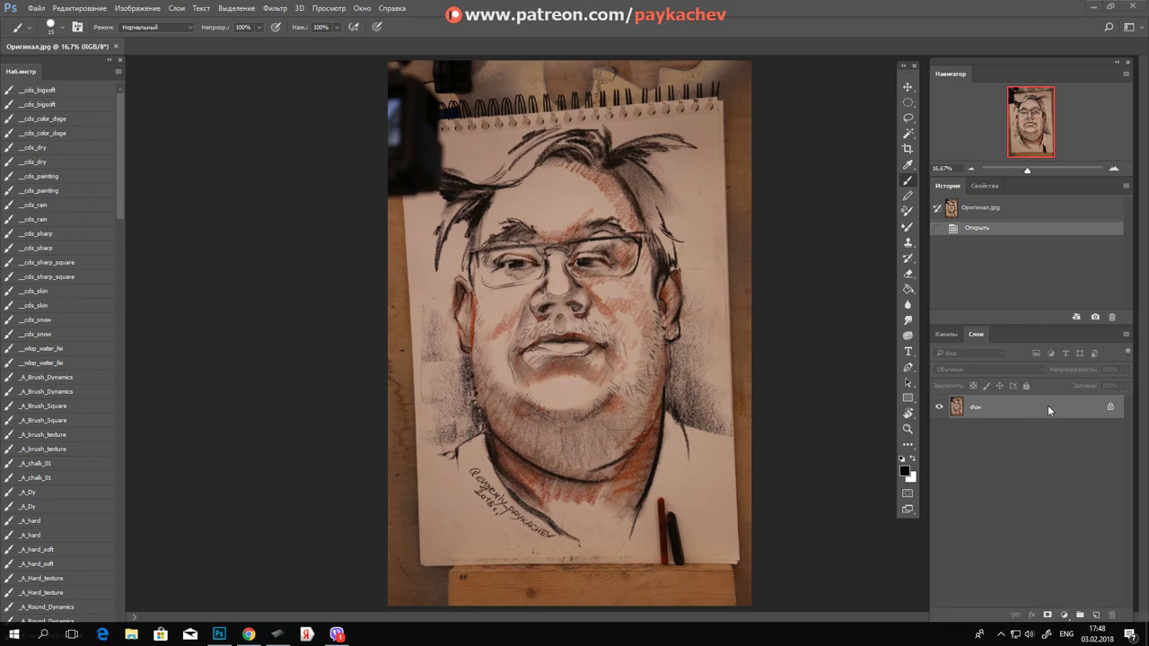
# Step: Duplicate the Фон layer as 'Фон копия' and put the copy into Free Transform
pyautogui.moveTo(1051, 411); pyautogui.dragTo(1095, 615)
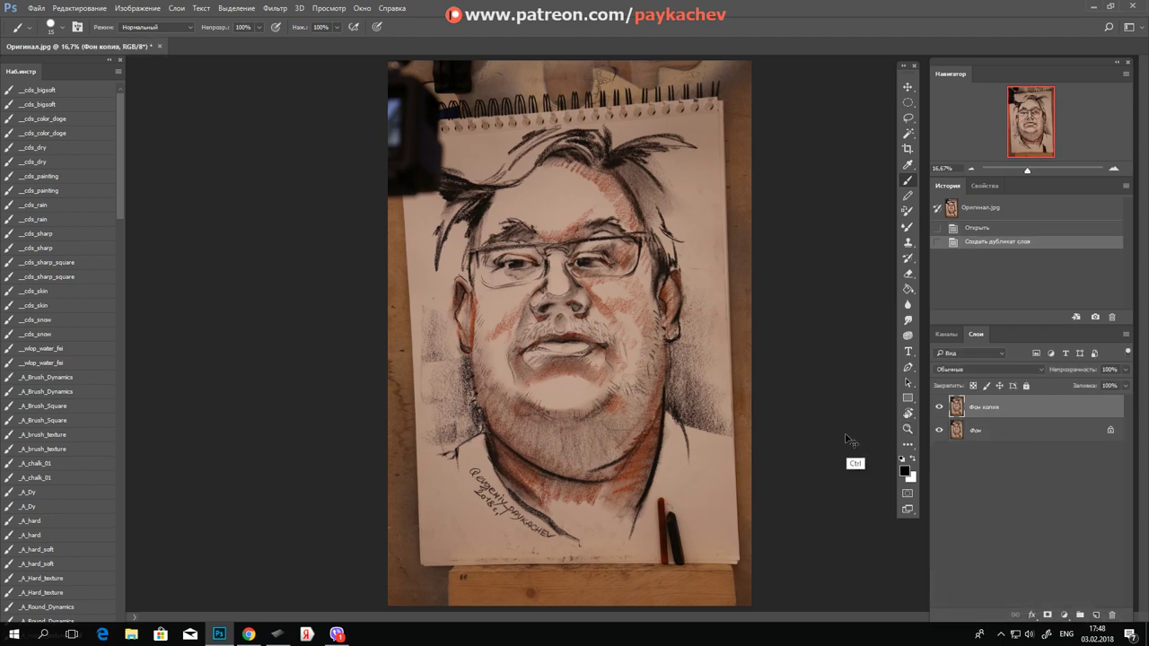
pyautogui.hotkey('ctrl', 't')
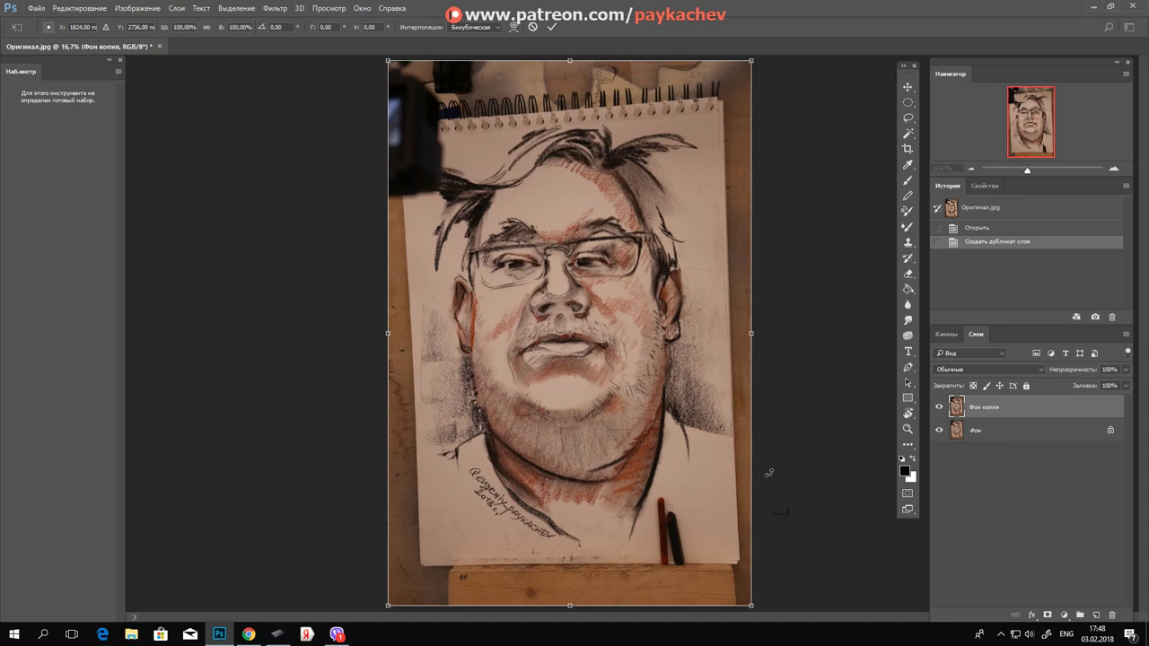
# Step: Scale the photo copy to about 128%, rotate it 1.62°, reposition it and apply the transform
pyautogui.hotkey('ctrl', '-')
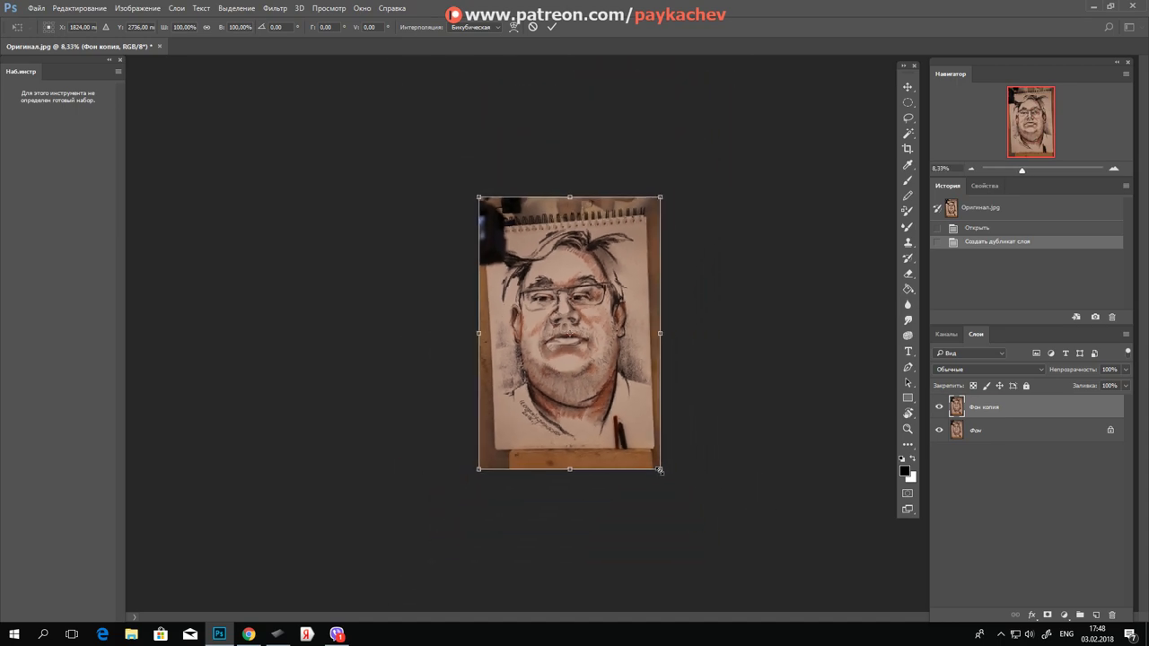
pyautogui.moveTo(662, 468); pyautogui.dragTo(685, 506)
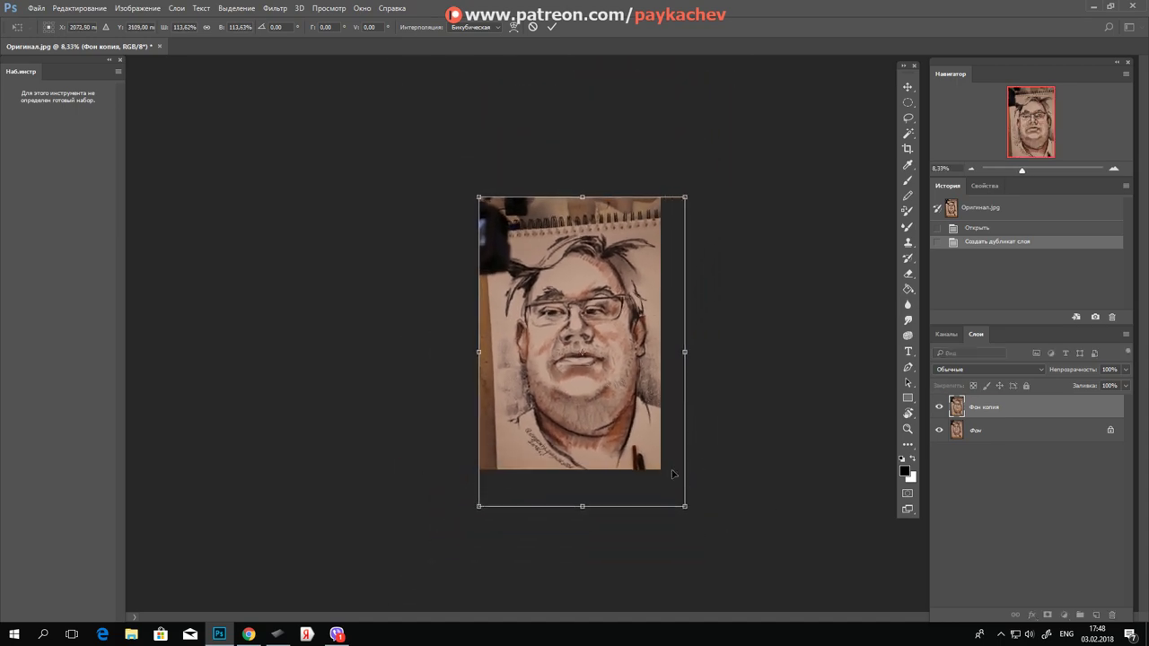
pyautogui.moveTo(630, 440); pyautogui.dragTo(618, 422)
pyautogui.moveTo(694, 508); pyautogui.dragTo(688, 511)
pyautogui.moveTo(677, 182); pyautogui.dragTo(692, 159)
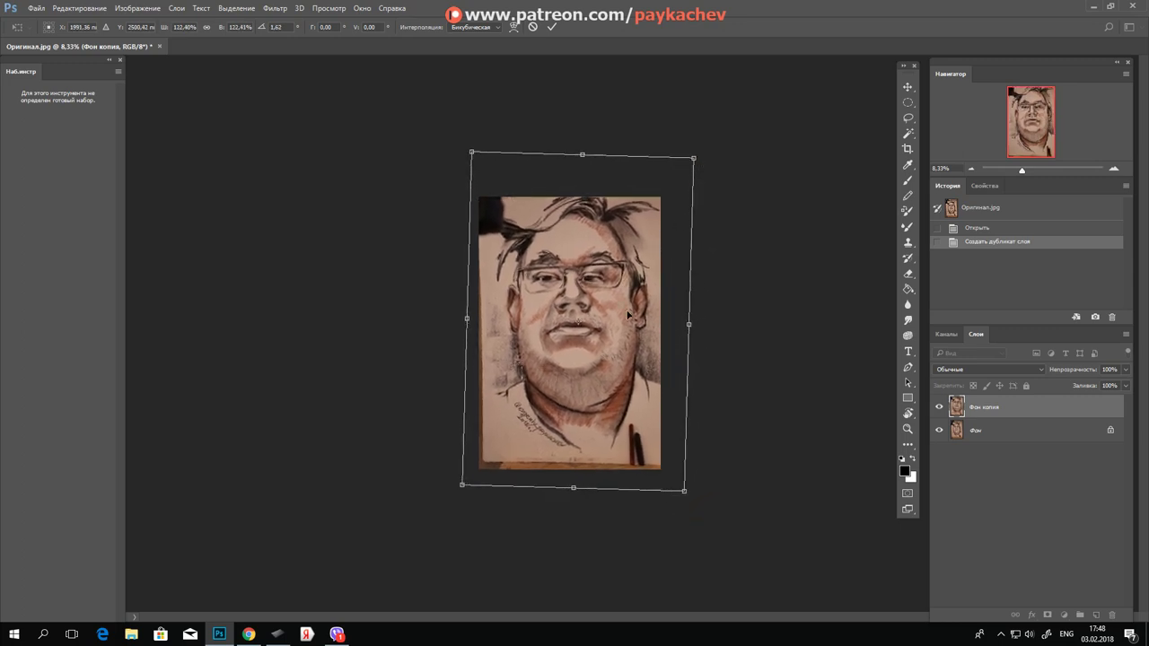
pyautogui.moveTo(631, 305); pyautogui.dragTo(621, 335)
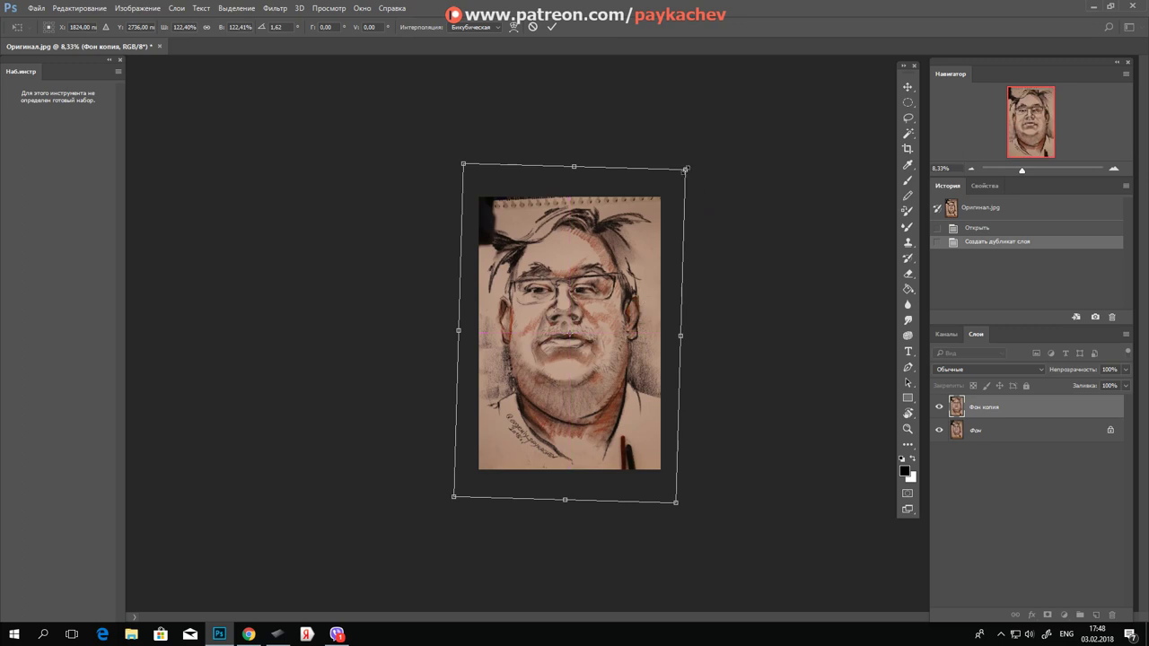
pyautogui.moveTo(685, 169); pyautogui.dragTo(695, 154)
pyautogui.moveTo(631, 283)
pyautogui.mouseDown()
pyautogui.moveTo(629, 303)
pyautogui.moveTo(631, 289)
pyautogui.mouseUp()
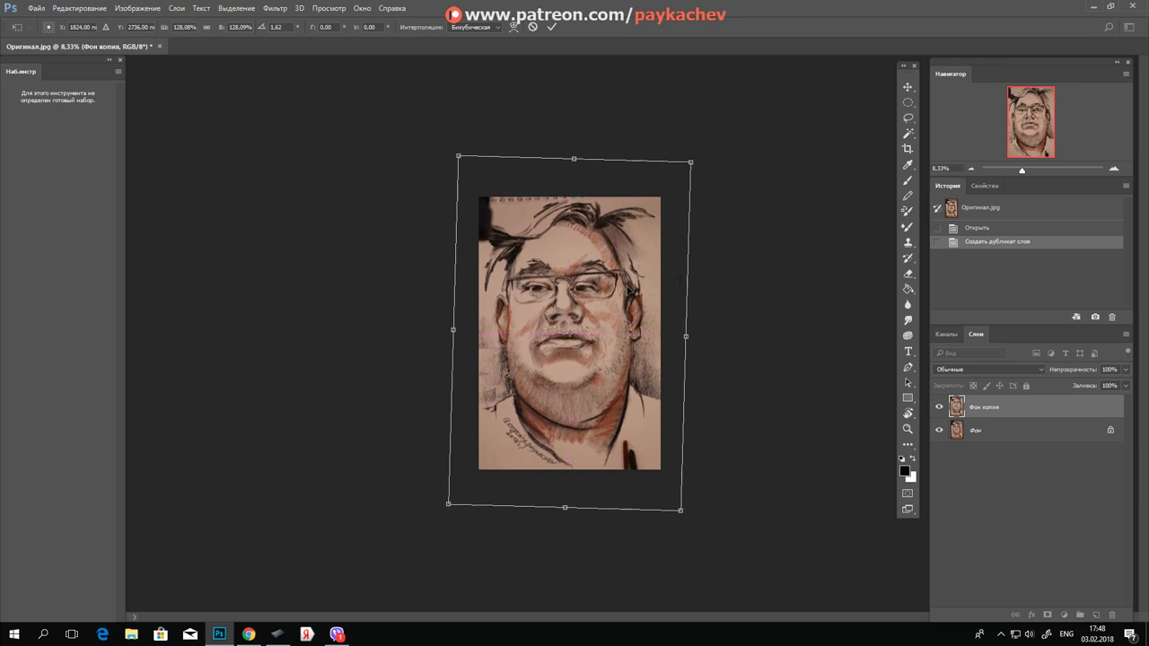
pyautogui.press('Return')
pyautogui.click(908, 148)
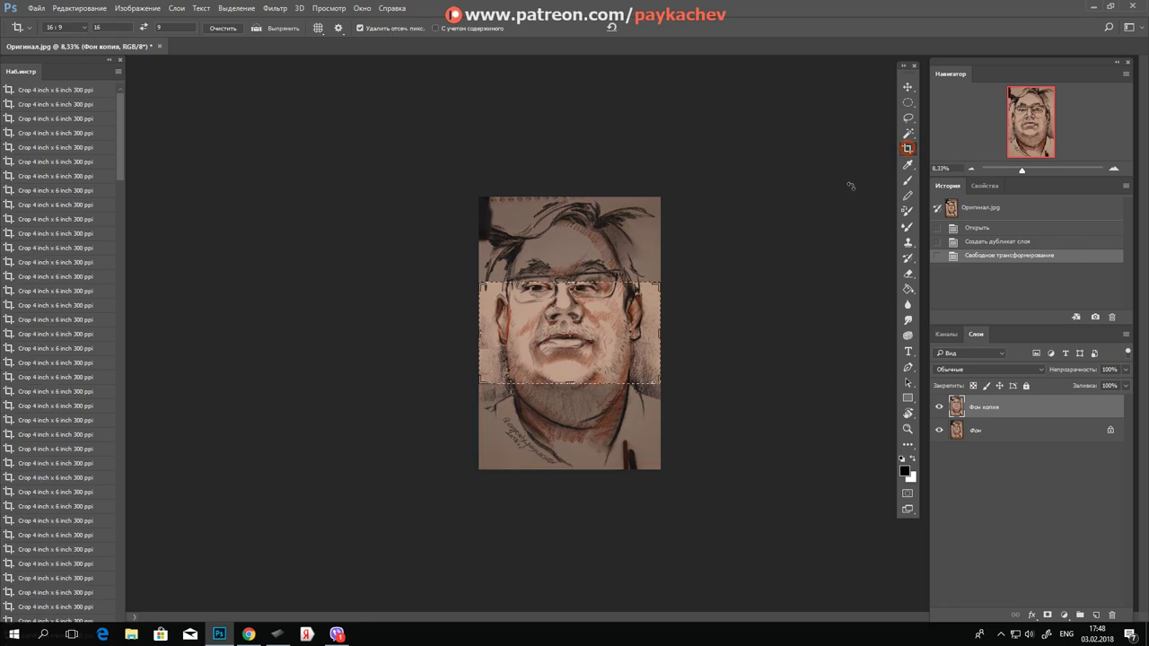
# Step: Switch the crop from the 16:9 preset to a free Ratio with the width cleared
pyautogui.moveTo(480, 334); pyautogui.dragTo(485, 310)
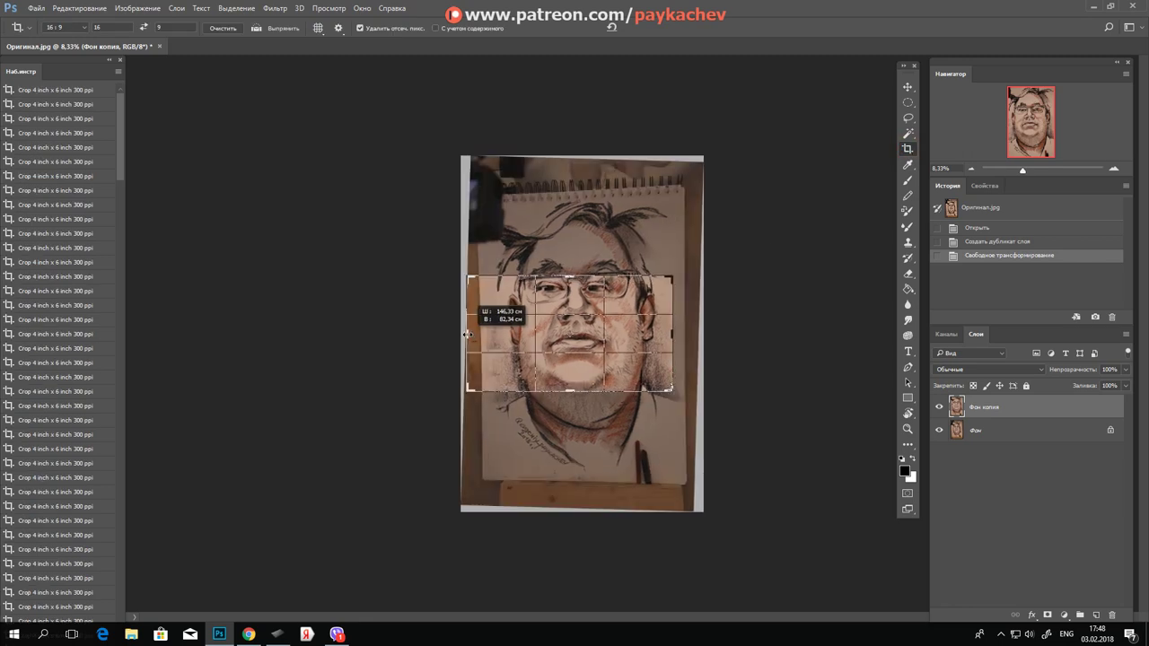
pyautogui.click(75, 26)
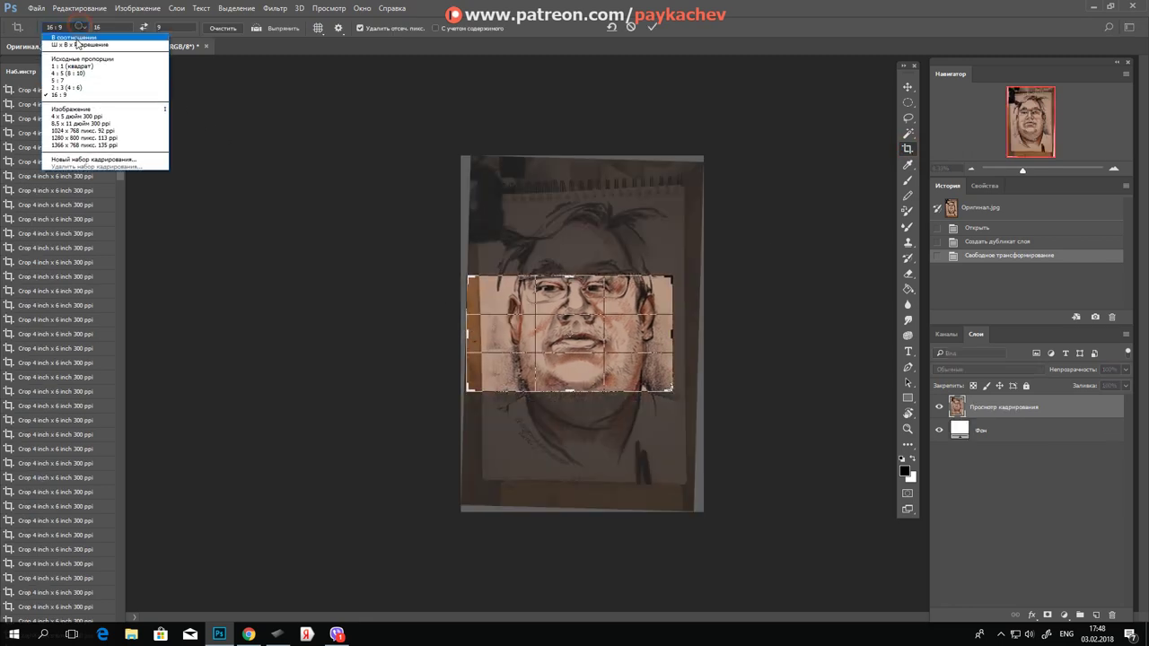
pyautogui.click(77, 38)
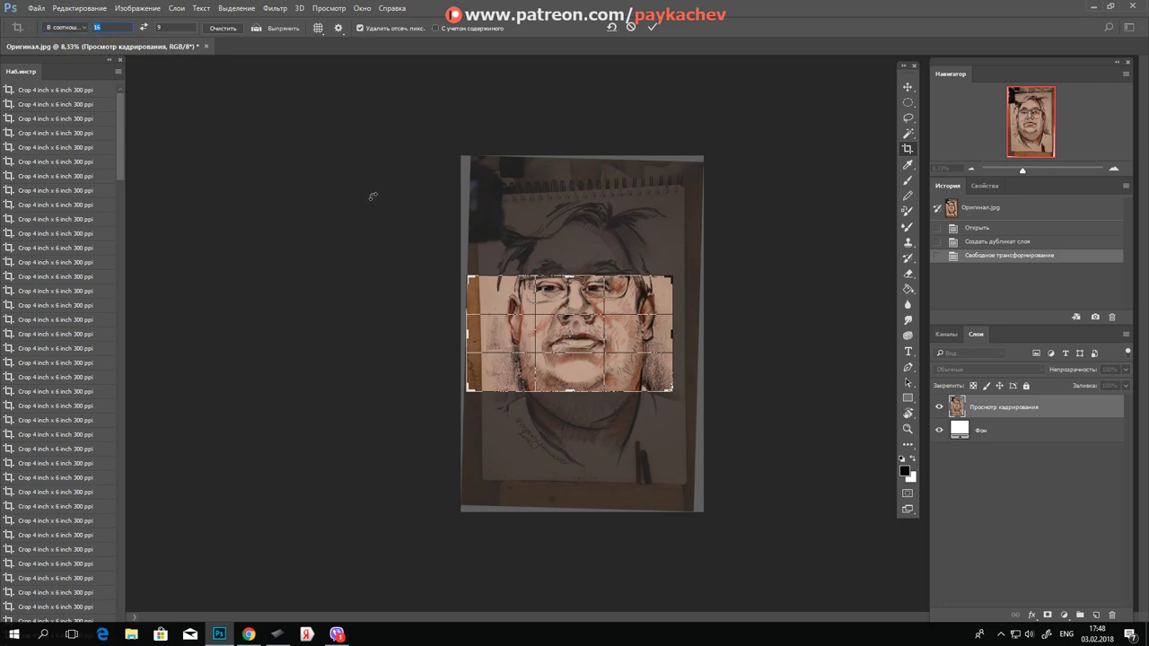
pyautogui.press('BackSpace')
# Step: Extend the crop frame up over the hair, out to the right and down to the shoulders
pyautogui.moveTo(569, 265); pyautogui.dragTo(567, 240)
pyautogui.moveTo(671, 335); pyautogui.dragTo(678, 334)
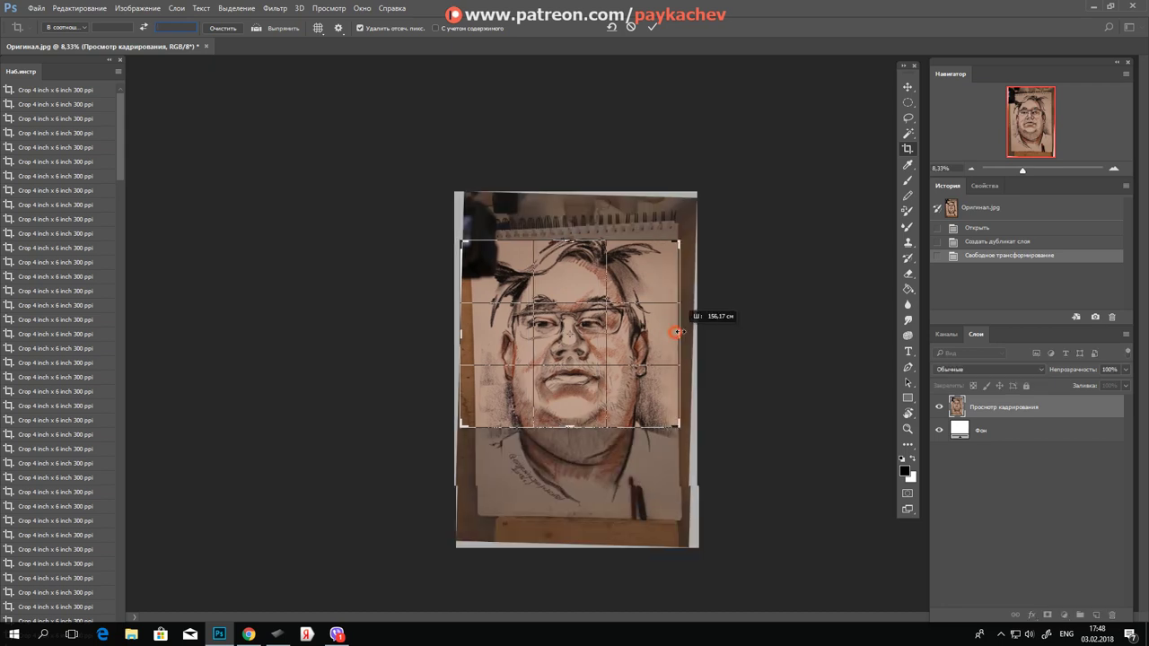
pyautogui.moveTo(570, 424); pyautogui.dragTo(575, 445)
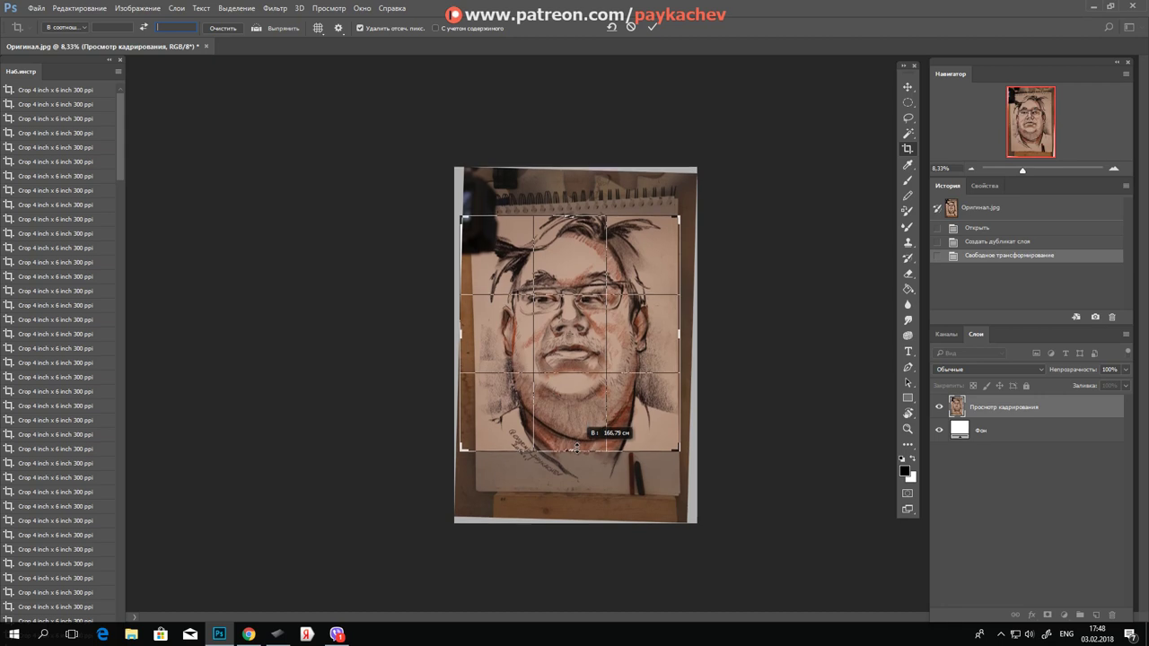
pyautogui.moveTo(570, 446); pyautogui.dragTo(573, 451)
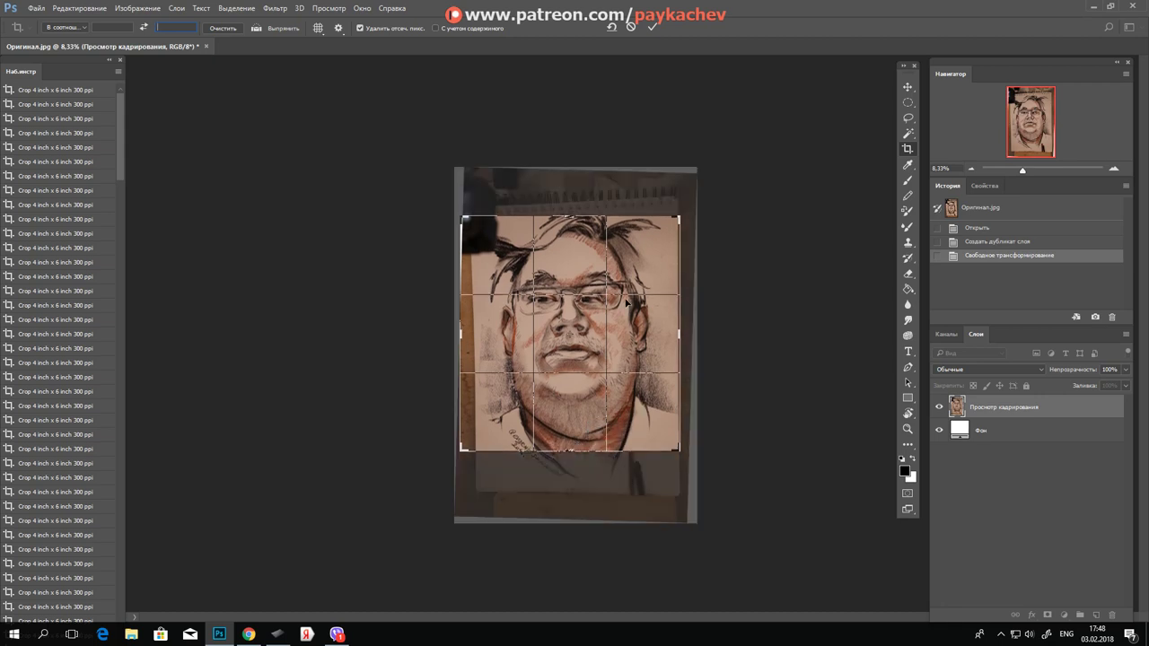
pyautogui.moveTo(680, 209); pyautogui.dragTo(687, 208)
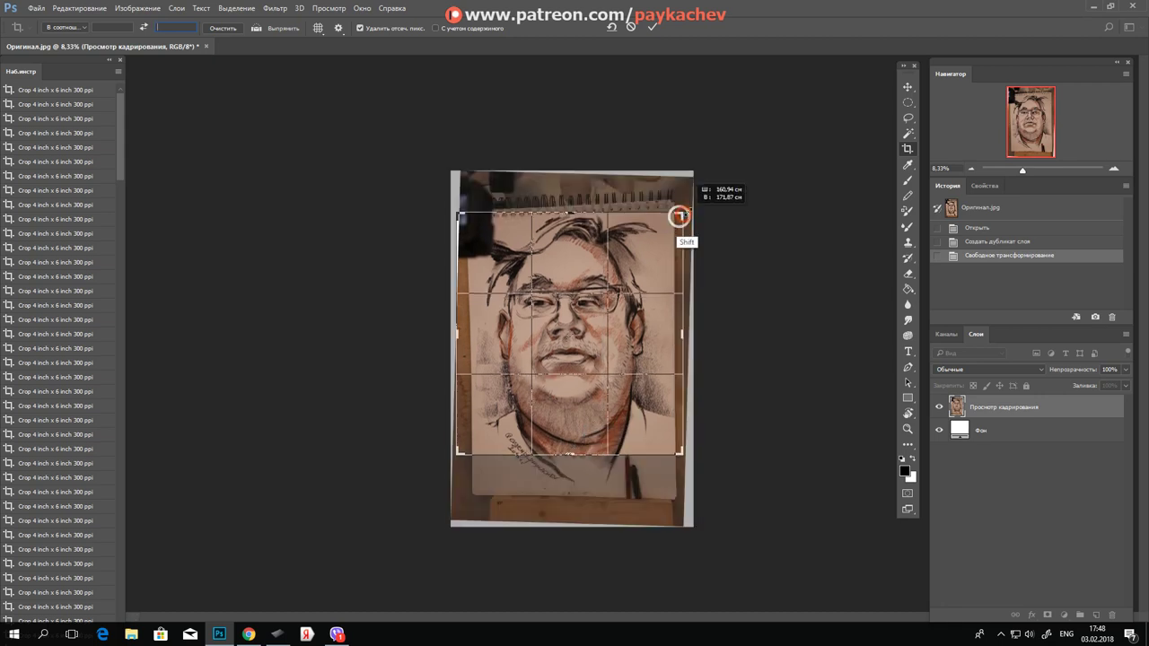
pyautogui.moveTo(610, 328); pyautogui.dragTo(612, 314)
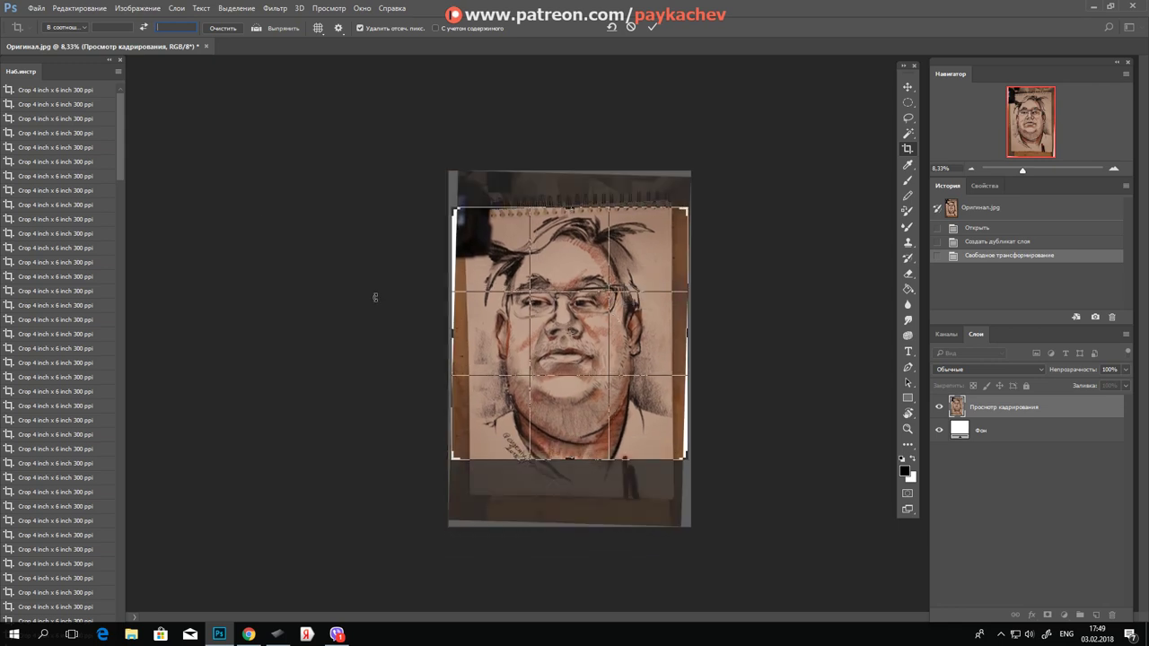
pyautogui.click(76, 30)
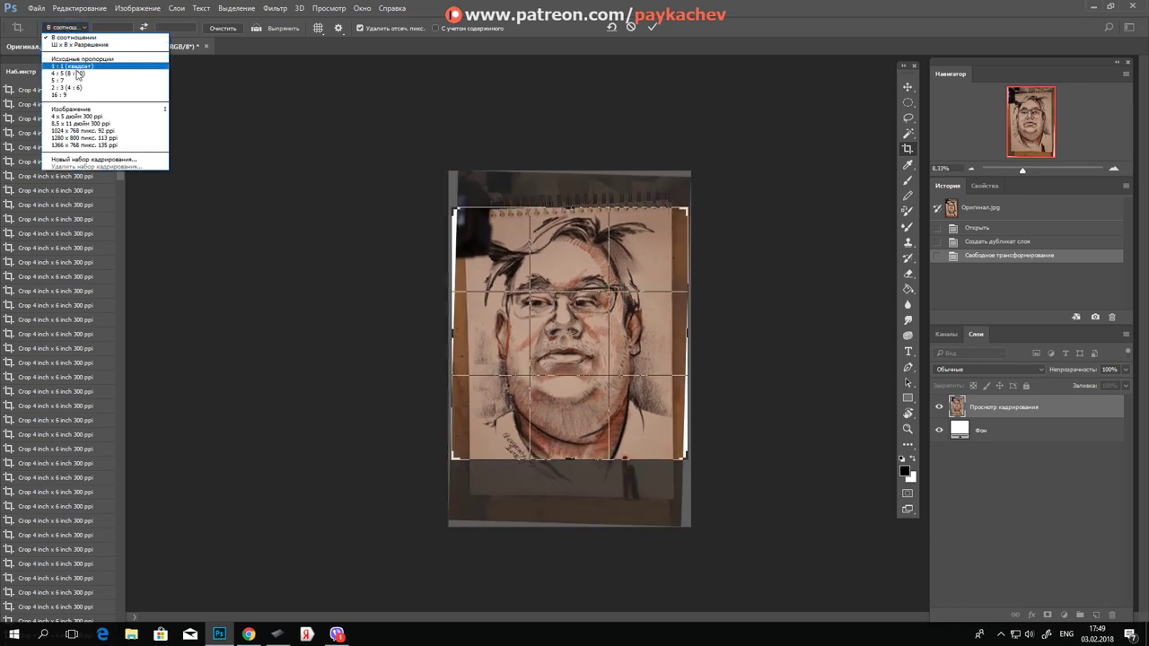
# Step: Make the crop a 1:1 square, resize it and slide the drawing beneath it
pyautogui.click(78, 67)
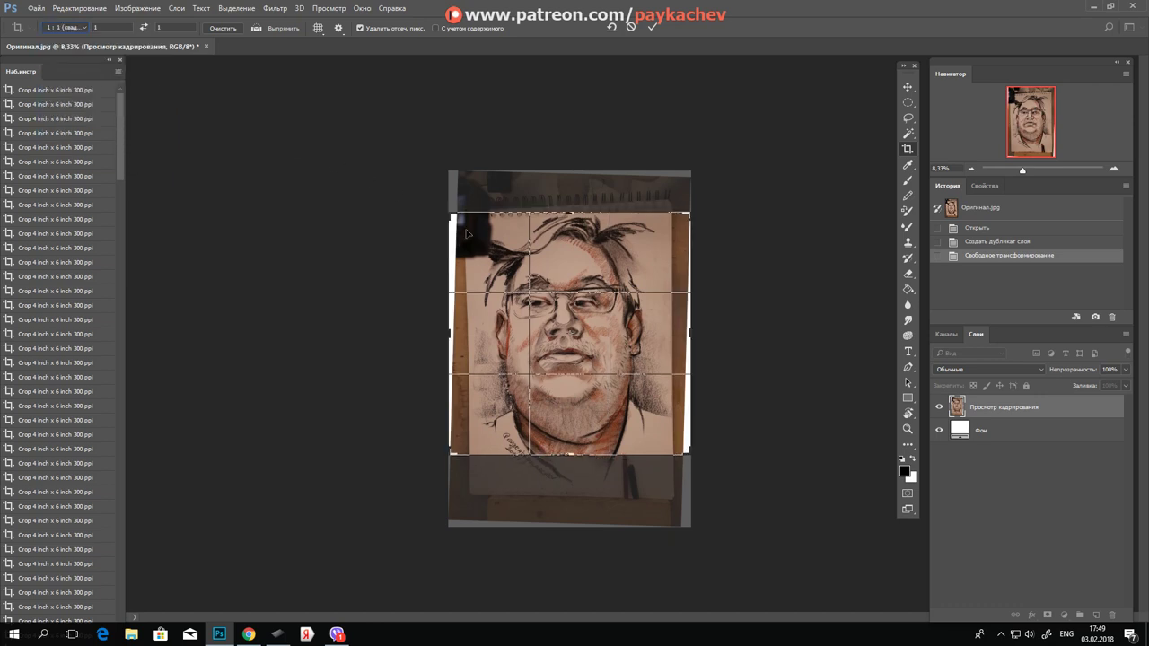
pyautogui.moveTo(451, 214); pyautogui.dragTo(448, 210)
pyautogui.moveTo(552, 319)
pyautogui.mouseDown()
pyautogui.moveTo(563, 323)
pyautogui.moveTo(553, 310)
pyautogui.mouseUp()
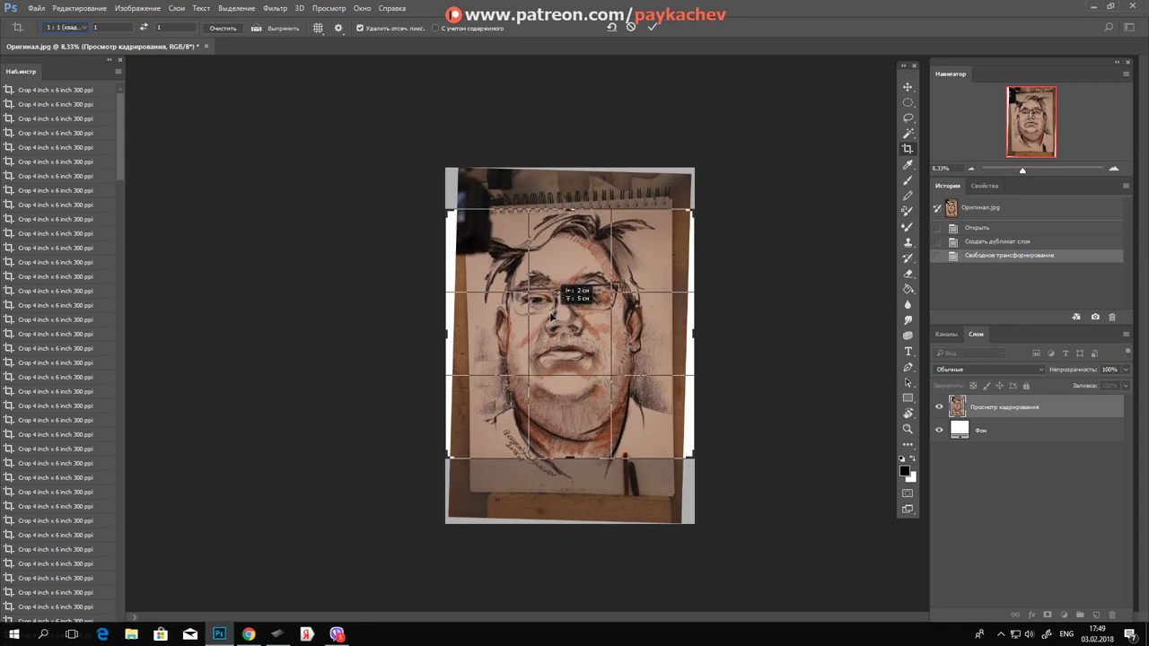
pyautogui.moveTo(553, 311); pyautogui.dragTo(554, 311)
pyautogui.moveTo(690, 456); pyautogui.dragTo(699, 463)
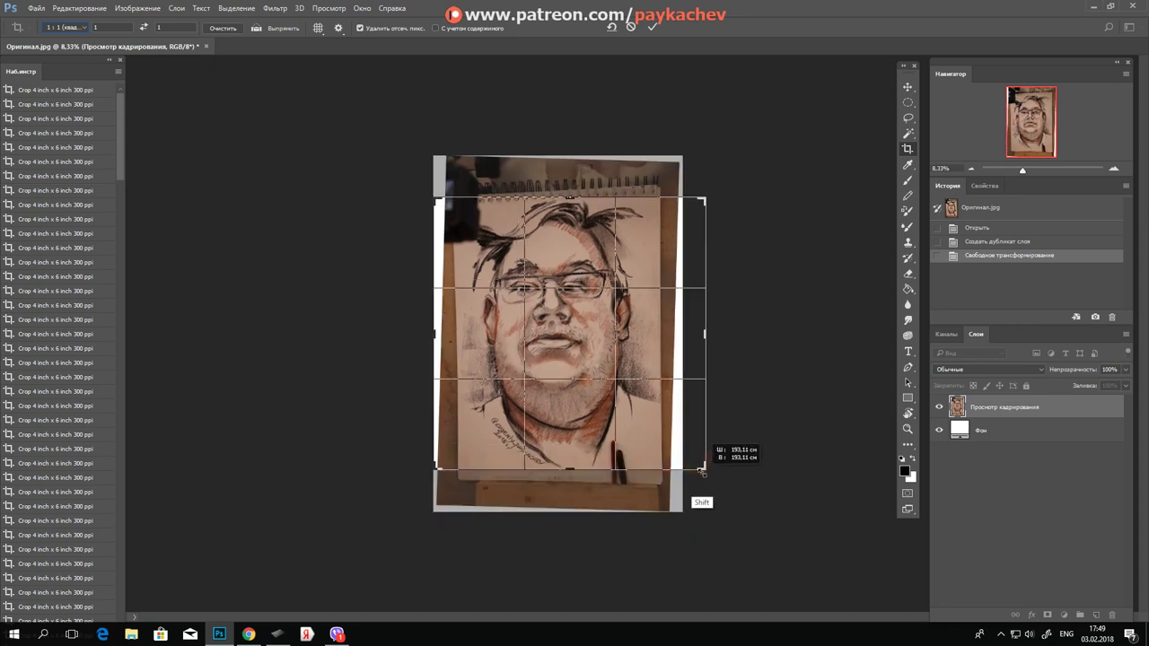
pyautogui.moveTo(632, 403); pyautogui.dragTo(651, 405)
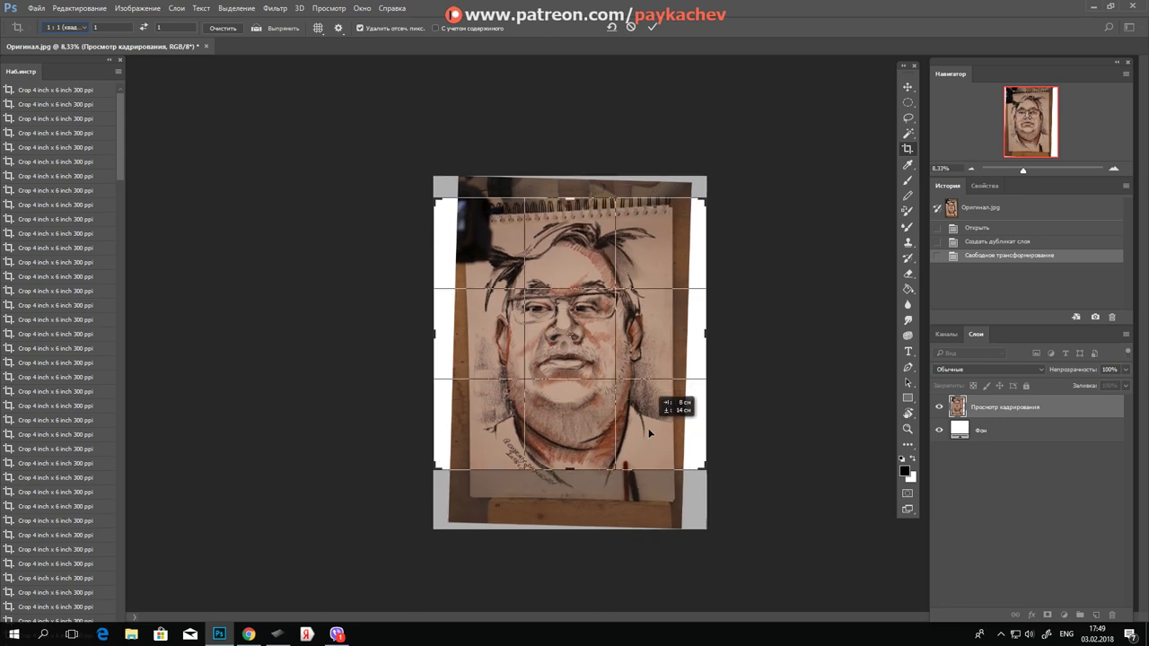
# Step: Resize the square crop and tilt the drawing about 4.2° beneath it
pyautogui.moveTo(651, 406); pyautogui.dragTo(641, 435)
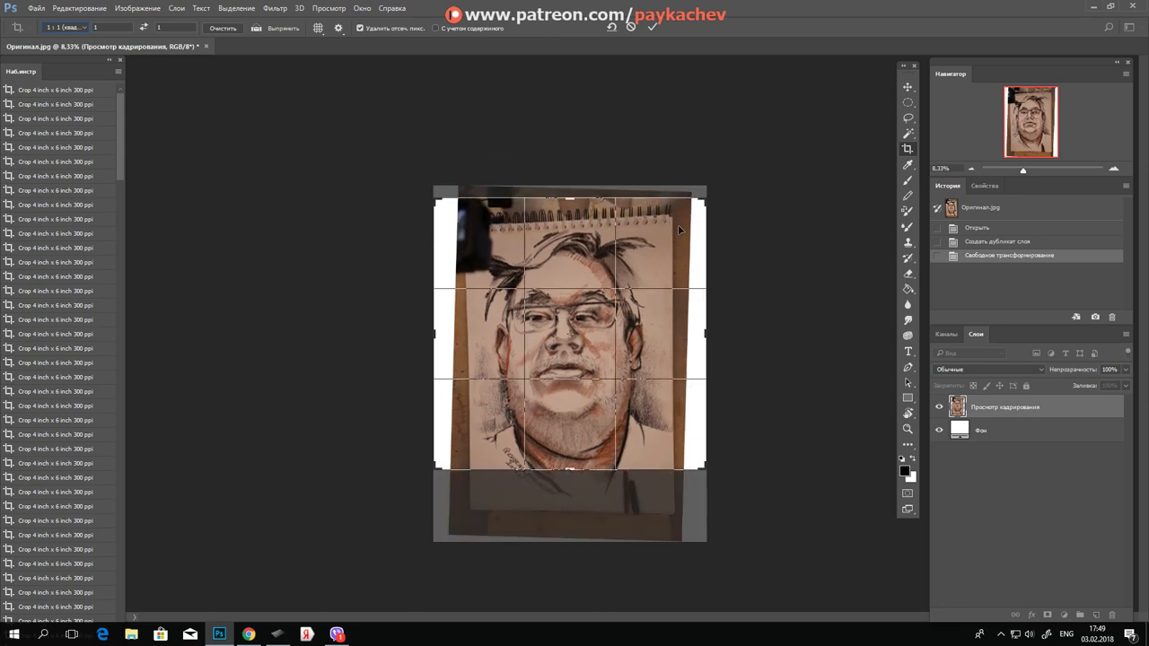
pyautogui.moveTo(698, 461); pyautogui.dragTo(679, 440)
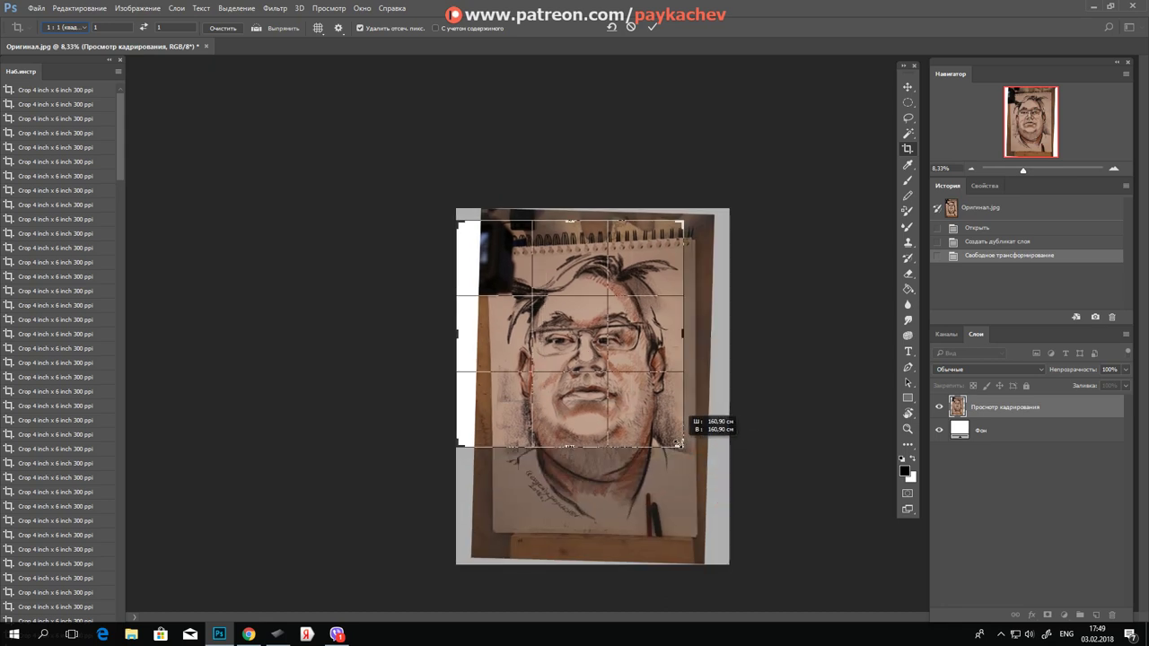
pyautogui.moveTo(534, 296)
pyautogui.mouseDown()
pyautogui.moveTo(555, 336)
pyautogui.moveTo(542, 294)
pyautogui.mouseUp()
pyautogui.moveTo(675, 438); pyautogui.dragTo(708, 414)
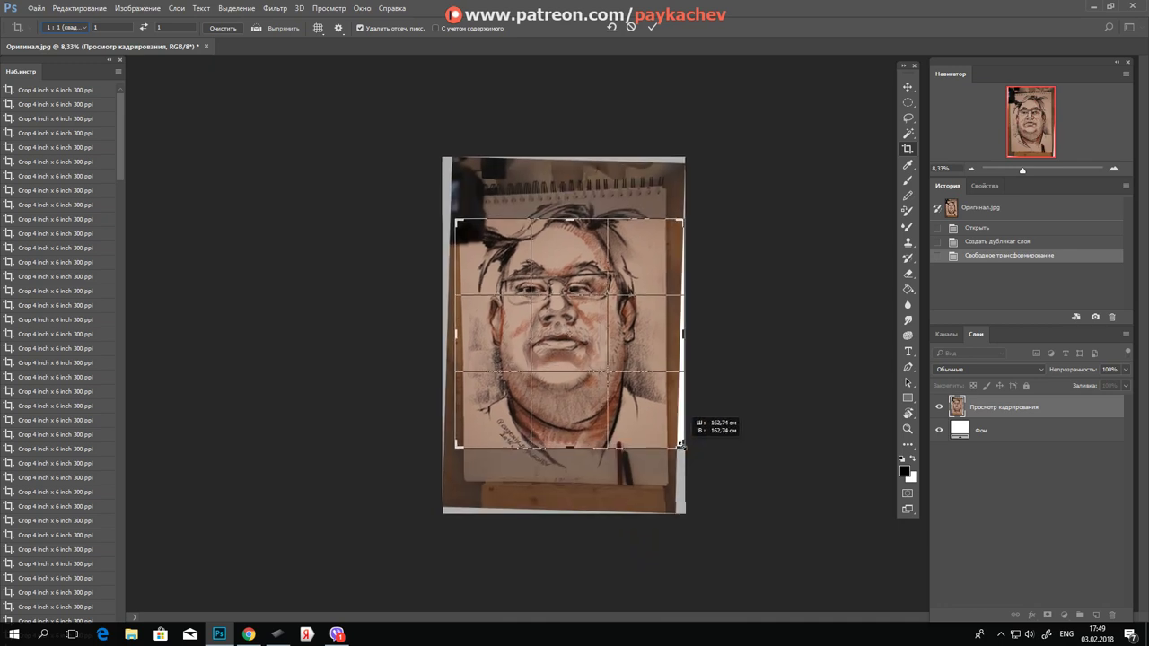
pyautogui.moveTo(626, 391)
pyautogui.mouseDown()
pyautogui.moveTo(609, 376)
pyautogui.moveTo(629, 399)
pyautogui.mouseUp()
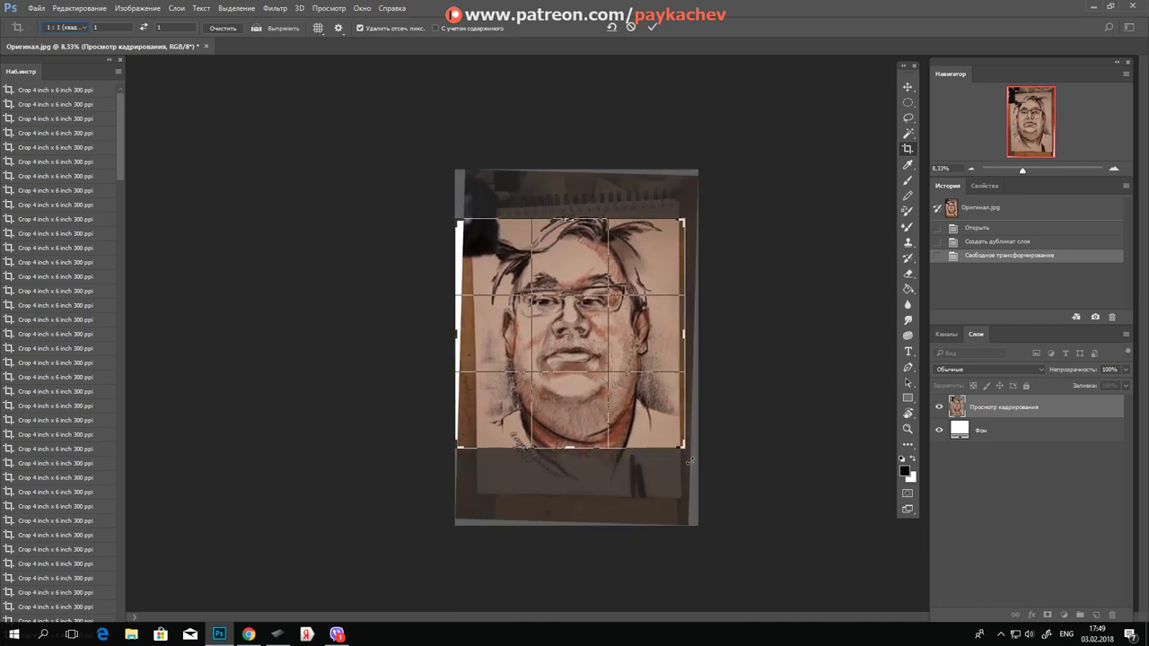
pyautogui.moveTo(687, 452)
pyautogui.mouseDown()
pyautogui.moveTo(671, 436)
pyautogui.moveTo(701, 485)
pyautogui.mouseUp()
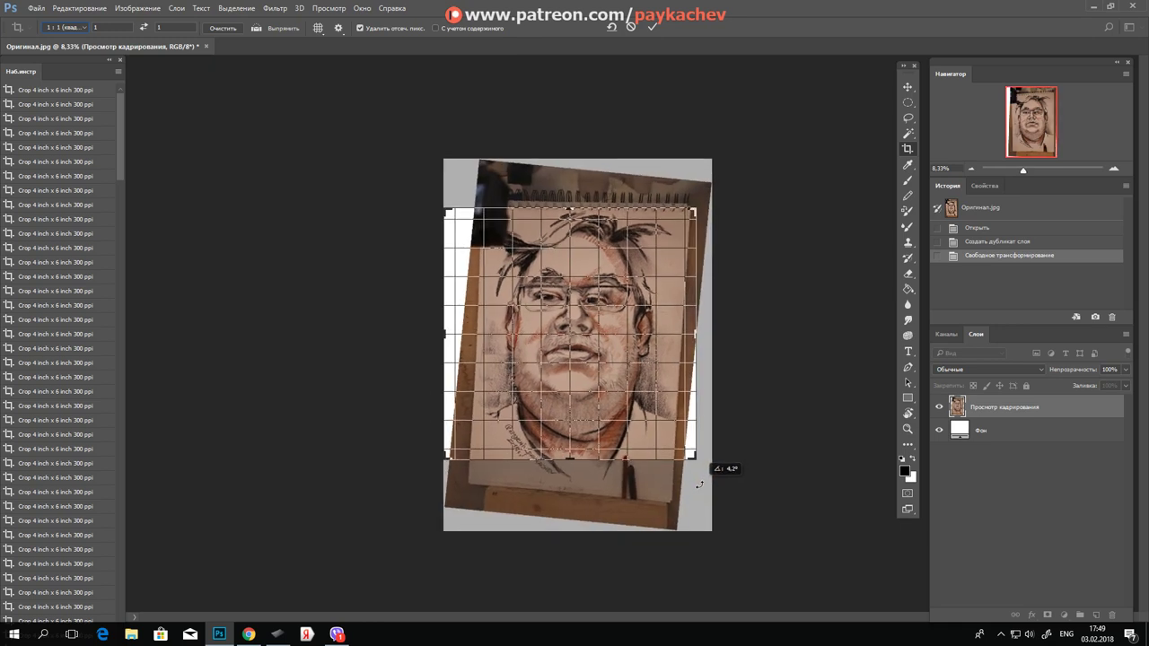
# Step: Rotate and slide the drawing beneath the square crop to straighten it
pyautogui.moveTo(701, 484); pyautogui.dragTo(699, 481)
pyautogui.moveTo(648, 407); pyautogui.dragTo(634, 406)
pyautogui.moveTo(705, 481); pyautogui.dragTo(711, 477)
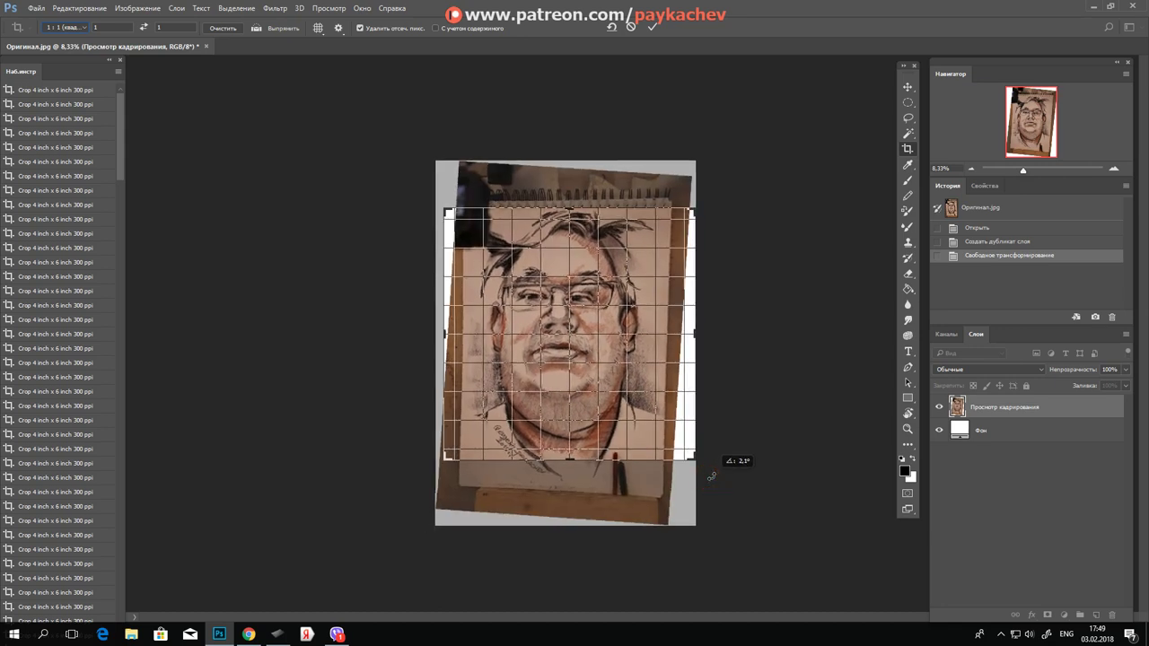
pyautogui.moveTo(711, 477)
pyautogui.mouseDown()
pyautogui.moveTo(661, 508)
pyautogui.moveTo(722, 465)
pyautogui.mouseUp()
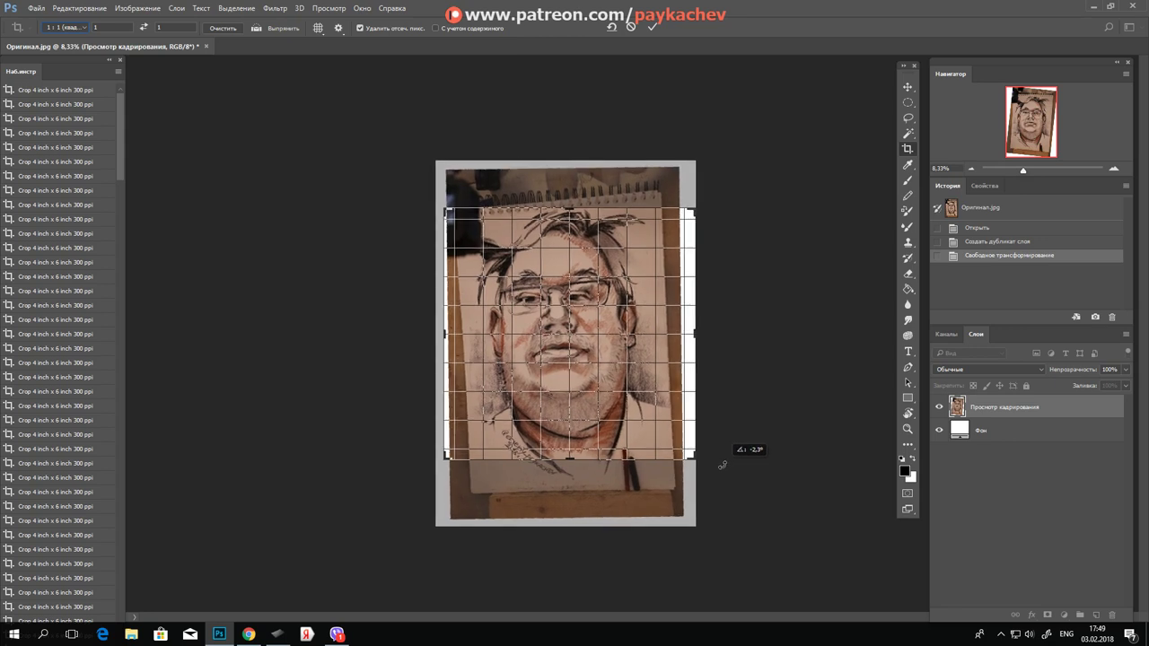
pyautogui.moveTo(722, 465); pyautogui.dragTo(719, 465)
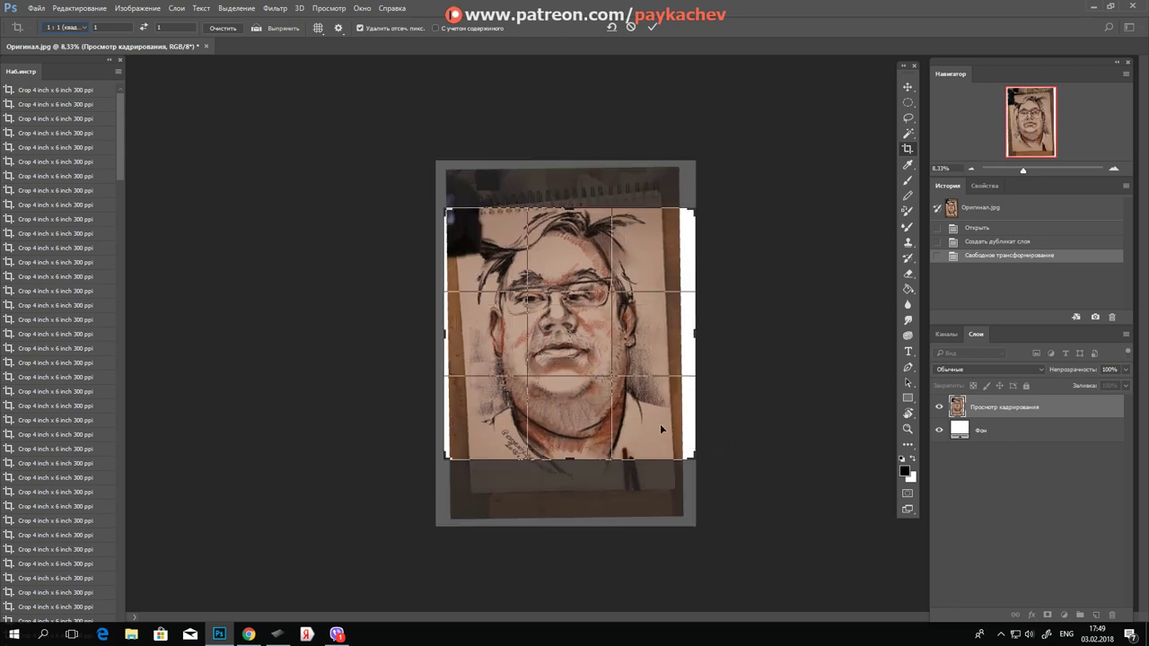
pyautogui.moveTo(660, 429)
pyautogui.mouseDown()
pyautogui.moveTo(696, 477)
pyautogui.moveTo(699, 467)
pyautogui.mouseUp()
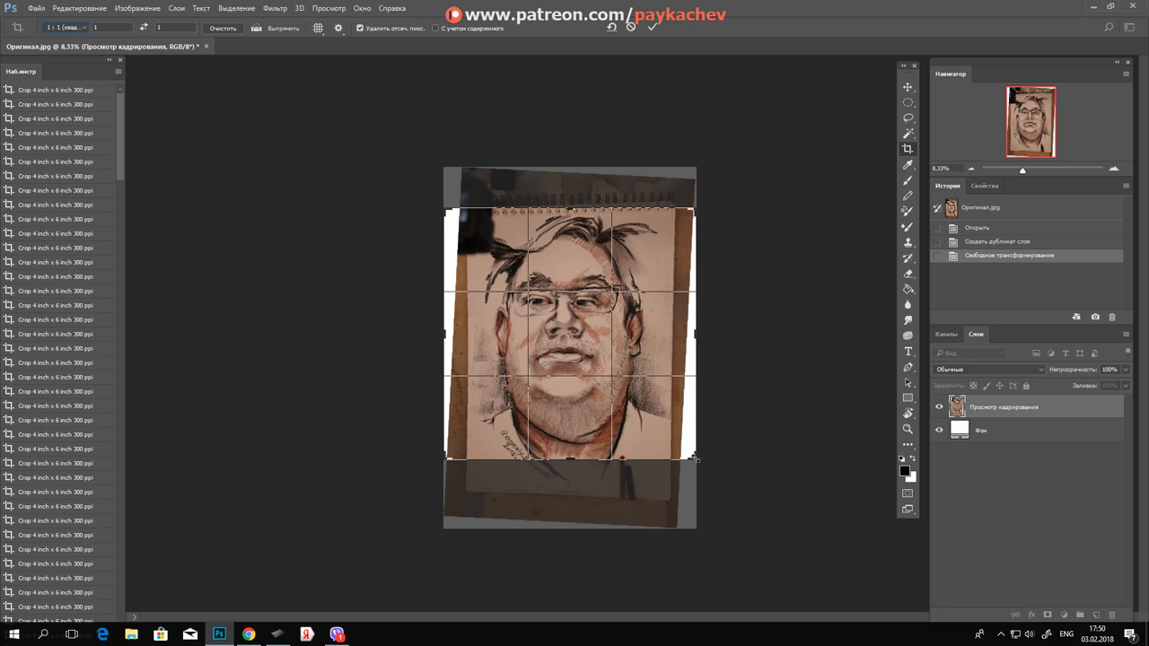
# Step: Shrink the crop frame around the portrait, nudge the photo, and bring up the apply-crop prompt
pyautogui.moveTo(690, 455)
pyautogui.mouseDown()
pyautogui.moveTo(646, 431)
pyautogui.moveTo(622, 388)
pyautogui.mouseUp()
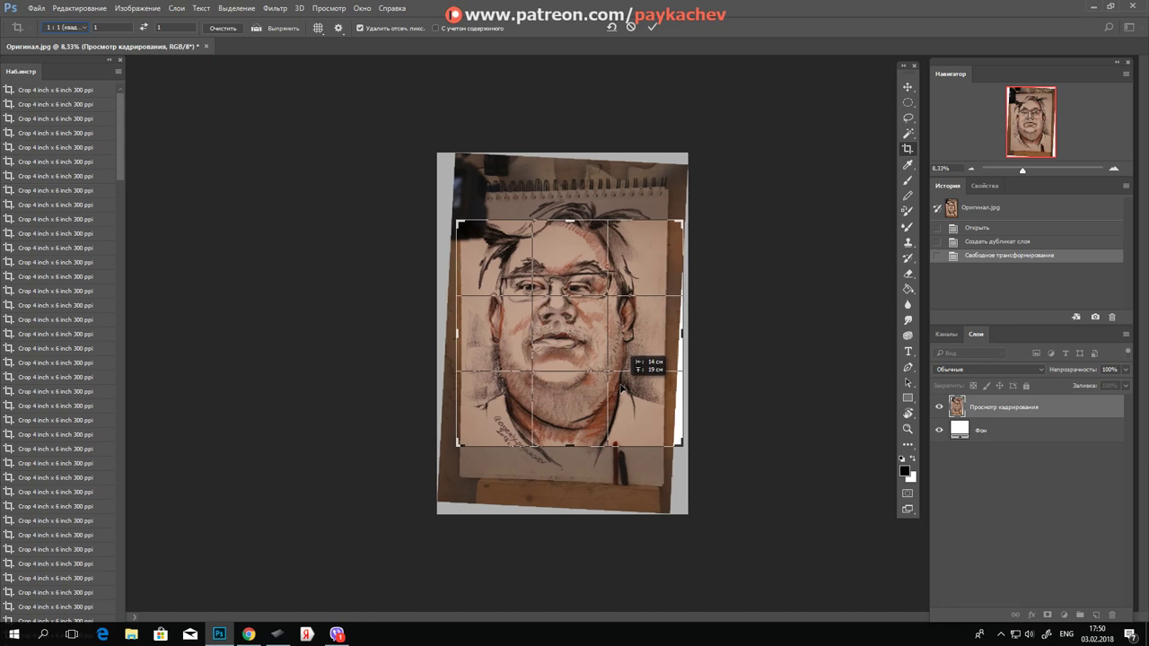
pyautogui.moveTo(622, 389); pyautogui.dragTo(622, 393)
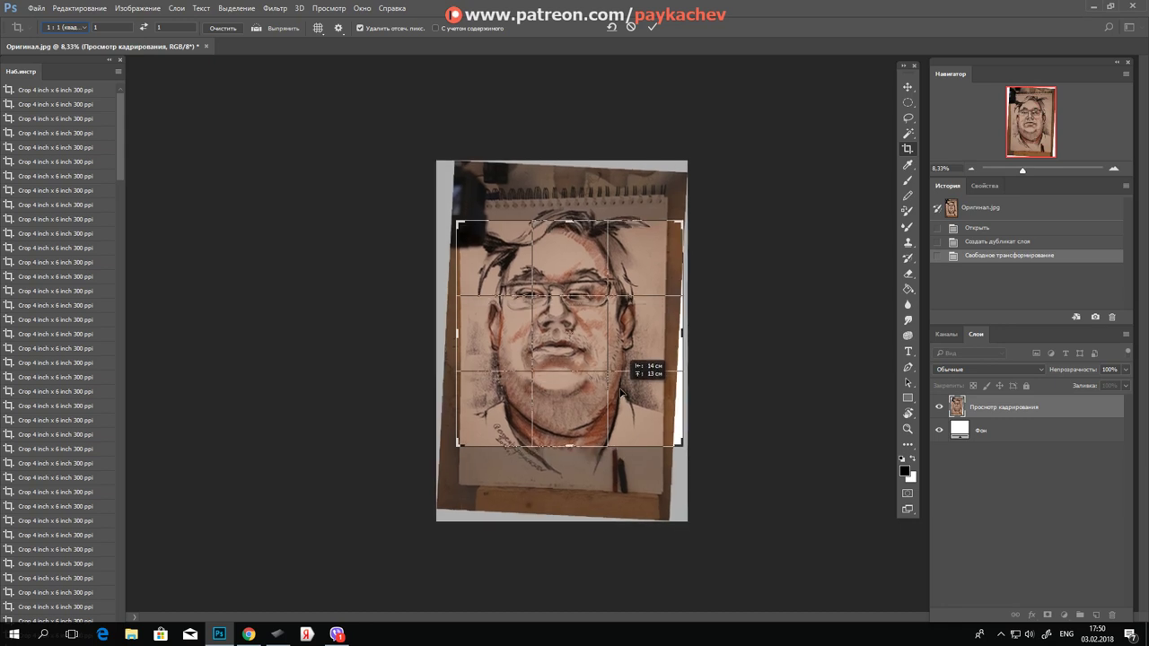
pyautogui.moveTo(622, 391); pyautogui.dragTo(629, 400)
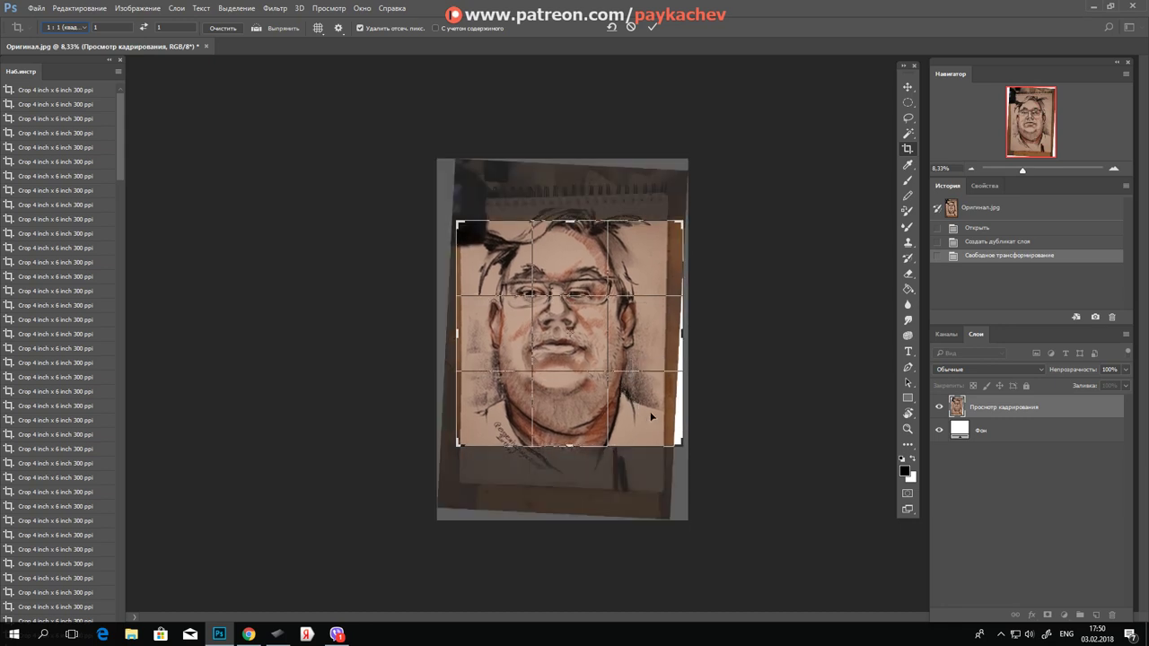
pyautogui.moveTo(638, 411); pyautogui.dragTo(651, 415)
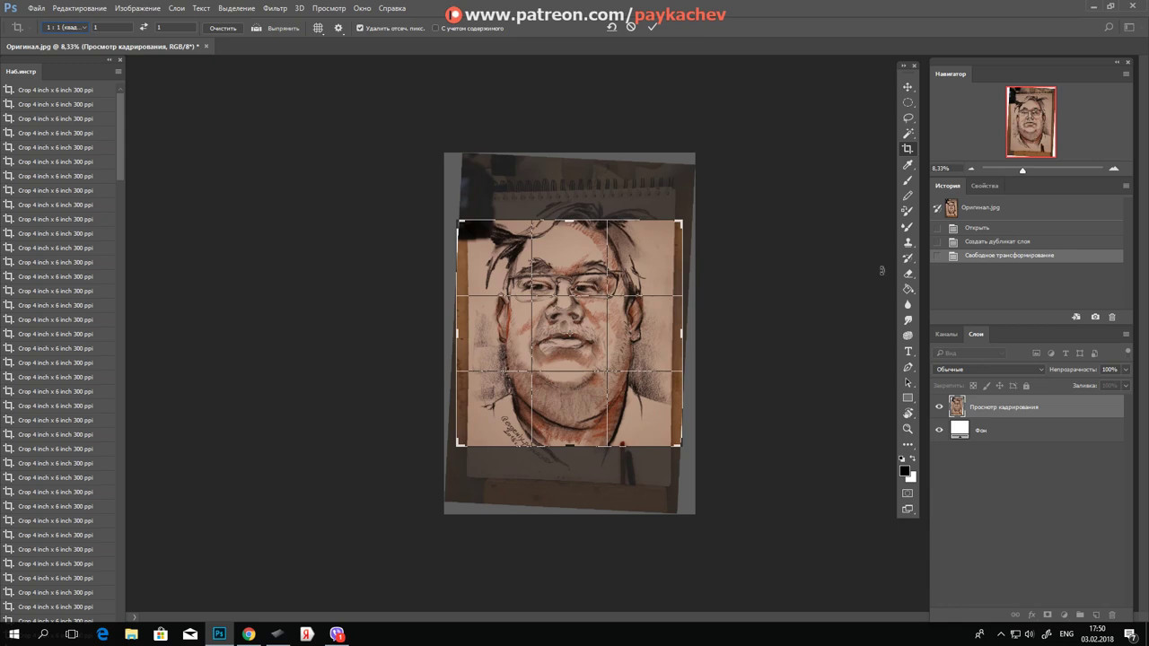
pyautogui.click(907, 87)
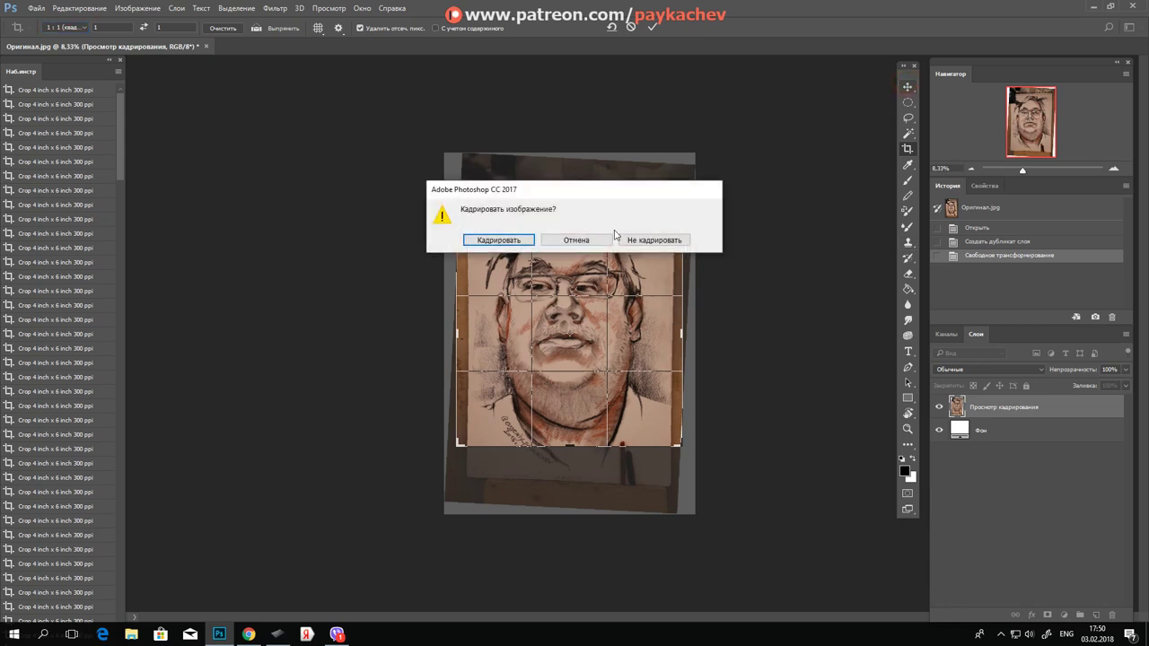
# Step: Apply the crop, then undo both it and the layer move with Ctrl+Alt+Z twice
pyautogui.press('Return')
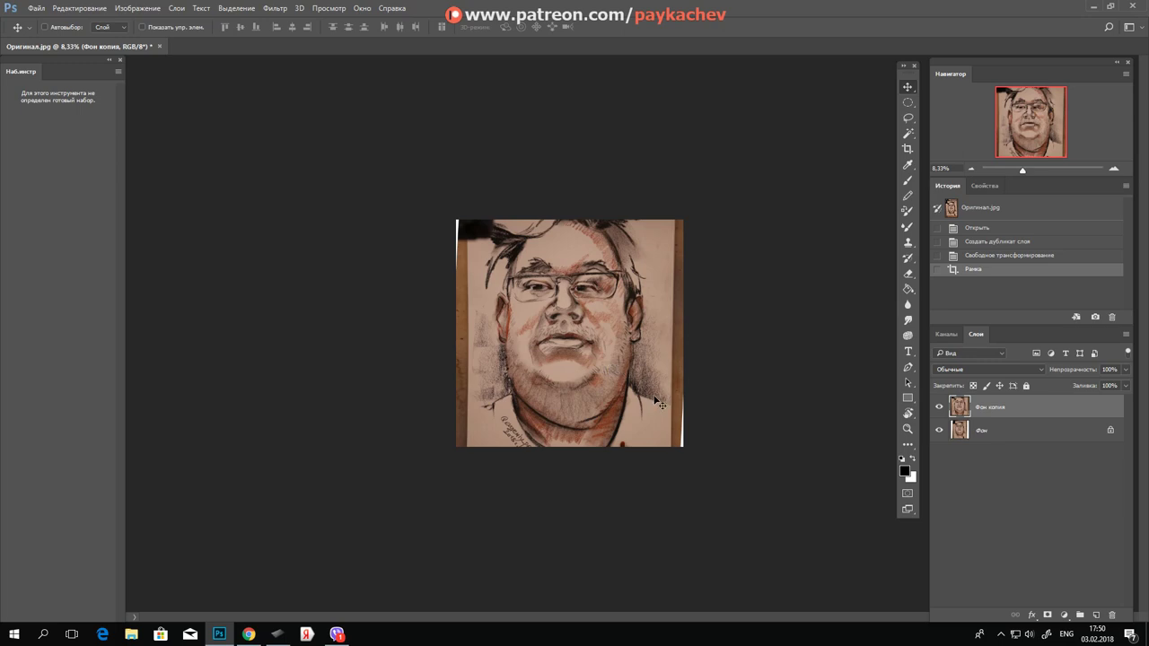
pyautogui.moveTo(565, 355); pyautogui.dragTo(564, 358)
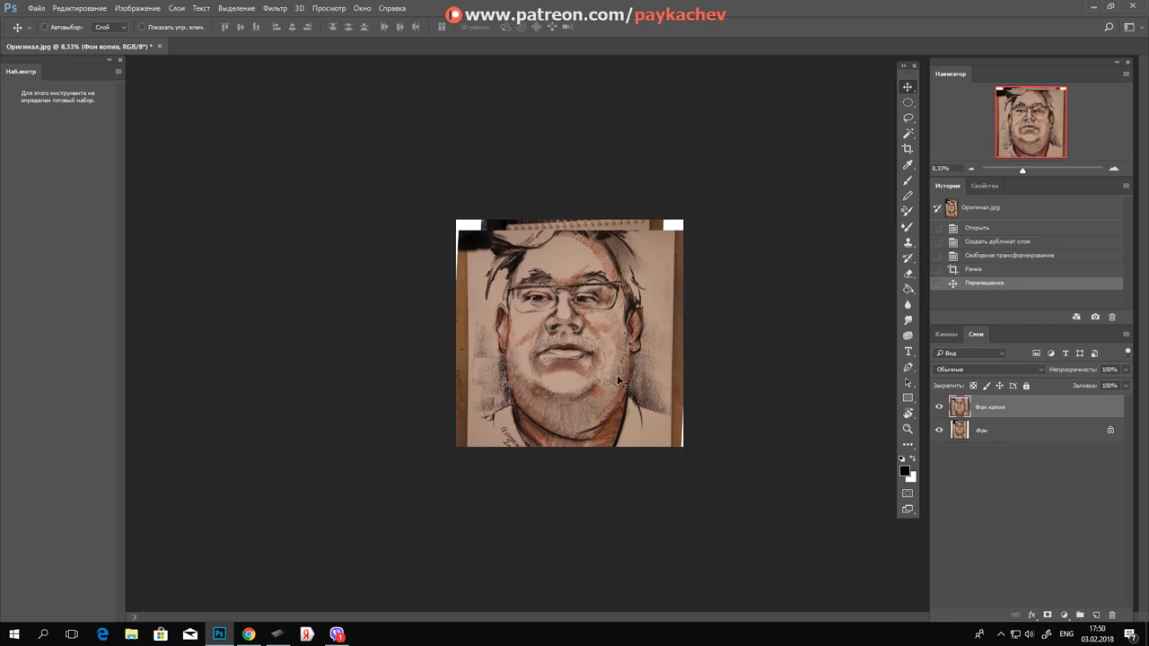
pyautogui.hotkey('ctrl', 'alt', 'z')
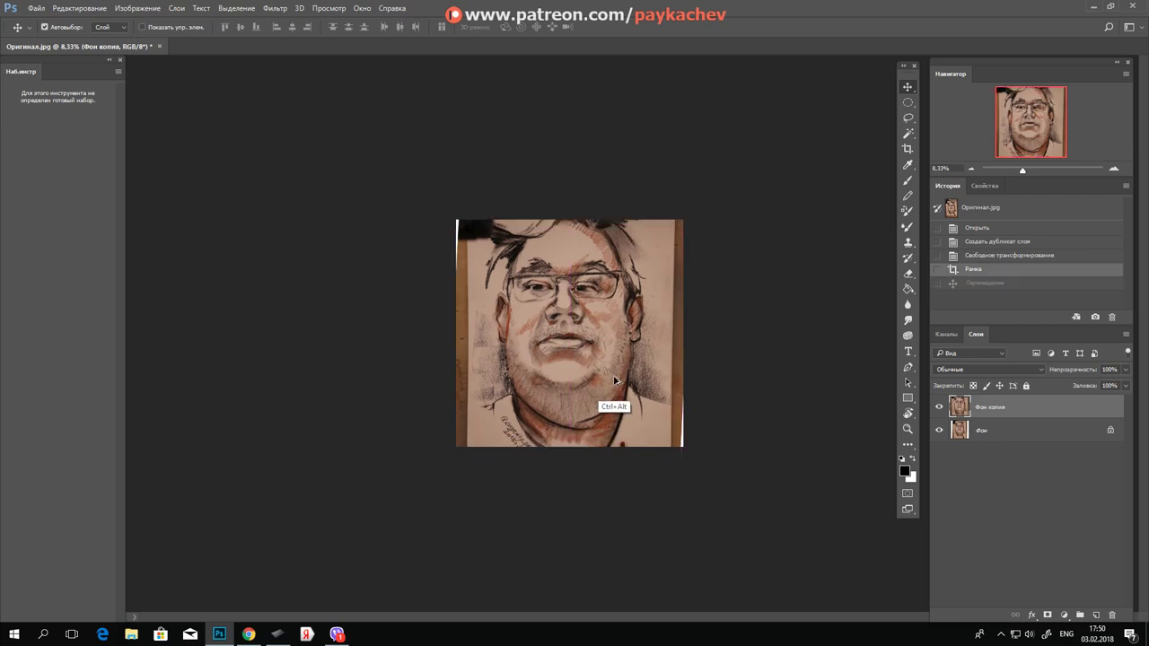
pyautogui.hotkey('ctrl', 'alt', 'z')
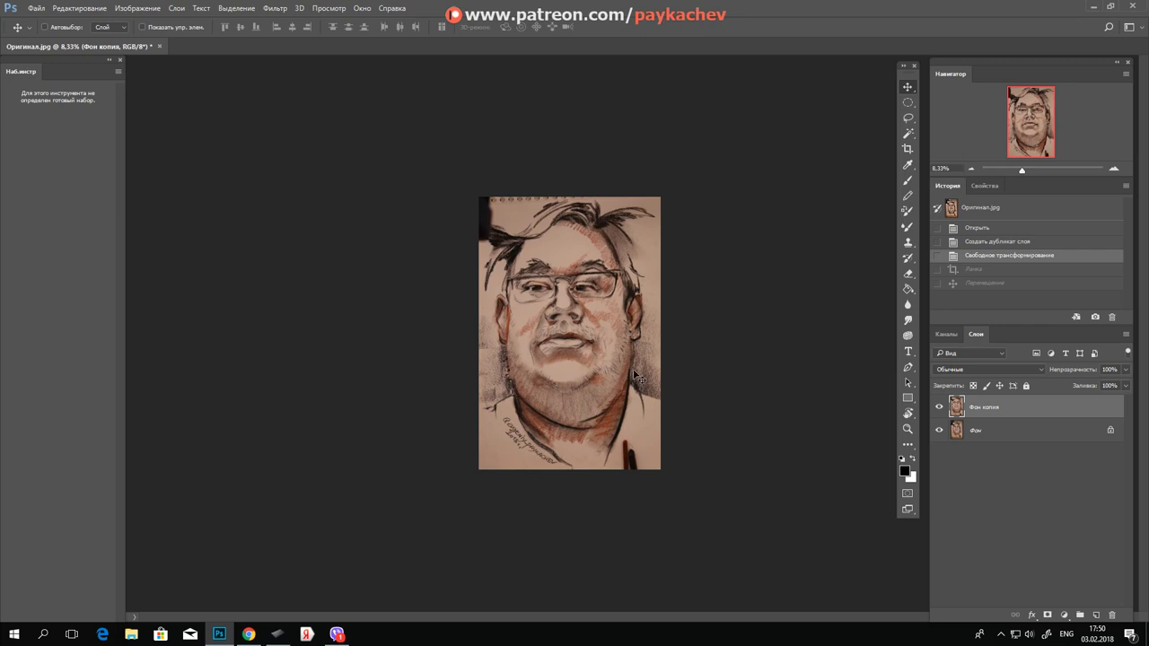
pyautogui.click(907, 149)
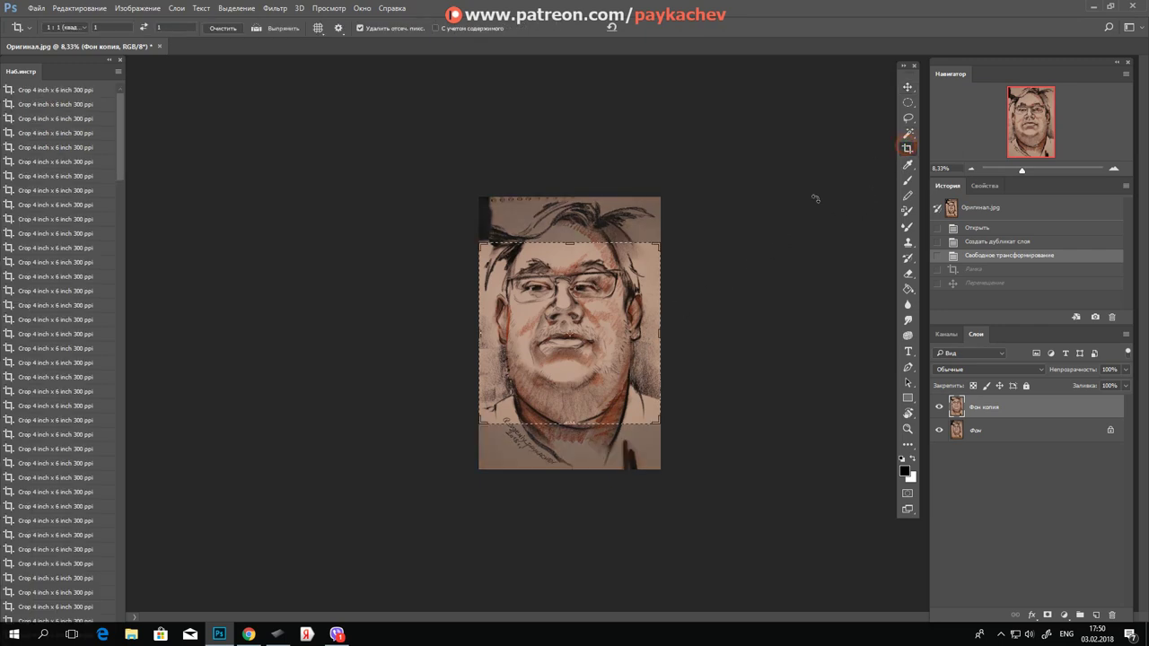
# Step: Adjust the crop frame's top edge and extend it down and right around the portrait
pyautogui.click(623, 333)
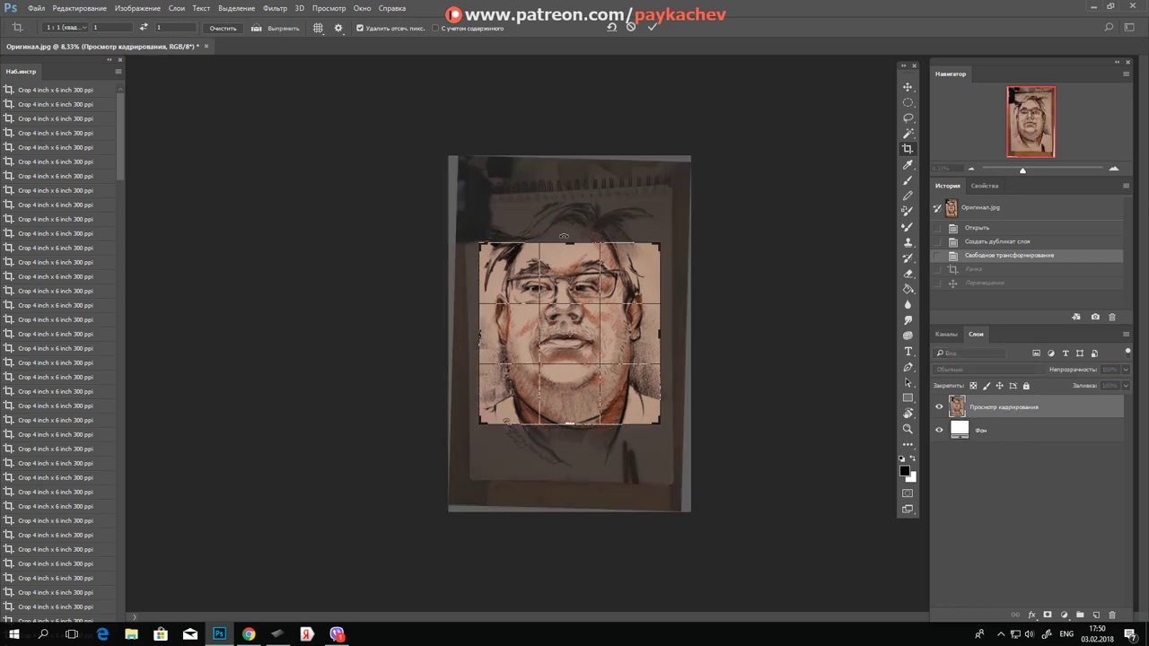
pyautogui.click(566, 238)
pyautogui.click(564, 299)
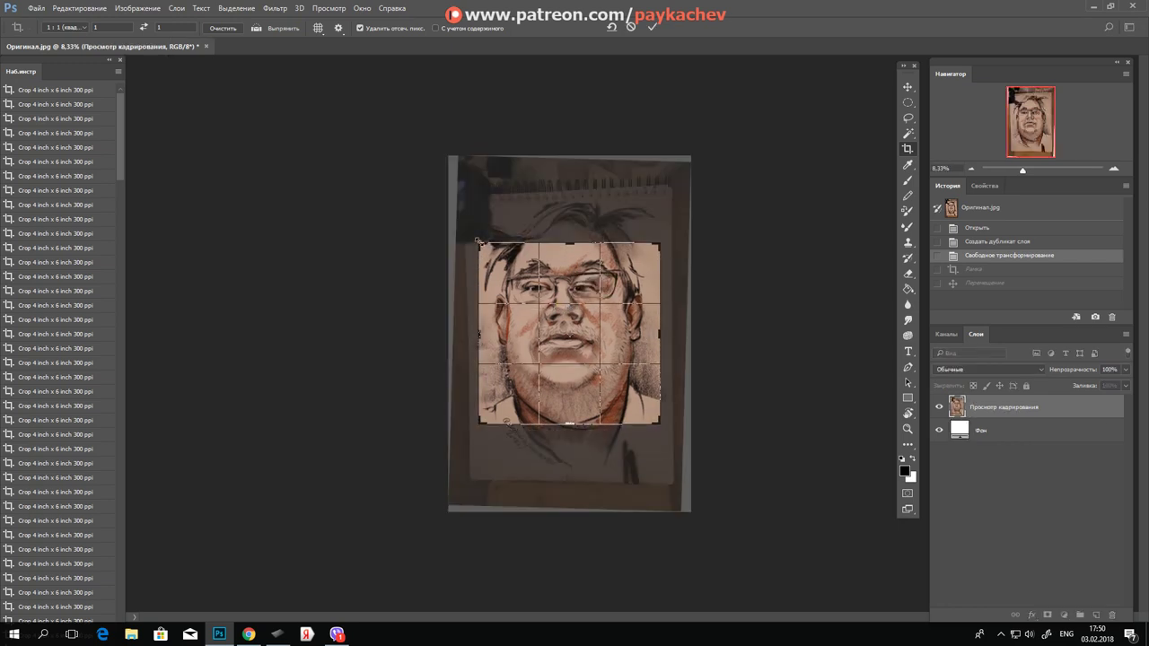
pyautogui.moveTo(475, 239); pyautogui.dragTo(471, 235)
pyautogui.click(570, 322)
pyautogui.moveTo(664, 428)
pyautogui.mouseDown()
pyautogui.moveTo(653, 415)
pyautogui.moveTo(666, 445)
pyautogui.mouseUp()
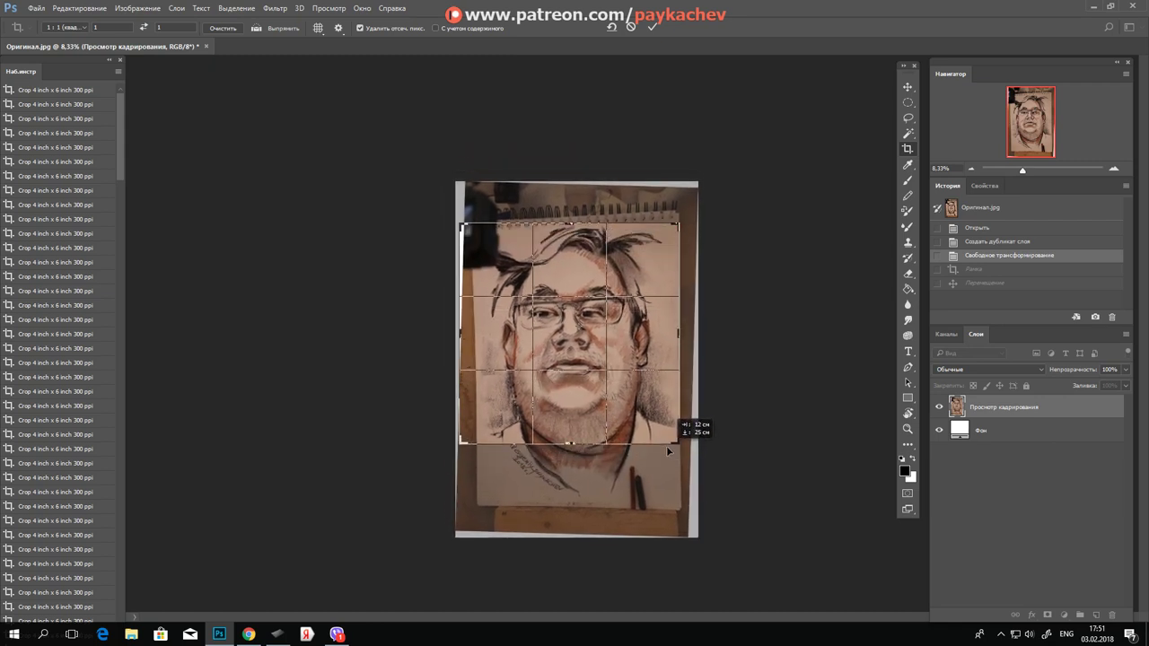
# Step: Position the photo inside the nearly square crop frame and commit the crop
pyautogui.moveTo(676, 446)
pyautogui.mouseDown()
pyautogui.moveTo(686, 450)
pyautogui.moveTo(658, 422)
pyautogui.mouseUp()
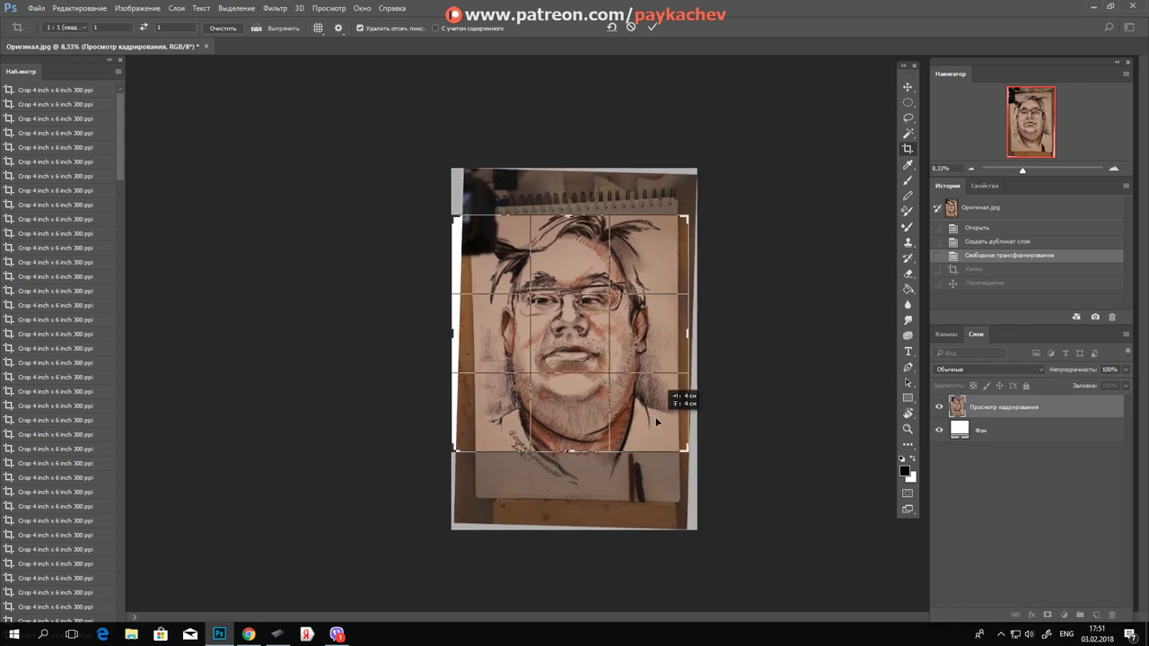
pyautogui.moveTo(658, 422); pyautogui.dragTo(664, 429)
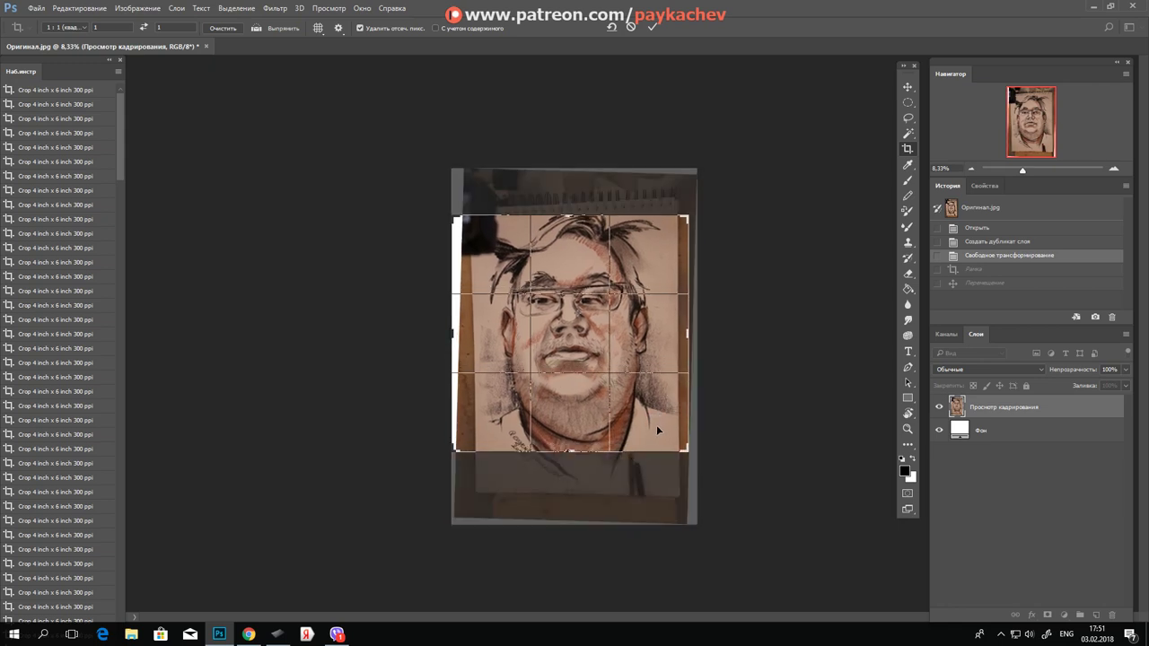
pyautogui.moveTo(686, 451); pyautogui.dragTo(676, 436)
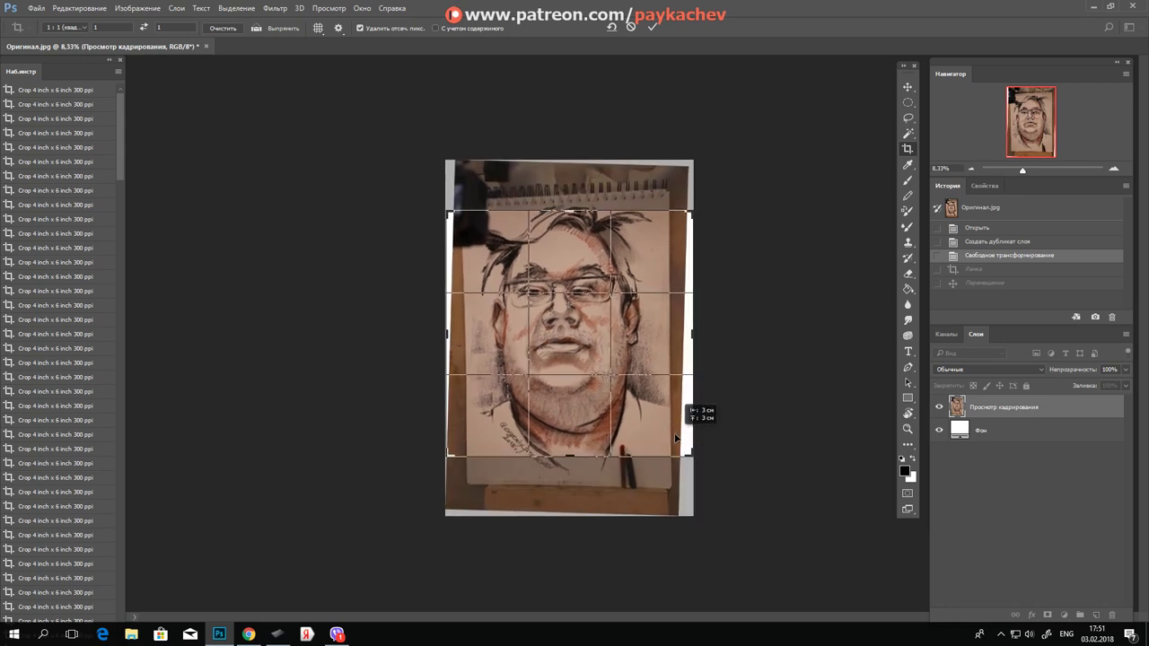
pyautogui.moveTo(676, 434); pyautogui.dragTo(675, 442)
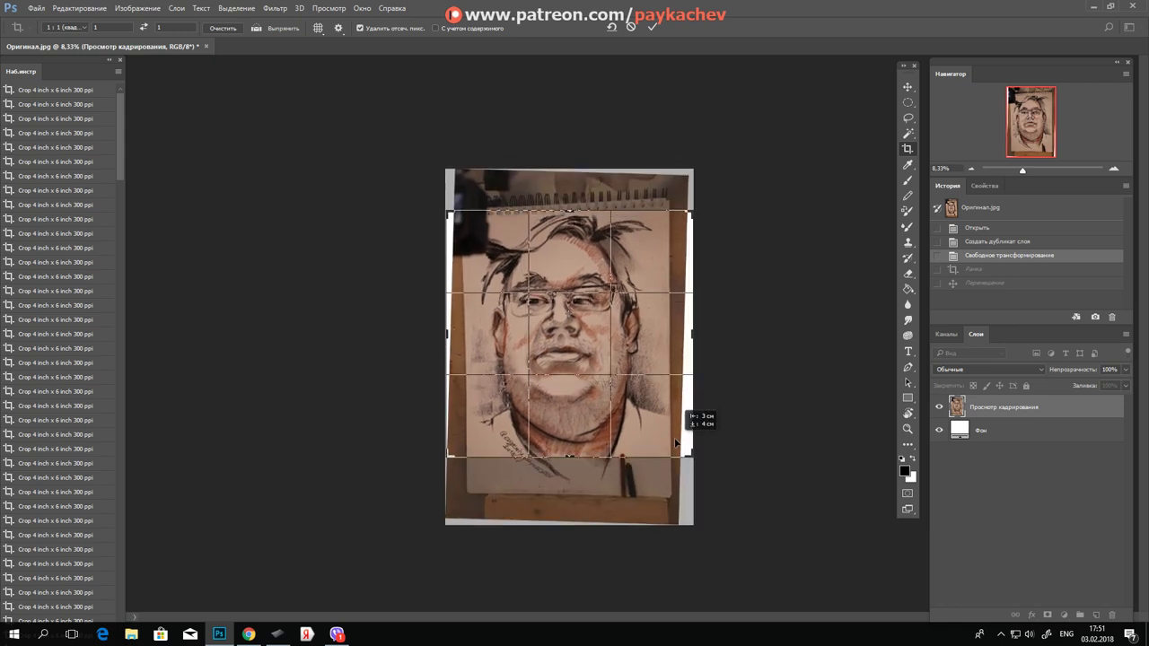
pyautogui.moveTo(676, 442); pyautogui.dragTo(675, 441)
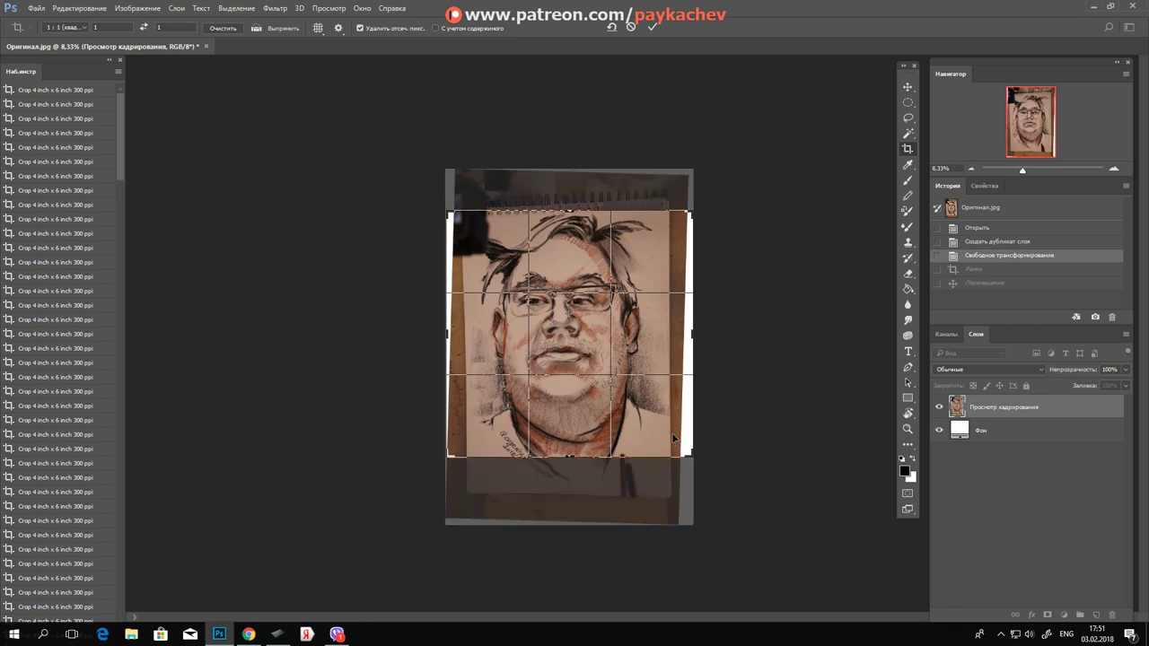
pyautogui.press('Return')
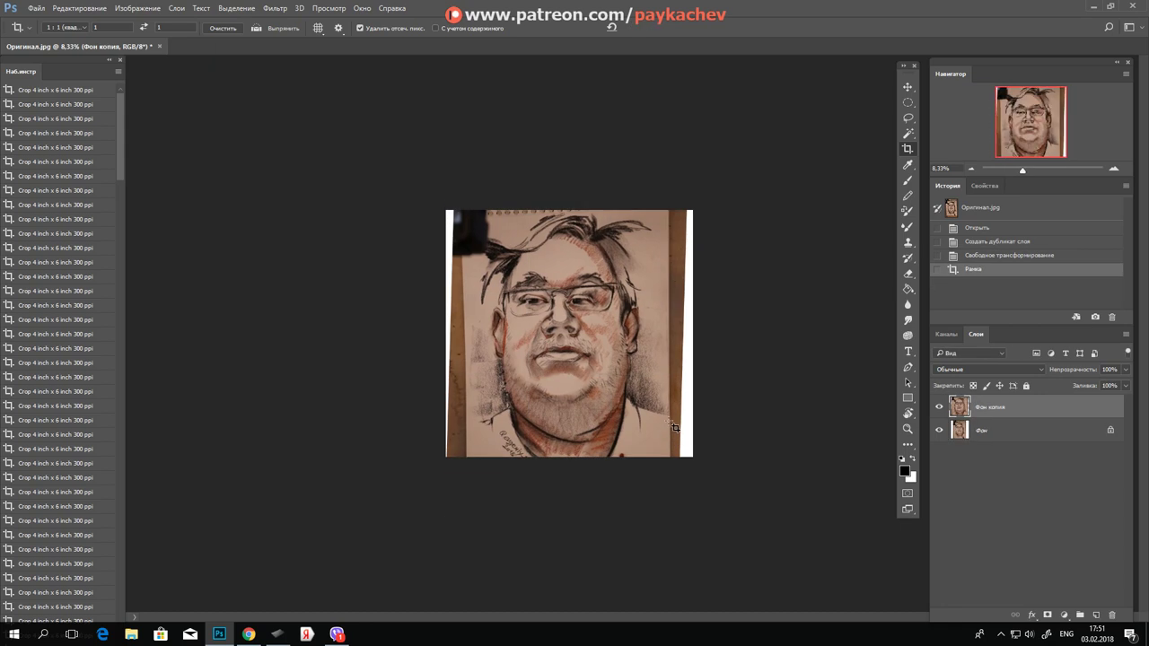
# Step: Select the Фон layer and set the foreground colour to #676767
pyautogui.click(995, 432)
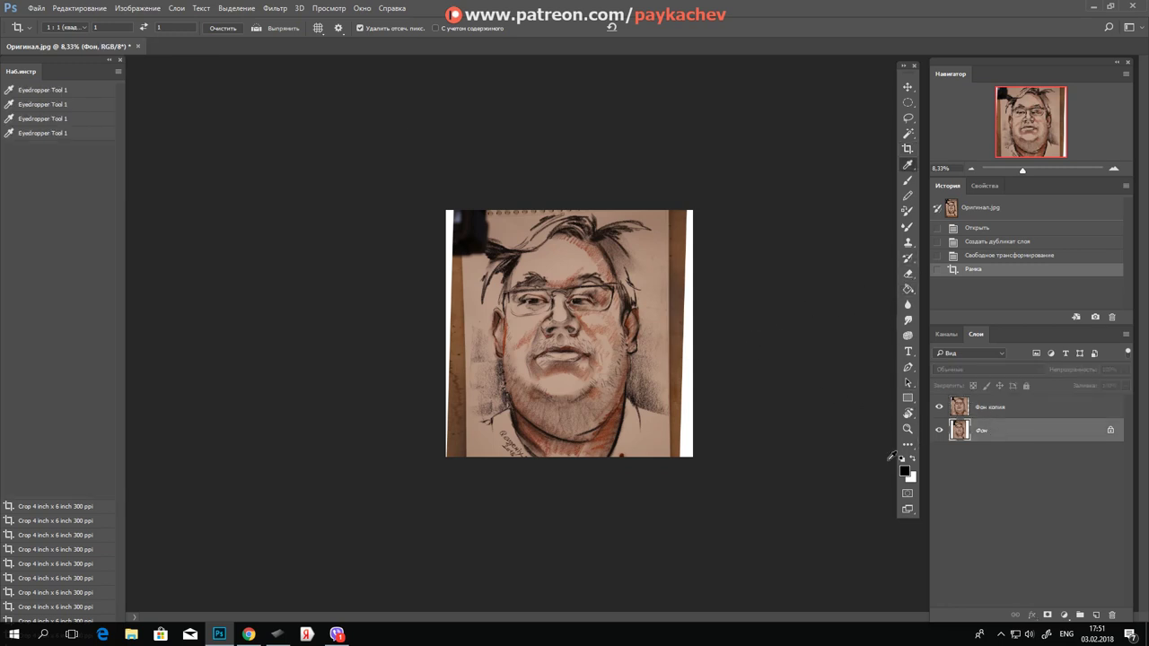
pyautogui.click(904, 470)
pyautogui.write('676767')
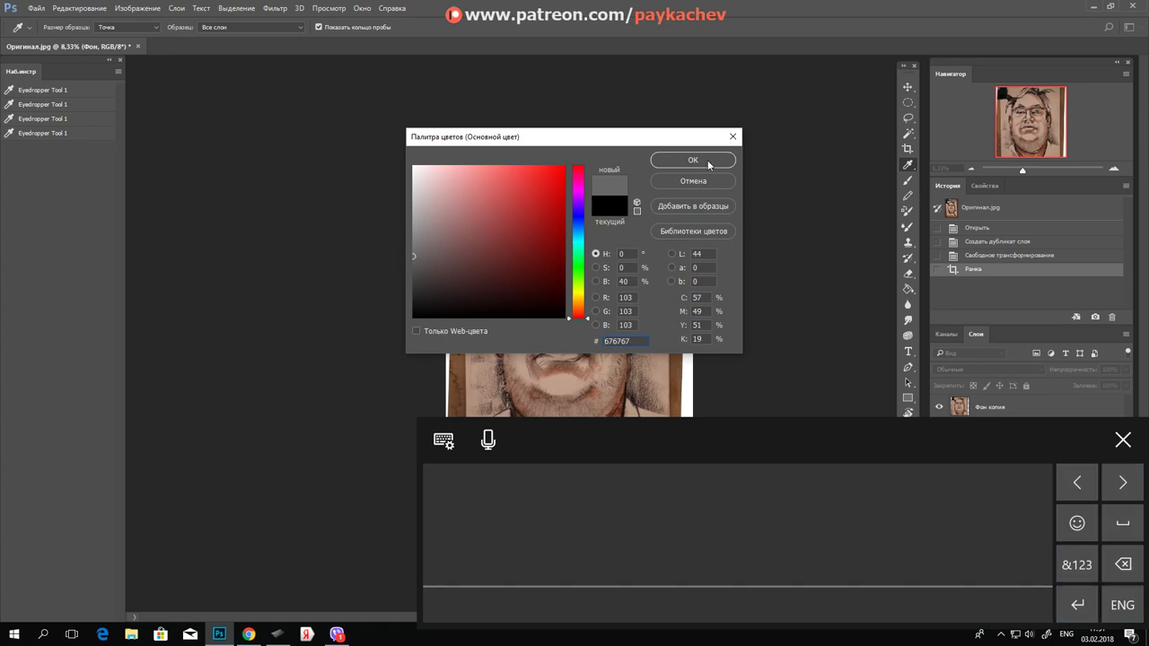
pyautogui.click(709, 163)
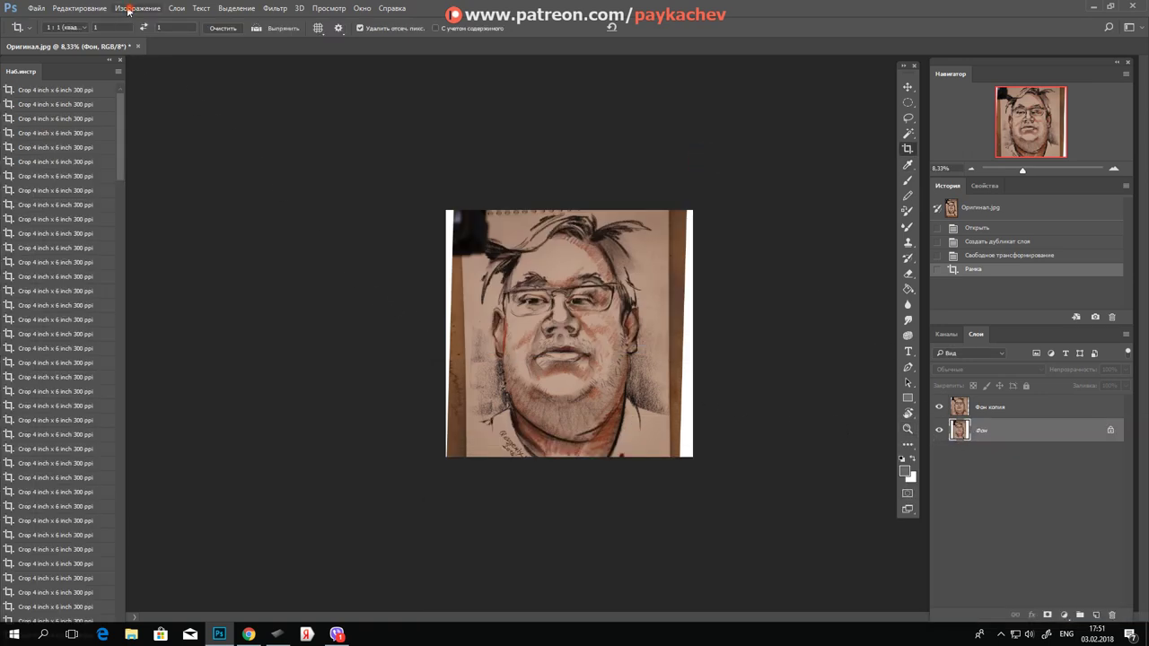
# Step: Fill the Фон layer with the grey #676767 foreground colour
pyautogui.click(130, 9)
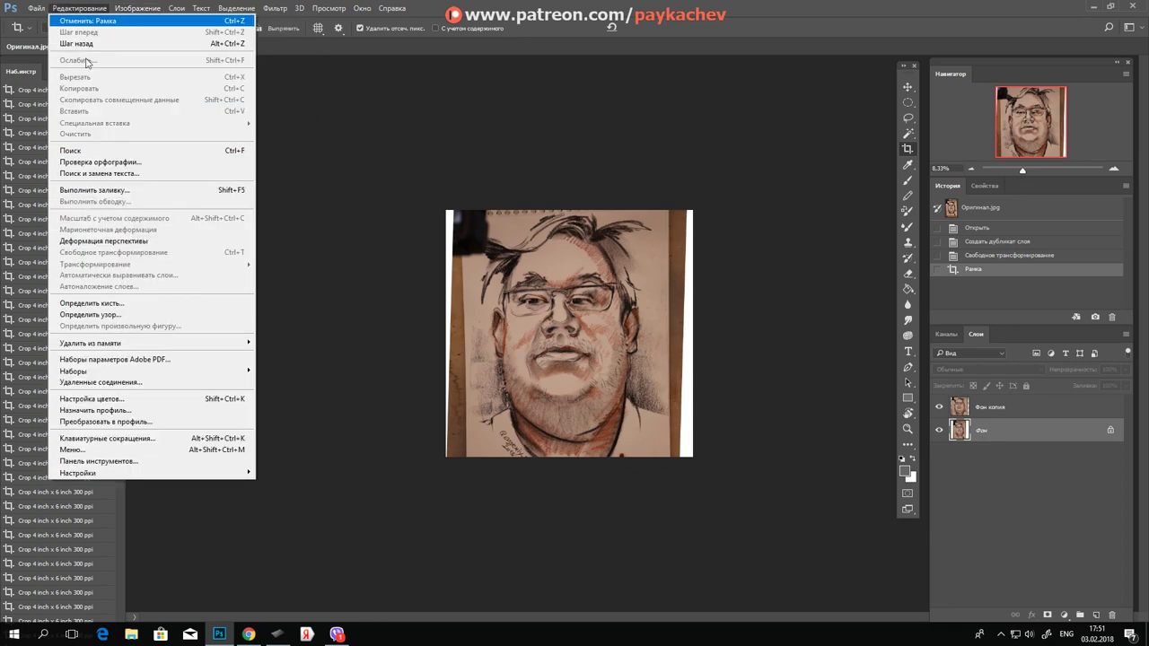
pyautogui.click(115, 191)
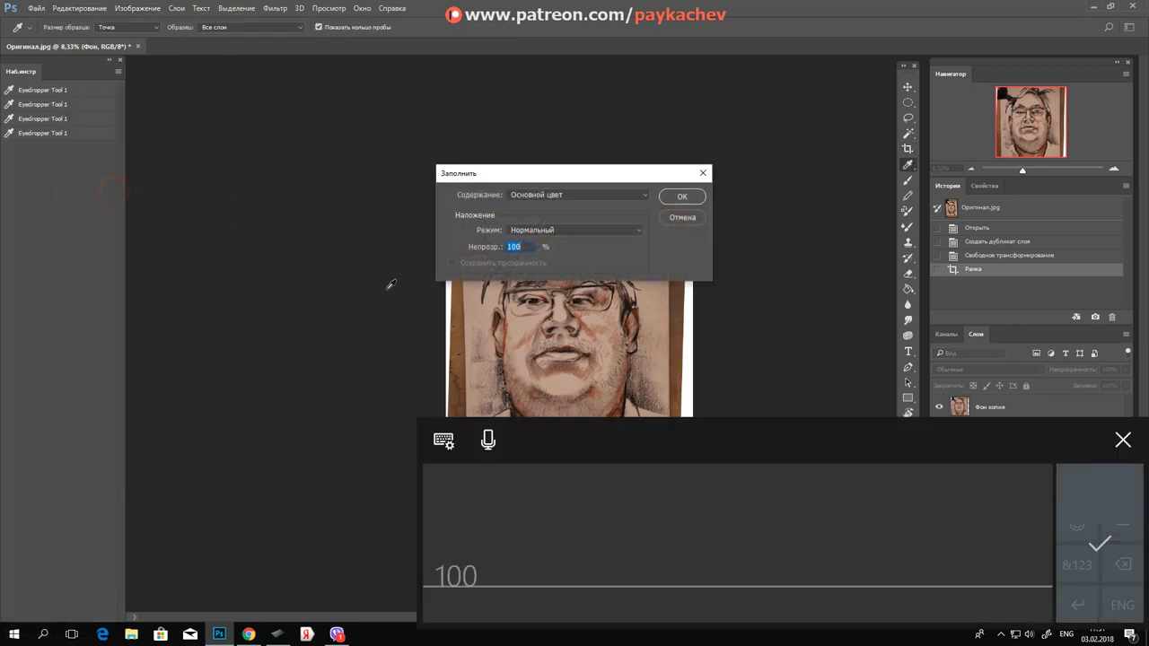
pyautogui.click(1122, 440)
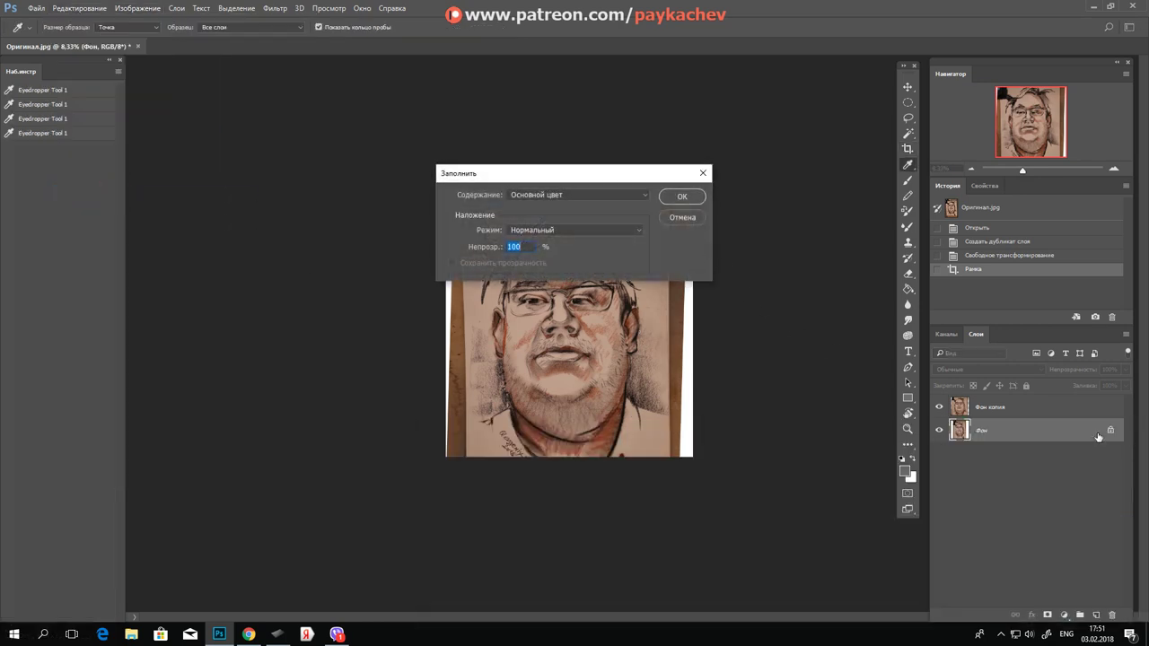
pyautogui.click(682, 196)
pyautogui.press('c')
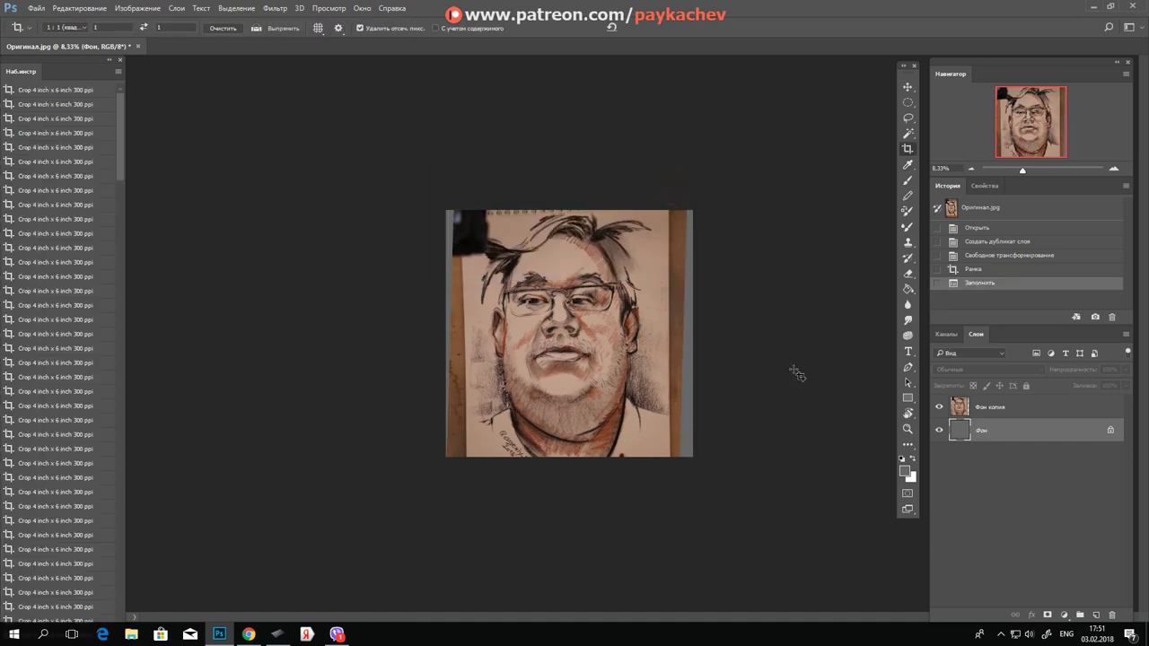
pyautogui.click(1001, 410)
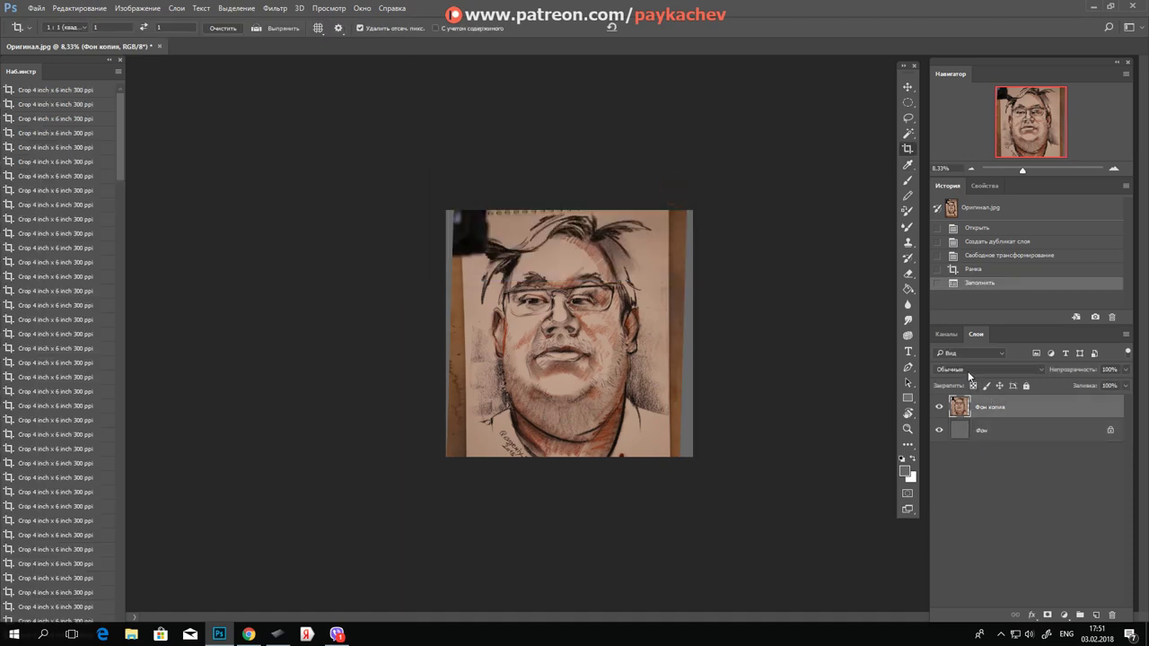
# Step: Set the portrait copy to Multiply and apply Levels with input white 192 and midtones 0.90
pyautogui.click(969, 375)
pyautogui.click(958, 406)
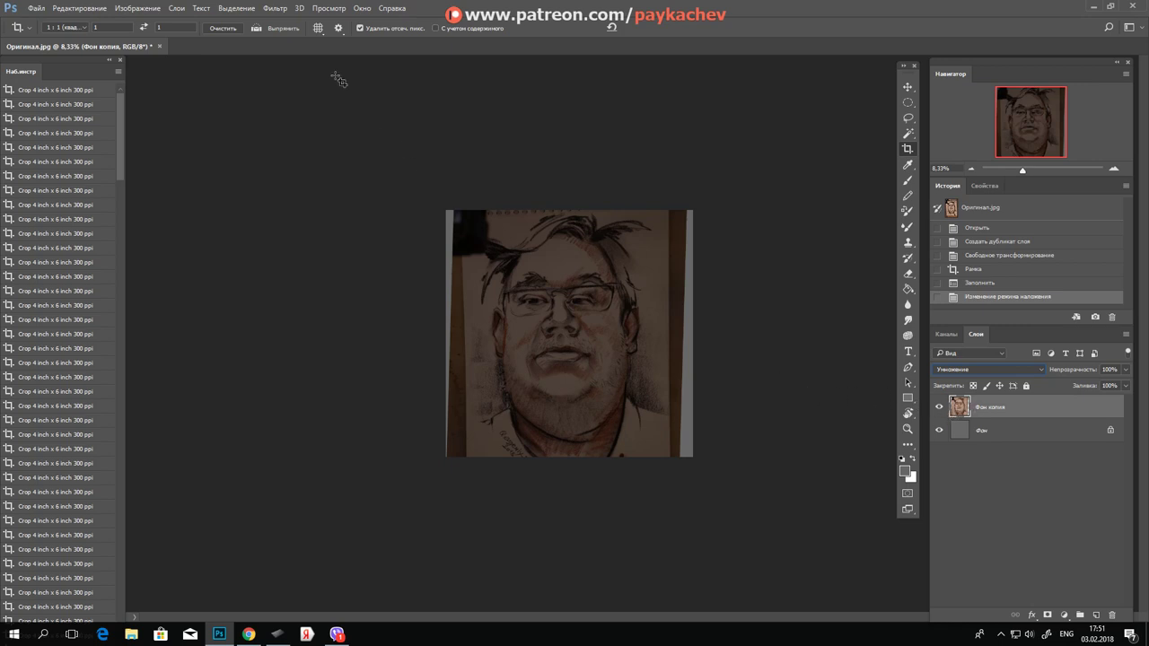
pyautogui.click(142, 9)
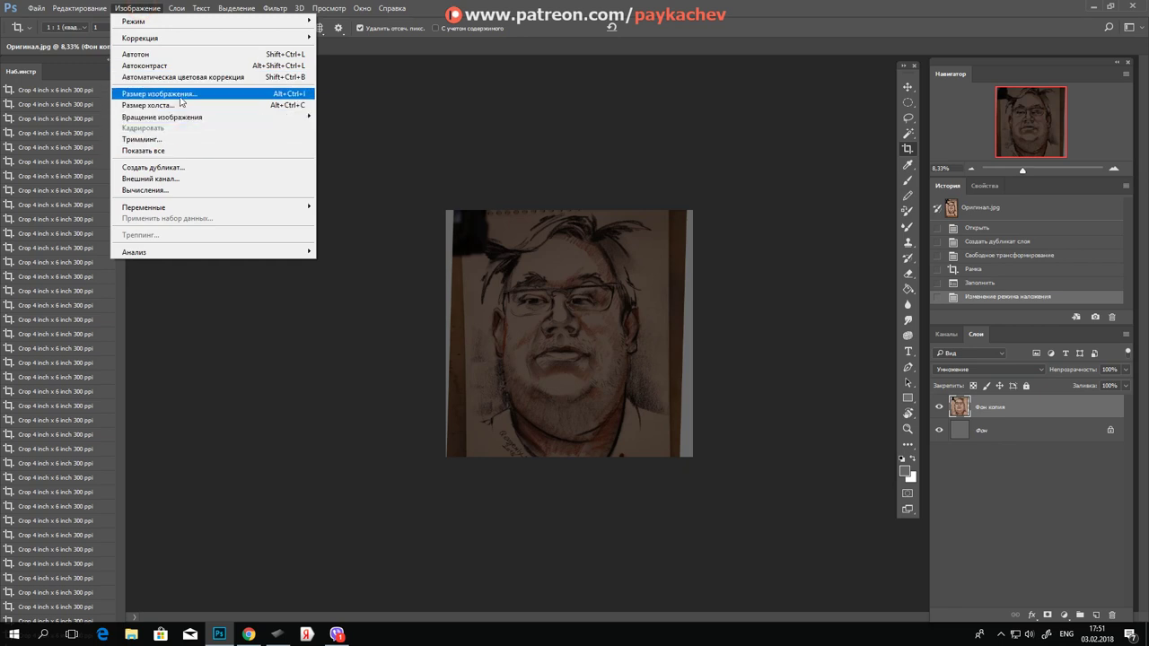
pyautogui.moveTo(140, 38)
pyautogui.click(343, 50)
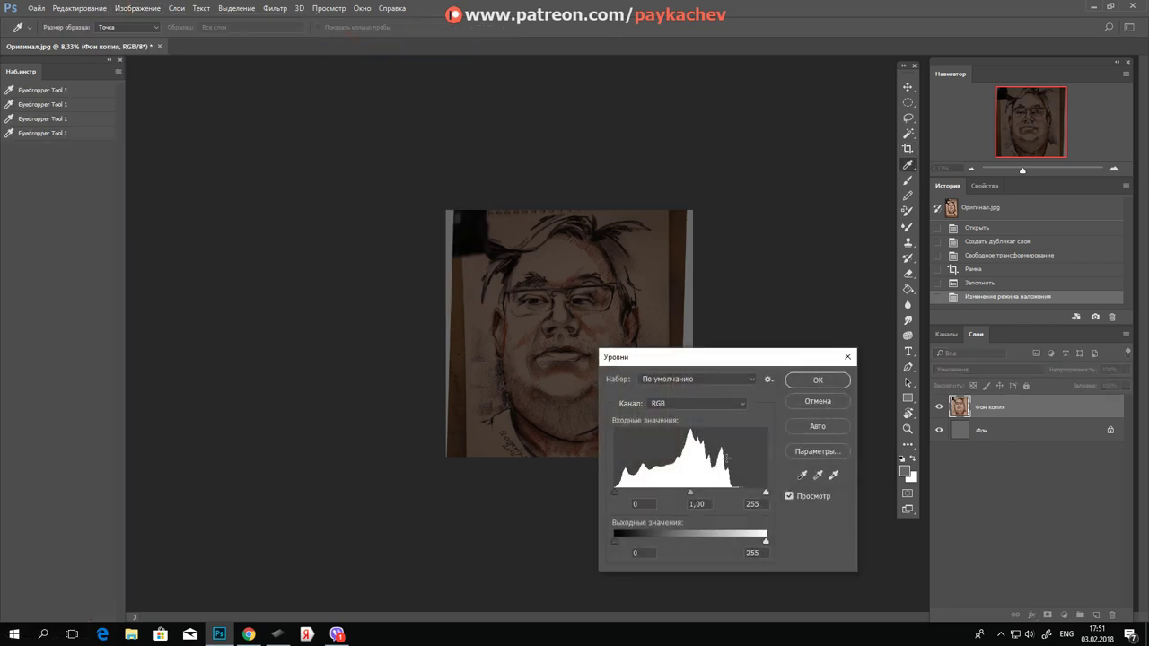
pyautogui.moveTo(755, 494); pyautogui.dragTo(734, 494)
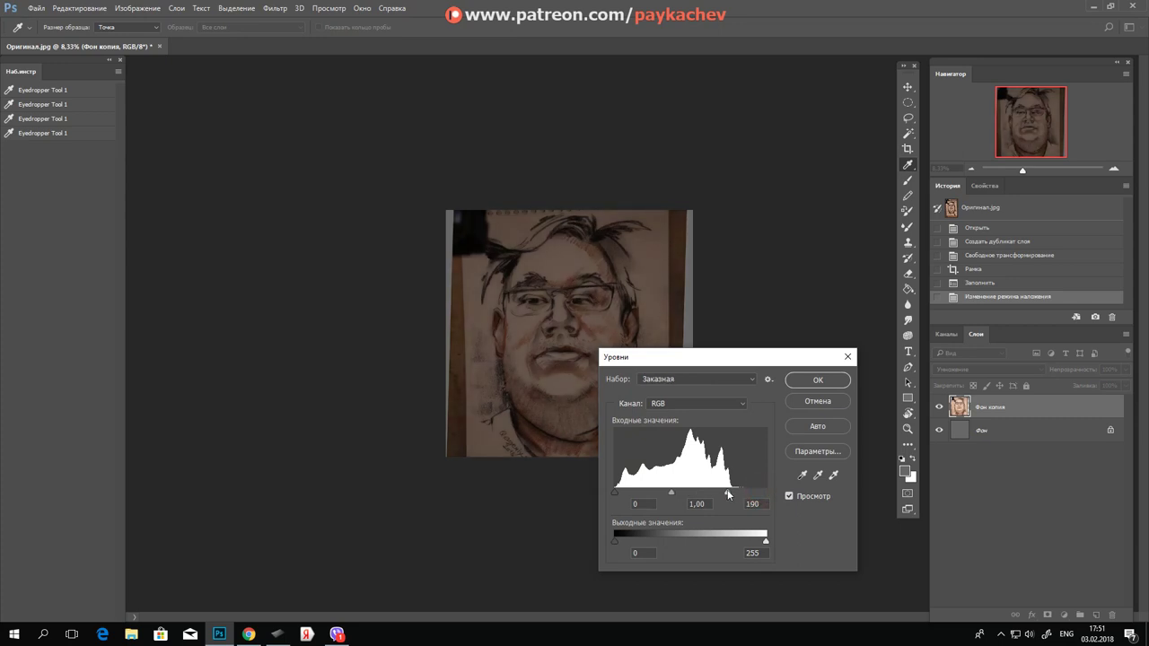
pyautogui.moveTo(671, 492); pyautogui.dragTo(661, 492)
pyautogui.click(817, 380)
# Step: Confirm the Levels, then select the Фон layer and fill it with white
pyautogui.press('c')
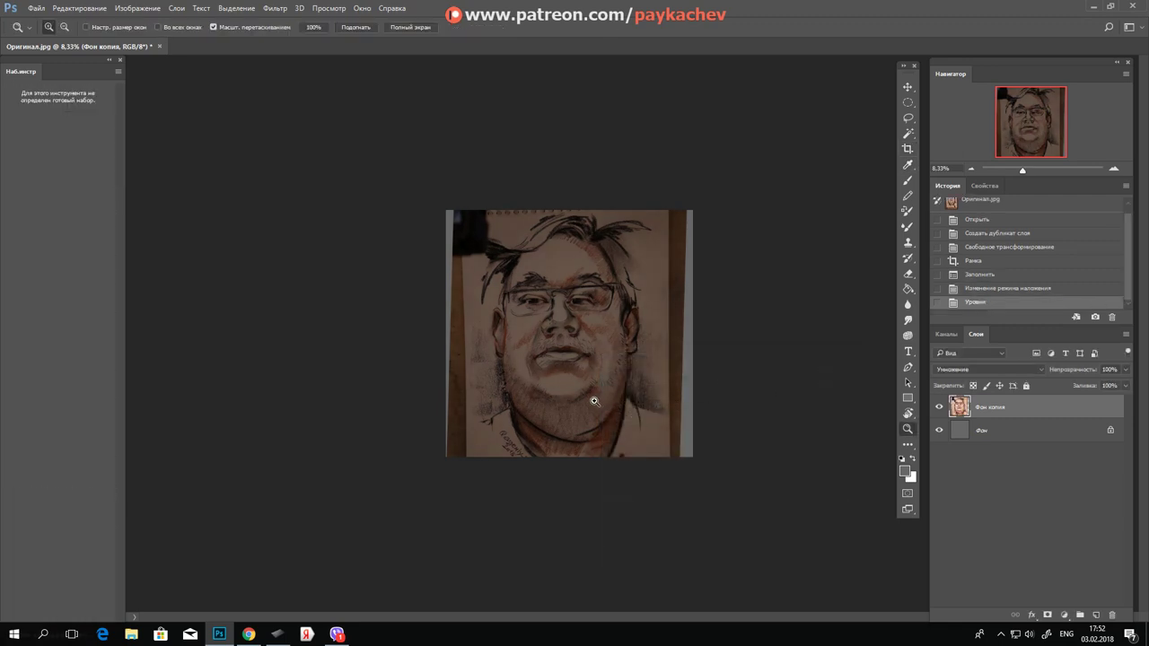
pyautogui.scroll(3, 593, 403)
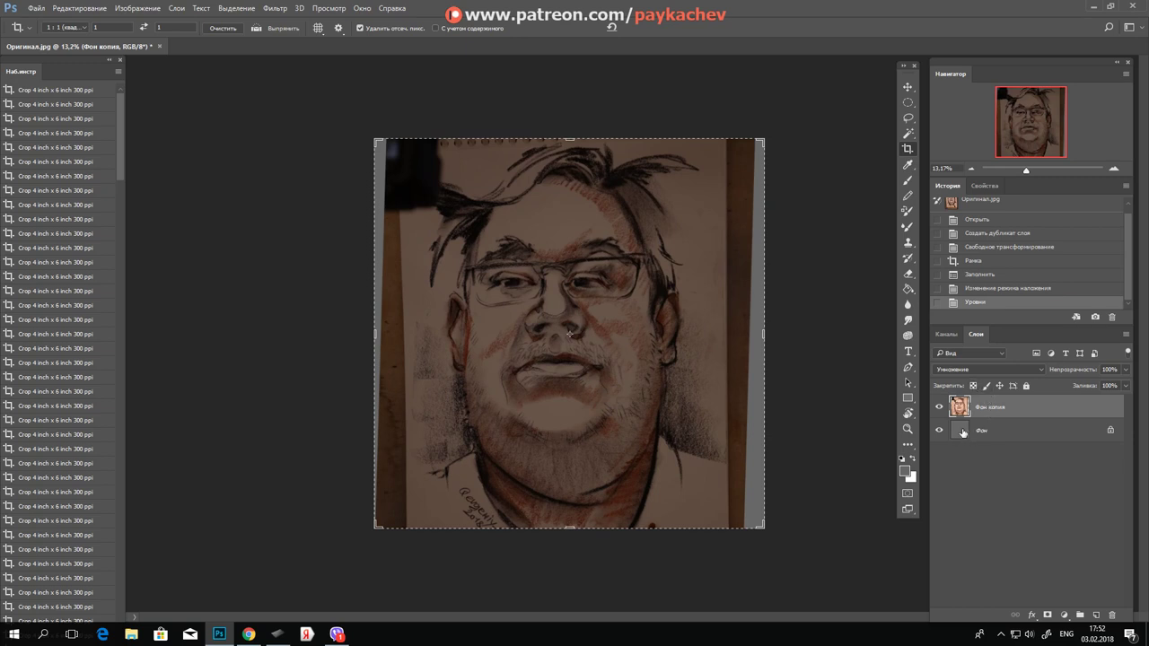
pyautogui.click(958, 433)
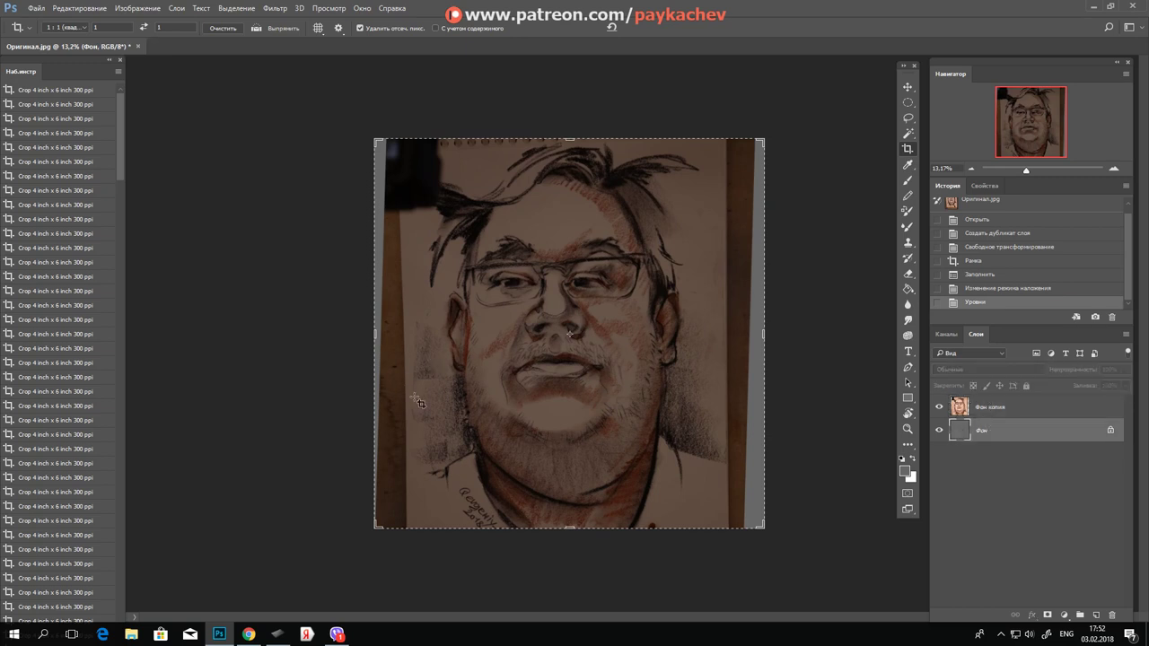
pyautogui.click(905, 84)
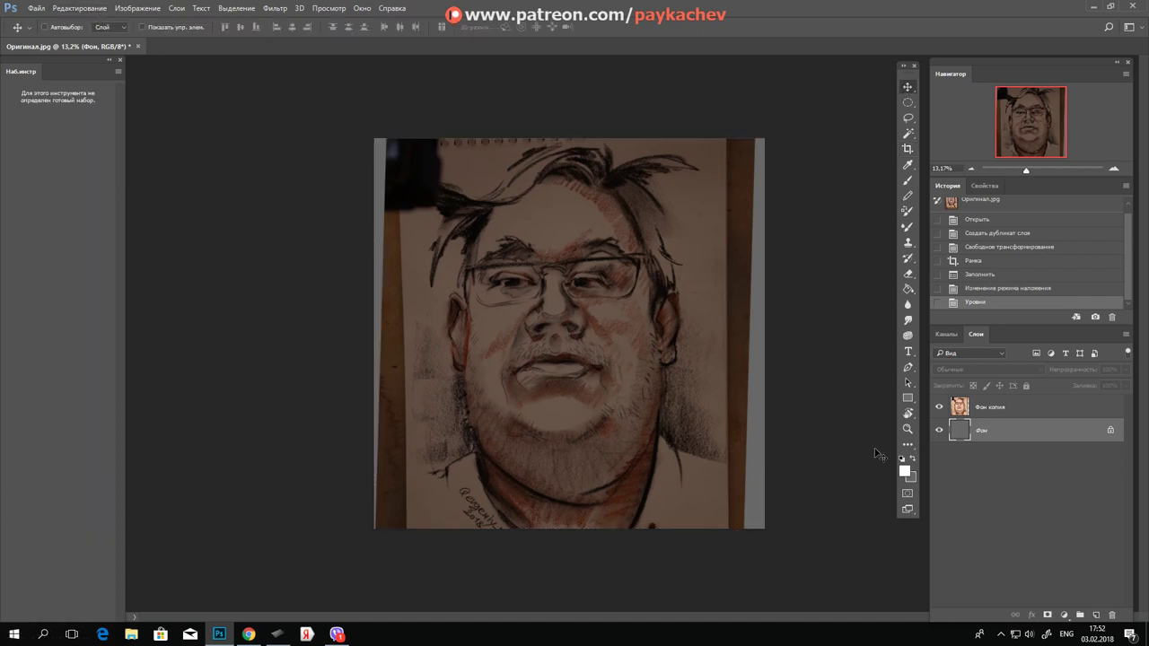
pyautogui.click(128, 9)
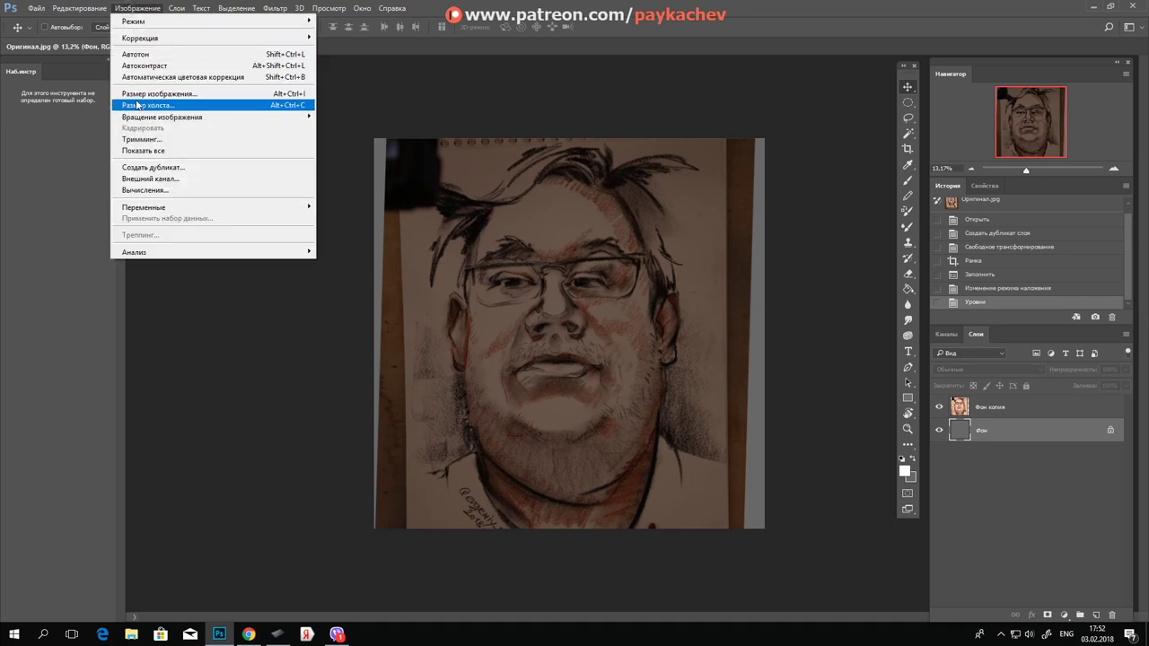
pyautogui.click(181, 190)
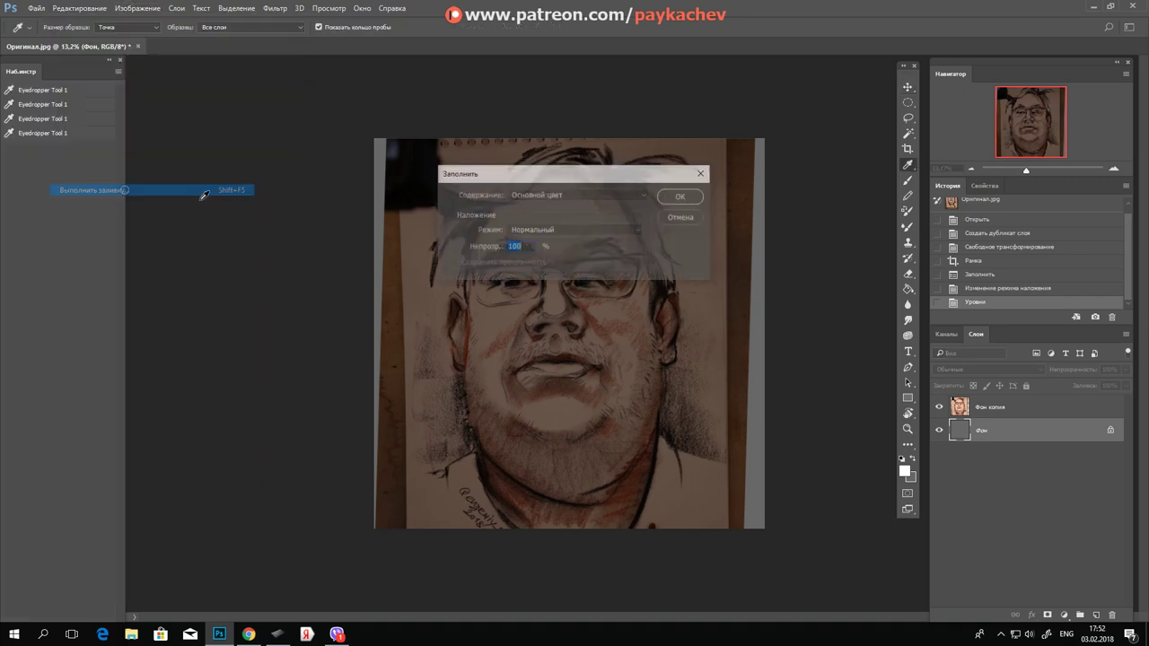
pyautogui.press('Return')
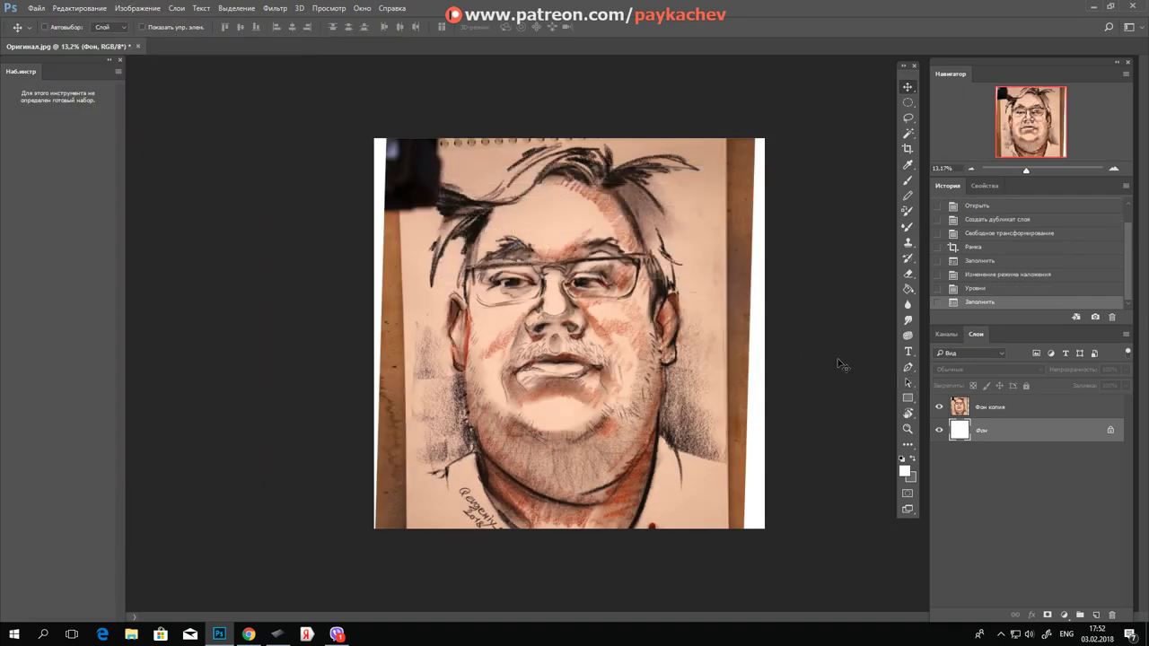
# Step: Reselect the Фон копия portrait layer and zoom in around the mouth
pyautogui.click(1019, 411)
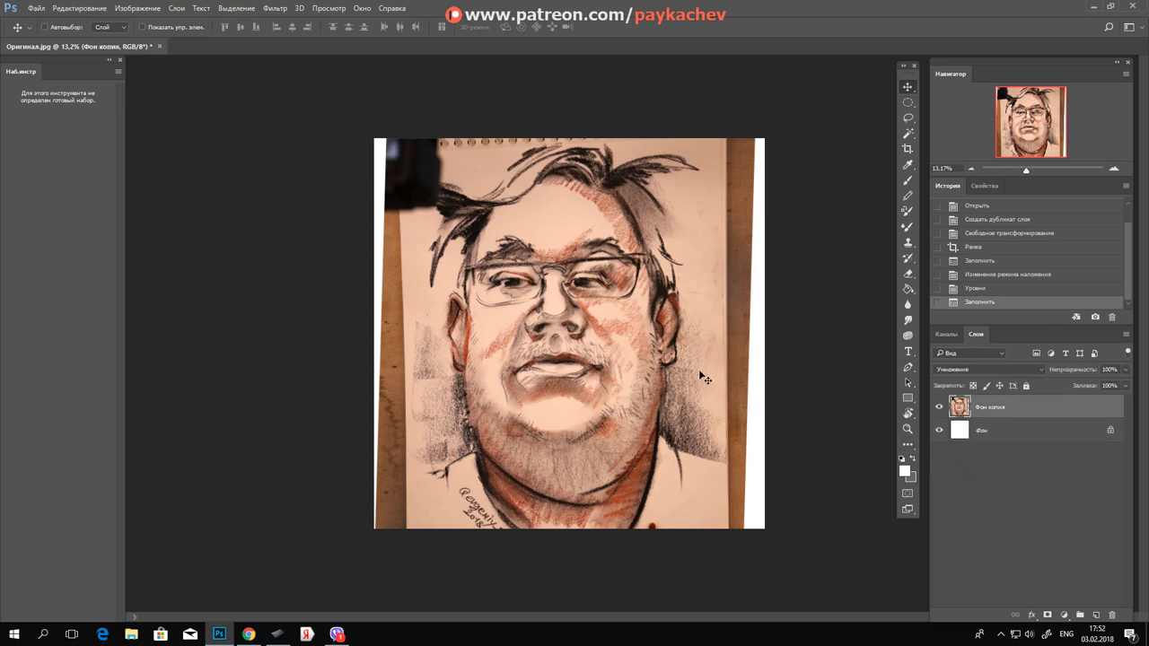
pyautogui.press('z')
pyautogui.moveTo(556, 370)
pyautogui.mouseDown()
pyautogui.moveTo(606, 319)
pyautogui.moveTo(558, 348)
pyautogui.mouseUp()
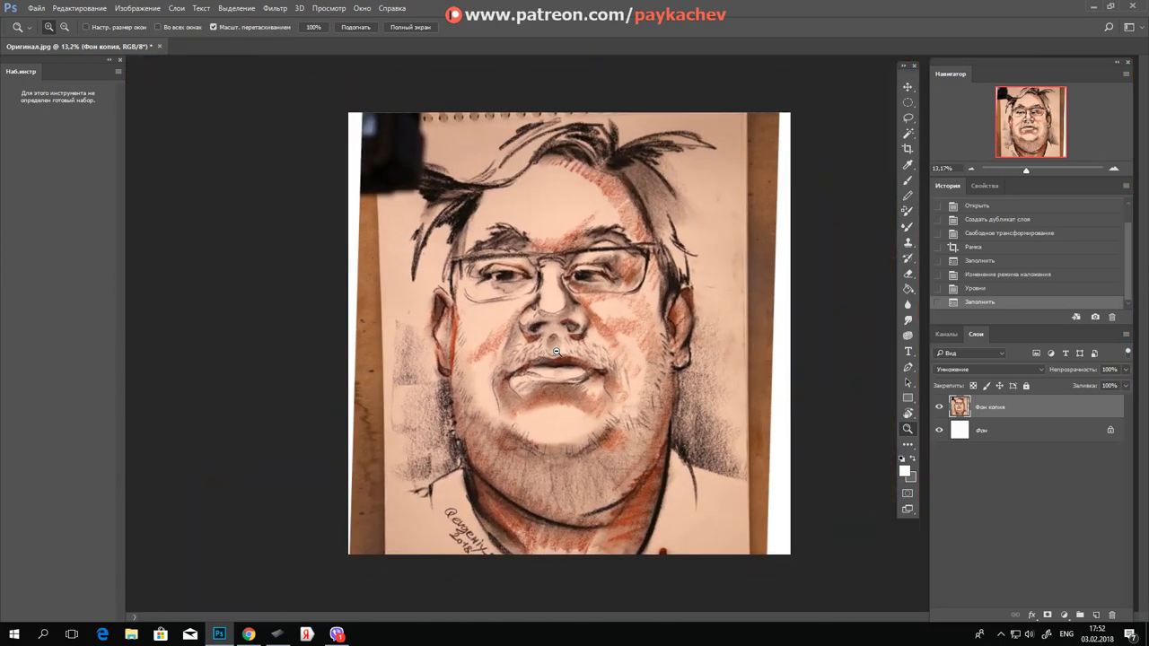
pyautogui.press('v')
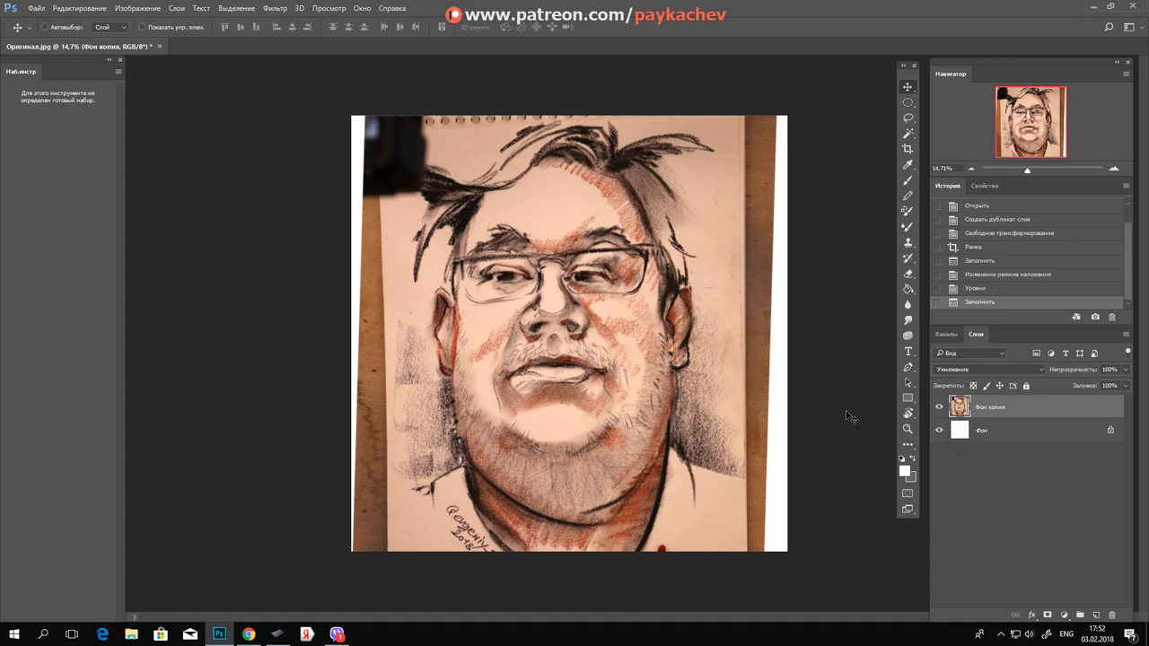
pyautogui.press('b')
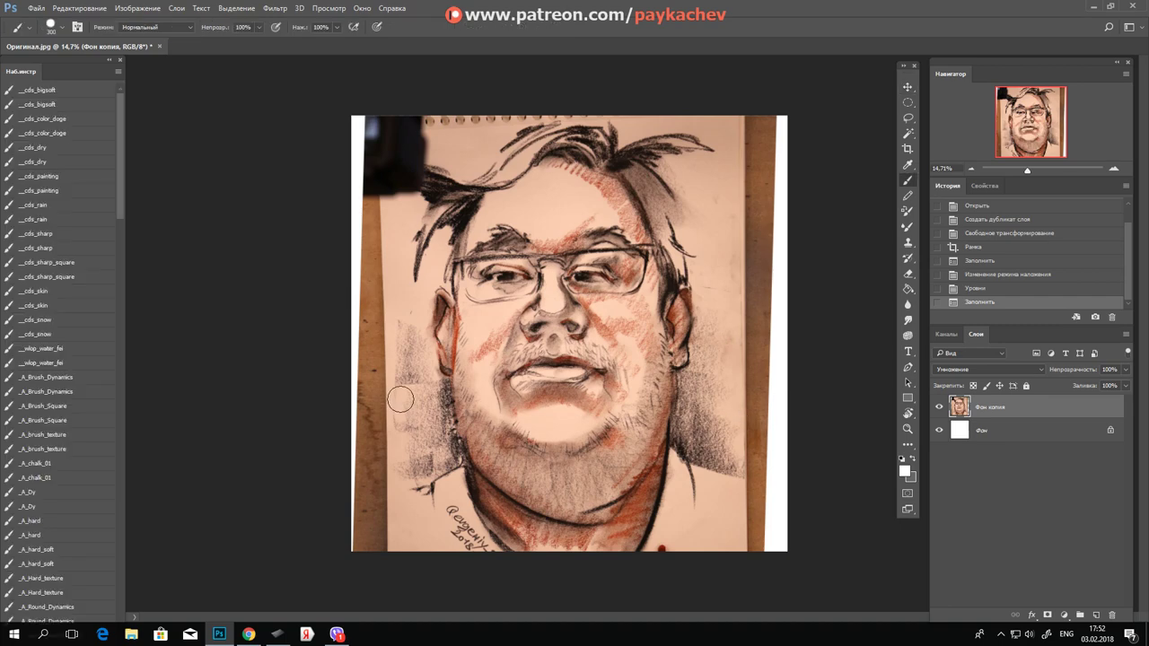
# Step: Undo a white test dab and set the portrait layer's blend mode to Normal
pyautogui.click(395, 280)
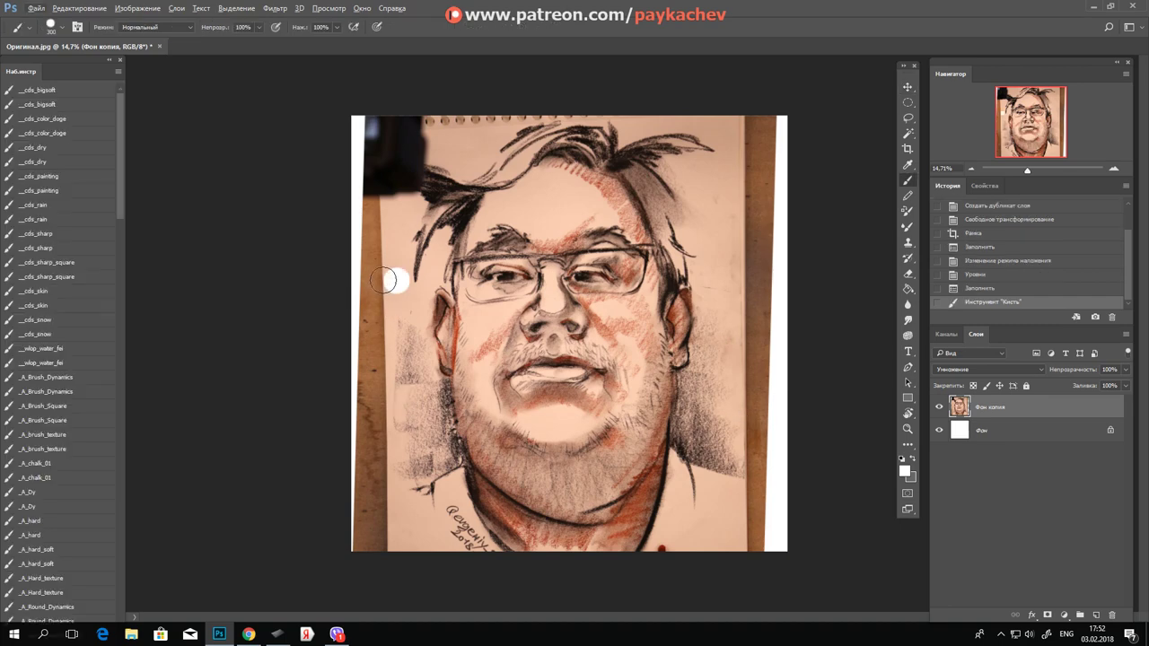
pyautogui.hotkey('ctrl', 'z')
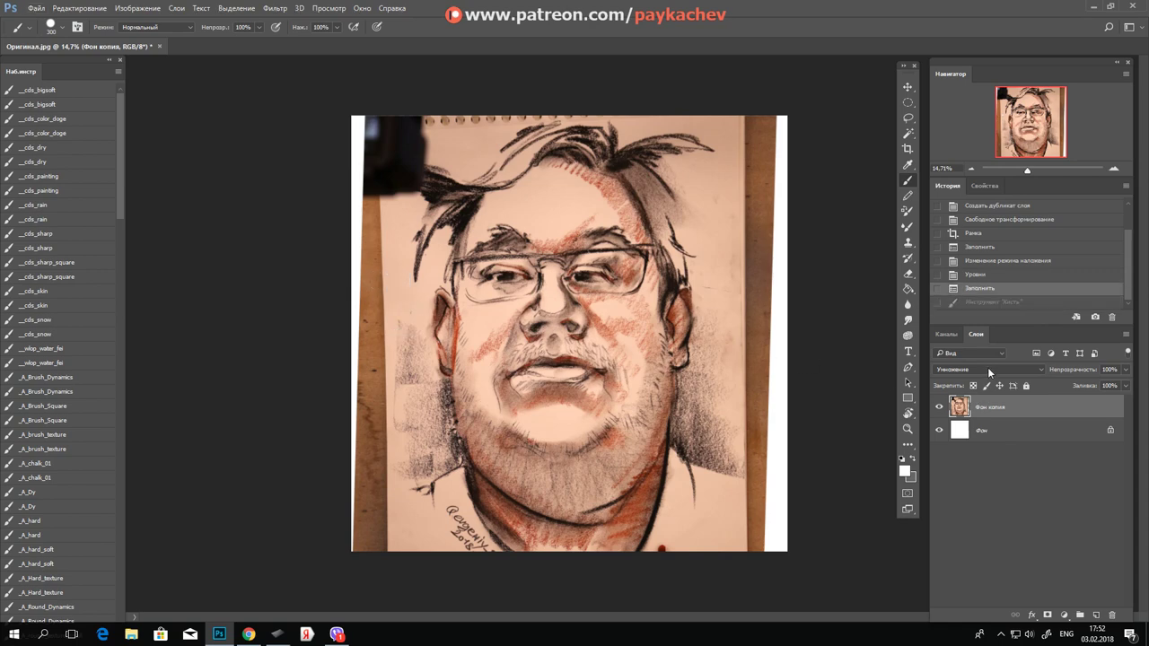
pyautogui.click(987, 370)
pyautogui.click(954, 381)
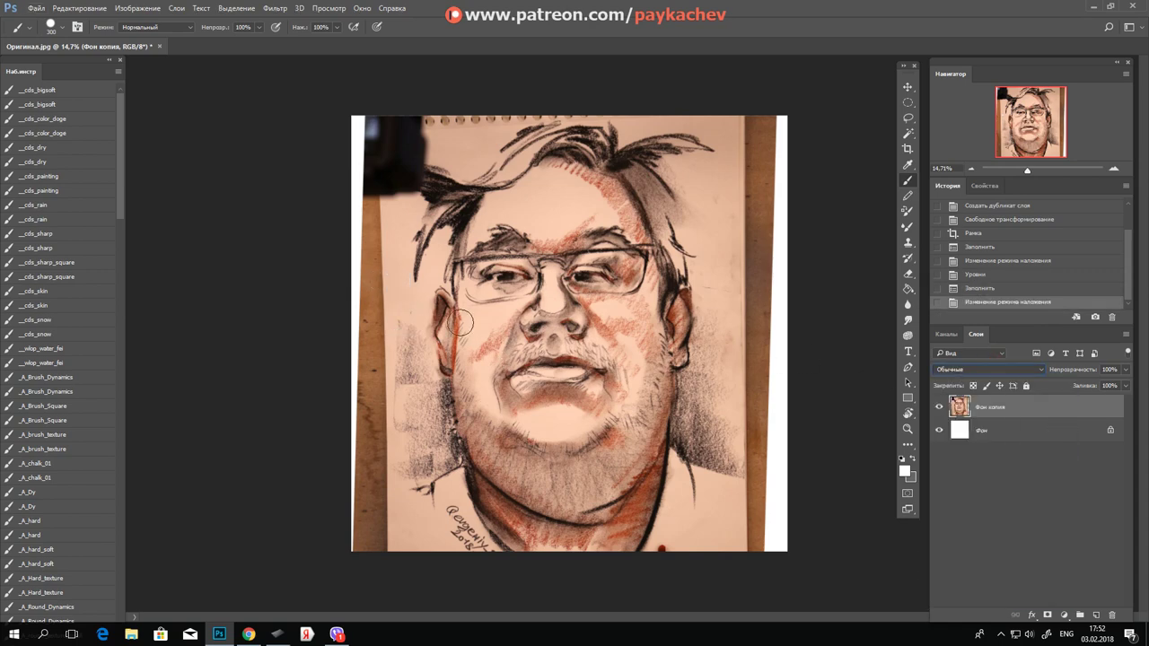
# Step: Sample the peach paper colour and paint it over the dark left and top borders
pyautogui.keyDown('alt'); pyautogui.click(392, 284); pyautogui.keyUp('alt')
pyautogui.moveTo(389, 291); pyautogui.dragTo(374, 284)
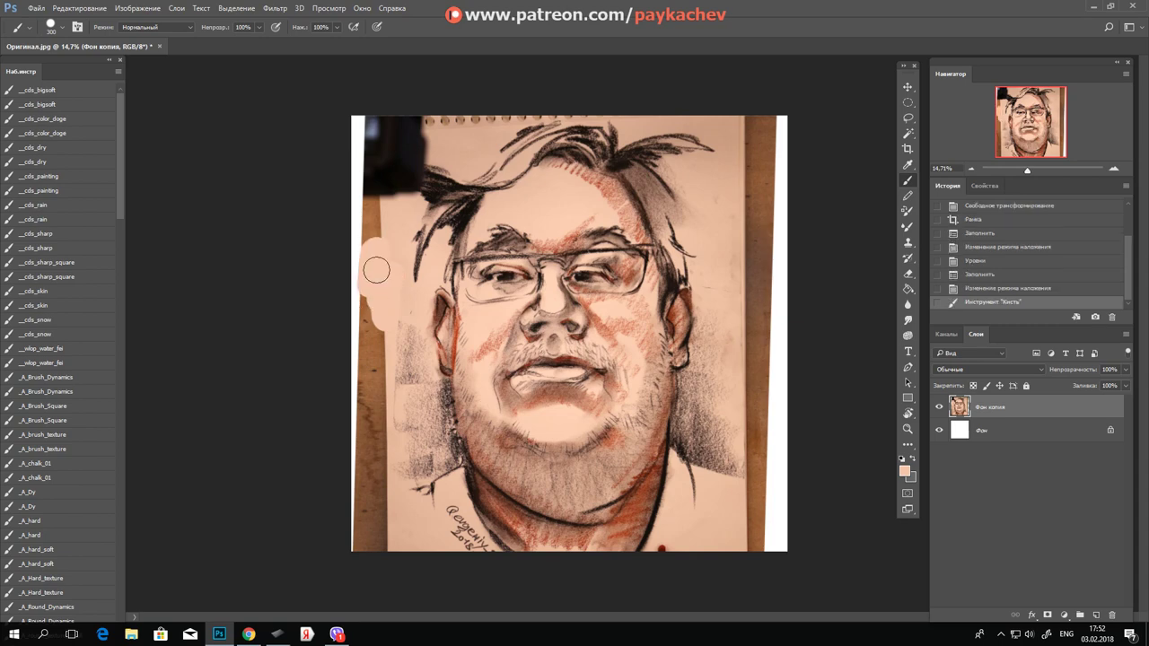
pyautogui.moveTo(381, 241); pyautogui.dragTo(377, 242)
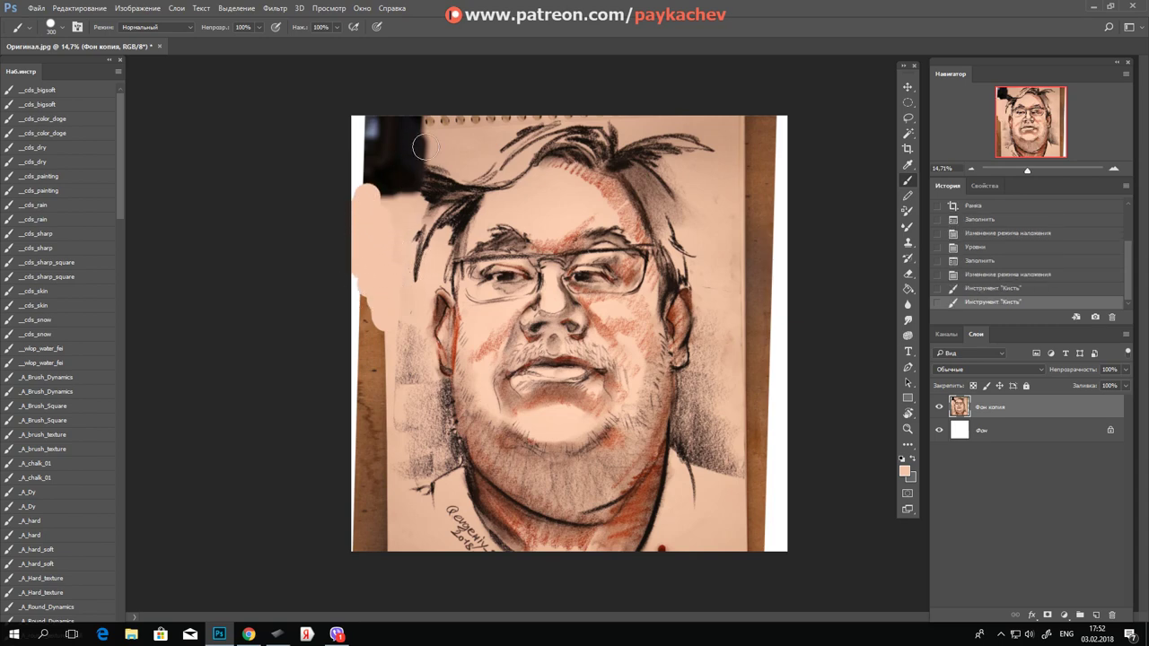
pyautogui.moveTo(389, 135); pyautogui.dragTo(482, 113)
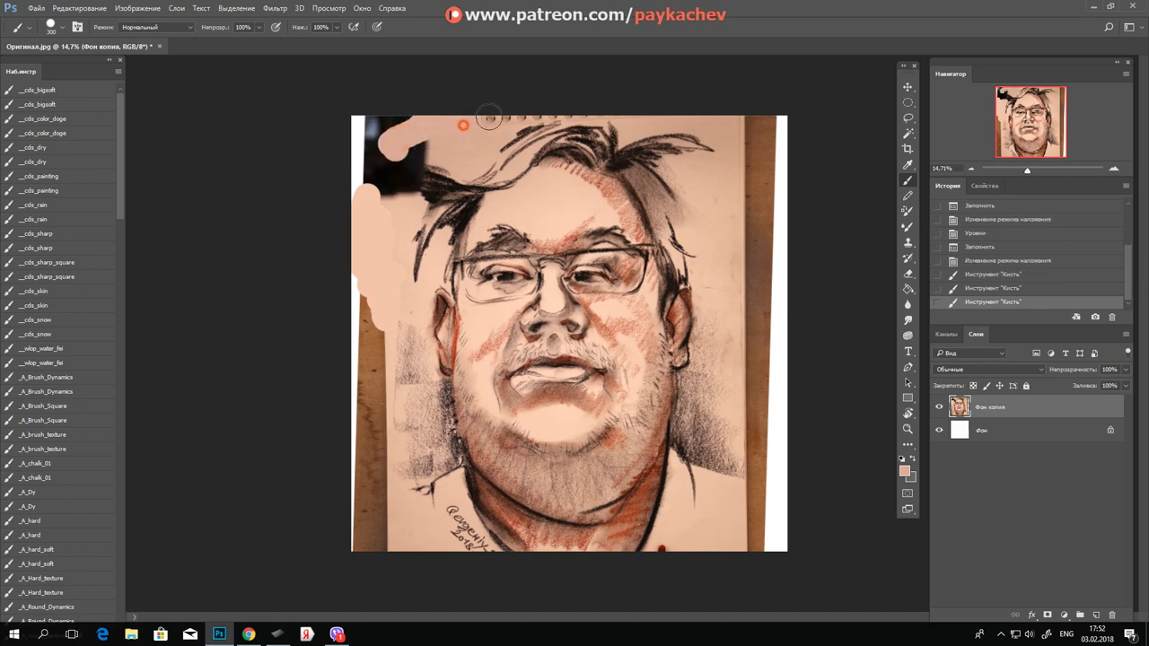
pyautogui.moveTo(359, 166)
pyautogui.mouseDown()
pyautogui.moveTo(390, 157)
pyautogui.moveTo(359, 216)
pyautogui.moveTo(346, 192)
pyautogui.moveTo(374, 282)
pyautogui.mouseUp()
pyautogui.moveTo(368, 233); pyautogui.dragTo(377, 233)
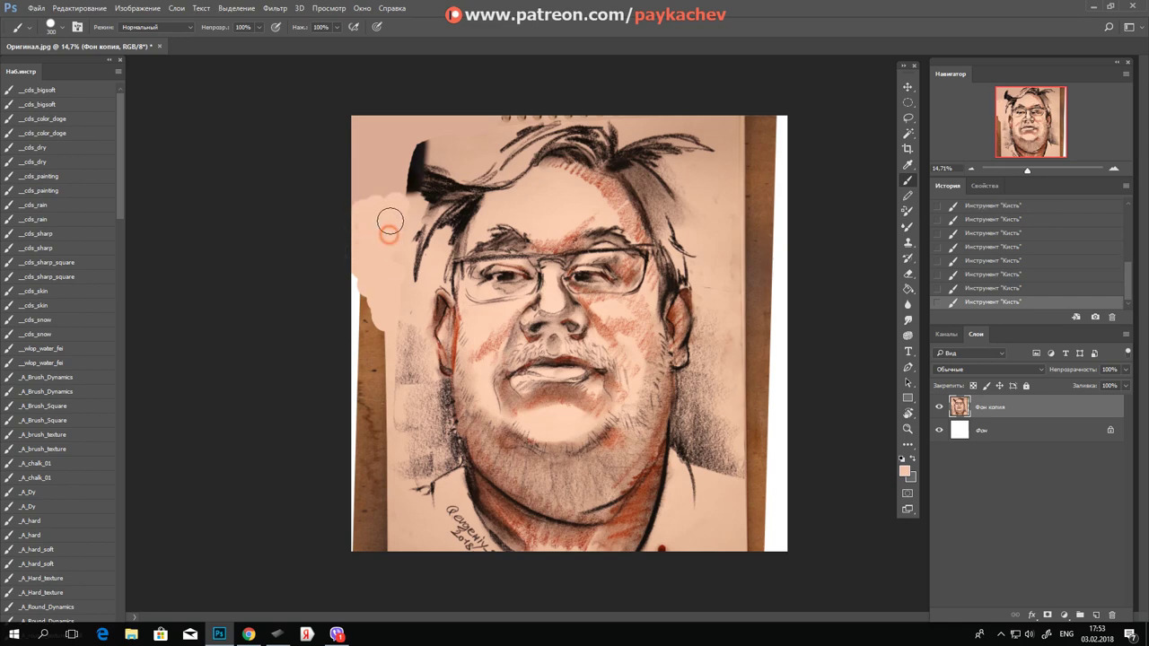
pyautogui.rightClick(435, 263)
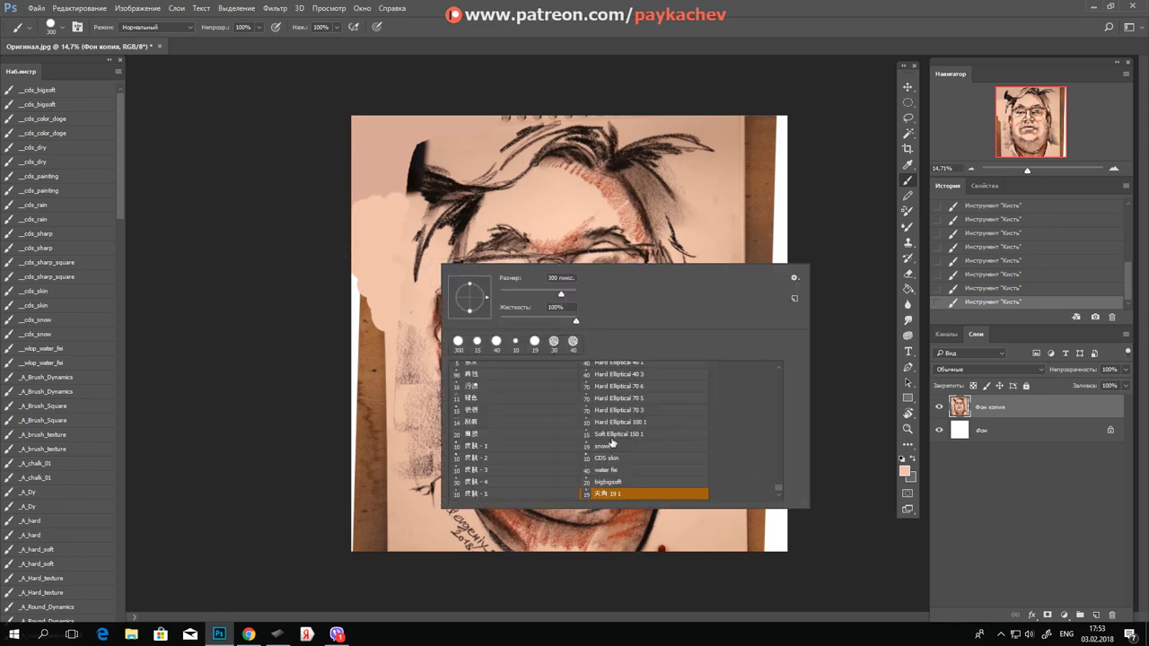
# Step: With the CDS skin brush, cover the dark patches along the left edge and bottom-left corner
pyautogui.click(644, 458)
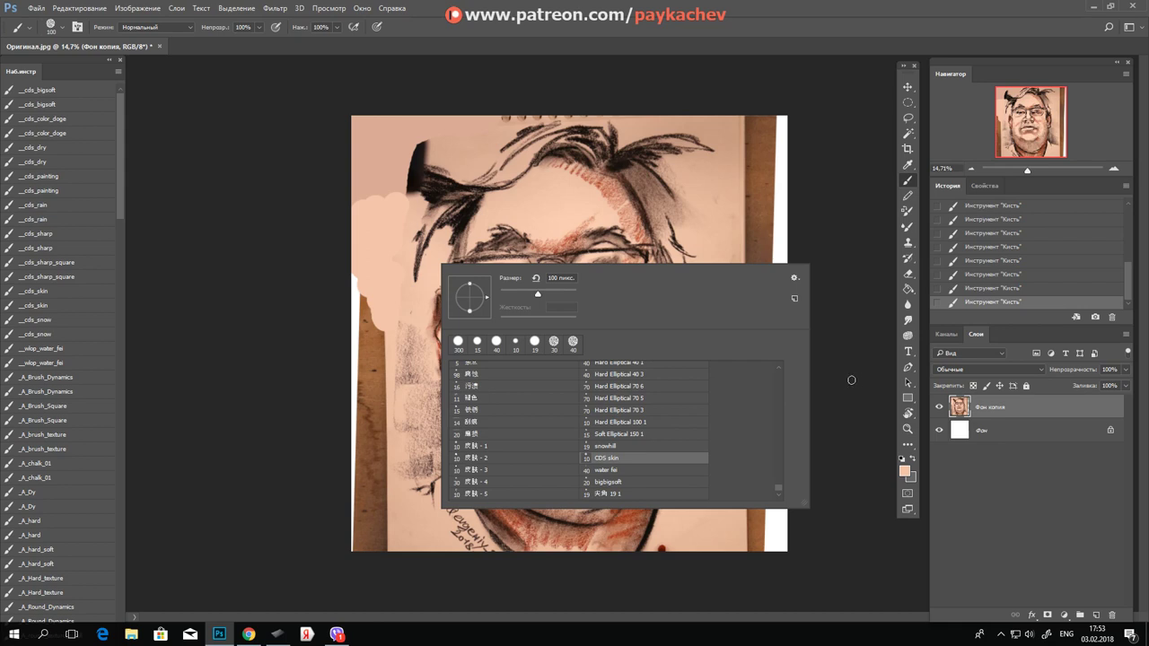
pyautogui.click(857, 381)
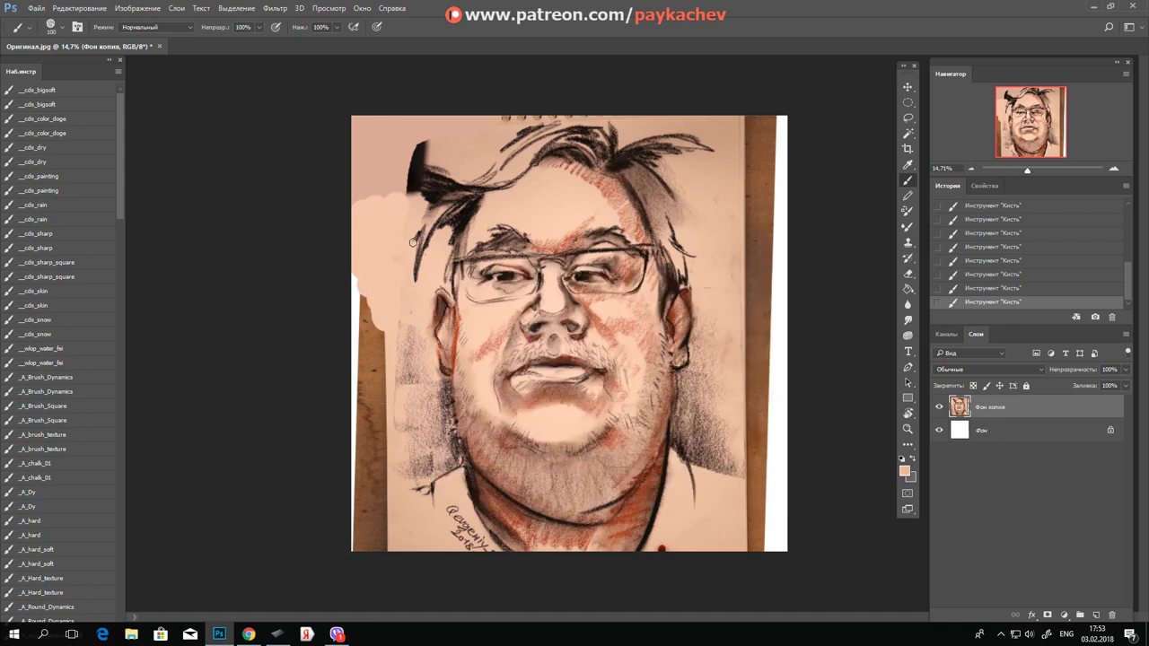
pyautogui.moveTo(411, 163)
pyautogui.mouseDown()
pyautogui.moveTo(403, 154)
pyautogui.moveTo(385, 174)
pyautogui.moveTo(420, 162)
pyautogui.mouseUp()
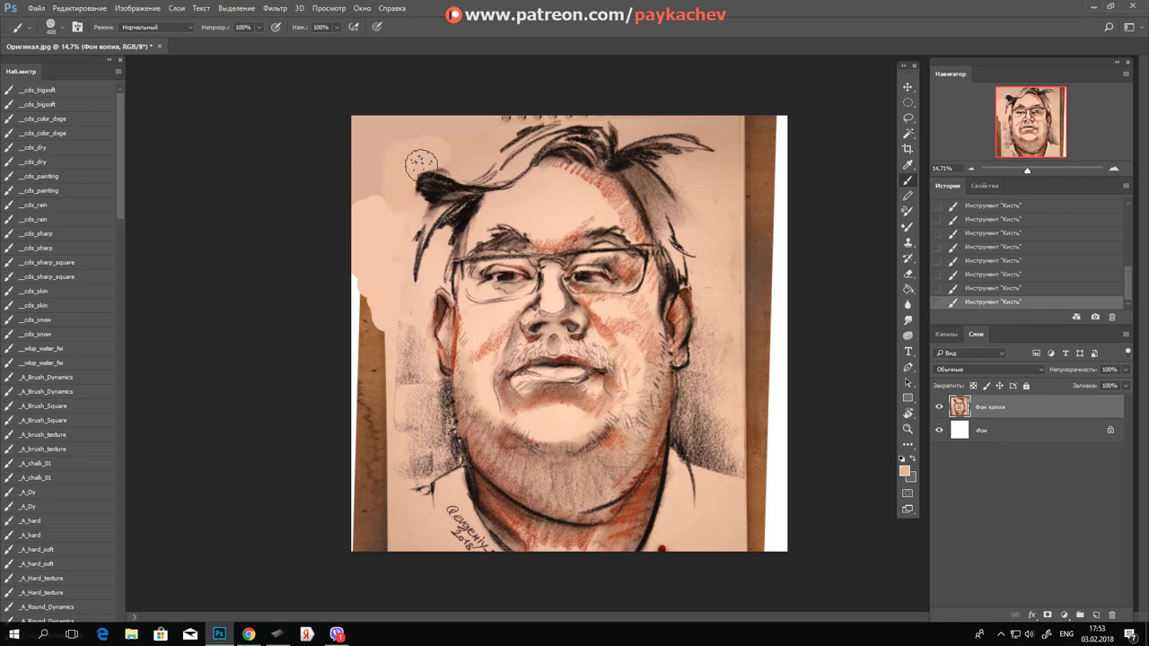
pyautogui.moveTo(359, 216)
pyautogui.mouseDown()
pyautogui.moveTo(359, 302)
pyautogui.moveTo(387, 354)
pyautogui.moveTo(363, 449)
pyautogui.moveTo(376, 398)
pyautogui.mouseUp()
pyautogui.press('alt')
pyautogui.keyDown('alt'); pyautogui.click(403, 493); pyautogui.keyUp('alt')
pyautogui.moveTo(377, 462)
pyautogui.mouseDown()
pyautogui.moveTo(351, 479)
pyautogui.moveTo(380, 521)
pyautogui.moveTo(403, 518)
pyautogui.mouseUp()
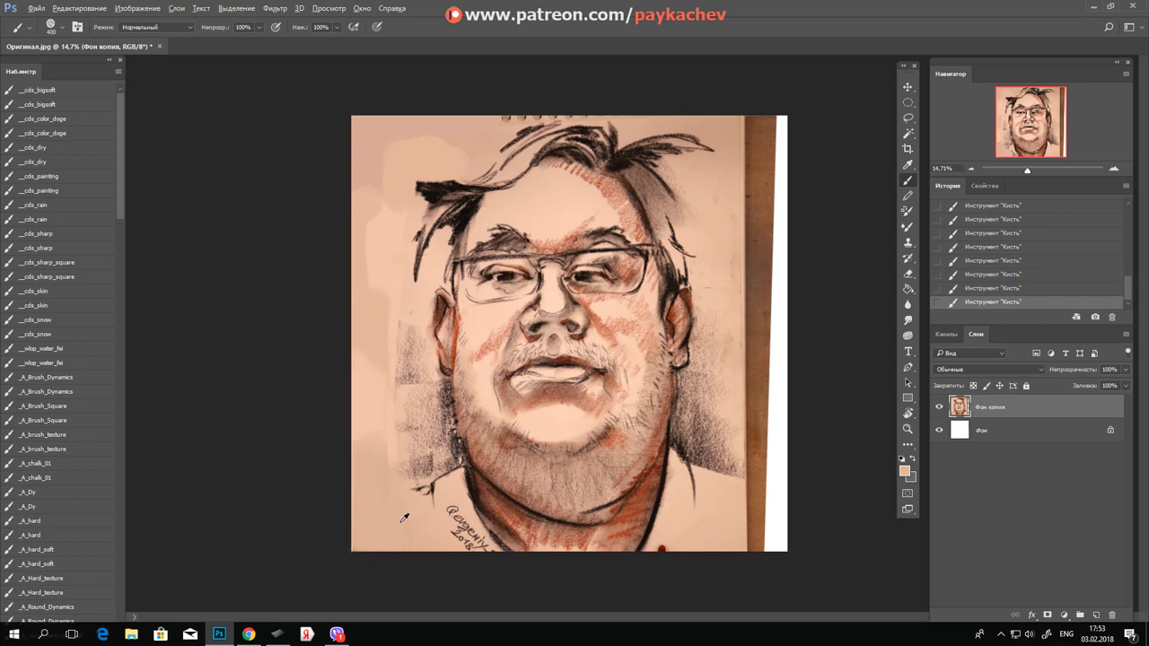
pyautogui.moveTo(371, 474); pyautogui.dragTo(363, 431)
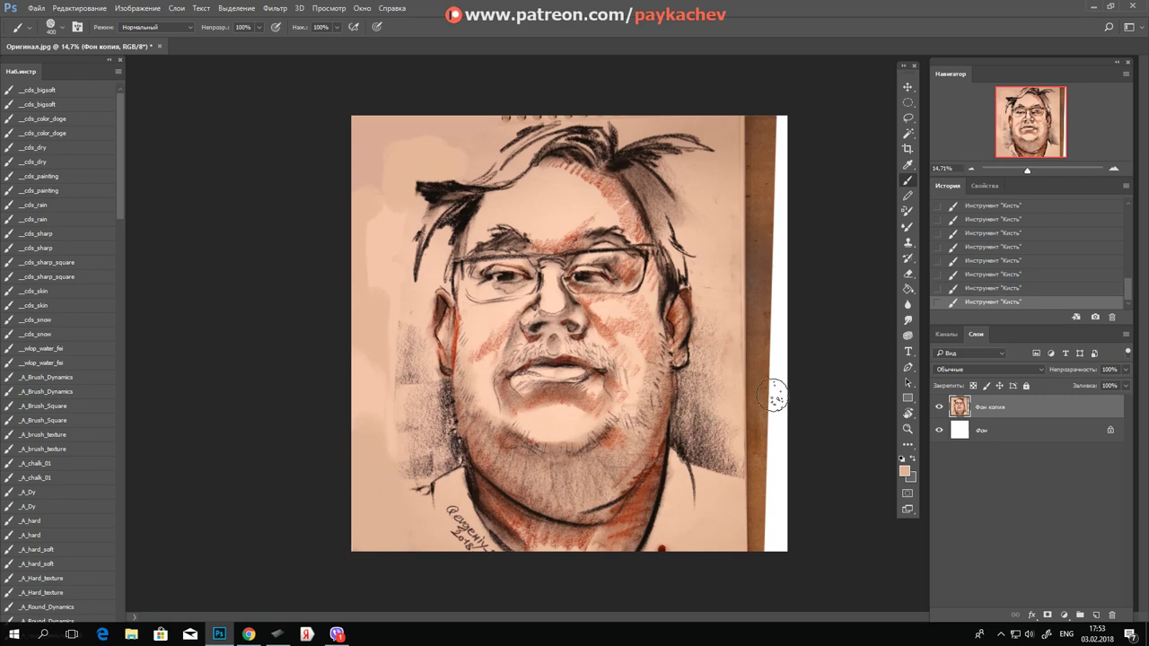
# Step: Paint over the brown strips along the right edge and the top-right background
pyautogui.moveTo(776, 259); pyautogui.dragTo(770, 328)
pyautogui.moveTo(744, 267)
pyautogui.mouseDown()
pyautogui.moveTo(739, 248)
pyautogui.moveTo(769, 257)
pyautogui.moveTo(744, 218)
pyautogui.moveTo(776, 122)
pyautogui.moveTo(790, 206)
pyautogui.moveTo(751, 116)
pyautogui.mouseUp()
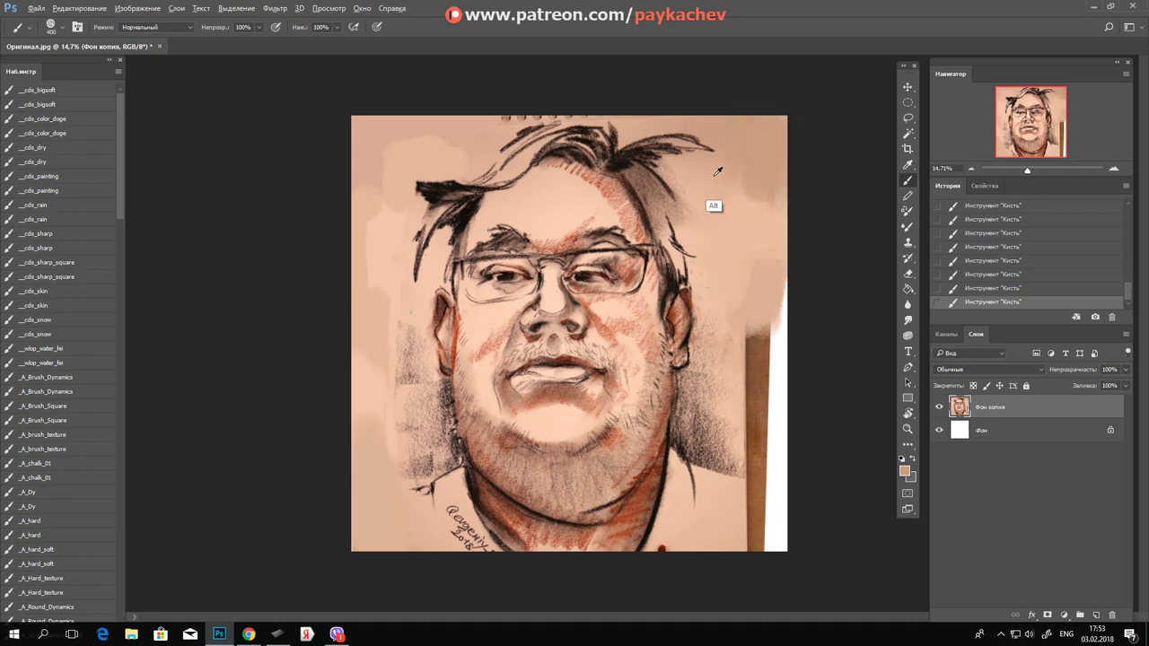
pyautogui.moveTo(726, 182); pyautogui.dragTo(769, 195)
pyautogui.click(753, 184)
pyautogui.moveTo(733, 261)
pyautogui.mouseDown()
pyautogui.moveTo(744, 333)
pyautogui.moveTo(759, 315)
pyautogui.mouseUp()
pyautogui.moveTo(783, 271)
pyautogui.mouseDown()
pyautogui.moveTo(772, 547)
pyautogui.moveTo(751, 474)
pyautogui.mouseUp()
pyautogui.keyDown('alt'); pyautogui.click(733, 395); pyautogui.keyUp('alt')
pyautogui.moveTo(733, 395)
pyautogui.mouseDown()
pyautogui.moveTo(751, 377)
pyautogui.moveTo(754, 404)
pyautogui.moveTo(798, 454)
pyautogui.mouseUp()
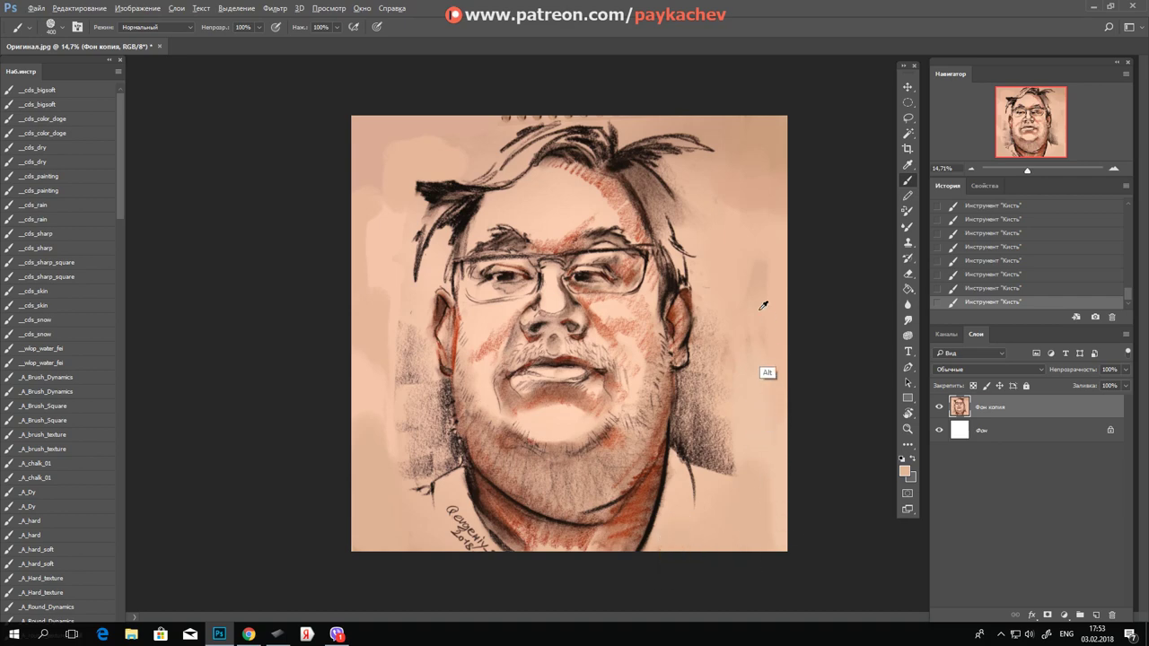
pyautogui.moveTo(730, 239); pyautogui.dragTo(744, 187)
pyautogui.click(761, 217)
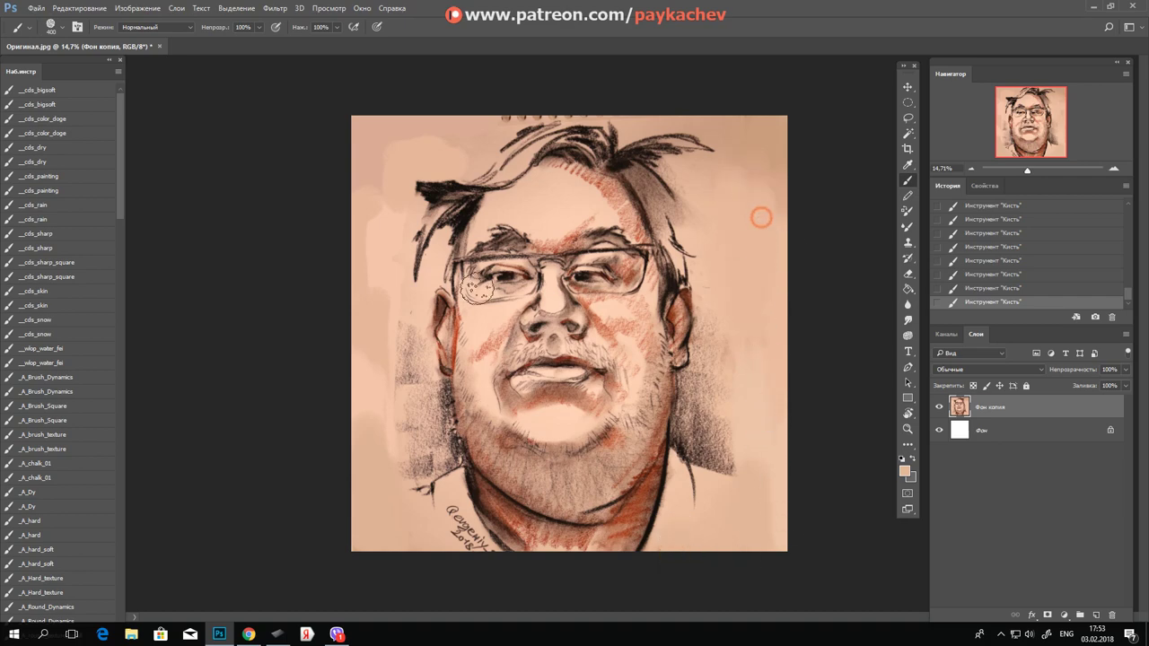
# Step: Sample the peach background and paint it along the hair, top and left canvas edges
pyautogui.moveTo(389, 218); pyautogui.dragTo(401, 190)
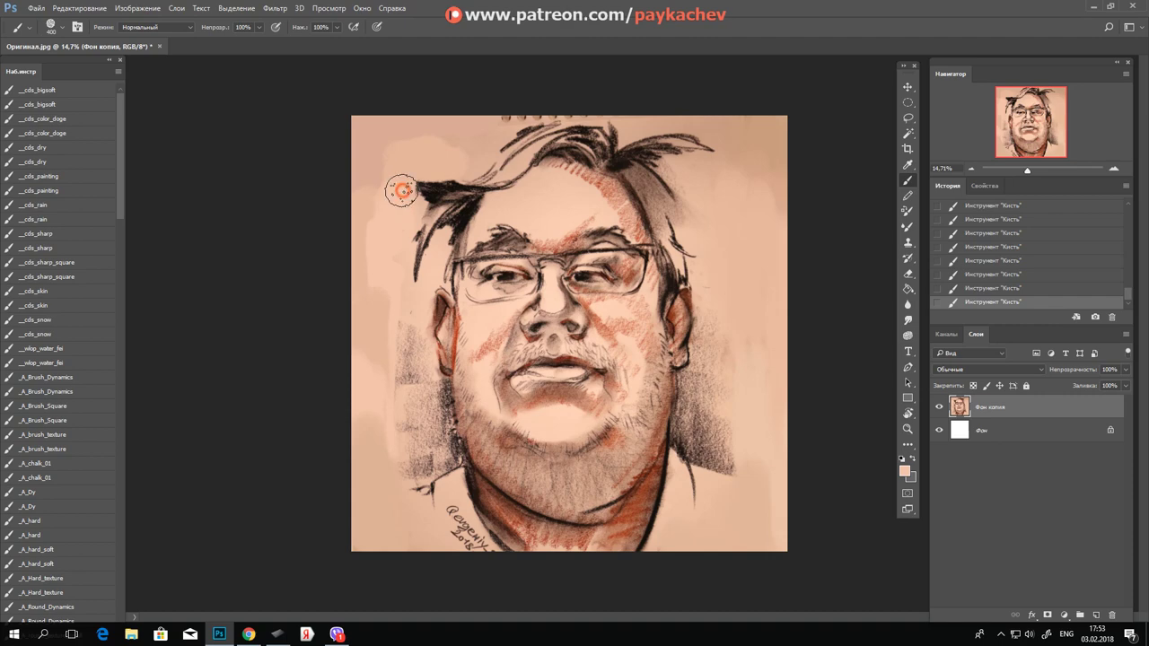
pyautogui.press('alt')
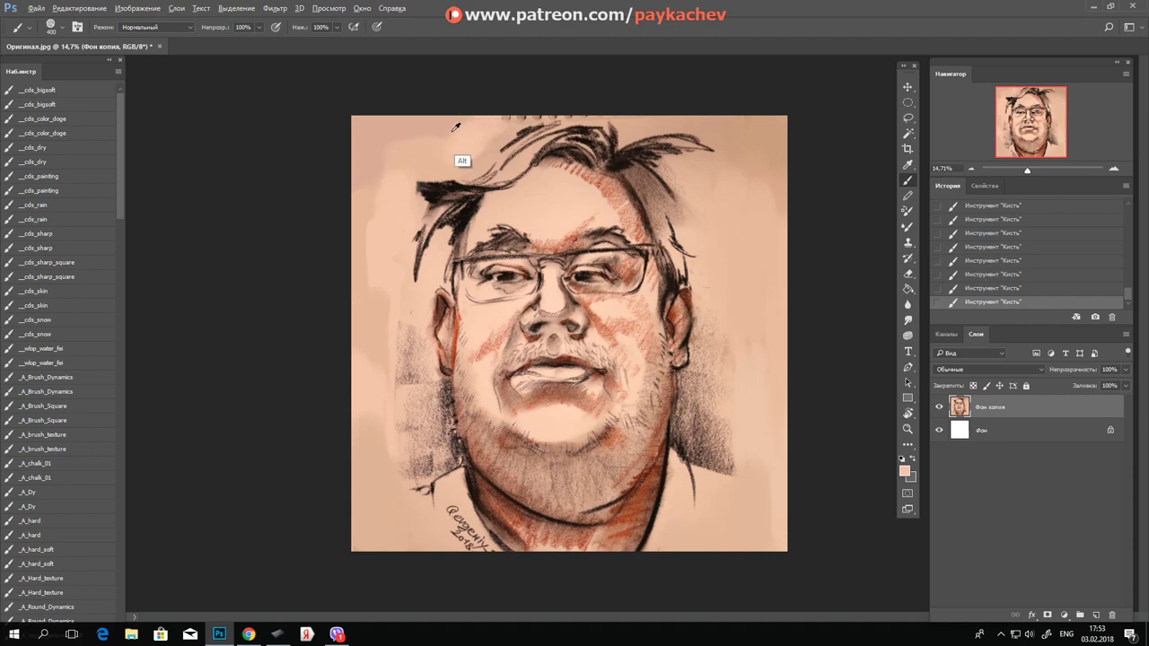
pyautogui.moveTo(485, 141)
pyautogui.mouseDown()
pyautogui.moveTo(465, 149)
pyautogui.moveTo(568, 105)
pyautogui.mouseUp()
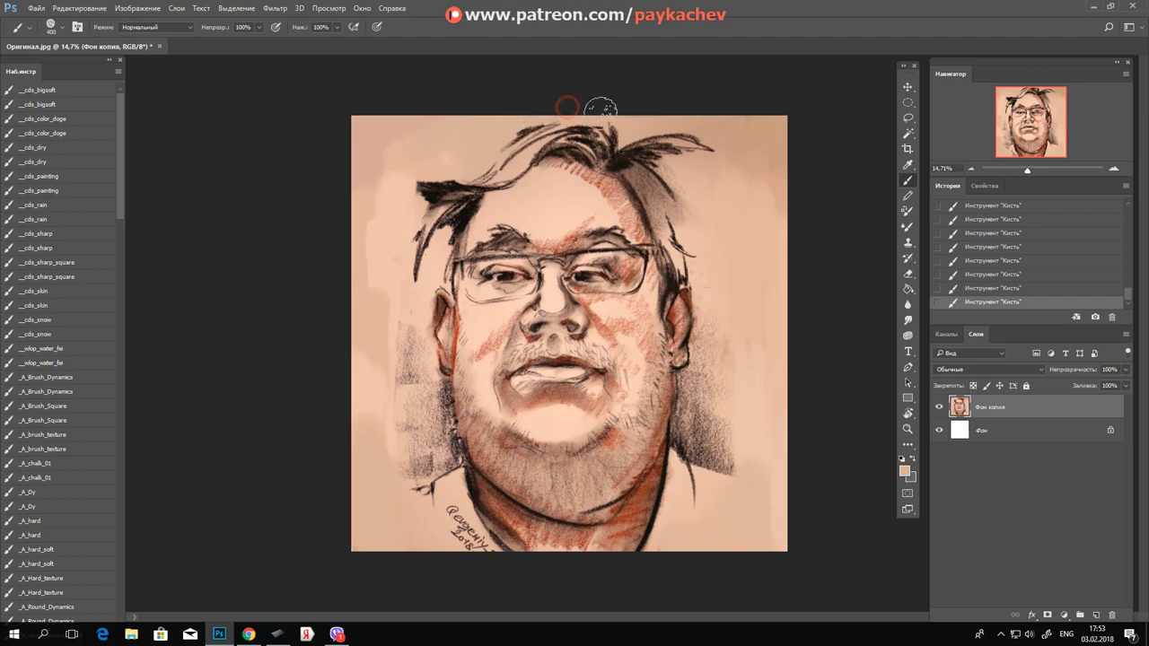
pyautogui.moveTo(409, 143)
pyautogui.mouseDown()
pyautogui.moveTo(366, 255)
pyautogui.moveTo(385, 249)
pyautogui.mouseUp()
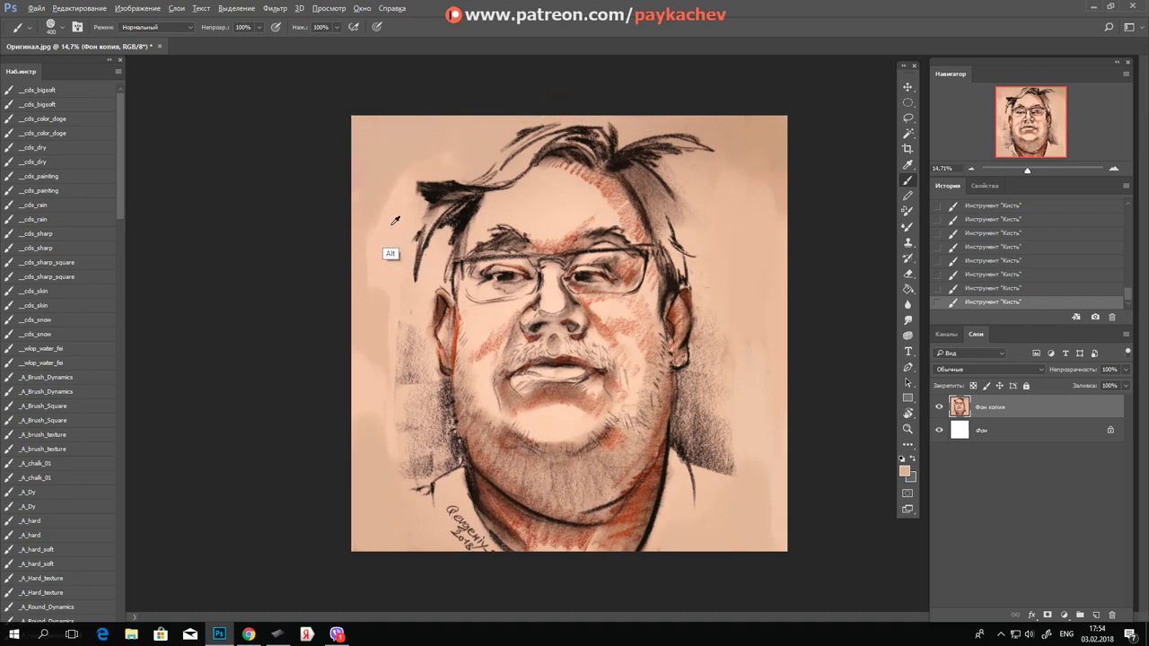
pyautogui.moveTo(400, 166); pyautogui.dragTo(407, 243)
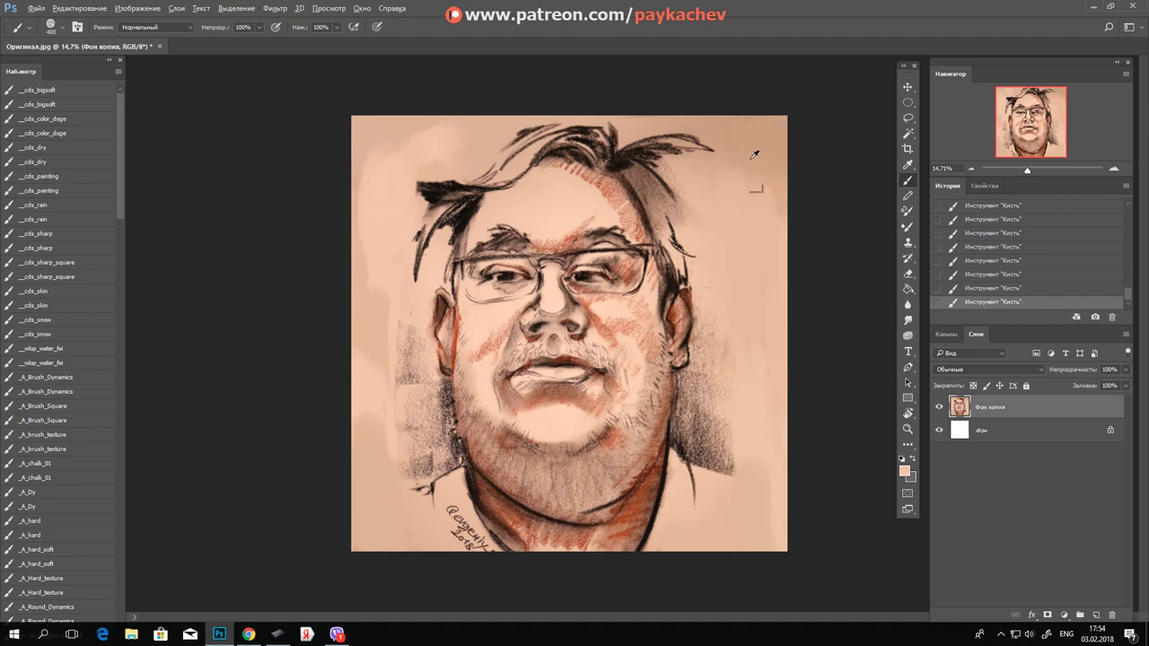
# Step: Enlarge the brush to 600 and blend peach to the right and left of the face
pyautogui.press(']')
pyautogui.moveTo(751, 174); pyautogui.dragTo(744, 256)
pyautogui.press(']')
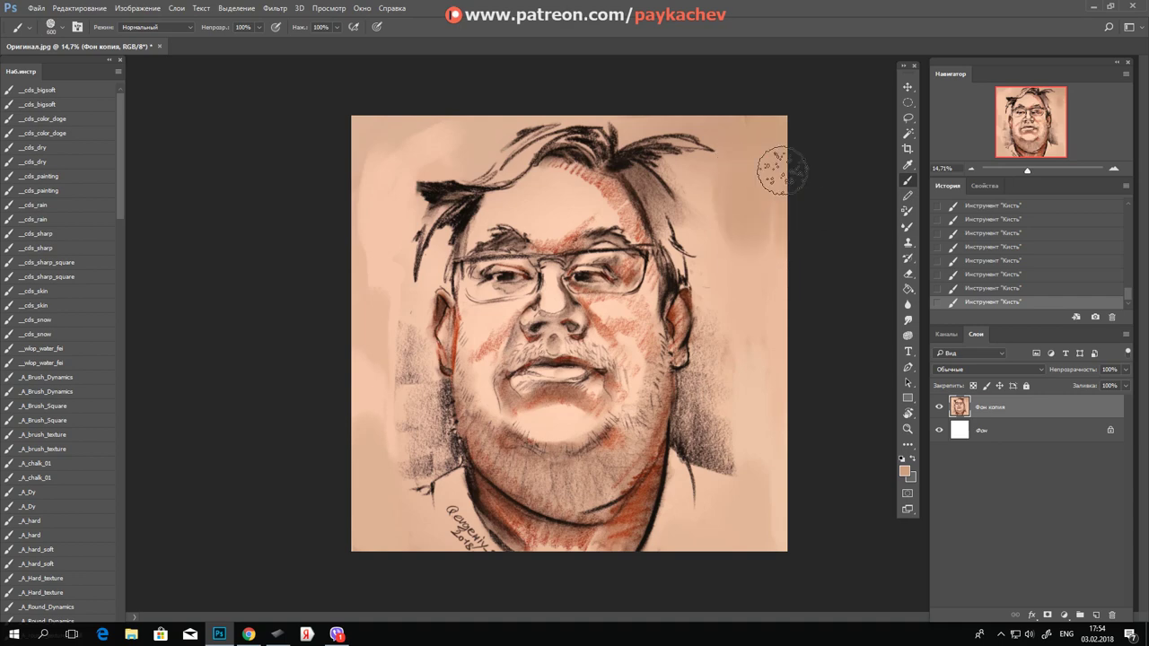
pyautogui.click(735, 257)
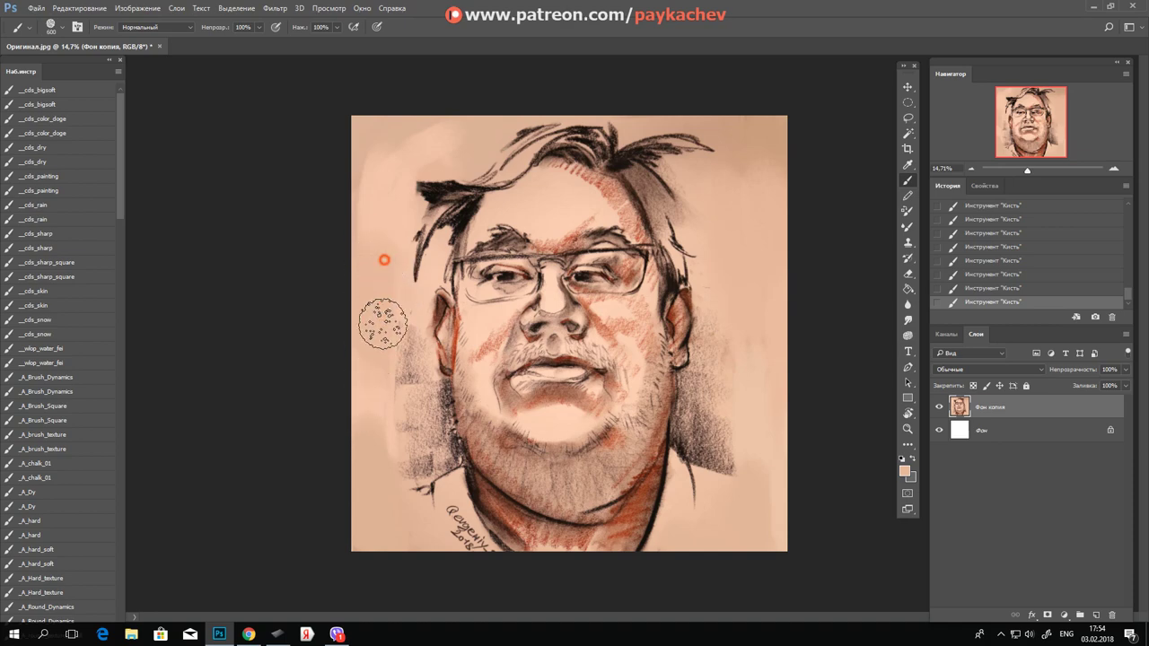
pyautogui.moveTo(385, 355)
pyautogui.mouseDown()
pyautogui.moveTo(374, 386)
pyautogui.moveTo(398, 494)
pyautogui.mouseUp()
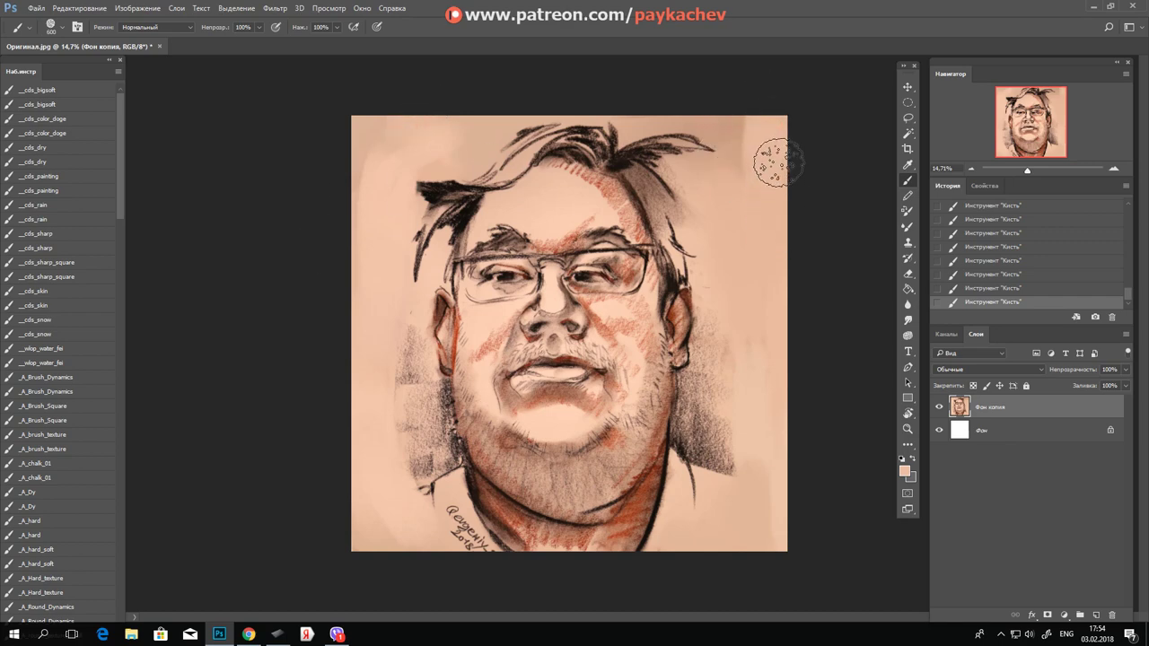
pyautogui.click(778, 122)
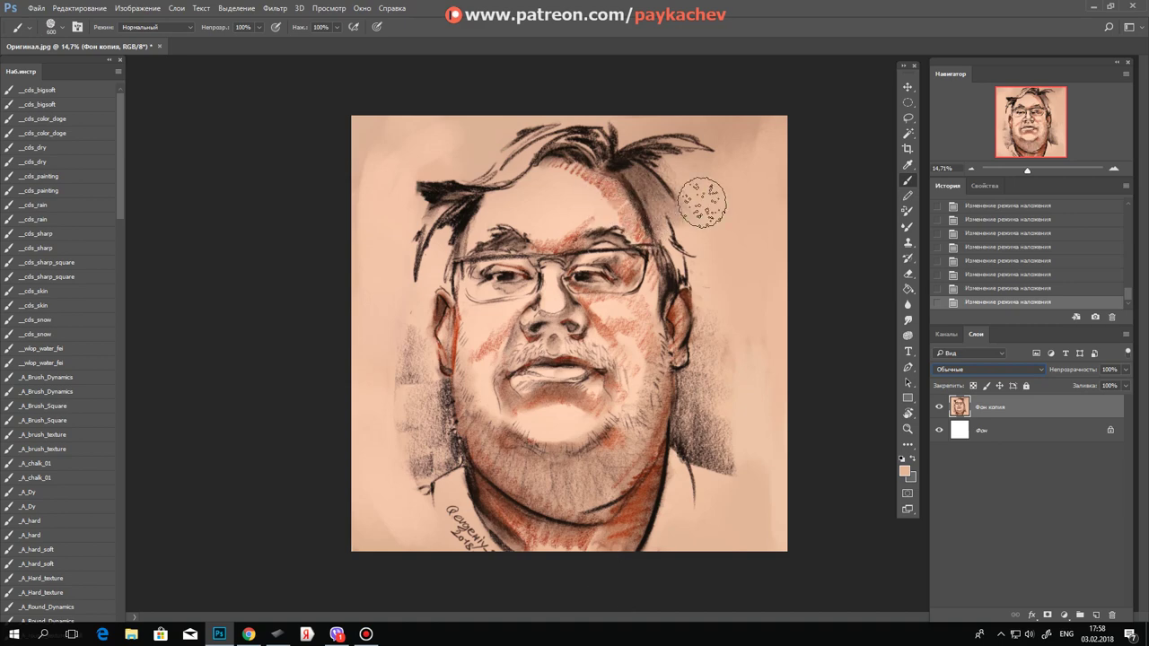
pyautogui.click(362, 9)
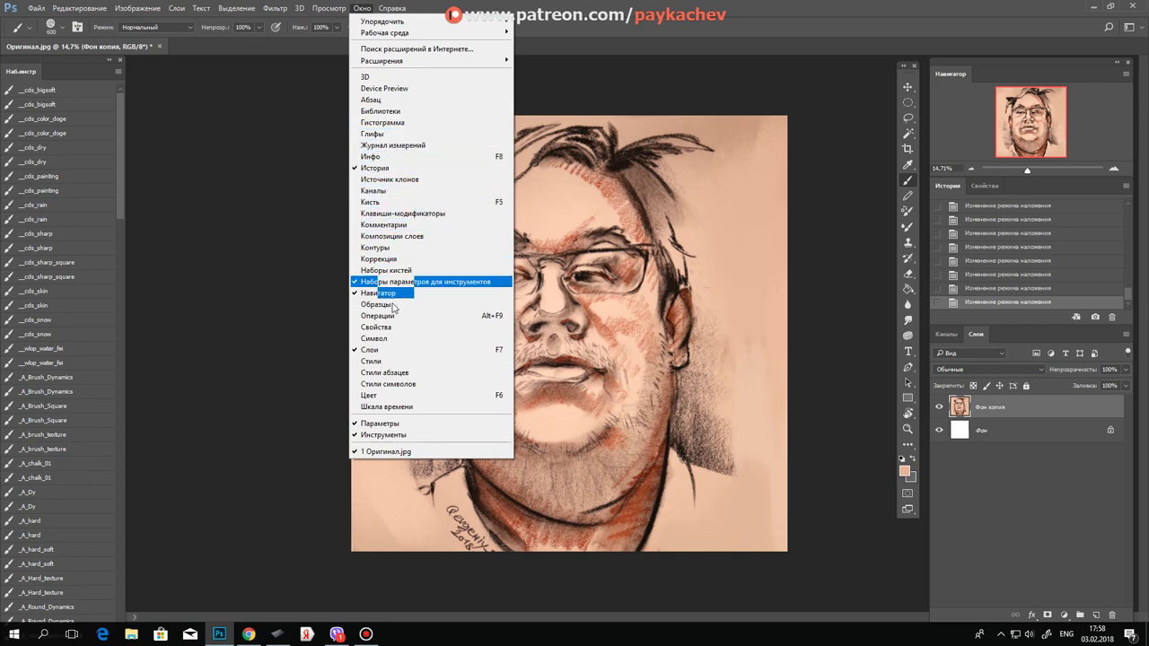
# Step: Dock the Color panel beside Navigator and set a saturated deep red
pyautogui.click(370, 395)
pyautogui.moveTo(726, 133)
pyautogui.mouseDown()
pyautogui.moveTo(999, 74)
pyautogui.moveTo(1010, 113)
pyautogui.mouseUp()
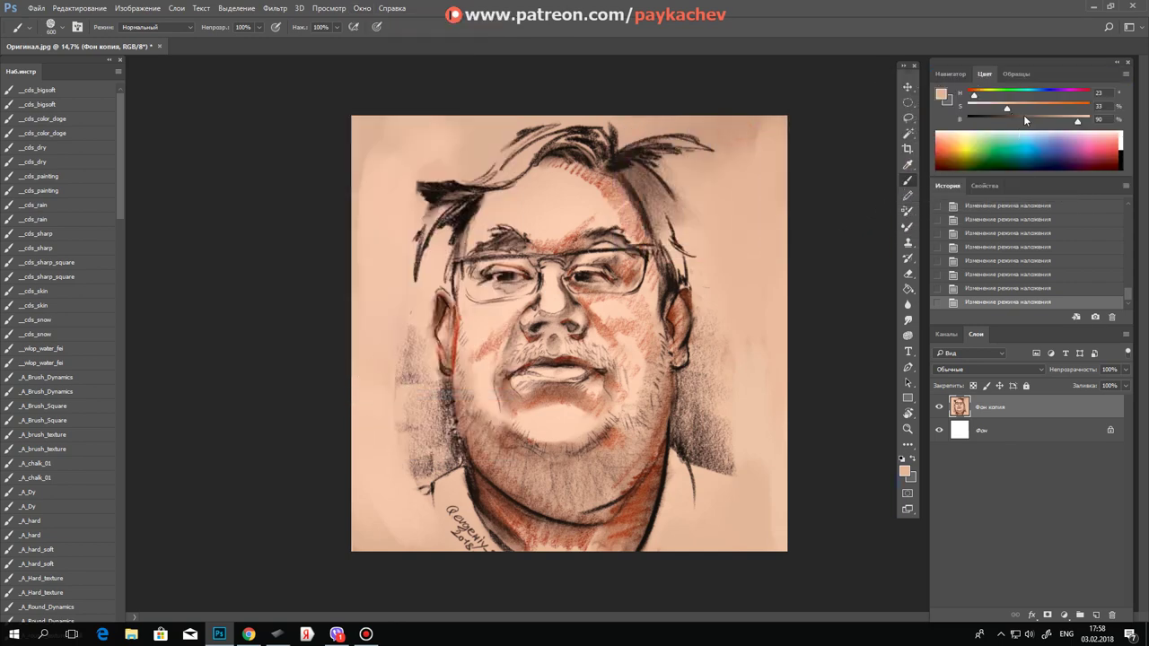
pyautogui.moveTo(1050, 145); pyautogui.dragTo(939, 151)
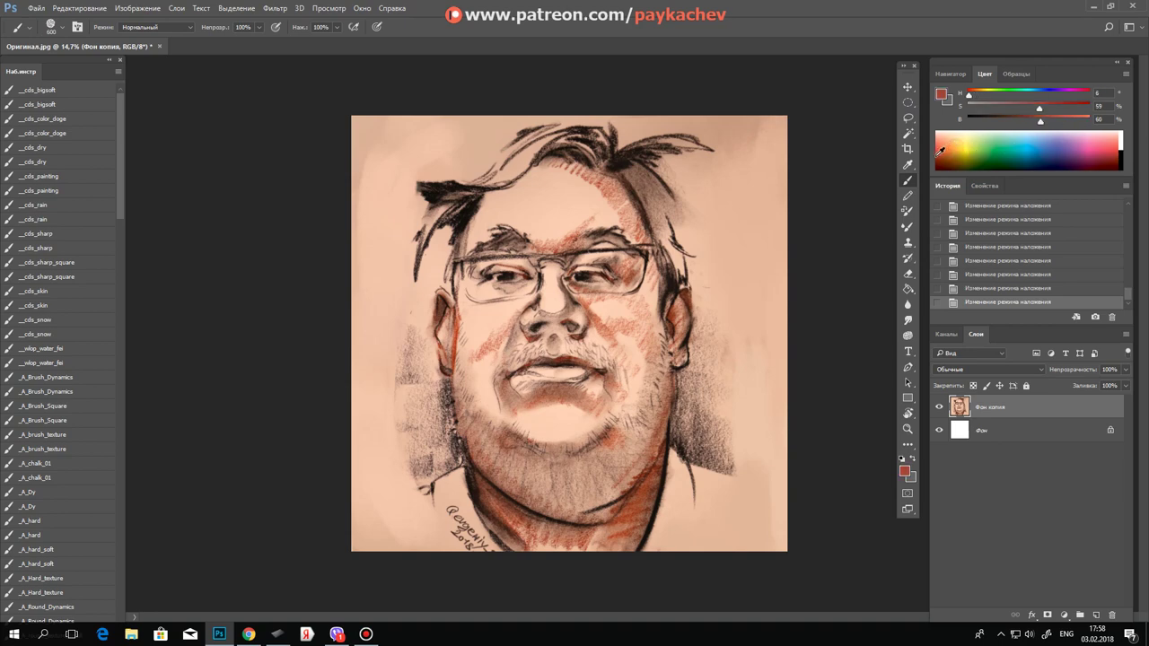
pyautogui.moveTo(1040, 108)
pyautogui.mouseDown()
pyautogui.moveTo(1073, 108)
pyautogui.moveTo(1075, 123)
pyautogui.mouseUp()
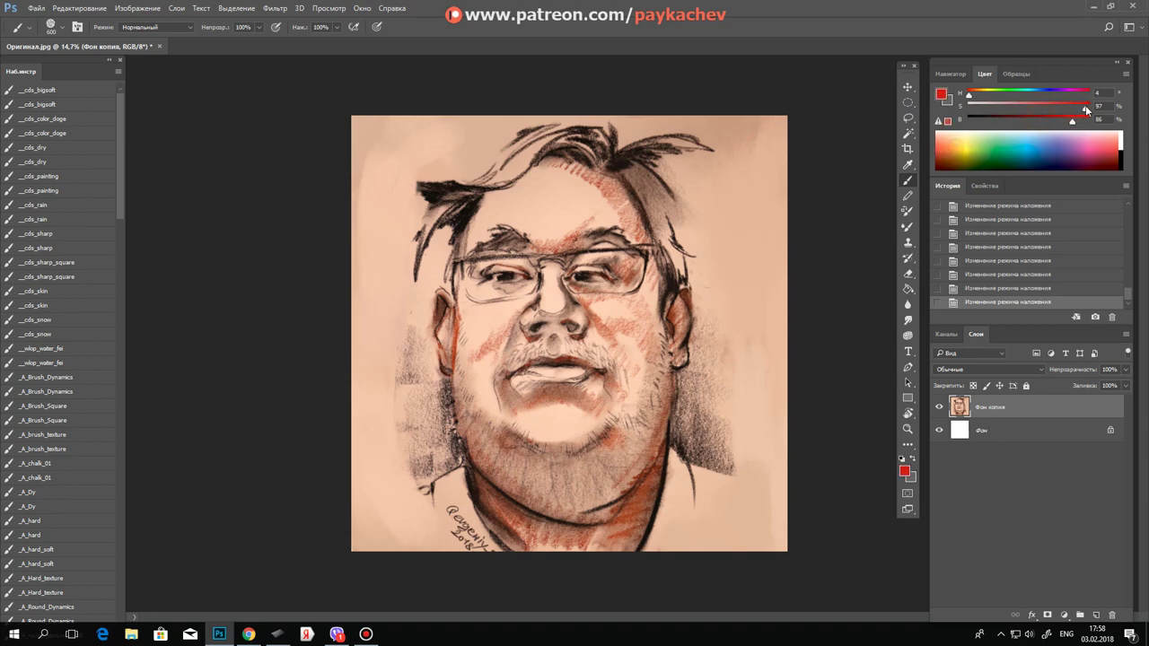
# Step: Paint a broad darker-red patch down the right side of the portrait
pyautogui.moveTo(761, 280)
pyautogui.mouseDown()
pyautogui.moveTo(758, 395)
pyautogui.moveTo(769, 364)
pyautogui.moveTo(737, 388)
pyautogui.moveTo(745, 270)
pyautogui.mouseUp()
pyautogui.moveTo(1071, 123); pyautogui.dragTo(1058, 120)
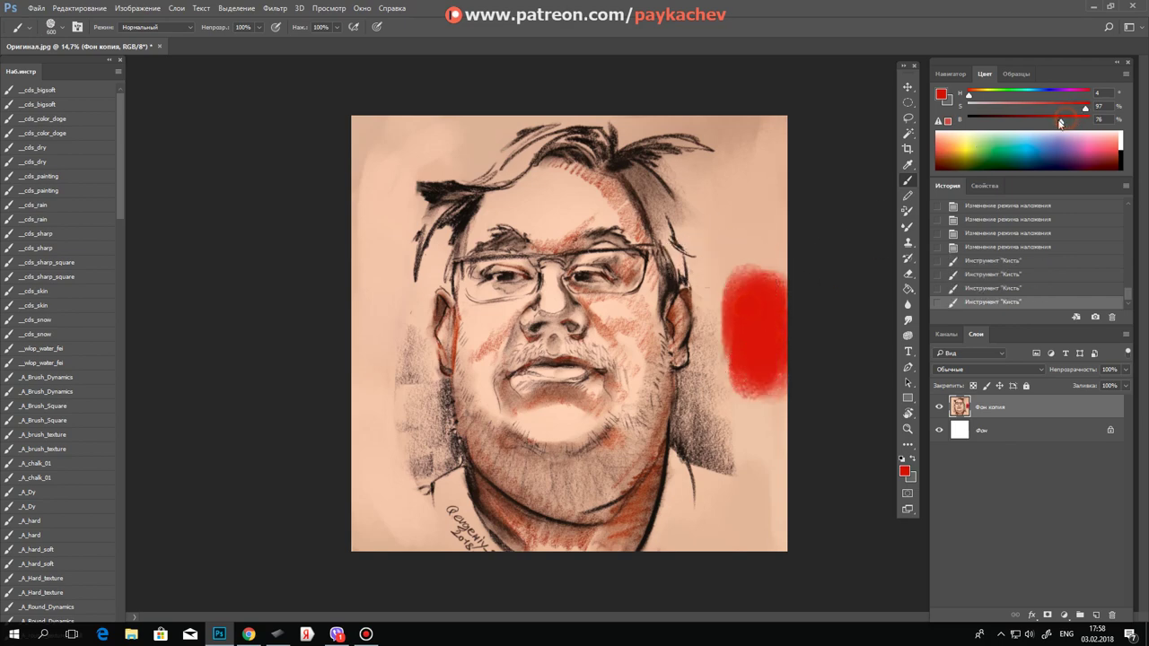
pyautogui.moveTo(723, 361); pyautogui.dragTo(750, 322)
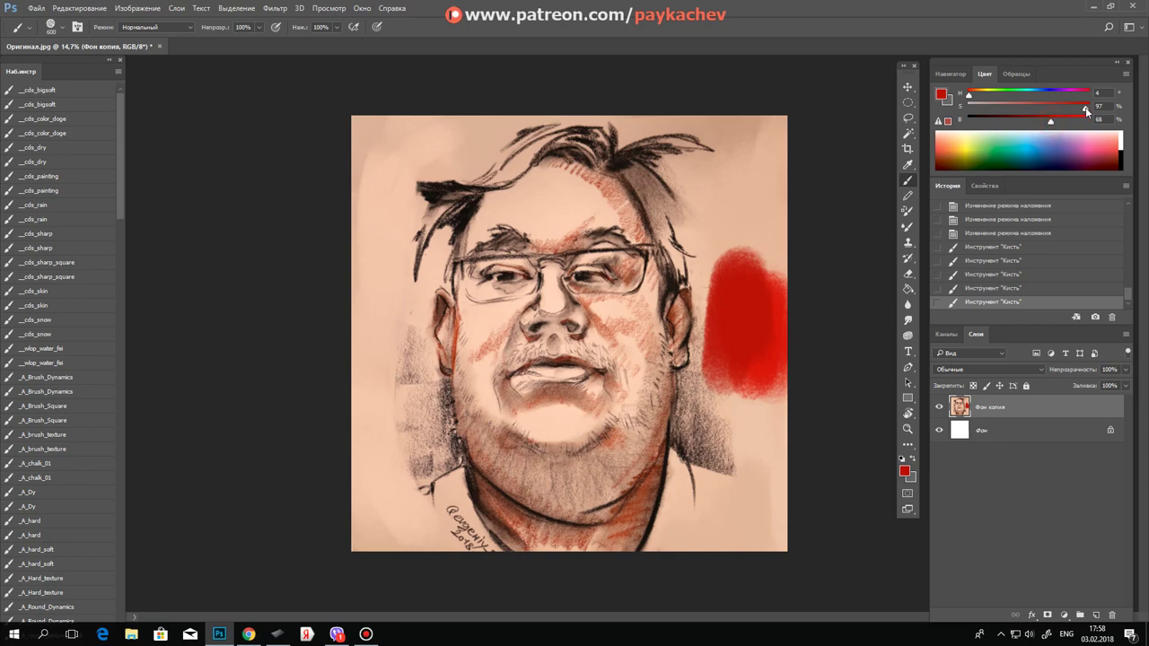
pyautogui.moveTo(756, 232); pyautogui.dragTo(777, 382)
pyautogui.moveTo(759, 325)
pyautogui.mouseDown()
pyautogui.moveTo(734, 372)
pyautogui.moveTo(709, 269)
pyautogui.moveTo(739, 205)
pyautogui.moveTo(774, 213)
pyautogui.moveTo(787, 174)
pyautogui.moveTo(777, 197)
pyautogui.moveTo(751, 159)
pyautogui.moveTo(727, 201)
pyautogui.moveTo(731, 231)
pyautogui.mouseUp()
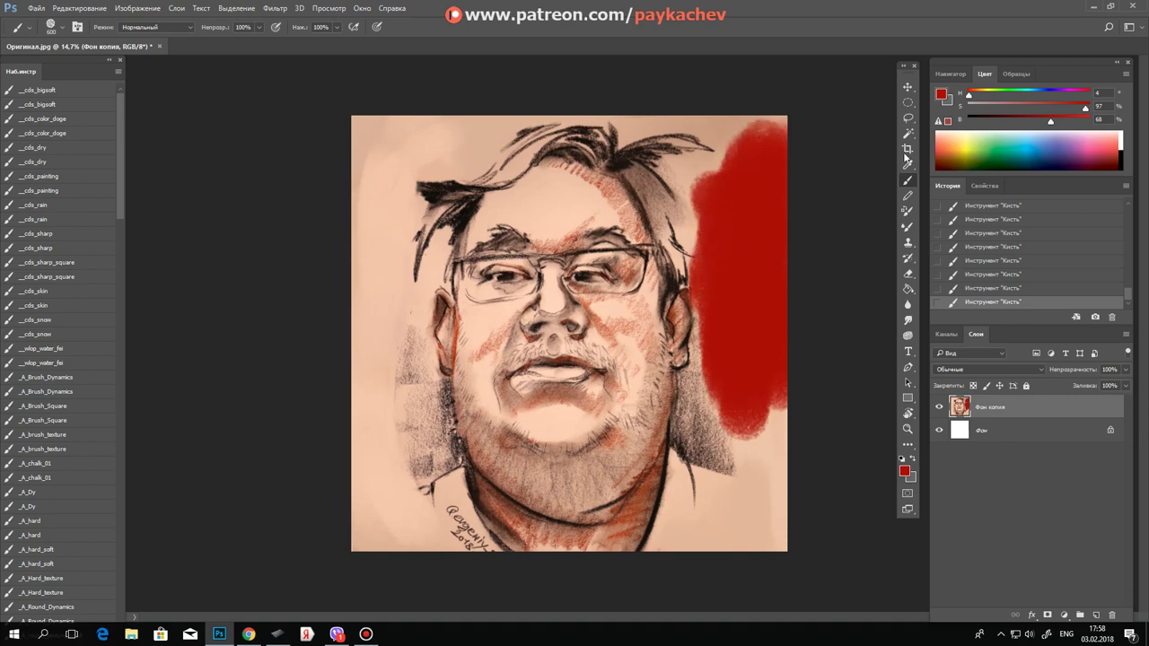
pyautogui.click(908, 118)
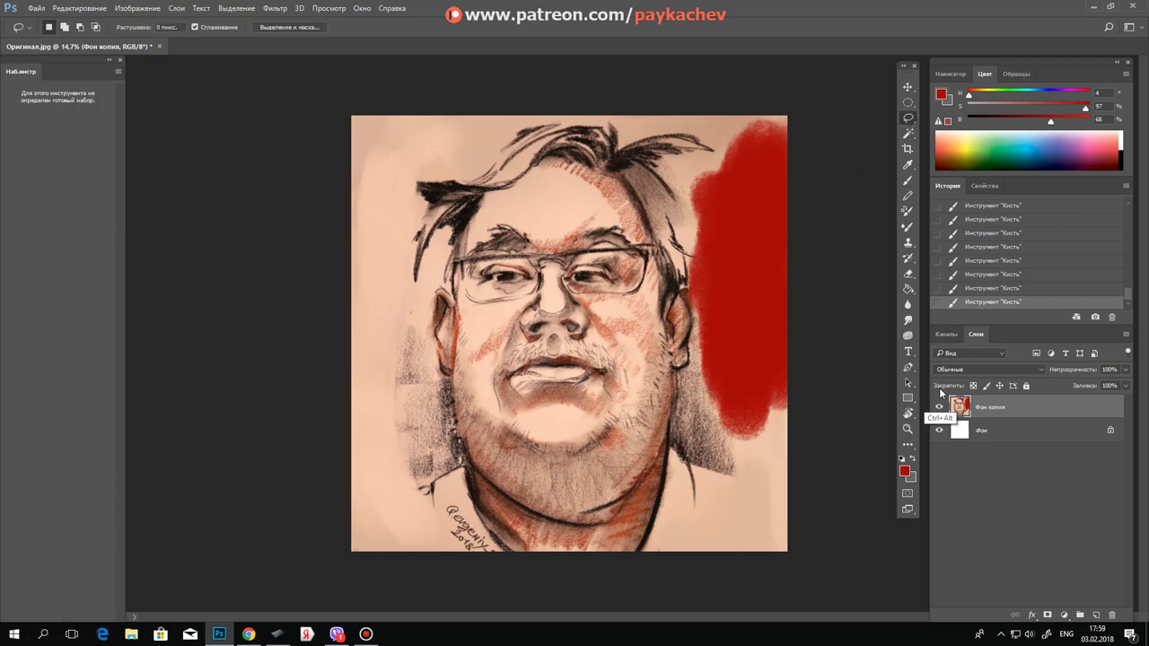
# Step: Undo all the red strokes with Ctrl+Alt+Z and add the new layer Слой 1
pyautogui.hotkey('ctrl', 'alt', 'z')
pyautogui.hotkey('ctrl', 'alt', 'z')
pyautogui.hotkey('ctrl', 'alt', 'z')
pyautogui.hotkey('ctrl', 'alt', 'z')
pyautogui.hotkey('ctrl', 'alt', 'z')
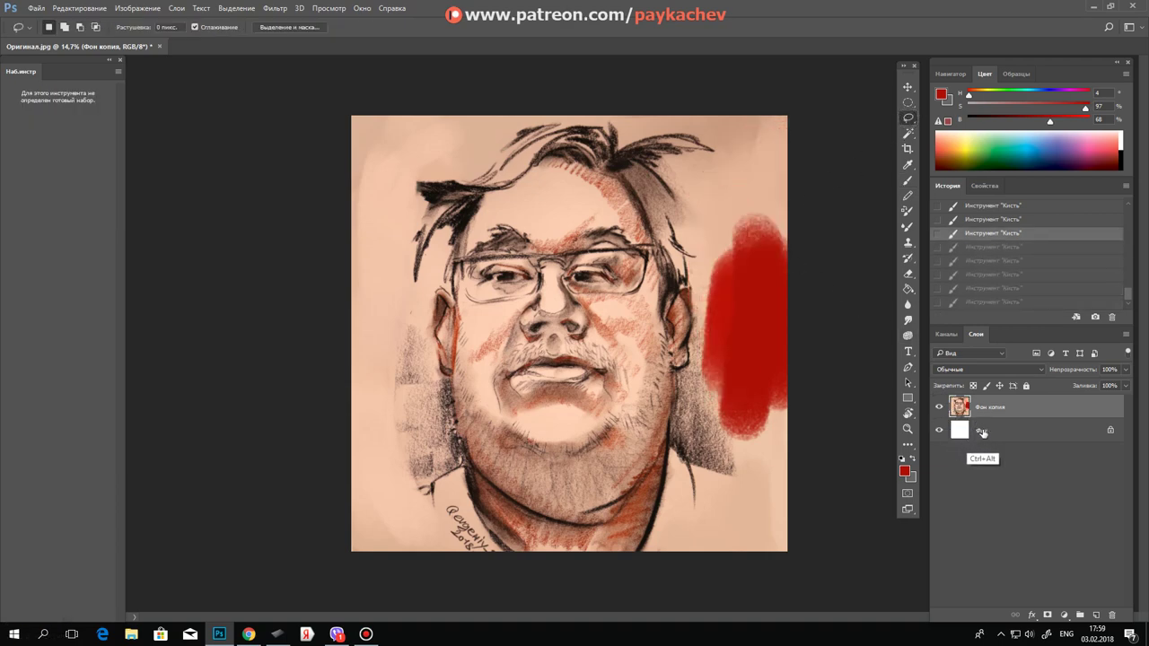
pyautogui.hotkey('ctrl', 'alt', 'z')
pyautogui.hotkey('ctrl', 'alt', 'z')
pyautogui.hotkey('ctrl', 'alt', 'z')
pyautogui.hotkey('ctrl', 'alt', 'z')
pyautogui.hotkey('ctrl', 'alt', 'z')
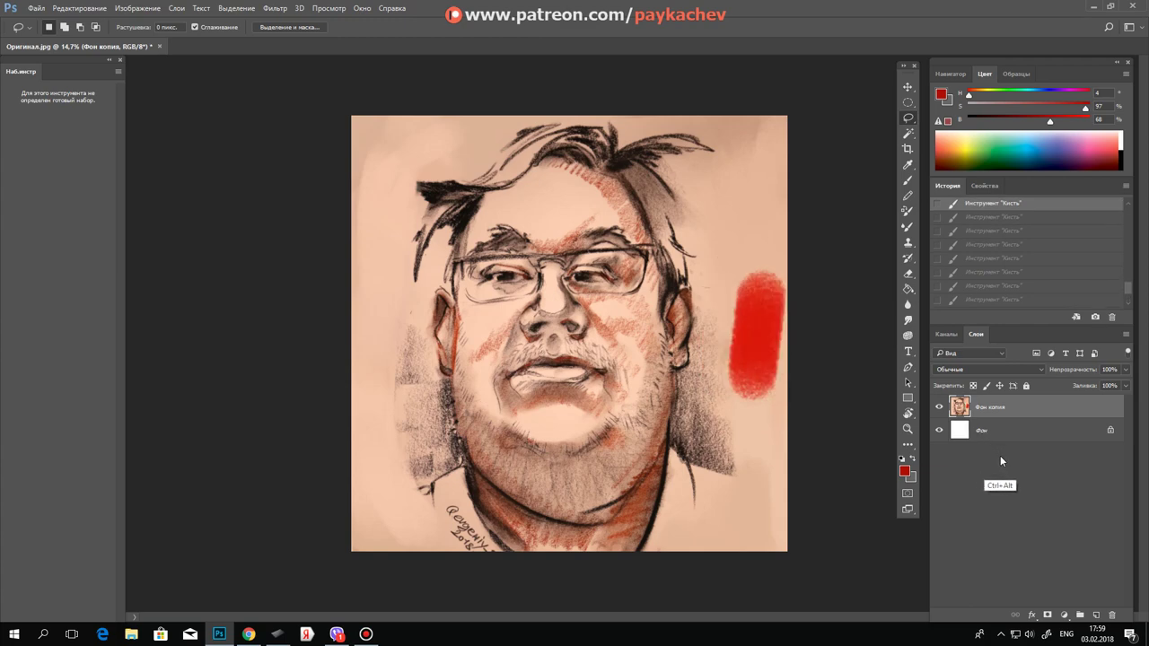
pyautogui.hotkey('ctrl', 'alt', 'z')
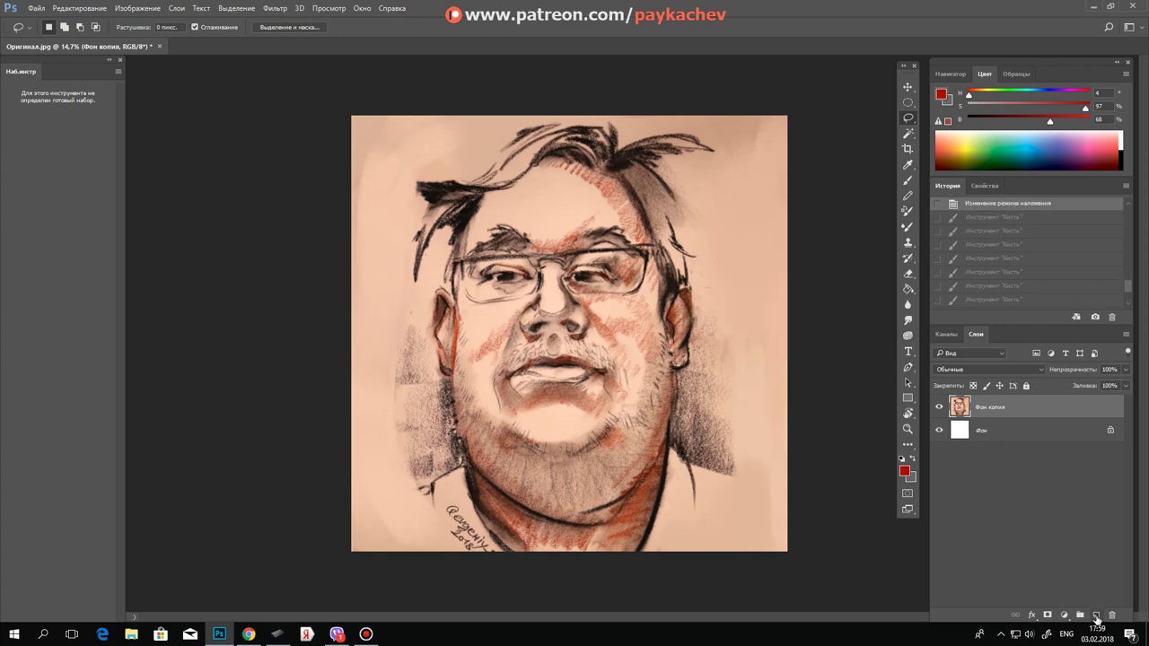
pyautogui.click(1096, 616)
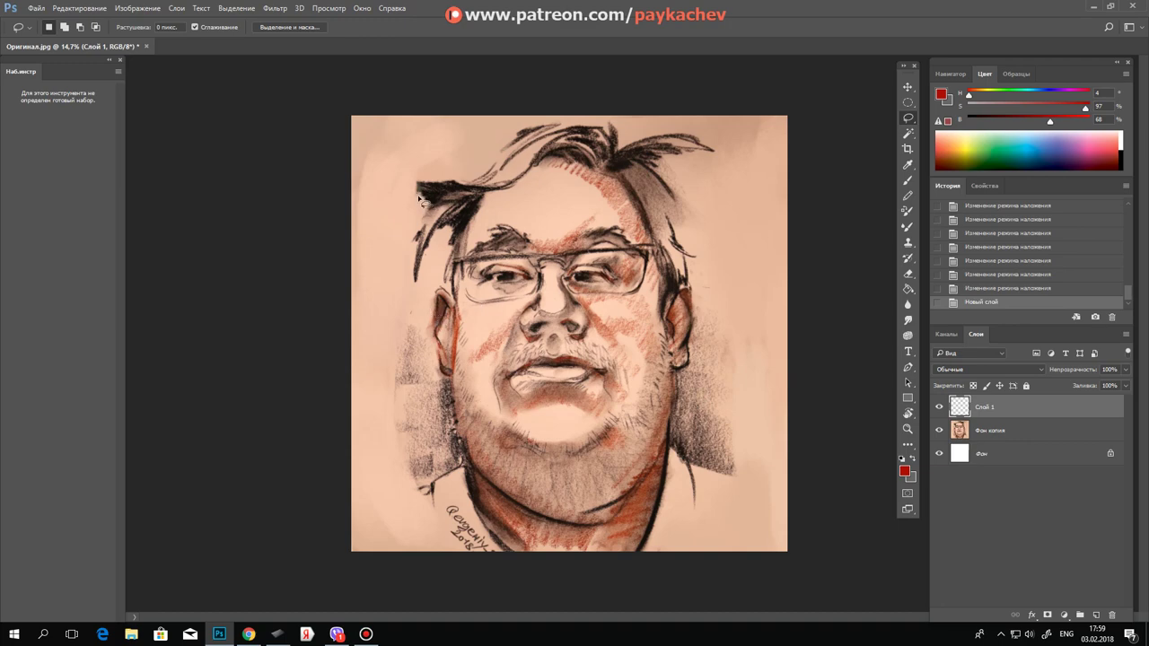
# Step: Lasso the background around the head, tracing the left, top and right canvas edges
pyautogui.moveTo(411, 184); pyautogui.dragTo(432, 206)
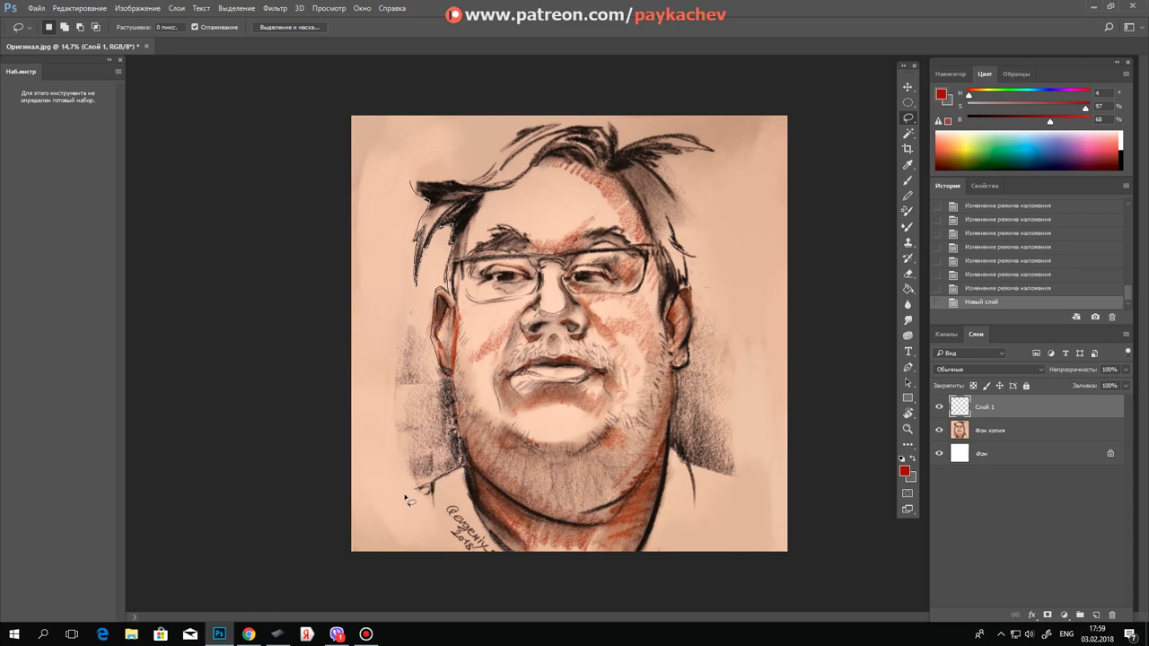
pyautogui.moveTo(329, 479); pyautogui.dragTo(309, 195)
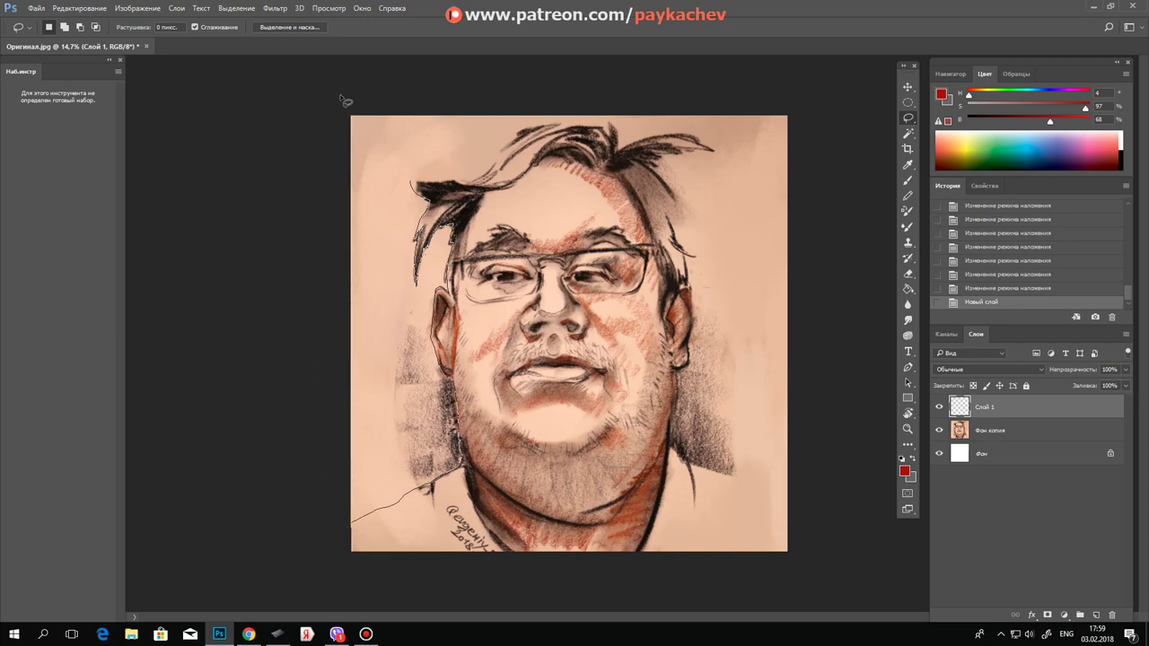
pyautogui.moveTo(381, 81)
pyautogui.mouseDown()
pyautogui.moveTo(628, 90)
pyautogui.moveTo(843, 174)
pyautogui.moveTo(806, 413)
pyautogui.mouseUp()
pyautogui.moveTo(813, 512); pyautogui.dragTo(768, 482)
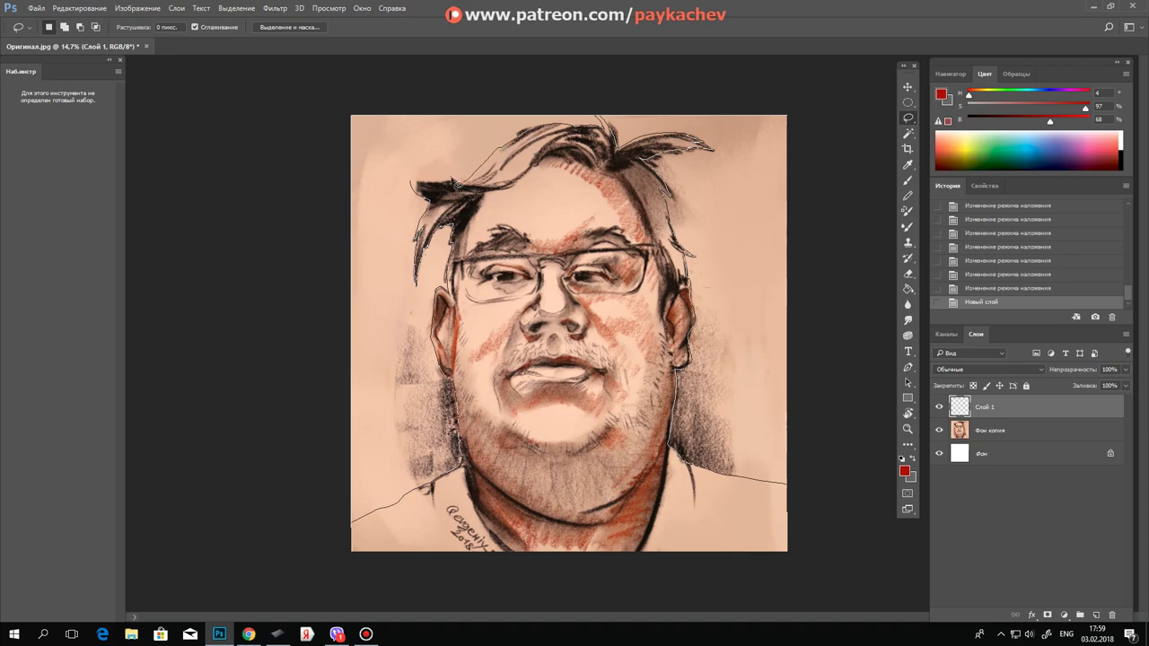
pyautogui.moveTo(413, 182); pyautogui.dragTo(411, 180)
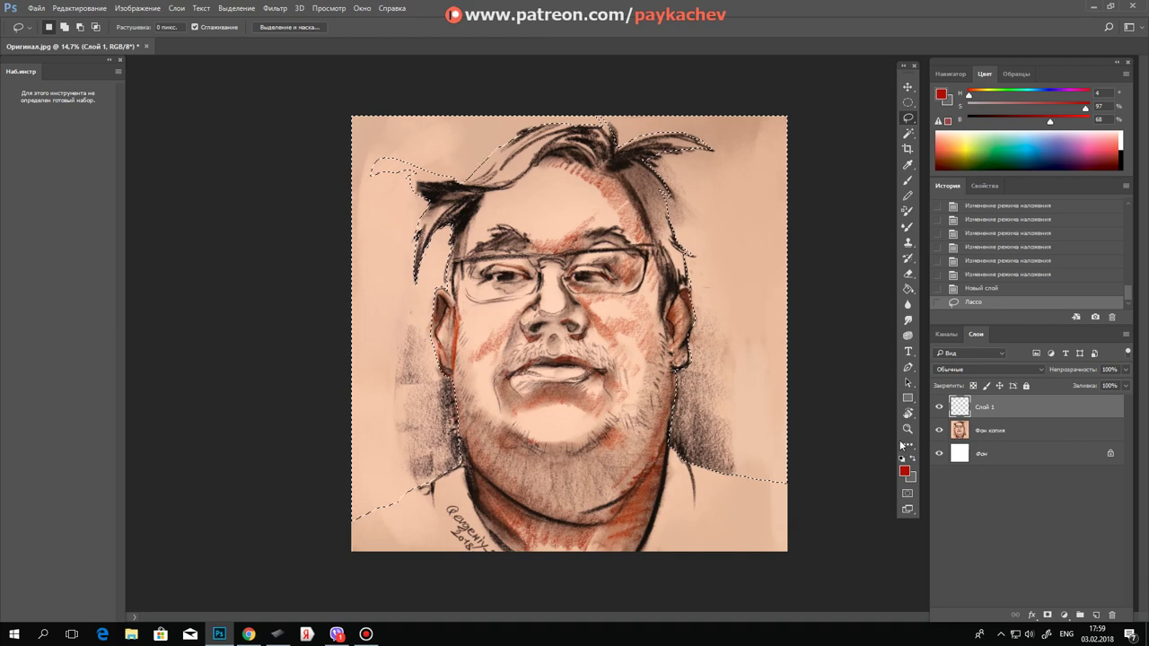
# Step: Paint deep red inside the selection on Слой 1, both right and left of the head
pyautogui.press('b')
pyautogui.moveTo(774, 443); pyautogui.dragTo(718, 406)
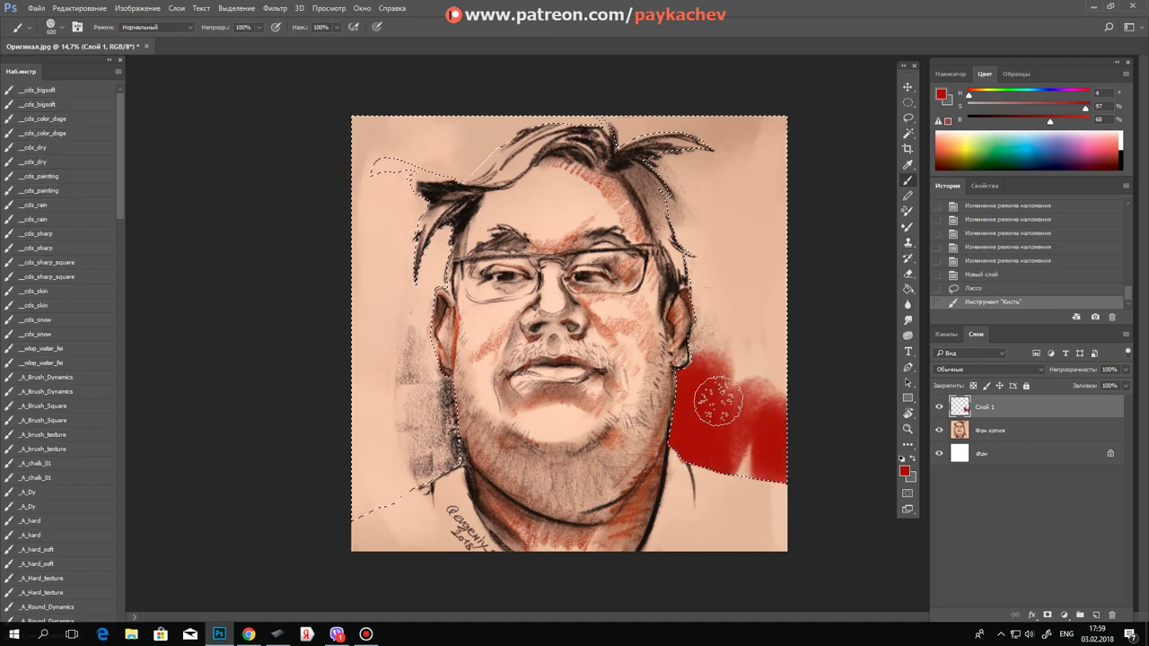
pyautogui.moveTo(718, 406); pyautogui.dragTo(705, 224)
pyautogui.moveTo(709, 236); pyautogui.dragTo(722, 368)
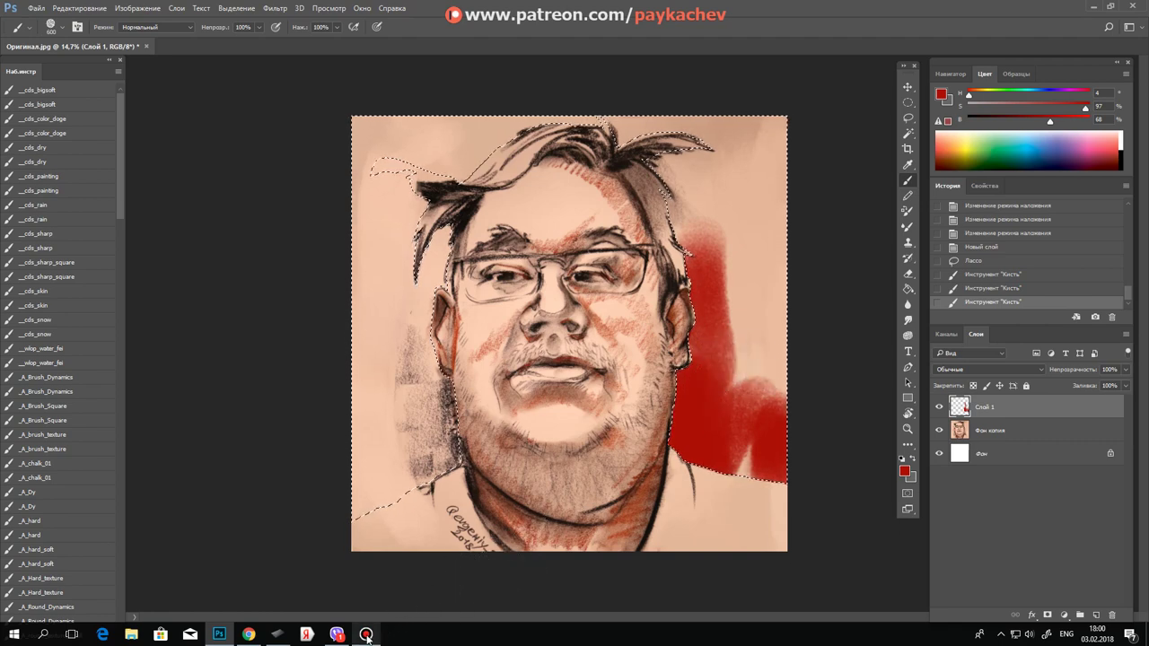
pyautogui.moveTo(365, 635)
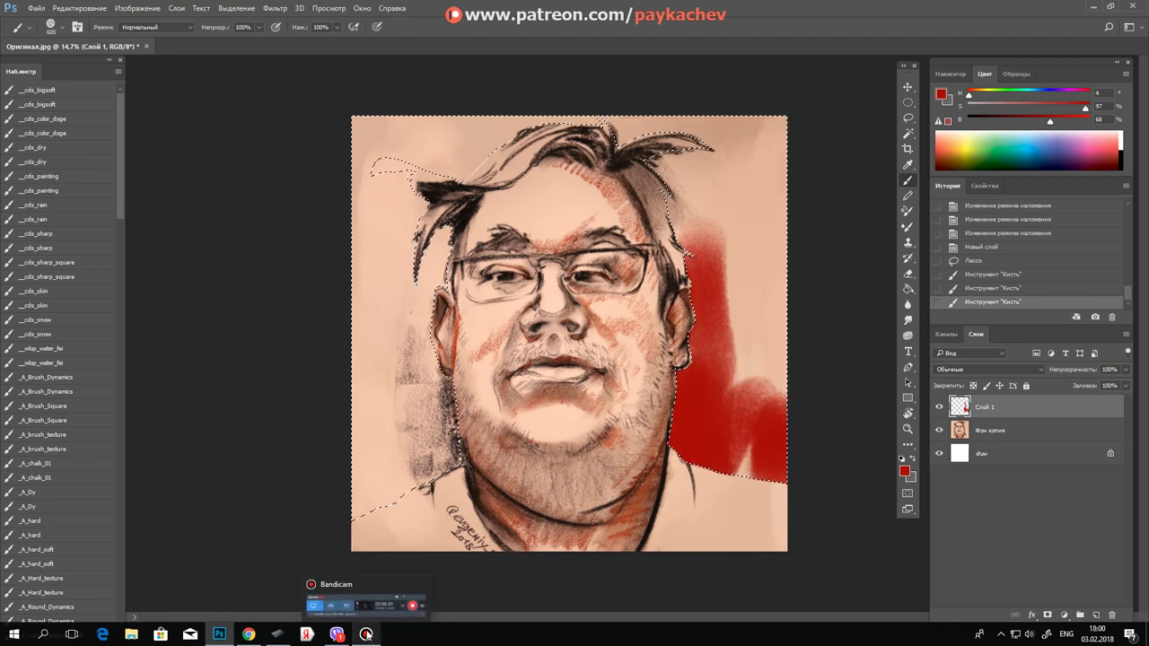
pyautogui.moveTo(705, 395); pyautogui.dragTo(682, 278)
pyautogui.moveTo(664, 216)
pyautogui.mouseDown()
pyautogui.moveTo(615, 175)
pyautogui.moveTo(440, 180)
pyautogui.moveTo(449, 242)
pyautogui.moveTo(422, 395)
pyautogui.moveTo(430, 466)
pyautogui.mouseUp()
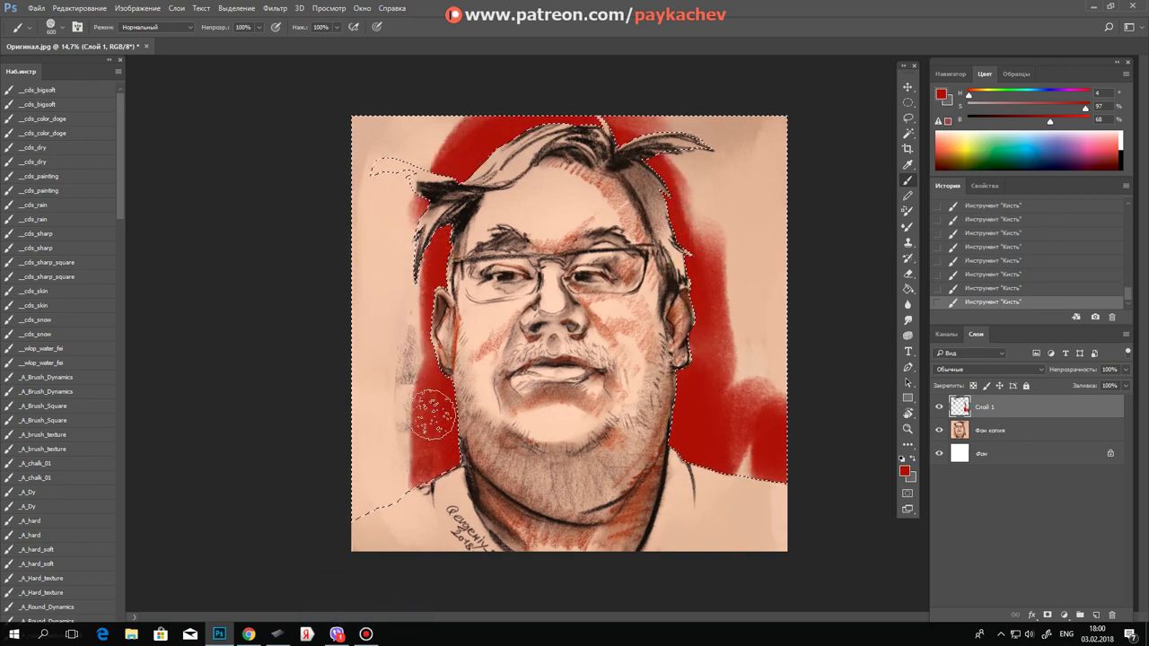
pyautogui.moveTo(422, 302)
pyautogui.mouseDown()
pyautogui.moveTo(395, 449)
pyautogui.moveTo(395, 233)
pyautogui.moveTo(392, 510)
pyautogui.mouseUp()
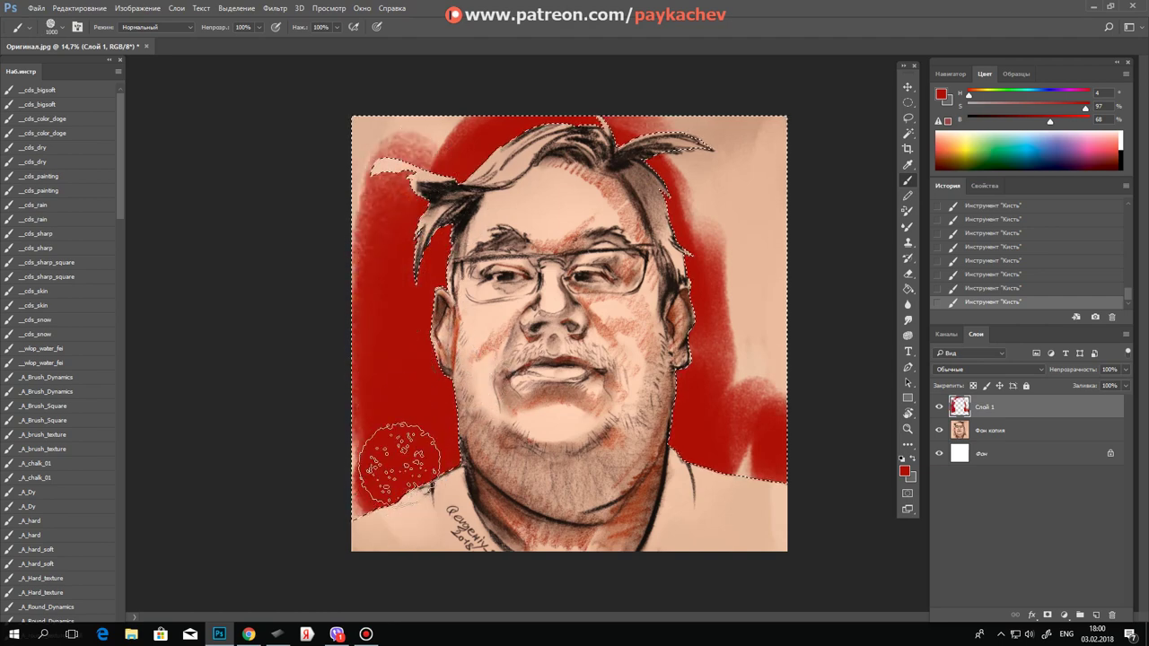
pyautogui.moveTo(709, 179)
pyautogui.mouseDown()
pyautogui.moveTo(726, 411)
pyautogui.moveTo(713, 170)
pyautogui.mouseUp()
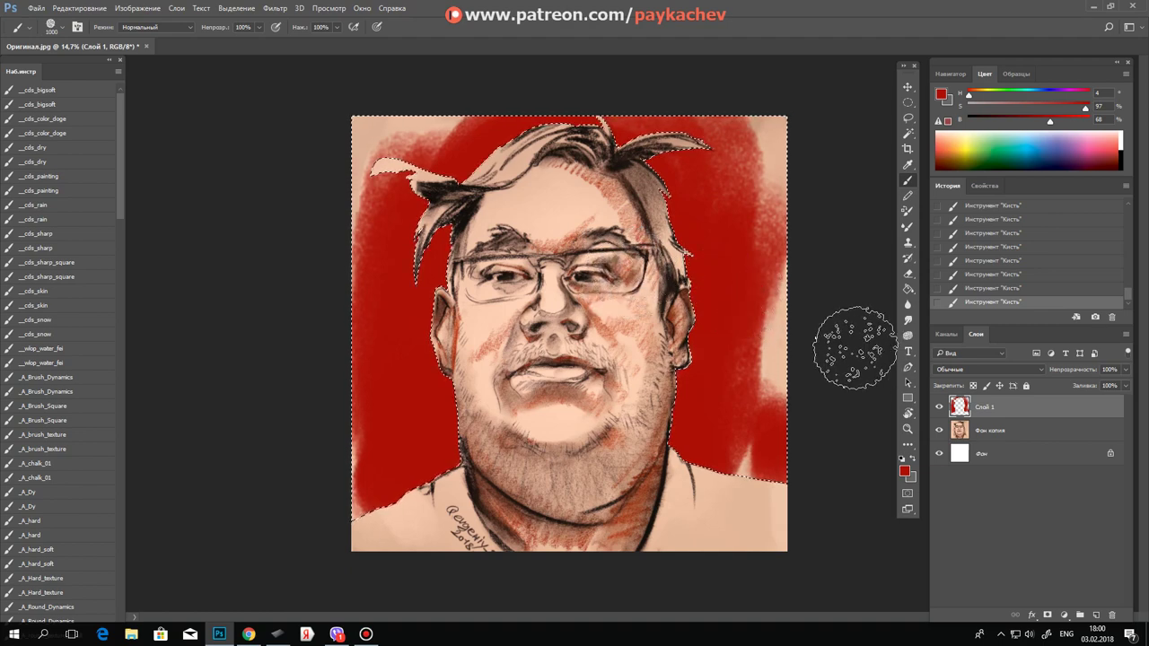
# Step: Invert the selection, sample the dark hair colour and darken the hair edges over the red
pyautogui.click(241, 9)
pyautogui.click(255, 53)
pyautogui.keyDown('alt'); pyautogui.click(437, 192); pyautogui.keyUp('alt')
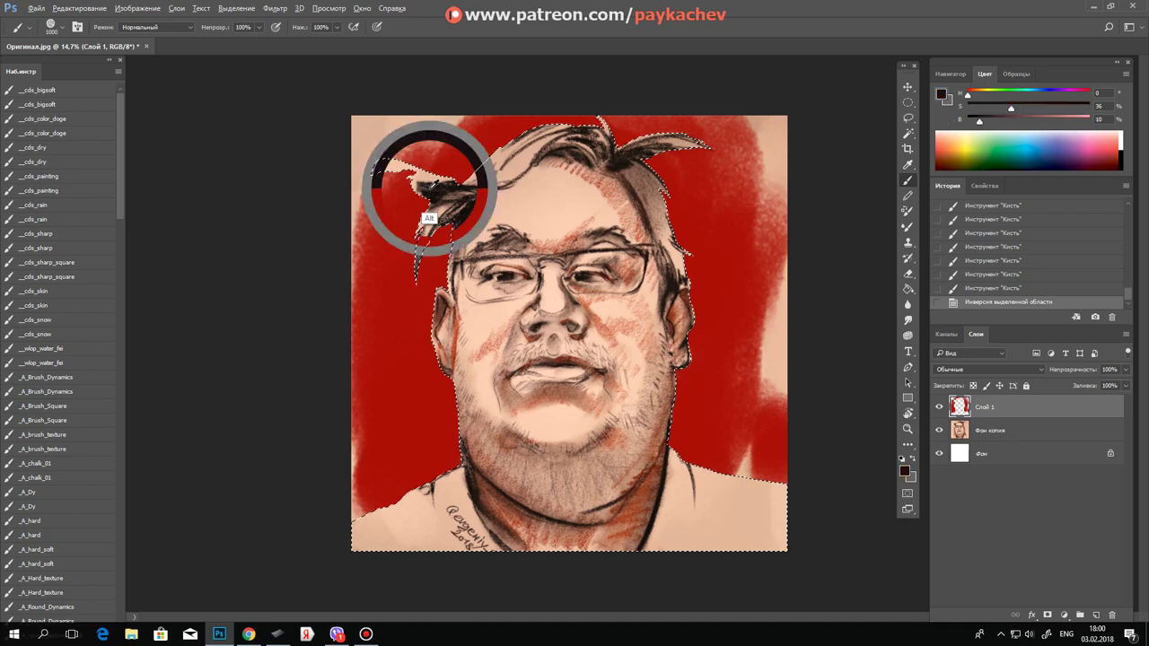
pyautogui.moveTo(448, 170); pyautogui.dragTo(386, 170)
pyautogui.moveTo(511, 202); pyautogui.dragTo(579, 186)
pyautogui.moveTo(629, 135)
pyautogui.mouseDown()
pyautogui.moveTo(574, 148)
pyautogui.moveTo(596, 154)
pyautogui.mouseUp()
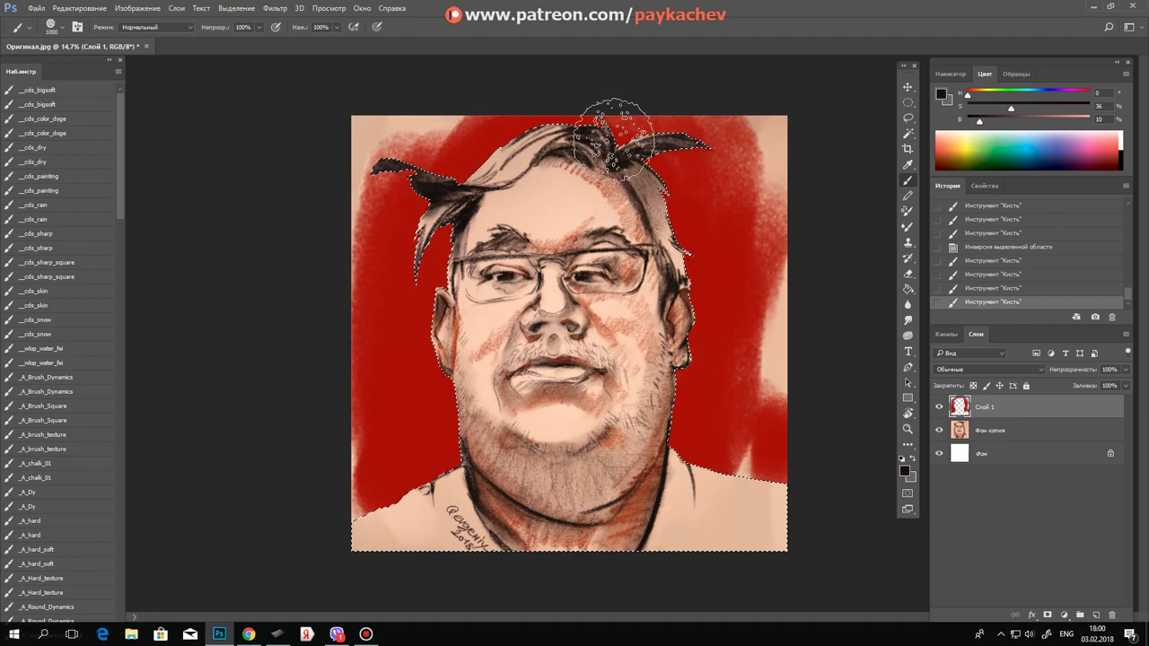
# Step: Repaint the top of the hair and a left strand, then deselect with Ctrl+D
pyautogui.moveTo(544, 84); pyautogui.dragTo(583, 135)
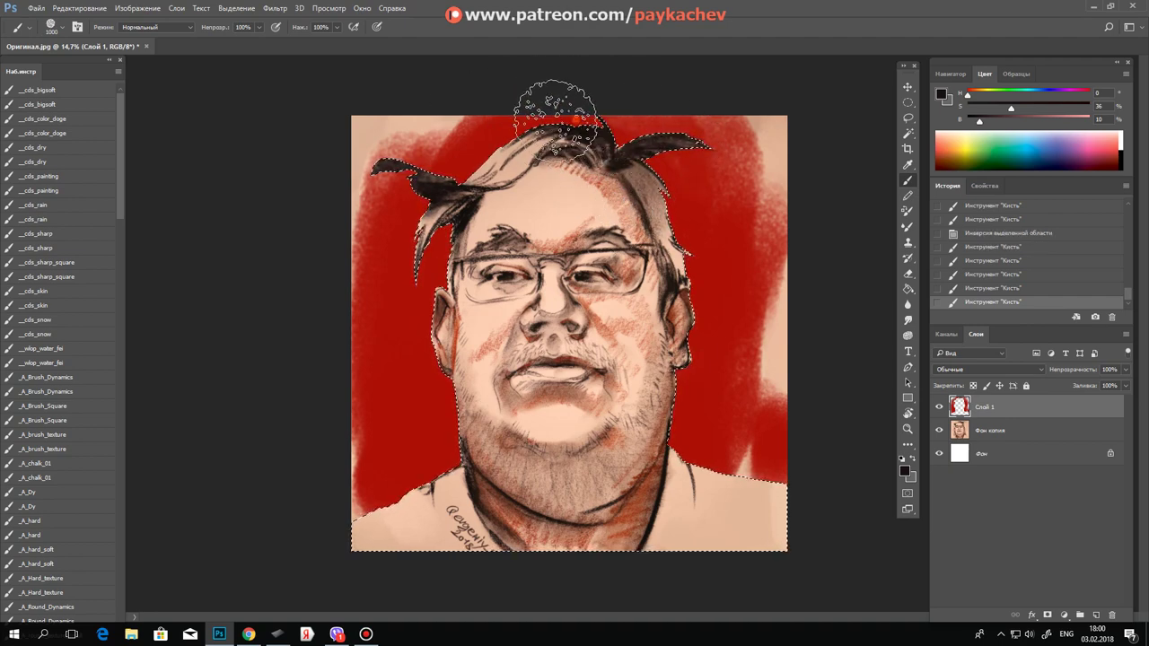
pyautogui.moveTo(566, 125); pyautogui.dragTo(530, 166)
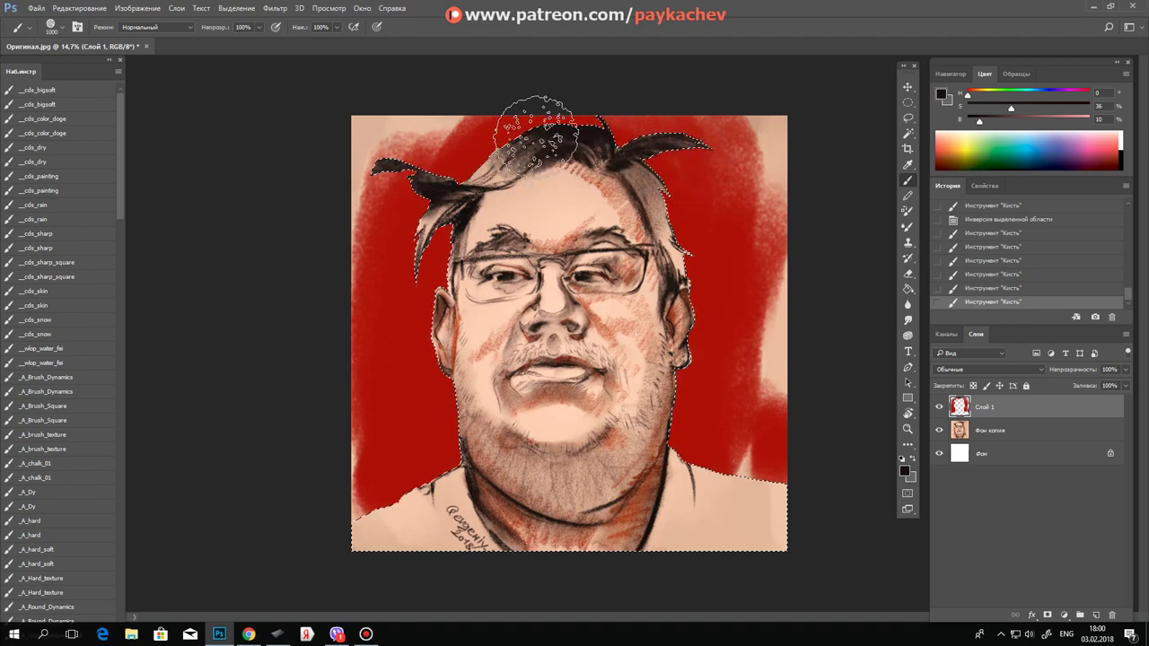
pyautogui.moveTo(519, 120); pyautogui.dragTo(472, 153)
pyautogui.click(384, 264)
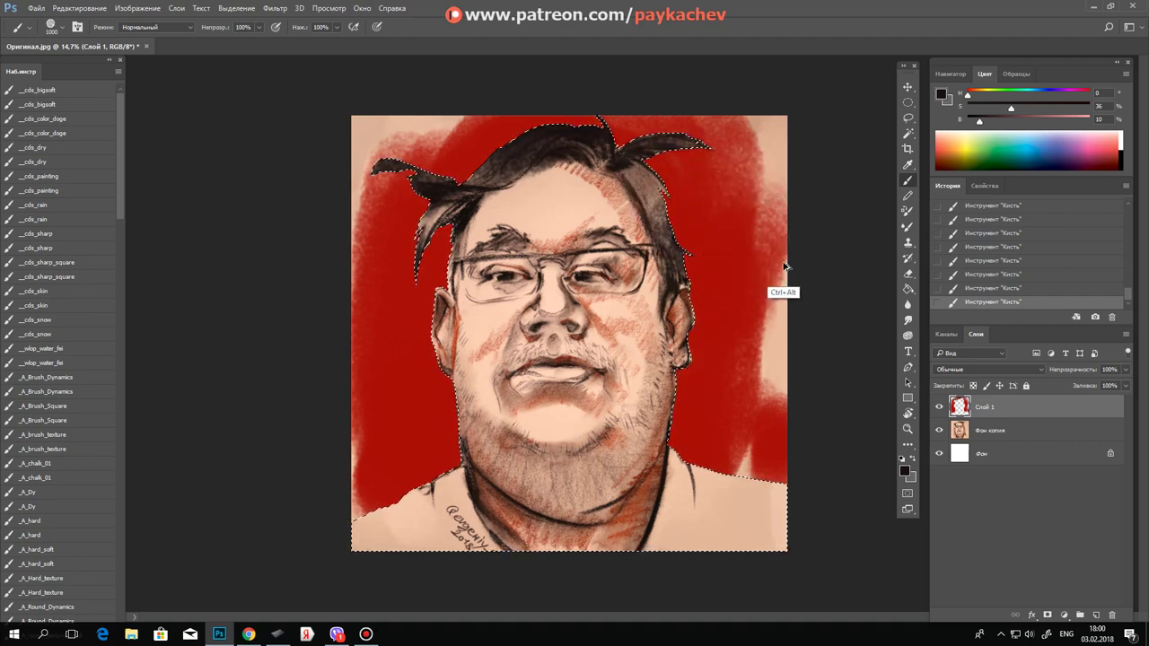
pyautogui.hotkey('ctrl', 'd')
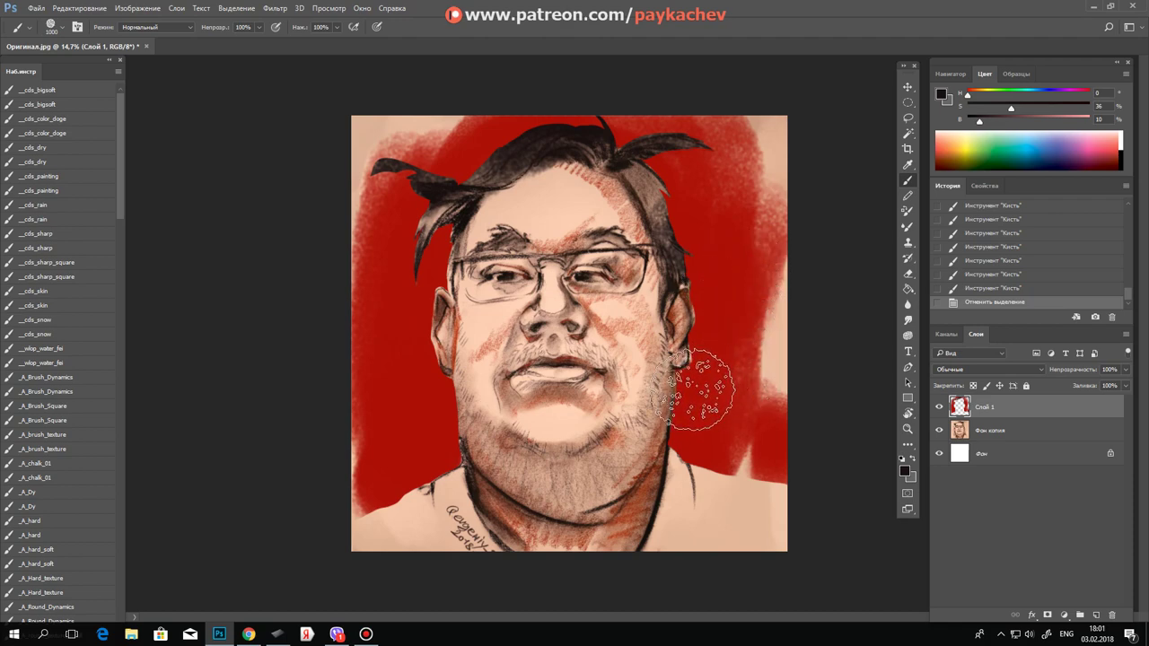
# Step: Use a smaller brush to repaint the forehead hairline in dark hair colour, undoing a stray skin stroke
pyautogui.press('[')
pyautogui.press('[')
pyautogui.press('[')
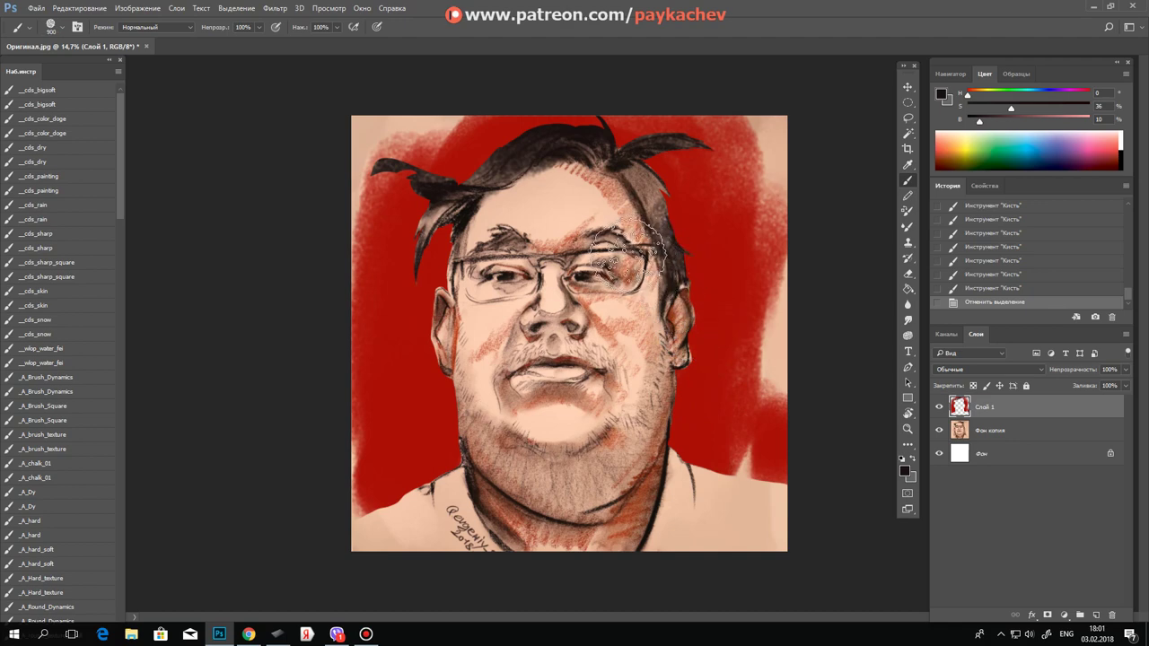
pyautogui.keyDown('alt'); pyautogui.click(651, 130); pyautogui.keyUp('alt')
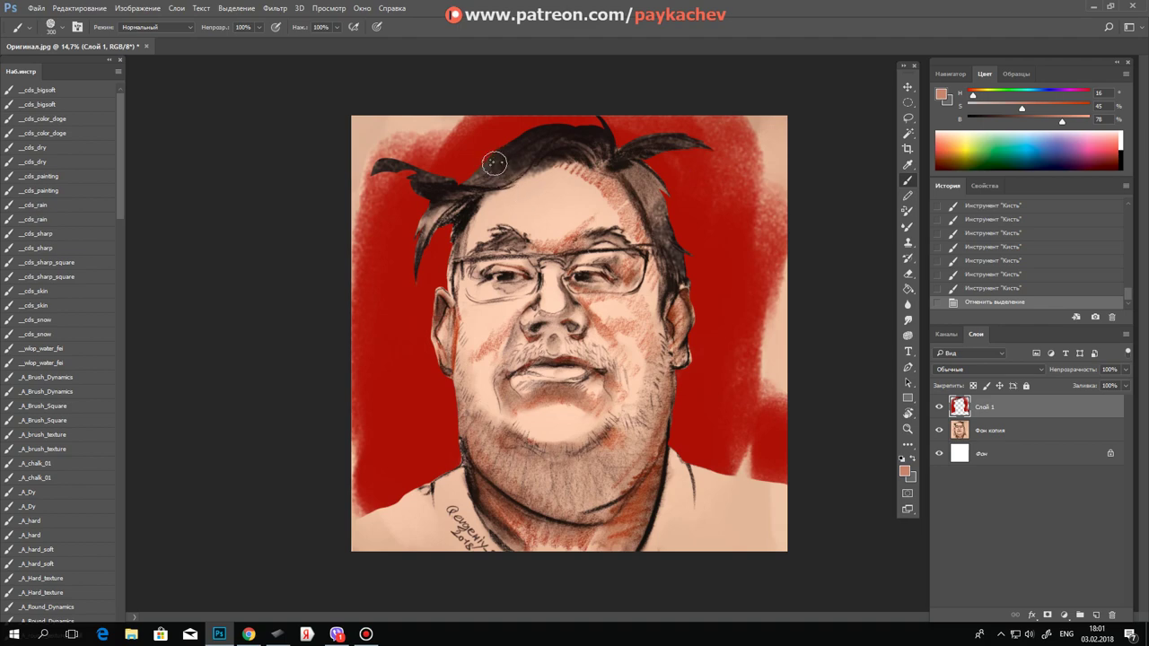
pyautogui.moveTo(449, 184); pyautogui.dragTo(528, 155)
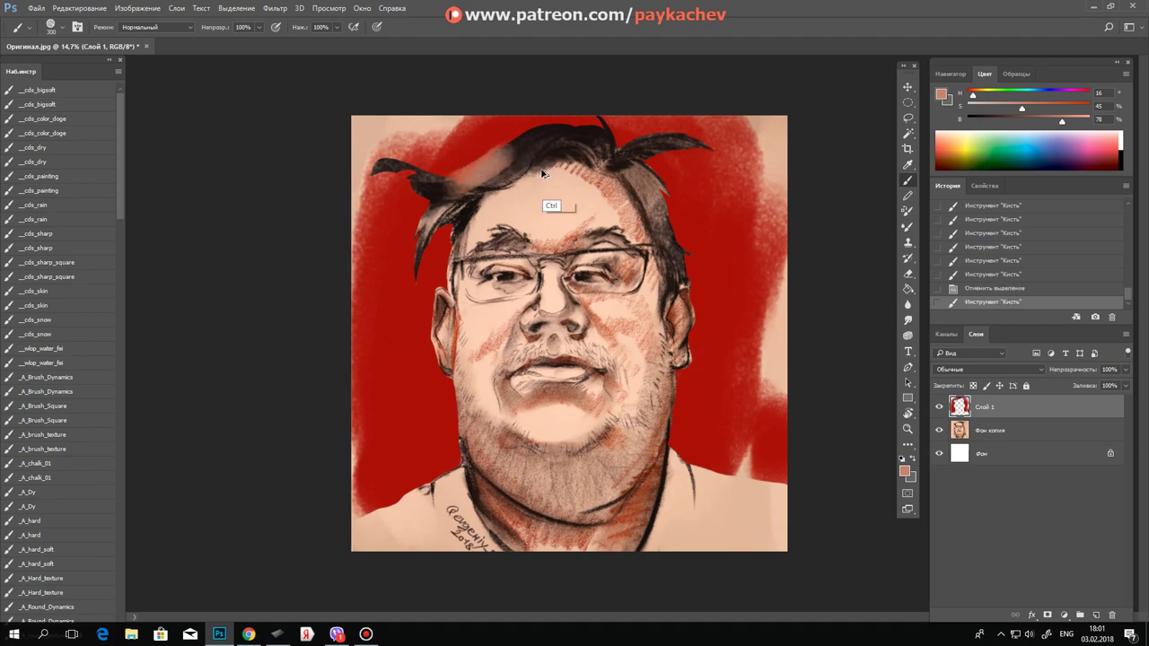
pyautogui.hotkey('ctrl', 'z')
pyautogui.keyDown('alt'); pyautogui.click(514, 141); pyautogui.keyUp('alt')
pyautogui.moveTo(454, 184)
pyautogui.mouseDown()
pyautogui.moveTo(538, 134)
pyautogui.moveTo(564, 133)
pyautogui.moveTo(588, 157)
pyautogui.mouseUp()
# Step: Strengthen the right and top-left hair tufts and dab red background beside the hair
pyautogui.press('[')
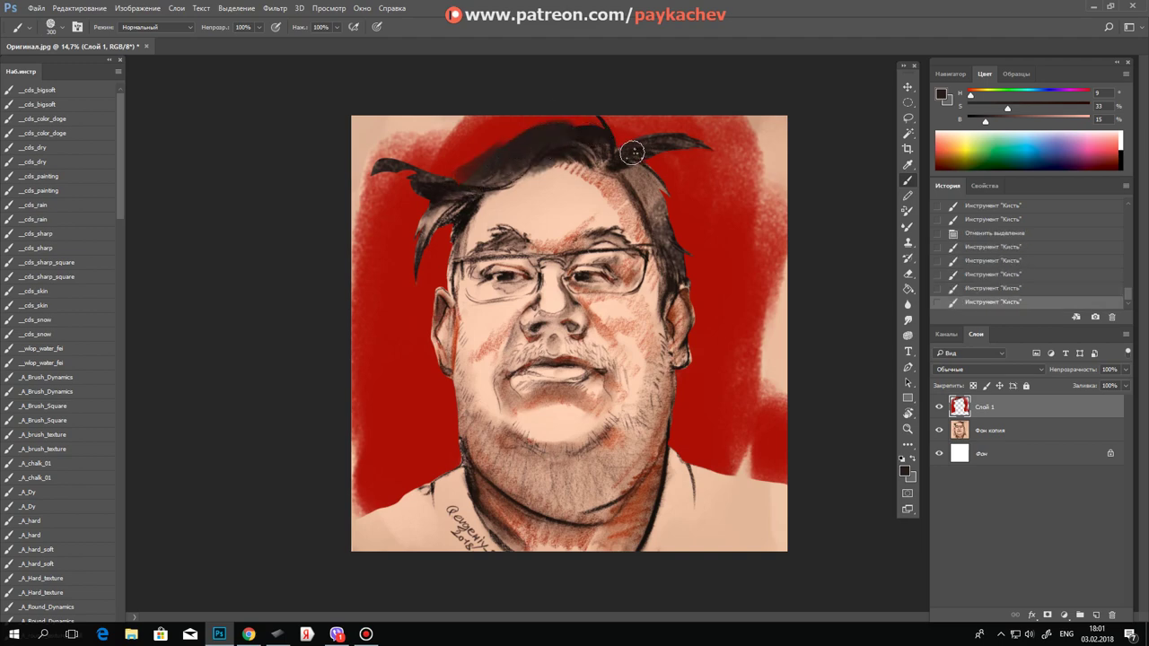
pyautogui.moveTo(615, 155); pyautogui.dragTo(706, 146)
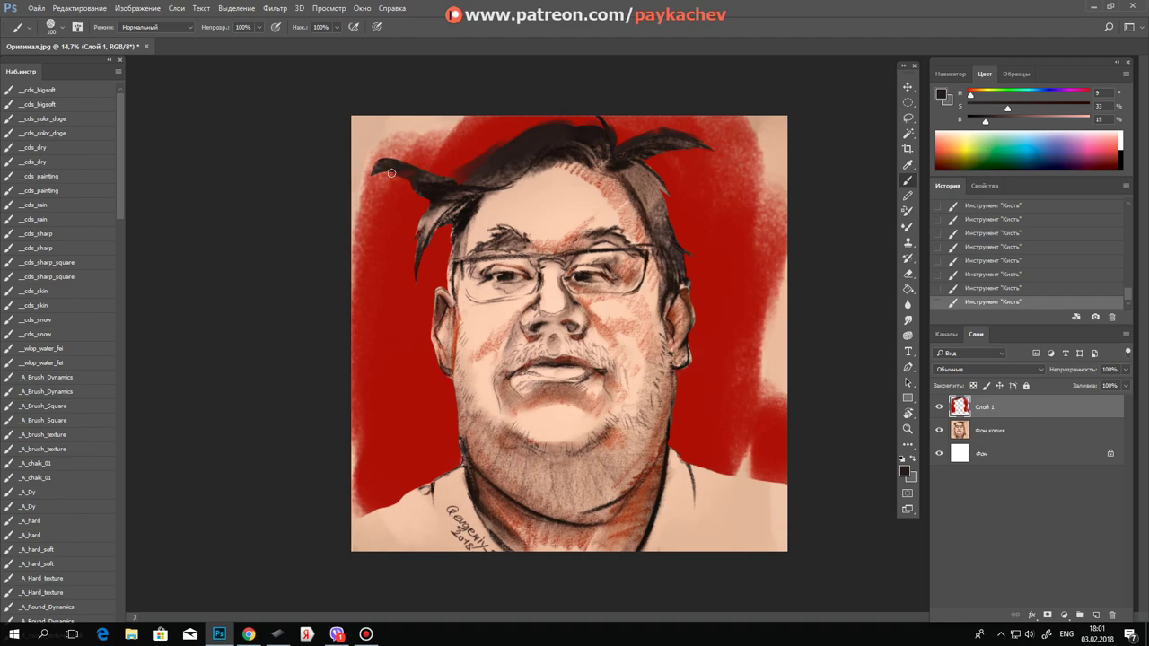
pyautogui.moveTo(408, 168); pyautogui.dragTo(357, 185)
pyautogui.moveTo(434, 177)
pyautogui.mouseDown()
pyautogui.moveTo(494, 184)
pyautogui.moveTo(541, 165)
pyautogui.mouseUp()
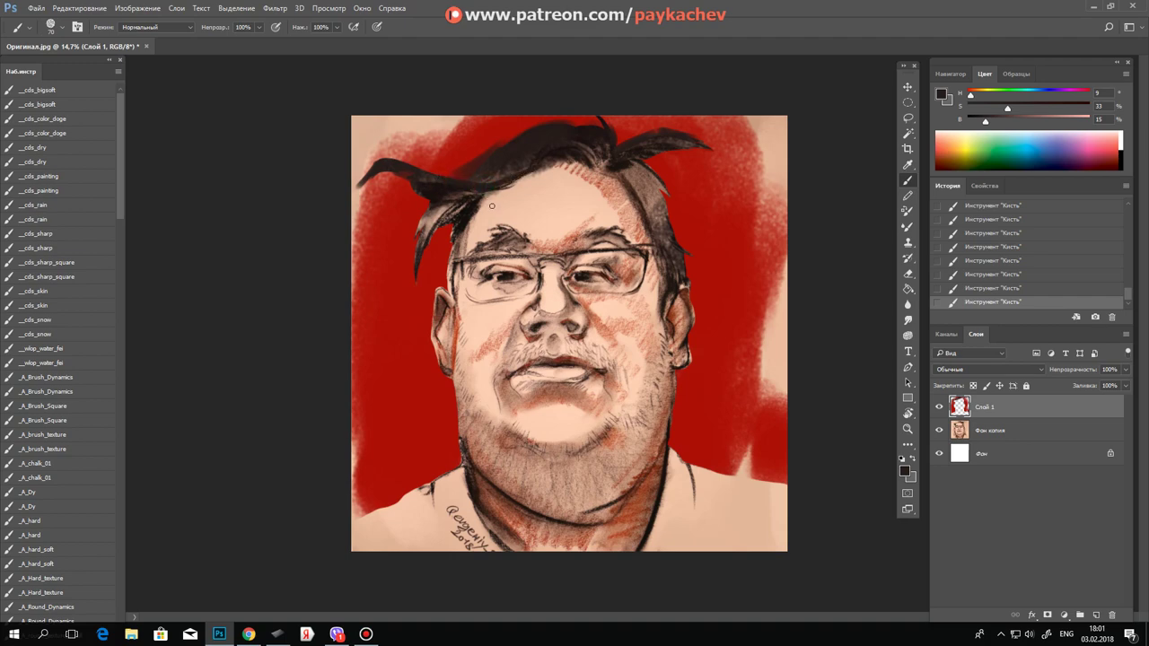
pyautogui.hotkey('ctrl', 'z')
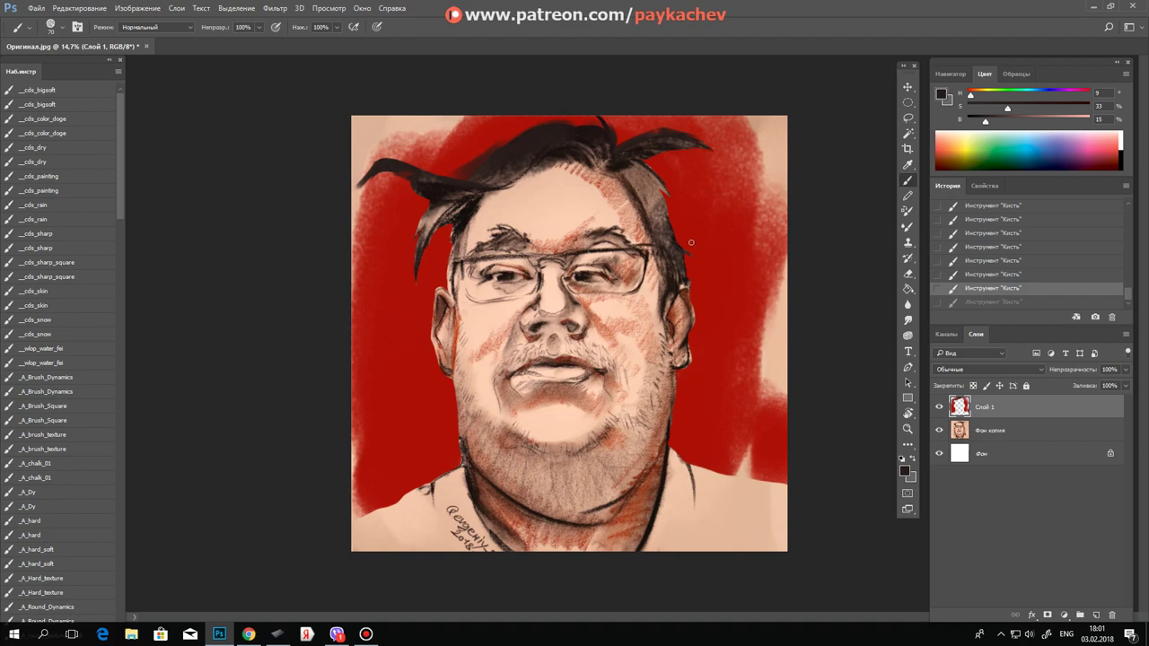
pyautogui.keyDown('alt'); pyautogui.click(522, 136); pyautogui.keyUp('alt')
pyautogui.click(516, 133)
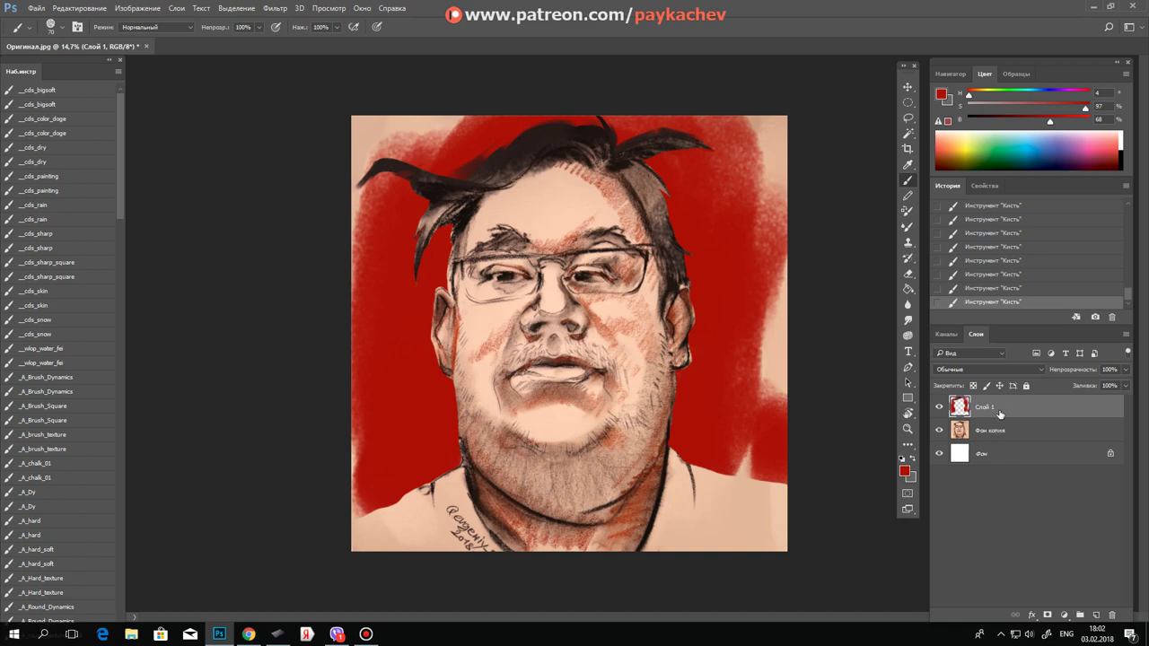
pyautogui.hotkey('ctrl', 'u')
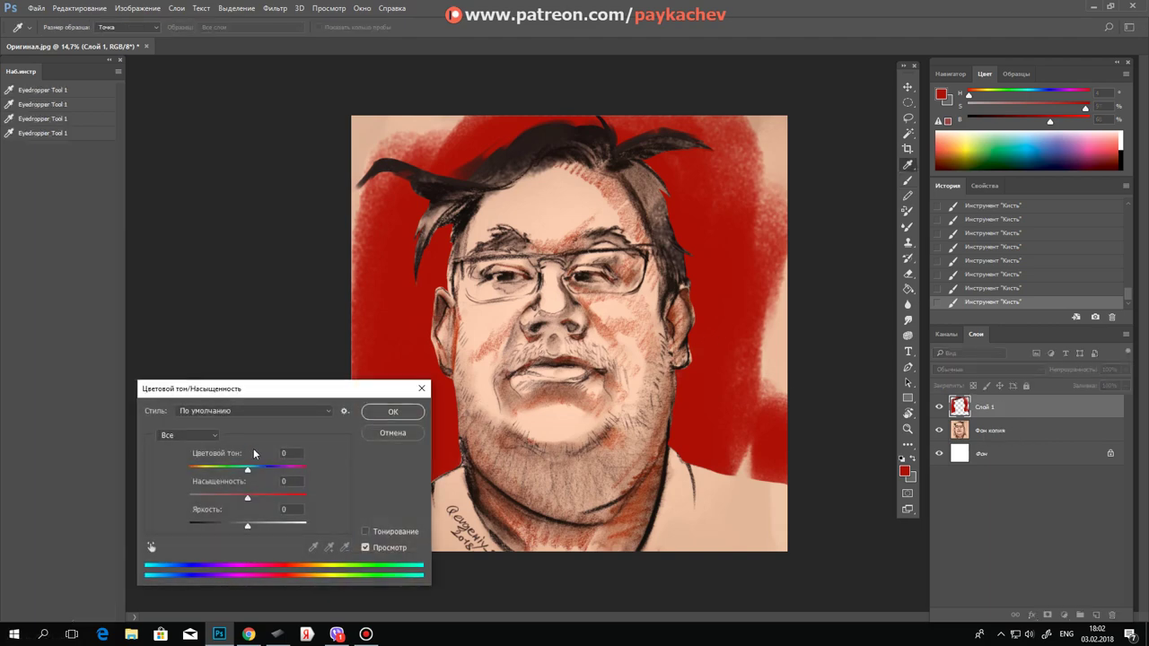
# Step: Shift the Слой 1 backdrop to lime green with Hue +67 and Saturation +9
pyautogui.moveTo(268, 390); pyautogui.dragTo(226, 273)
pyautogui.moveTo(206, 380)
pyautogui.mouseDown()
pyautogui.moveTo(222, 381)
pyautogui.moveTo(180, 354)
pyautogui.mouseUp()
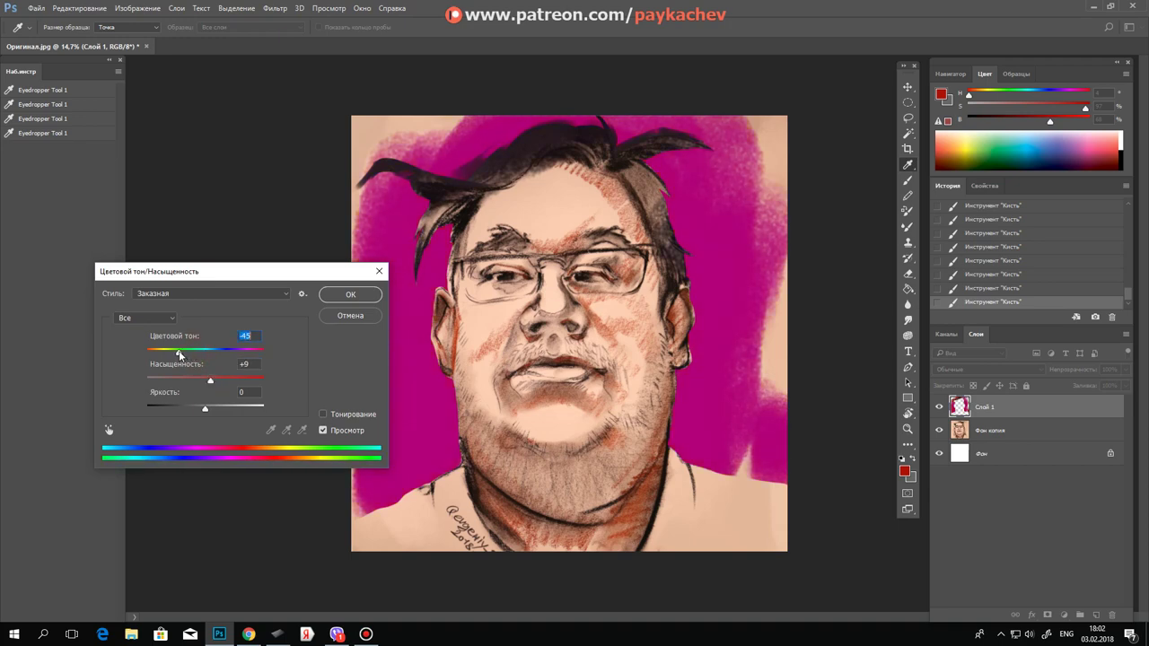
pyautogui.moveTo(180, 354)
pyautogui.mouseDown()
pyautogui.moveTo(164, 356)
pyautogui.moveTo(225, 356)
pyautogui.mouseUp()
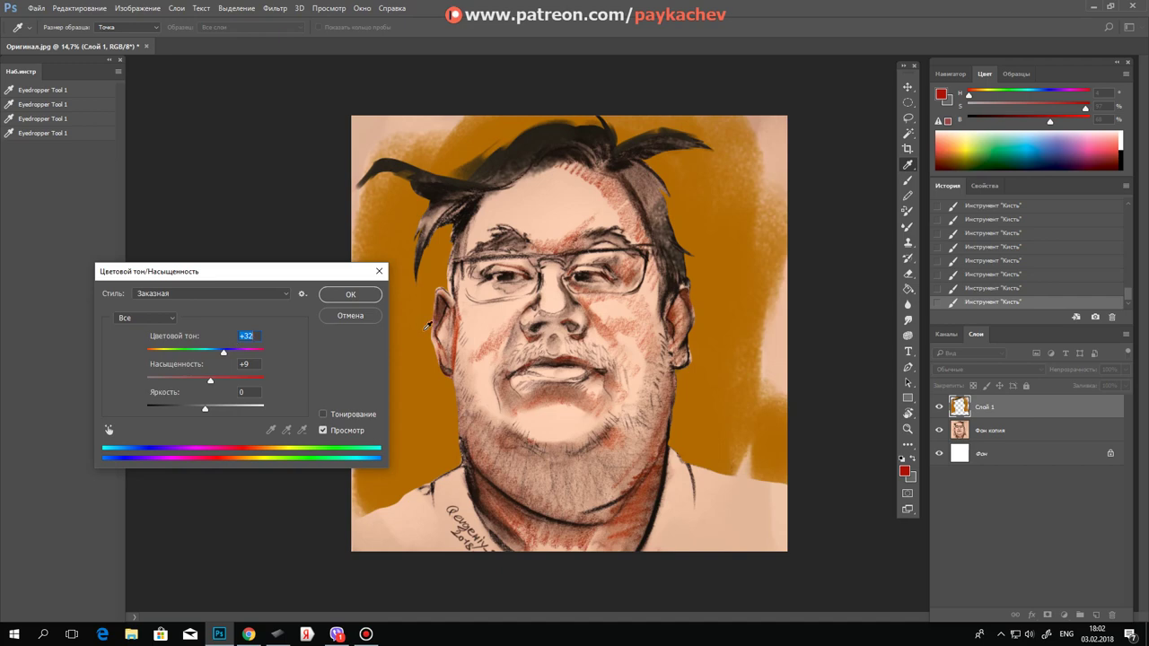
pyautogui.moveTo(222, 356); pyautogui.dragTo(243, 355)
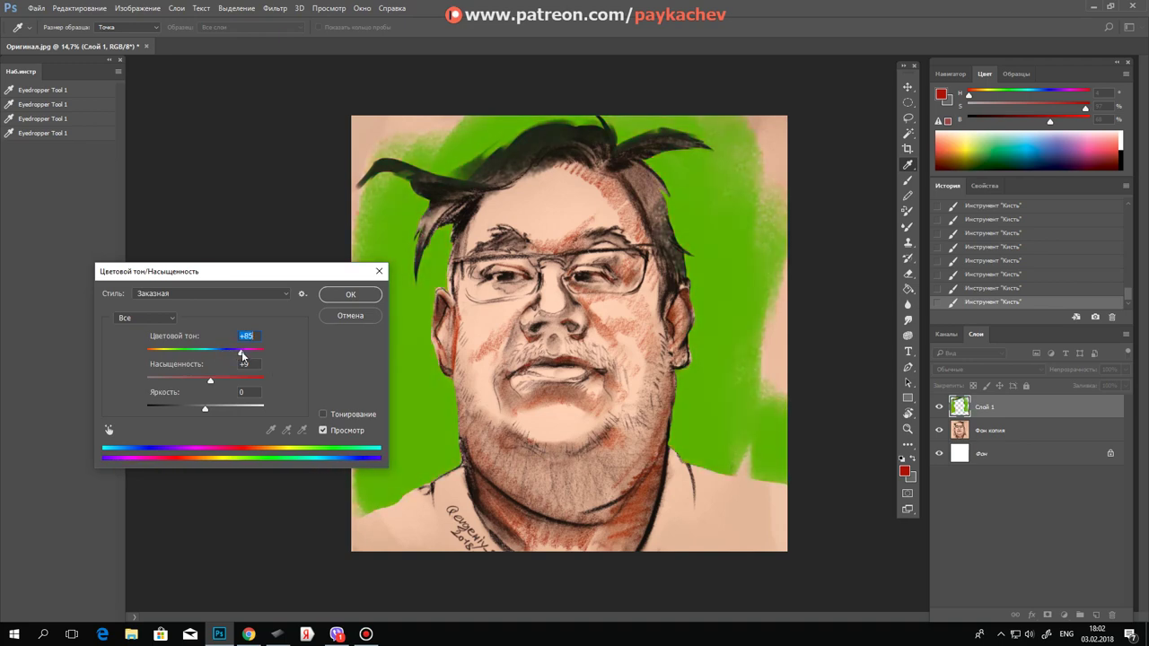
pyautogui.moveTo(240, 356); pyautogui.dragTo(237, 354)
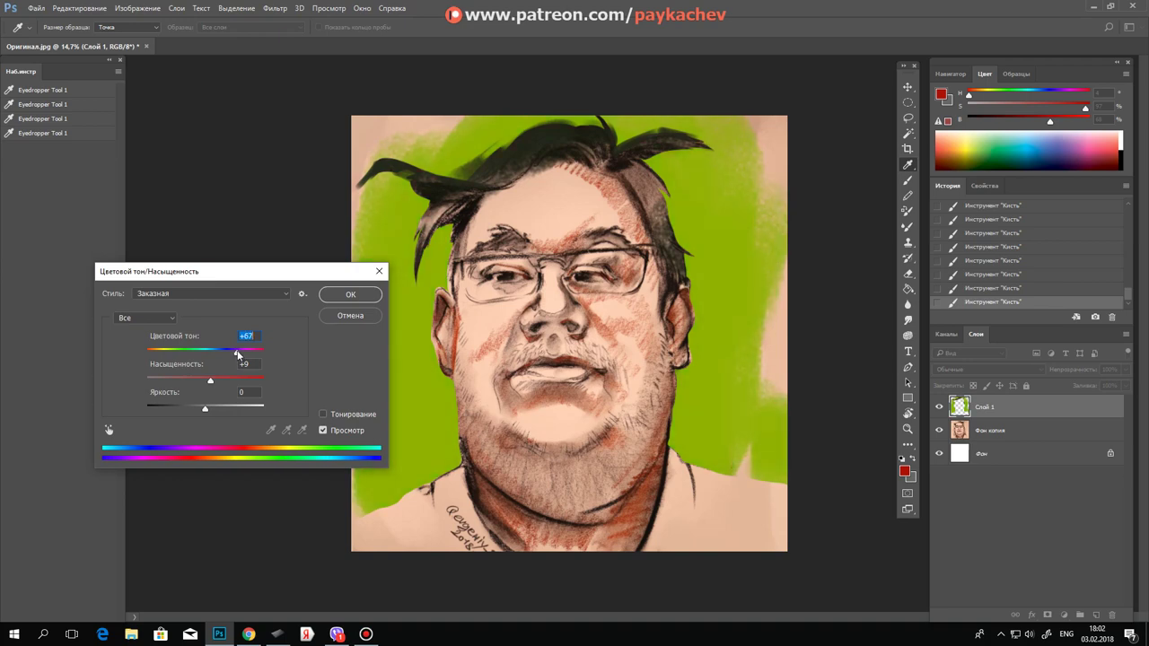
pyautogui.click(350, 294)
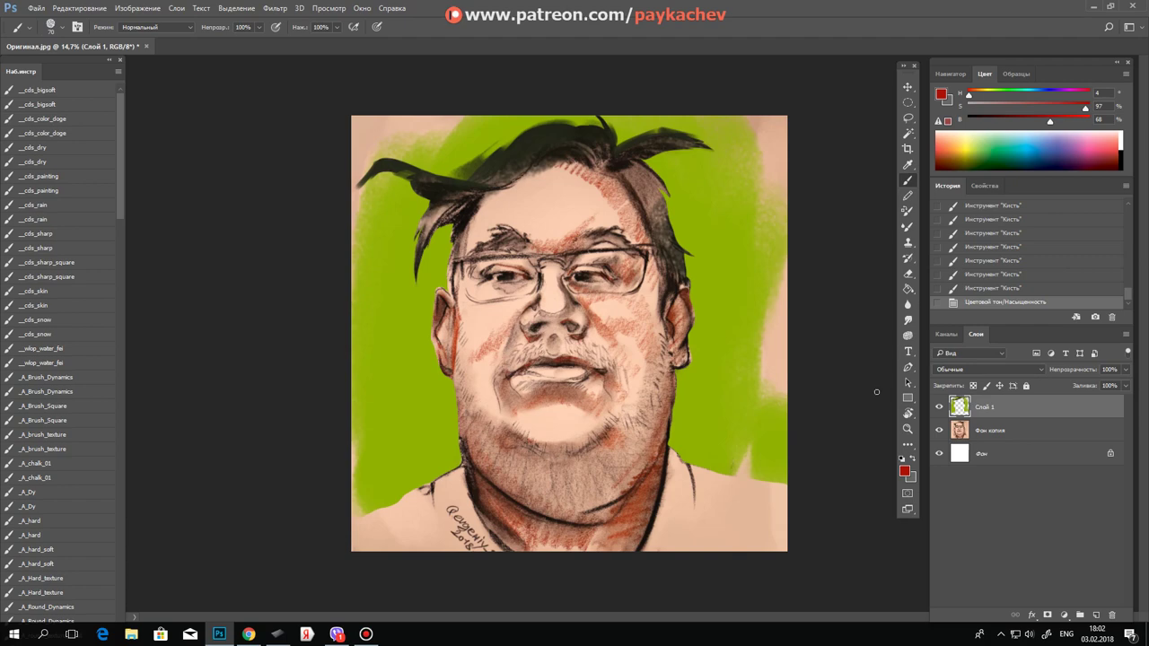
# Step: On a new layer above Фон копия, paint skin tone over the signature near the neck
pyautogui.click(1012, 434)
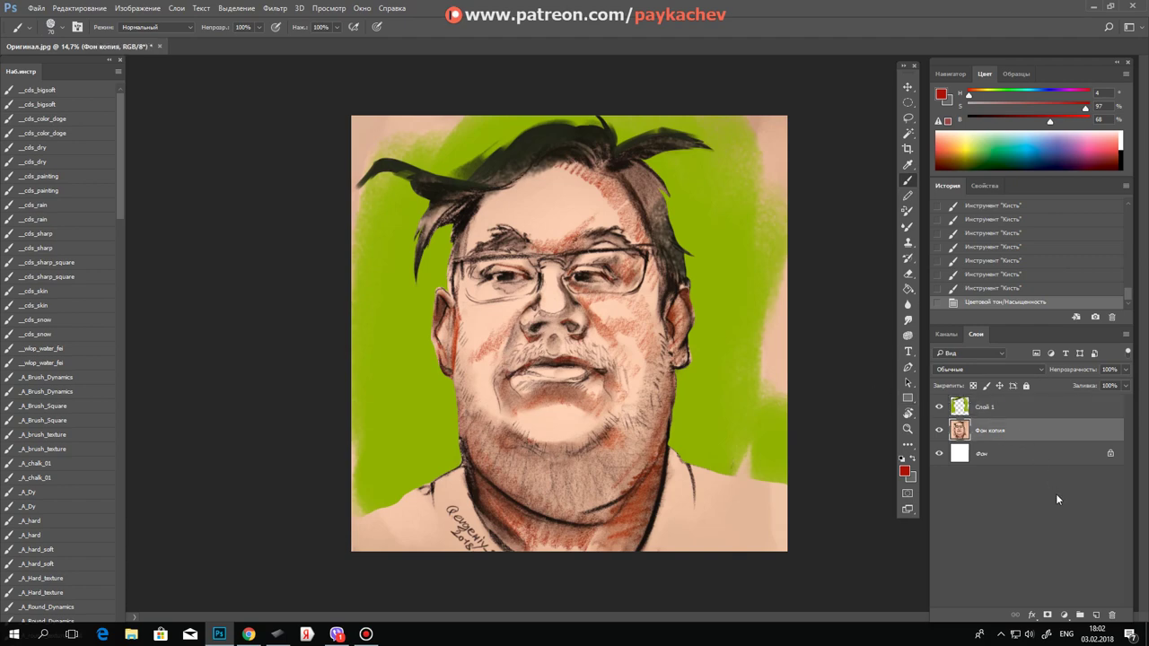
pyautogui.click(1096, 615)
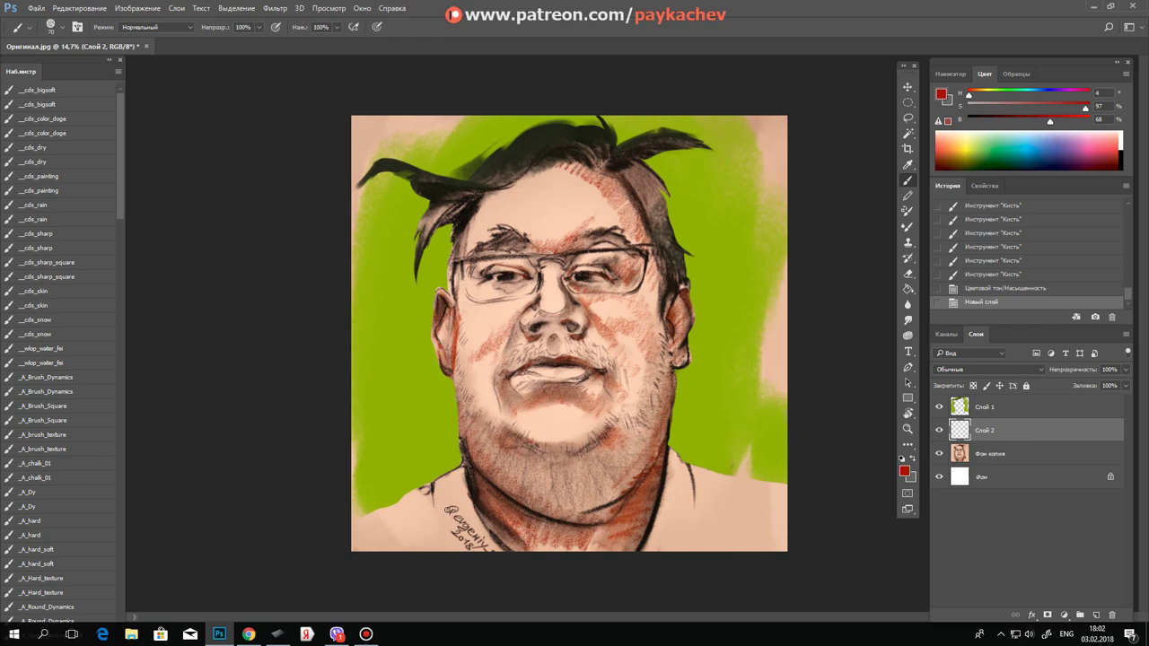
pyautogui.keyDown('alt'); pyautogui.click(447, 499); pyautogui.keyUp('alt')
pyautogui.moveTo(447, 498)
pyautogui.mouseDown()
pyautogui.moveTo(464, 547)
pyautogui.moveTo(449, 525)
pyautogui.moveTo(492, 559)
pyautogui.moveTo(458, 513)
pyautogui.mouseUp()
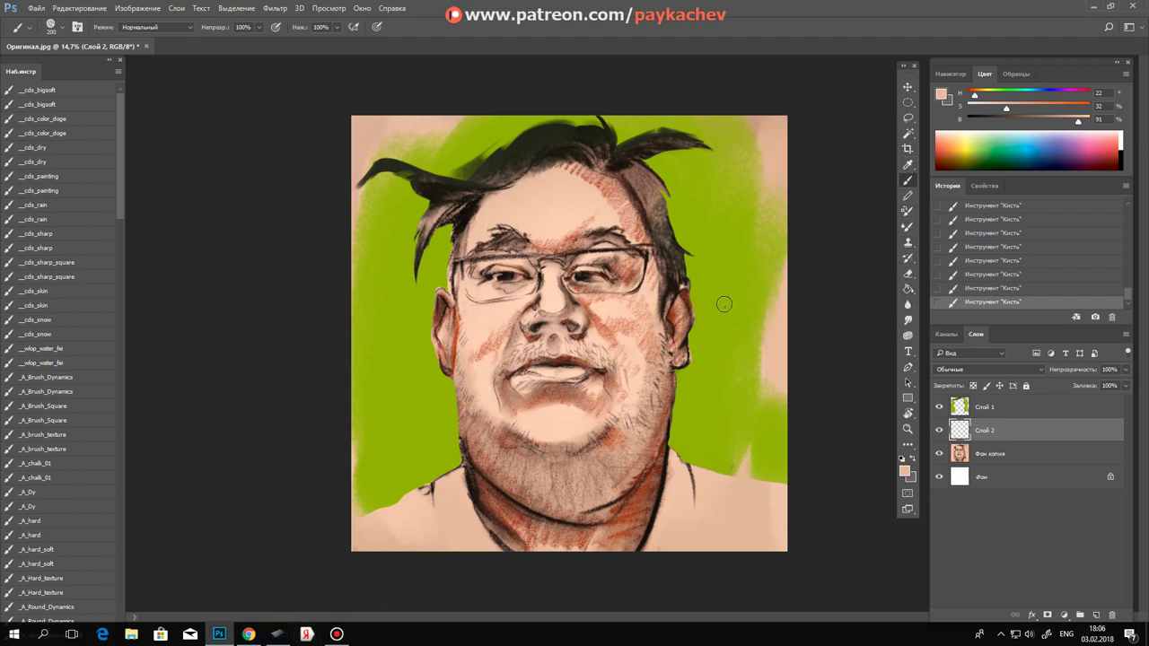
# Step: Pick near-black and paint the shirt along the lower-left shoulder up to the neckline
pyautogui.click(905, 471)
pyautogui.moveTo(436, 288)
pyautogui.mouseDown()
pyautogui.moveTo(412, 309)
pyautogui.moveTo(404, 301)
pyautogui.mouseUp()
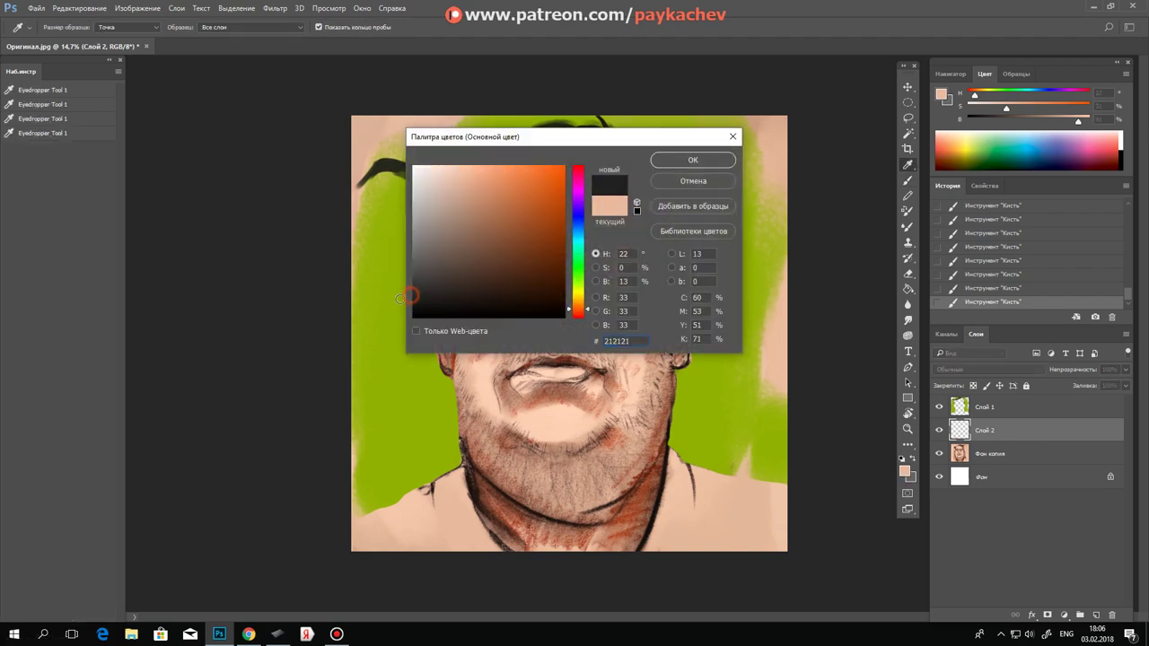
pyautogui.click(710, 160)
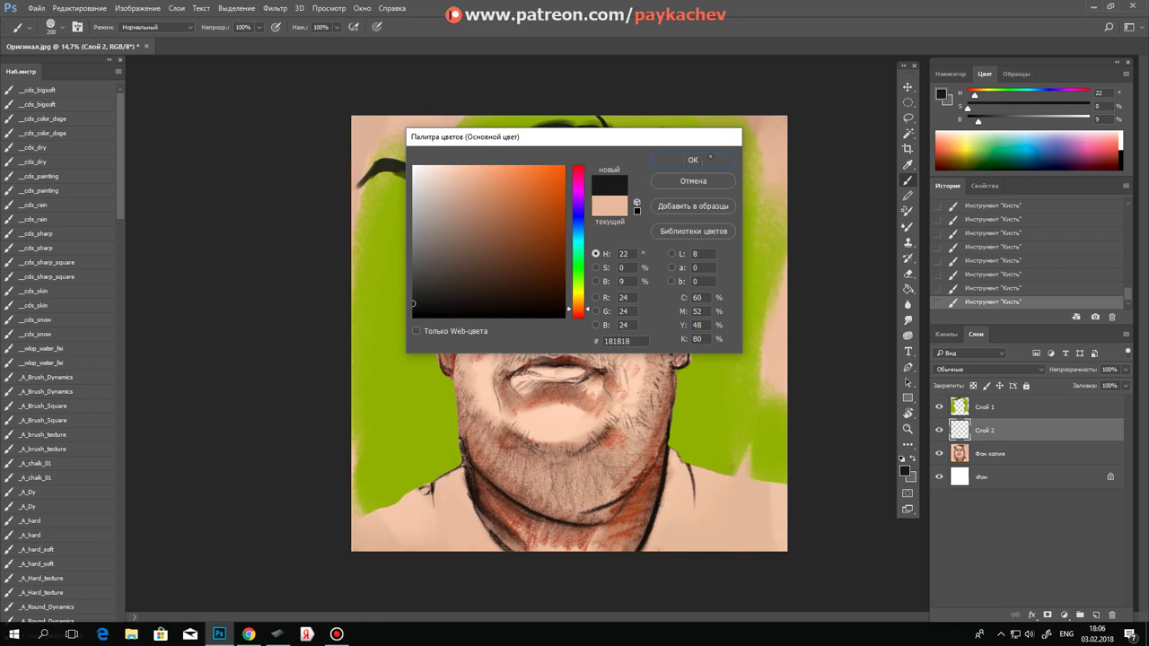
pyautogui.moveTo(405, 531)
pyautogui.mouseDown()
pyautogui.moveTo(351, 556)
pyautogui.moveTo(422, 525)
pyautogui.mouseUp()
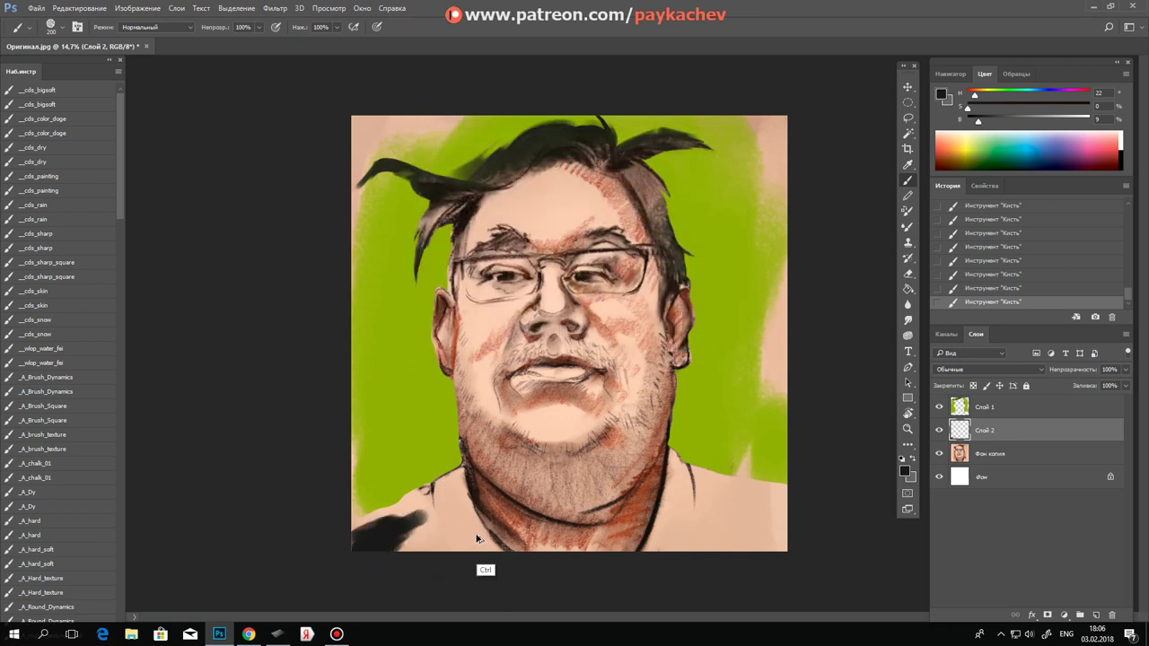
pyautogui.hotkey('ctrl', 'z')
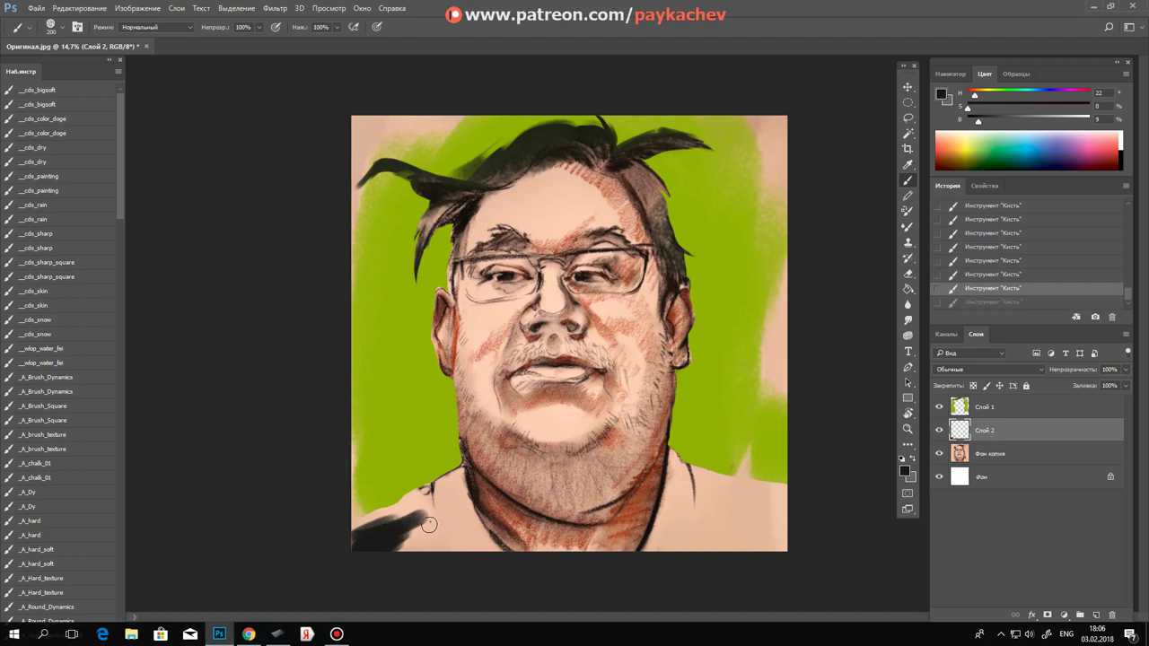
pyautogui.moveTo(366, 533)
pyautogui.mouseDown()
pyautogui.moveTo(449, 481)
pyautogui.moveTo(458, 489)
pyautogui.moveTo(409, 516)
pyautogui.moveTo(440, 520)
pyautogui.mouseUp()
pyautogui.moveTo(462, 480)
pyautogui.mouseDown()
pyautogui.moveTo(465, 520)
pyautogui.moveTo(506, 559)
pyautogui.moveTo(453, 525)
pyautogui.moveTo(447, 552)
pyautogui.moveTo(403, 524)
pyautogui.moveTo(403, 559)
pyautogui.mouseUp()
pyautogui.moveTo(451, 512)
pyautogui.mouseDown()
pyautogui.moveTo(447, 502)
pyautogui.moveTo(474, 482)
pyautogui.moveTo(454, 485)
pyautogui.moveTo(462, 468)
pyautogui.moveTo(448, 483)
pyautogui.mouseUp()
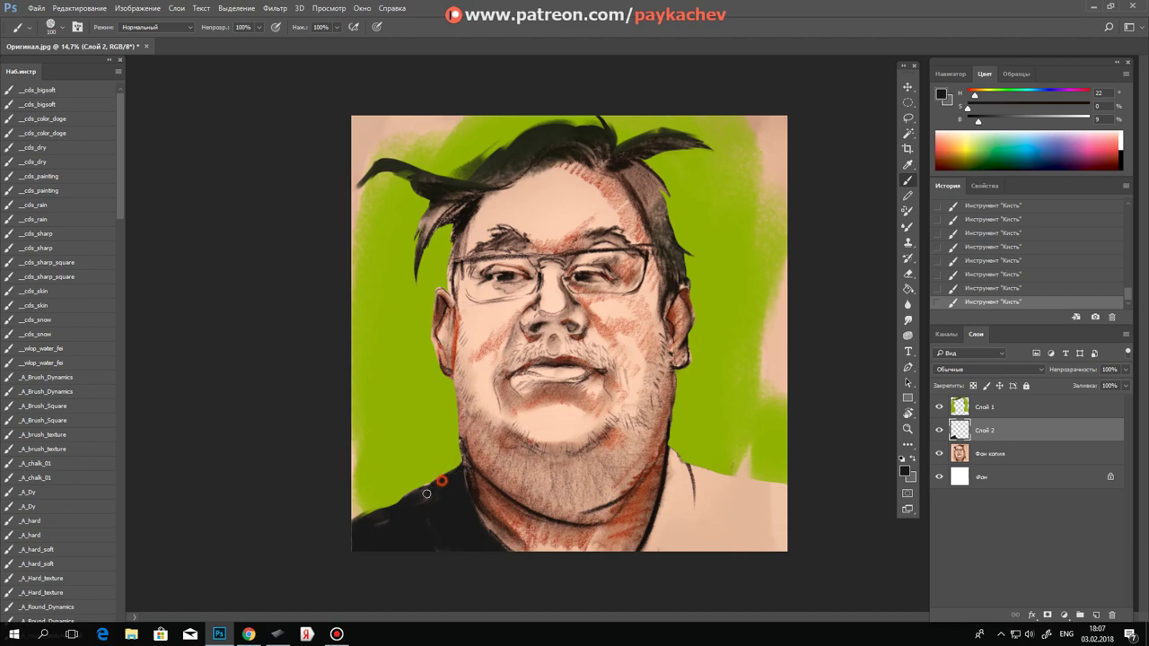
# Step: Darken the neckline, lower shirt and right collar, then move Слой 2 above Слой 1
pyautogui.click(461, 477)
pyautogui.moveTo(460, 489); pyautogui.dragTo(464, 502)
pyautogui.click(501, 547)
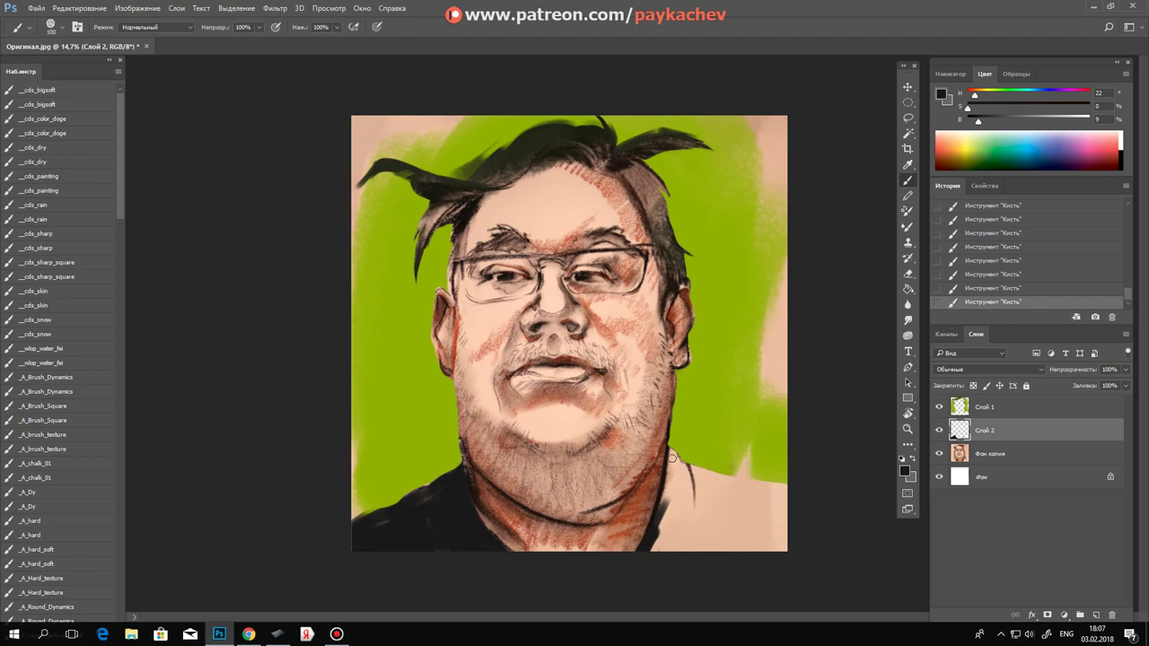
pyautogui.moveTo(668, 478)
pyautogui.mouseDown()
pyautogui.moveTo(653, 527)
pyautogui.moveTo(681, 515)
pyautogui.mouseUp()
pyautogui.press(']')
pyautogui.press(']')
pyautogui.press(']')
pyautogui.moveTo(682, 538)
pyautogui.mouseDown()
pyautogui.moveTo(679, 474)
pyautogui.moveTo(667, 481)
pyautogui.mouseUp()
pyautogui.press('[')
pyautogui.press('[')
pyautogui.press('[')
pyautogui.press('[')
pyautogui.press('[')
pyautogui.moveTo(673, 456)
pyautogui.mouseDown()
pyautogui.moveTo(722, 491)
pyautogui.moveTo(787, 491)
pyautogui.moveTo(761, 490)
pyautogui.mouseUp()
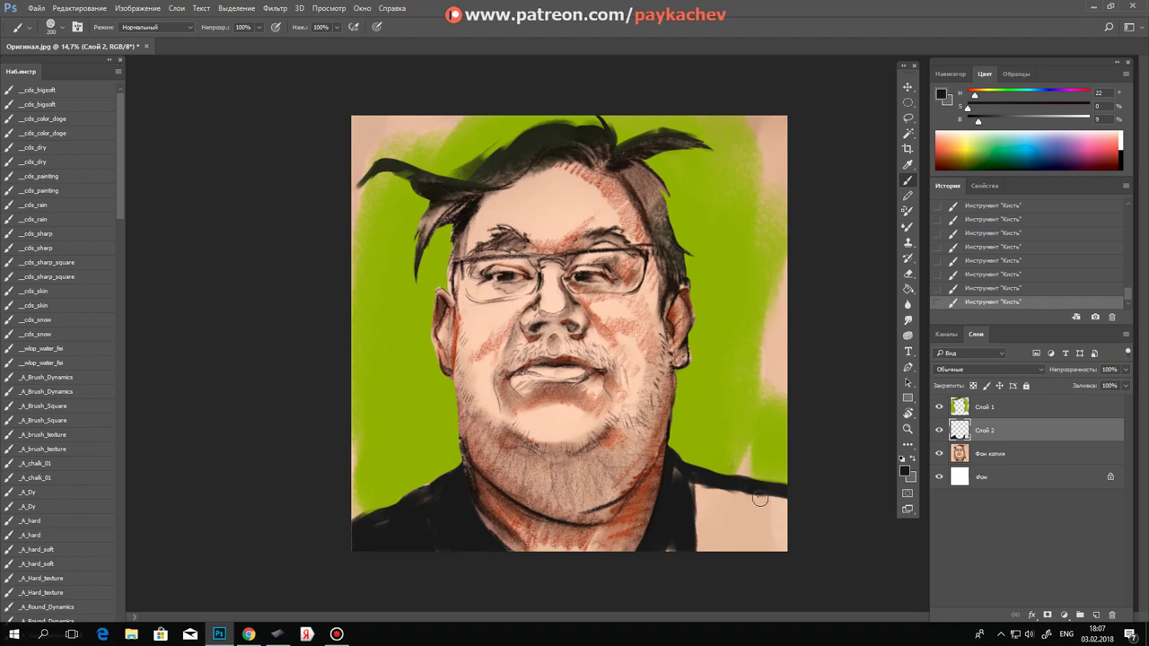
pyautogui.moveTo(1016, 431); pyautogui.dragTo(996, 402)
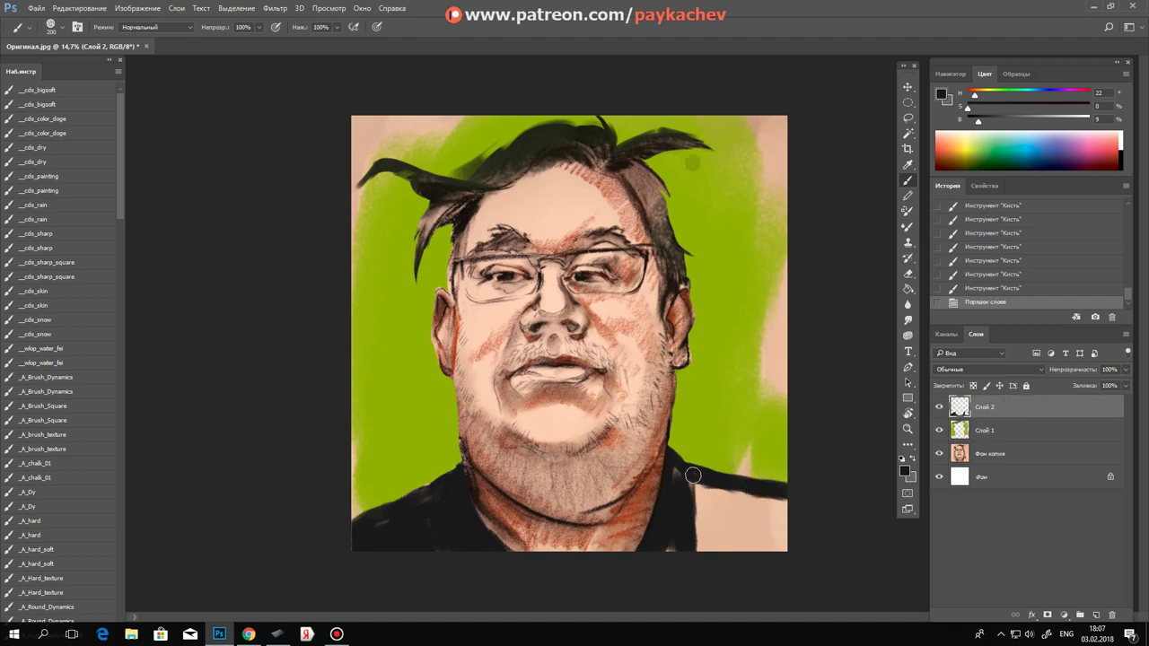
# Step: Paint beside the neck, set the brush to 150 px and darken the jawline
pyautogui.moveTo(681, 474)
pyautogui.mouseDown()
pyautogui.moveTo(729, 537)
pyautogui.moveTo(765, 524)
pyautogui.mouseUp()
pyautogui.press(']')
pyautogui.press(']')
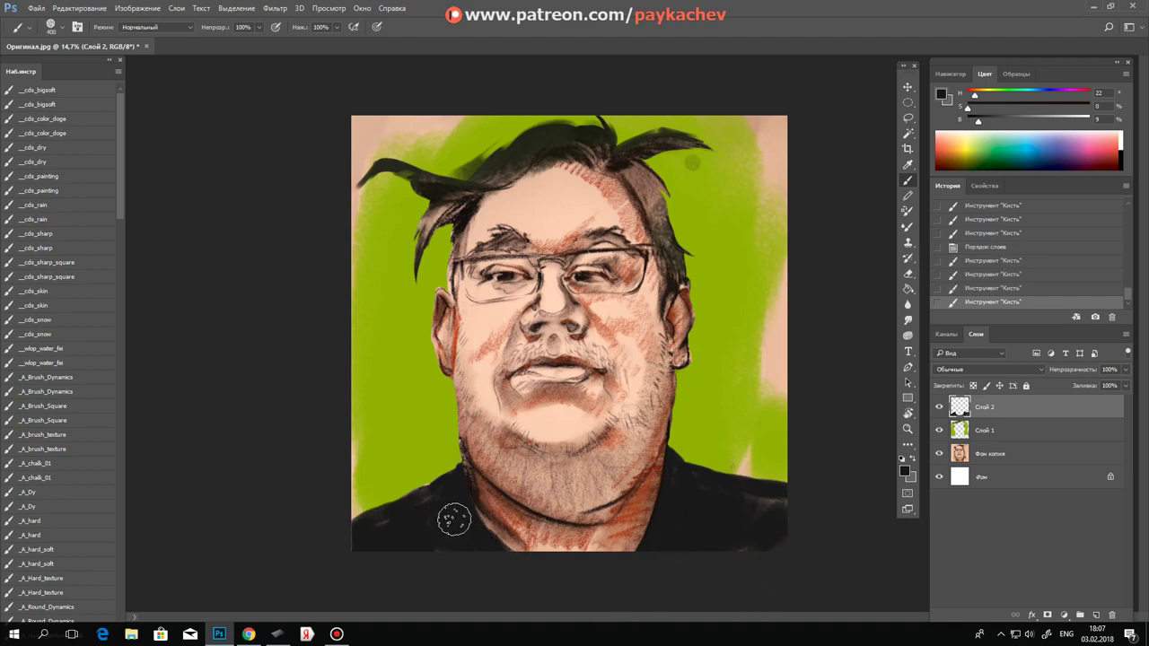
pyautogui.press('[')
pyautogui.press('[')
pyautogui.press('[')
pyautogui.click(460, 465)
pyautogui.click(455, 466)
pyautogui.moveTo(457, 462); pyautogui.dragTo(434, 481)
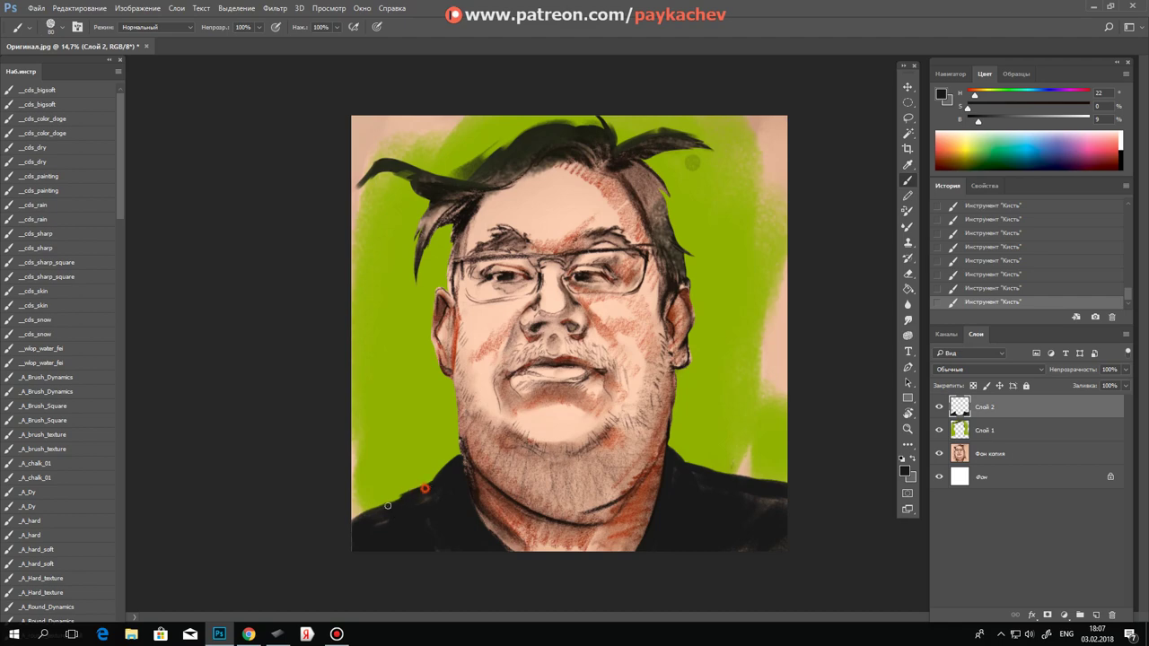
# Step: Darken both shoulder edges and the lower-left and lower-right canvas corners
pyautogui.moveTo(432, 483)
pyautogui.mouseDown()
pyautogui.moveTo(386, 510)
pyautogui.moveTo(437, 481)
pyautogui.mouseUp()
pyautogui.moveTo(428, 480); pyautogui.dragTo(357, 528)
pyautogui.moveTo(688, 471)
pyautogui.mouseDown()
pyautogui.moveTo(741, 485)
pyautogui.moveTo(680, 468)
pyautogui.moveTo(749, 513)
pyautogui.mouseUp()
pyautogui.moveTo(351, 518)
pyautogui.mouseDown()
pyautogui.moveTo(450, 488)
pyautogui.moveTo(397, 494)
pyautogui.moveTo(361, 541)
pyautogui.mouseUp()
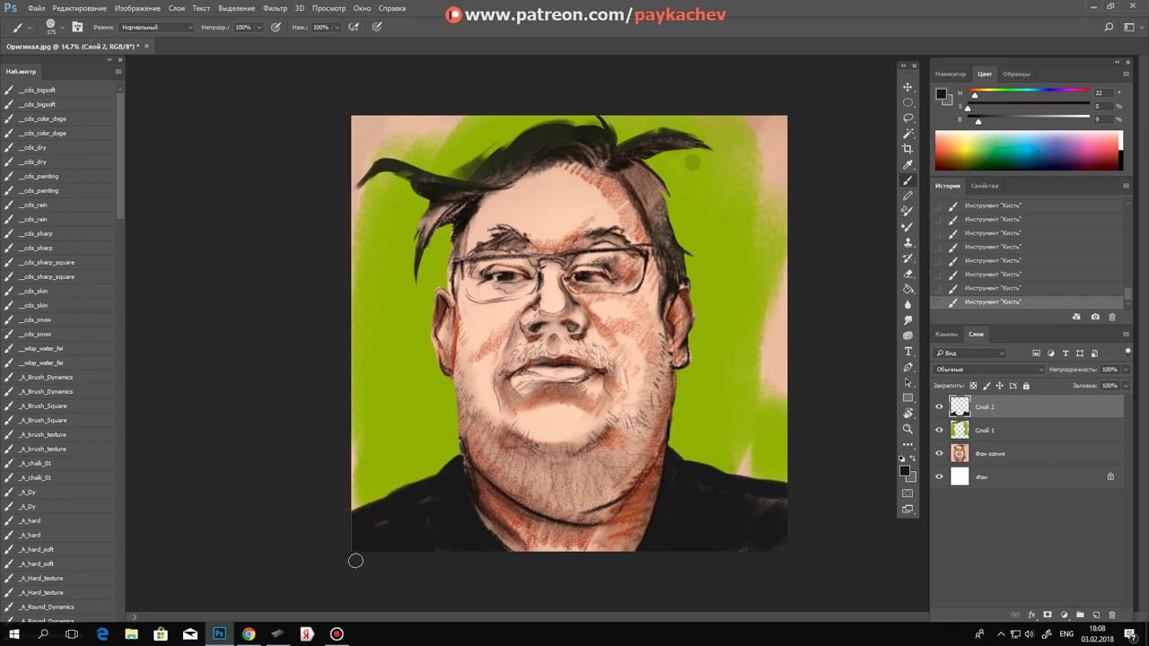
pyautogui.moveTo(732, 501)
pyautogui.mouseDown()
pyautogui.moveTo(735, 564)
pyautogui.moveTo(777, 547)
pyautogui.mouseUp()
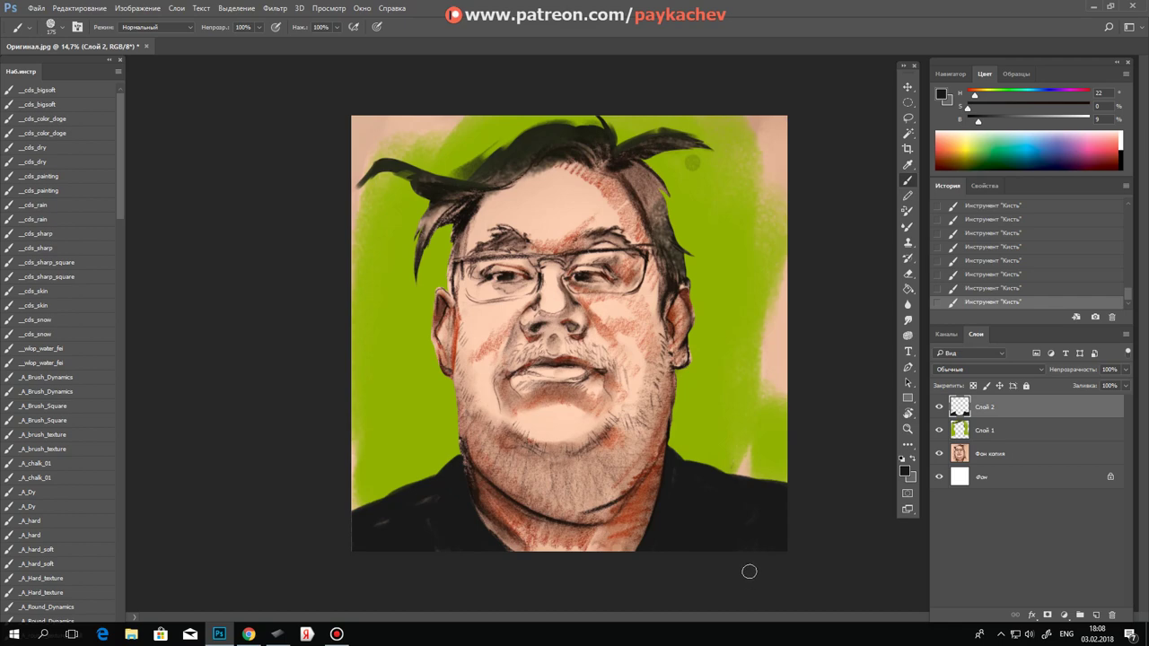
pyautogui.hotkey('alt', '[')
pyautogui.hotkey('alt', '[')
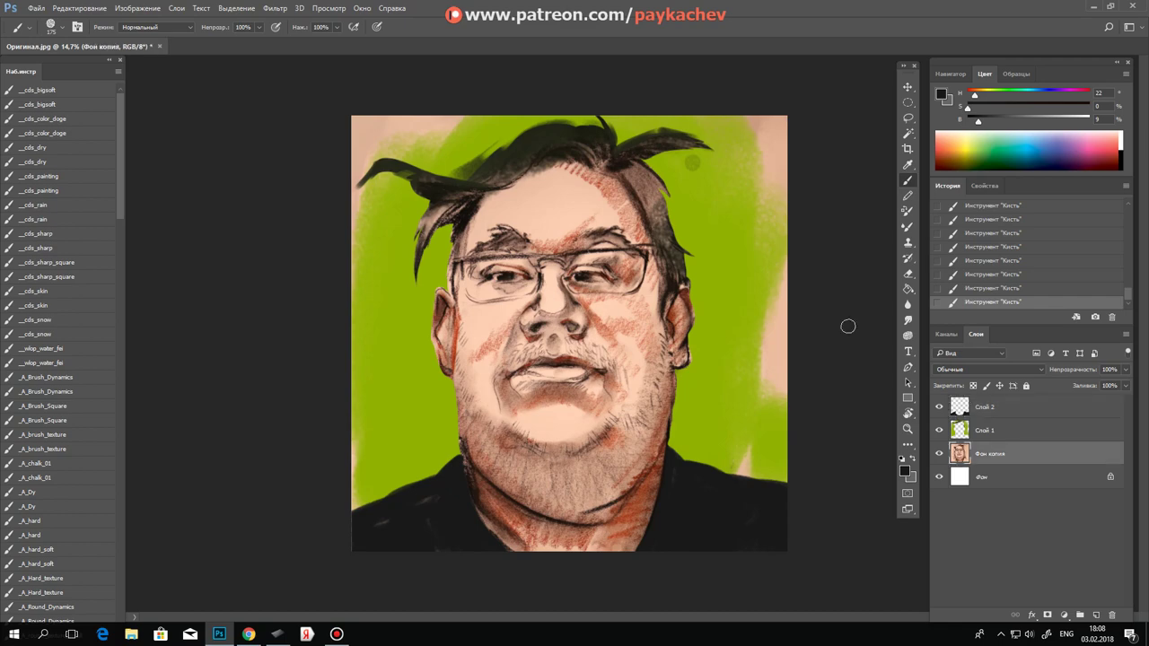
# Step: Sample the lime background green on Слой 1 and paint over the top-right area
pyautogui.click(1014, 430)
pyautogui.keyDown('alt'); pyautogui.click(703, 211); pyautogui.keyUp('alt')
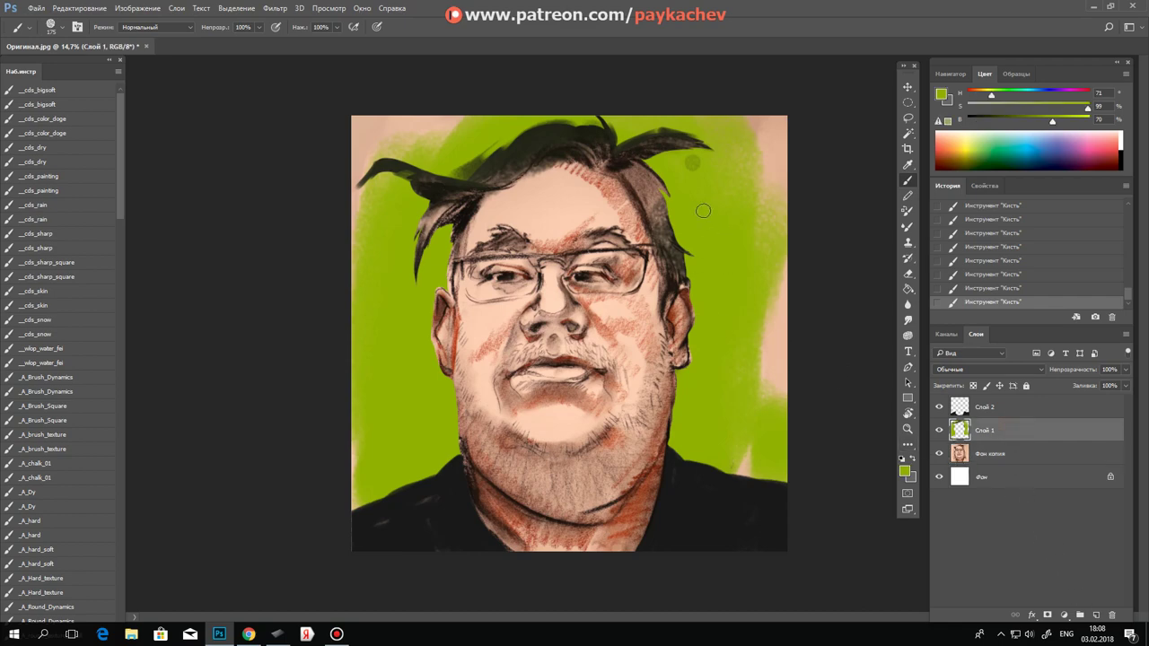
pyautogui.keyDown('alt'); pyautogui.click(684, 161); pyautogui.keyUp('alt')
# Step: Erase the stray top-right mark on Слой 2 with a 175-pixel eraser
pyautogui.click(990, 410)
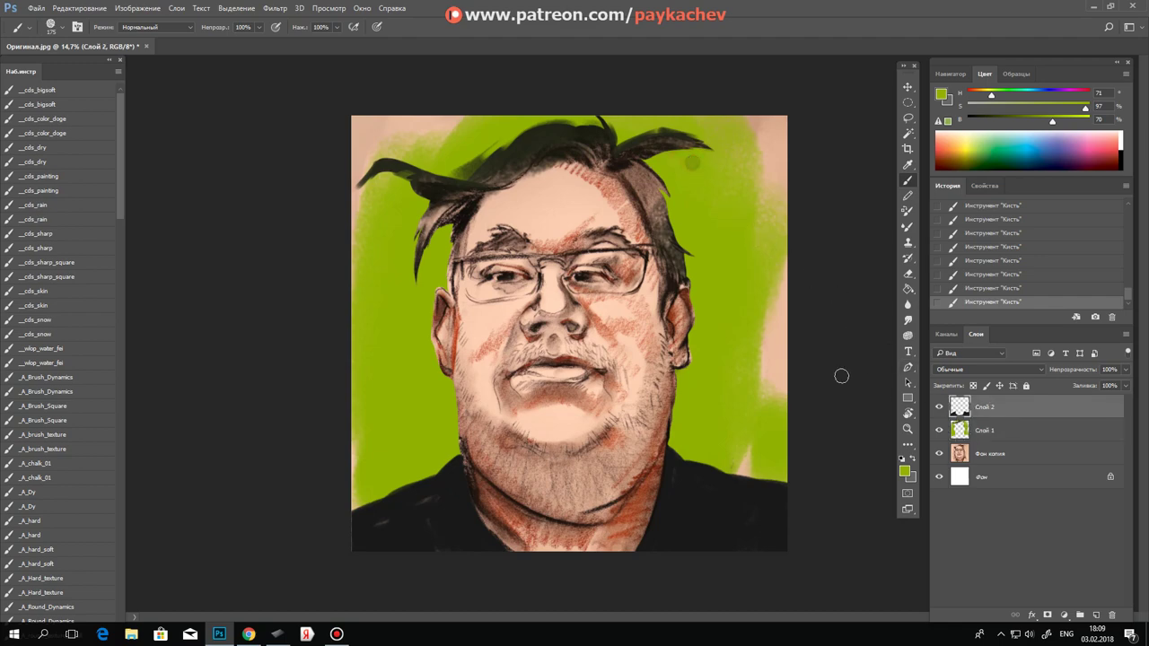
pyautogui.press('e')
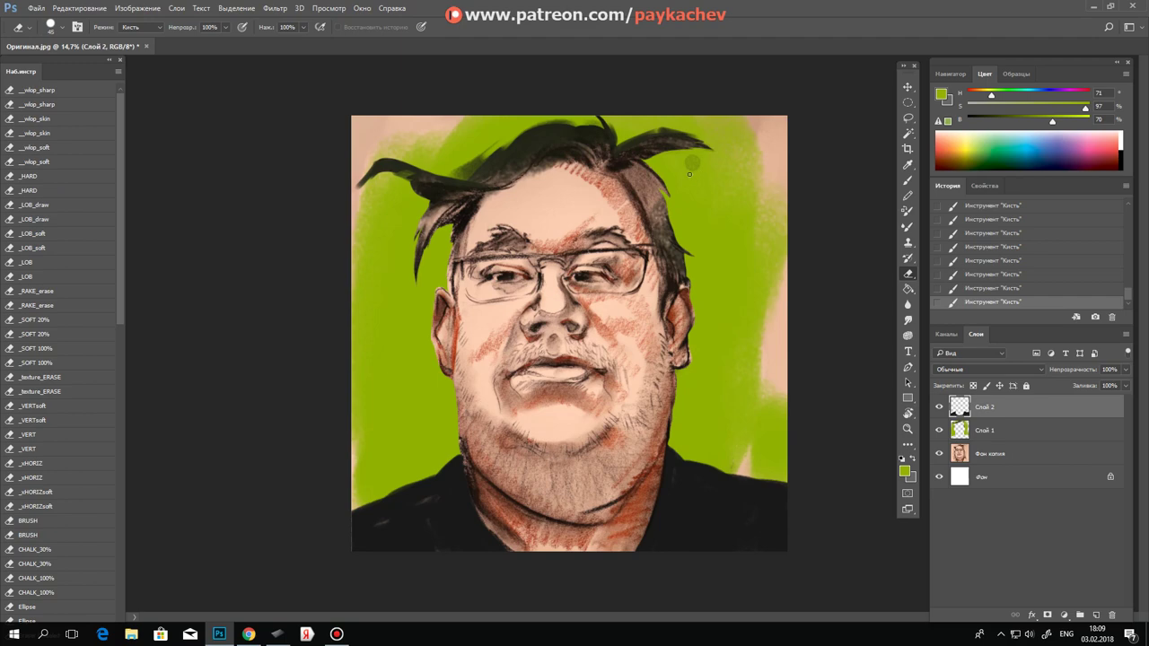
pyautogui.press(']')
pyautogui.press(']')
pyautogui.press(']')
pyautogui.click(709, 163)
# Step: Add a new empty layer, Слой 3, above Фон копия, with the foreground colour showing lime 93b205
pyautogui.click(997, 455)
pyautogui.click(1096, 614)
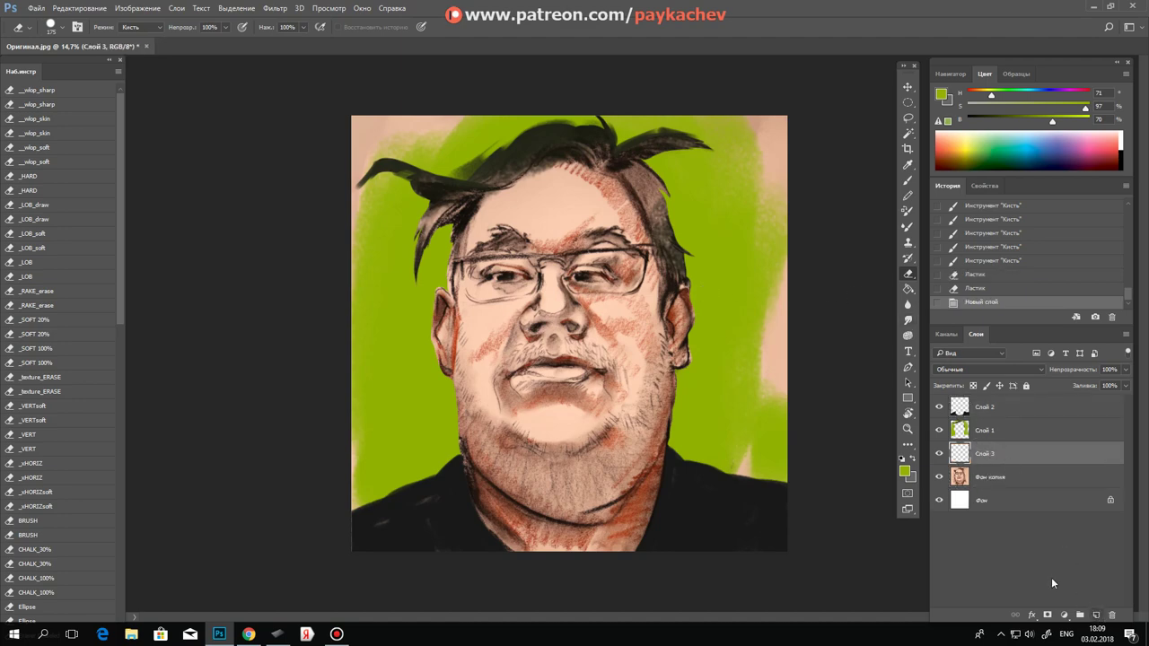
pyautogui.click(905, 471)
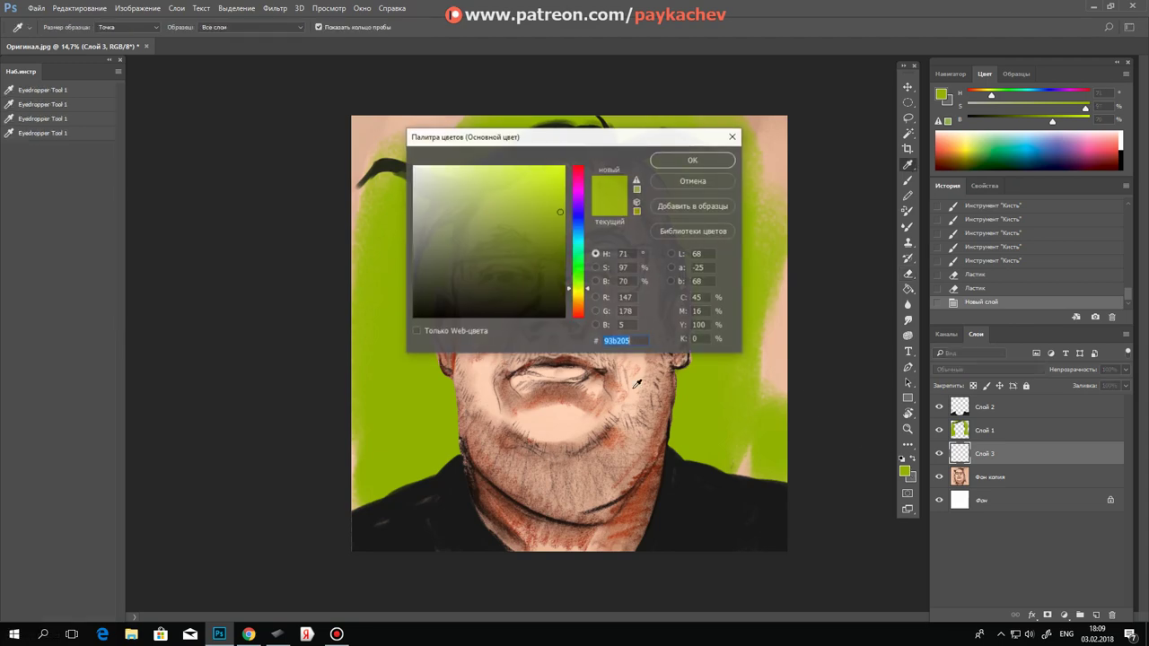
# Step: Sample a light skin tone from the face and lighten it to a pale cyan highlight colour
pyautogui.click(695, 180)
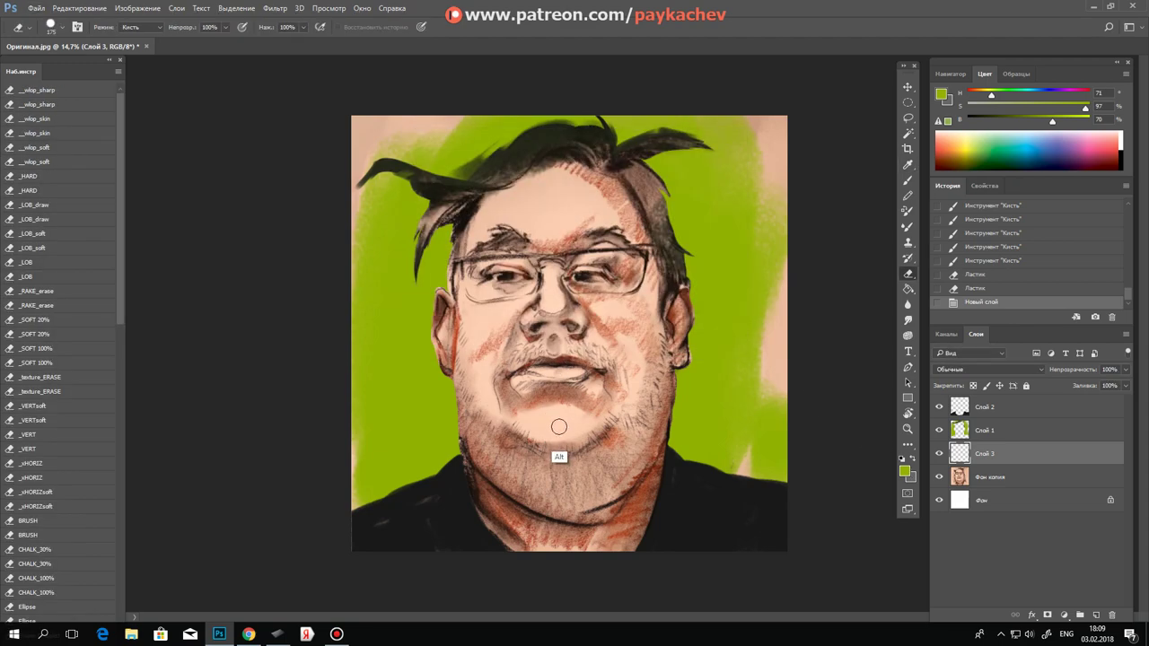
pyautogui.press('b')
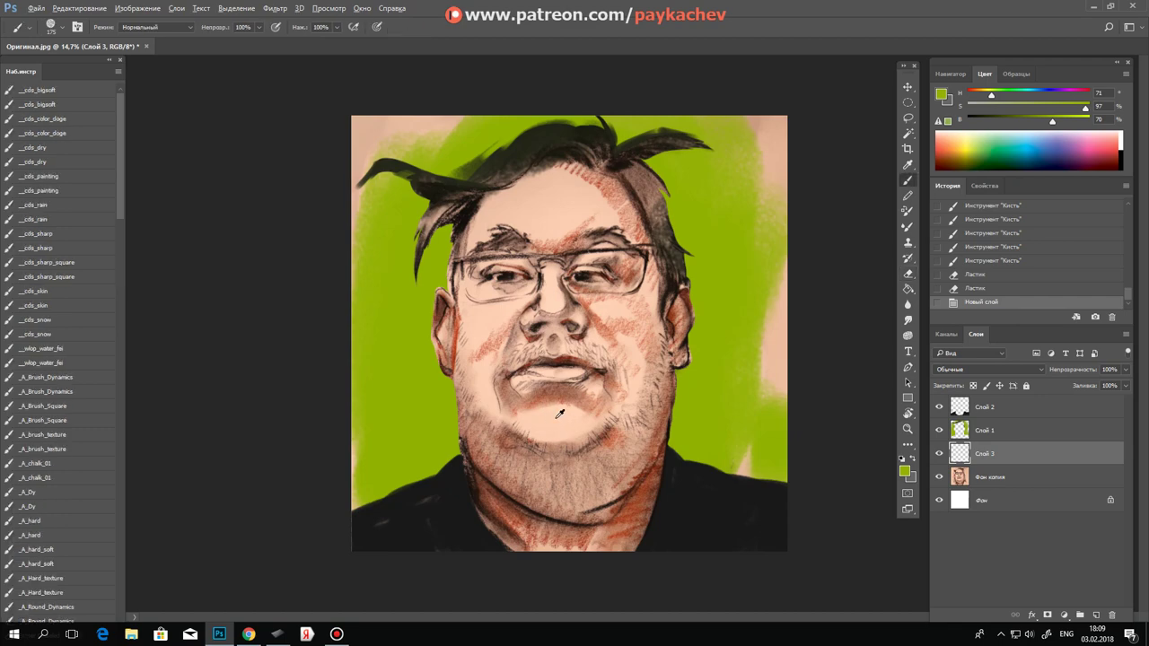
pyautogui.keyDown('alt'); pyautogui.click(549, 456); pyautogui.keyUp('alt')
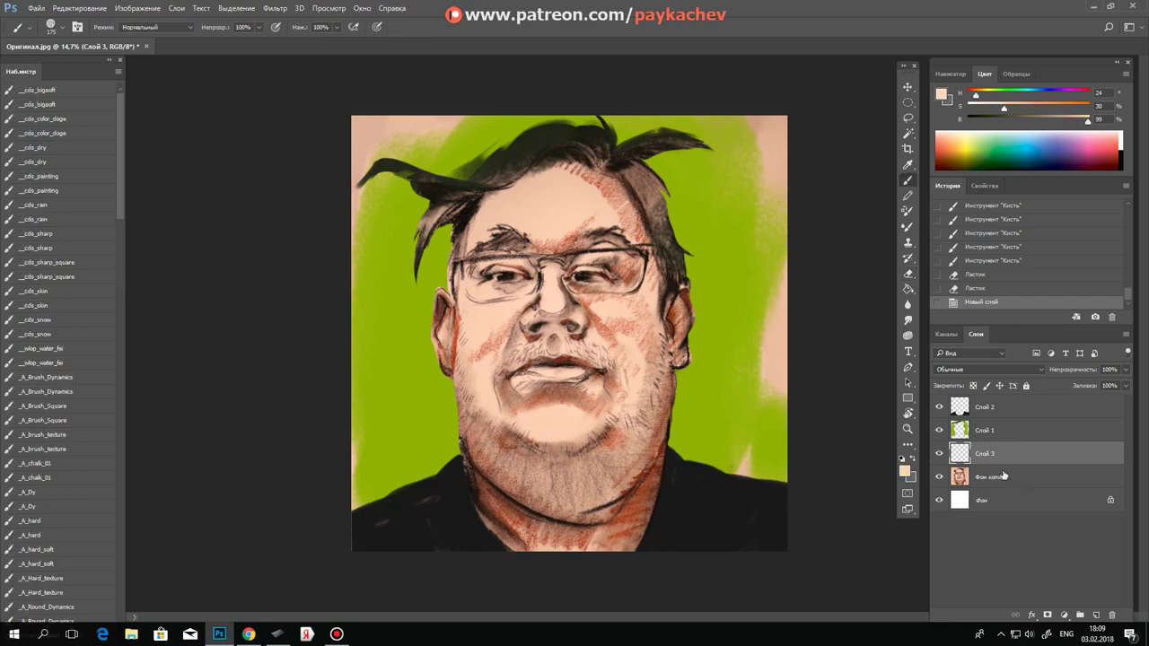
pyautogui.click(905, 470)
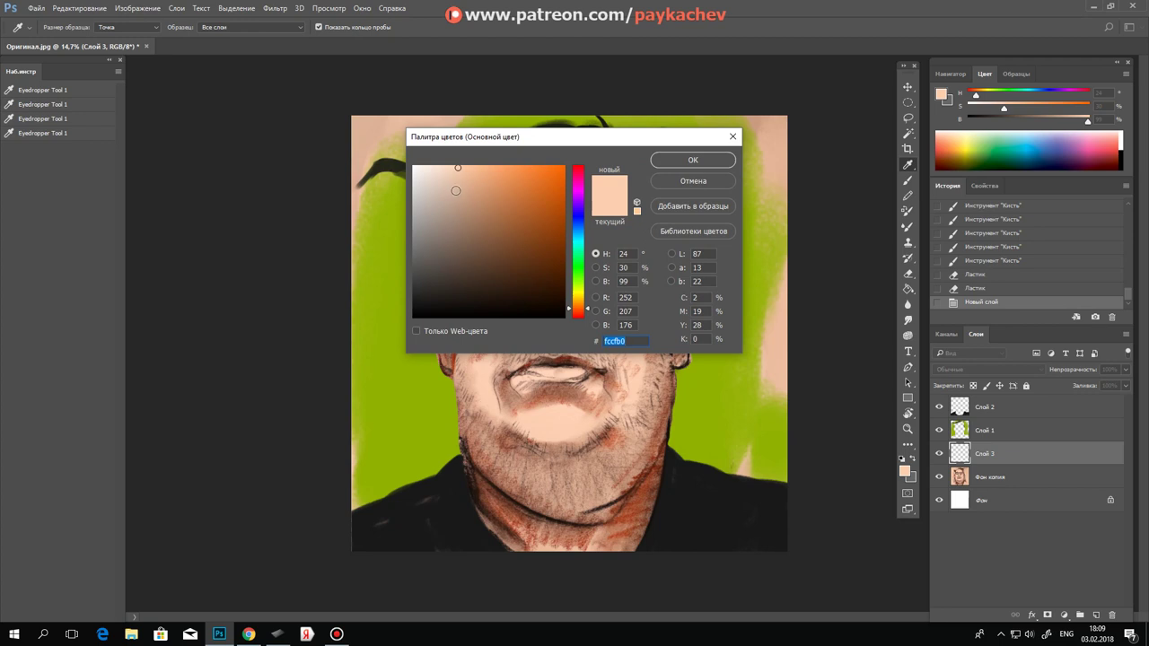
pyautogui.moveTo(444, 179); pyautogui.dragTo(428, 170)
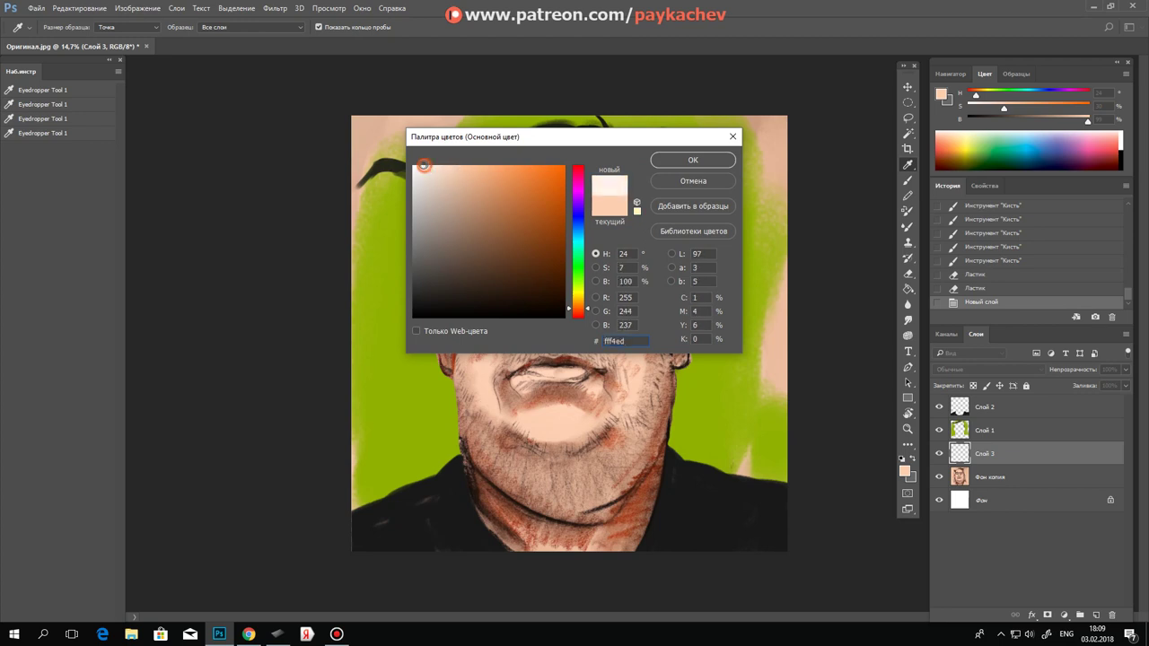
pyautogui.click(578, 255)
pyautogui.moveTo(579, 255); pyautogui.dragTo(577, 240)
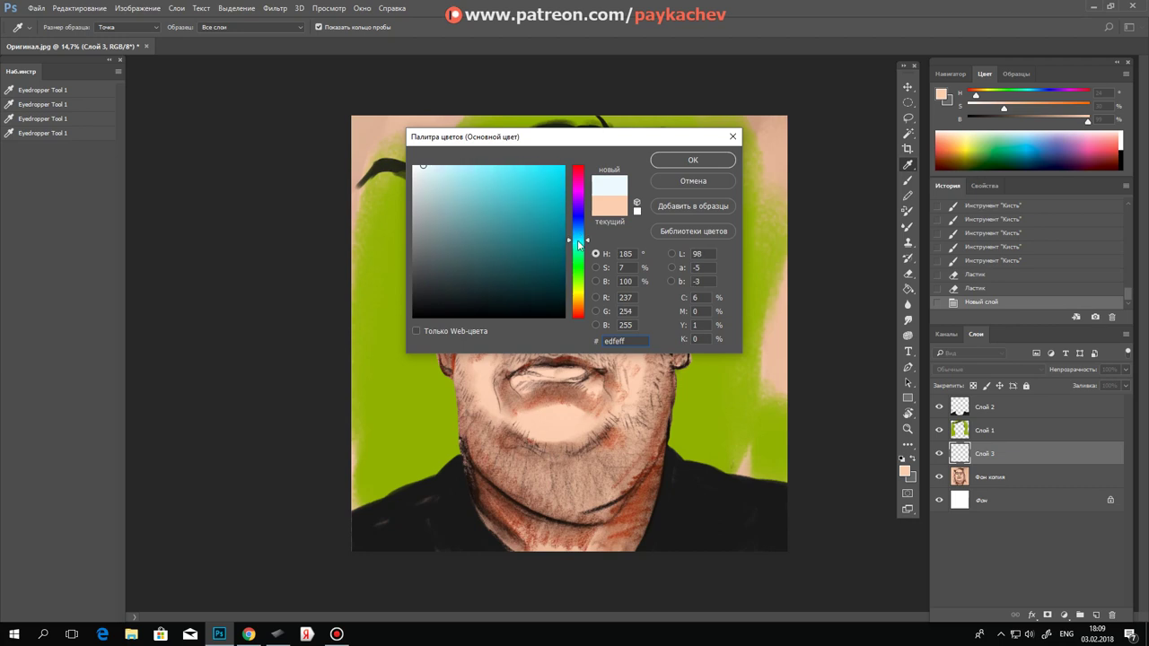
pyautogui.click(684, 161)
pyautogui.press('b')
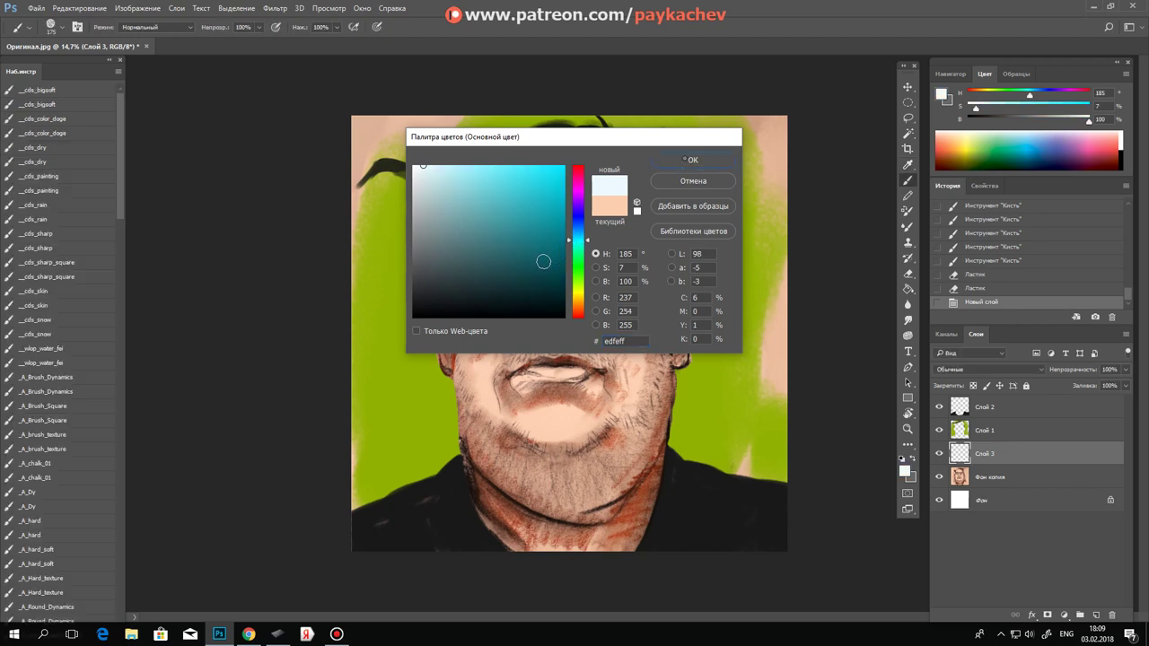
# Step: Paint pale highlight strokes near the top right, undoing a trial nose-bridge stroke
pyautogui.moveTo(703, 161); pyautogui.dragTo(685, 166)
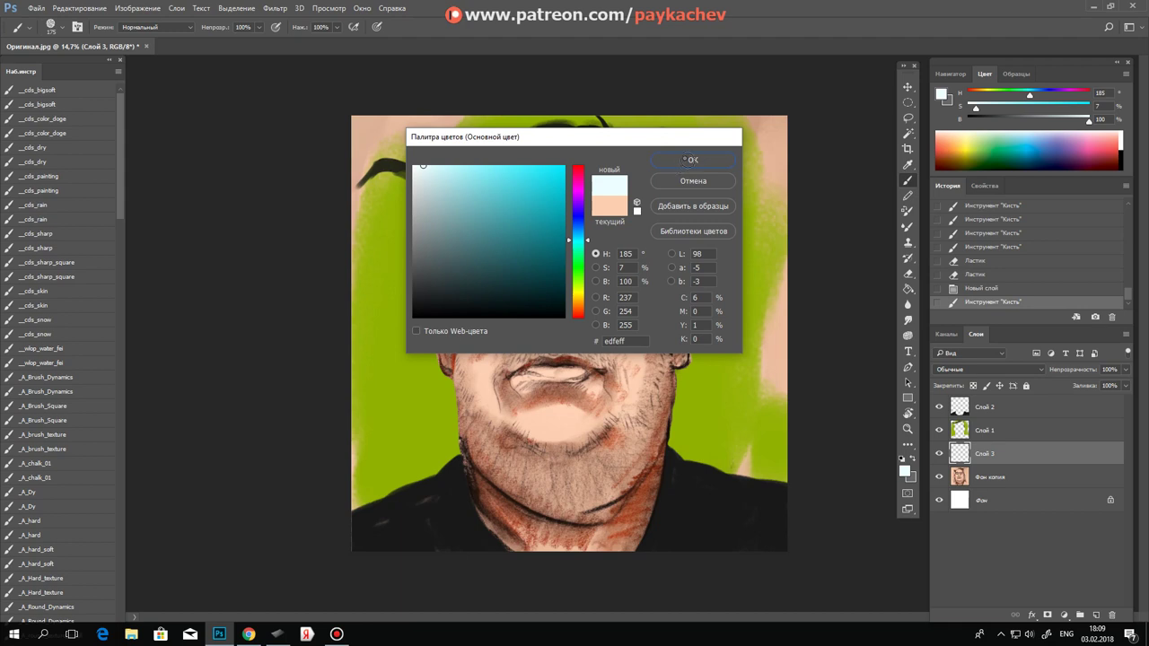
pyautogui.click(687, 160)
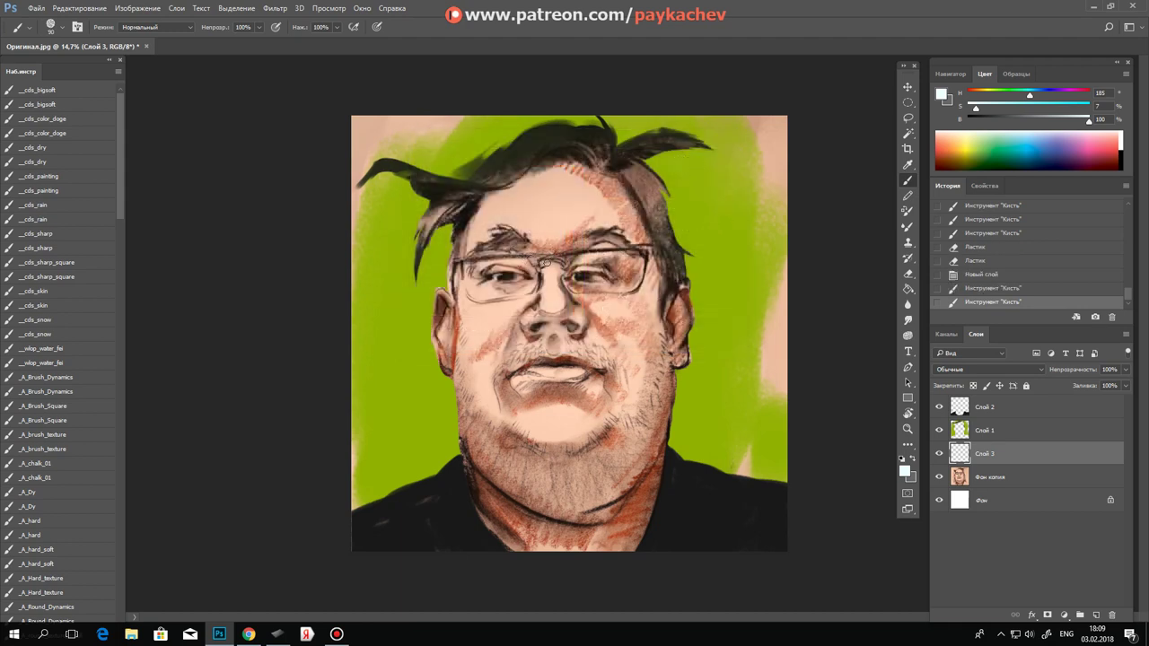
pyautogui.moveTo(546, 298); pyautogui.dragTo(558, 290)
pyautogui.hotkey('ctrl', 'z')
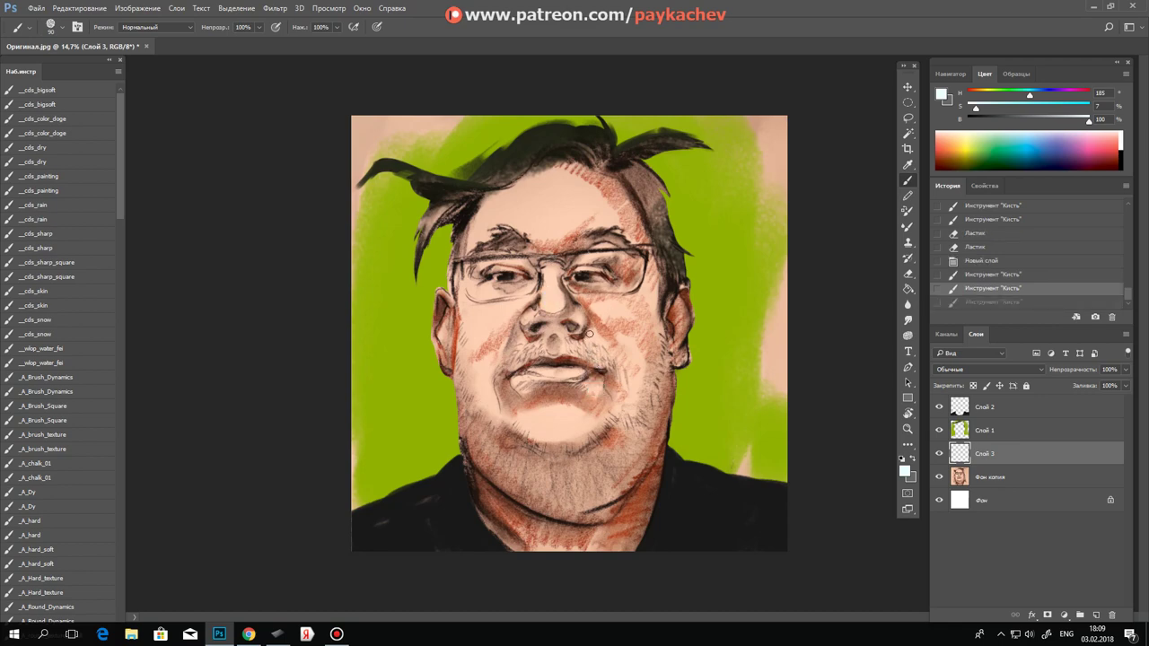
# Step: Push the nose-bridge skin tone to near white and highlight the nose and lower lip
pyautogui.keyDown('alt'); pyautogui.click(548, 293); pyautogui.keyUp('alt')
pyautogui.click(906, 472)
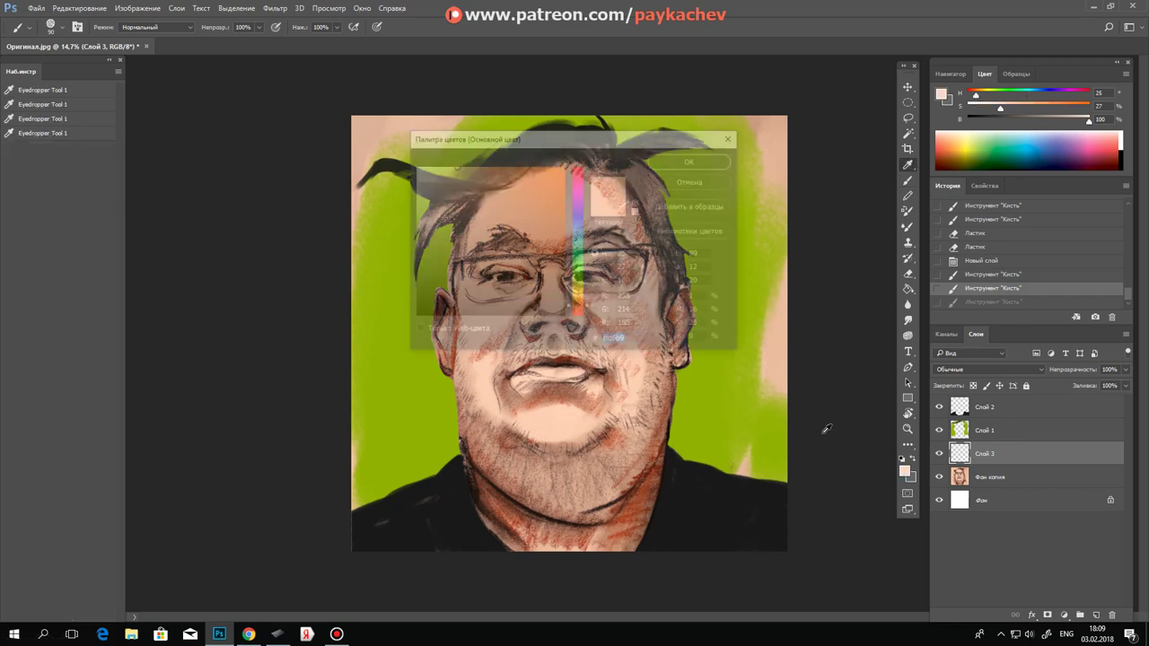
pyautogui.moveTo(452, 181); pyautogui.dragTo(418, 165)
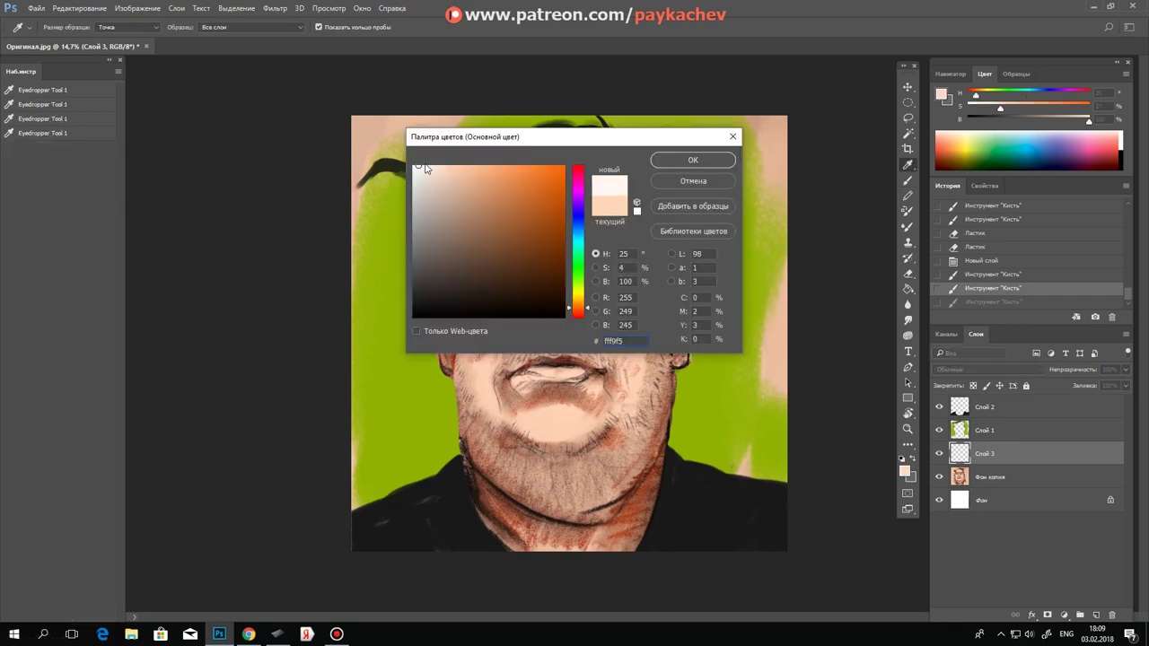
pyautogui.click(702, 161)
pyautogui.press('b')
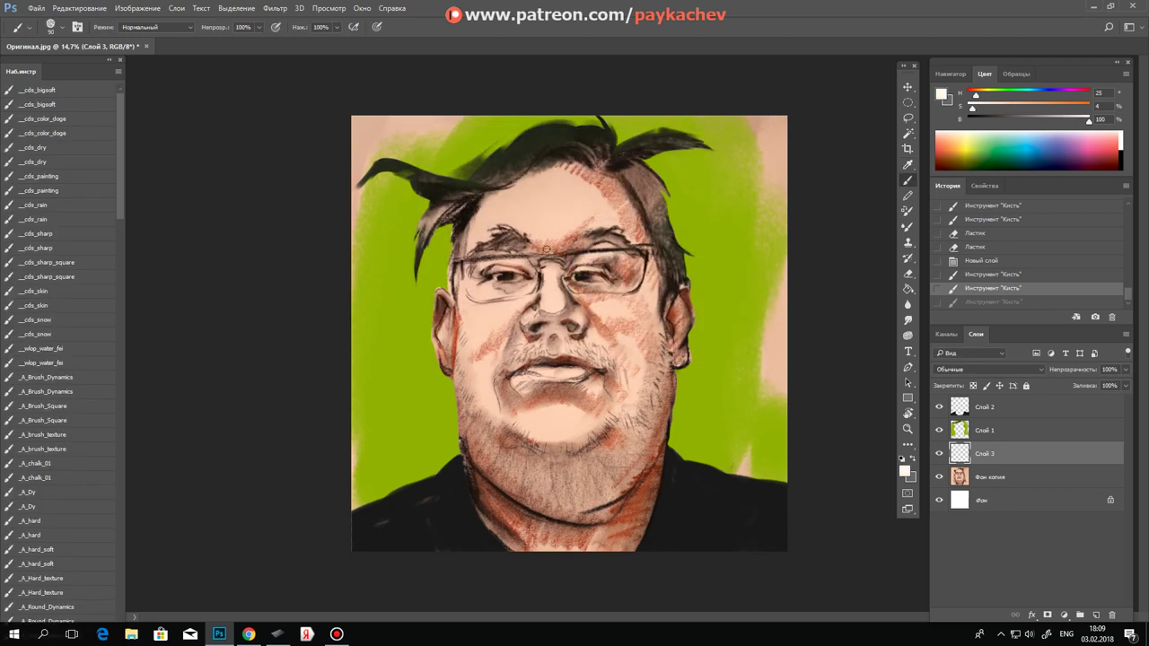
pyautogui.moveTo(547, 290); pyautogui.dragTo(547, 295)
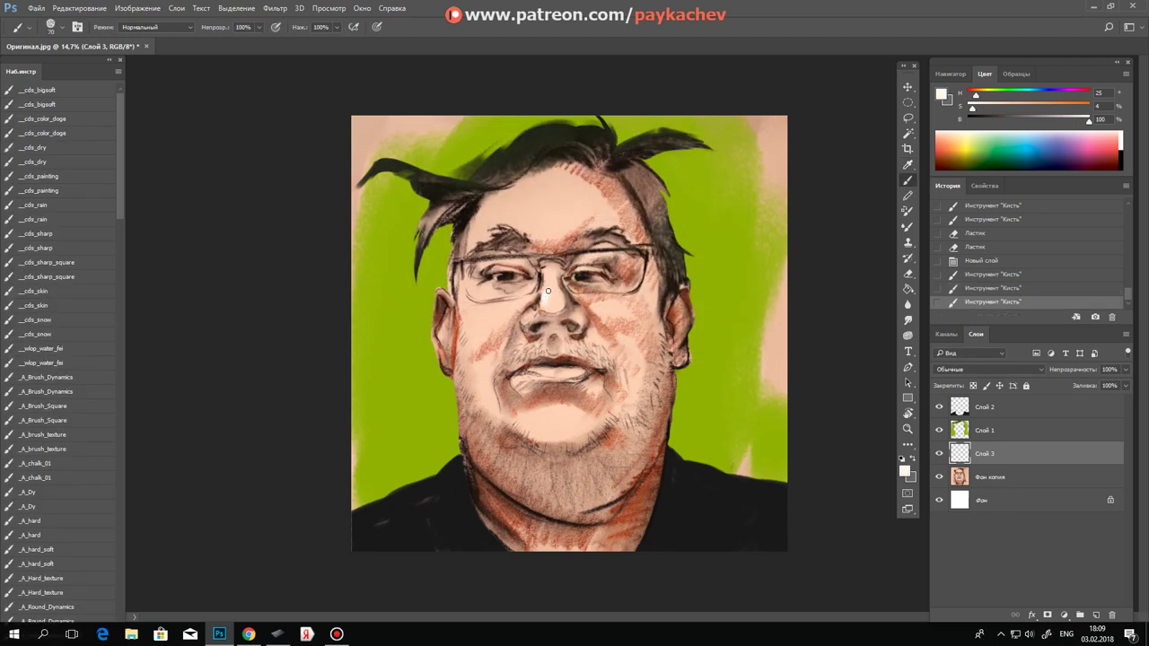
pyautogui.moveTo(539, 372); pyautogui.dragTo(578, 374)
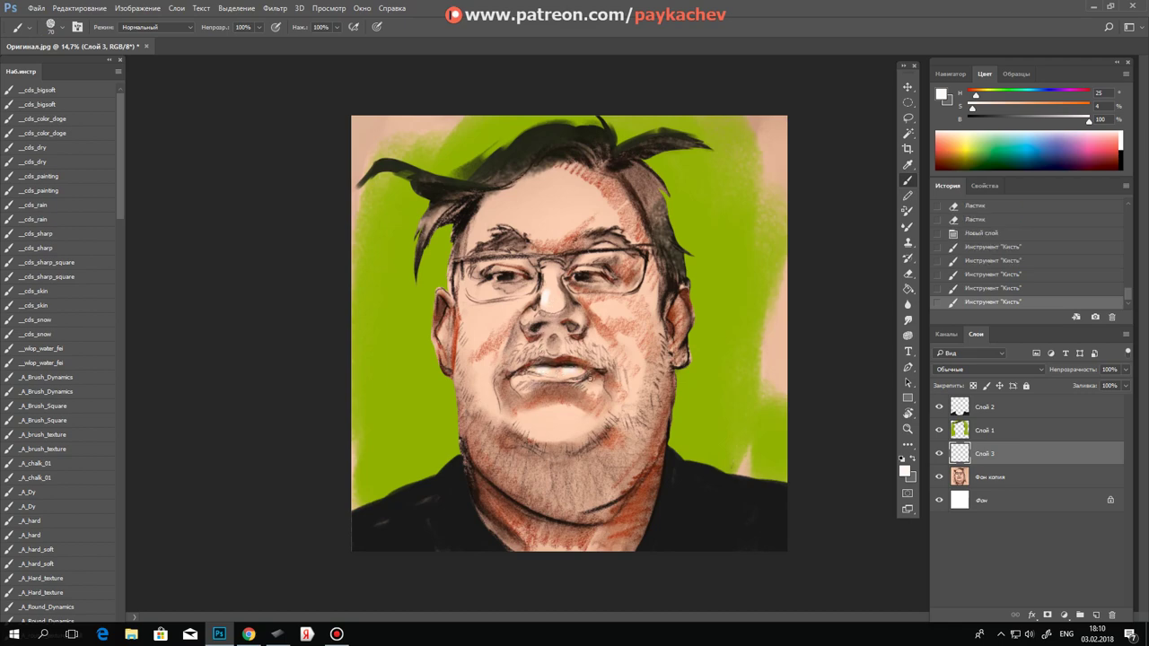
# Step: Undo the extra nose strokes and paint a small highlight with a different brush preset
pyautogui.press('z')
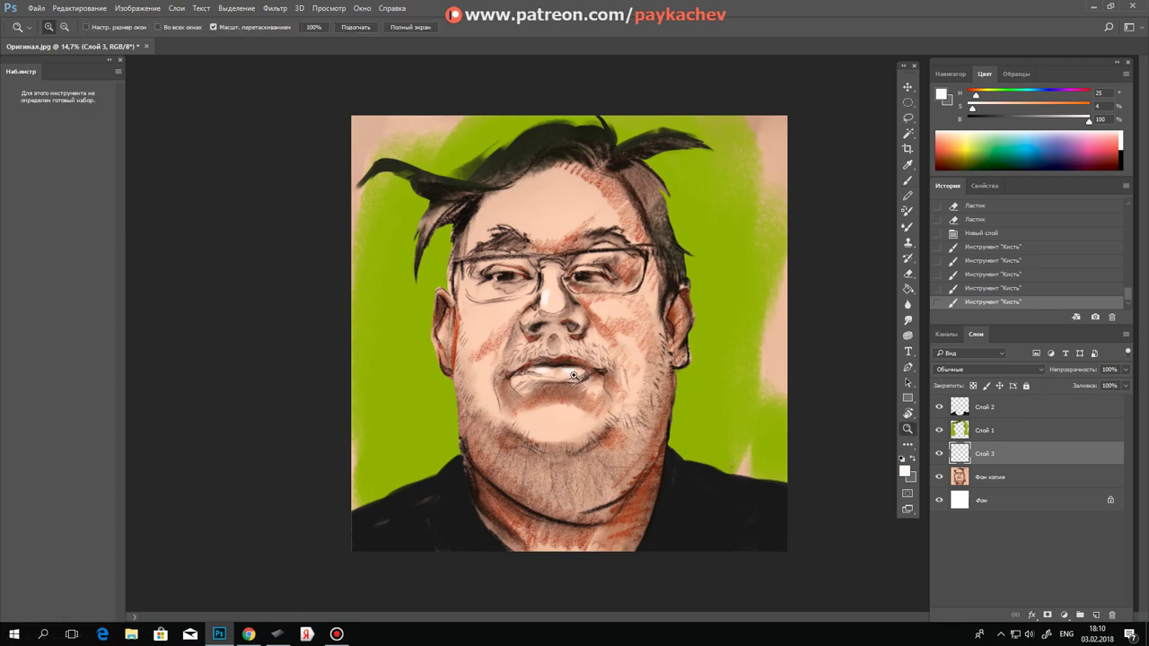
pyautogui.press('b')
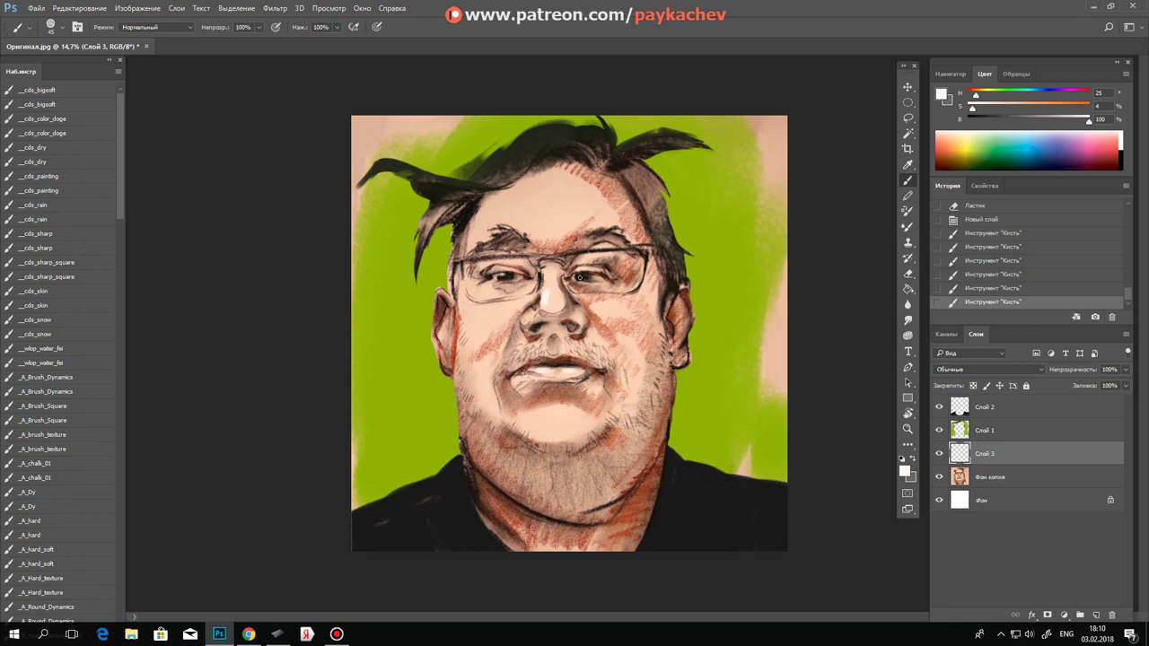
pyautogui.click(556, 302)
pyautogui.hotkey('ctrl', 'z')
pyautogui.hotkey('ctrl', 'alt', 'z')
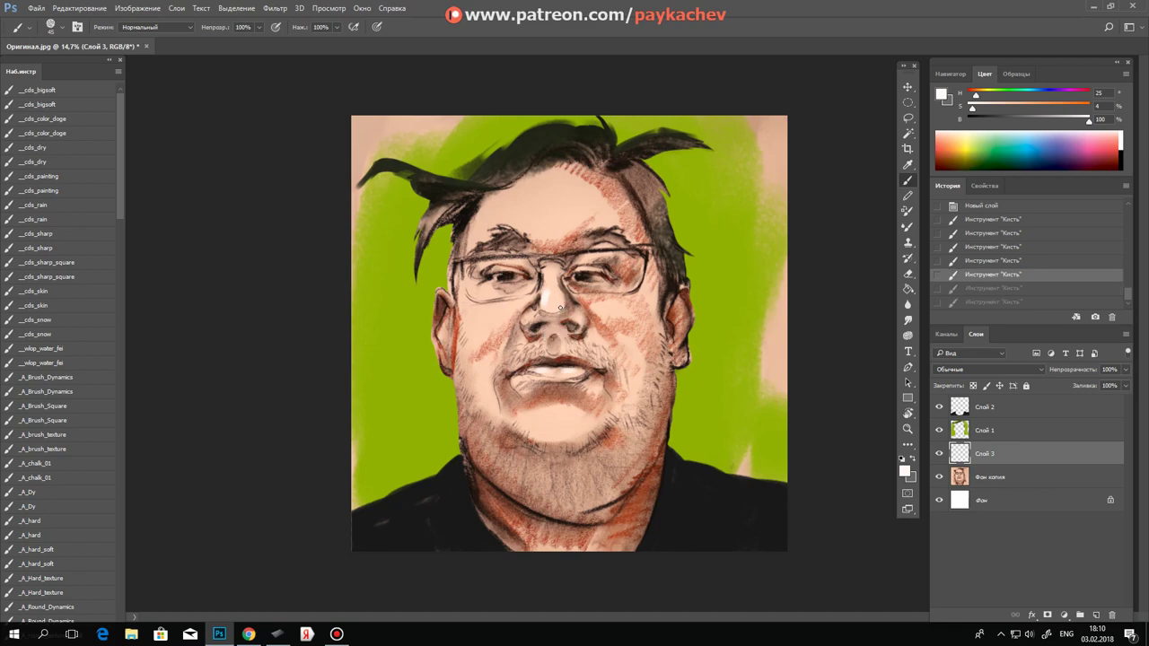
pyautogui.rightClick(578, 316)
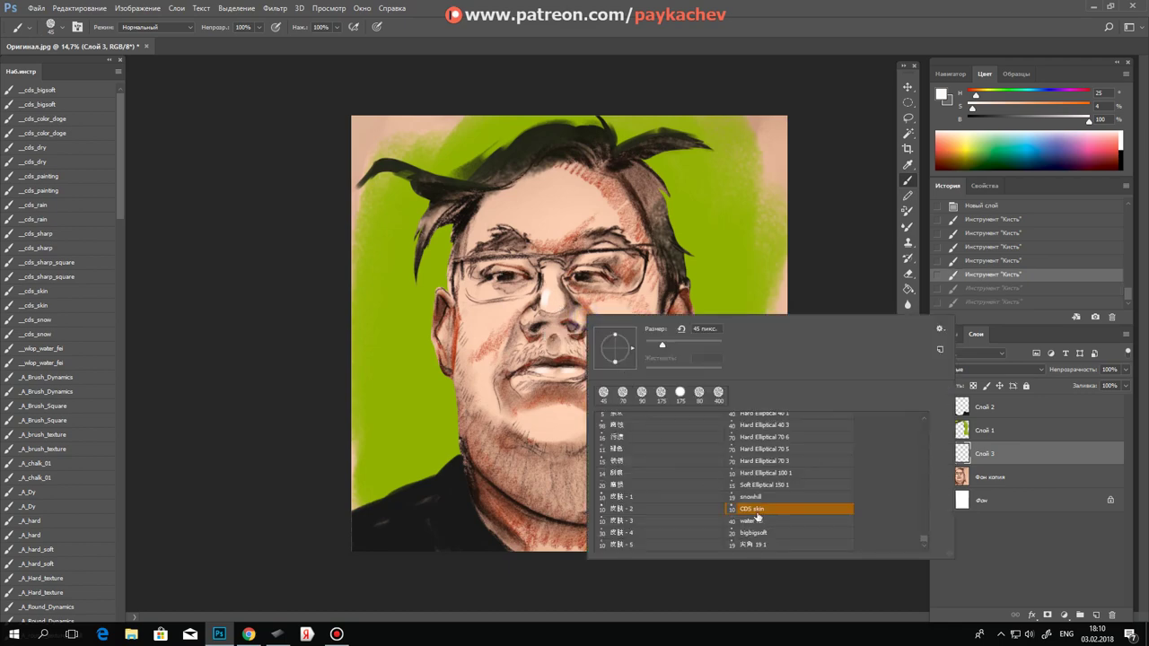
pyautogui.click(763, 545)
pyautogui.click(642, 303)
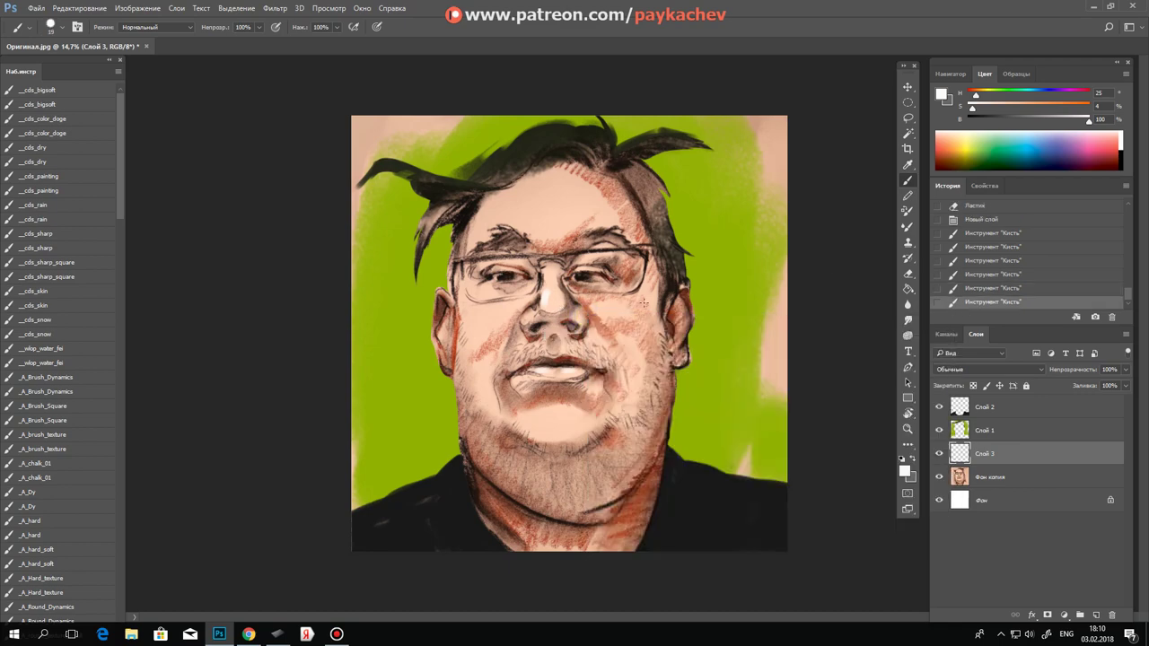
# Step: Paint a white highlight on the eye, undoing and repainting it once
pyautogui.scroll(3, 605, 318)
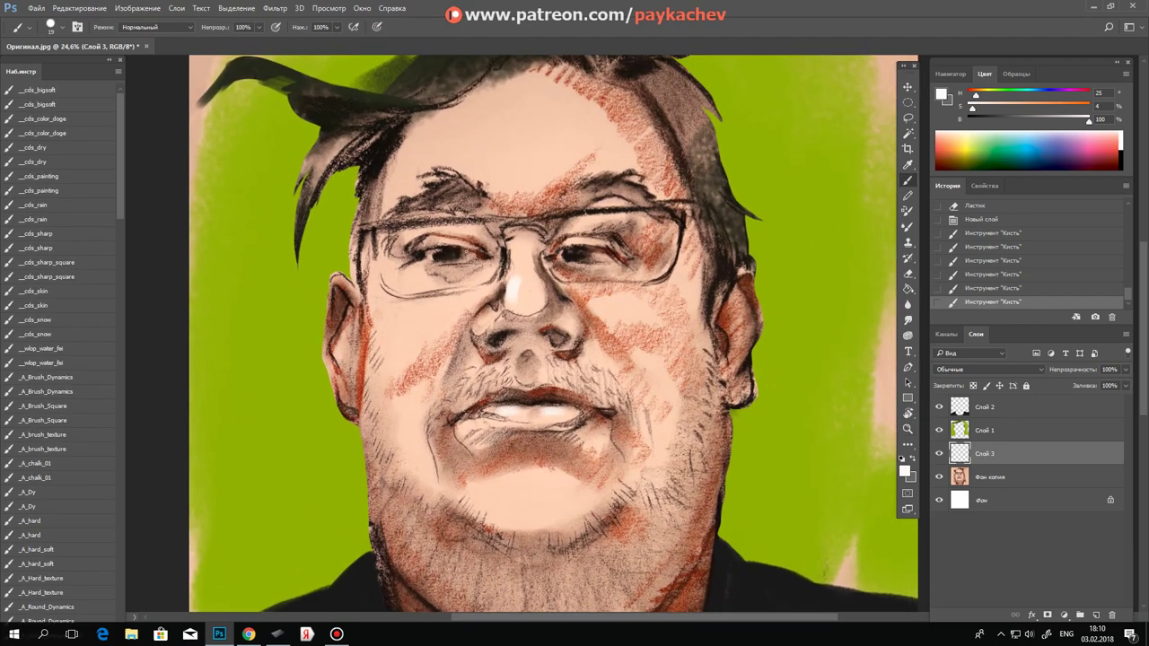
pyautogui.click(438, 252)
pyautogui.click(438, 251)
pyautogui.hotkey('ctrl', 'alt', 'z')
pyautogui.hotkey('ctrl', 'alt', 'z')
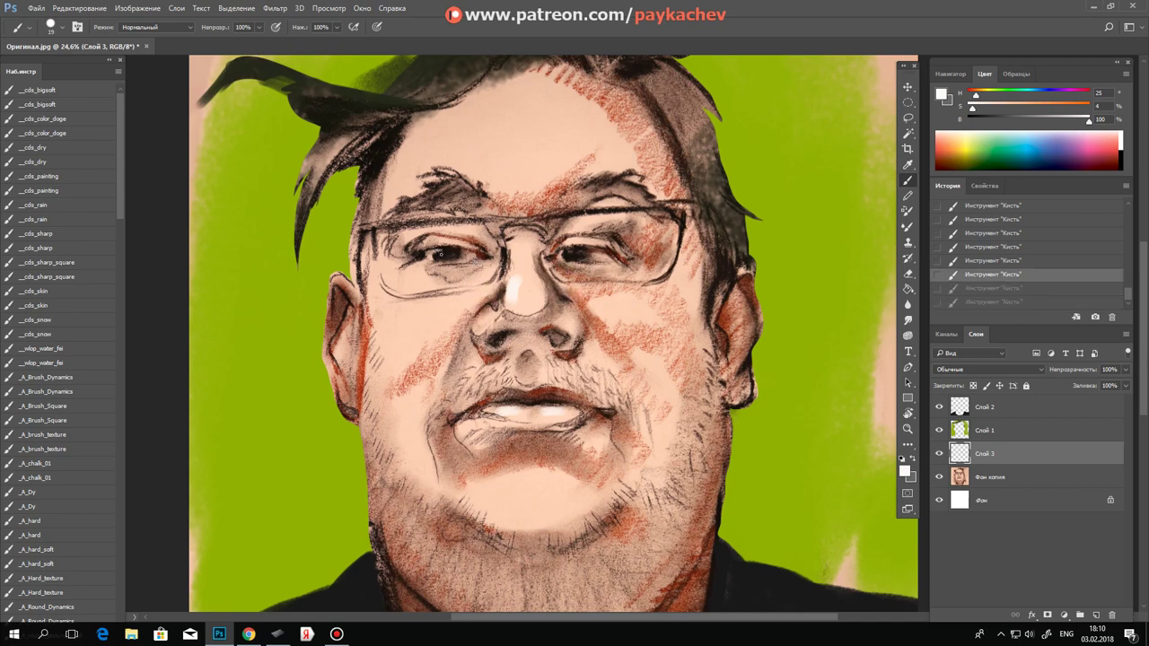
pyautogui.click(438, 251)
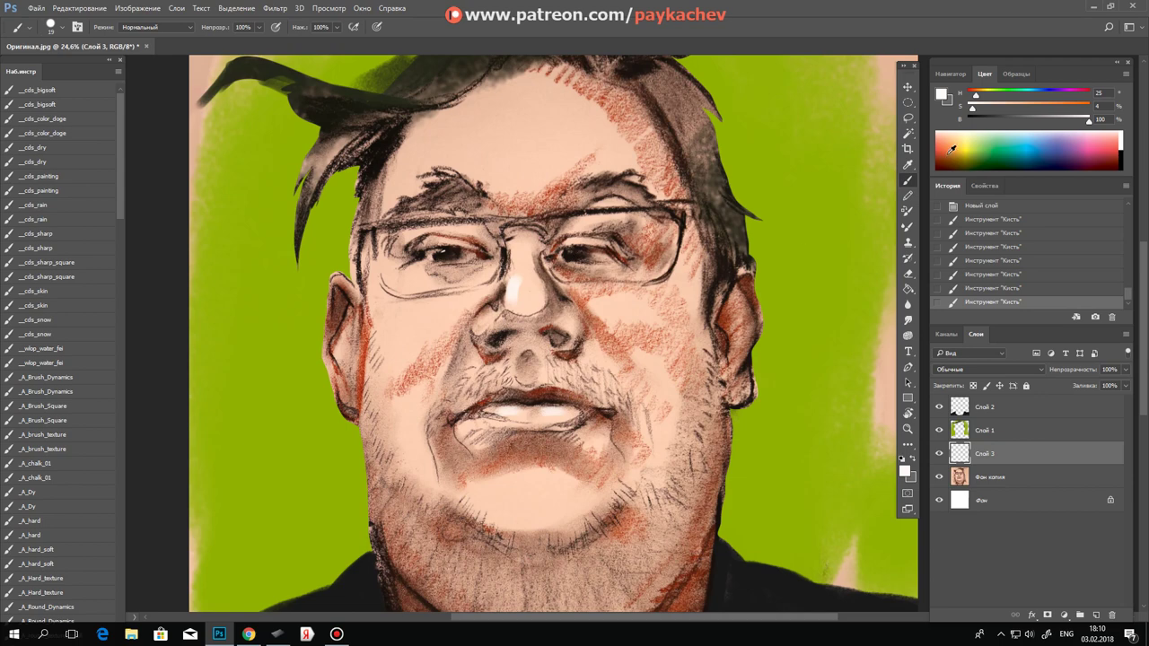
pyautogui.click(908, 118)
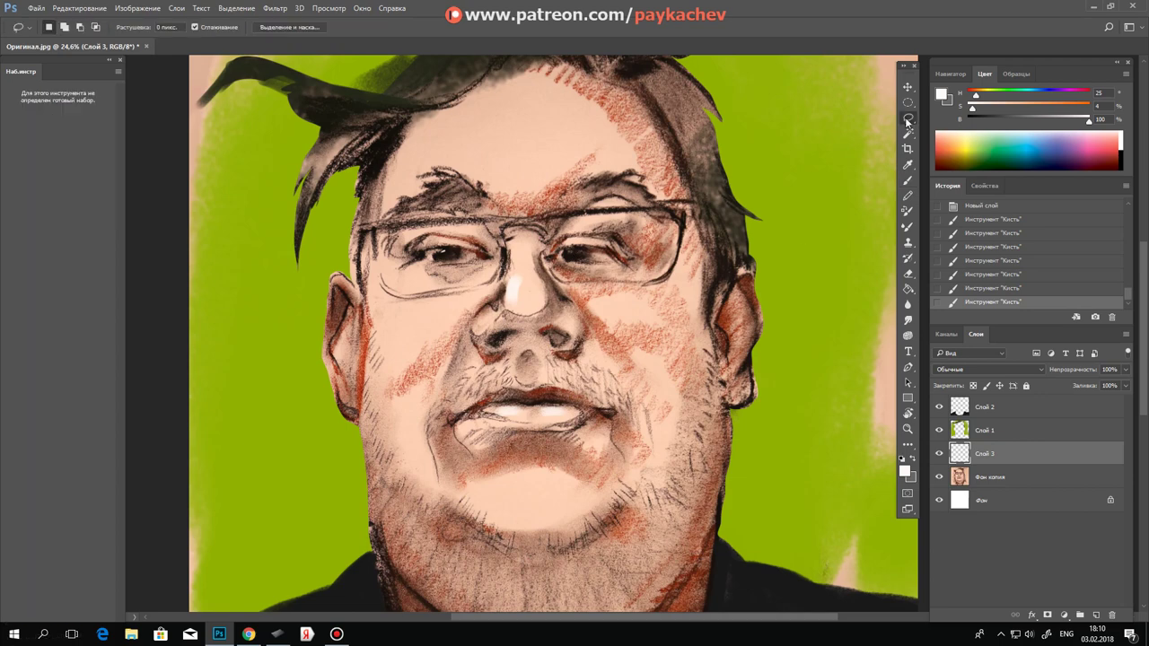
# Step: Lasso the right eye on Фон копия and nudge it slightly right
pyautogui.click(1005, 473)
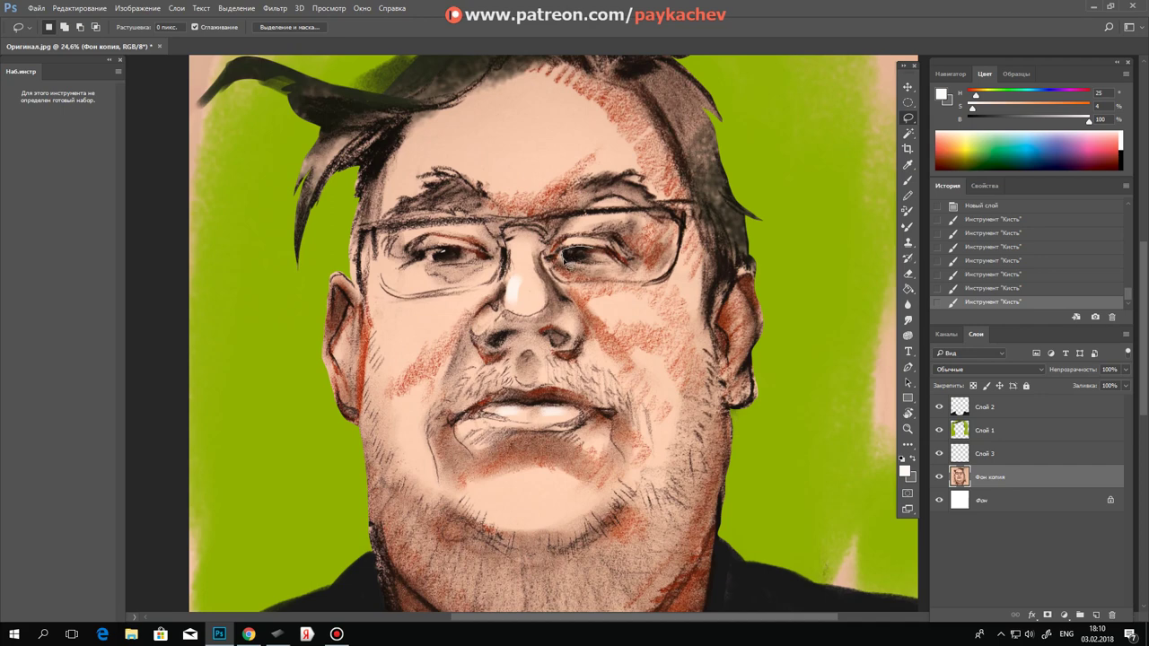
pyautogui.moveTo(596, 257); pyautogui.dragTo(594, 261)
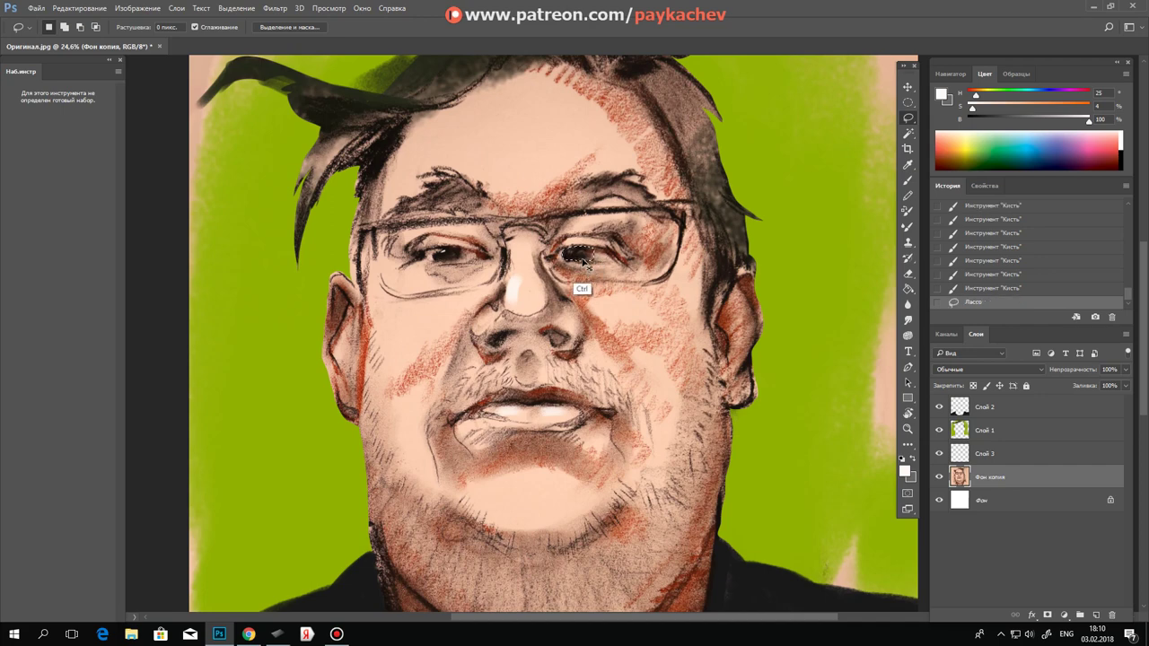
pyautogui.moveTo(583, 259); pyautogui.dragTo(590, 259)
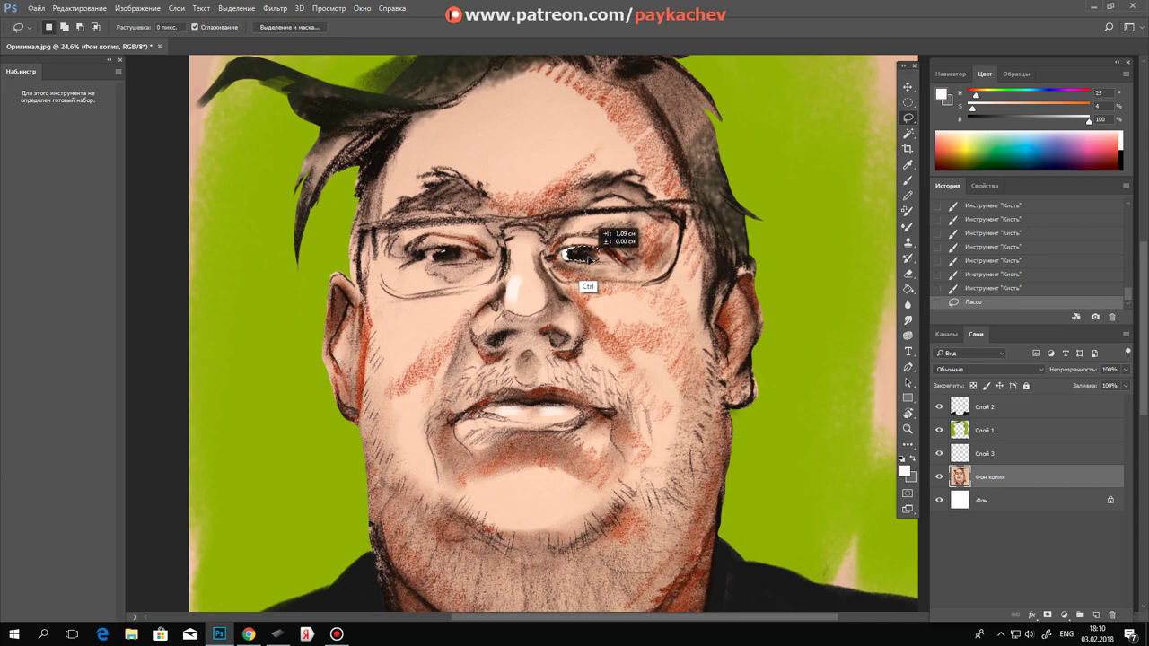
pyautogui.moveTo(591, 259); pyautogui.dragTo(593, 258)
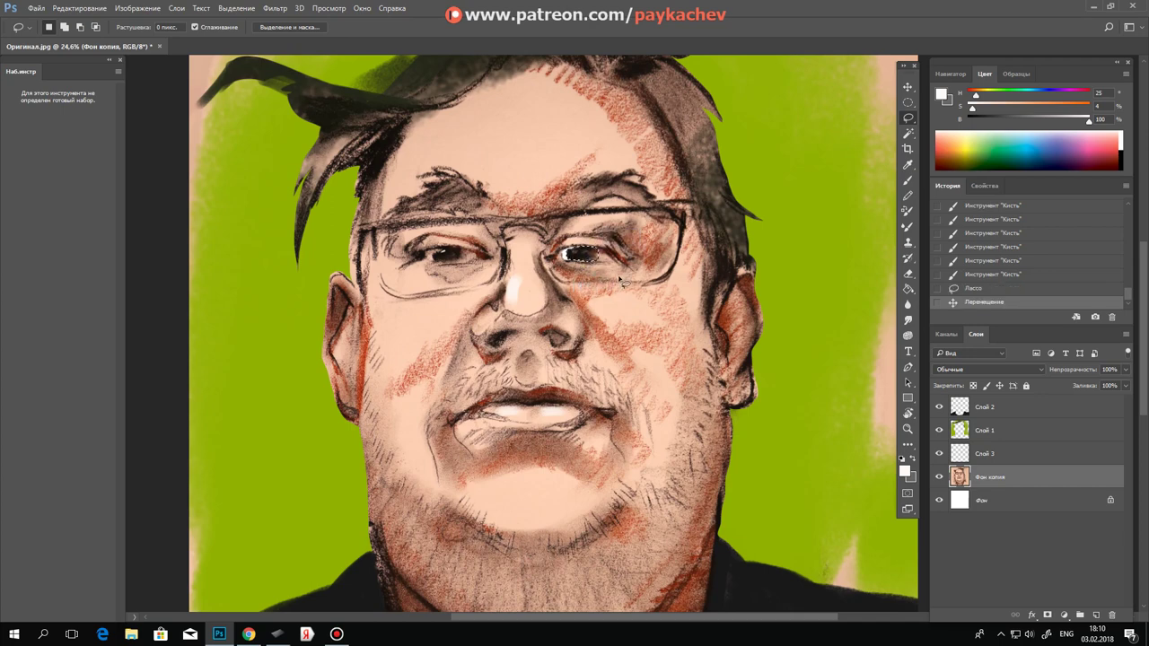
# Step: Rotate the selected eye about 3°, apply the transform, and deselect
pyautogui.hotkey('ctrl', 't')
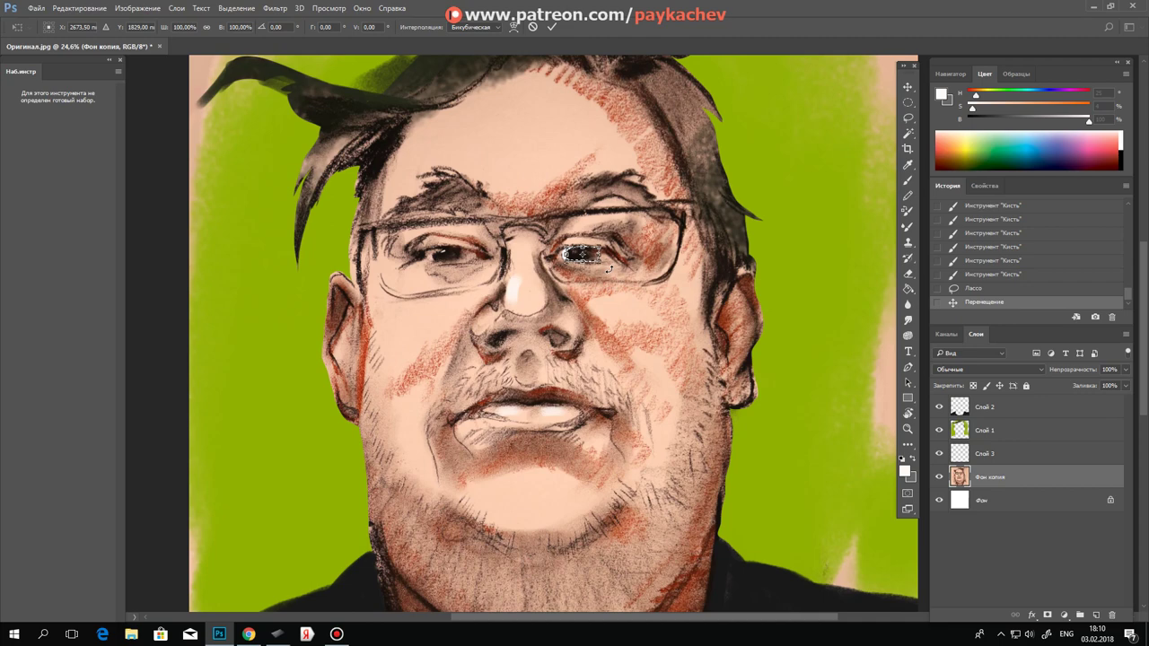
pyautogui.rightClick(608, 269)
pyautogui.click(626, 255)
pyautogui.moveTo(614, 269); pyautogui.dragTo(610, 268)
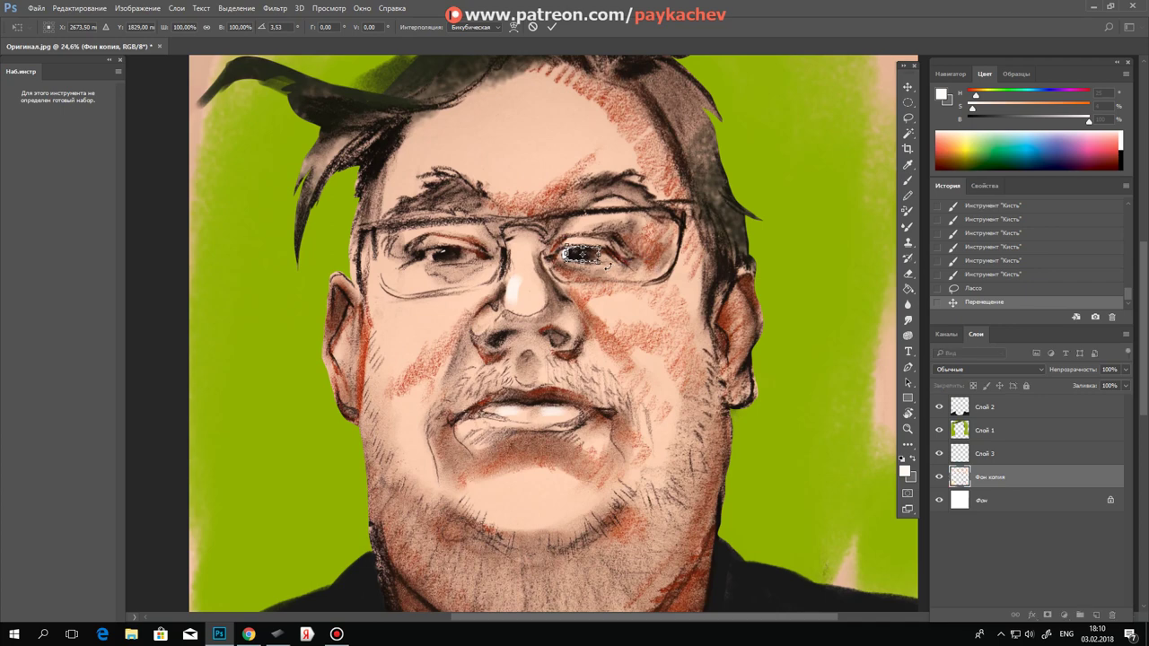
pyautogui.press('Return')
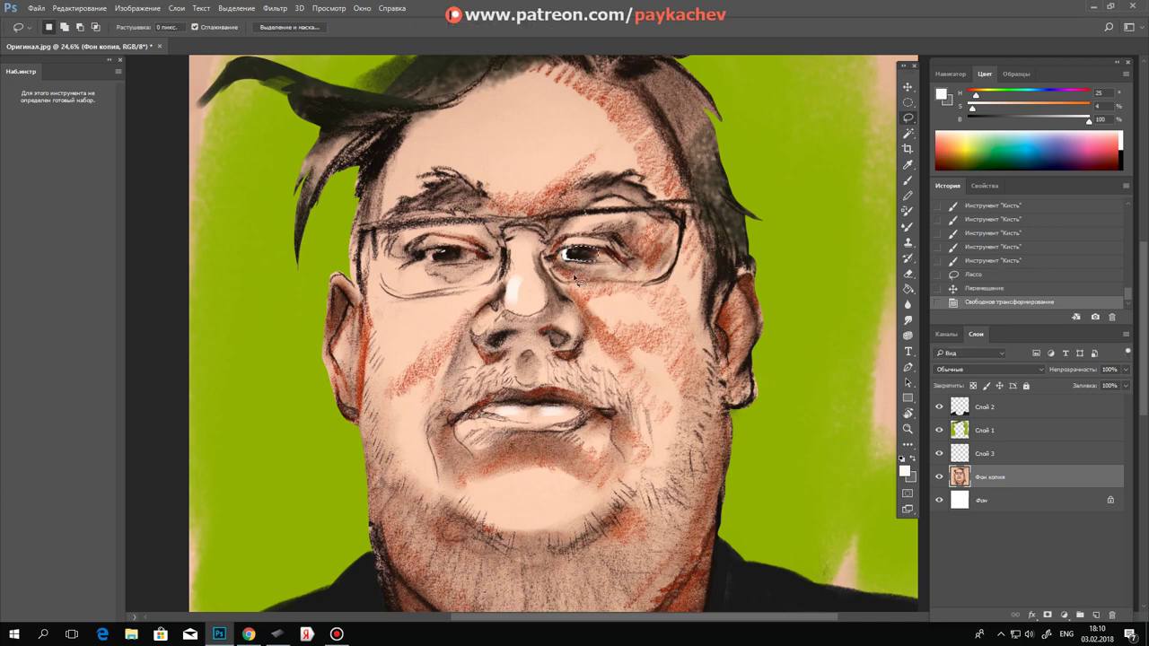
pyautogui.hotkey('ctrl', 'd')
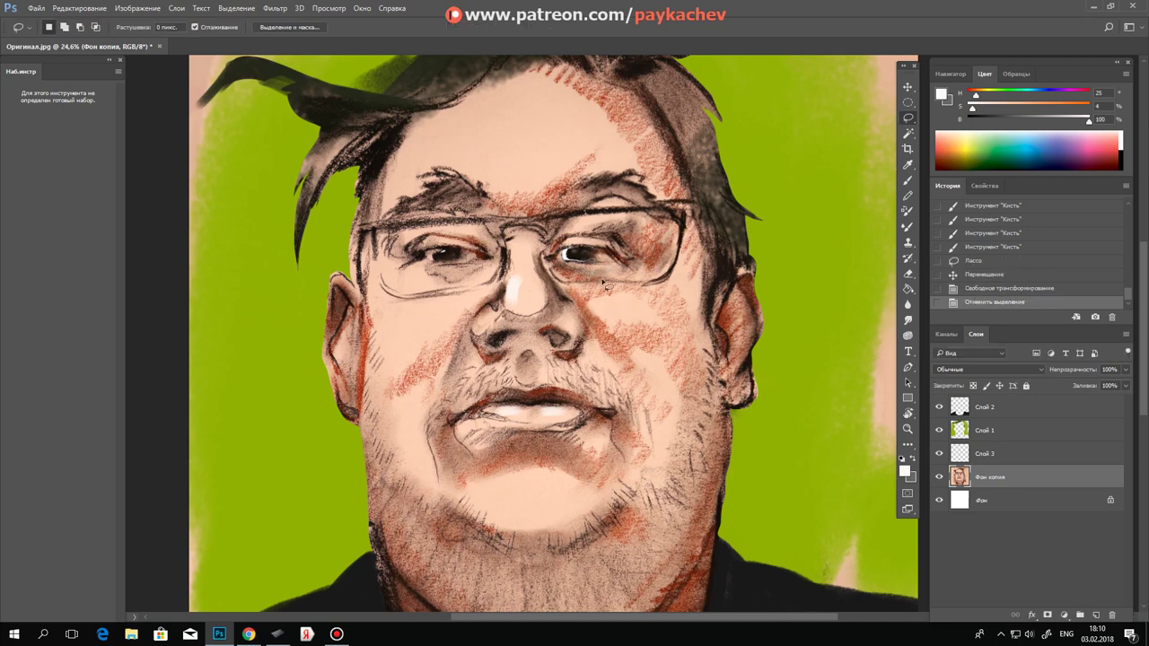
# Step: Sample light skin tones and paint them over part of the white eye highlight
pyautogui.press('b')
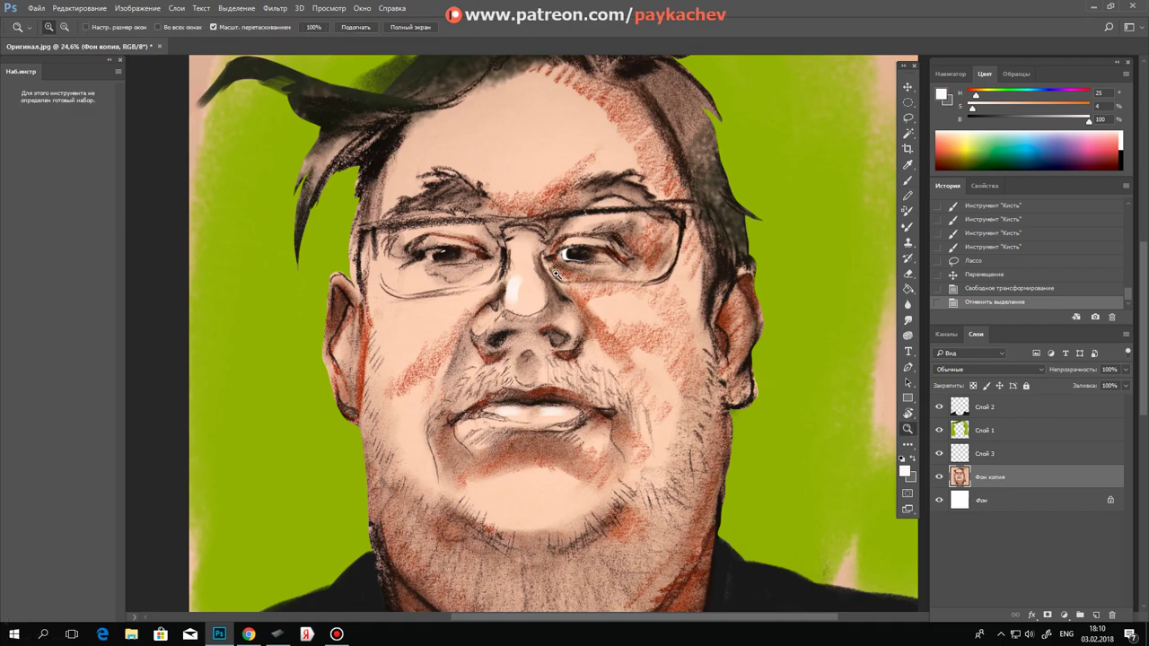
pyautogui.scroll(3, 574, 257)
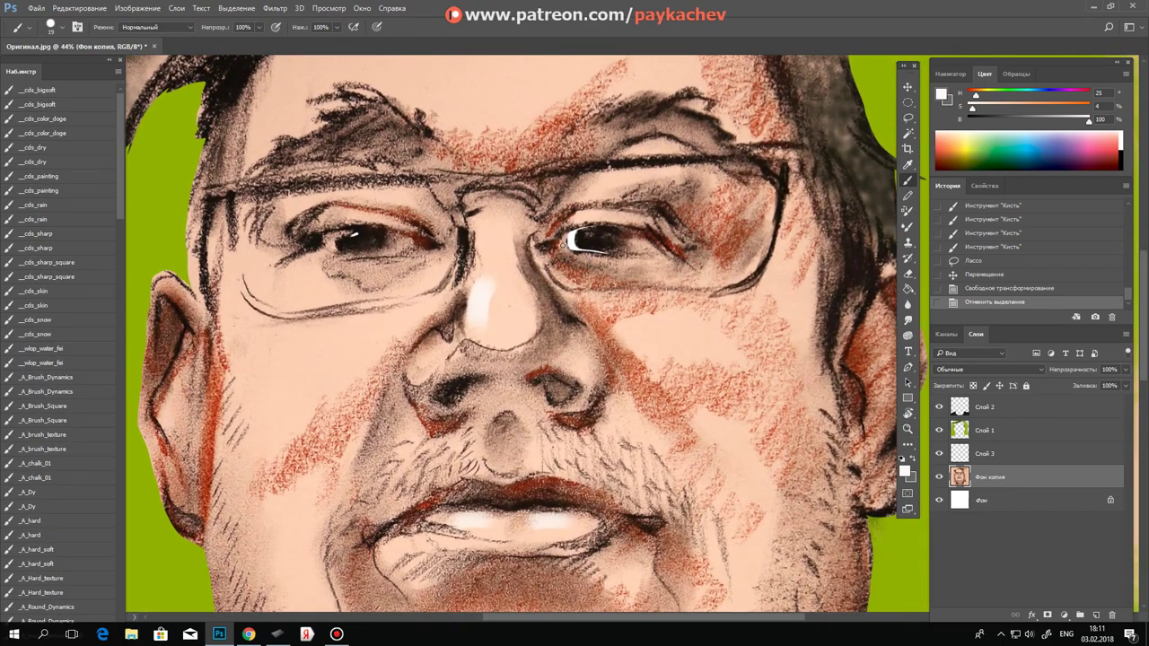
pyautogui.keyDown('alt'); pyautogui.click(565, 276); pyautogui.keyUp('alt')
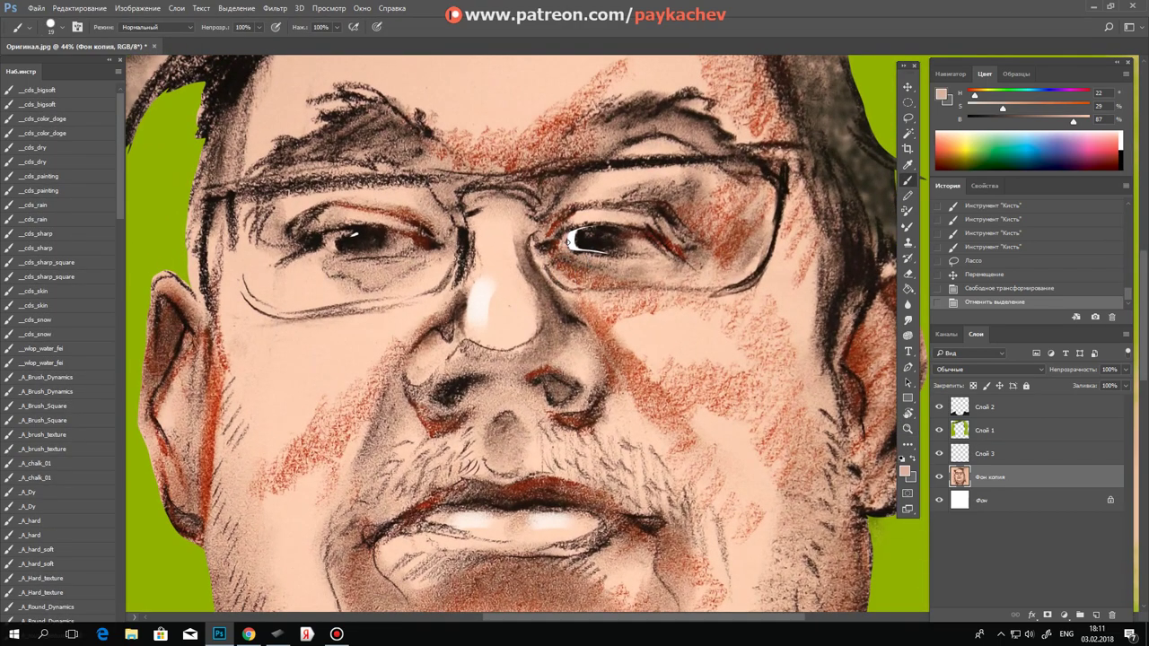
pyautogui.rightClick(584, 255)
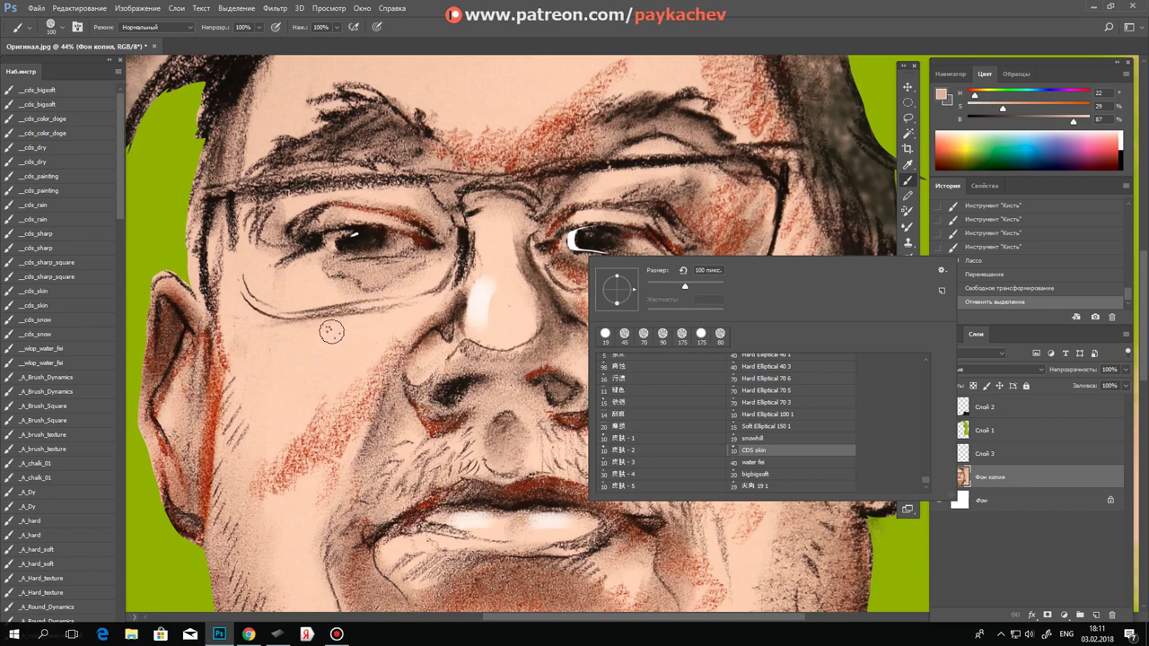
pyautogui.press('alt')
pyautogui.keyDown('alt'); pyautogui.click(338, 335); pyautogui.keyUp('alt')
pyautogui.moveTo(608, 244); pyautogui.dragTo(580, 241)
pyautogui.click(567, 240)
pyautogui.click(567, 239)
# Step: Paint darker skin over the highlight, undo the excess strokes, and lasso around the eye highlight
pyautogui.keyDown('alt'); pyautogui.click(634, 270); pyautogui.keyUp('alt')
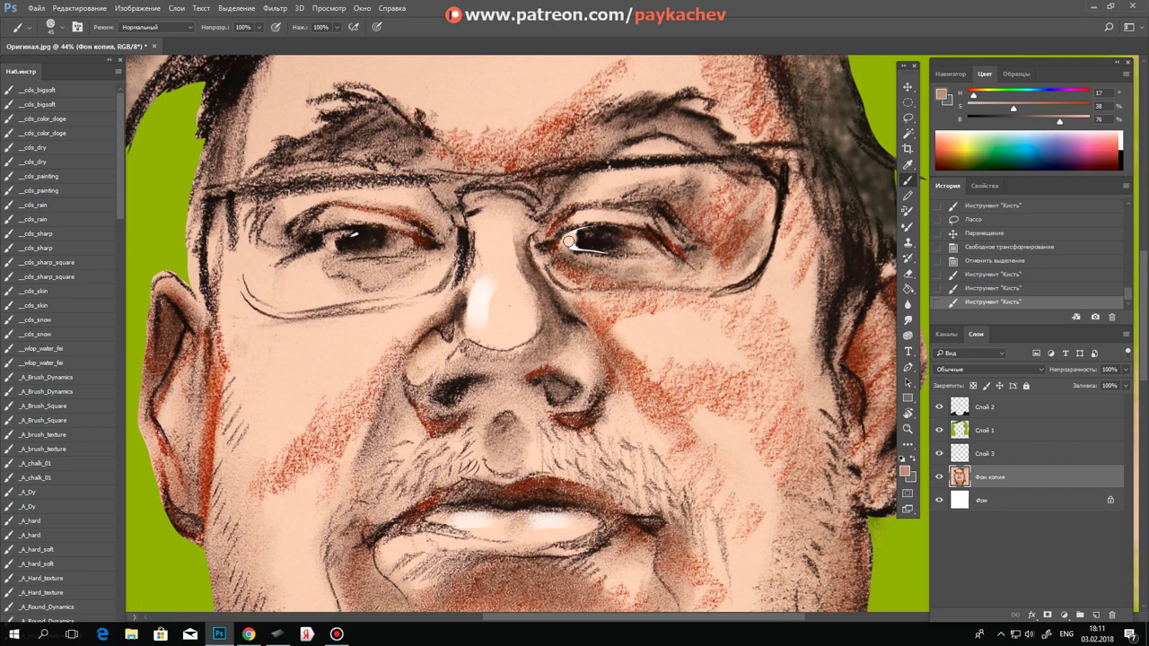
pyautogui.click(572, 239)
pyautogui.click(570, 240)
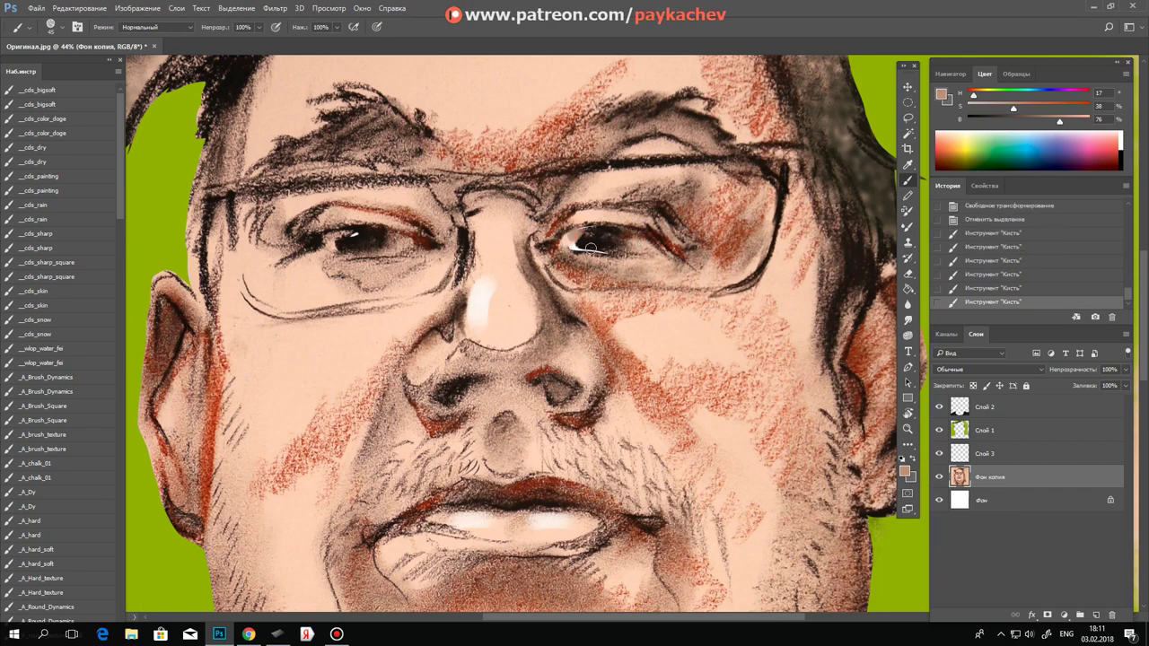
pyautogui.hotkey('ctrl', 'alt', 'z')
pyautogui.hotkey('ctrl', 'alt', 'z')
pyautogui.hotkey('ctrl', 'alt', 'z')
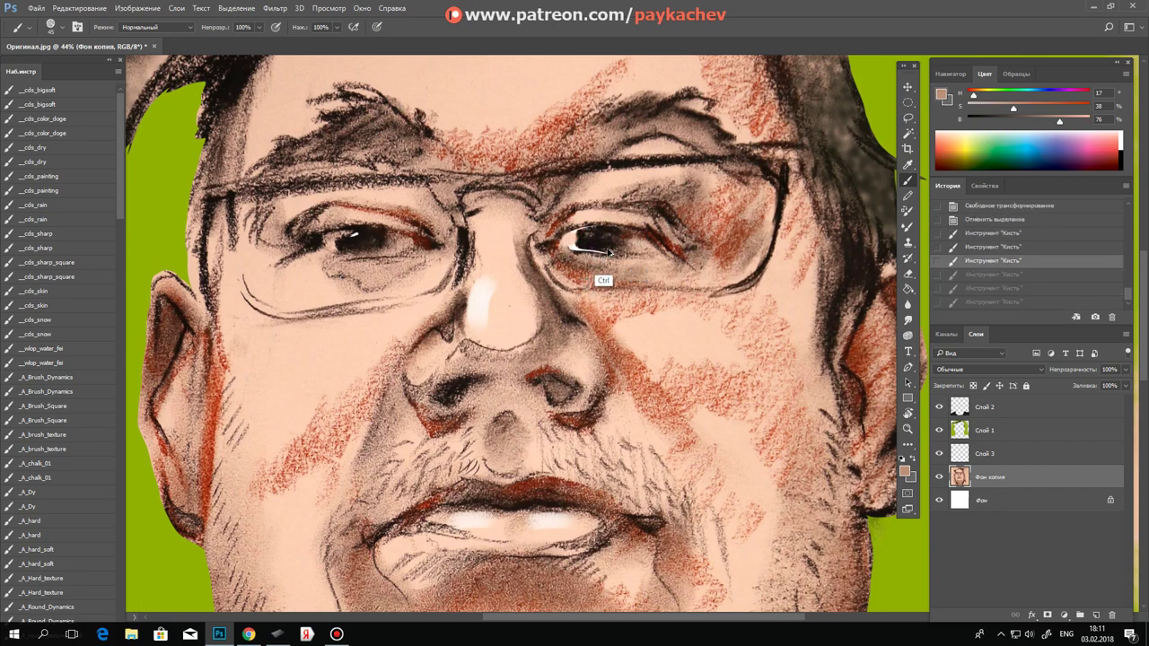
pyautogui.hotkey('ctrl', 'alt', 'z')
pyautogui.click(907, 117)
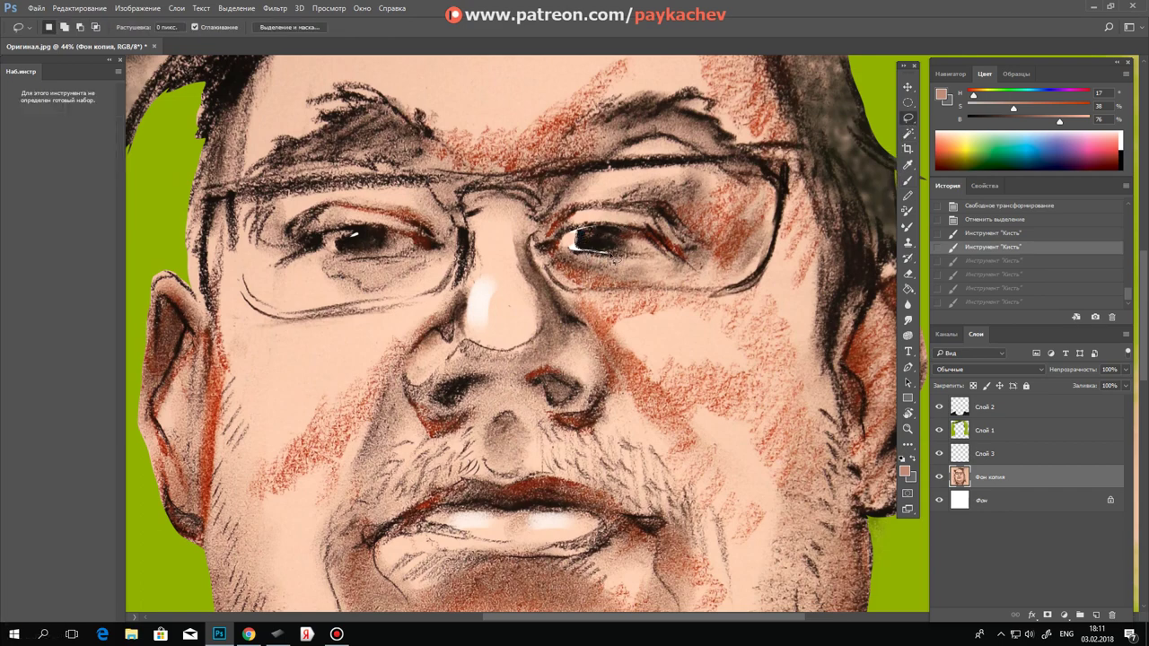
pyautogui.moveTo(569, 242); pyautogui.dragTo(573, 240)
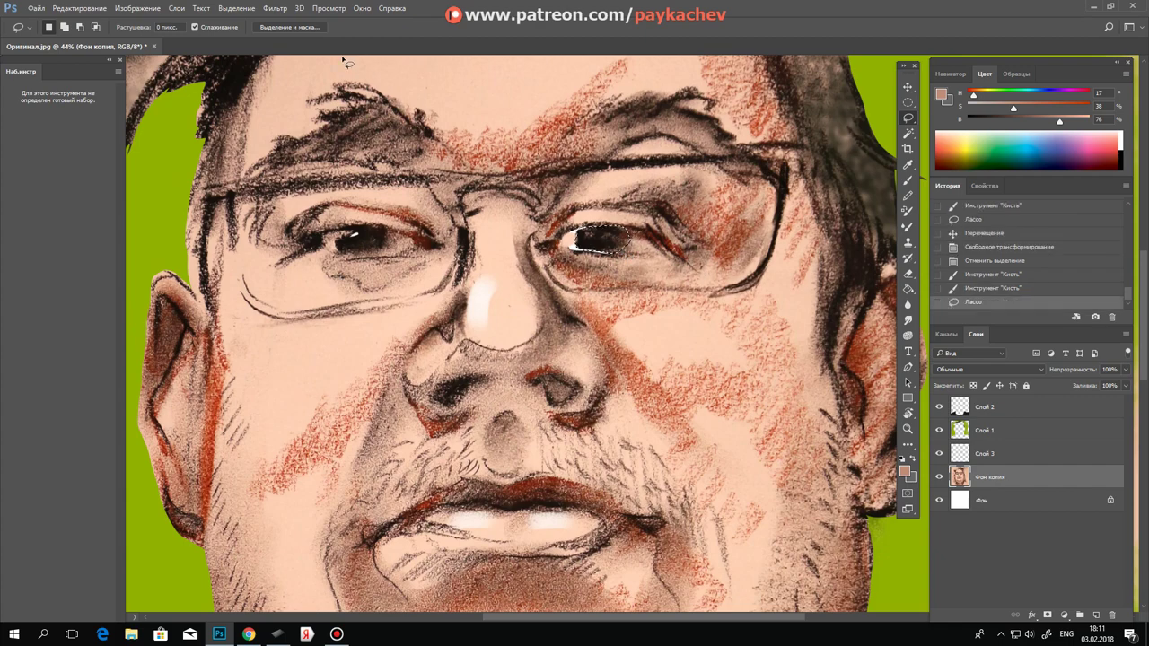
# Step: Invert the selection and repaint around the eye highlight with sampled skin tones
pyautogui.click(236, 8)
pyautogui.click(240, 54)
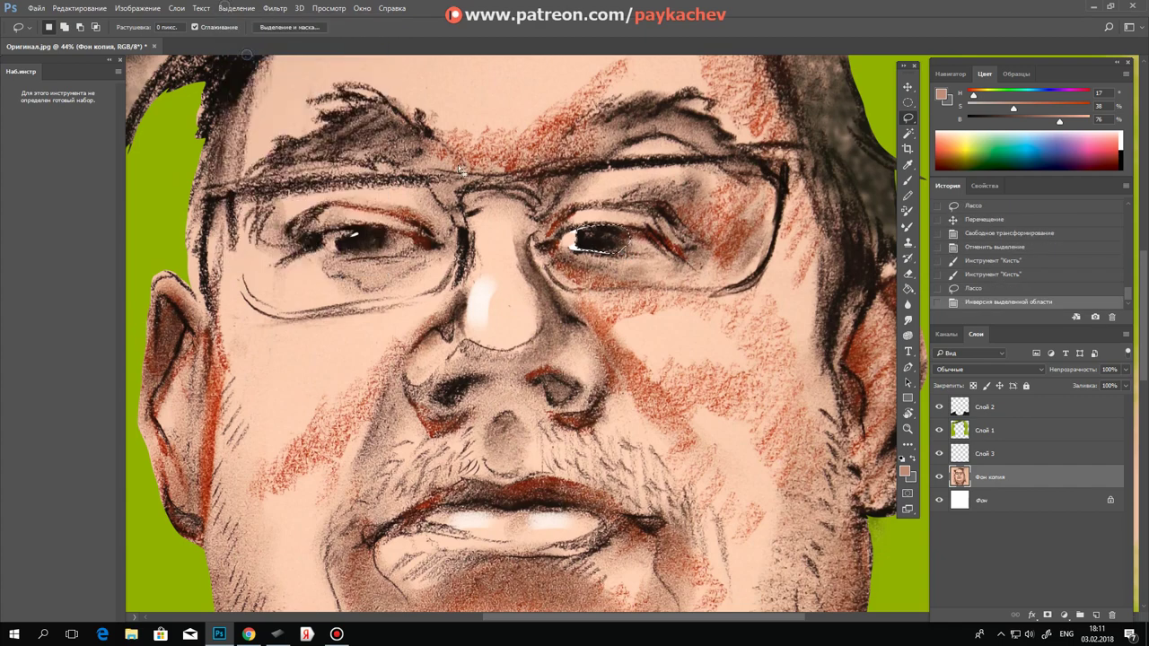
pyautogui.press('b')
pyautogui.keyDown('alt'); pyautogui.click(642, 244); pyautogui.keyUp('alt')
pyautogui.click(573, 242)
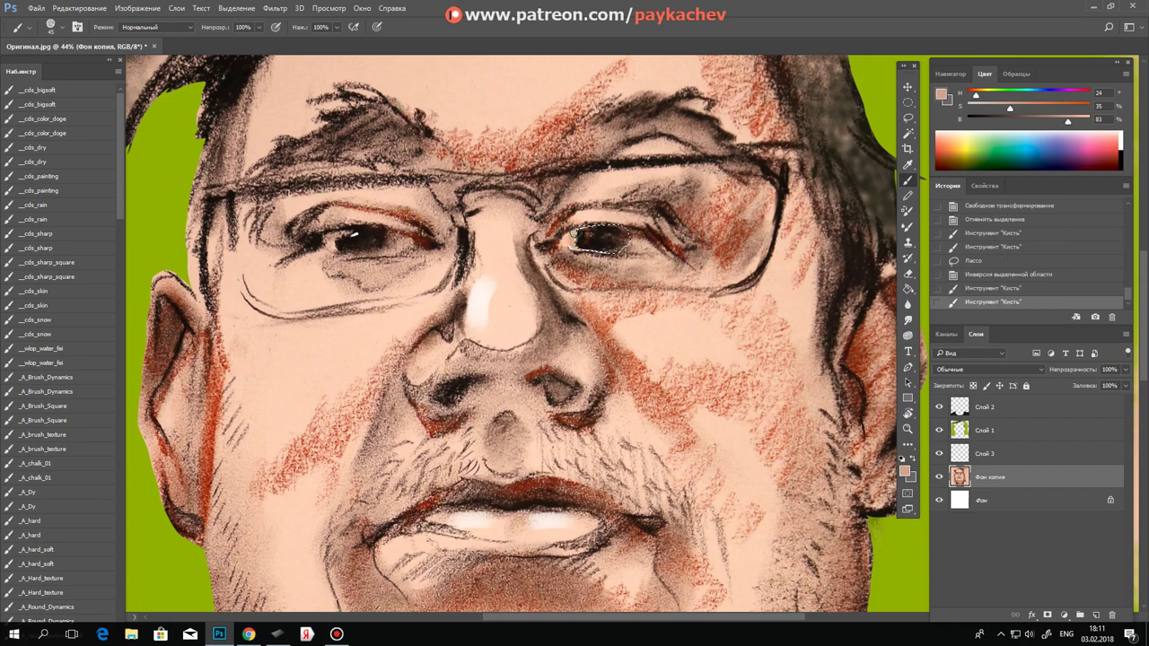
pyautogui.click(571, 237)
pyautogui.keyDown('alt'); pyautogui.click(569, 269); pyautogui.keyUp('alt')
pyautogui.click(568, 239)
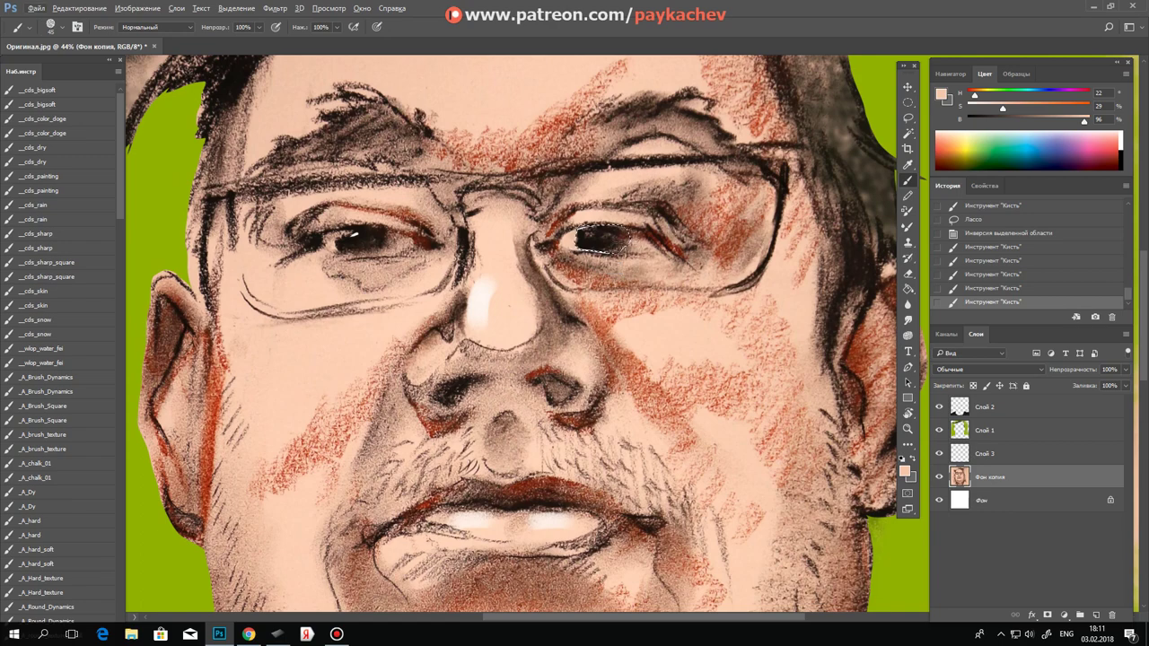
# Step: Darken the eye with two sampled brown tones
pyautogui.keyDown('alt'); pyautogui.click(626, 267); pyautogui.keyUp('alt')
pyautogui.click(594, 251)
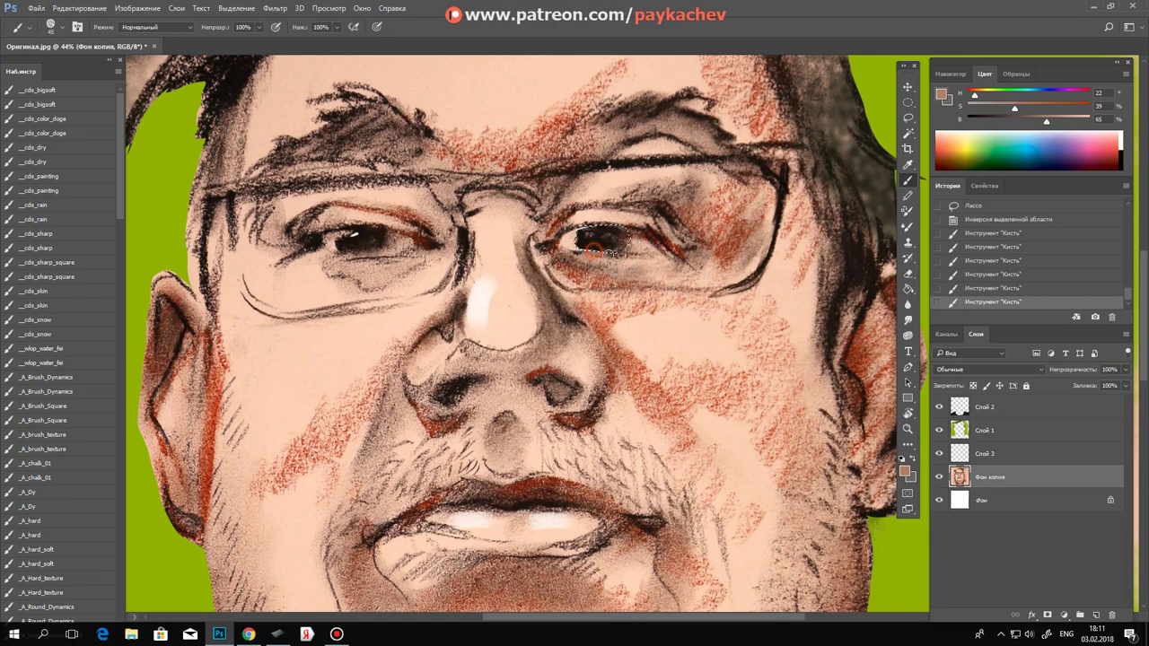
pyautogui.click(584, 247)
pyautogui.keyDown('alt'); pyautogui.click(577, 282); pyautogui.keyUp('alt')
pyautogui.click(584, 252)
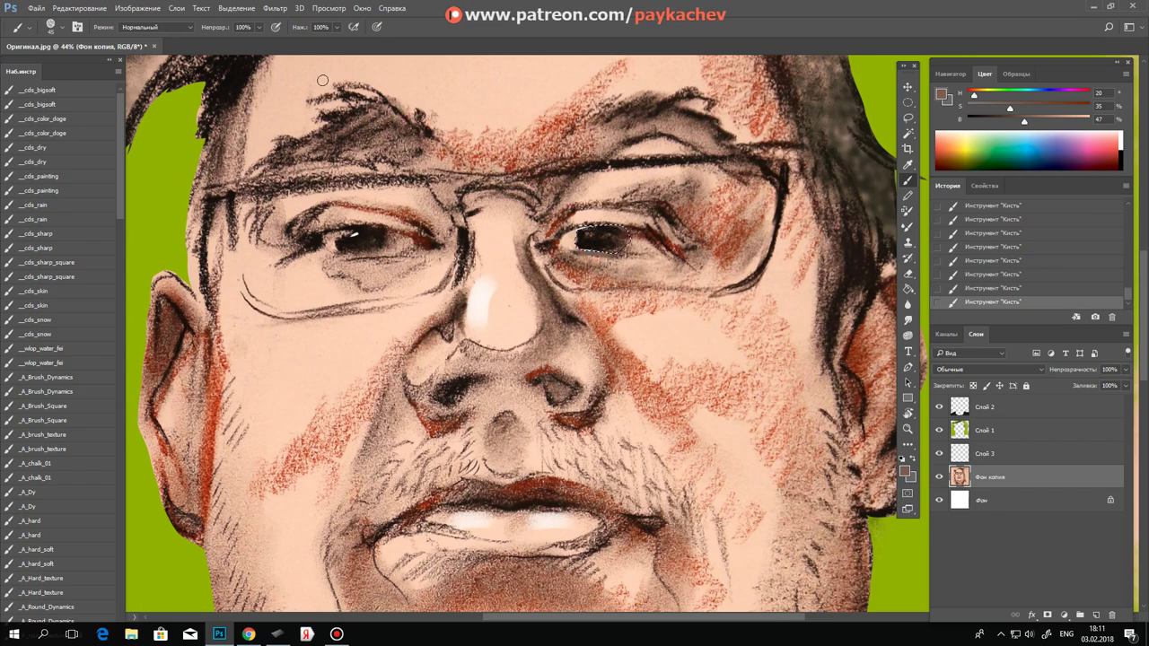
# Step: Invert the selection back, add dark brown to the eye, deselect, and paint a stroke beside it
pyautogui.click(236, 8)
pyautogui.click(260, 56)
pyautogui.keyDown('alt'); pyautogui.click(584, 259); pyautogui.keyUp('alt')
pyautogui.click(587, 231)
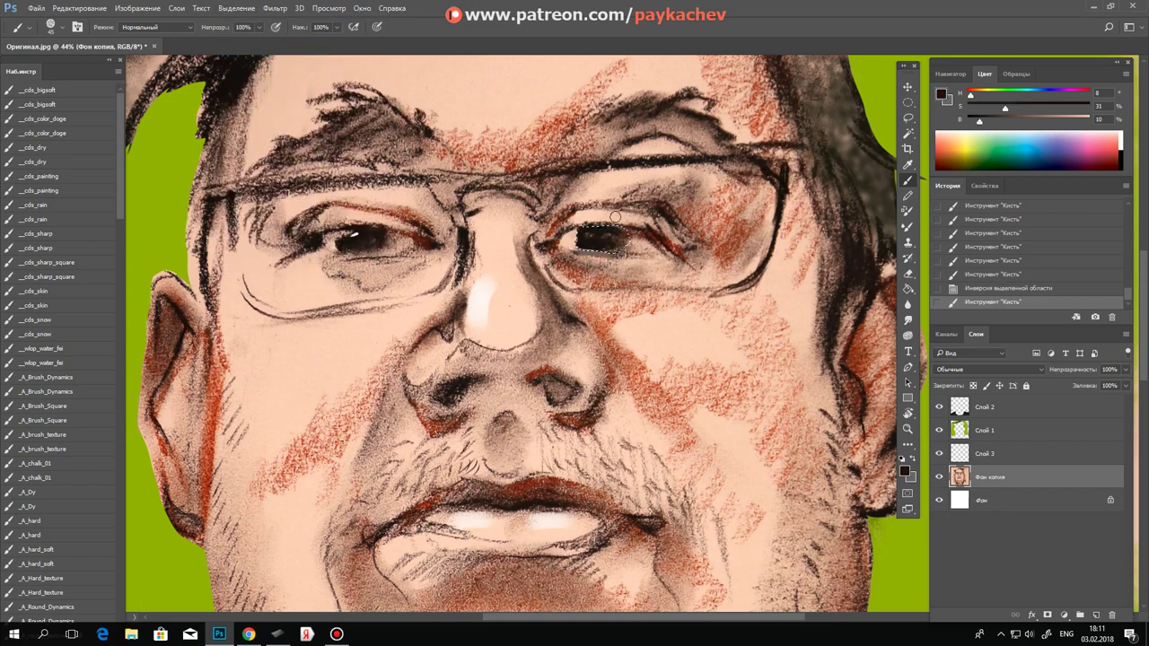
pyautogui.hotkey('ctrl', 'd')
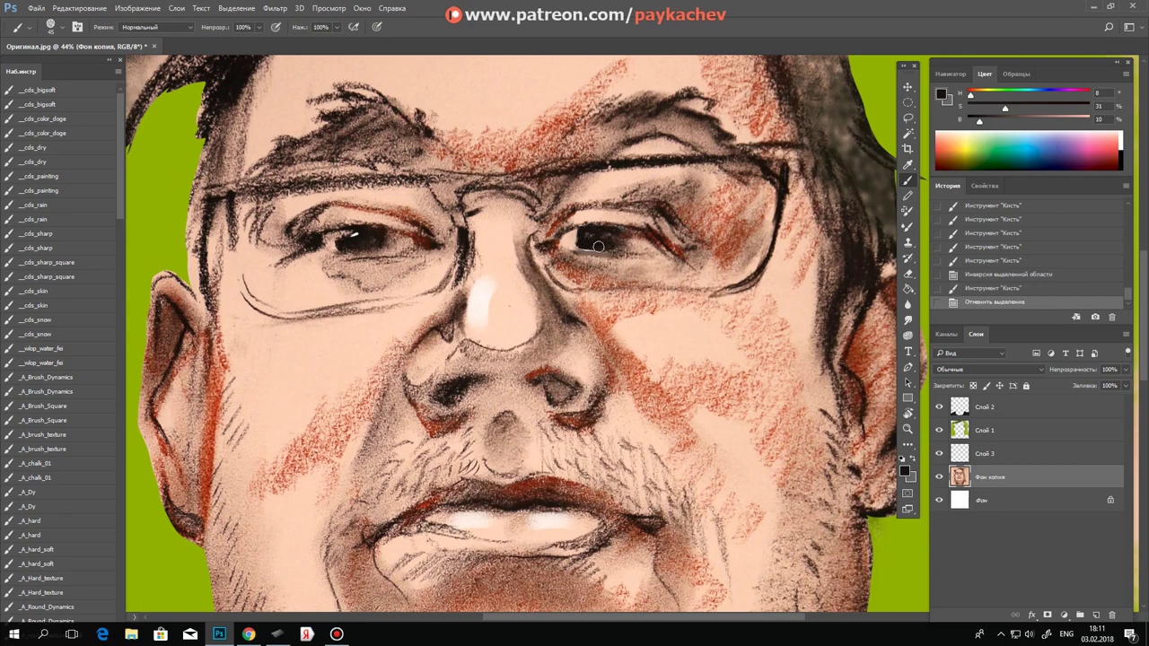
pyautogui.moveTo(579, 232)
pyautogui.mouseDown()
pyautogui.moveTo(608, 262)
pyautogui.moveTo(648, 266)
pyautogui.mouseUp()
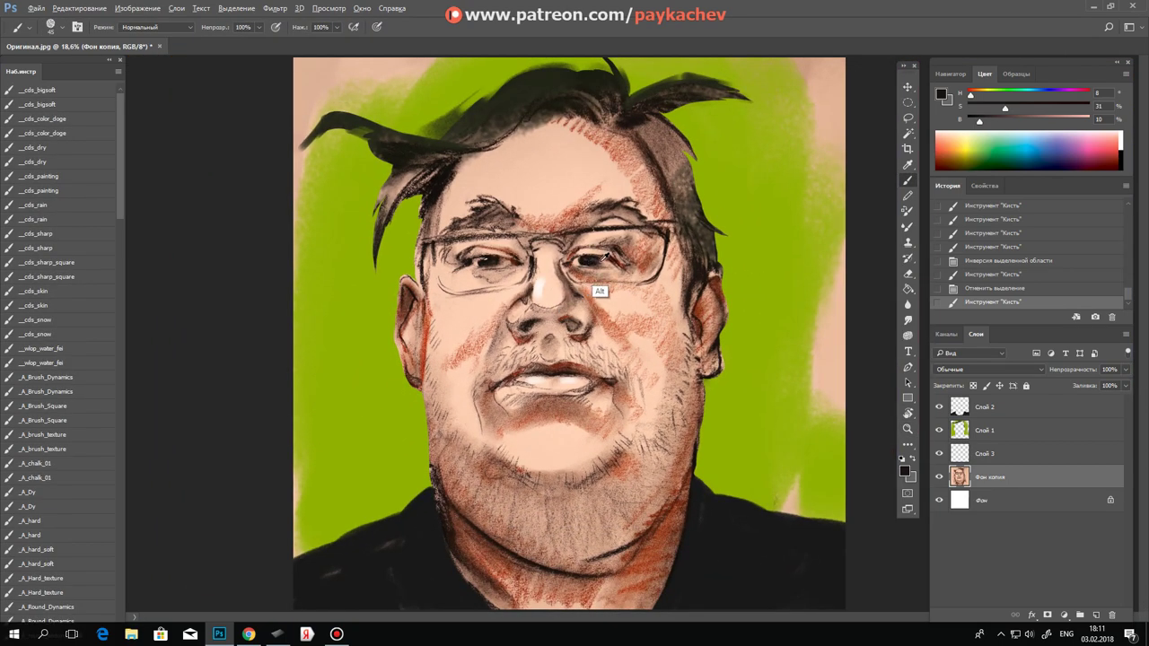
# Step: Try a light skin dab near the eye, undo it, and zoom in on the eyes
pyautogui.keyDown('alt'); pyautogui.click(600, 292); pyautogui.keyUp('alt')
pyautogui.click(590, 267)
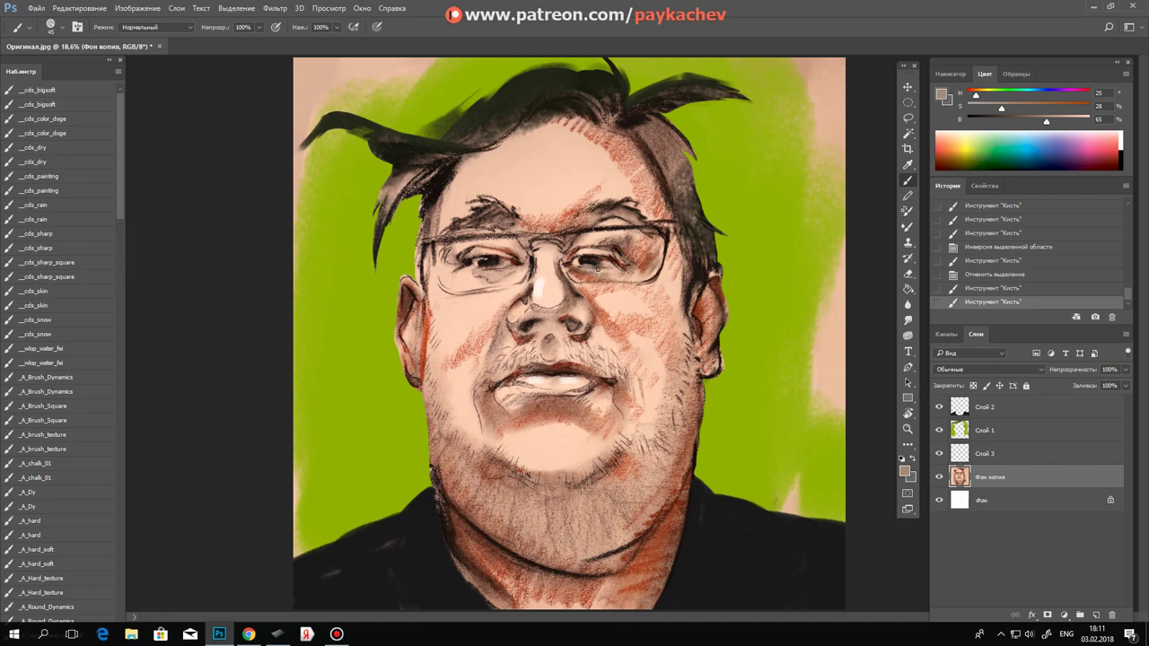
pyautogui.hotkey('ctrl', 'z')
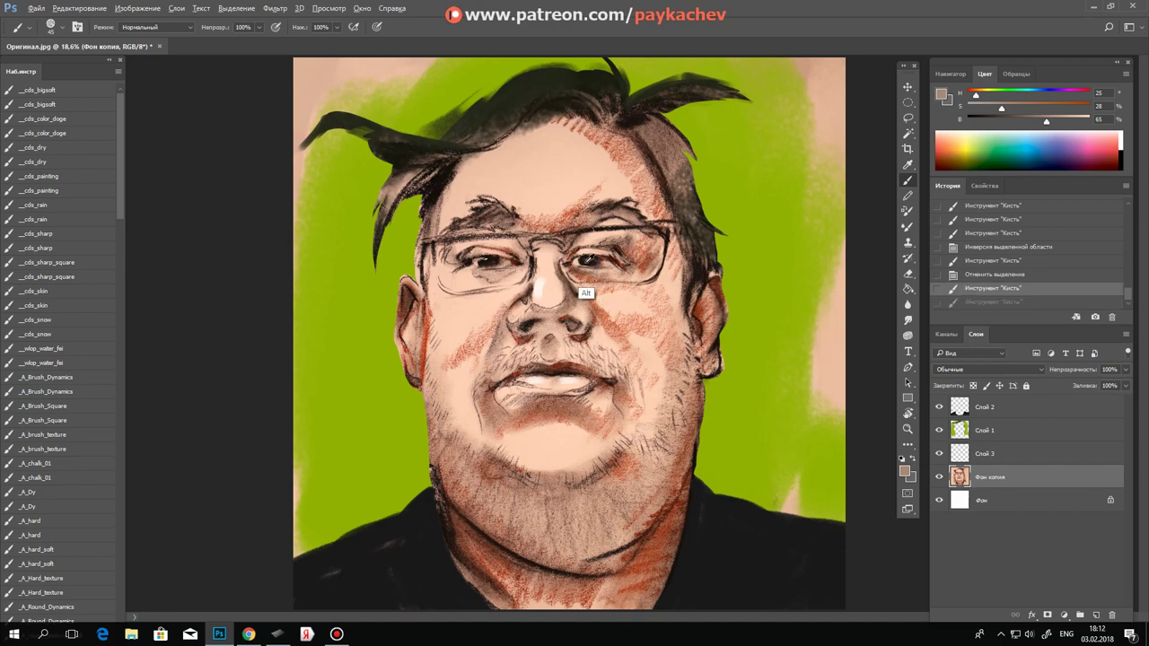
pyautogui.press('z')
pyautogui.moveTo(585, 280); pyautogui.dragTo(319, 242)
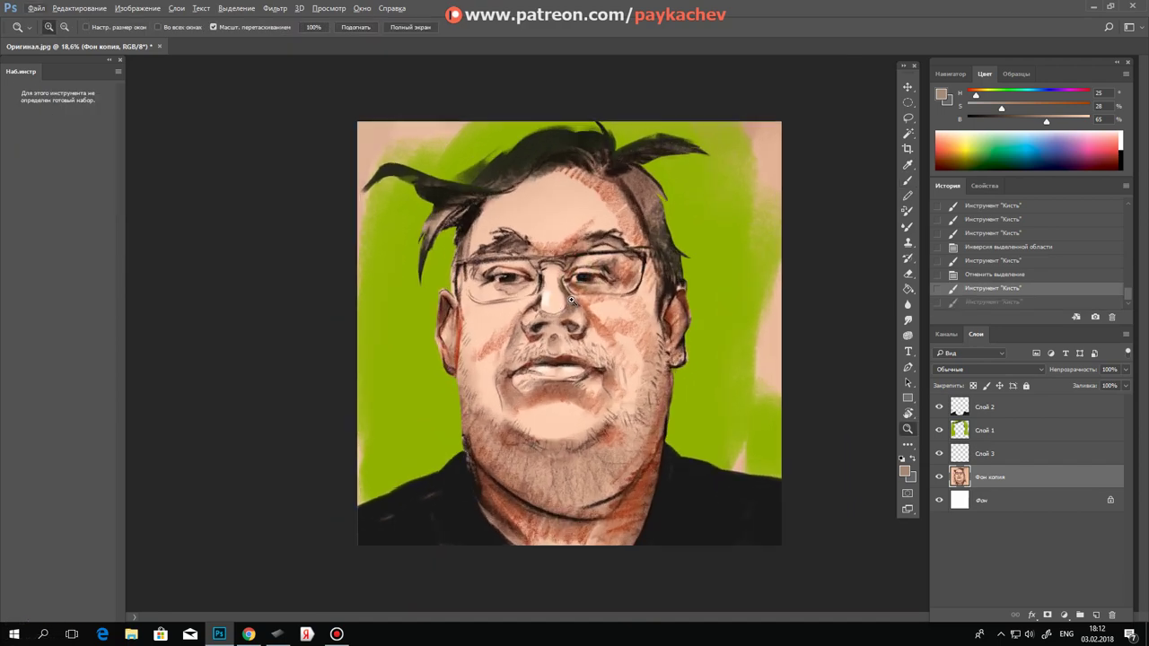
pyautogui.press('b')
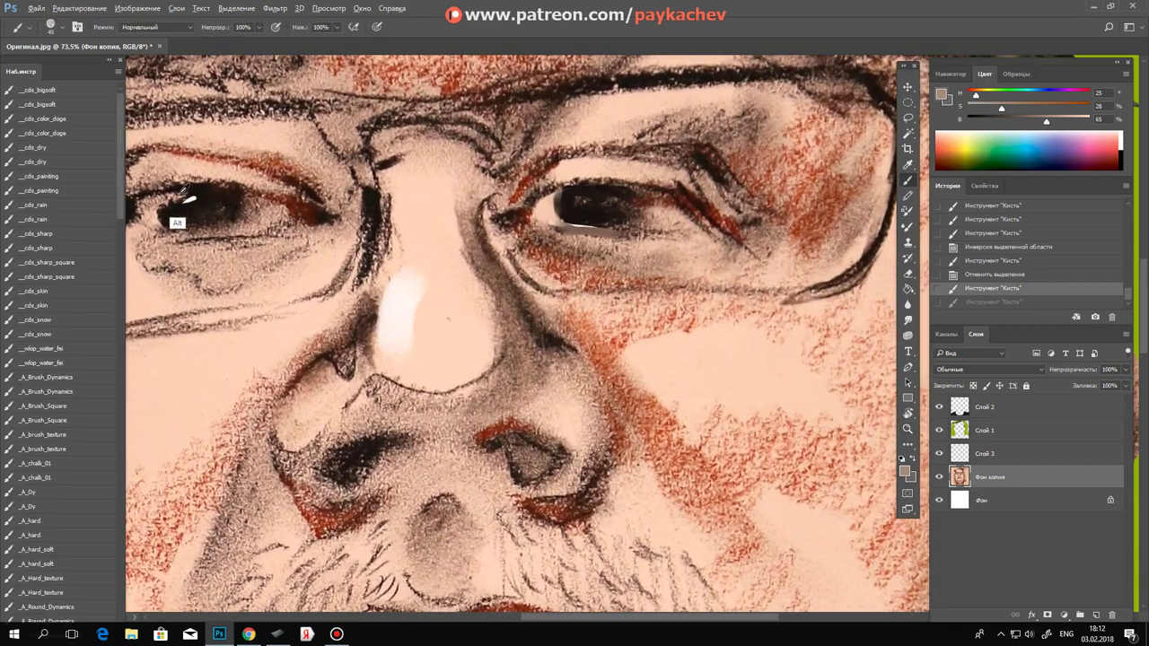
# Step: Sample the near-white highlight and paint a catchlight stroke in the right eye
pyautogui.keyDown('alt'); pyautogui.click(191, 196); pyautogui.keyUp('alt')
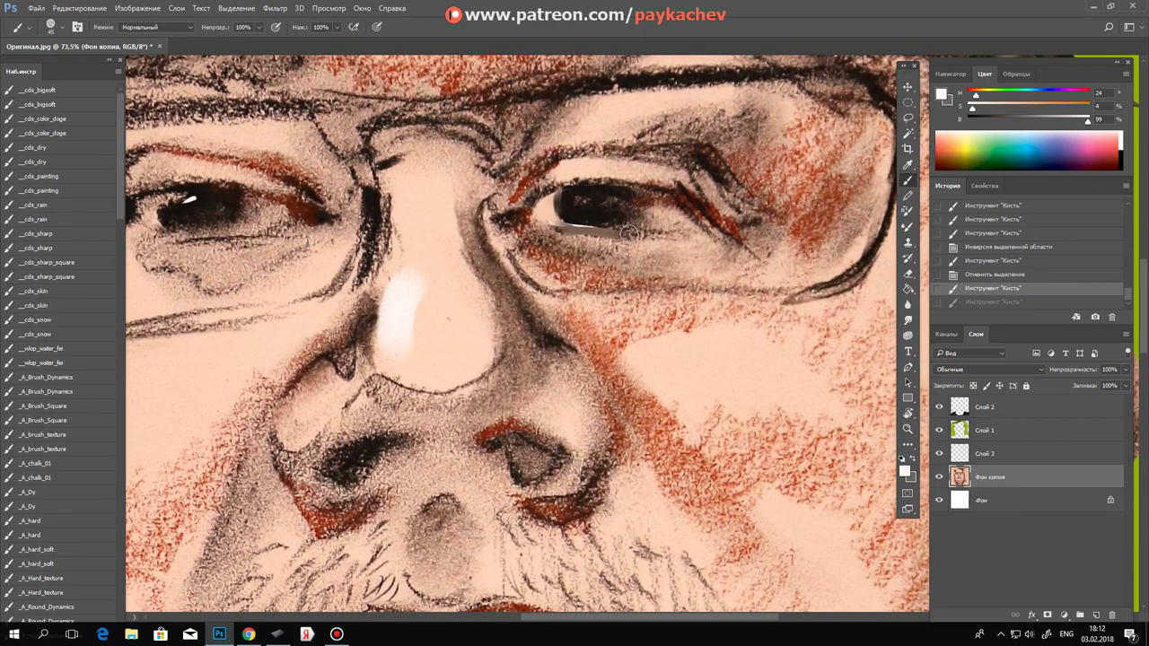
pyautogui.rightClick(601, 249)
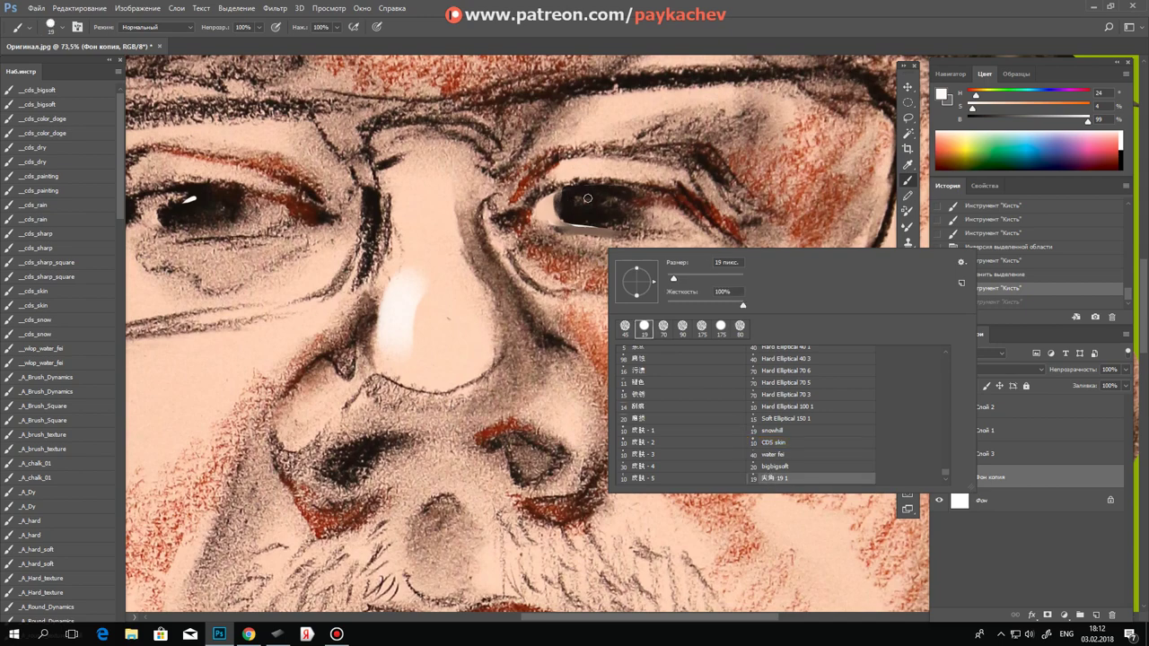
pyautogui.press('Return')
pyautogui.moveTo(571, 199); pyautogui.dragTo(579, 199)
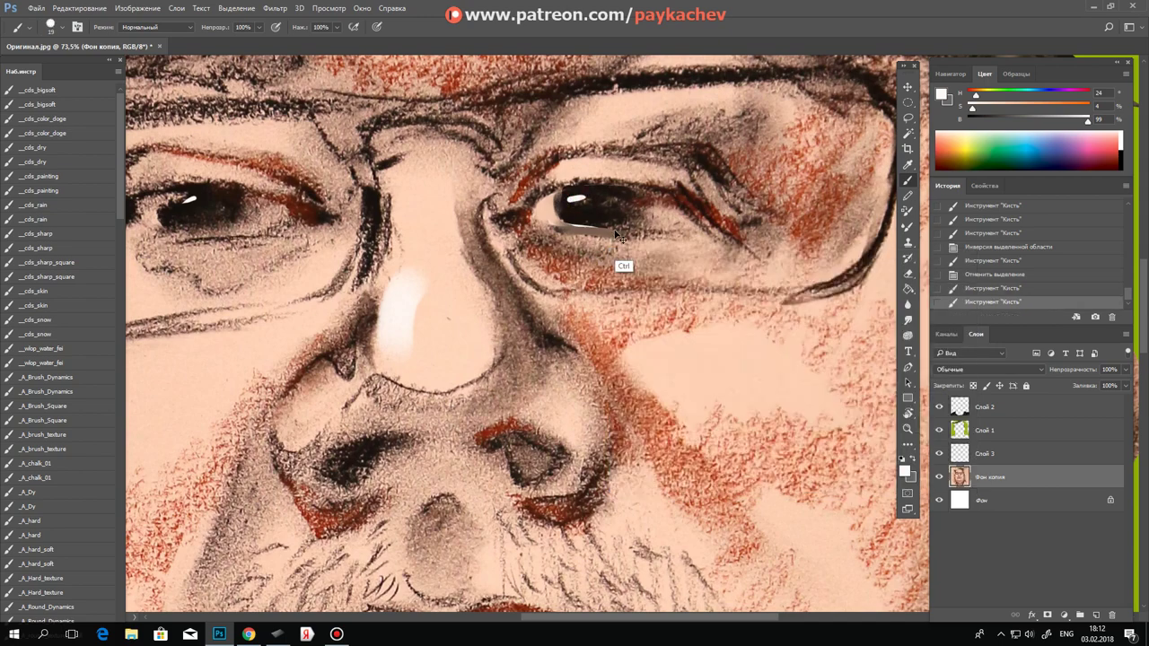
pyautogui.hotkey('ctrl', 'z')
pyautogui.moveTo(571, 199); pyautogui.dragTo(581, 195)
# Step: Zoom out to the whole portrait and undo the latest highlight strokes after comparing
pyautogui.press('z')
pyautogui.moveTo(597, 248); pyautogui.dragTo(542, 281)
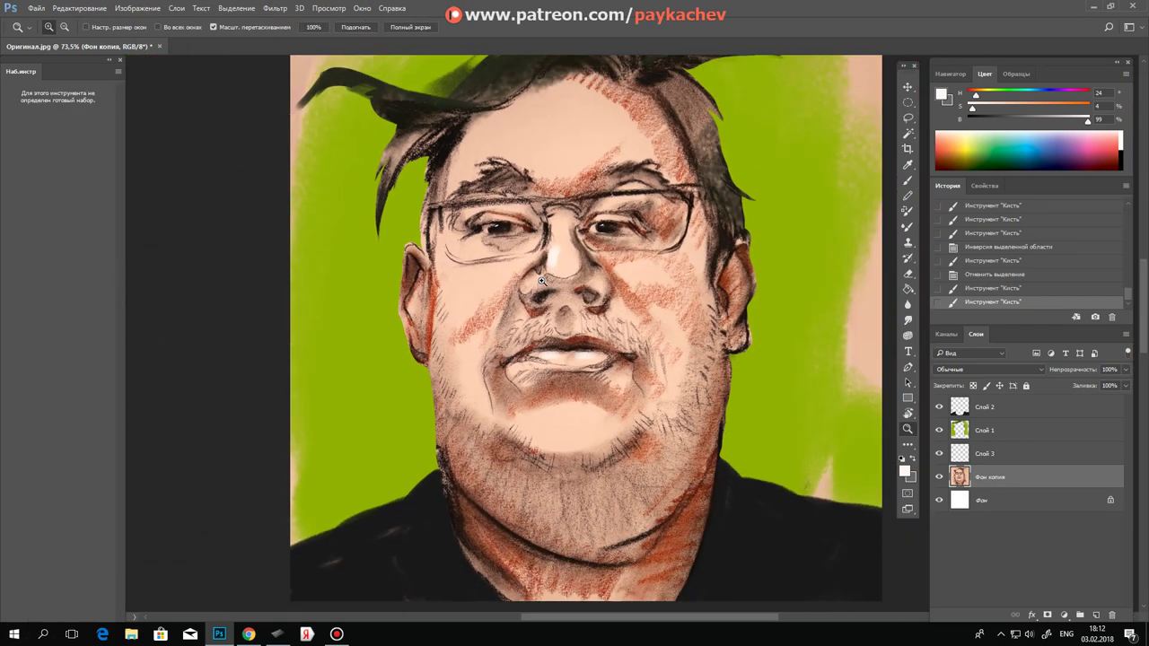
pyautogui.press('b')
pyautogui.hotkey('ctrl', 'z')
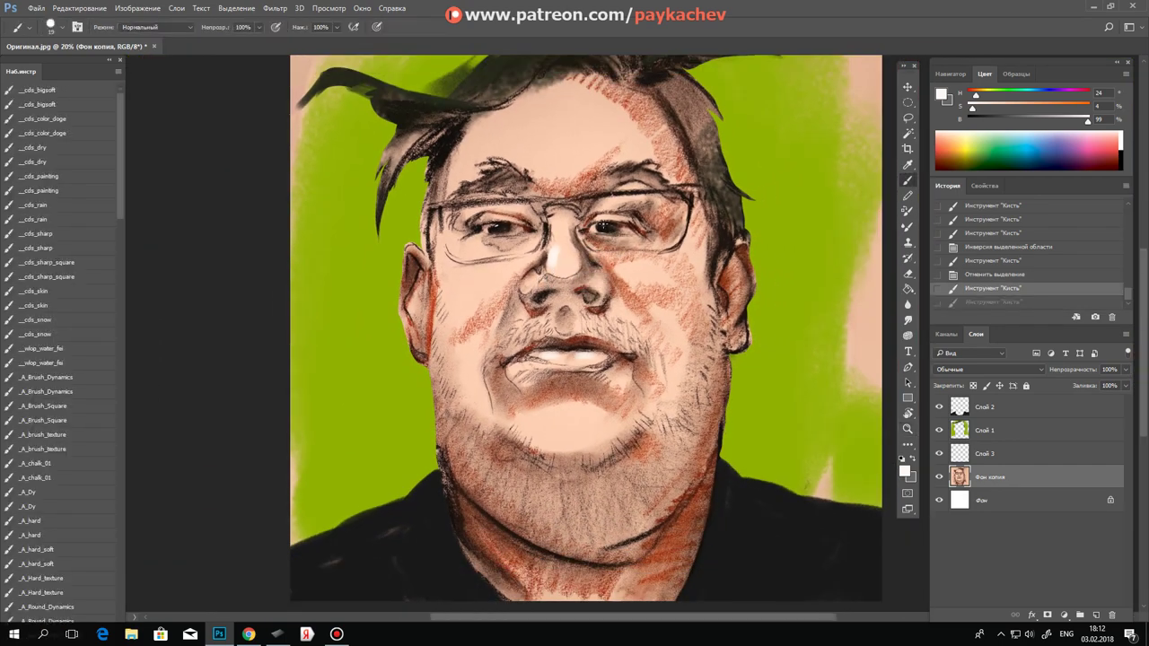
pyautogui.hotkey('ctrl', 'z')
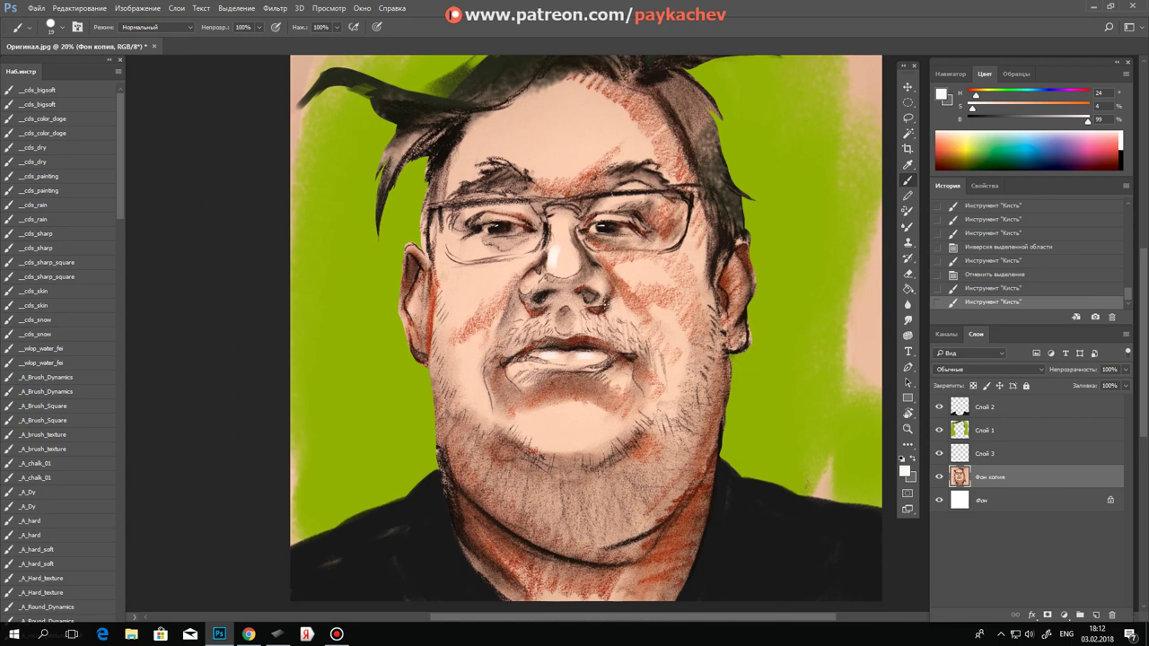
pyautogui.hotkey('ctrl', 'z')
pyautogui.hotkey('ctrl', 'z')
pyautogui.hotkey('ctrl', 'z')
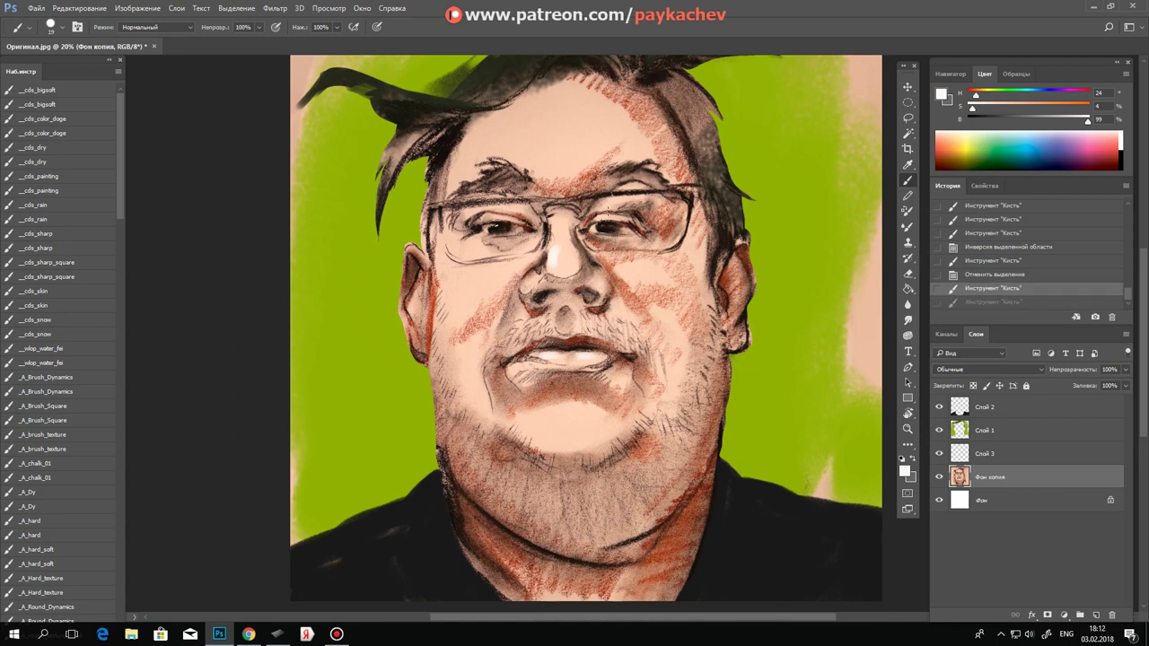
# Step: Set the foreground colour to pale peach #fdebdf
pyautogui.click(905, 469)
pyautogui.click(434, 170)
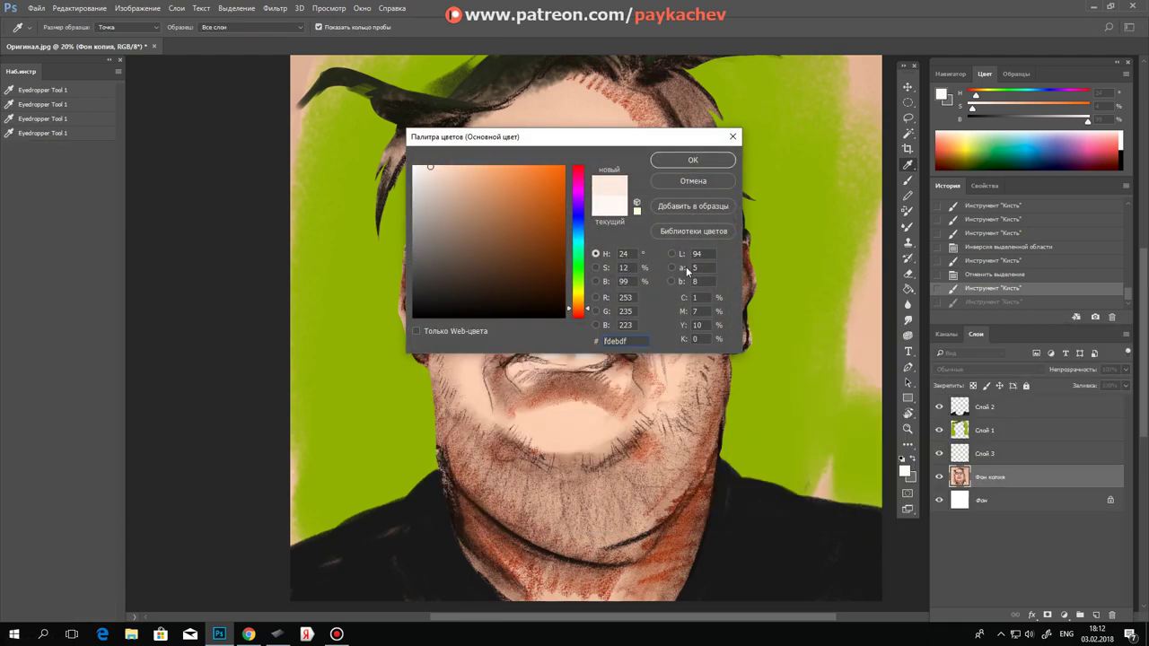
pyautogui.click(692, 160)
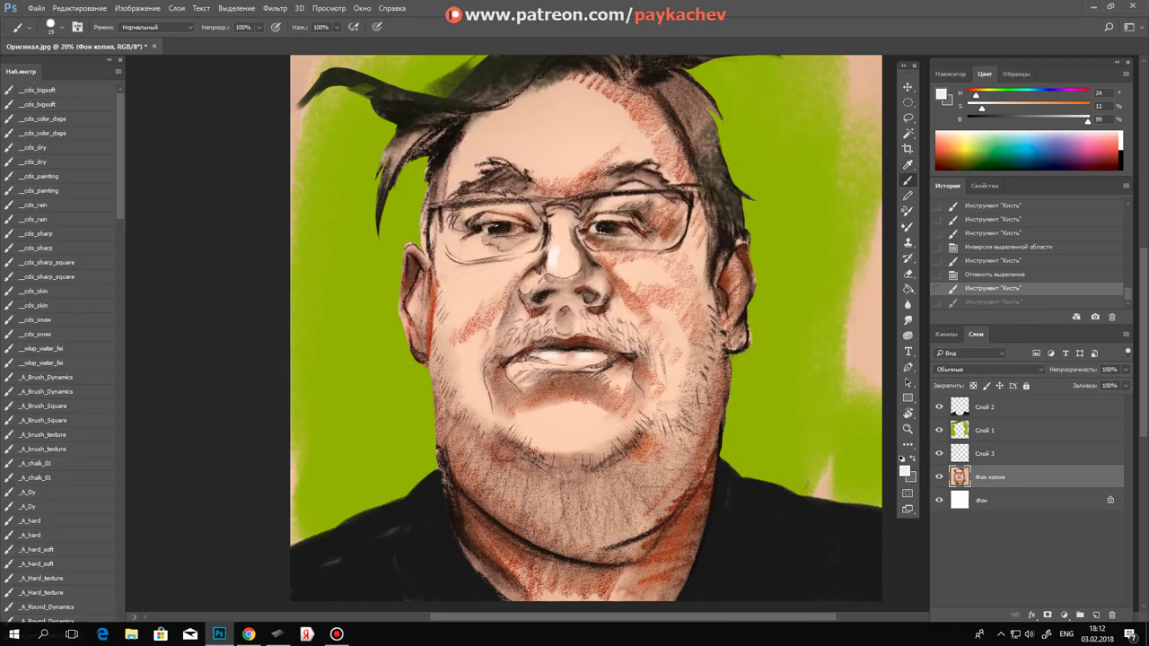
pyautogui.scroll(2, 601, 229)
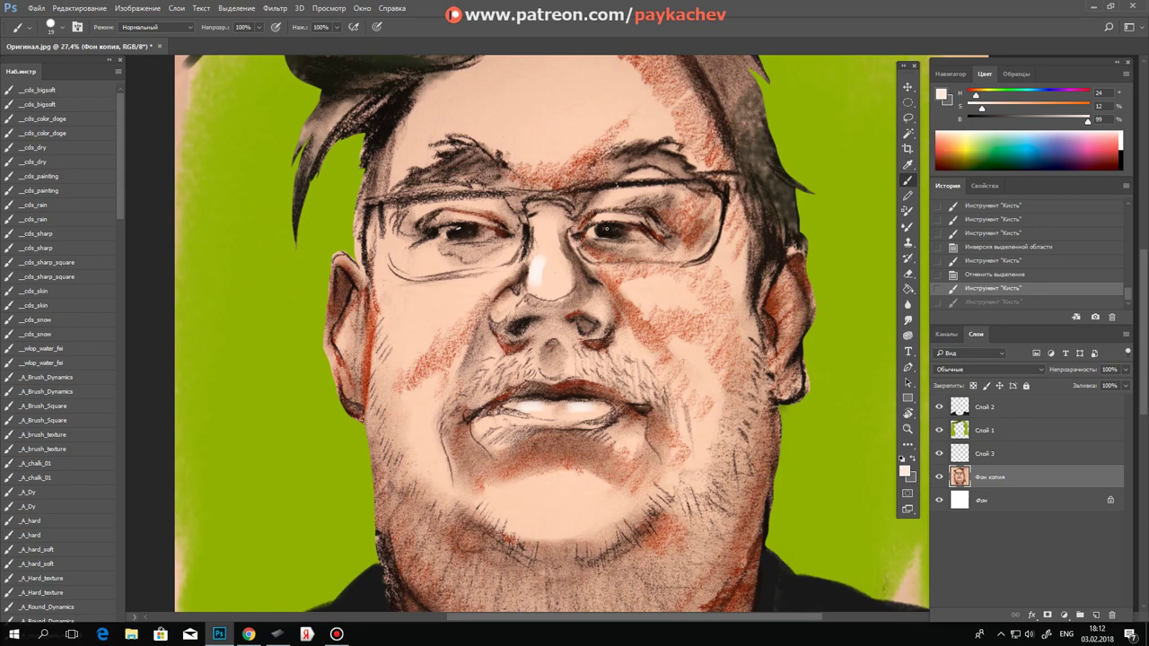
# Step: Dab a white highlight into the right eye, then remove it after comparing
pyautogui.click(604, 230)
pyautogui.hotkey('ctrl', 'z')
pyautogui.hotkey('ctrl', 'z')
pyautogui.hotkey('ctrl', 'z')
pyautogui.hotkey('ctrl', 'z')
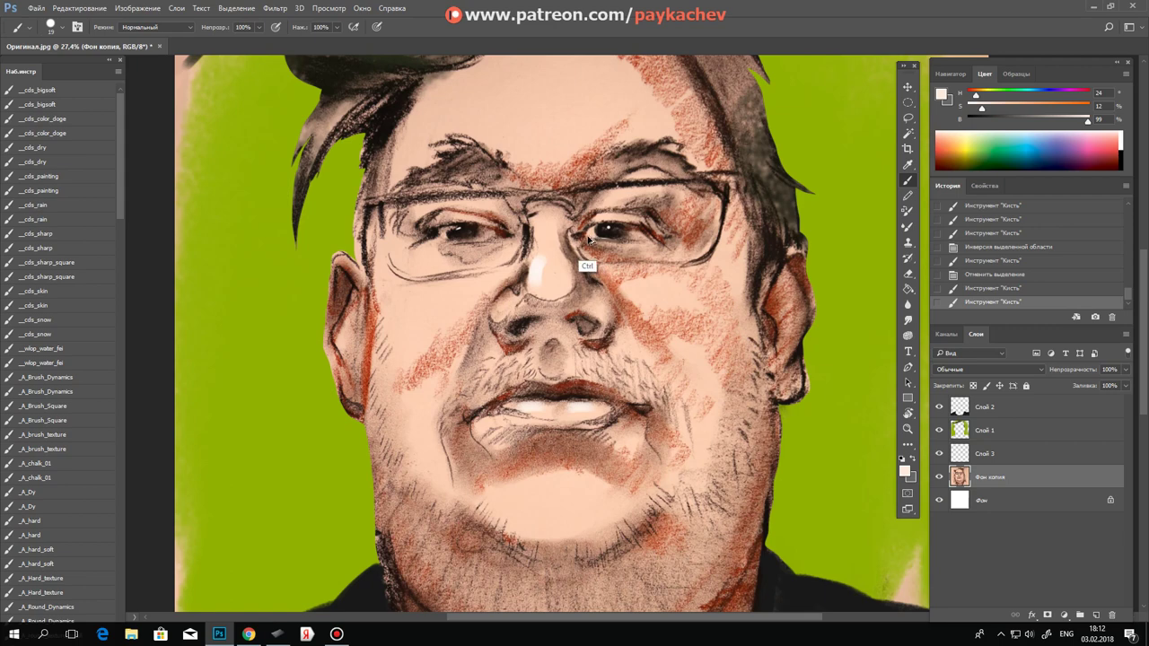
pyautogui.hotkey('ctrl', 'z')
pyautogui.hotkey('ctrl', 'z')
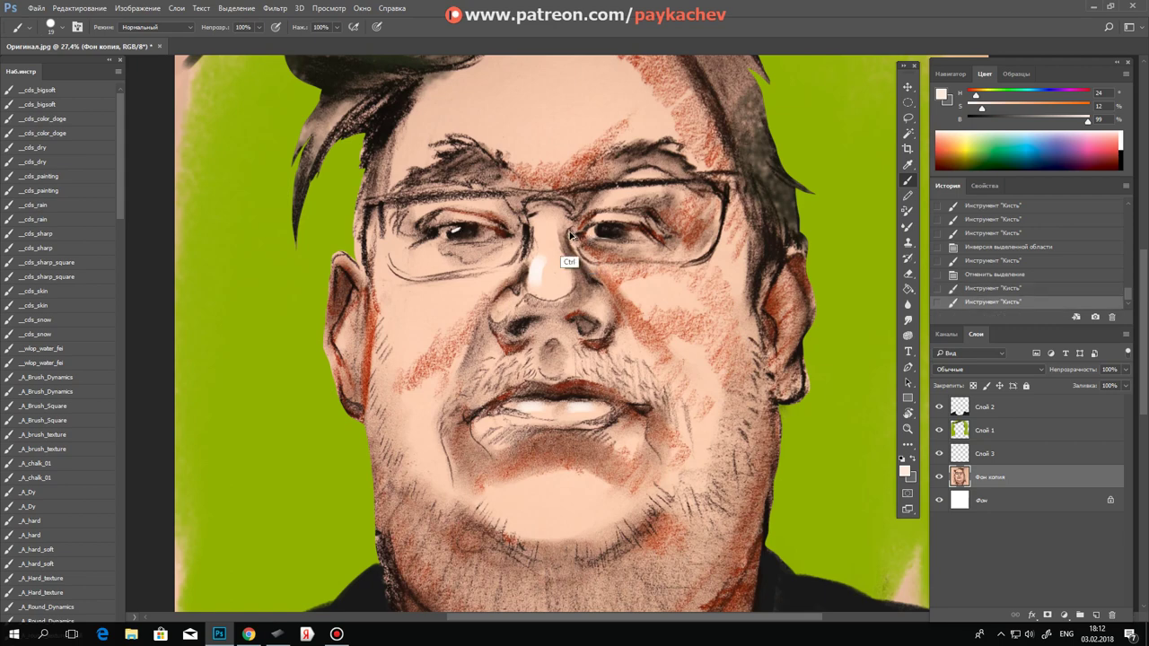
pyautogui.hotkey('ctrl', 'z')
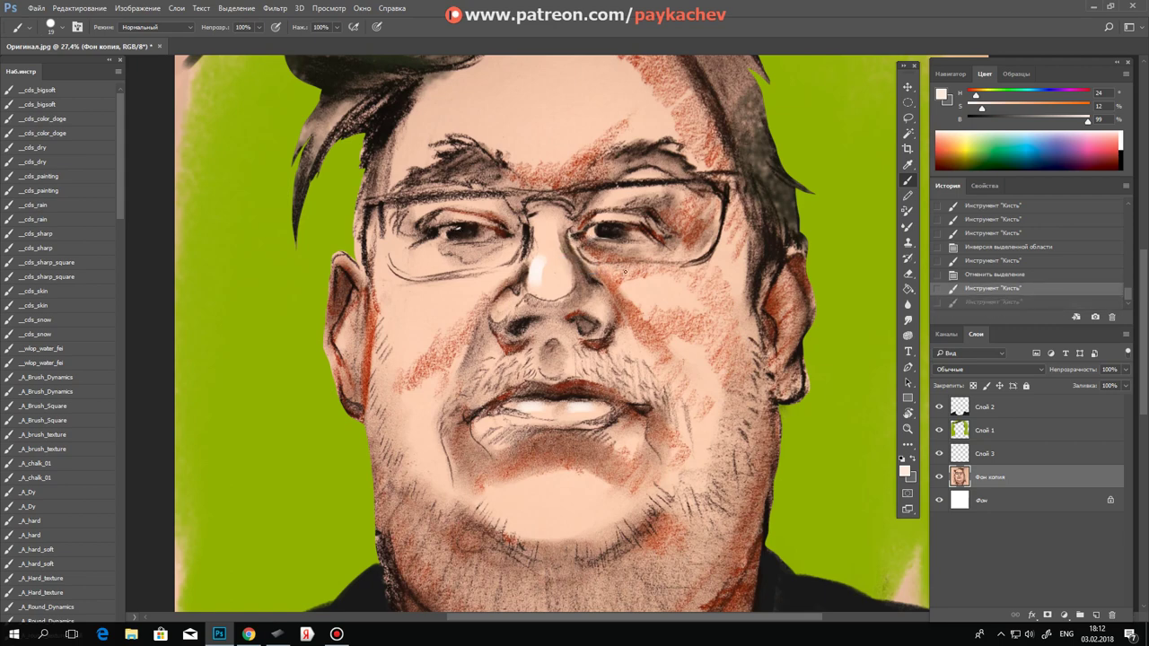
pyautogui.hotkey('ctrl', 'z')
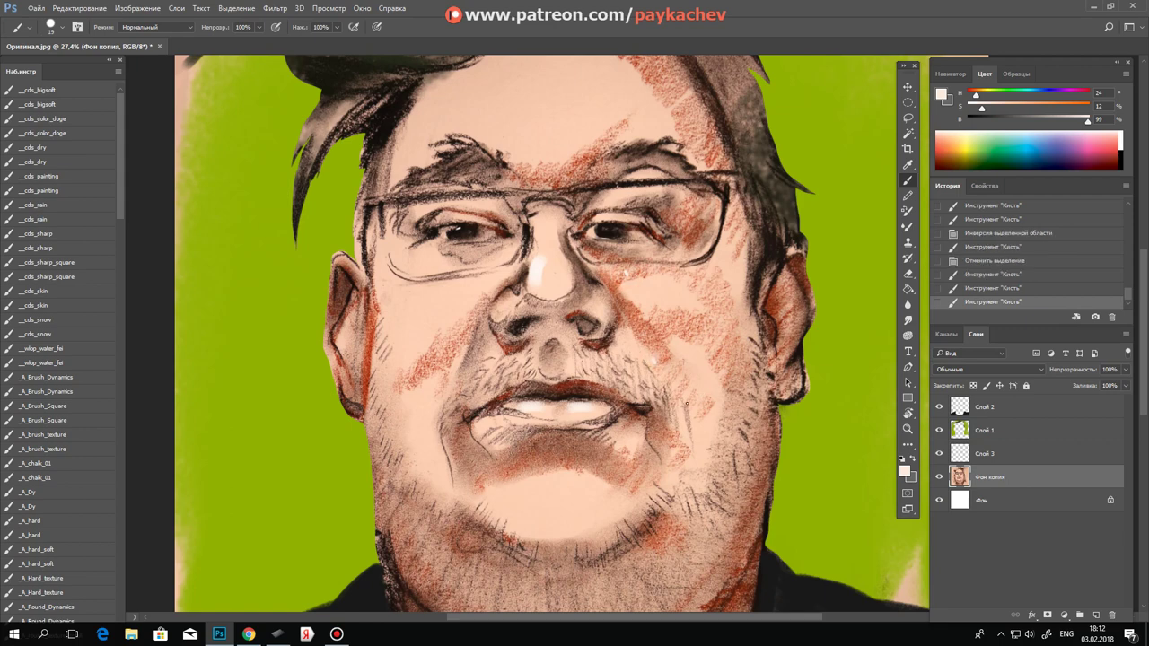
pyautogui.hotkey('ctrl', 'alt', 'z')
pyautogui.hotkey('ctrl', 'alt', 'z')
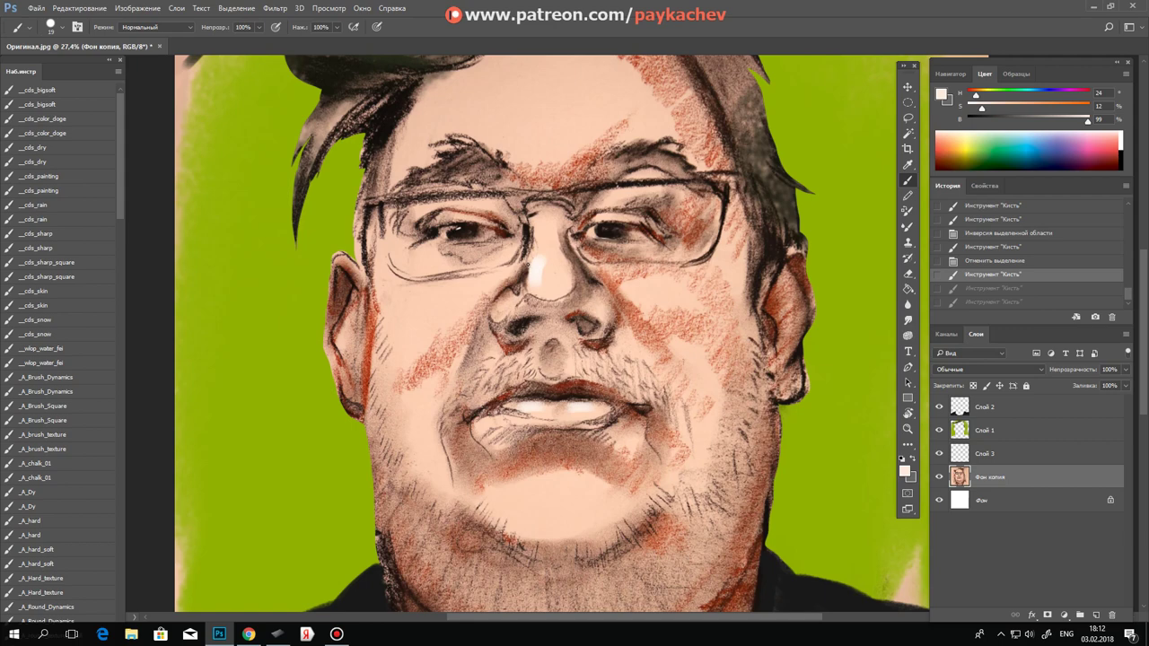
# Step: Switch to a smaller brush and dab small highlights near the right eye
pyautogui.rightClick(529, 267)
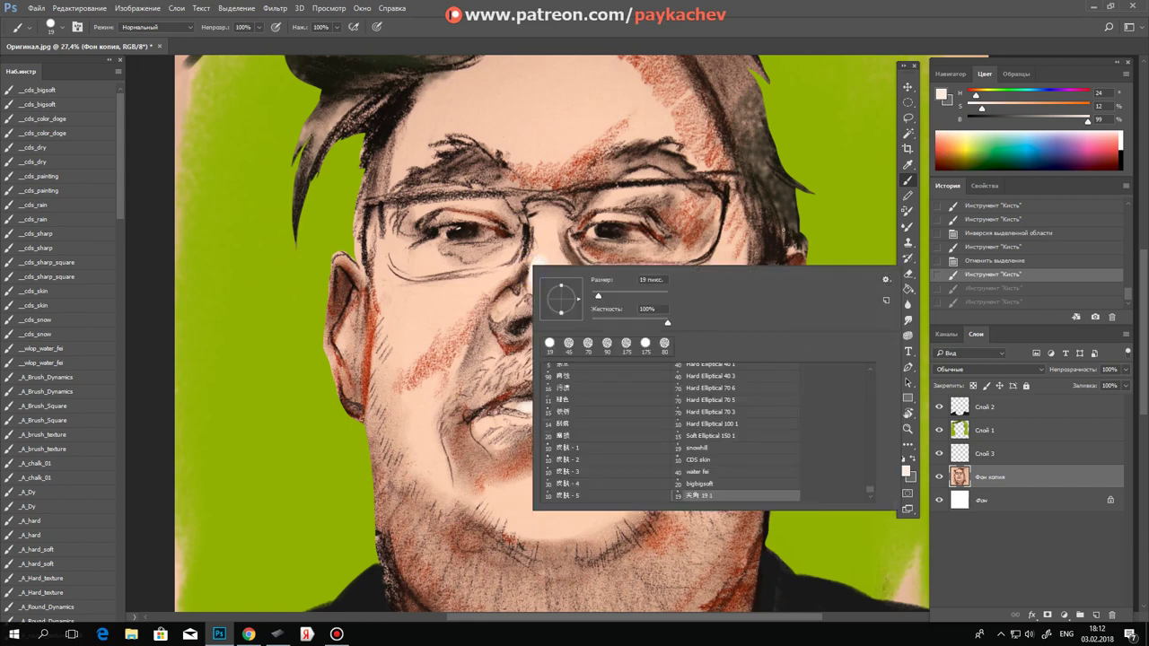
pyautogui.click(784, 232)
pyautogui.hotkey('ctrl', 'alt', 'z')
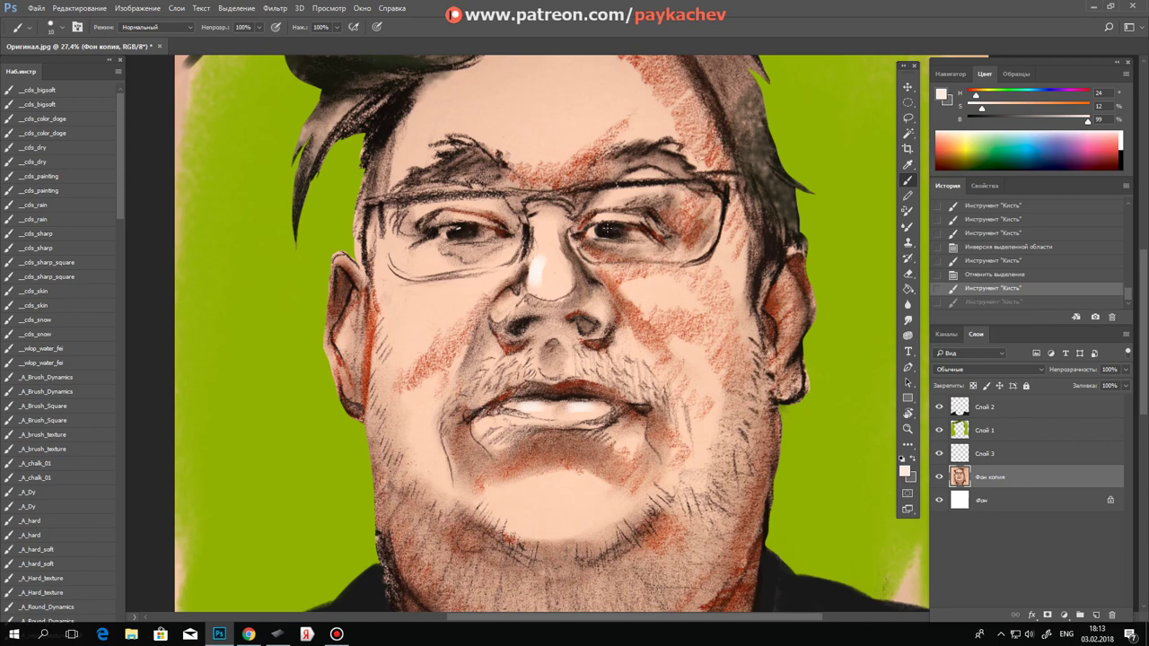
pyautogui.hotkey('ctrl', 'shift', 'z')
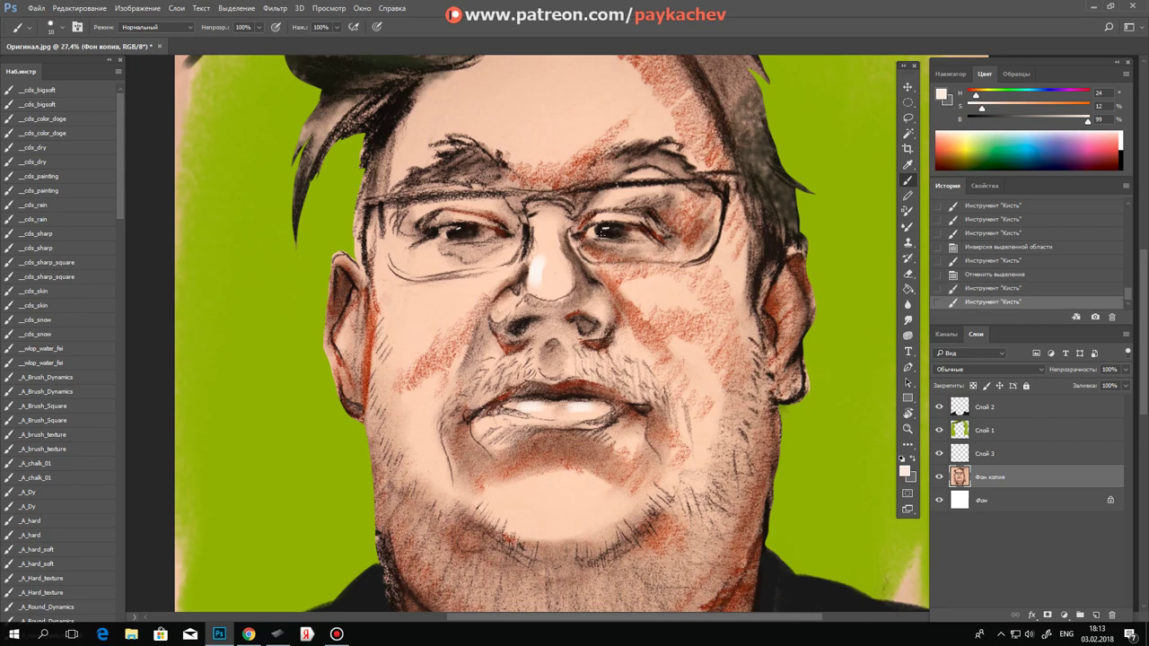
pyautogui.hotkey('ctrl', 'alt', 'z')
pyautogui.hotkey('ctrl', 'shift', 'z')
pyautogui.click(605, 228)
pyautogui.click(604, 227)
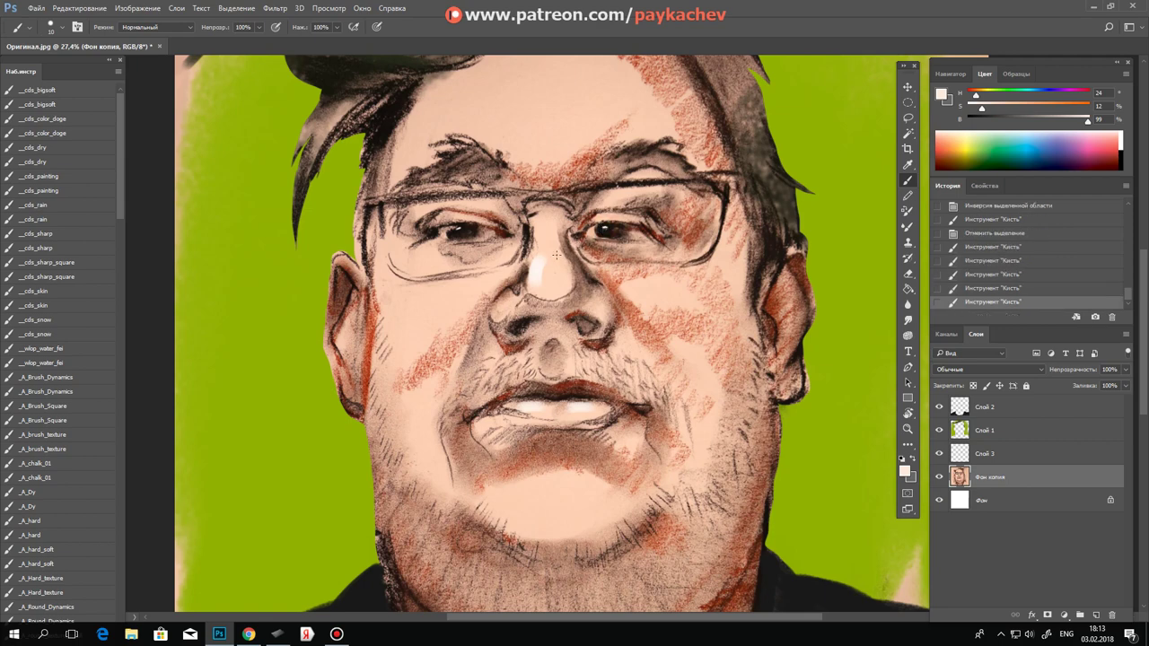
# Step: Sample a dark brown and add small dark touches beside the left eye
pyautogui.keyDown('alt'); pyautogui.click(481, 225); pyautogui.keyUp('alt')
pyautogui.click(476, 229)
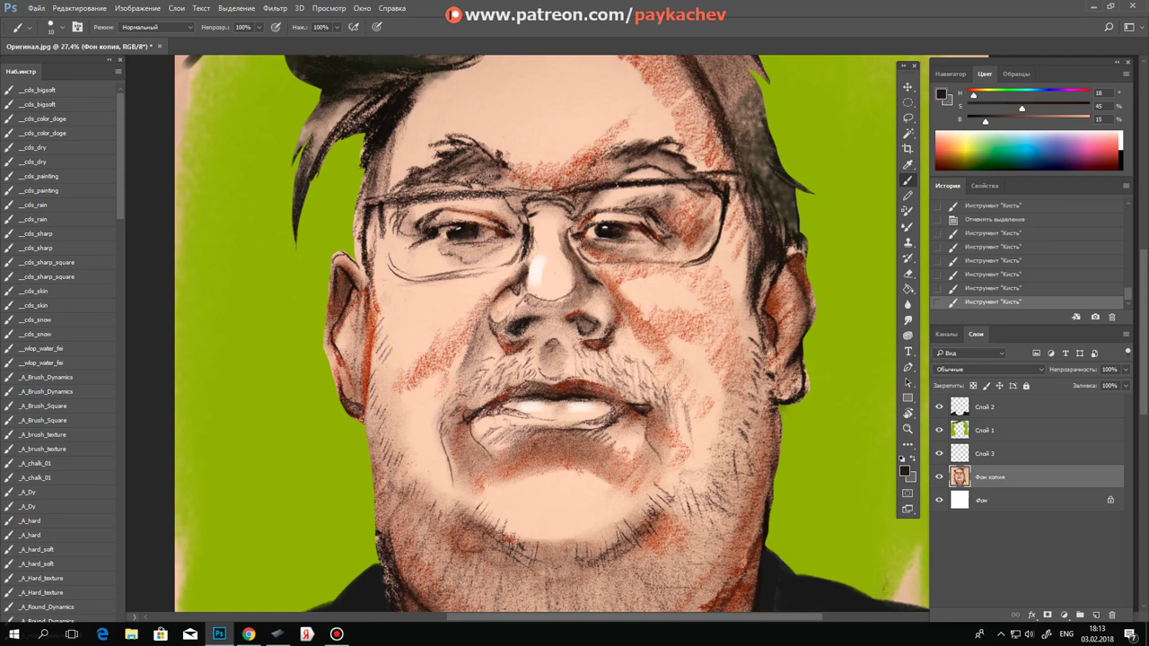
pyautogui.click(476, 229)
pyautogui.click(477, 229)
# Step: With the CDS skin brush and sampled near-white, paint white glare on the left lens
pyautogui.rightClick(546, 305)
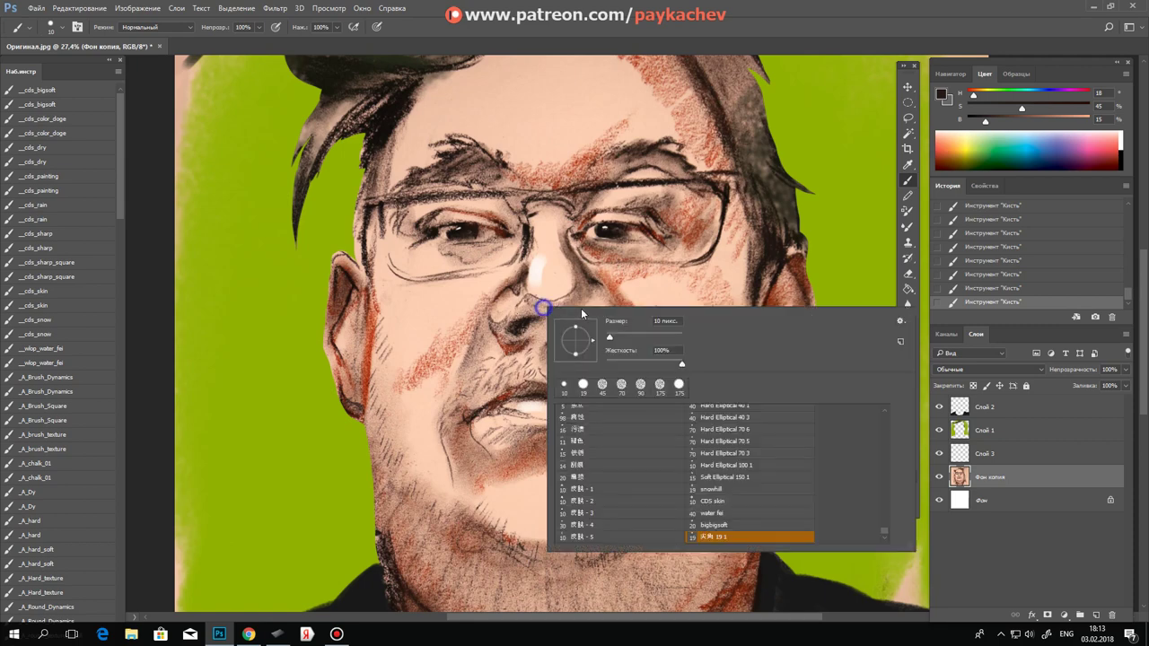
pyautogui.click(723, 501)
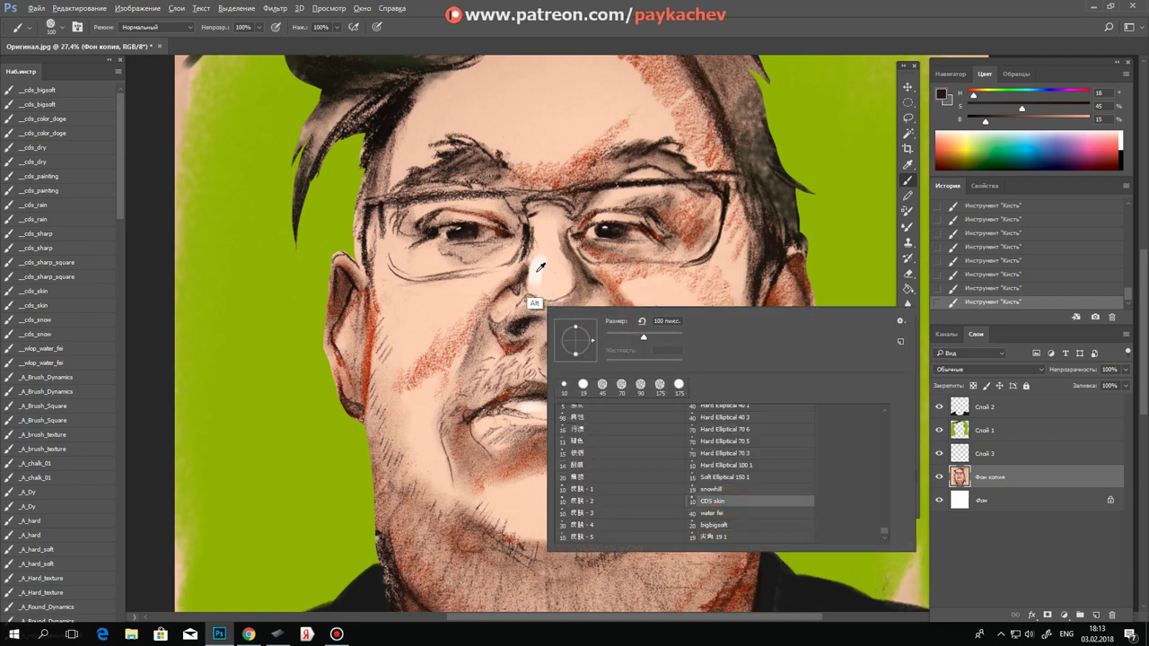
pyautogui.keyDown('alt'); pyautogui.click(540, 271); pyautogui.keyUp('alt')
pyautogui.moveTo(418, 252); pyautogui.dragTo(431, 244)
pyautogui.hotkey('ctrl', 'z')
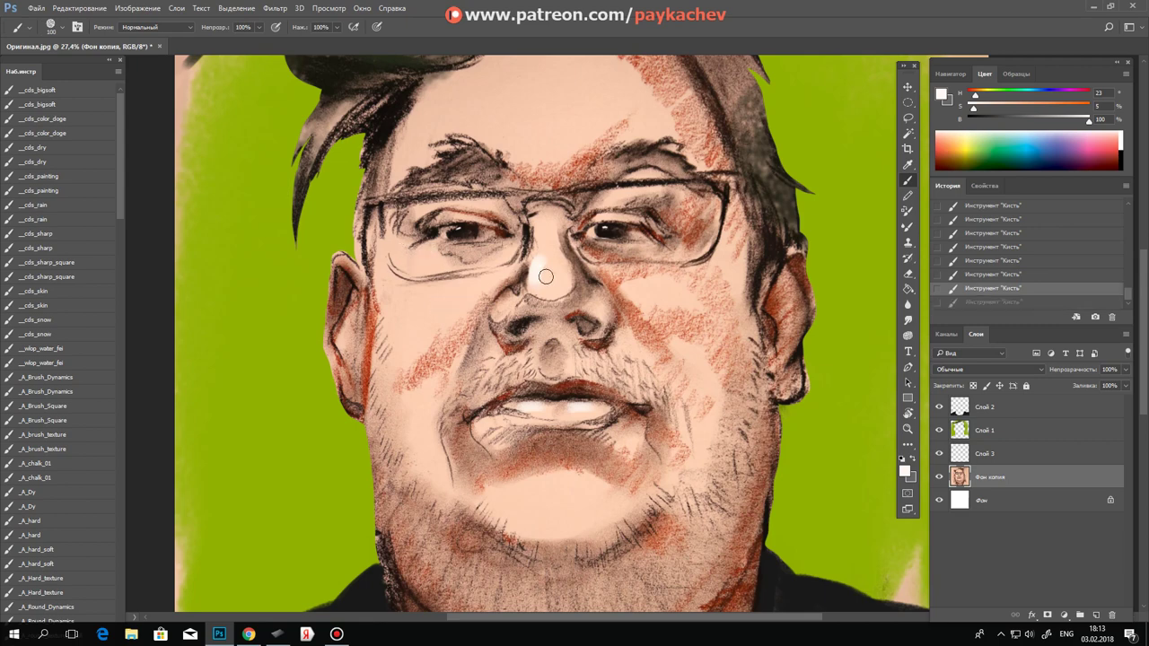
pyautogui.moveTo(424, 247); pyautogui.dragTo(416, 253)
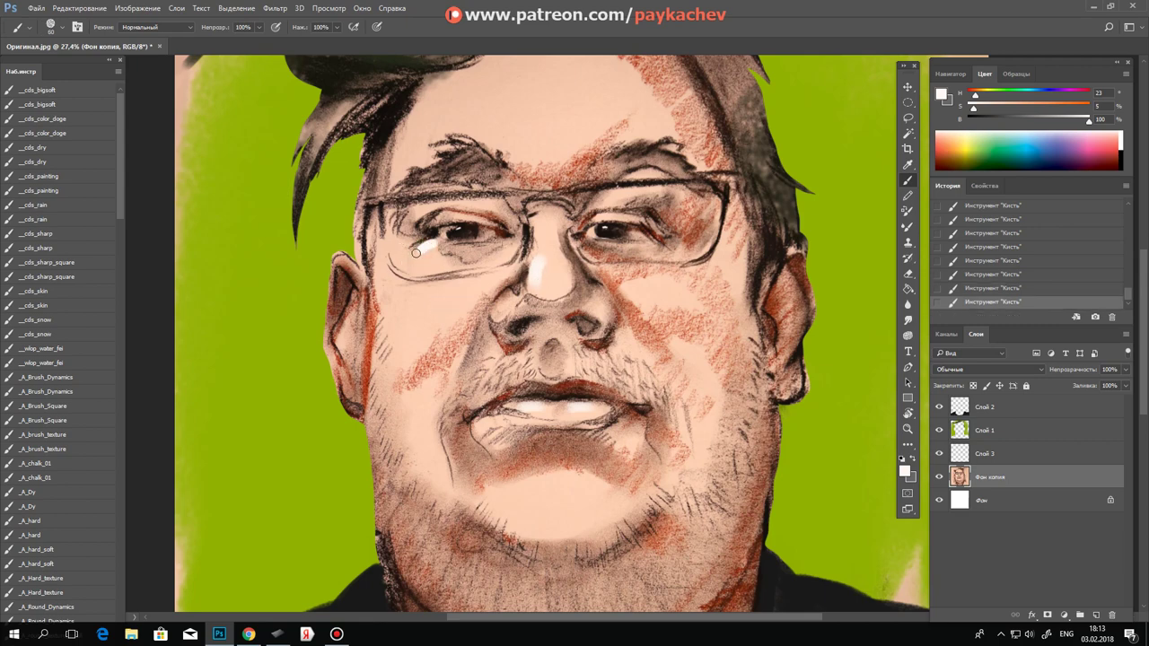
pyautogui.click(278, 634)
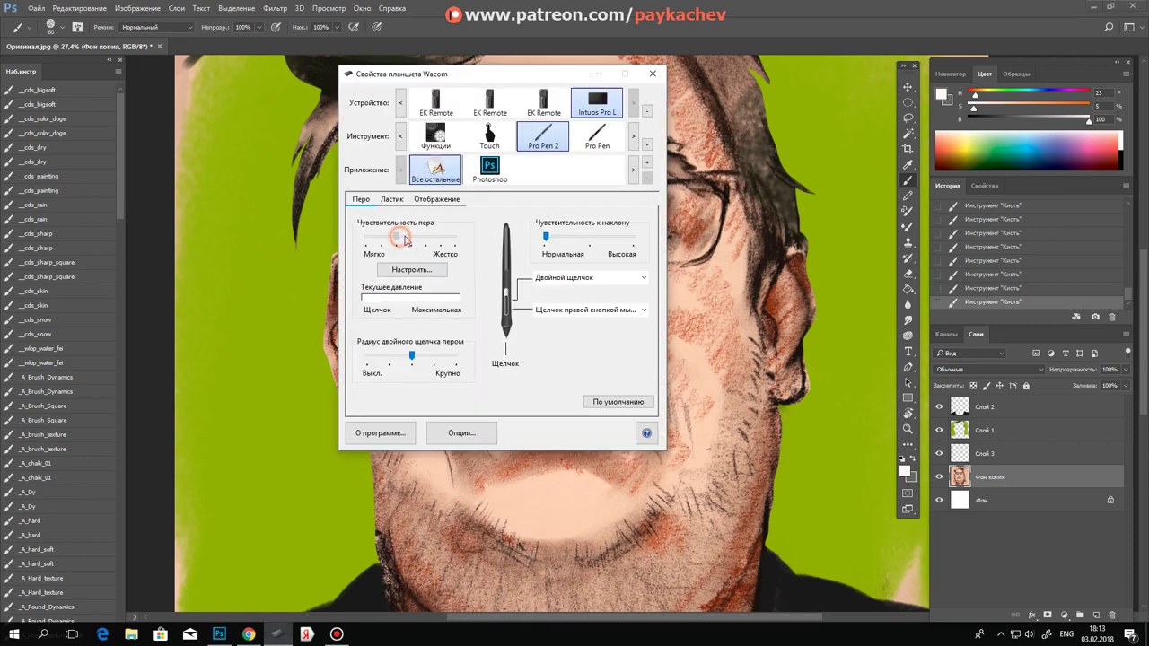
# Step: Adjust the pen pressure sensitivity in tablet properties, then glance at the brush presets
pyautogui.click(411, 269)
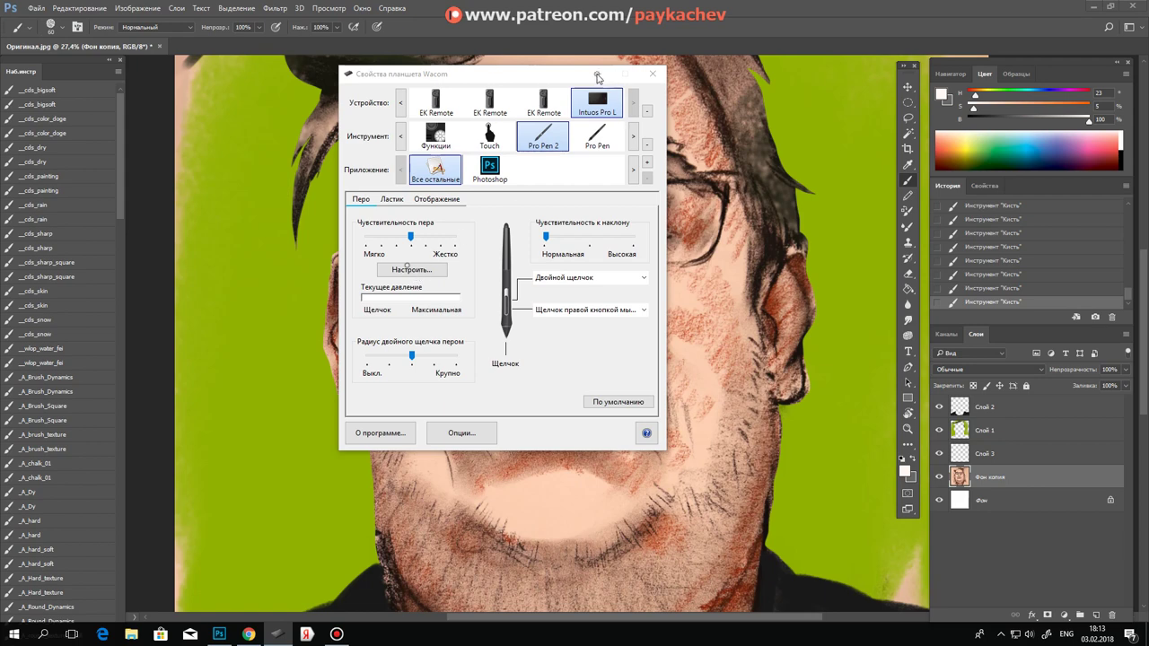
pyautogui.click(662, 43)
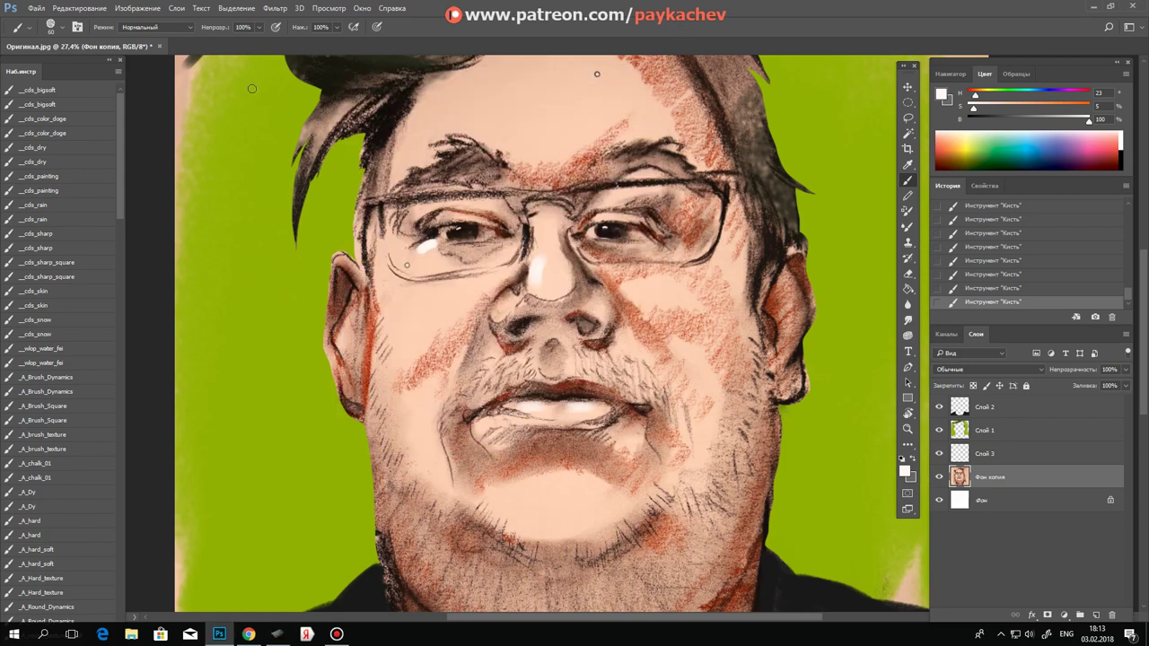
pyautogui.click(63, 27)
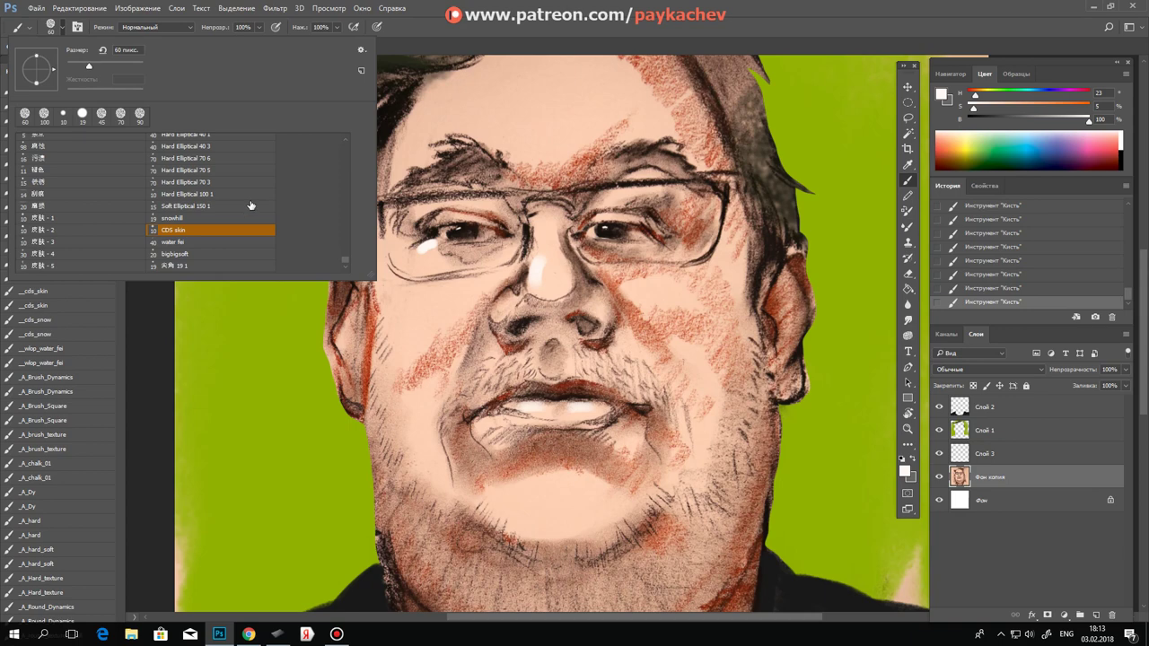
pyautogui.click(431, 45)
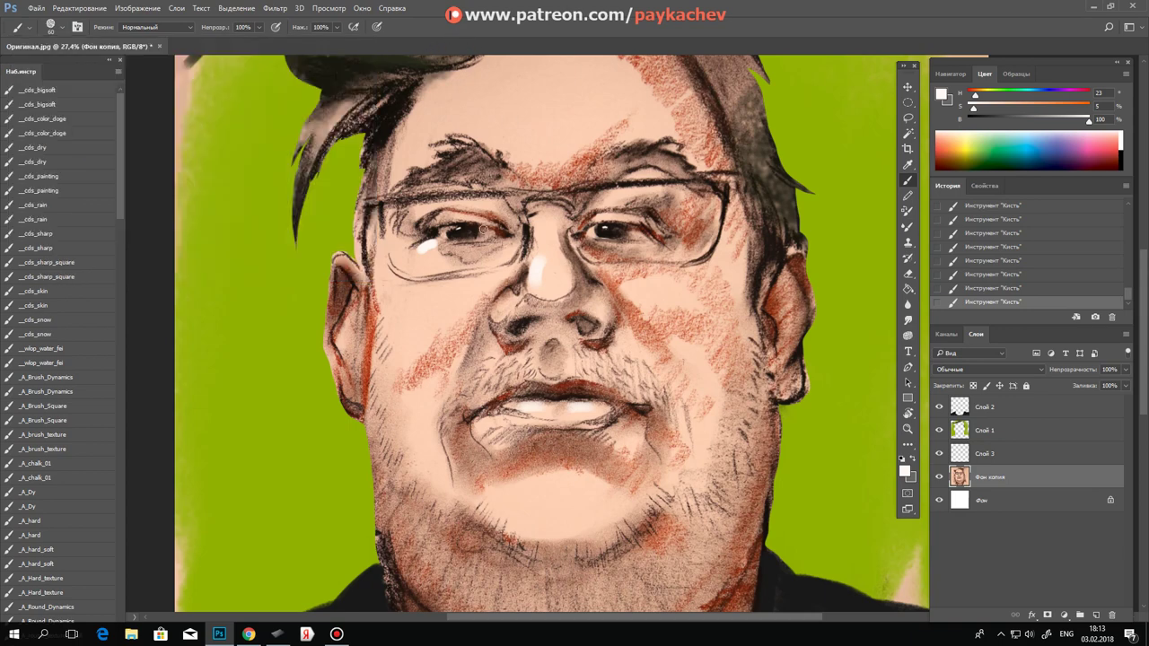
# Step: Undo the stray white stroke by the left eye and zoom out to 14.3%
pyautogui.hotkey('ctrl', 'z')
pyautogui.press('z')
pyautogui.moveTo(575, 313); pyautogui.dragTo(485, 313)
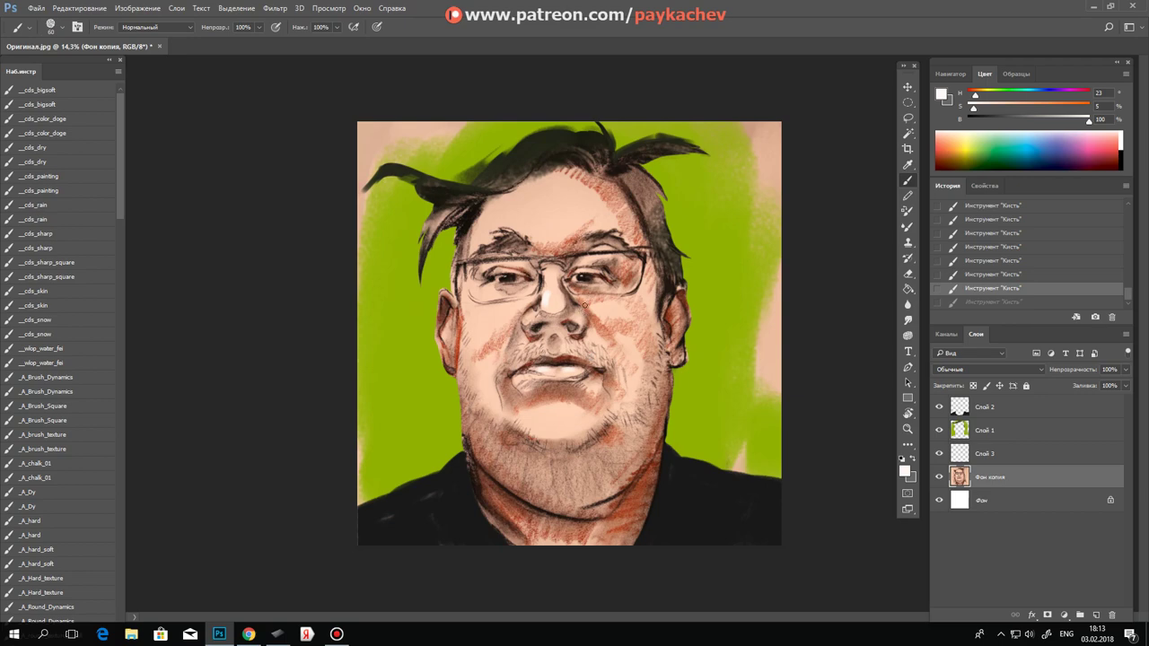
# Step: Sample a light skin tone from the nose and brush trial highlights on the forehead
pyautogui.keyDown('alt'); pyautogui.click(550, 299); pyautogui.keyUp('alt')
pyautogui.moveTo(530, 189); pyautogui.dragTo(517, 195)
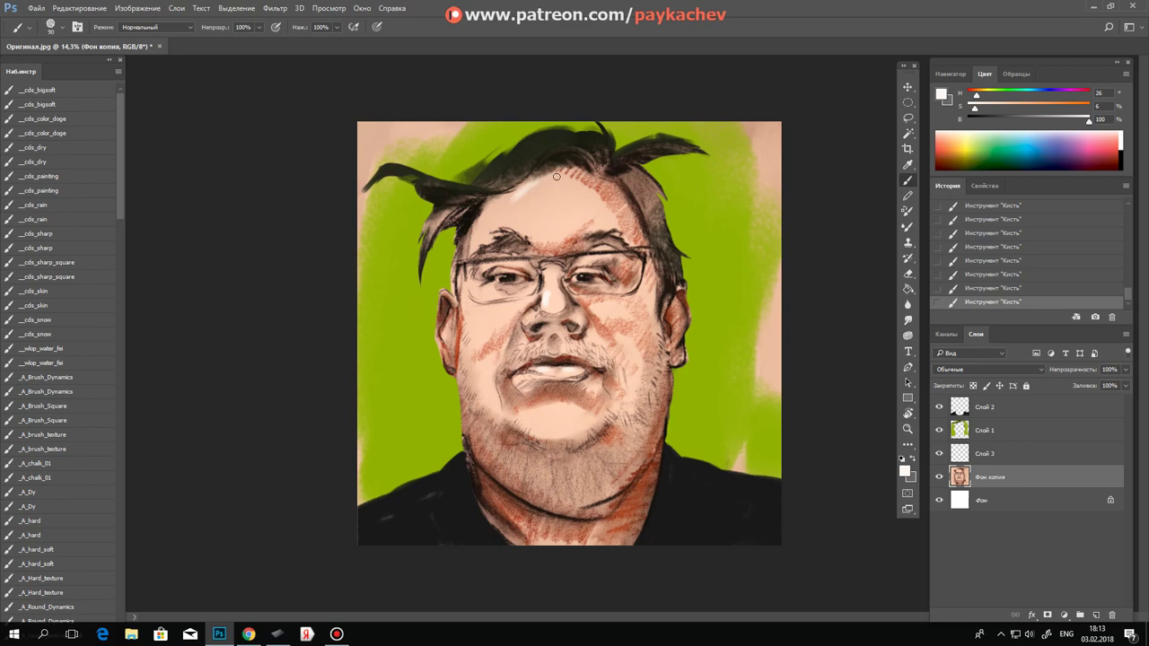
pyautogui.moveTo(494, 209); pyautogui.dragTo(517, 221)
pyautogui.hotkey('ctrl', 'alt', 'z')
pyautogui.hotkey('ctrl', 'alt', 'z')
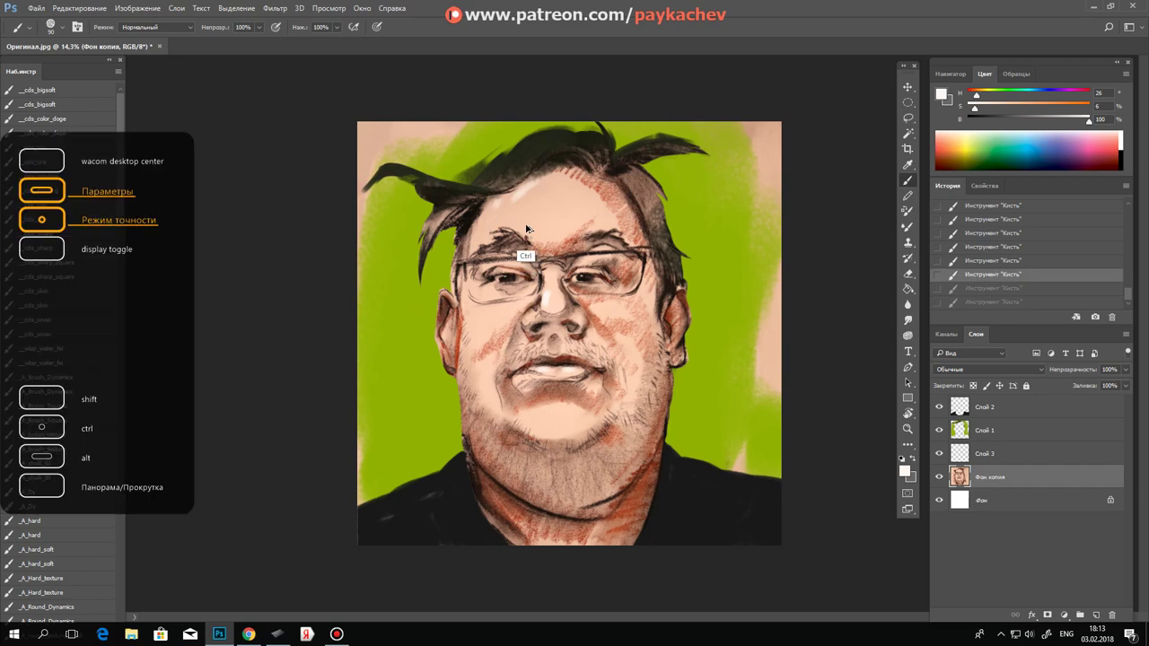
pyautogui.press(']')
pyautogui.press(']')
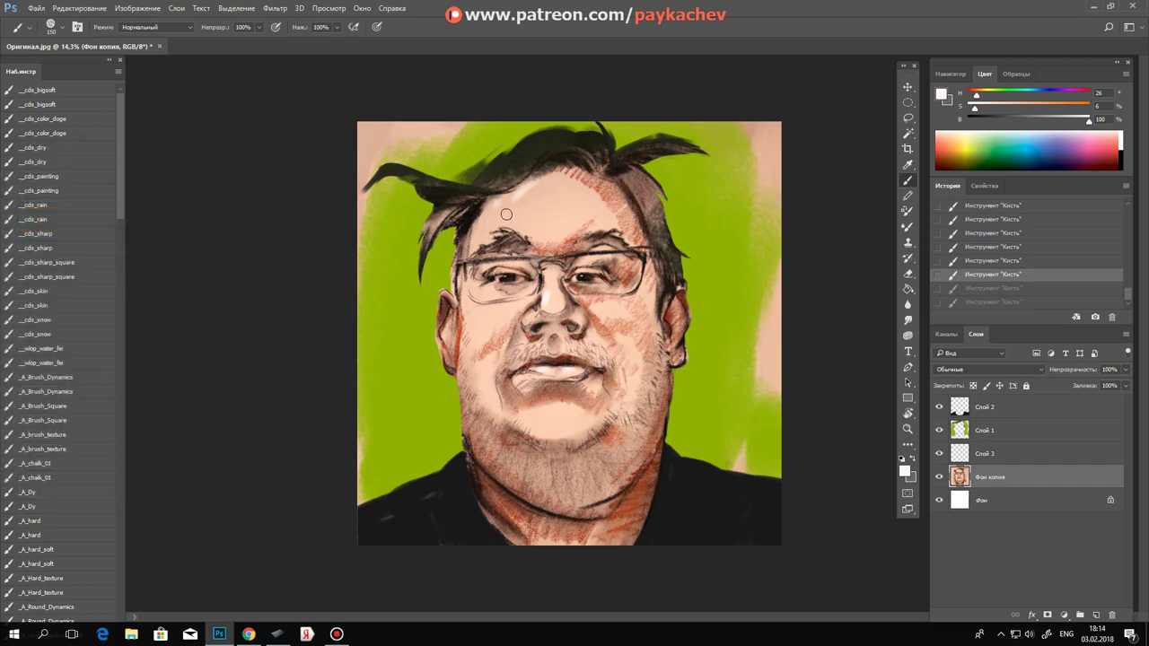
pyautogui.moveTo(506, 215)
pyautogui.mouseDown()
pyautogui.moveTo(525, 224)
pyautogui.moveTo(510, 199)
pyautogui.moveTo(524, 227)
pyautogui.mouseUp()
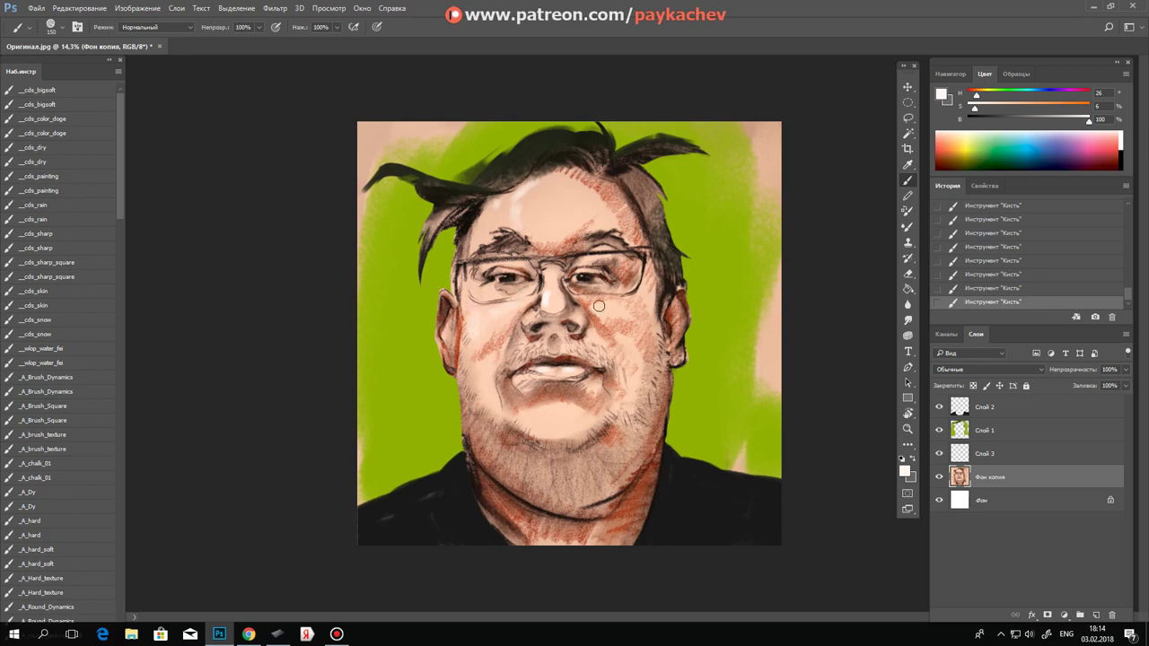
# Step: Shrink the brush to 90 and undo the recent forehead highlight strokes
pyautogui.press('[')
pyautogui.press('[')
pyautogui.press('[')
pyautogui.hotkey('ctrl', 'z')
pyautogui.rightClick(590, 300)
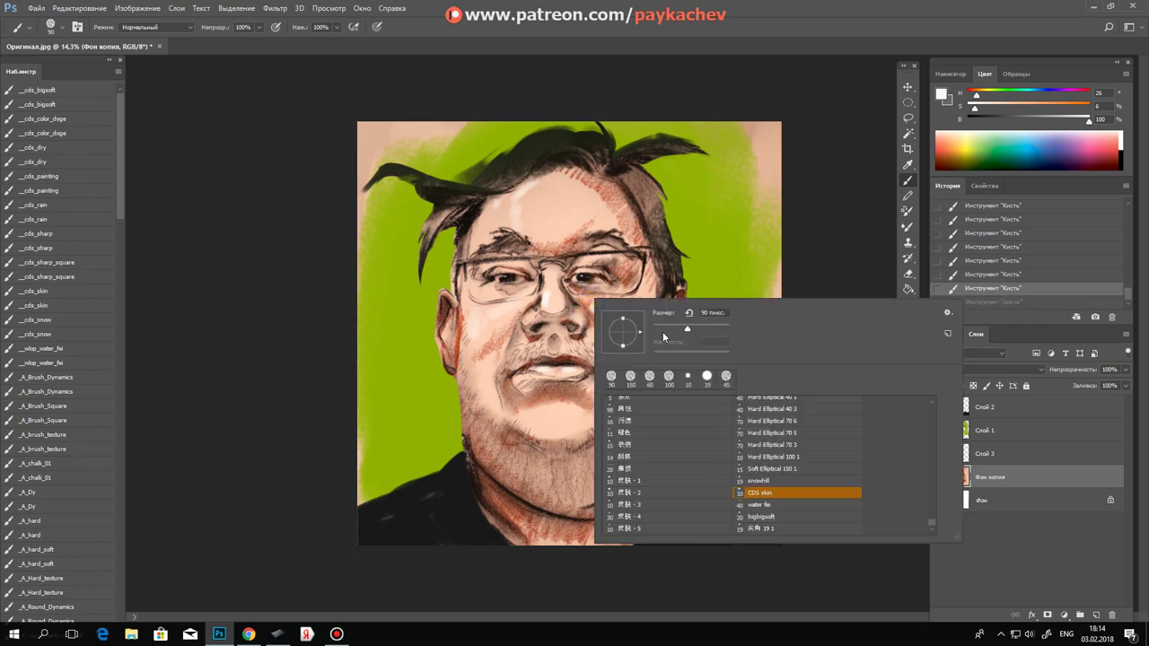
pyautogui.click(341, 372)
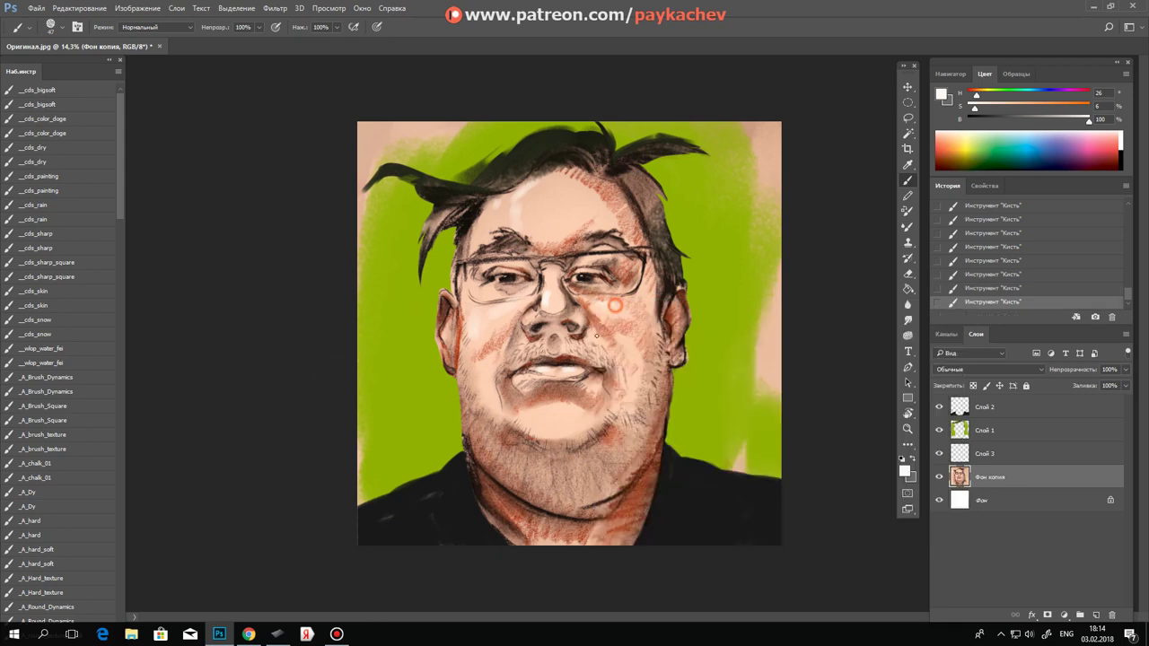
pyautogui.hotkey('ctrl', 'alt', 'z')
pyautogui.hotkey('ctrl', 'alt', 'z')
pyautogui.hotkey('ctrl', 'alt', 'z')
pyautogui.hotkey('ctrl', 'alt', 'z')
pyautogui.hotkey('ctrl', 'alt', 'z')
pyautogui.hotkey('ctrl', 'alt', 'z')
pyautogui.hotkey('ctrl', 'alt', 'z')
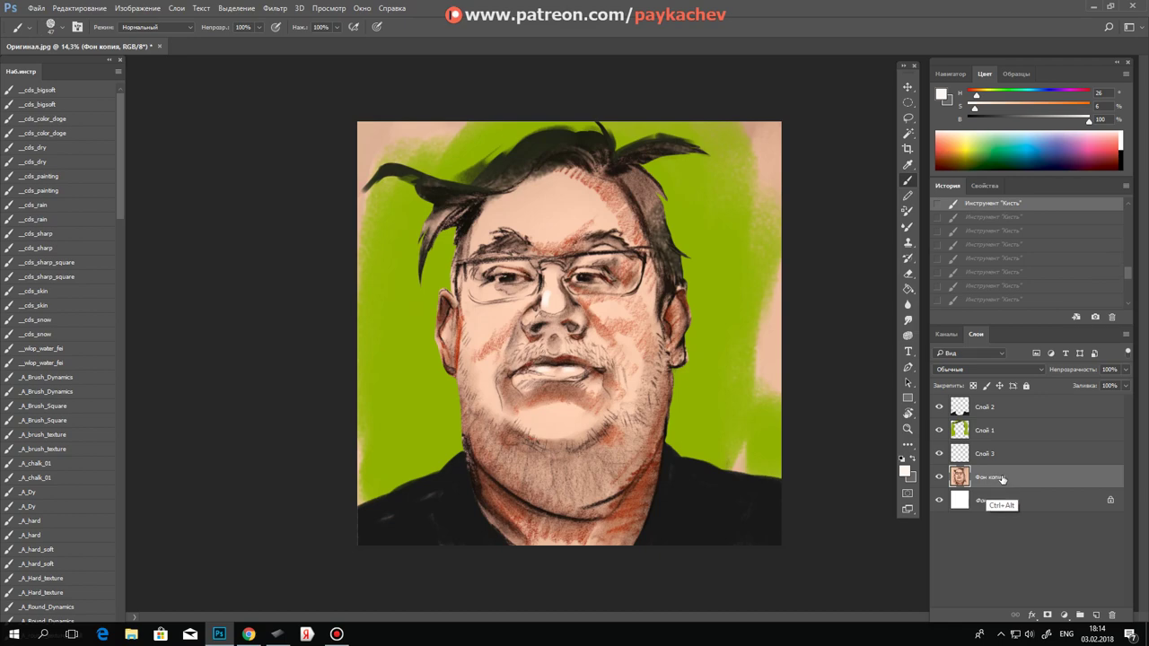
# Step: On Слой 3, paint small light strokes near the nose bridge and left eye
pyautogui.click(993, 455)
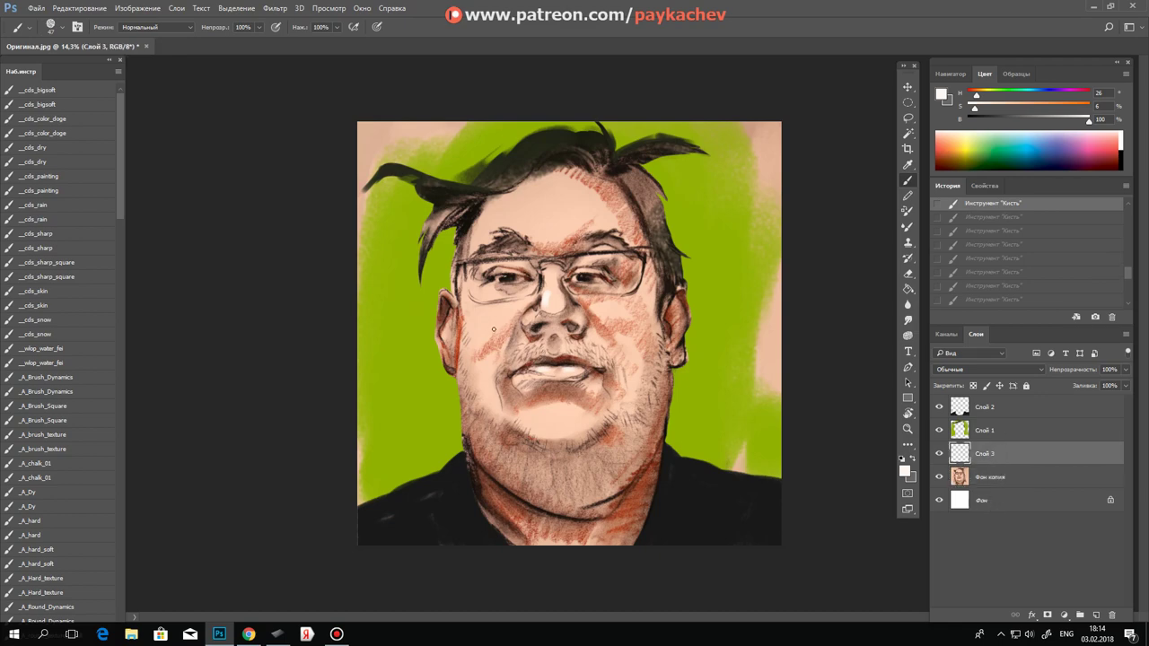
pyautogui.moveTo(529, 293); pyautogui.dragTo(510, 301)
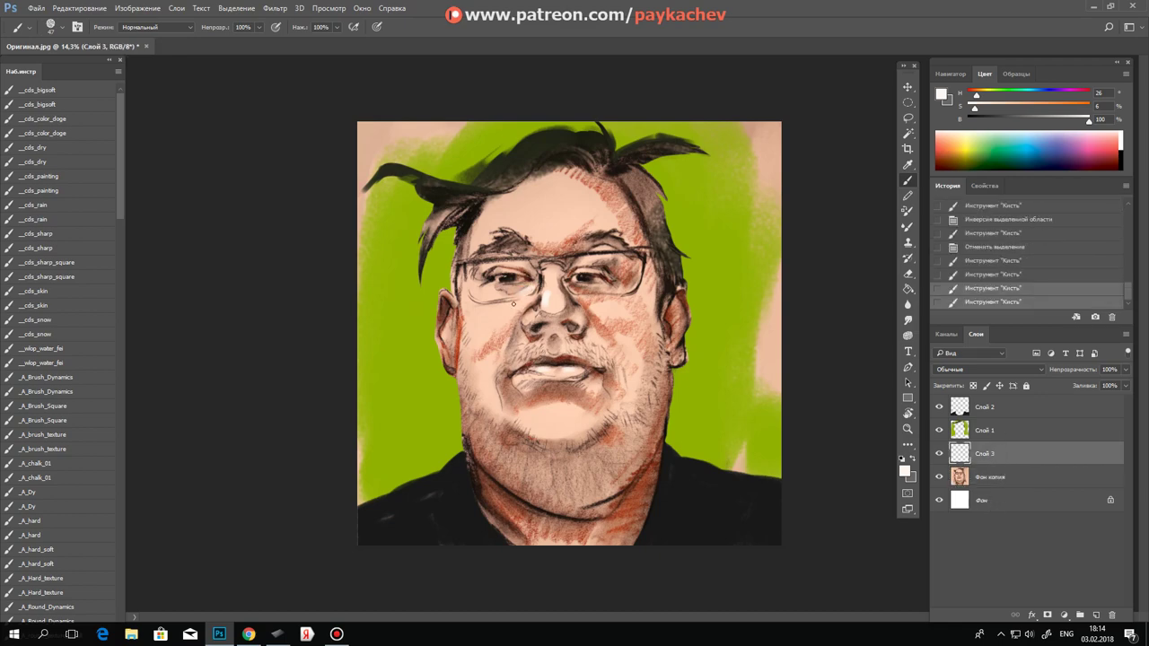
pyautogui.click(485, 289)
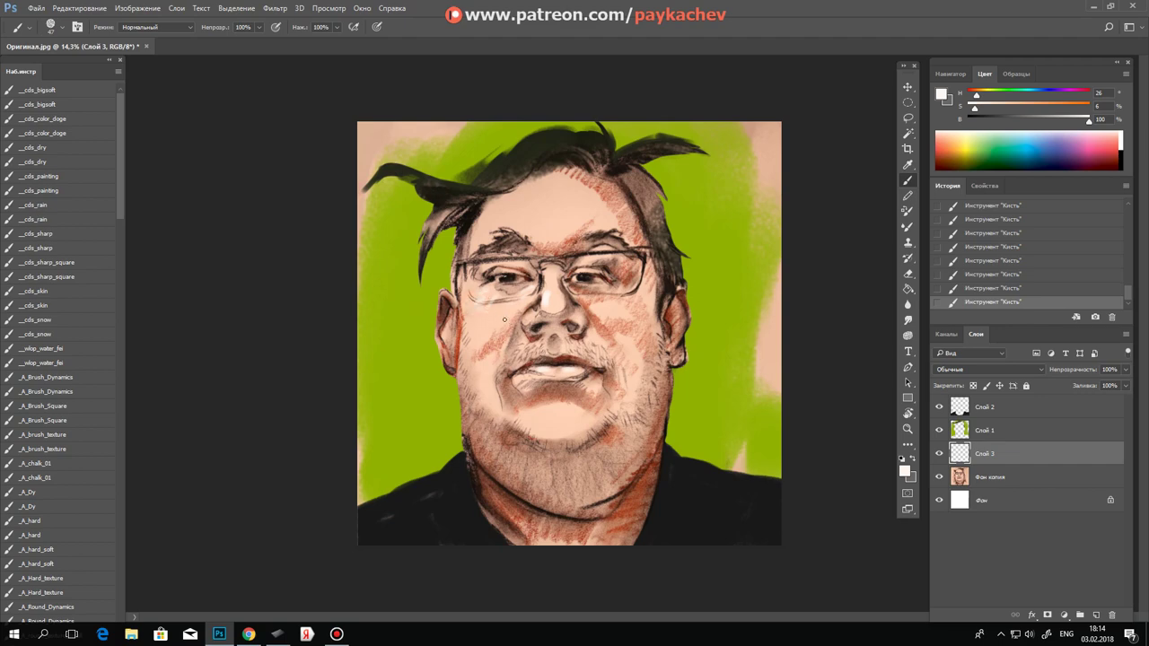
# Step: Erase the dark strokes near the left lens and try light dabs beneath it
pyautogui.press('e')
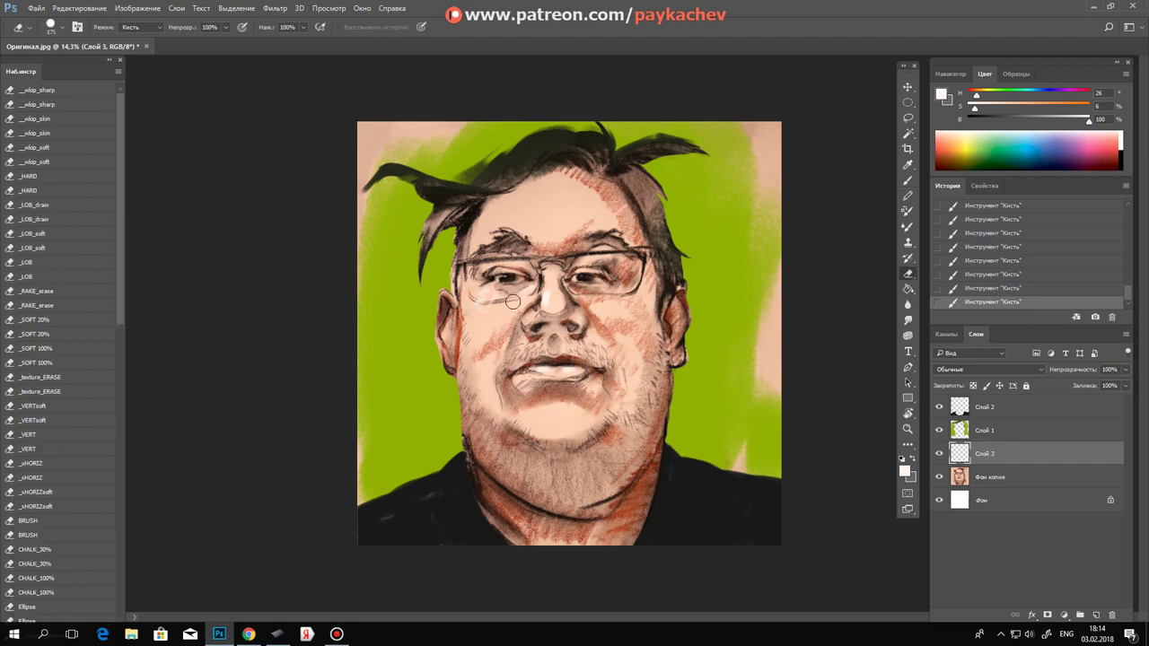
pyautogui.moveTo(473, 298); pyautogui.dragTo(483, 309)
pyautogui.press('b')
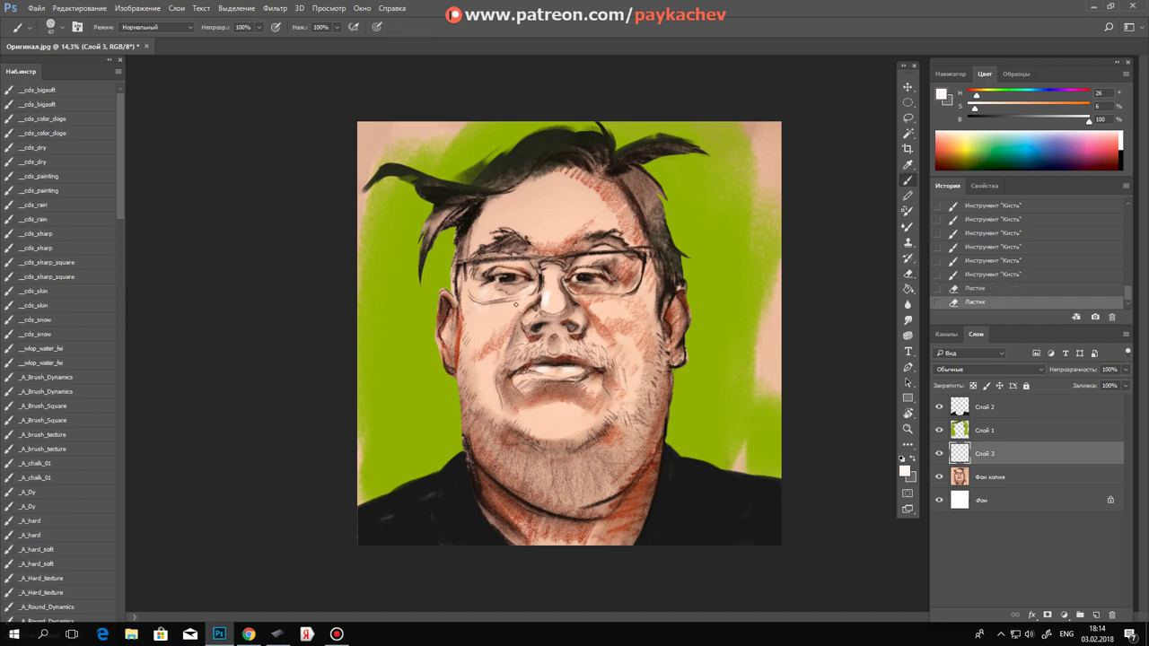
pyautogui.click(490, 311)
pyautogui.click(490, 319)
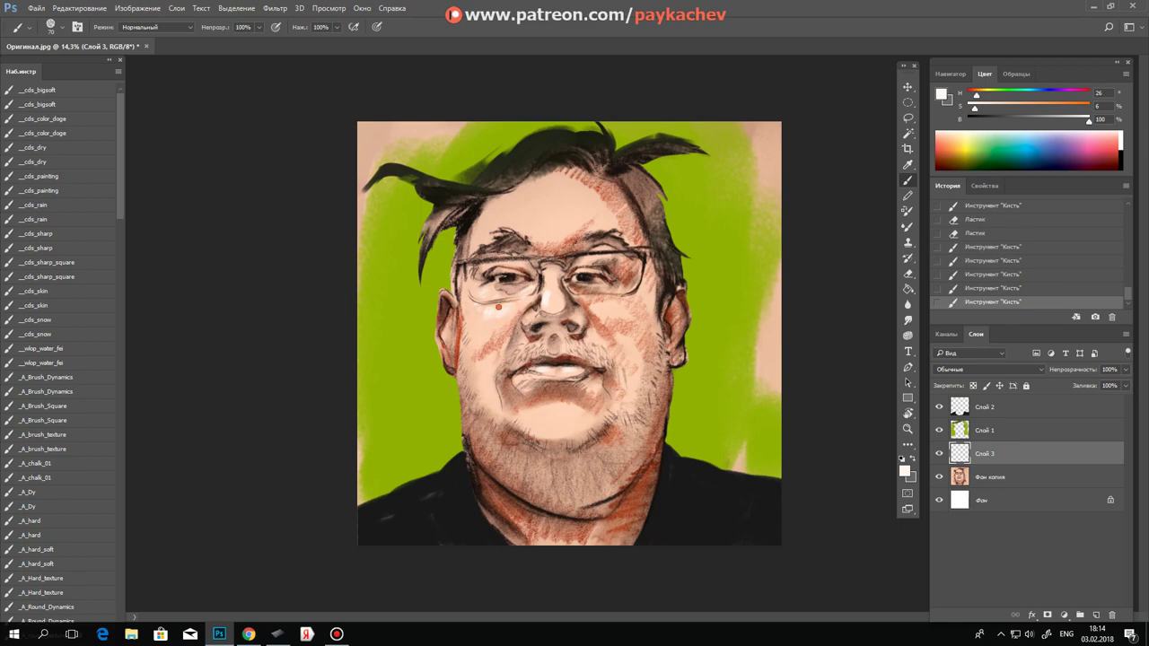
pyautogui.hotkey('ctrl', 'alt', 'z')
pyautogui.hotkey('ctrl', 'alt', 'z')
pyautogui.hotkey('ctrl', 'alt', 'z')
pyautogui.hotkey('ctrl', 'alt', 'z')
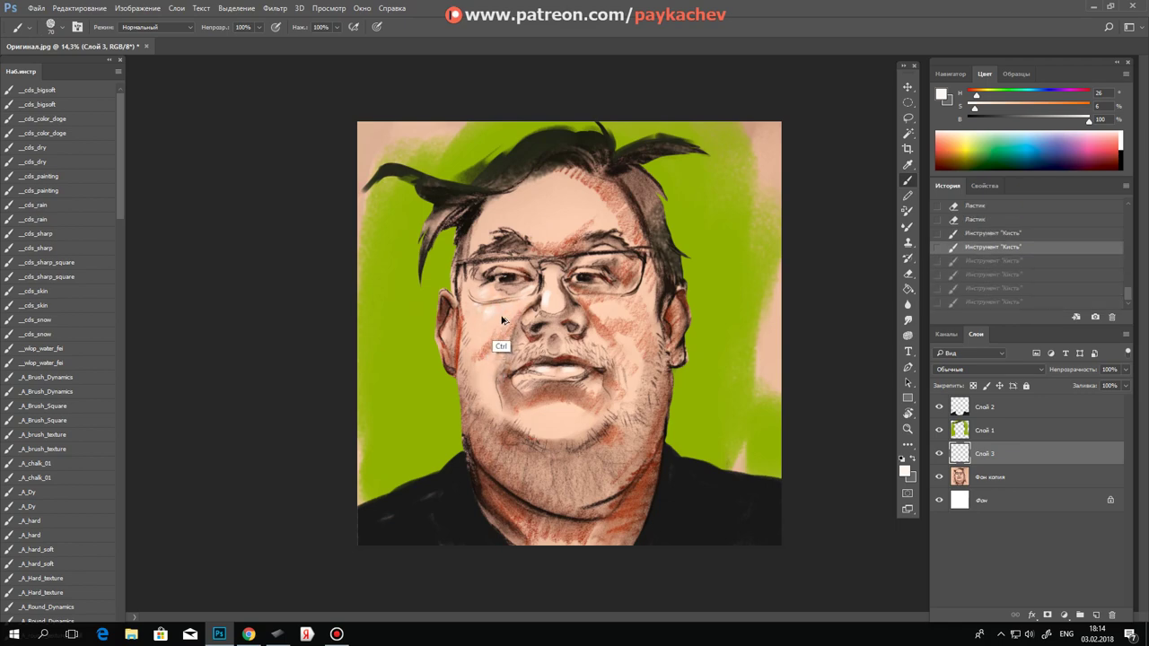
pyautogui.hotkey('ctrl', 'alt', 'z')
pyautogui.hotkey('ctrl', 'alt', 'z')
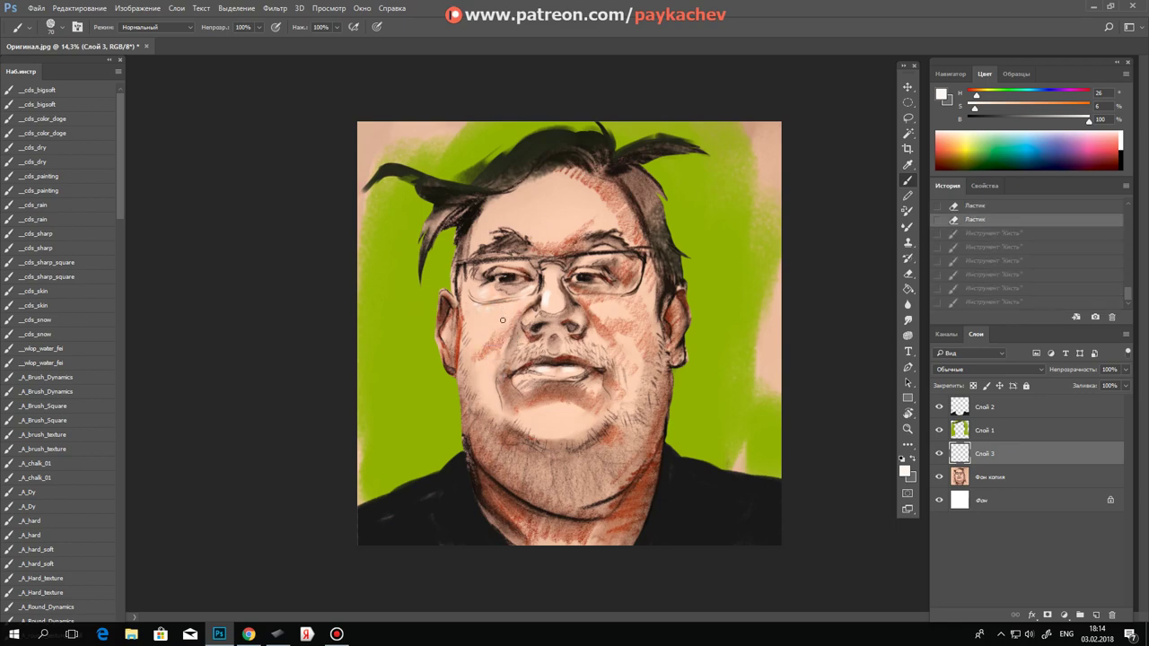
# Step: Paint light strokes near the left eye and cheek, plus a dab on the right cheek
pyautogui.moveTo(489, 318); pyautogui.dragTo(510, 304)
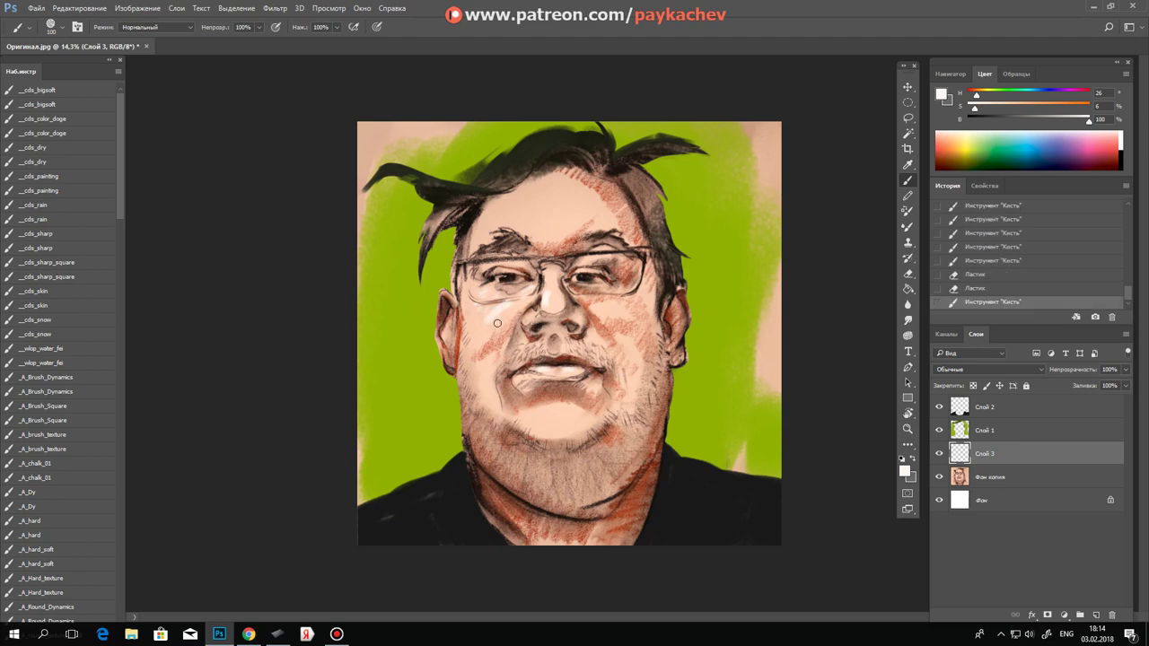
pyautogui.hotkey('ctrl', 'alt', 'z')
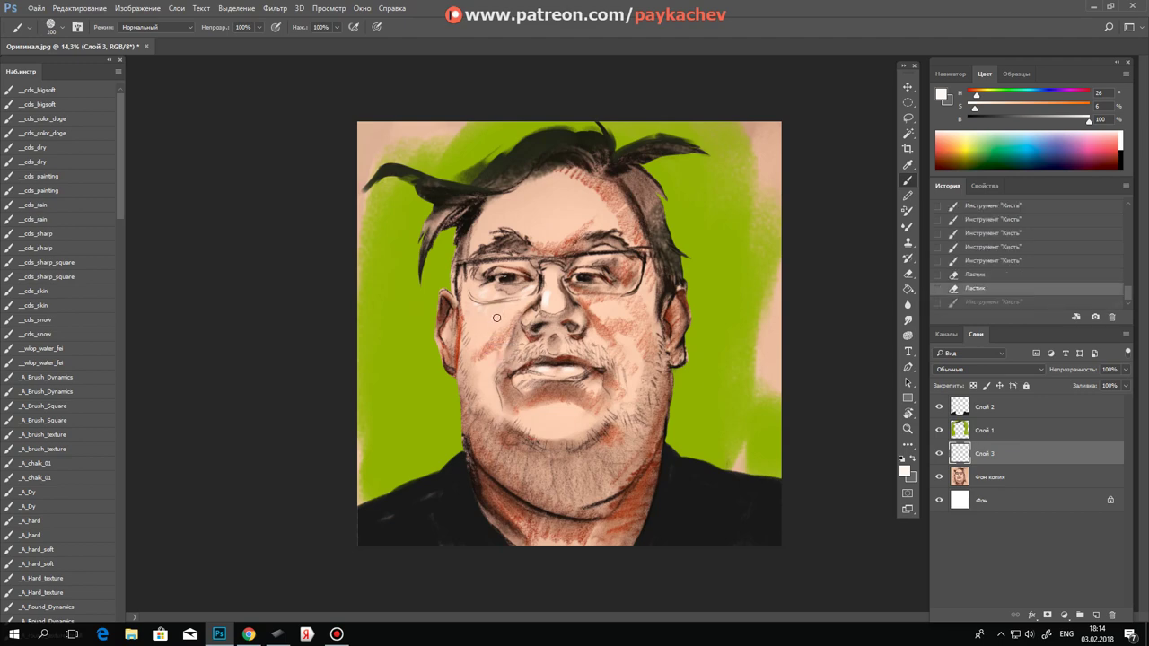
pyautogui.moveTo(503, 308)
pyautogui.mouseDown()
pyautogui.moveTo(481, 338)
pyautogui.moveTo(496, 318)
pyautogui.mouseUp()
pyautogui.click(603, 308)
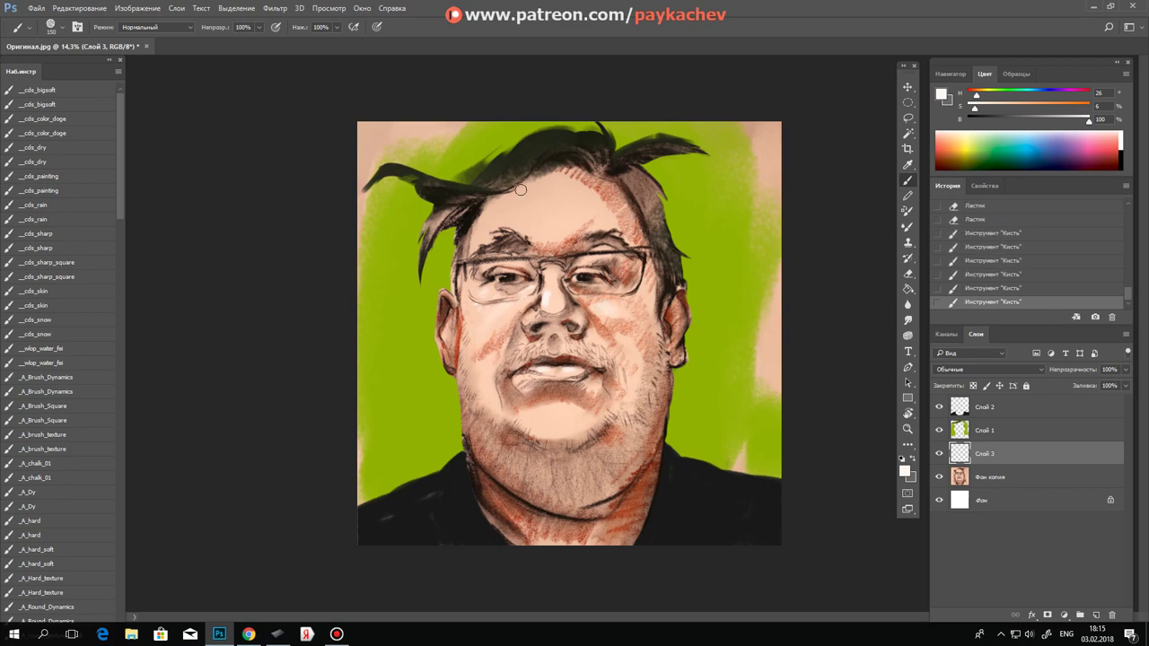
pyautogui.moveTo(519, 192); pyautogui.dragTo(514, 204)
pyautogui.hotkey('ctrl', 'z')
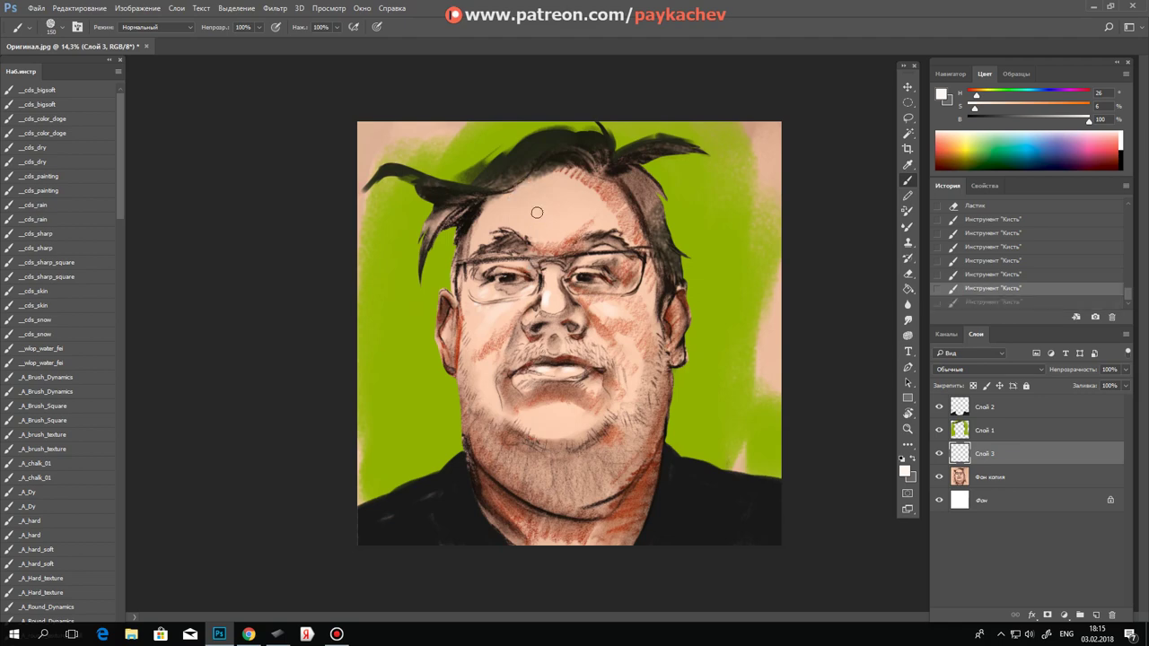
# Step: Brush a soft forehead highlight at size 200, 30% opacity, then a chin highlight at 90%
pyautogui.press(']')
pyautogui.press(']')
pyautogui.press('3')
pyautogui.moveTo(509, 188)
pyautogui.mouseDown()
pyautogui.moveTo(521, 197)
pyautogui.moveTo(547, 184)
pyautogui.moveTo(514, 199)
pyautogui.mouseUp()
pyautogui.press('9')
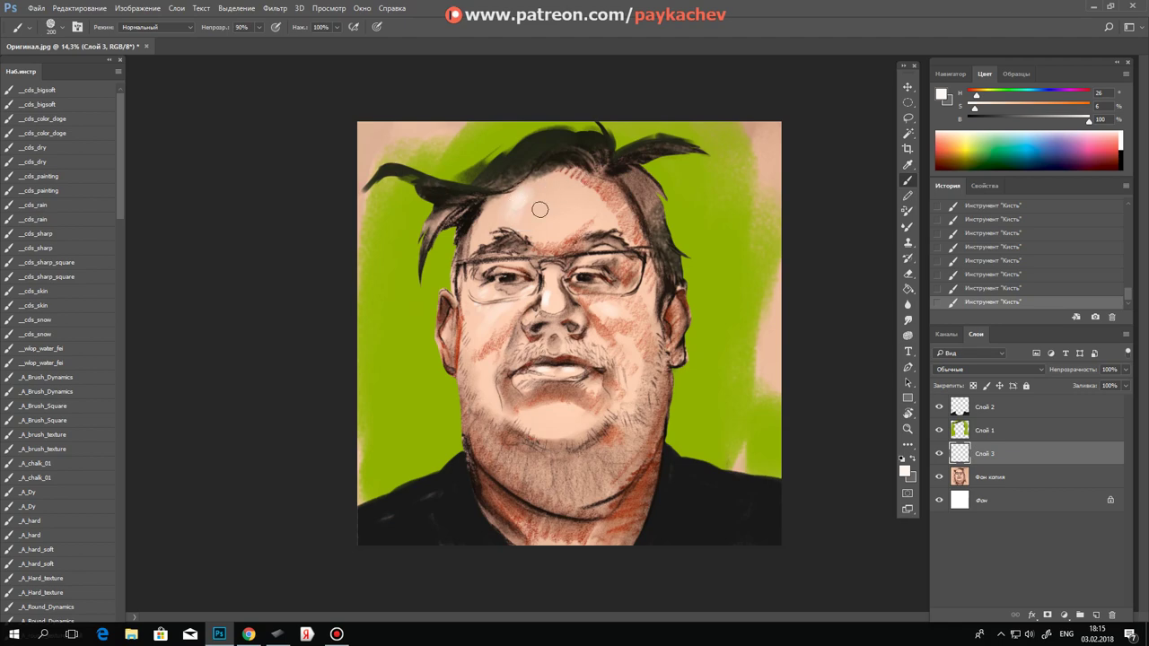
pyautogui.press('[')
pyautogui.moveTo(539, 409); pyautogui.dragTo(548, 411)
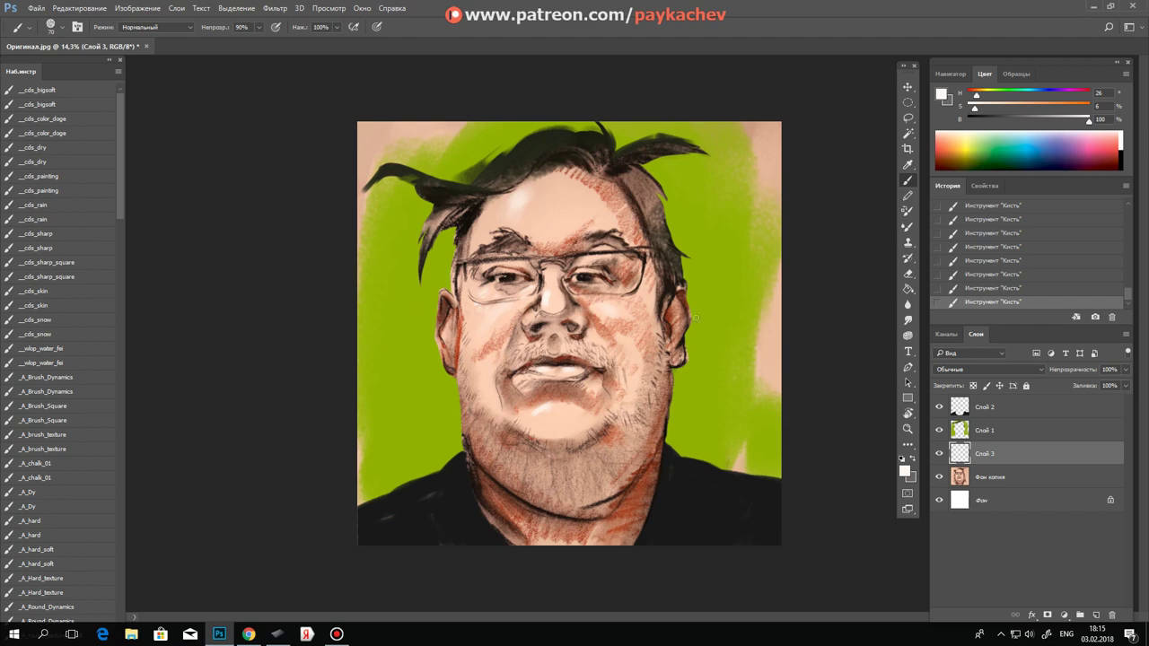
# Step: Add a new empty layer above Фон копия and zoom in on the face
pyautogui.click(1017, 477)
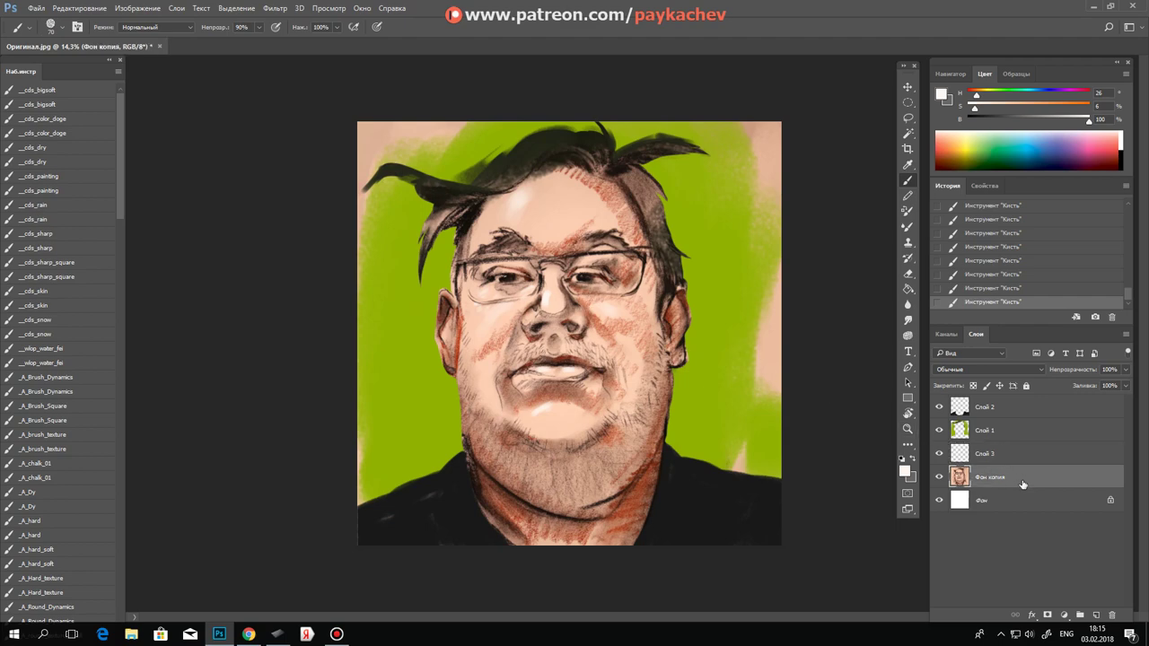
pyautogui.click(1096, 616)
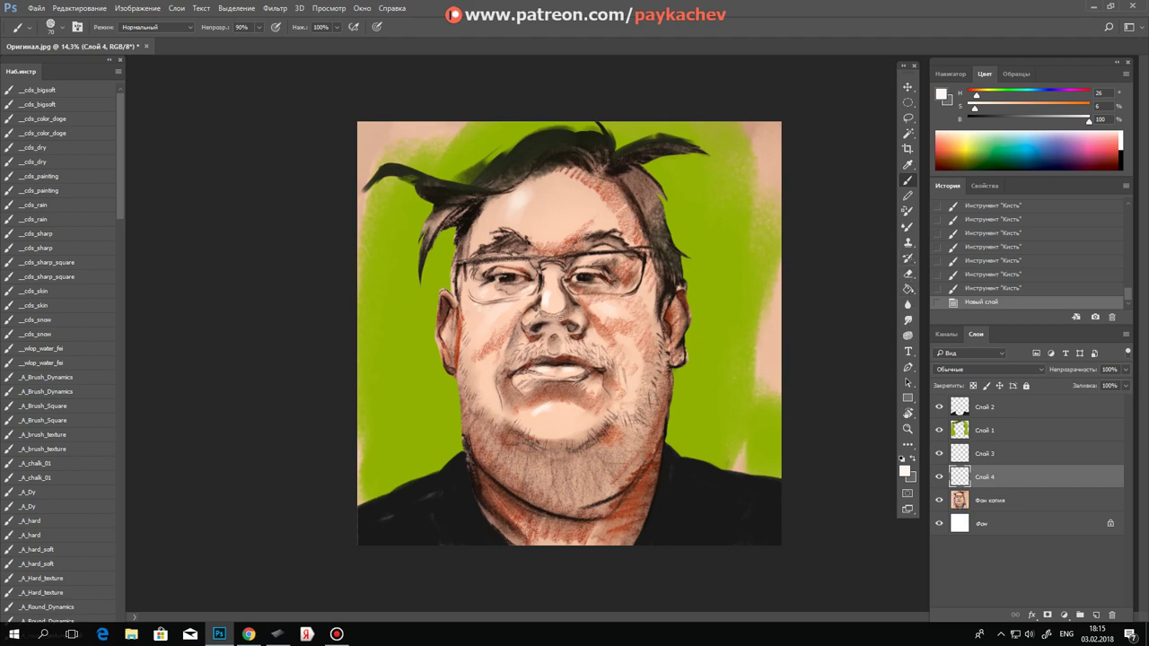
pyautogui.click(907, 118)
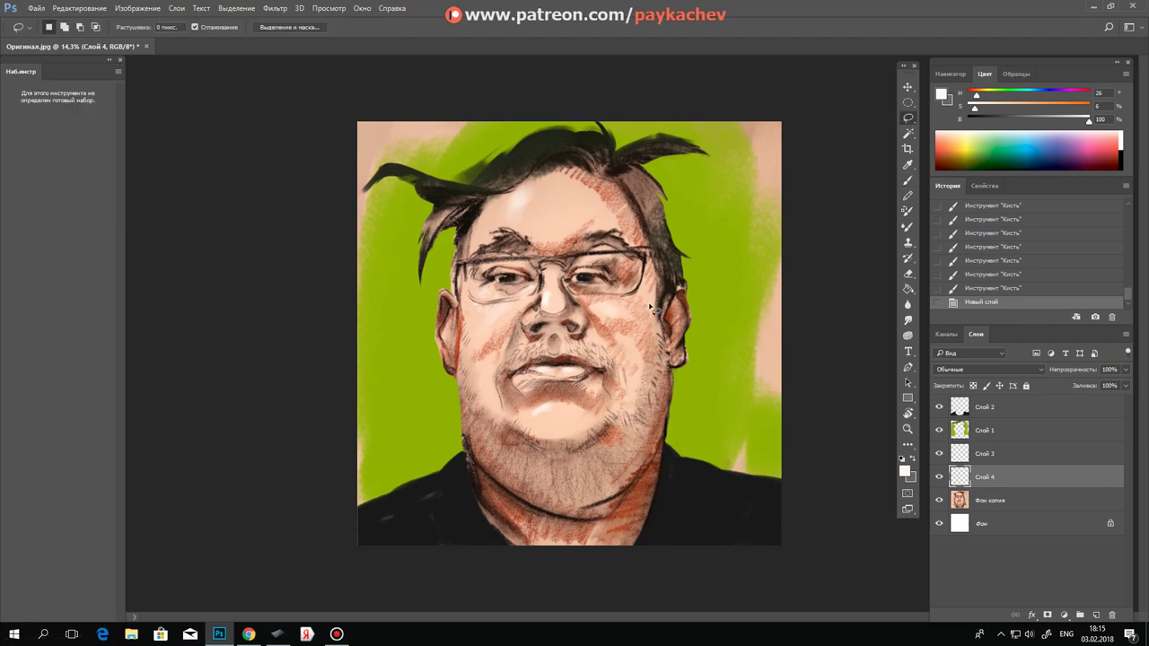
pyautogui.press('z')
pyautogui.moveTo(578, 360); pyautogui.dragTo(584, 358)
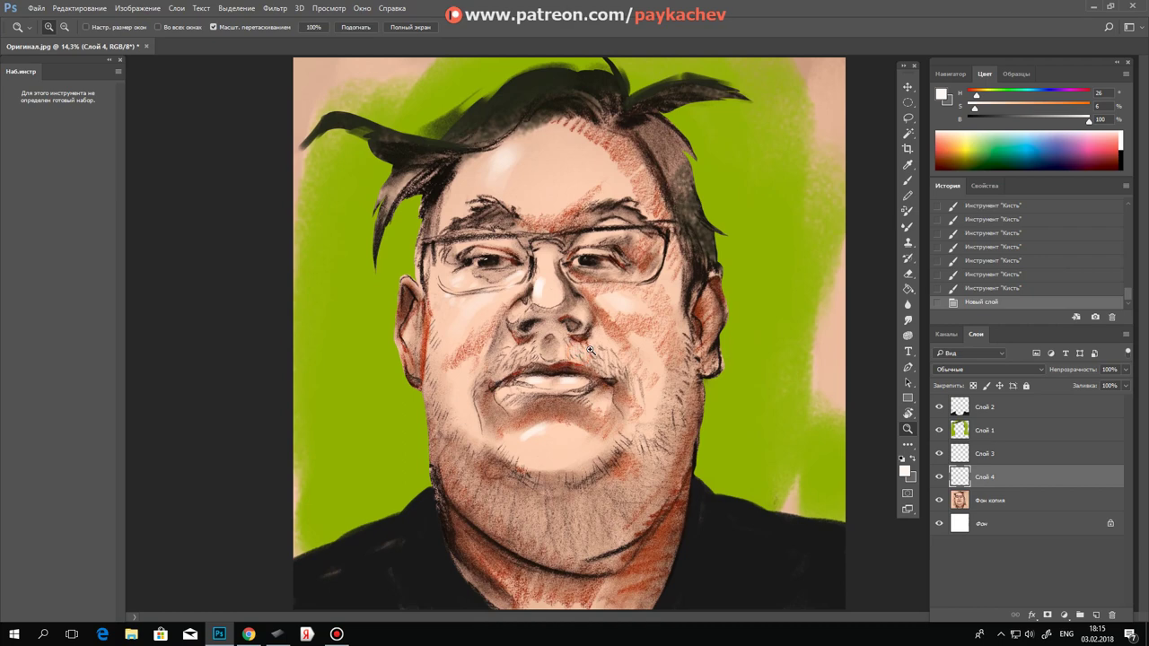
# Step: Merge Слой 1 into Слой 2 using Merge Layers
pyautogui.press('l')
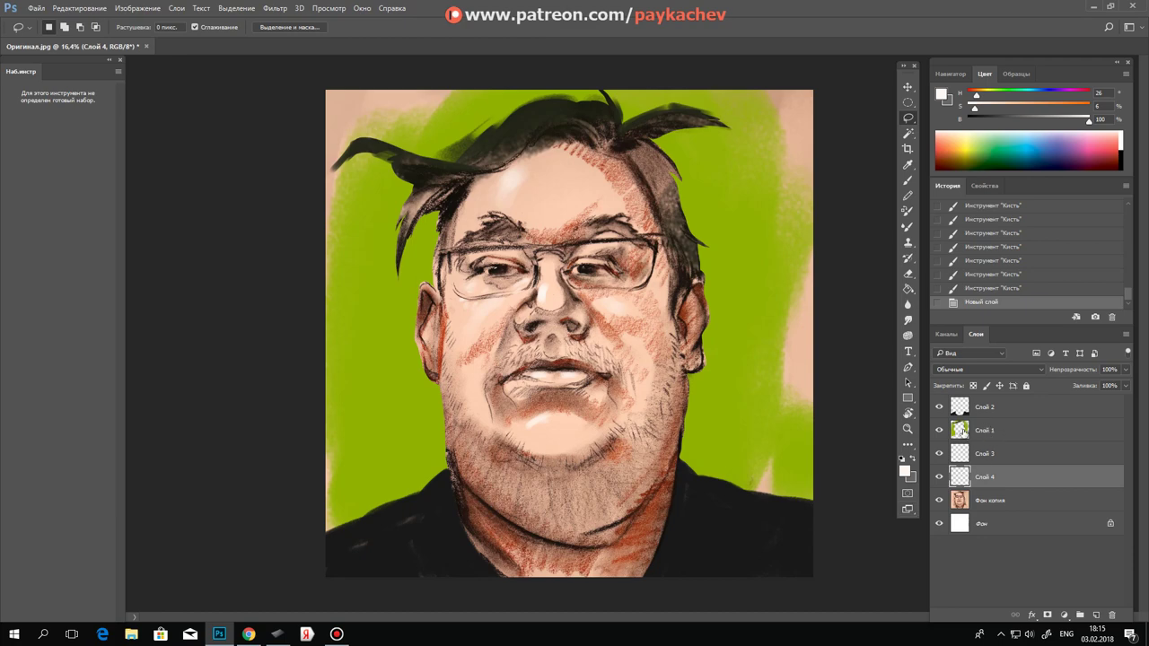
pyautogui.click(989, 408)
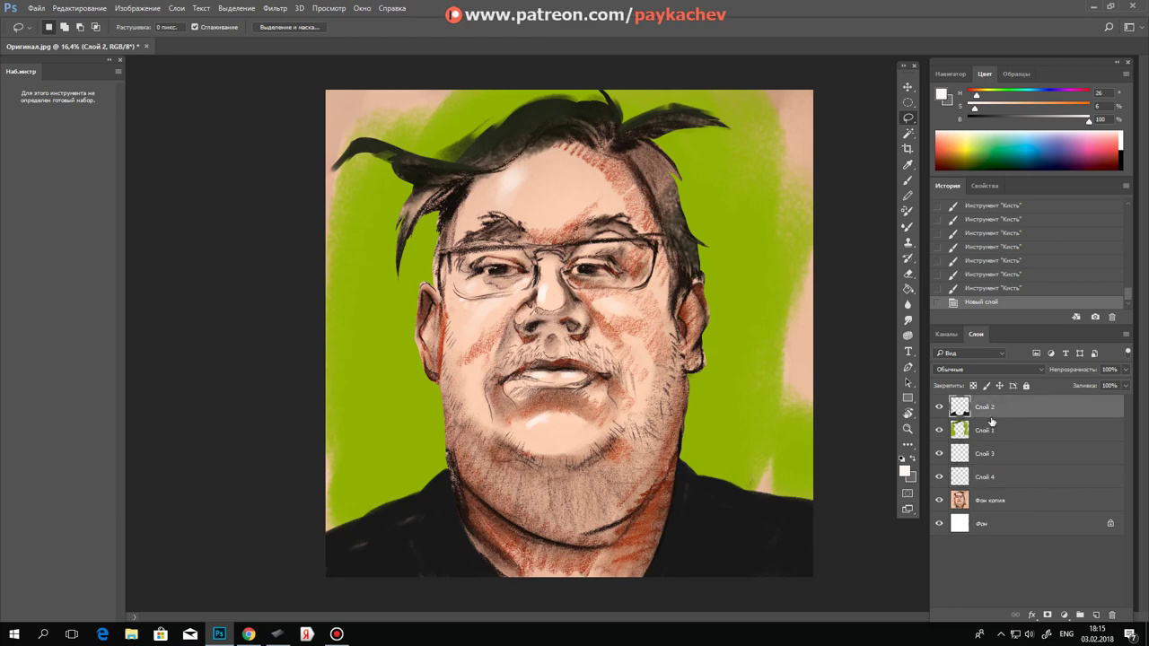
pyautogui.keyDown('shift'); pyautogui.click(994, 432); pyautogui.keyUp('shift')
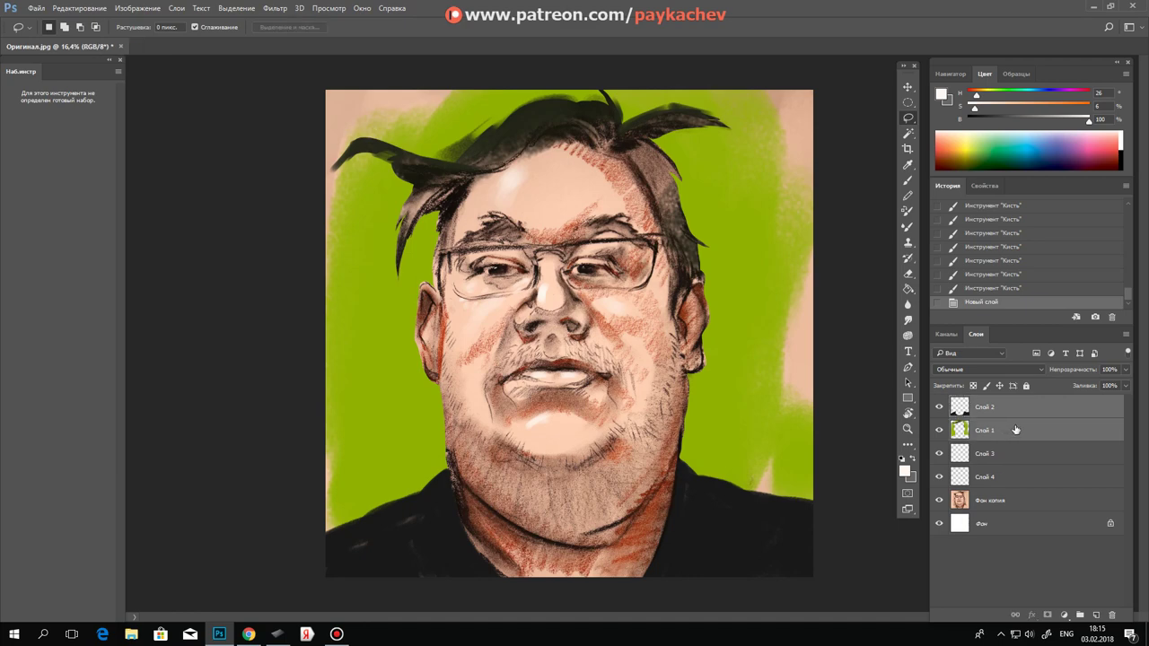
pyautogui.rightClick(1015, 430)
pyautogui.click(894, 435)
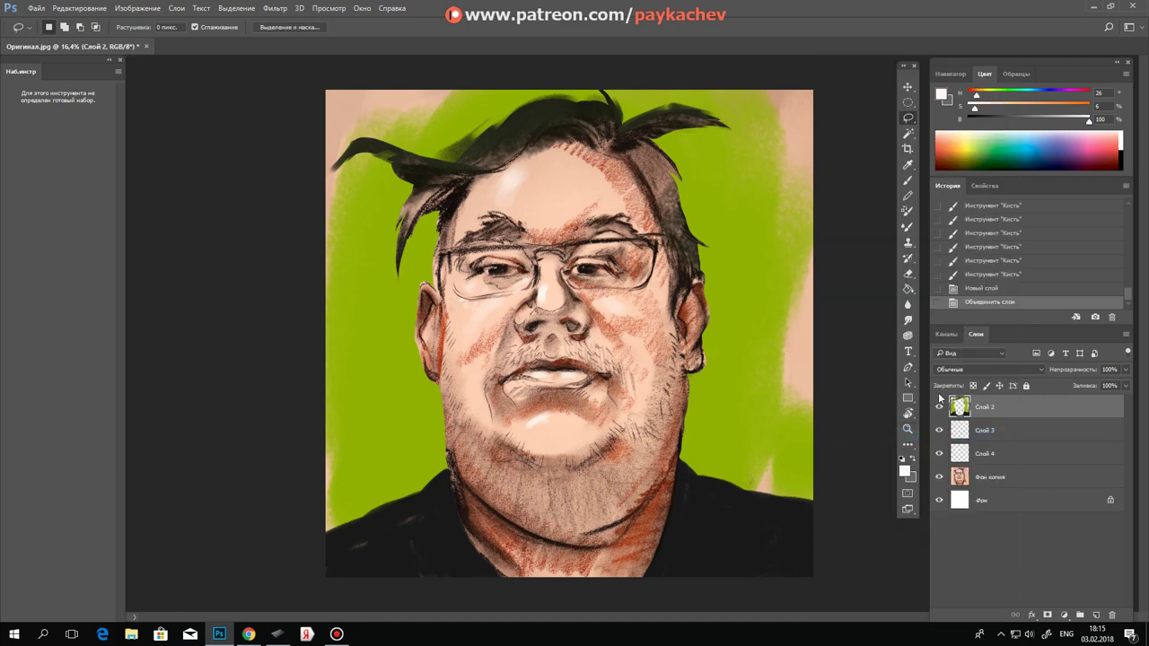
# Step: Magic-wand select the face, neck, right hair edge and top hair, then make Слой 4 active
pyautogui.click(908, 133)
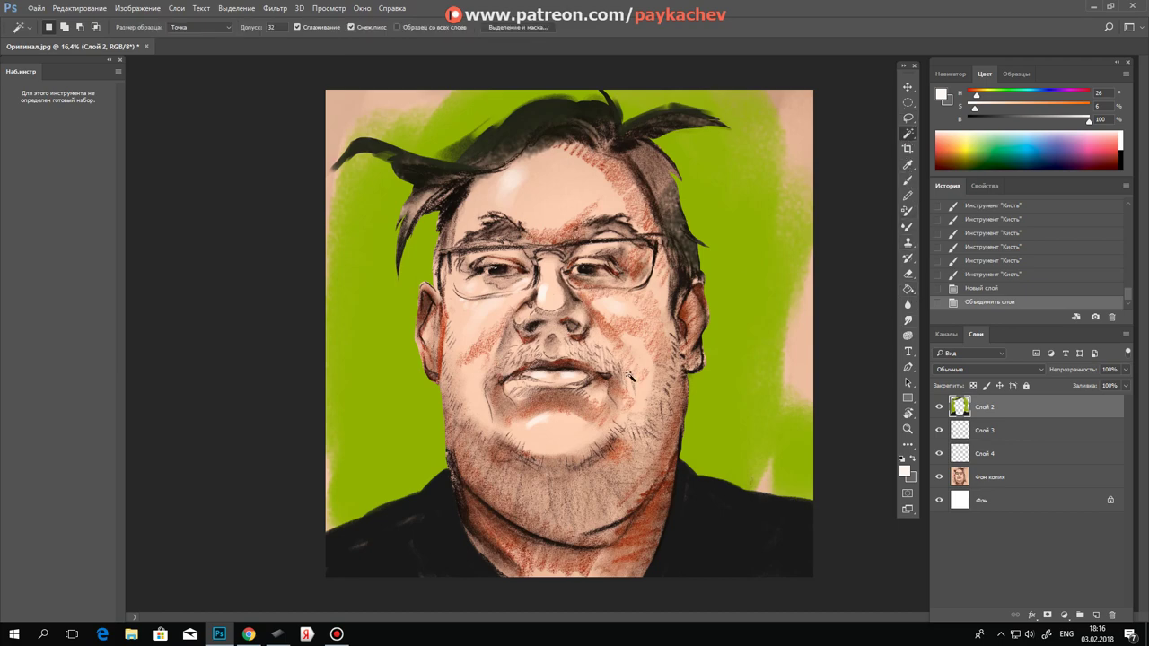
pyautogui.click(658, 386)
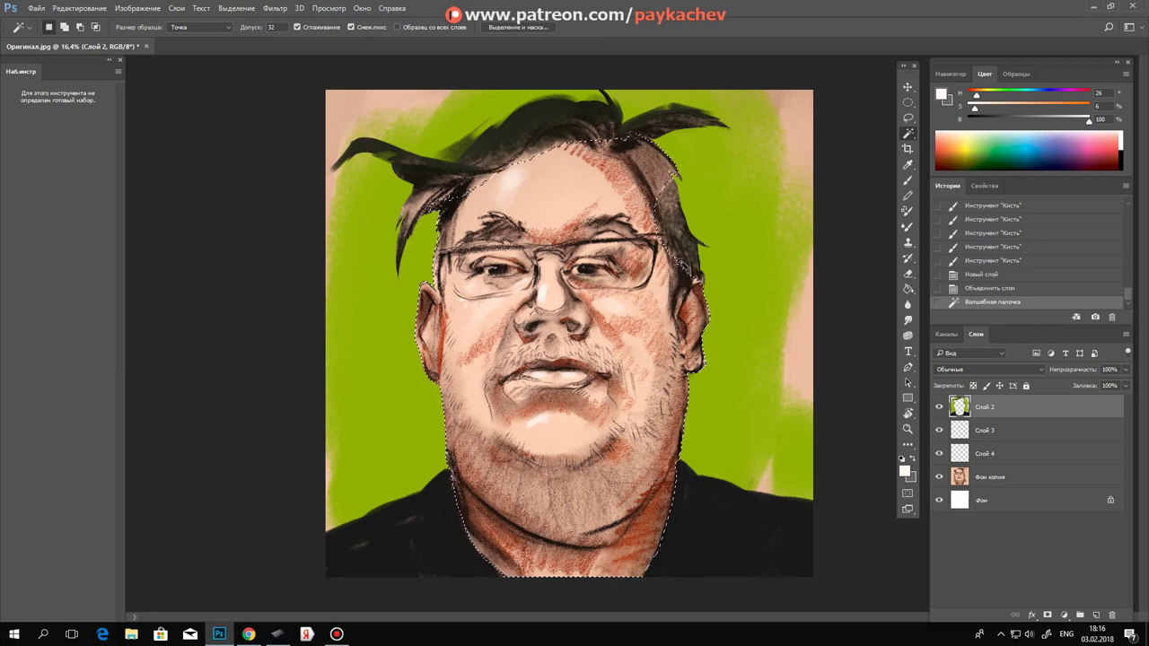
pyautogui.press('l')
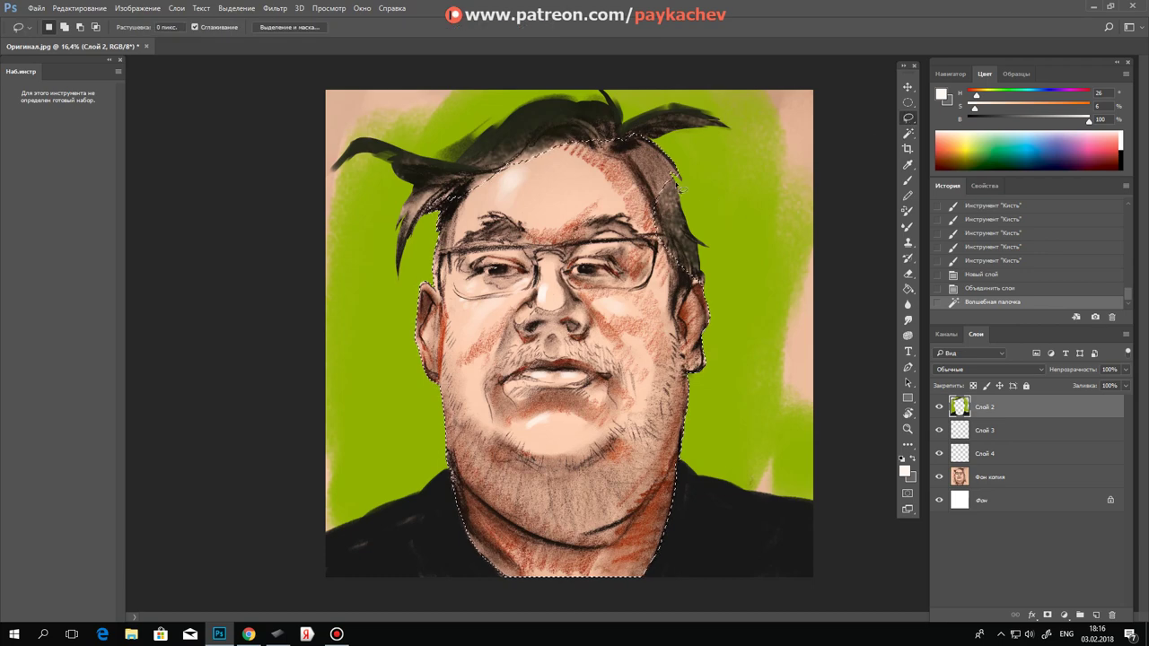
pyautogui.click(909, 135)
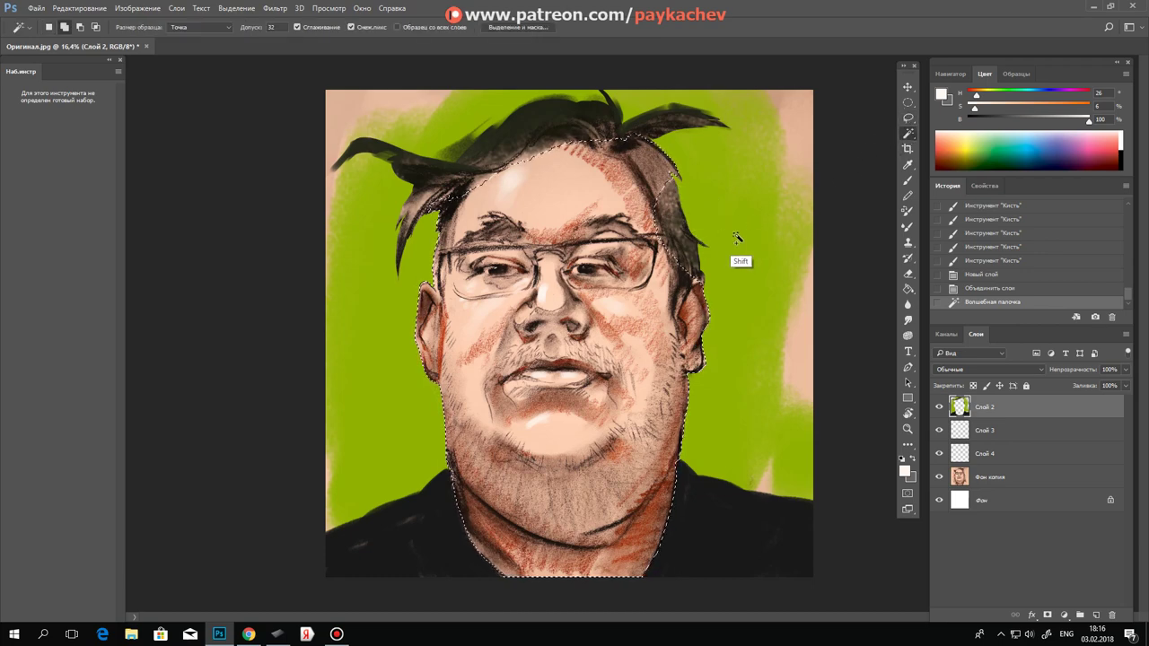
pyautogui.keyDown('shift'); pyautogui.click(676, 234); pyautogui.keyUp('shift')
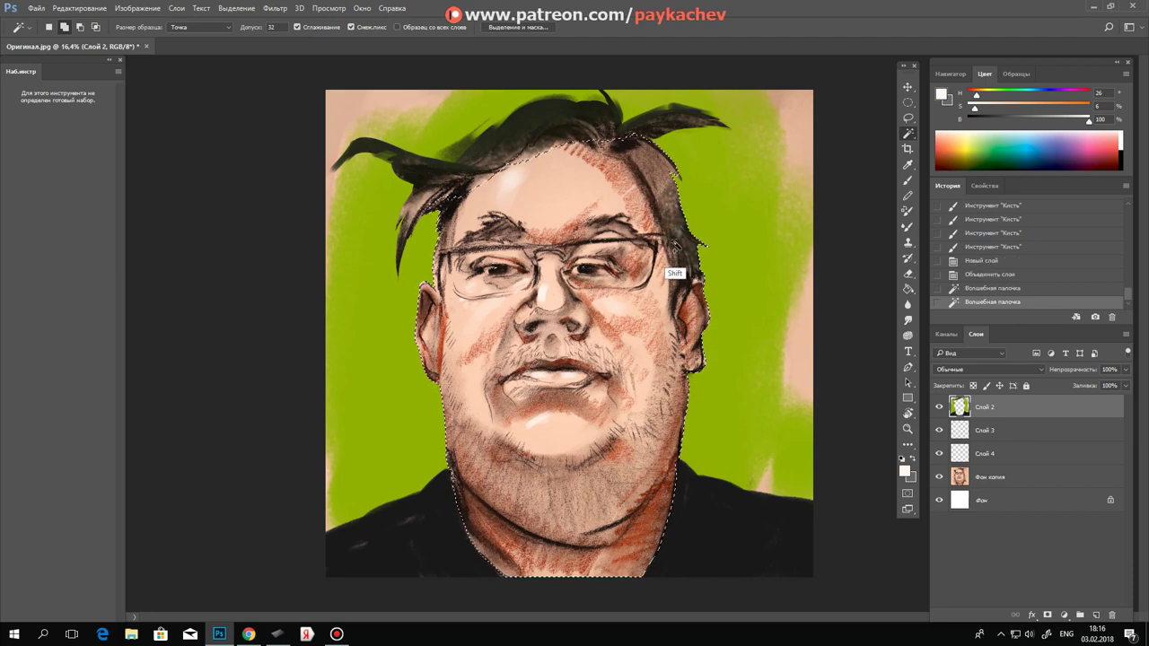
pyautogui.keyDown('shift'); pyautogui.click(541, 141); pyautogui.keyUp('shift')
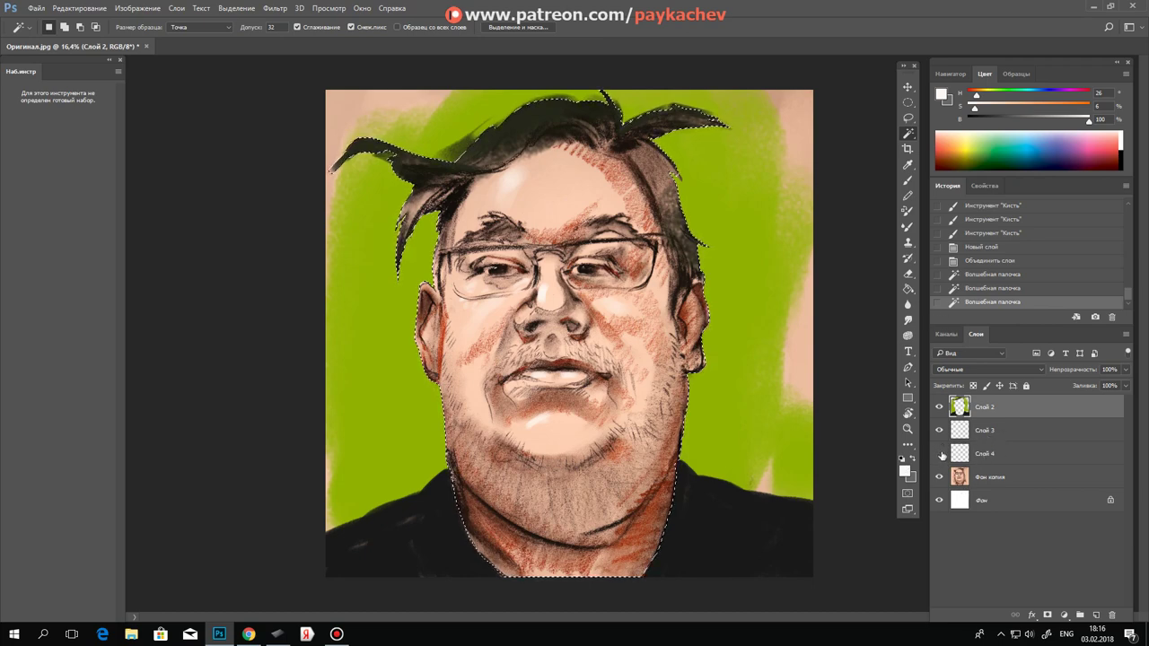
pyautogui.click(1003, 454)
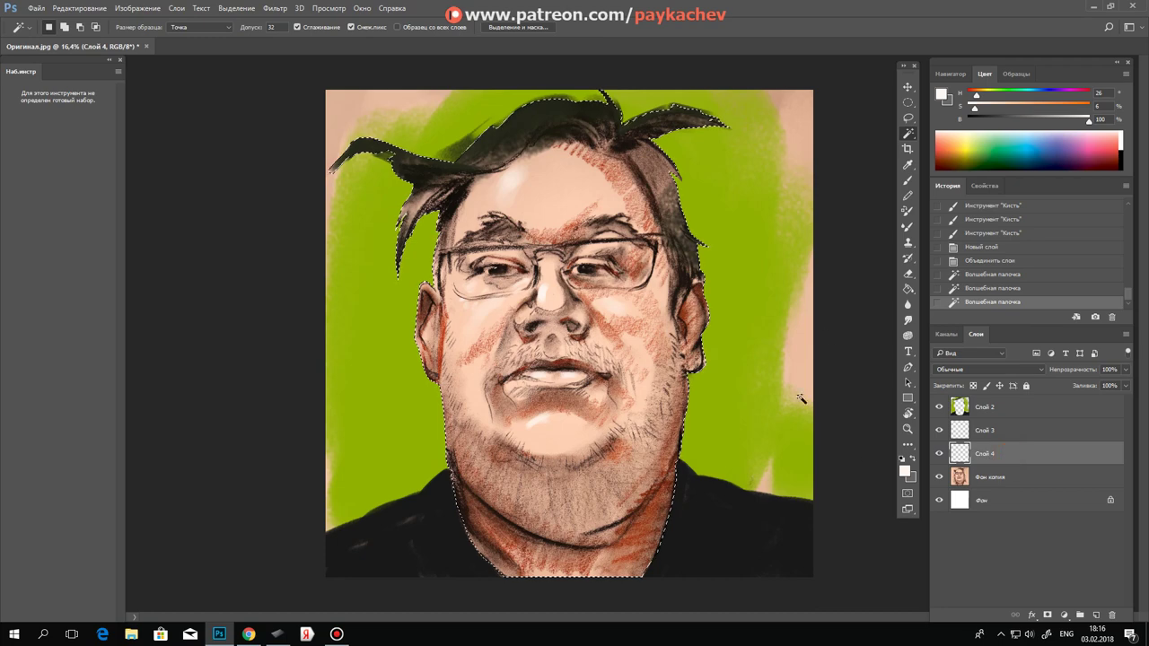
pyautogui.click(908, 289)
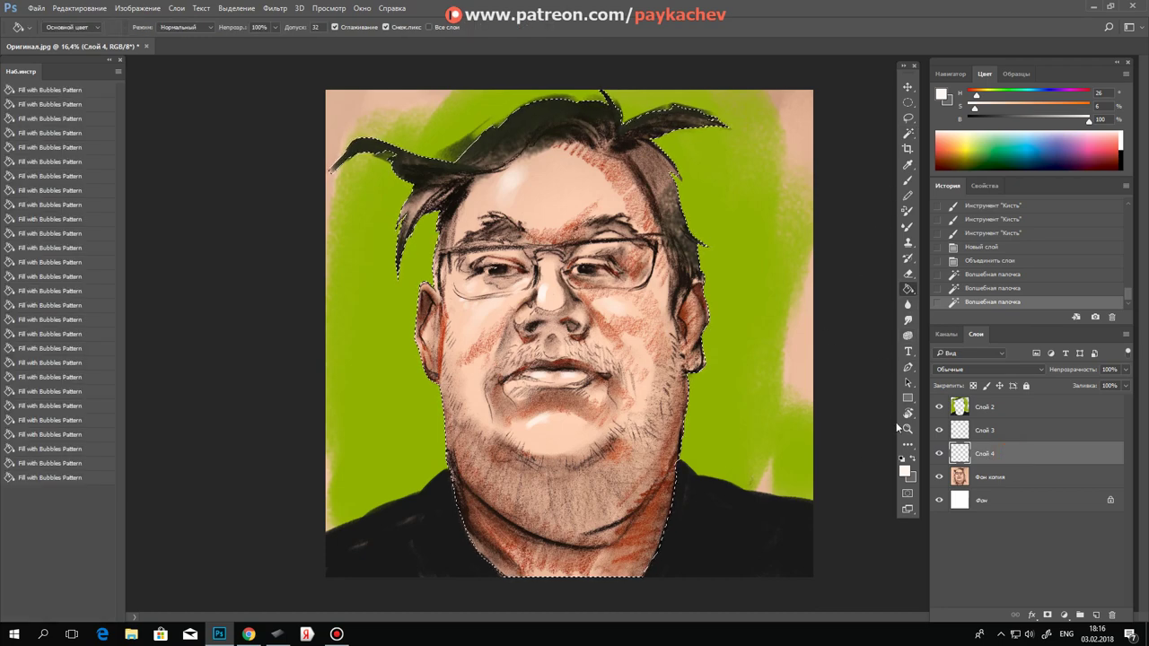
# Step: Fade a grey foreground-to-transparent gradient upward from the bottom of the neck on Слой 4
pyautogui.click(913, 459)
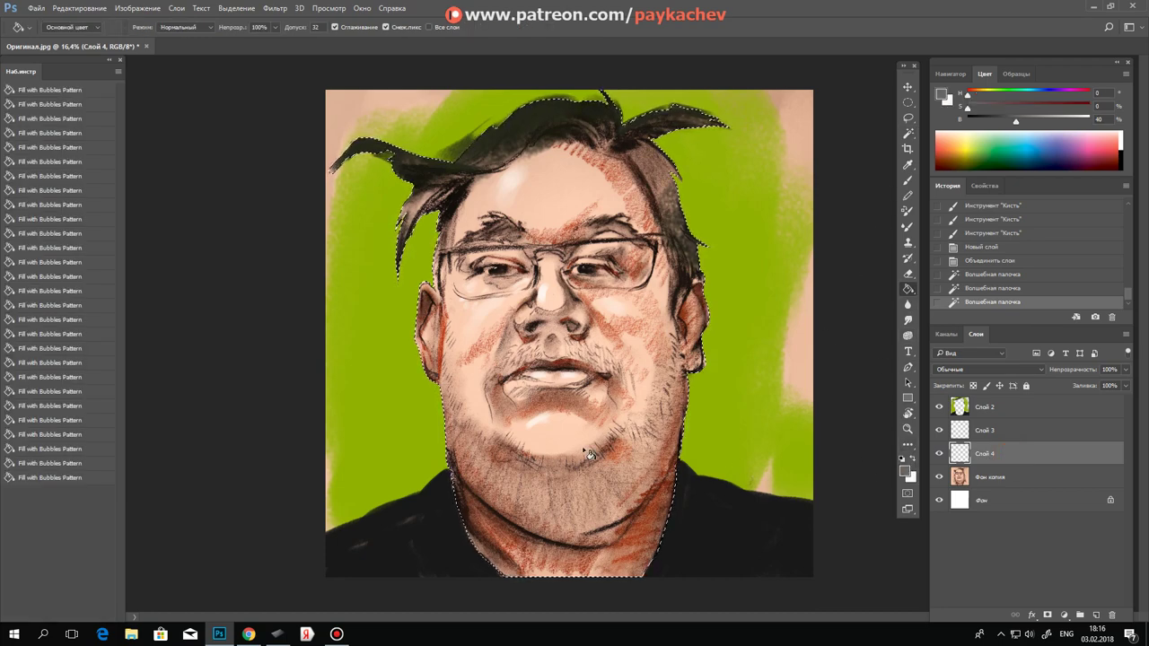
pyautogui.click(908, 289)
pyautogui.click(969, 289)
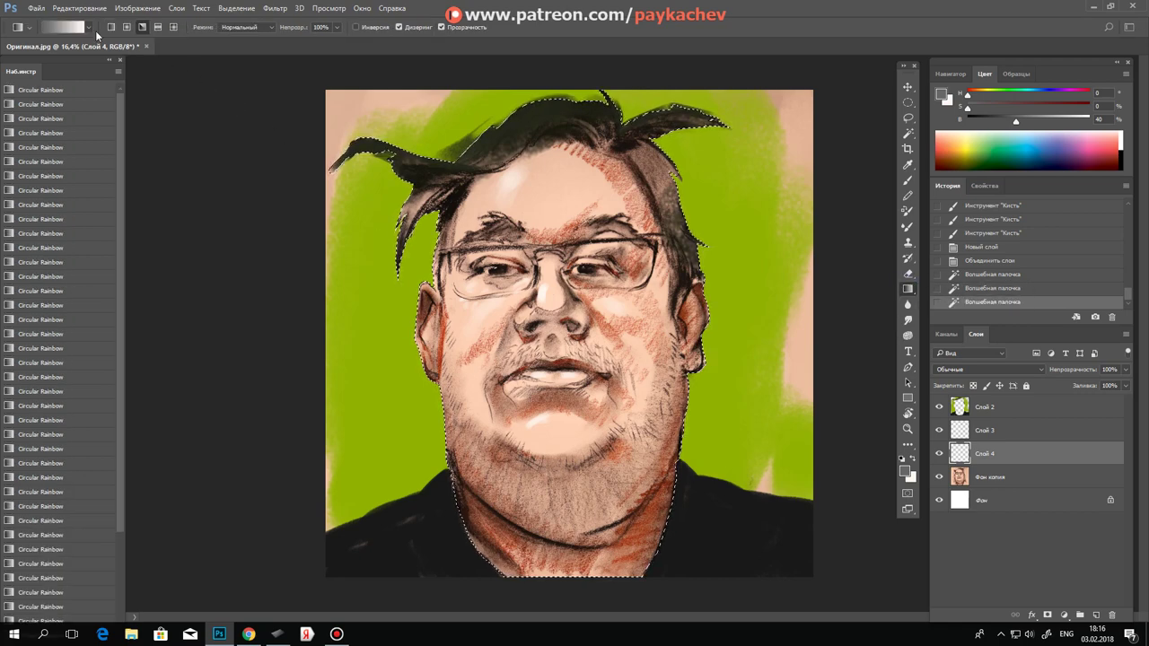
pyautogui.click(89, 27)
pyautogui.click(47, 52)
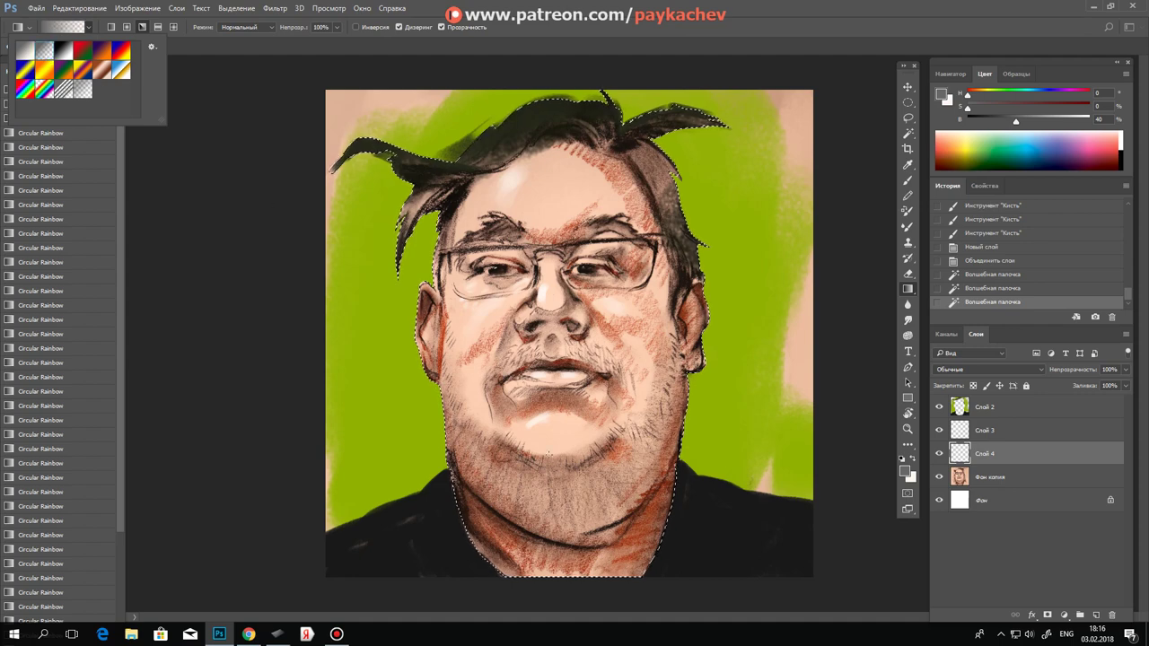
pyautogui.moveTo(571, 429); pyautogui.dragTo(582, 533)
pyautogui.moveTo(571, 428); pyautogui.dragTo(566, 291)
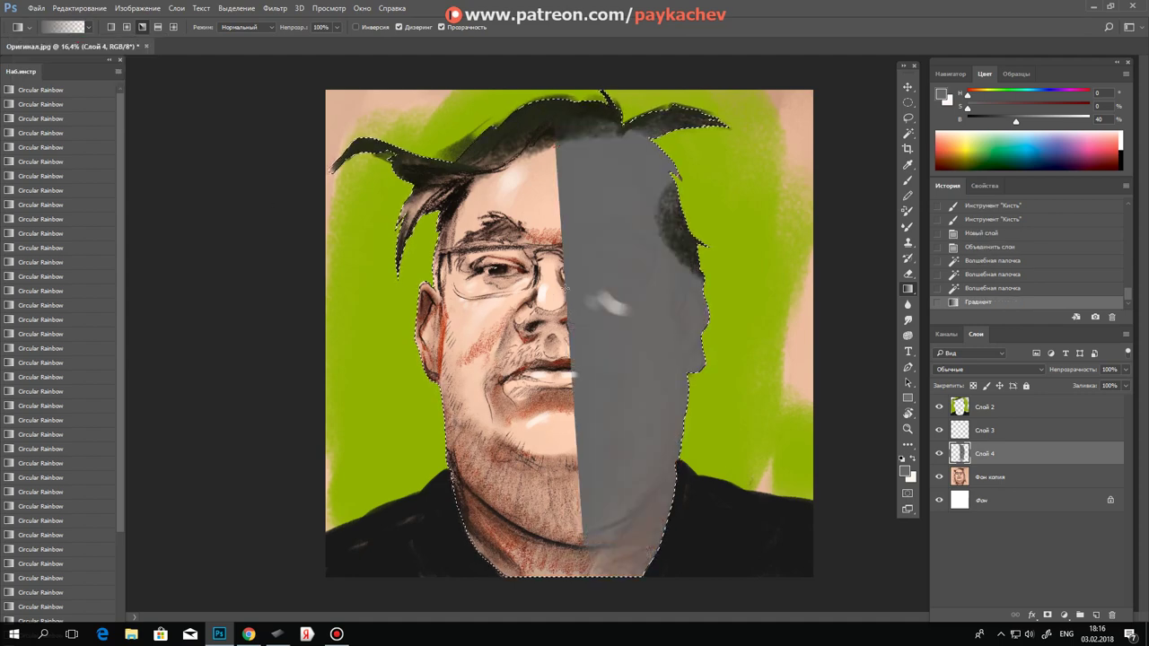
pyautogui.hotkey('ctrl', 'z')
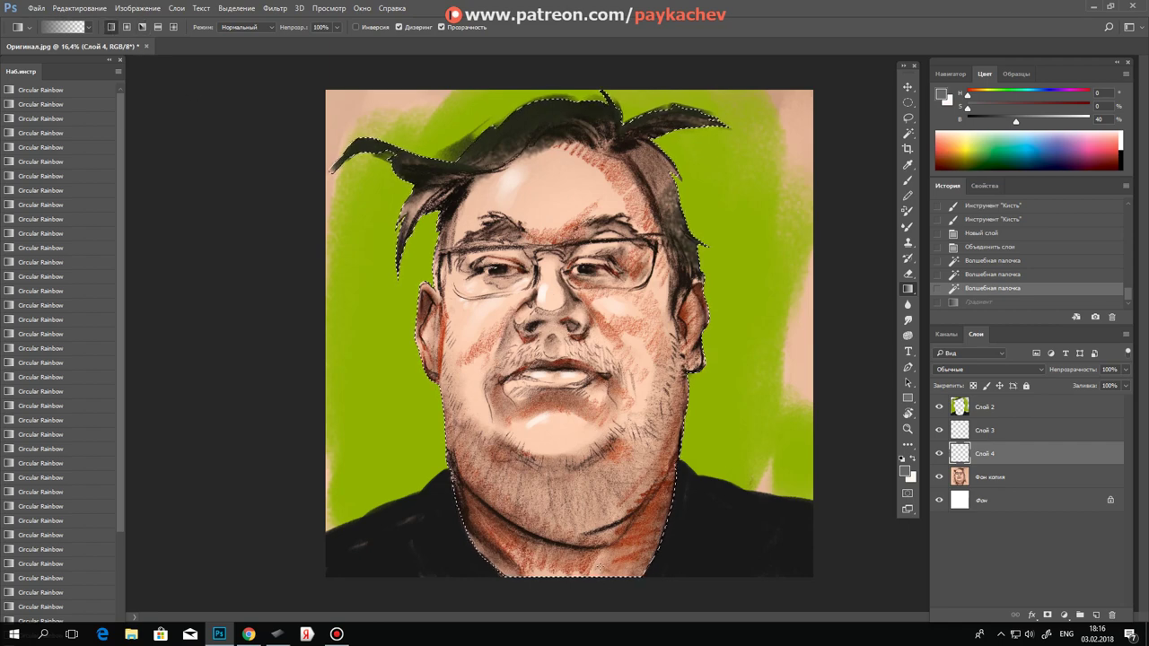
pyautogui.moveTo(599, 567); pyautogui.dragTo(588, 388)
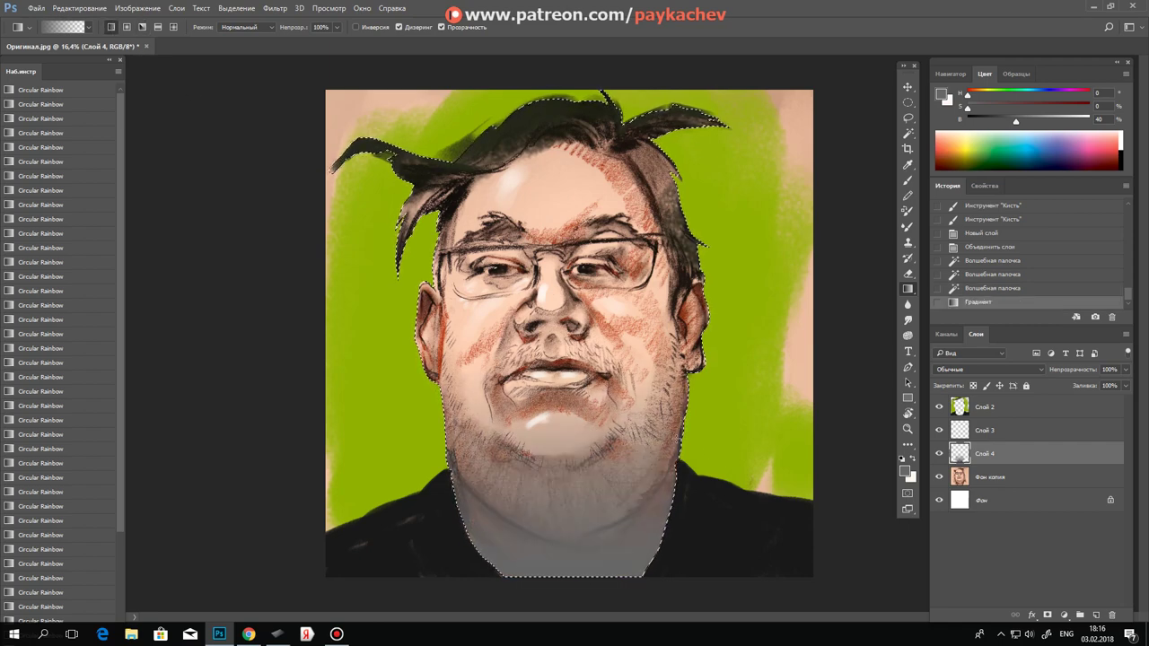
# Step: Move Слой 4 below Фон копия, set Фон копия to Multiply, and zoom out
pyautogui.moveTo(1022, 453); pyautogui.dragTo(1005, 482)
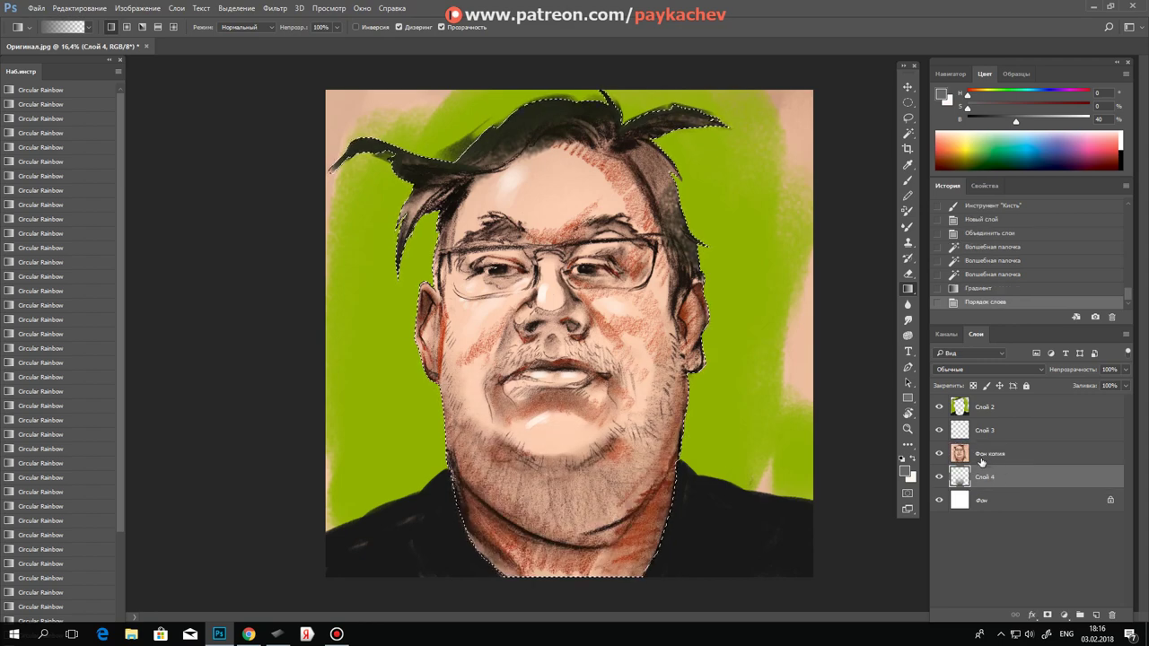
pyautogui.click(983, 459)
pyautogui.click(957, 367)
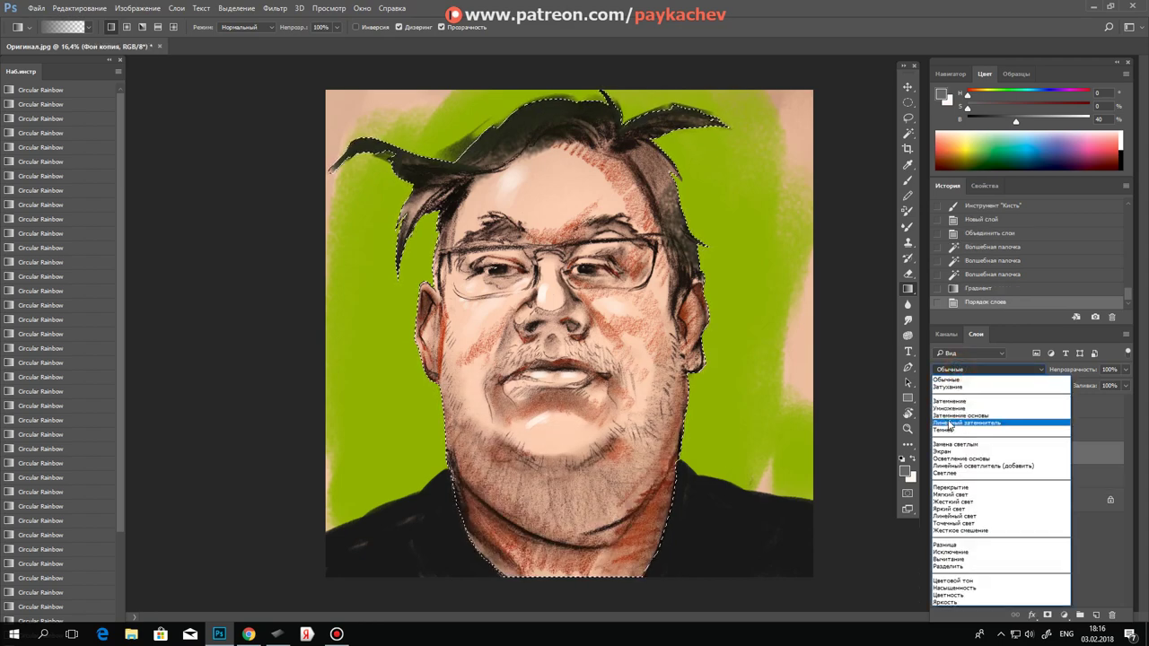
pyautogui.click(955, 406)
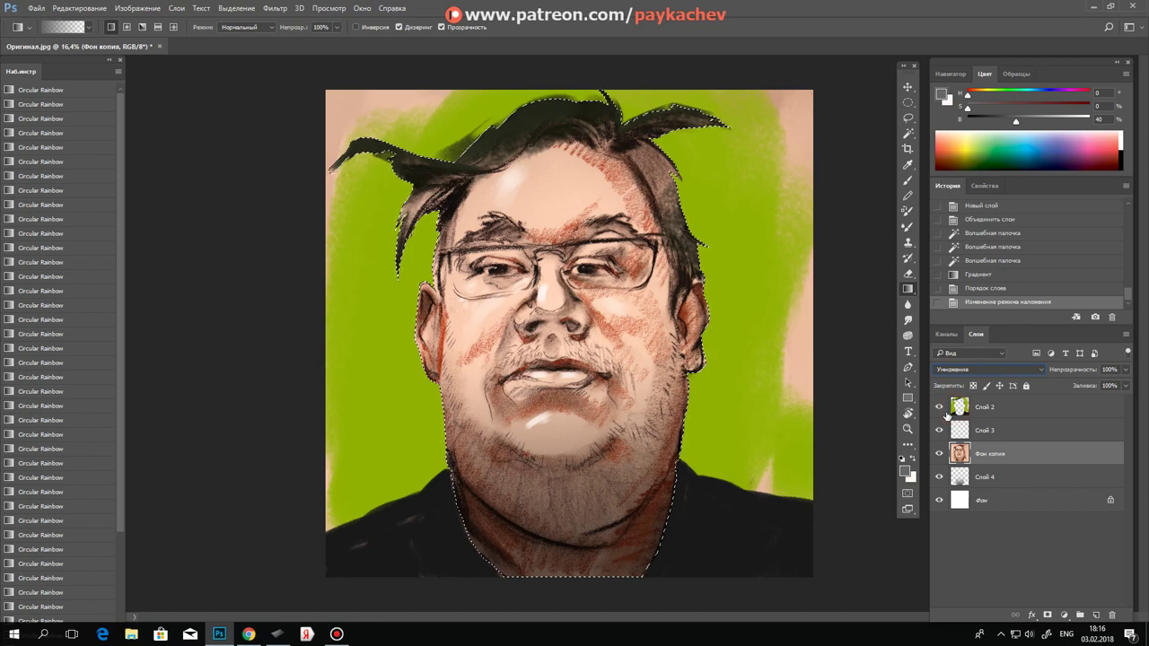
pyautogui.click(1003, 478)
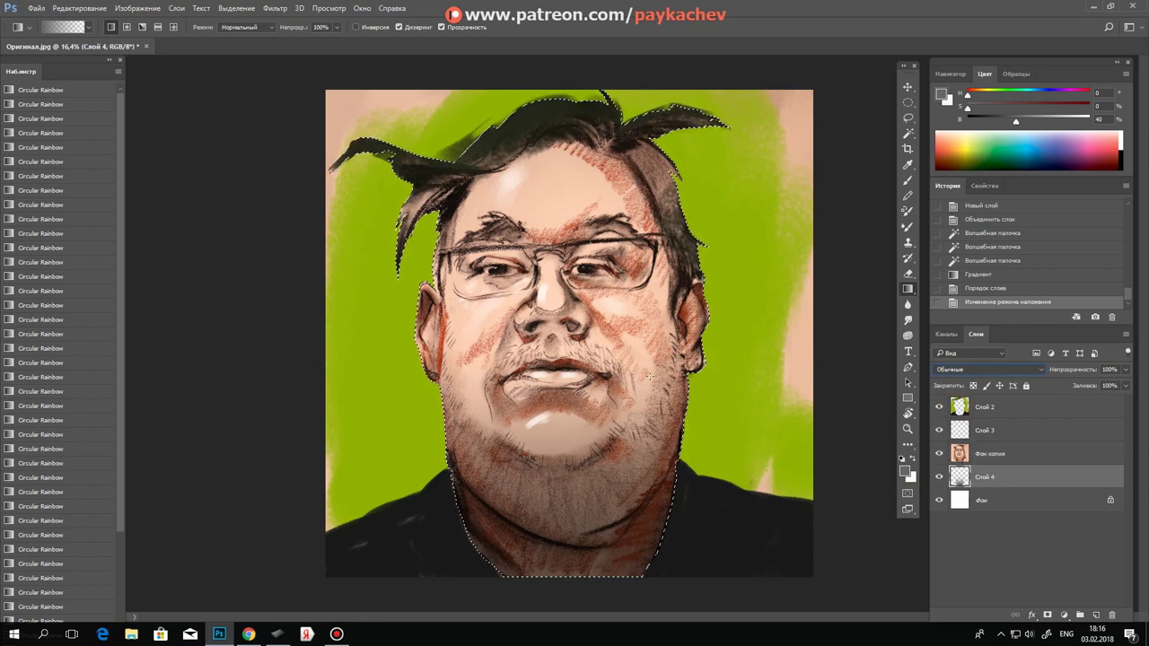
pyautogui.press('z')
pyautogui.hotkey('ctrl', 'd')
pyautogui.moveTo(633, 418); pyautogui.dragTo(610, 426)
pyautogui.press('g')
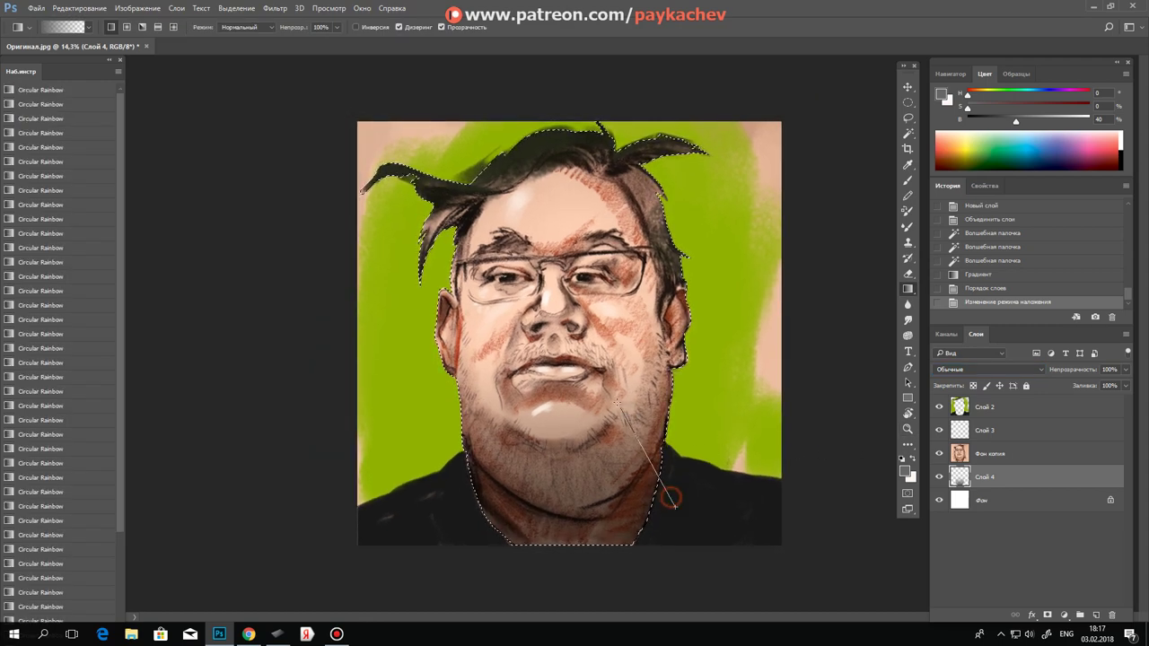
# Step: Lay a second grey gradient within the head selection and bring up the adjustment-layer list
pyautogui.moveTo(669, 503); pyautogui.dragTo(628, 420)
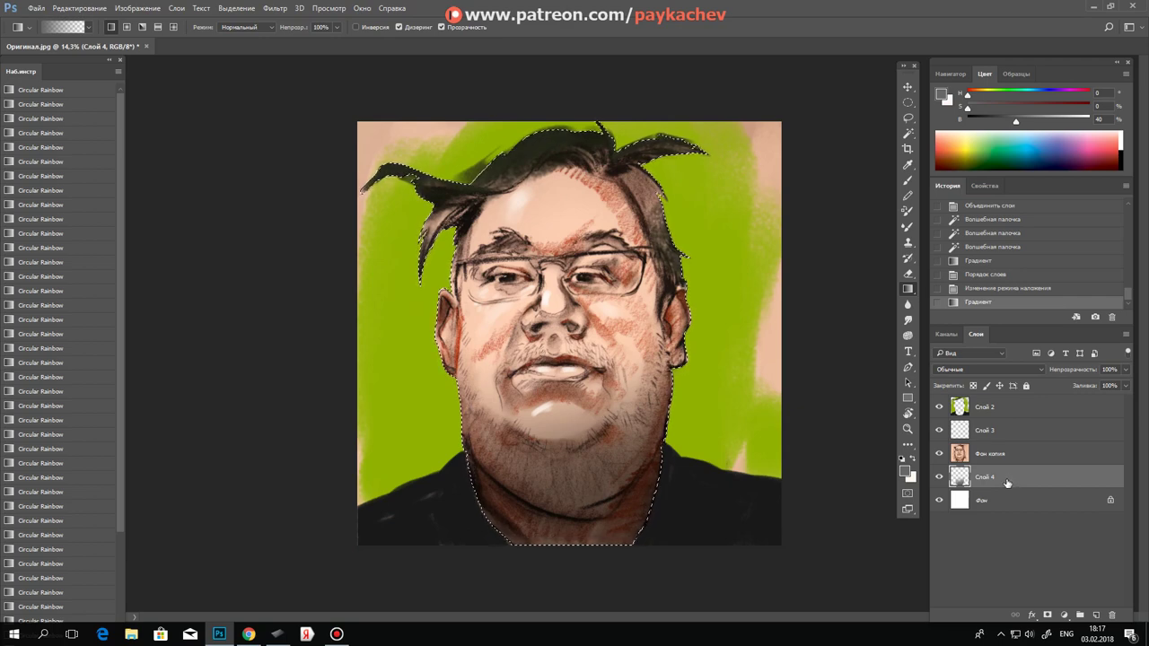
pyautogui.click(1047, 613)
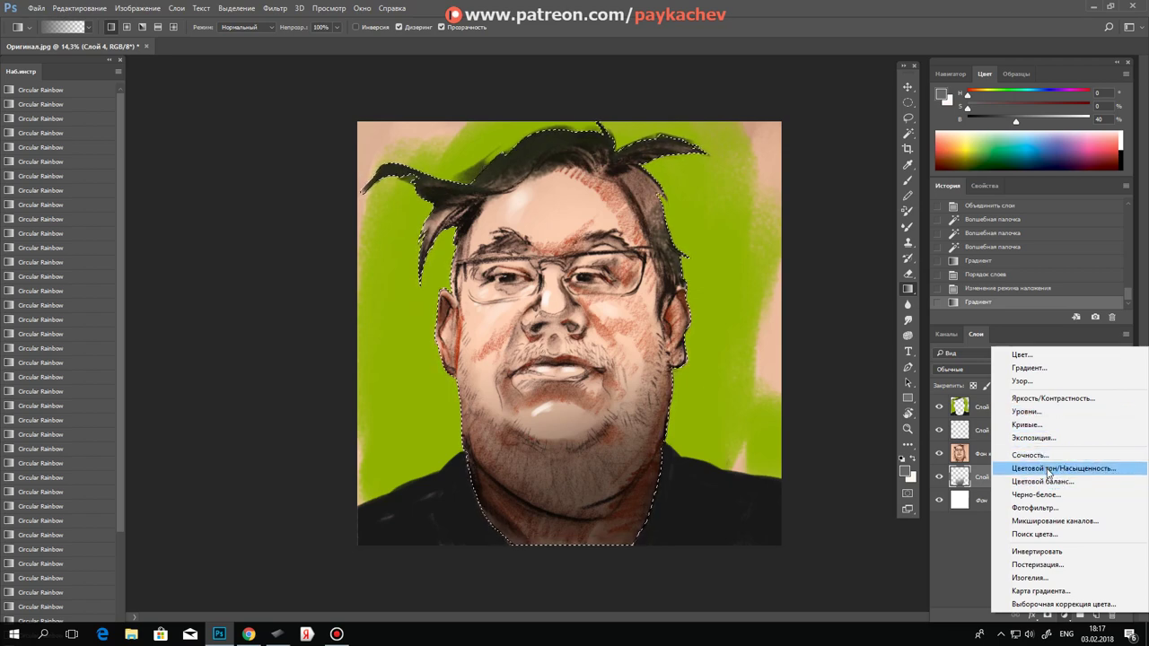
# Step: Add a face-masked Levels layer, adjusting white point and midtones, then select it with Слой 4
pyautogui.click(1057, 413)
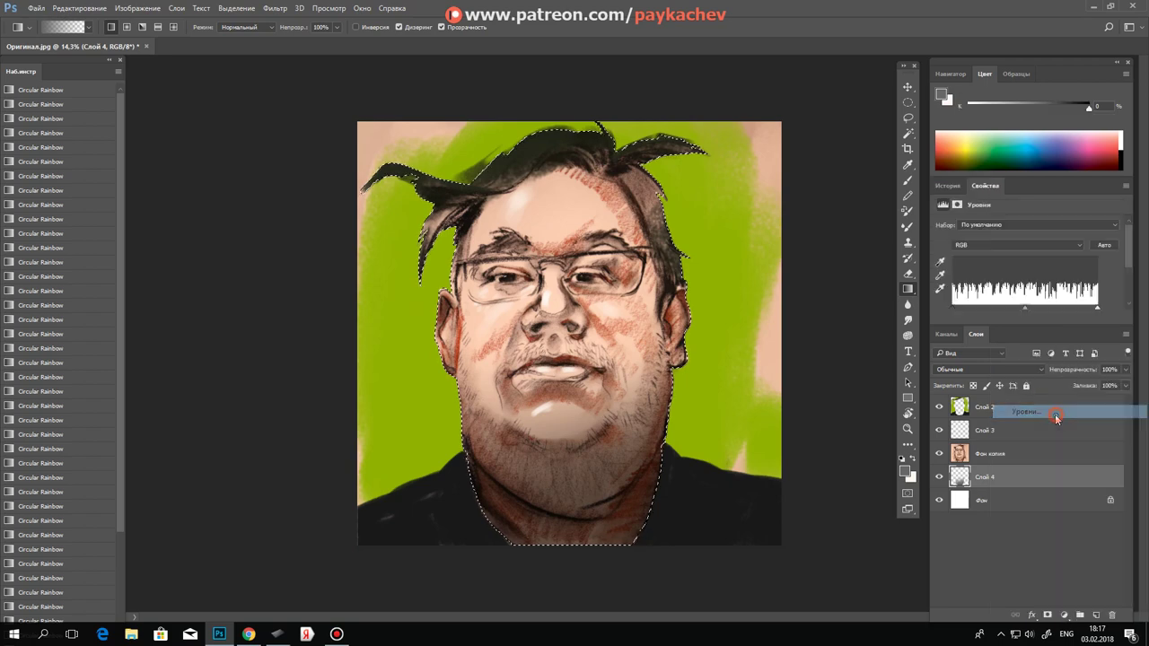
pyautogui.moveTo(1098, 309); pyautogui.dragTo(1103, 309)
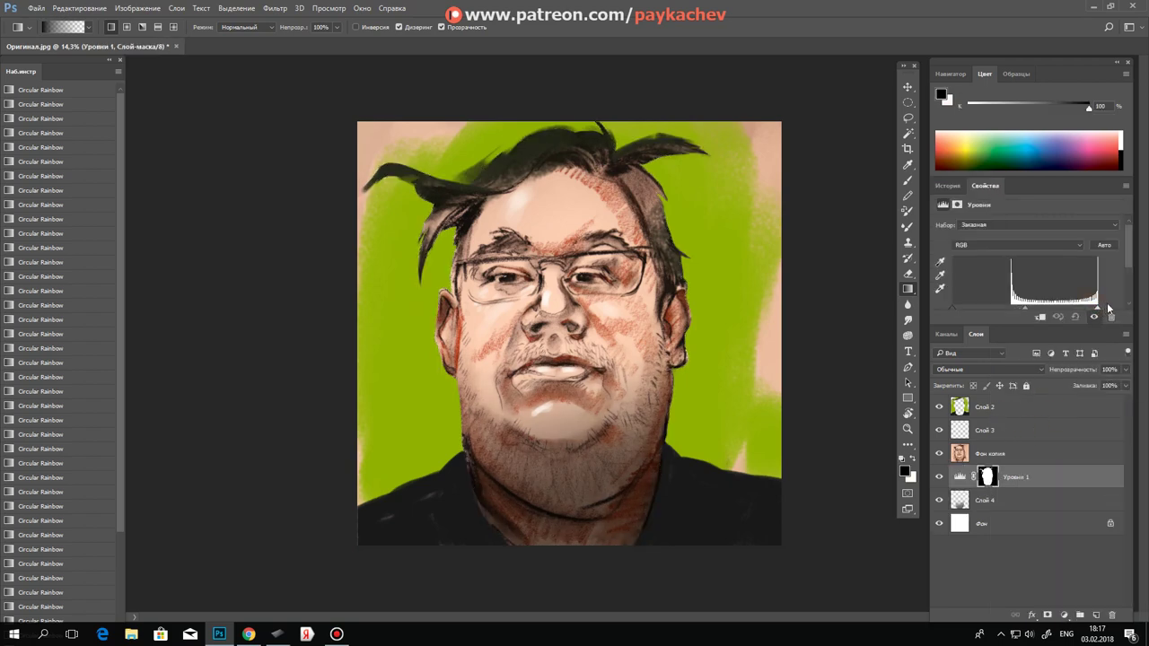
pyautogui.moveTo(1022, 311)
pyautogui.mouseDown()
pyautogui.moveTo(1039, 308)
pyautogui.moveTo(996, 308)
pyautogui.mouseUp()
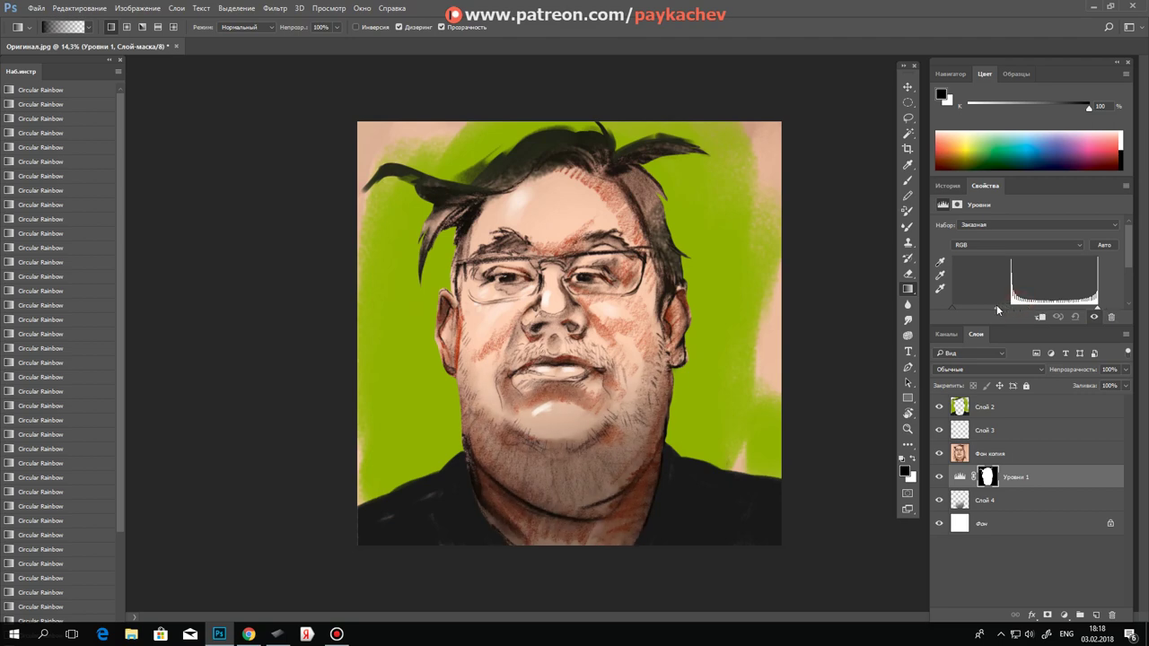
pyautogui.click(1048, 499)
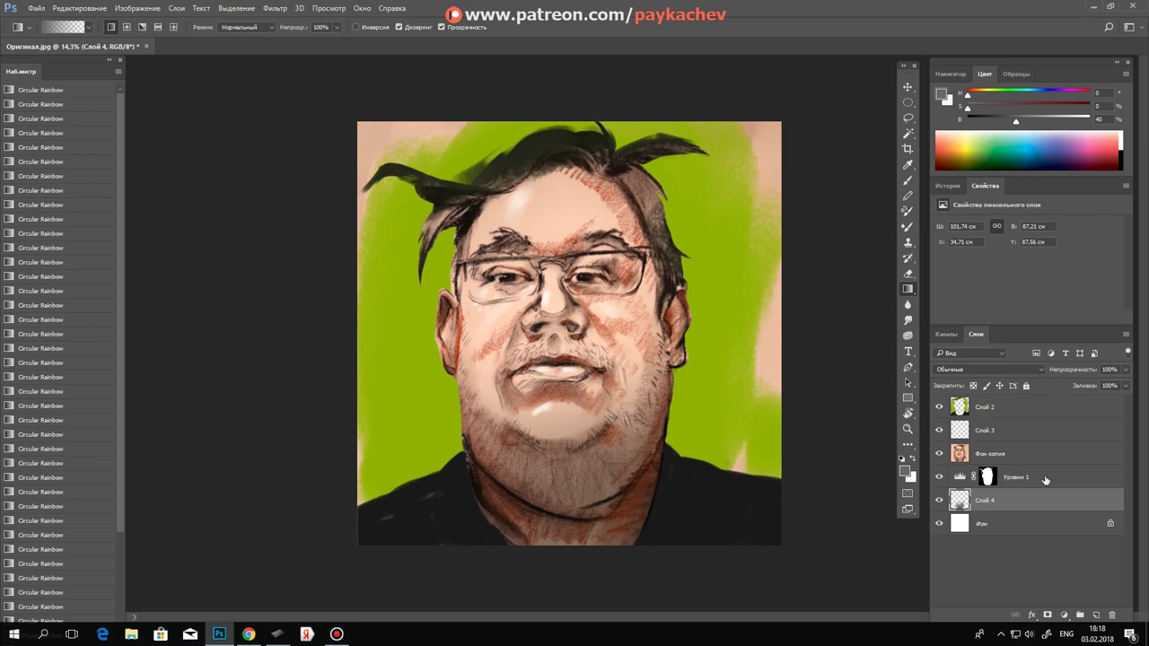
pyautogui.keyDown('shift'); pyautogui.click(1050, 481); pyautogui.keyUp('shift')
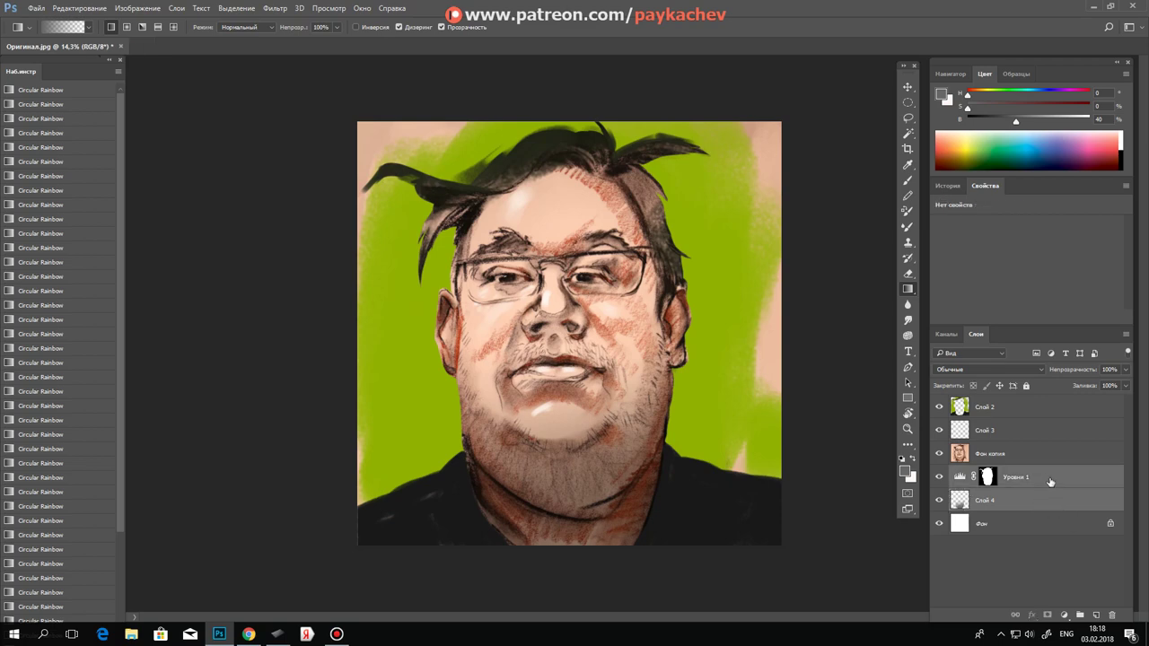
# Step: Merge the Levels adjustment into Слой 4 and clear the selection
pyautogui.rightClick(1052, 481)
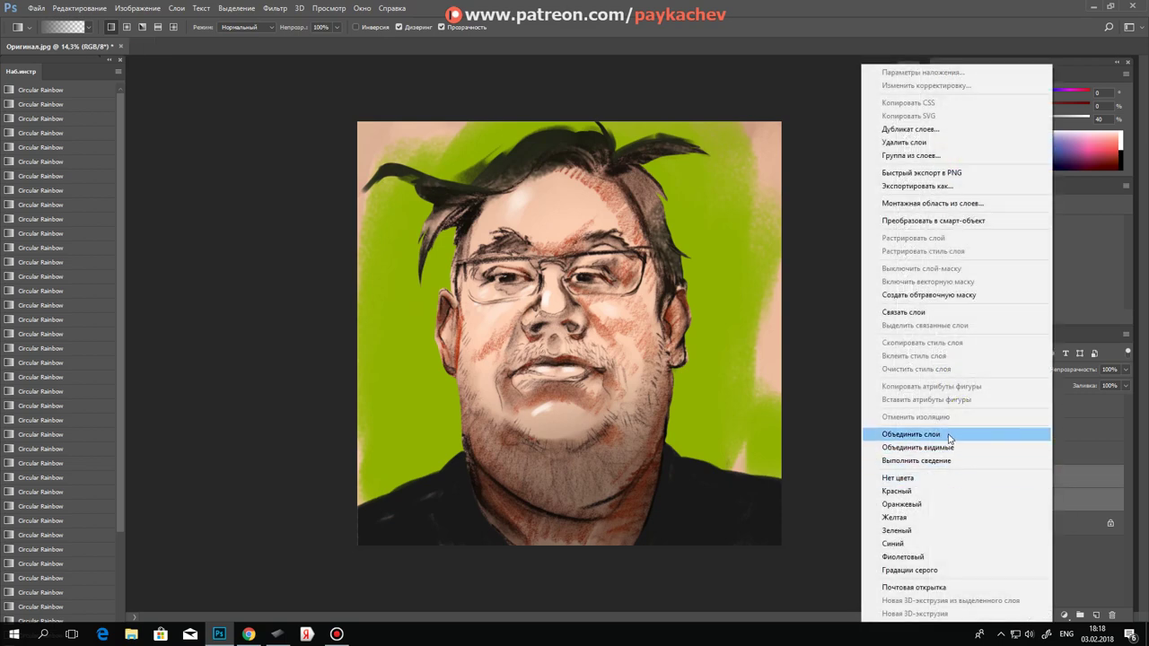
pyautogui.click(948, 436)
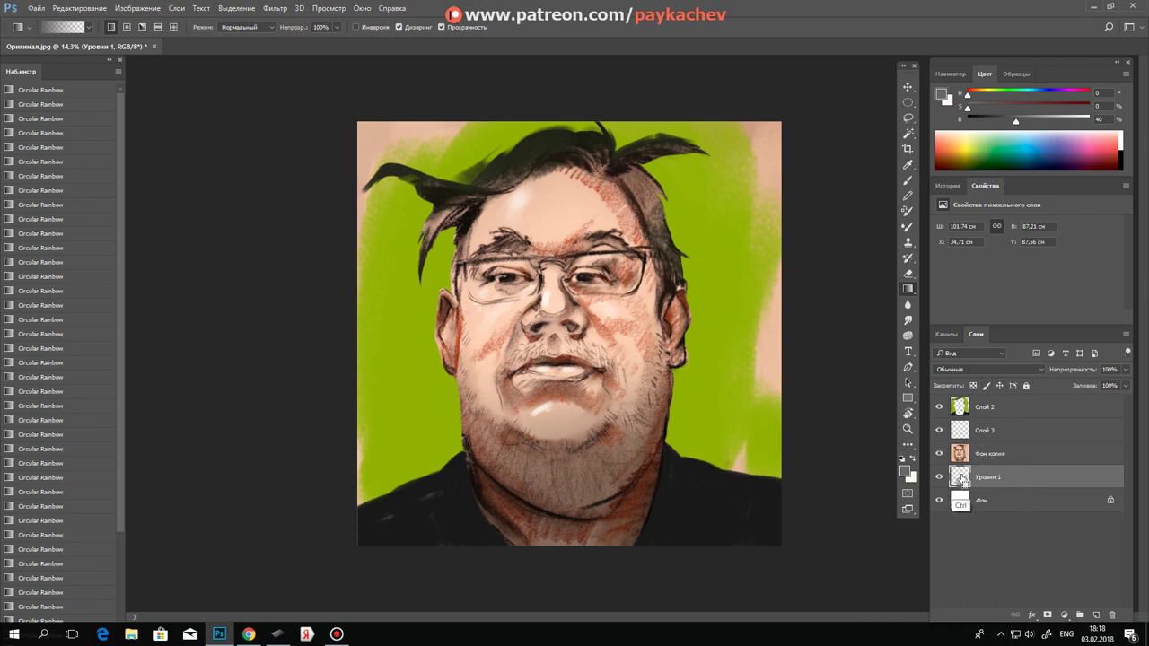
pyautogui.keyDown('ctrl'); pyautogui.click(959, 478); pyautogui.keyUp('ctrl')
pyautogui.hotkey('ctrl', 'd')
# Step: Magic-wand select the face, right hair region and dark hair strands on Слой 2
pyautogui.click(907, 133)
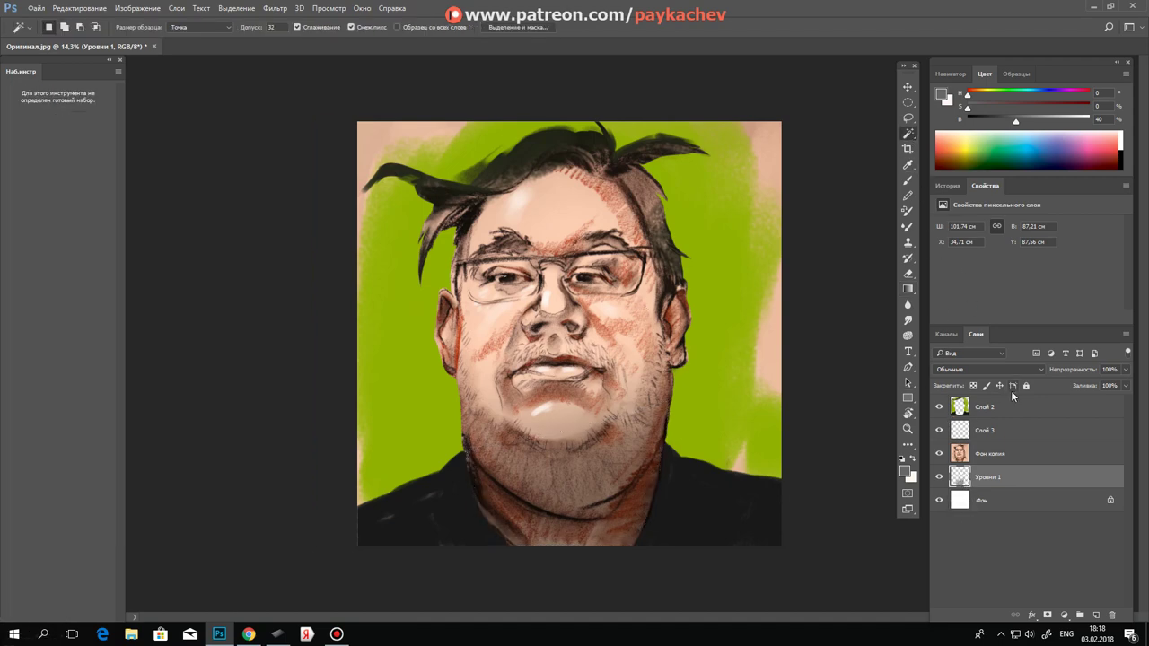
pyautogui.click(1000, 405)
pyautogui.click(623, 302)
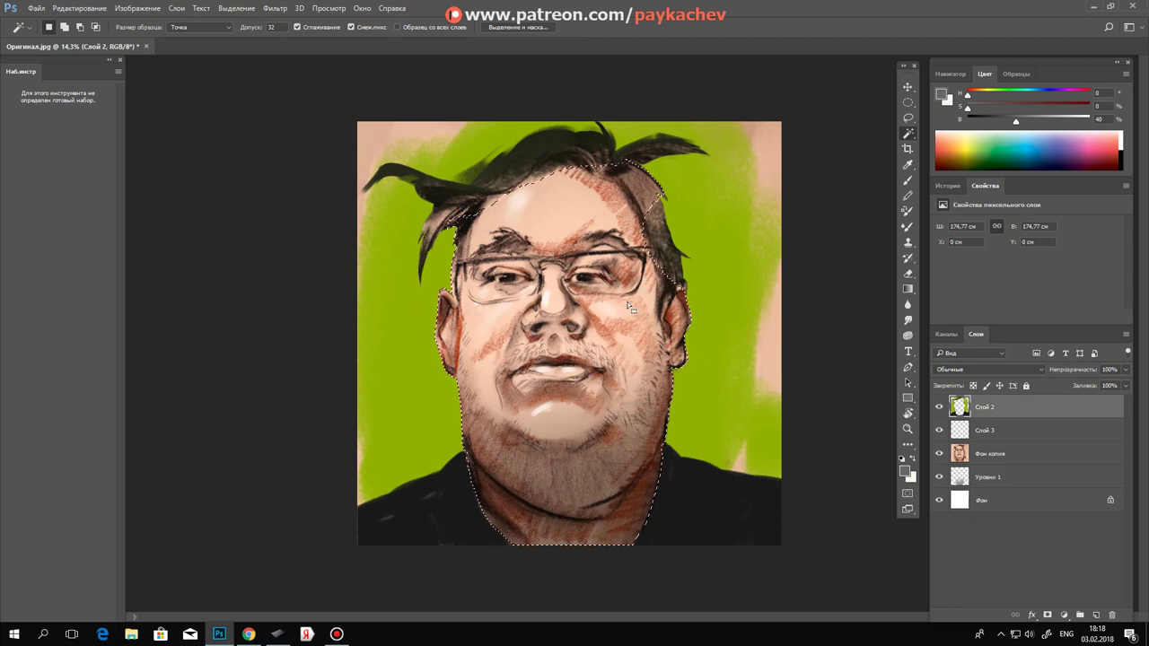
pyautogui.keyDown('shift'); pyautogui.click(639, 225); pyautogui.keyUp('shift')
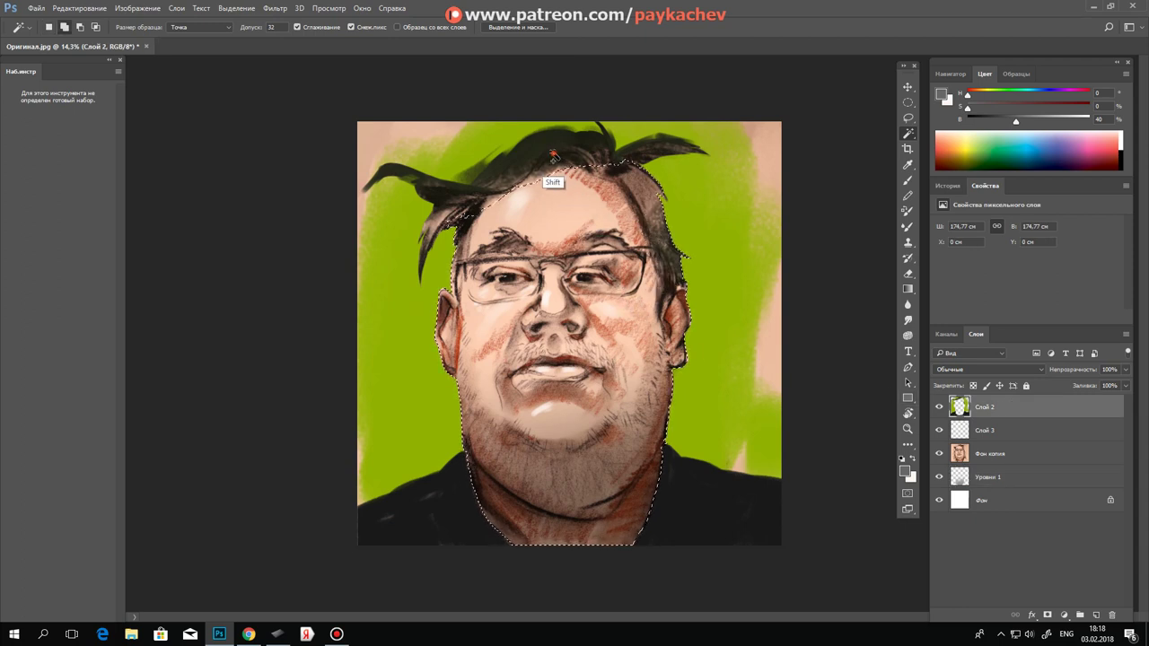
pyautogui.keyDown('shift'); pyautogui.click(642, 144); pyautogui.keyUp('shift')
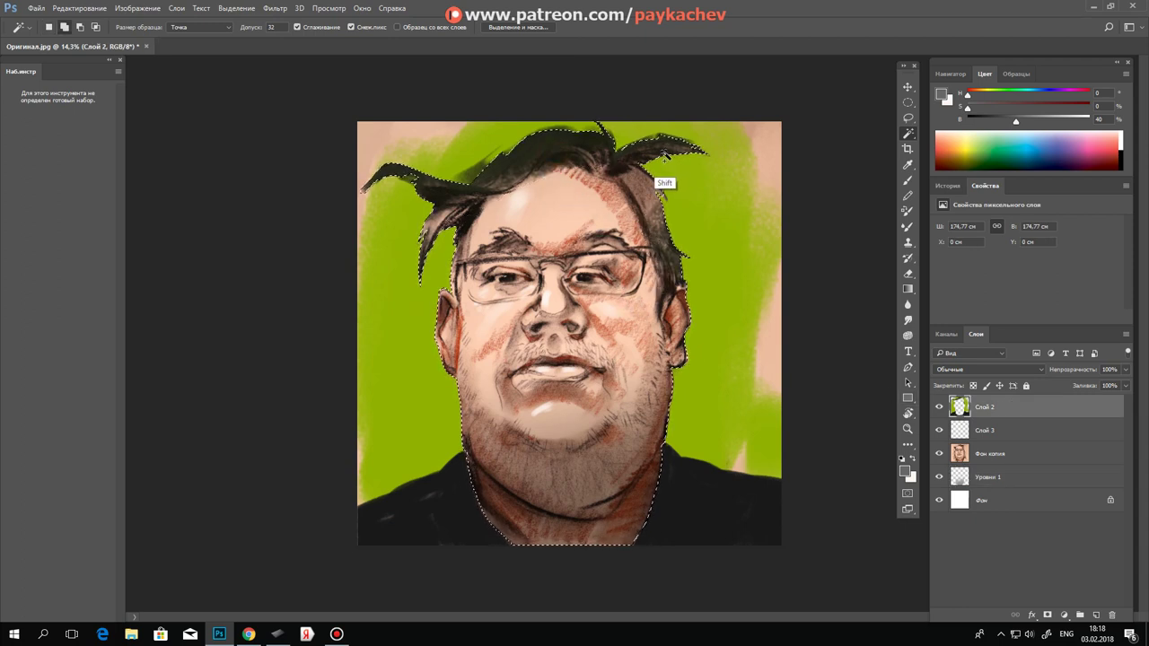
# Step: Add an empty layer above Уровни 1 and sample a light skin tone from the face
pyautogui.click(1011, 478)
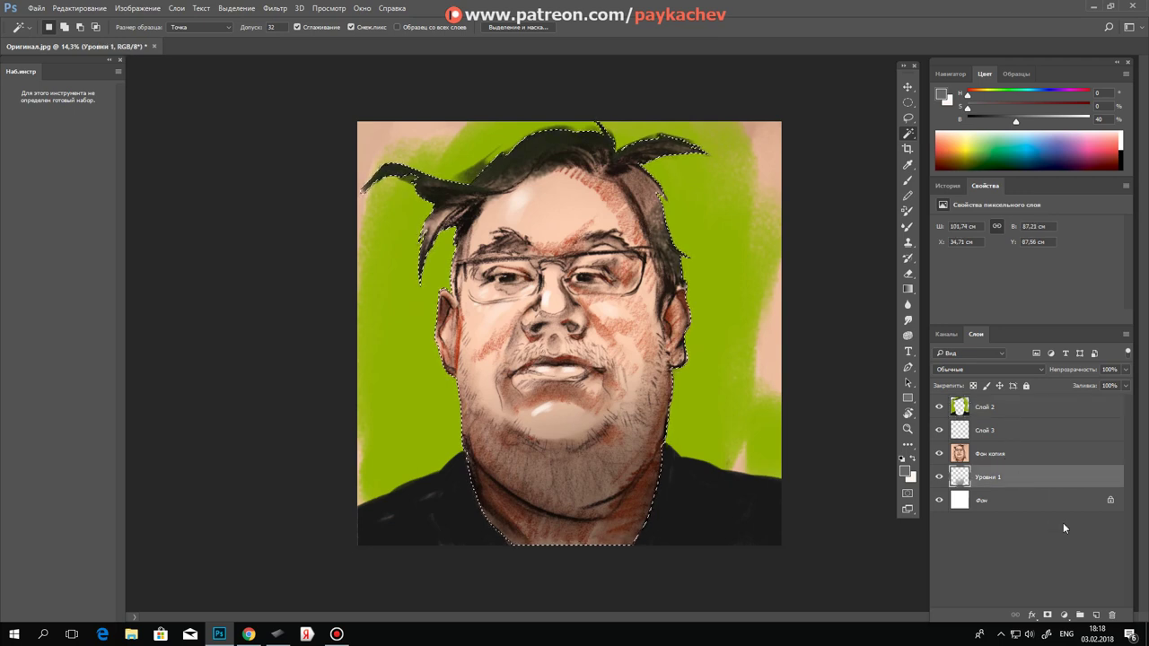
pyautogui.click(1096, 615)
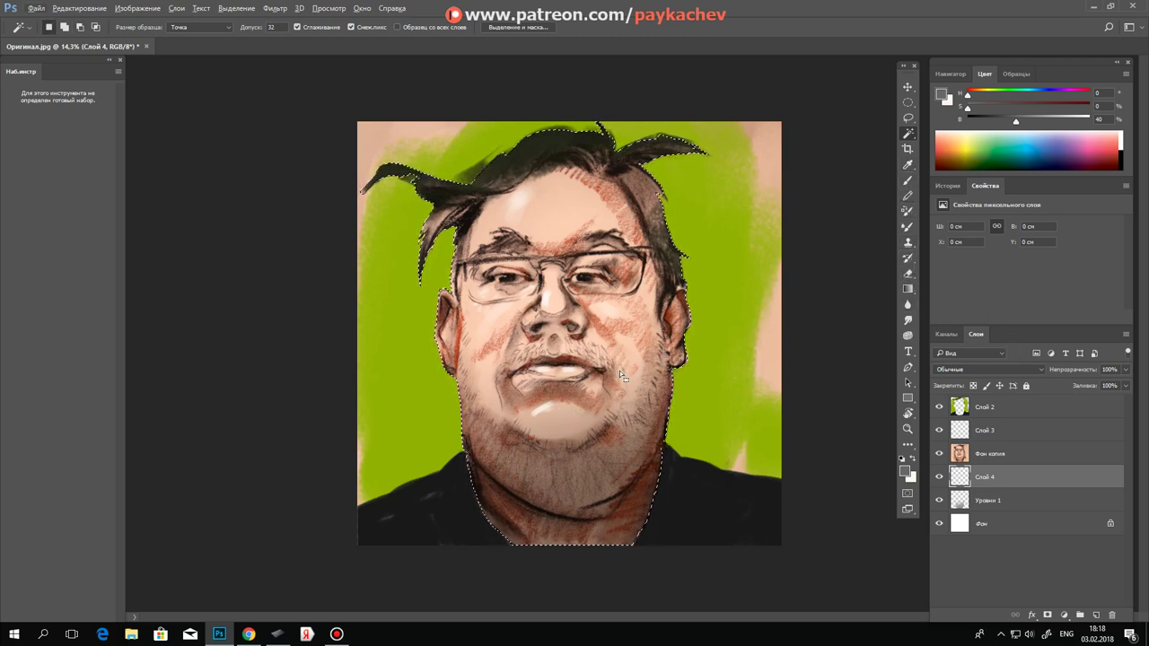
pyautogui.press('b')
pyautogui.keyDown('alt'); pyautogui.click(564, 414); pyautogui.keyUp('alt')
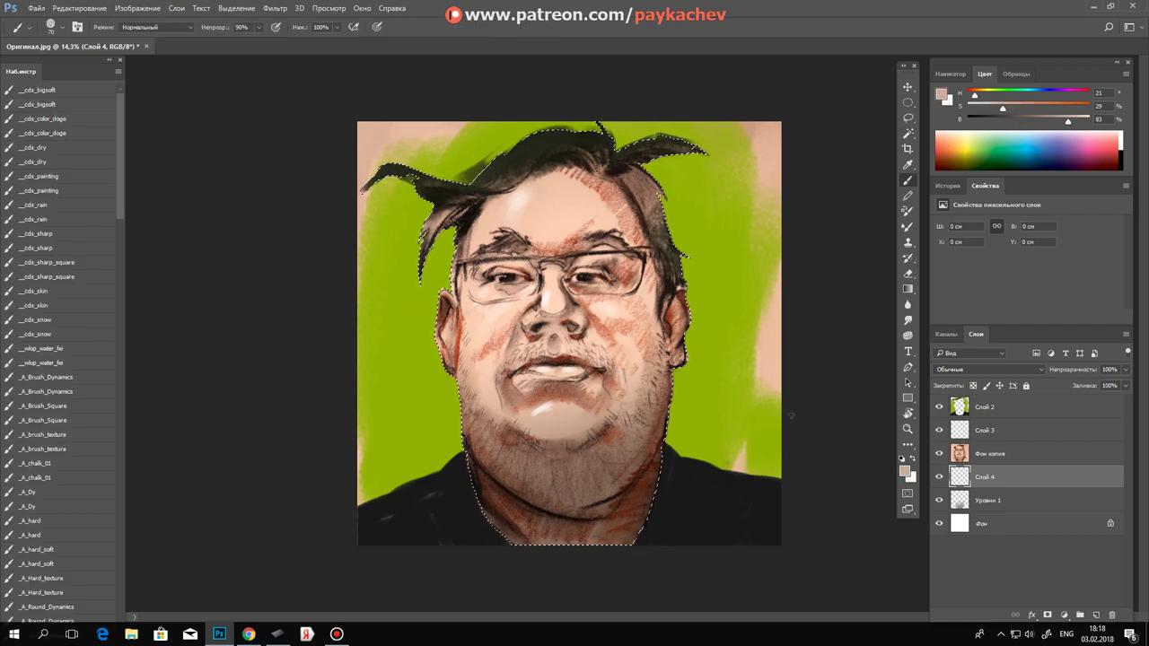
pyautogui.click(907, 289)
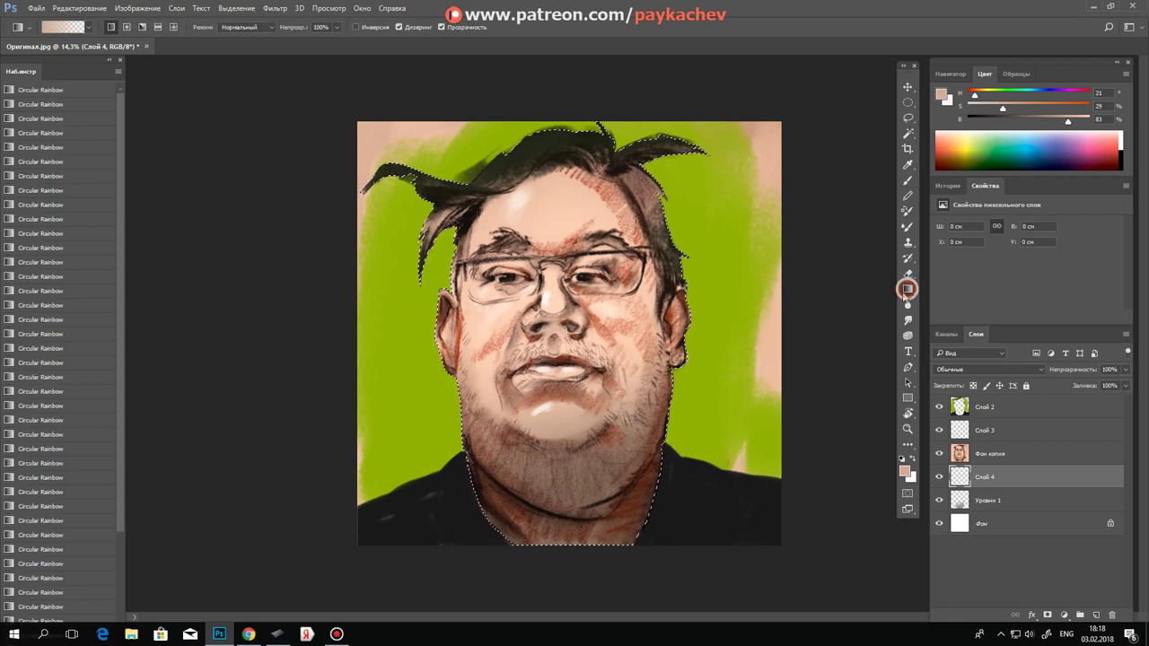
pyautogui.rightClick(912, 291)
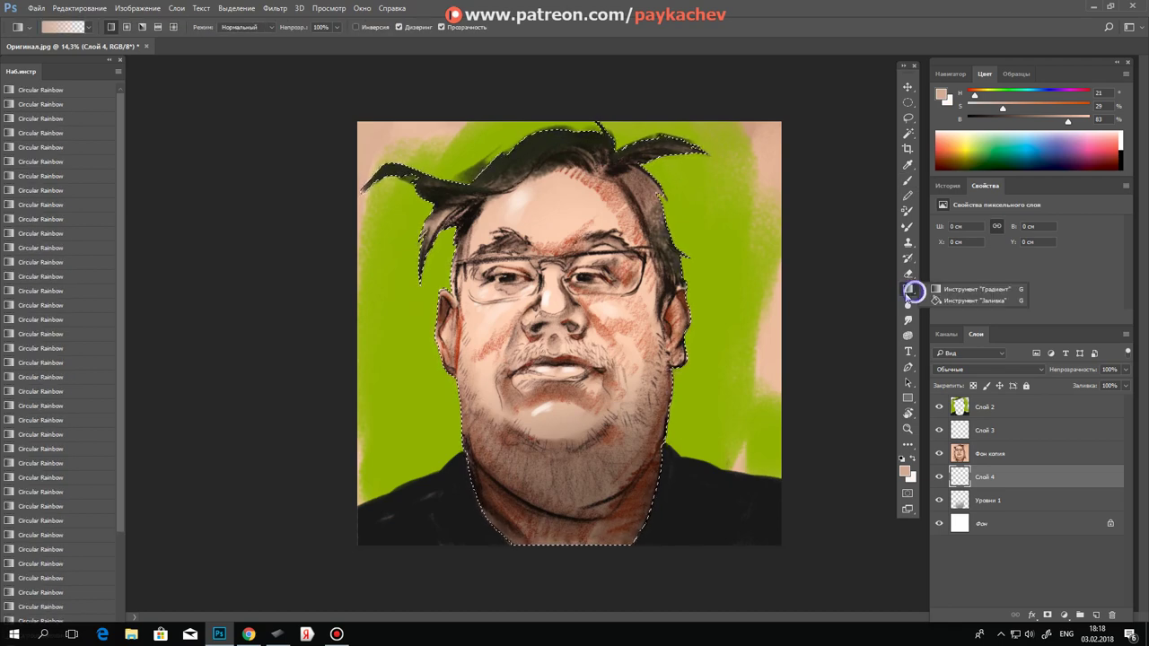
pyautogui.click(973, 301)
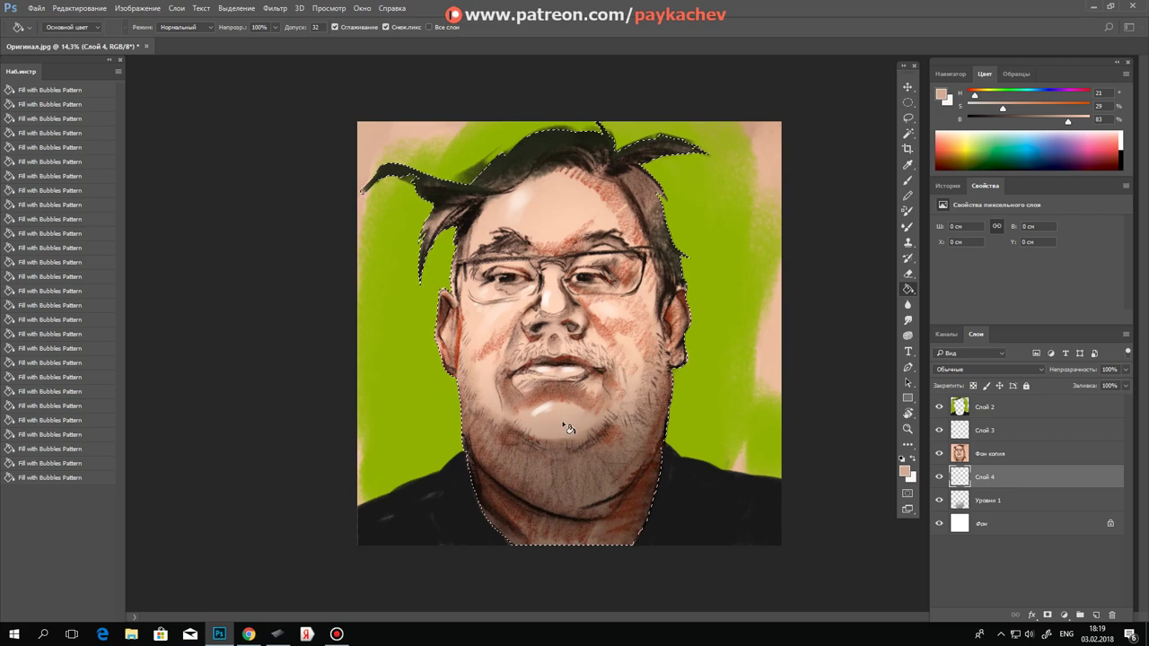
# Step: Paint-bucket fill the head selection with the sampled light skin tone
pyautogui.click(569, 429)
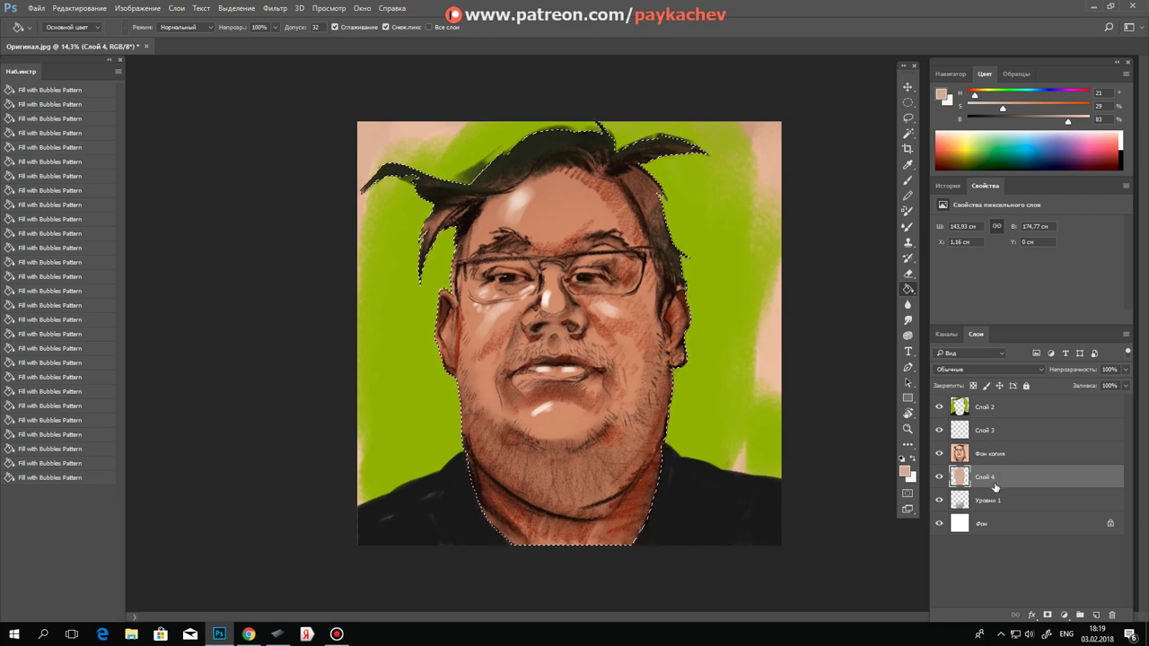
pyautogui.click(1065, 617)
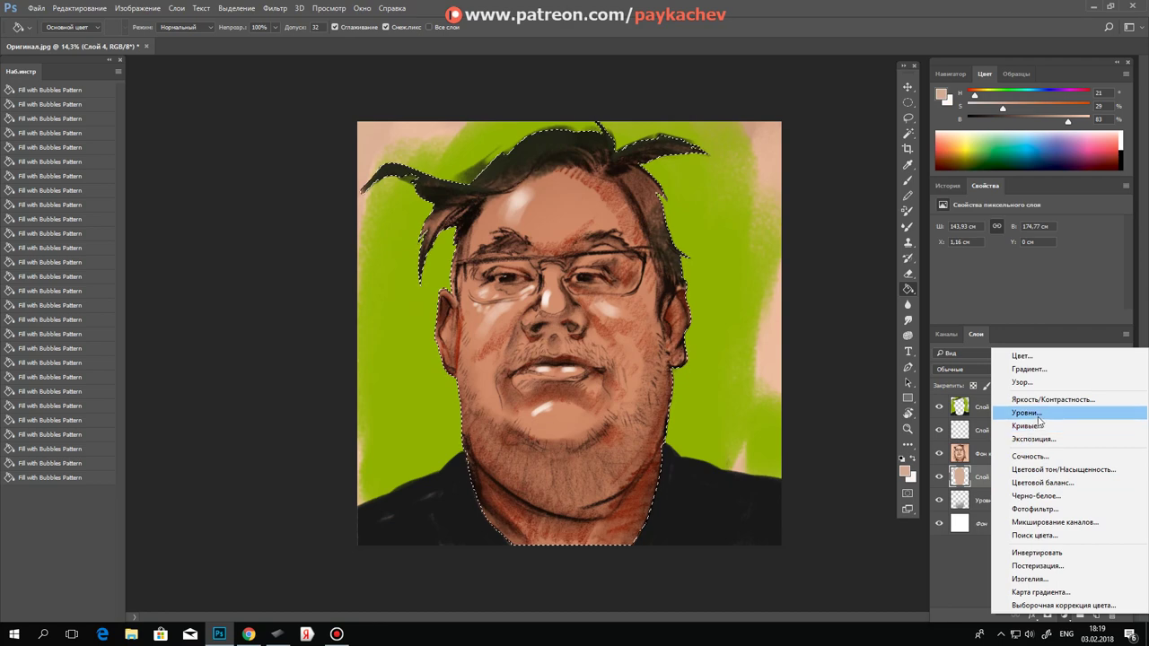
# Step: Add Levels layer Уровни 2 lowering the white point to brighten the skin, then add a Curves layer
pyautogui.click(1041, 419)
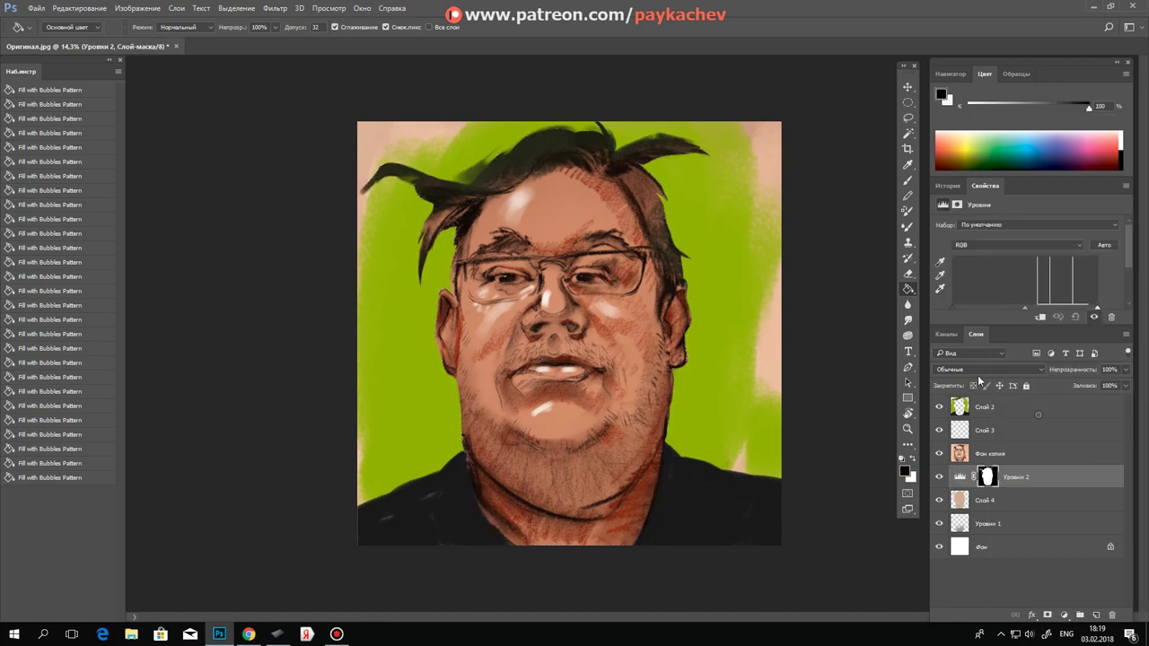
pyautogui.moveTo(1097, 310); pyautogui.dragTo(1068, 311)
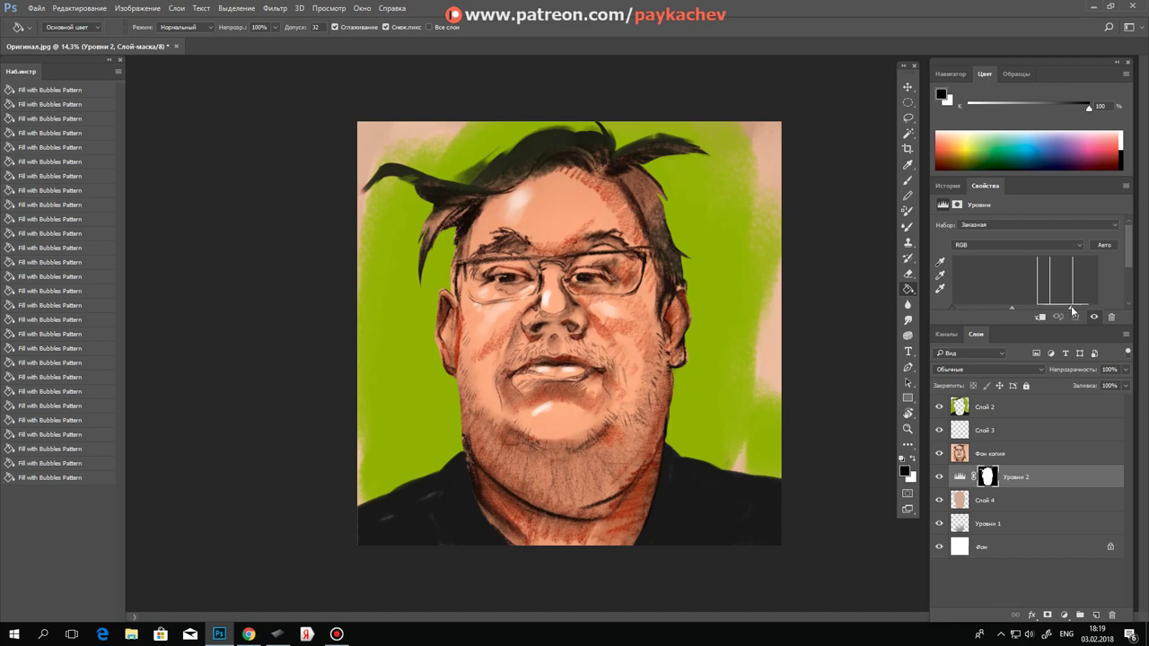
pyautogui.moveTo(950, 306)
pyautogui.mouseDown()
pyautogui.moveTo(1030, 306)
pyautogui.moveTo(1006, 307)
pyautogui.mouseUp()
pyautogui.moveTo(1069, 309); pyautogui.dragTo(1060, 310)
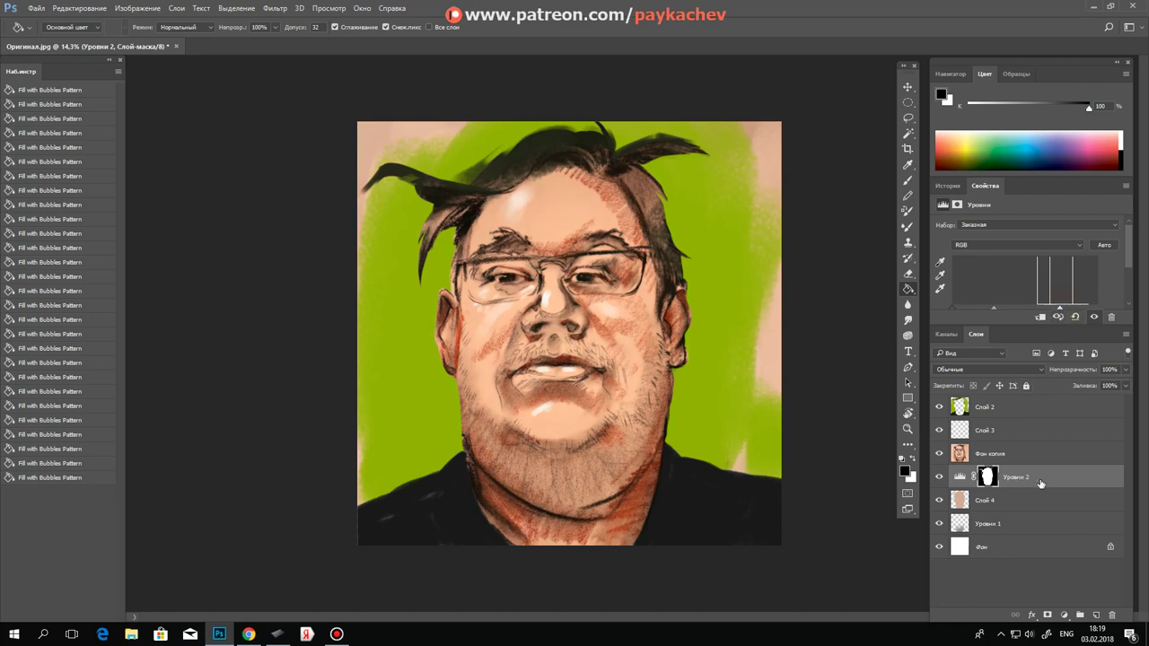
pyautogui.click(1064, 615)
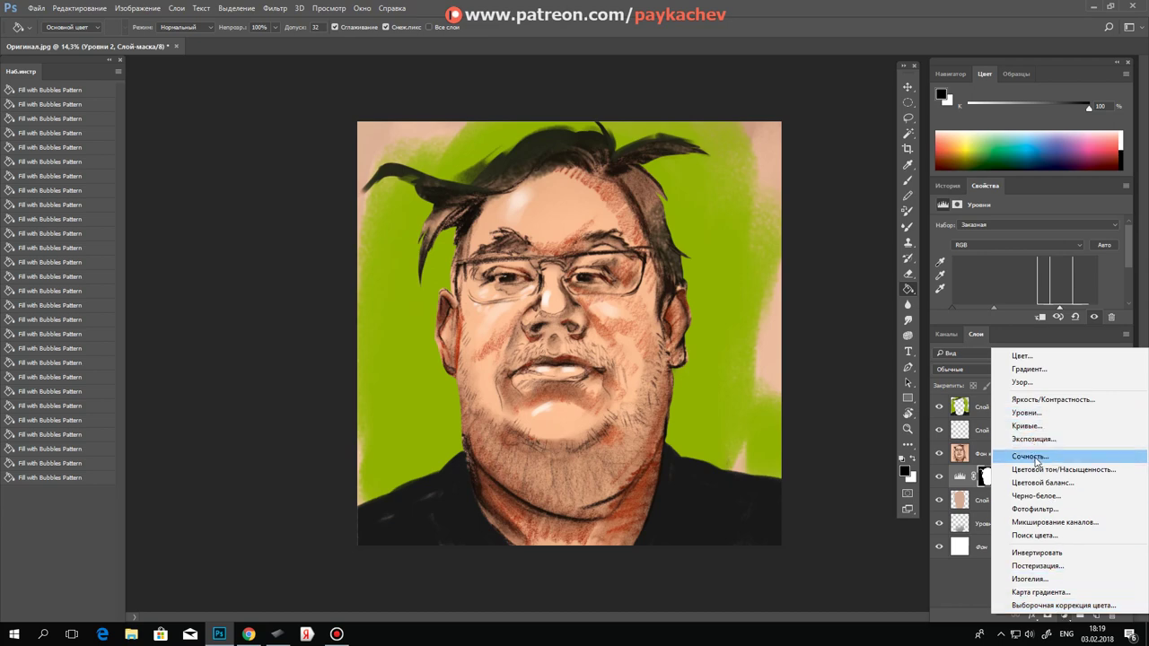
pyautogui.click(1036, 427)
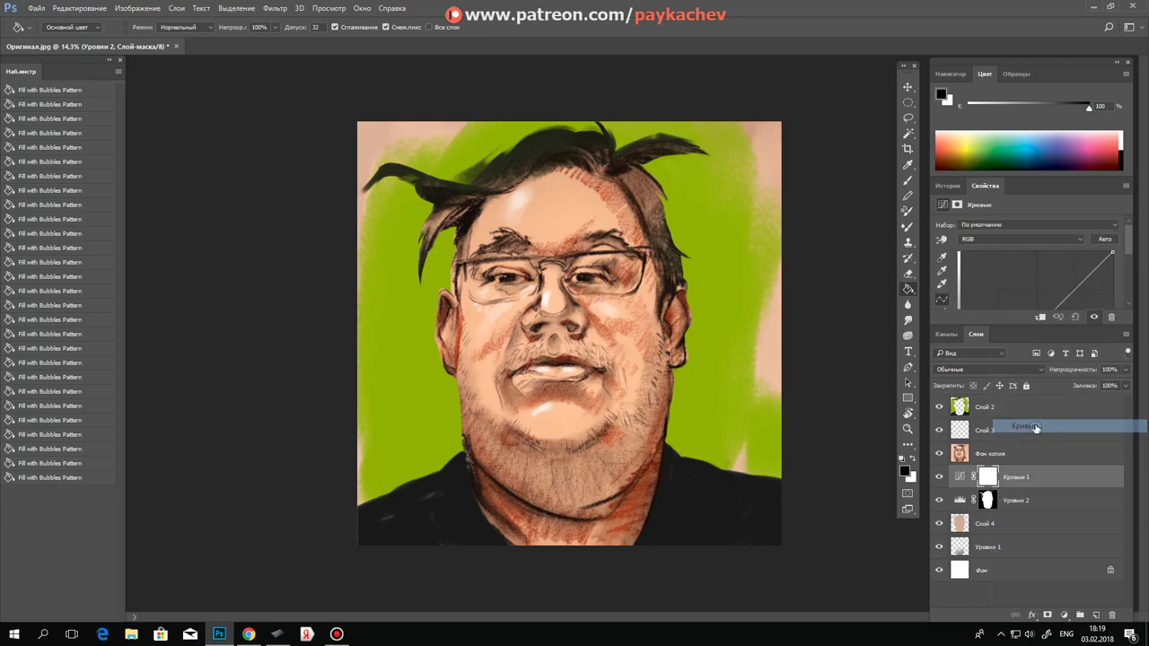
# Step: Try a red-channel curve bend, delete Кривые 1, and load Слой 4's outline as a selection
pyautogui.click(1002, 237)
pyautogui.click(992, 254)
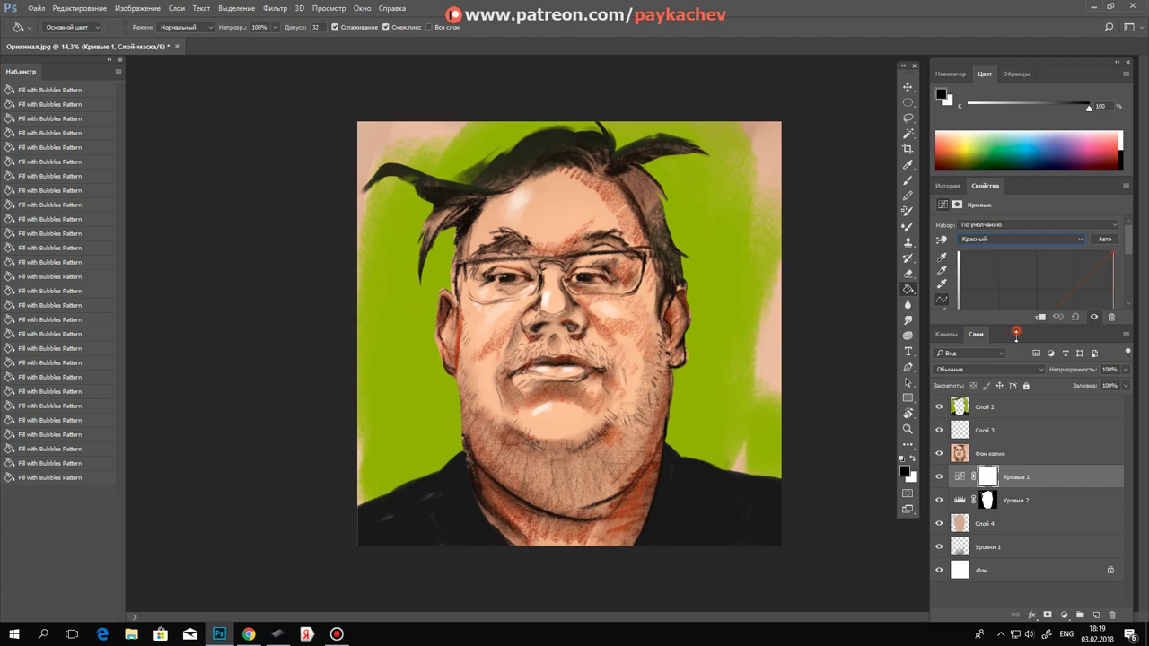
pyautogui.moveTo(1017, 324); pyautogui.dragTo(1026, 401)
pyautogui.moveTo(1012, 341); pyautogui.dragTo(1015, 354)
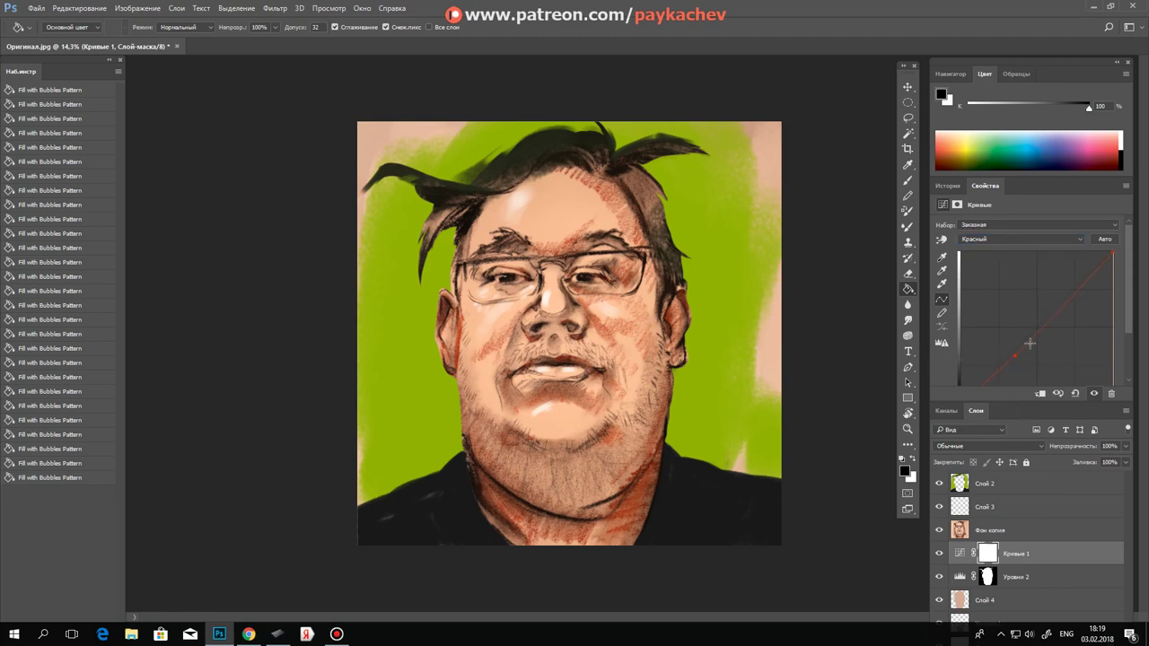
pyautogui.moveTo(1064, 308); pyautogui.dragTo(1053, 297)
pyautogui.press('Delete')
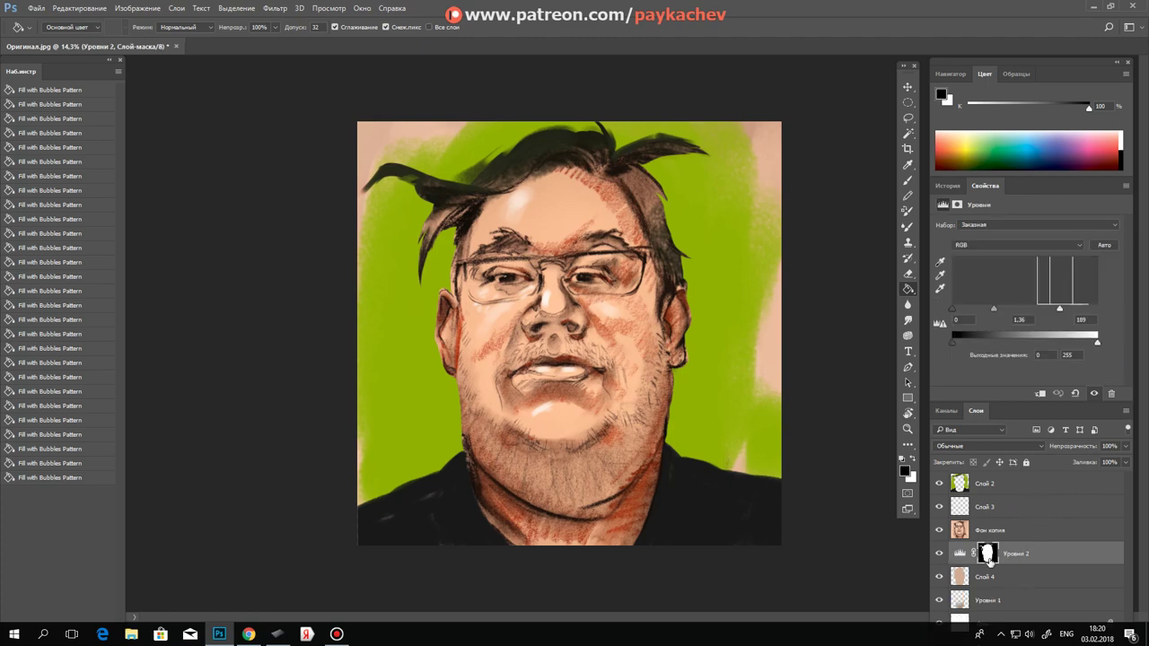
pyautogui.click(961, 579)
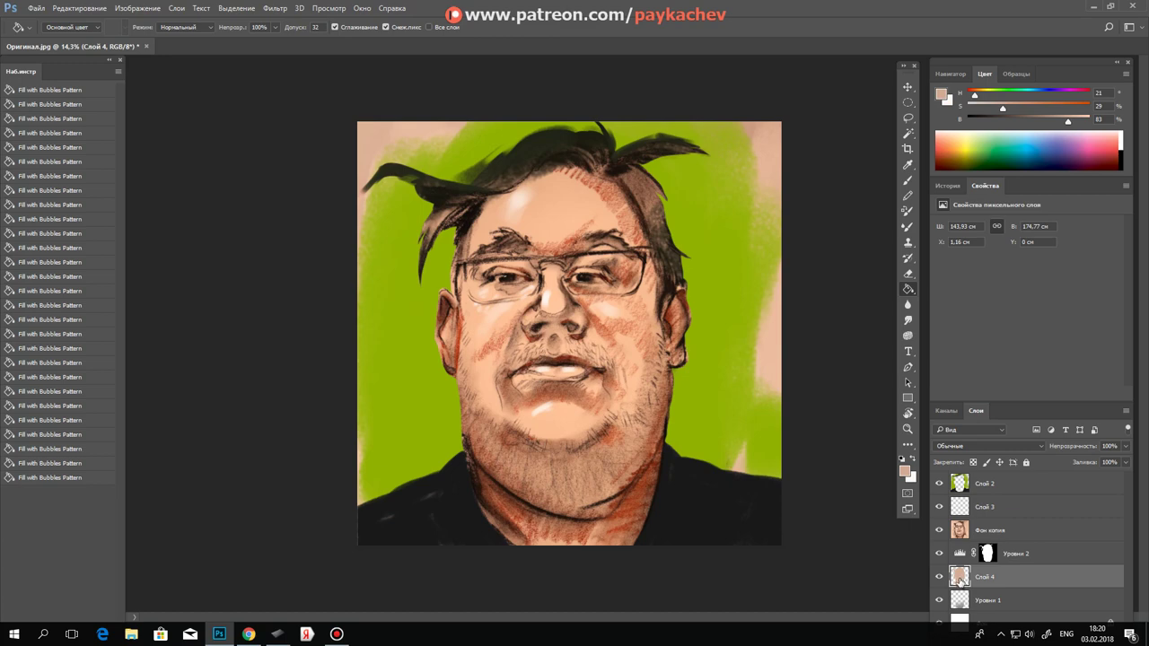
pyautogui.keyDown('ctrl'); pyautogui.click(960, 579); pyautogui.keyUp('ctrl')
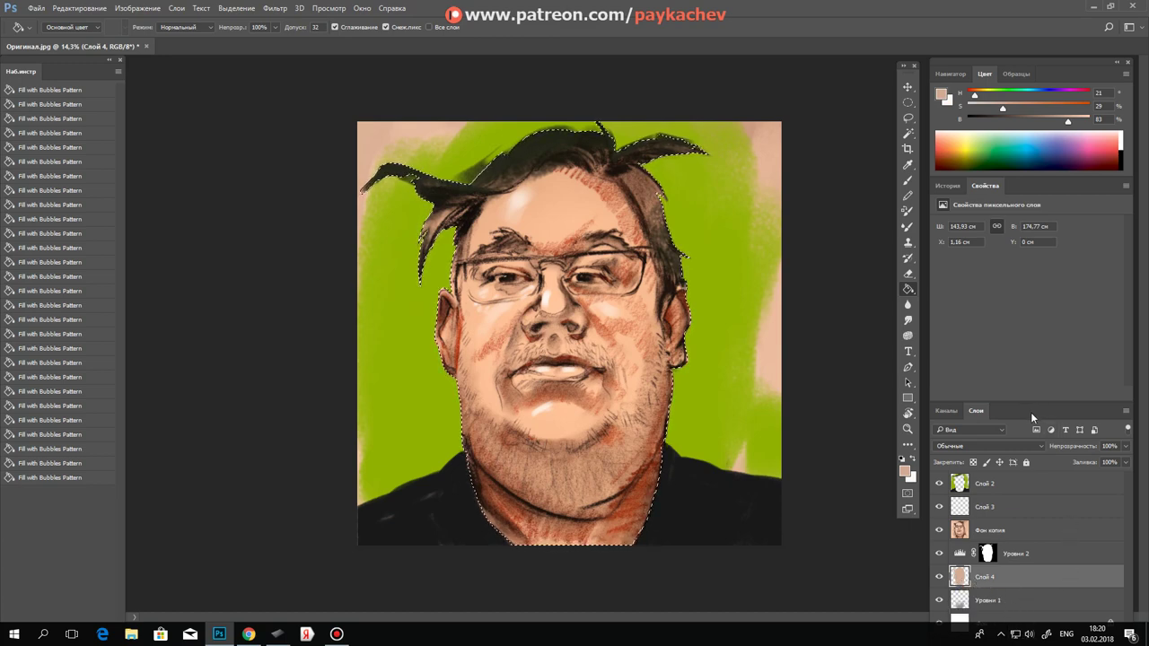
# Step: Add a masked Curves layer, Кривые 1, and start bending its red channel
pyautogui.moveTo(1017, 402)
pyautogui.mouseDown()
pyautogui.moveTo(1028, 316)
pyautogui.moveTo(1017, 304)
pyautogui.mouseUp()
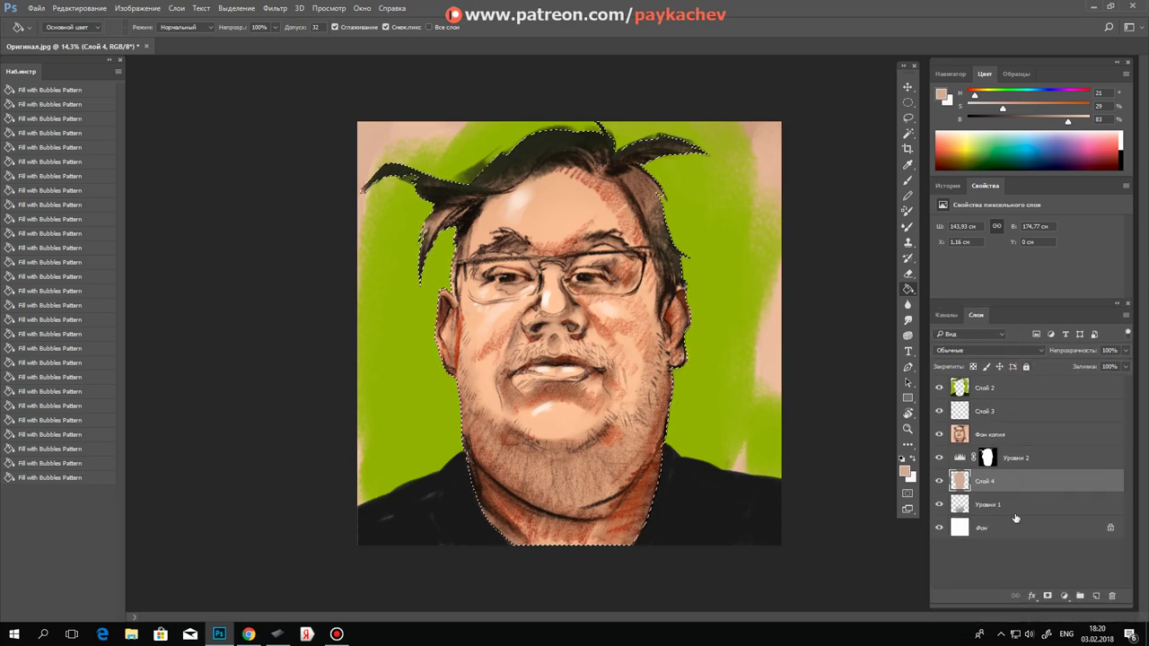
pyautogui.click(1065, 596)
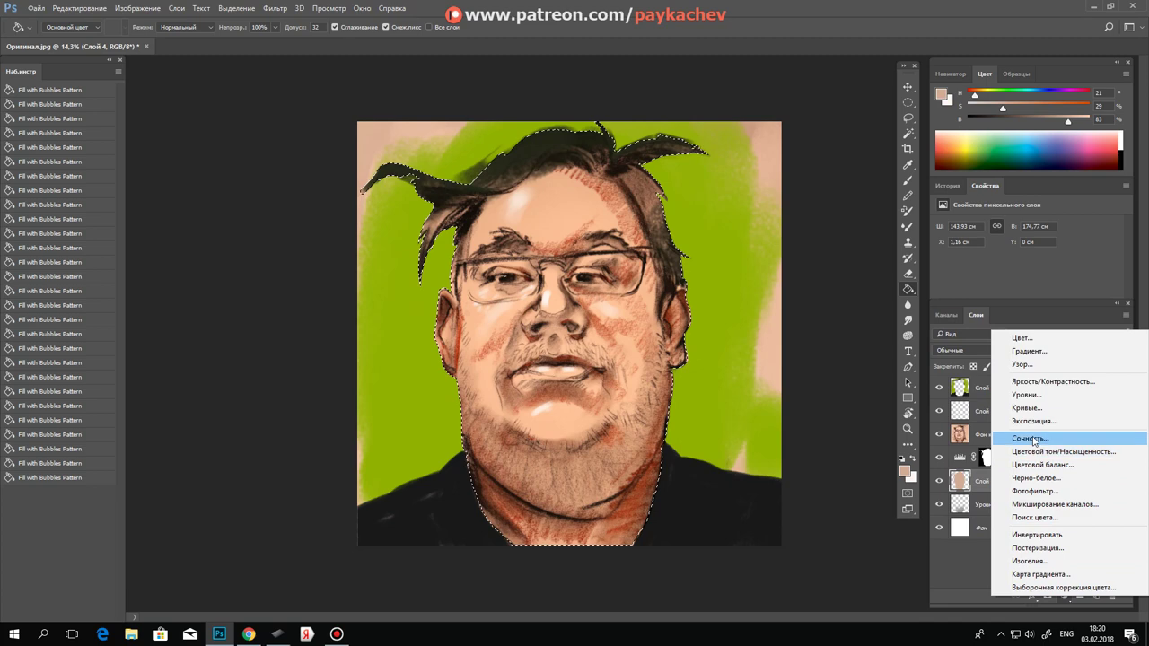
pyautogui.click(1029, 410)
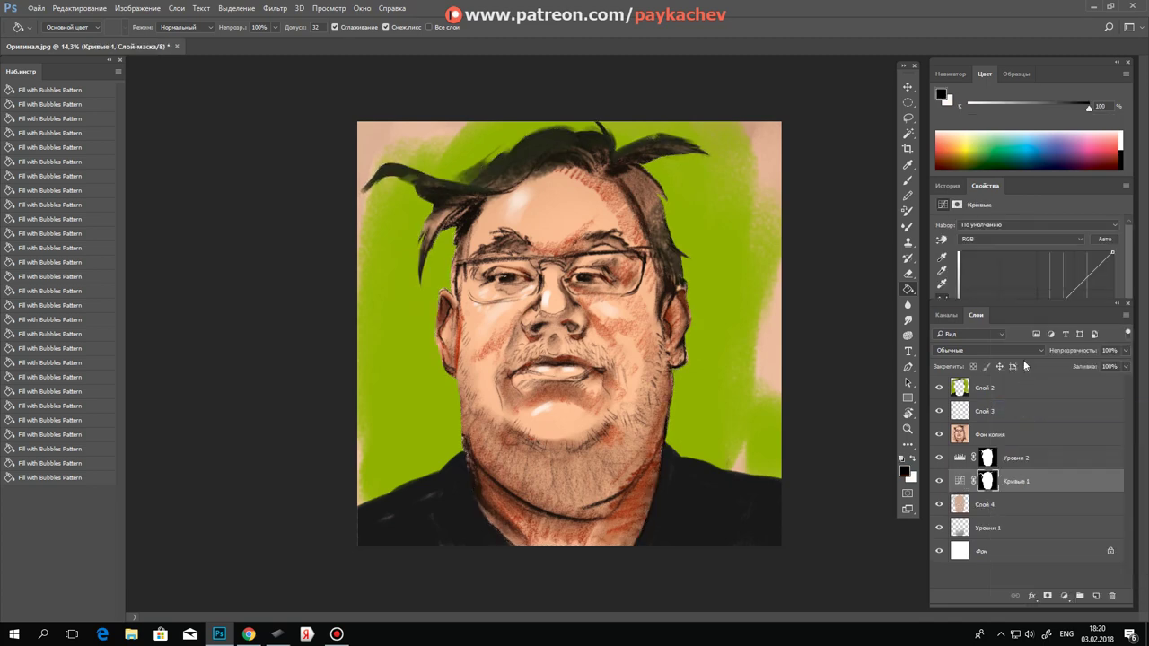
pyautogui.rightClick(1010, 305)
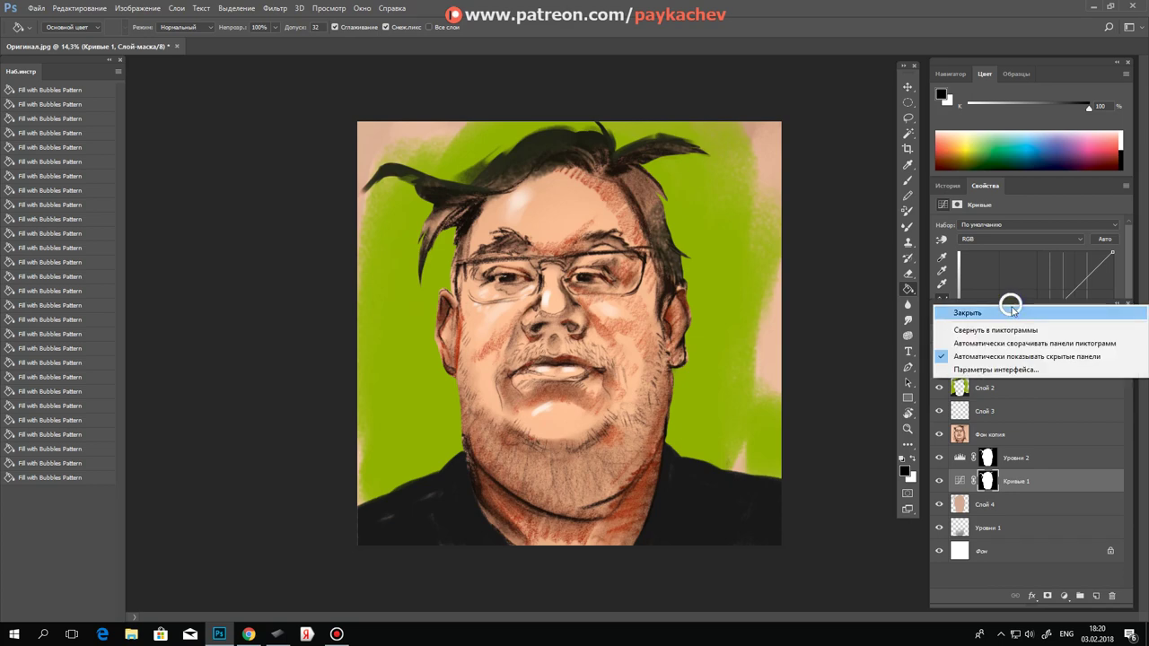
pyautogui.click(1012, 307)
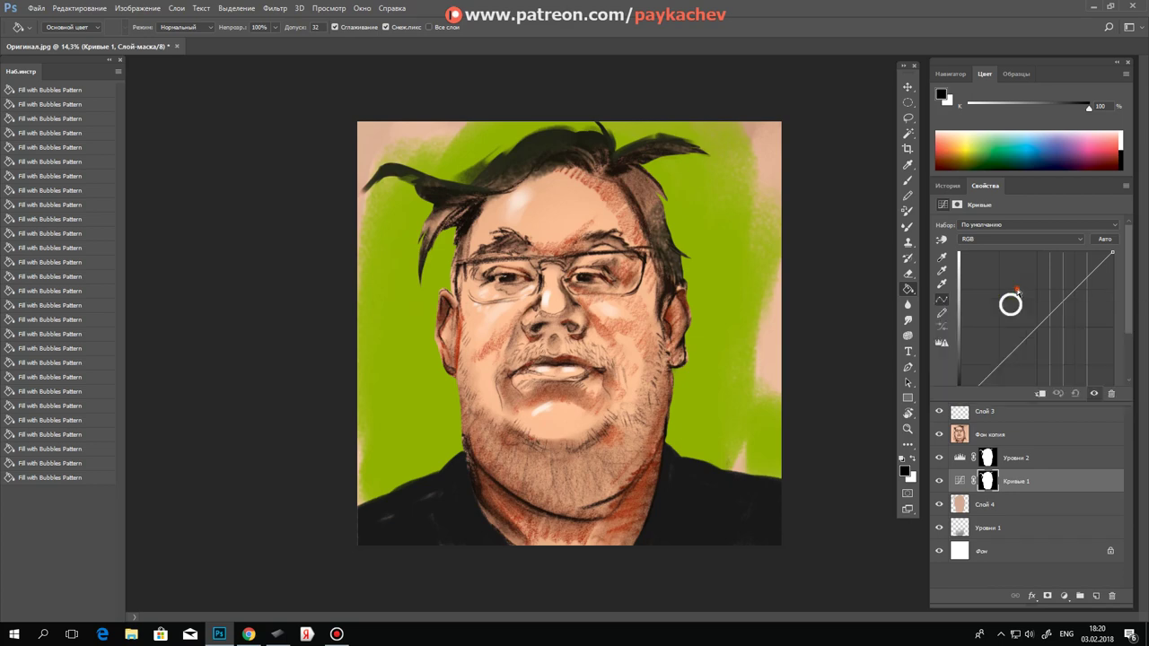
pyautogui.click(996, 236)
pyautogui.click(985, 254)
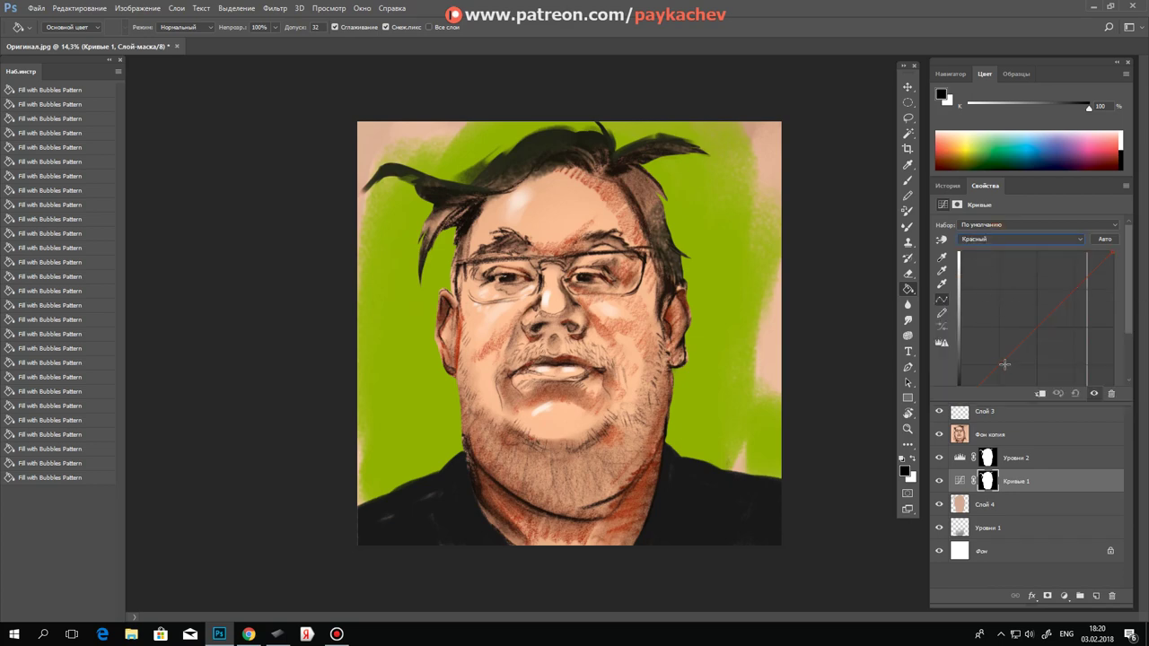
pyautogui.moveTo(1007, 364); pyautogui.dragTo(1005, 326)
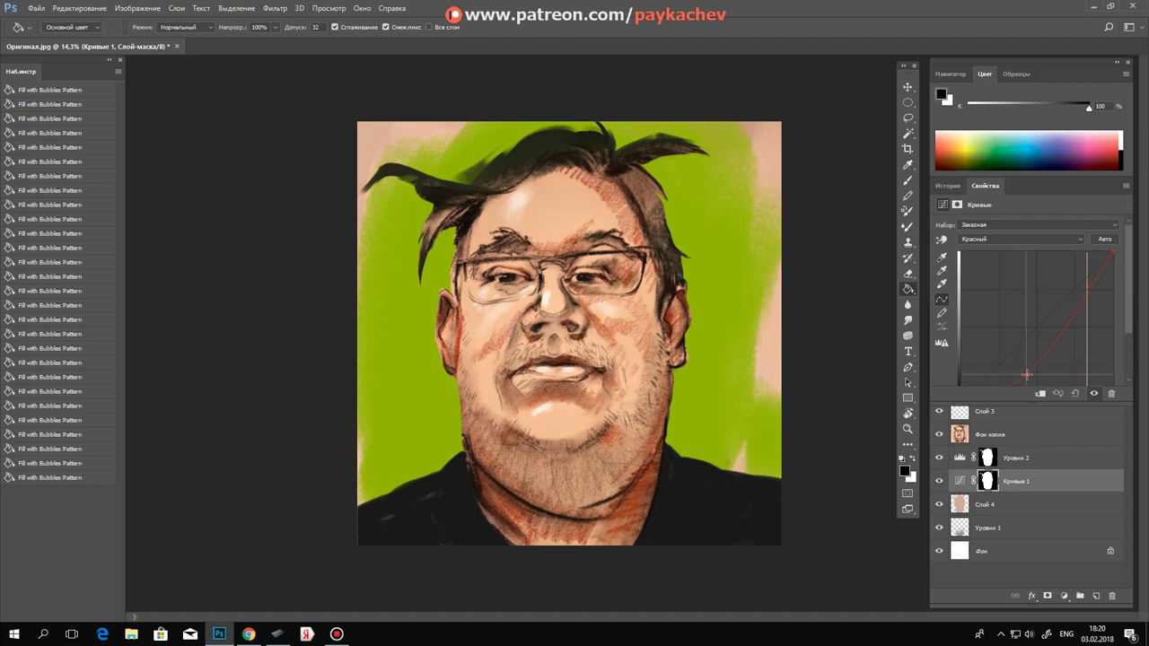
pyautogui.moveTo(1004, 326); pyautogui.dragTo(1004, 356)
# Step: Refine the red curve to warm the skin, toggling Фон копия, Слой 4 and Уровни 1 to compare
pyautogui.click(939, 435)
pyautogui.click(939, 435)
pyautogui.click(939, 435)
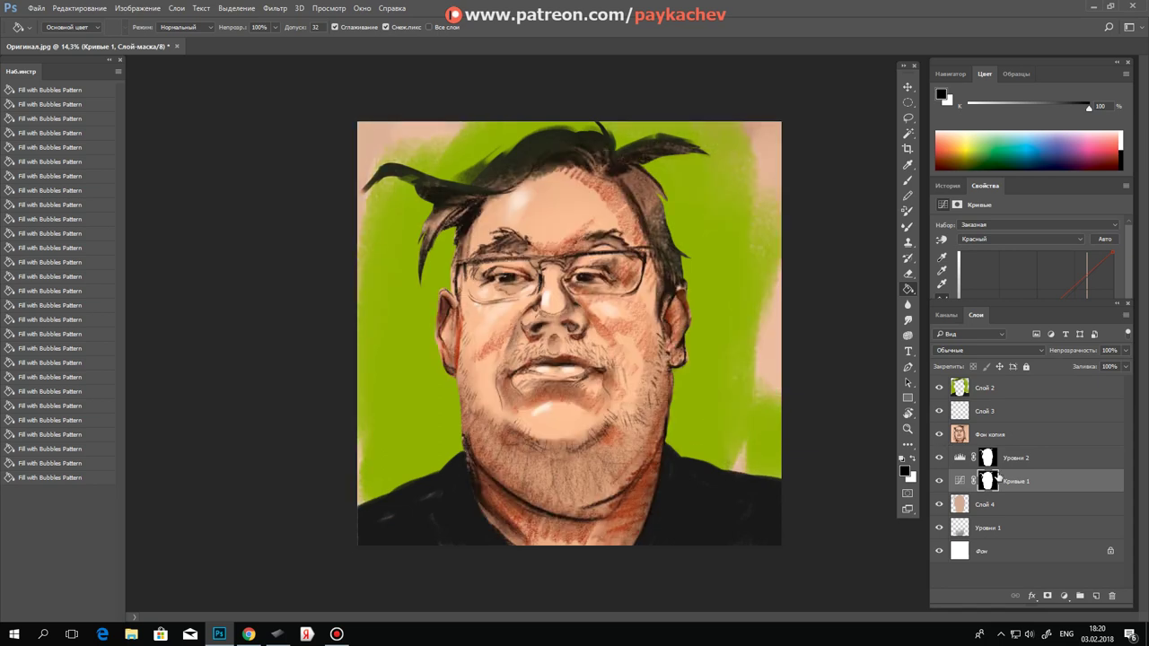
pyautogui.moveTo(1049, 290); pyautogui.dragTo(1015, 366)
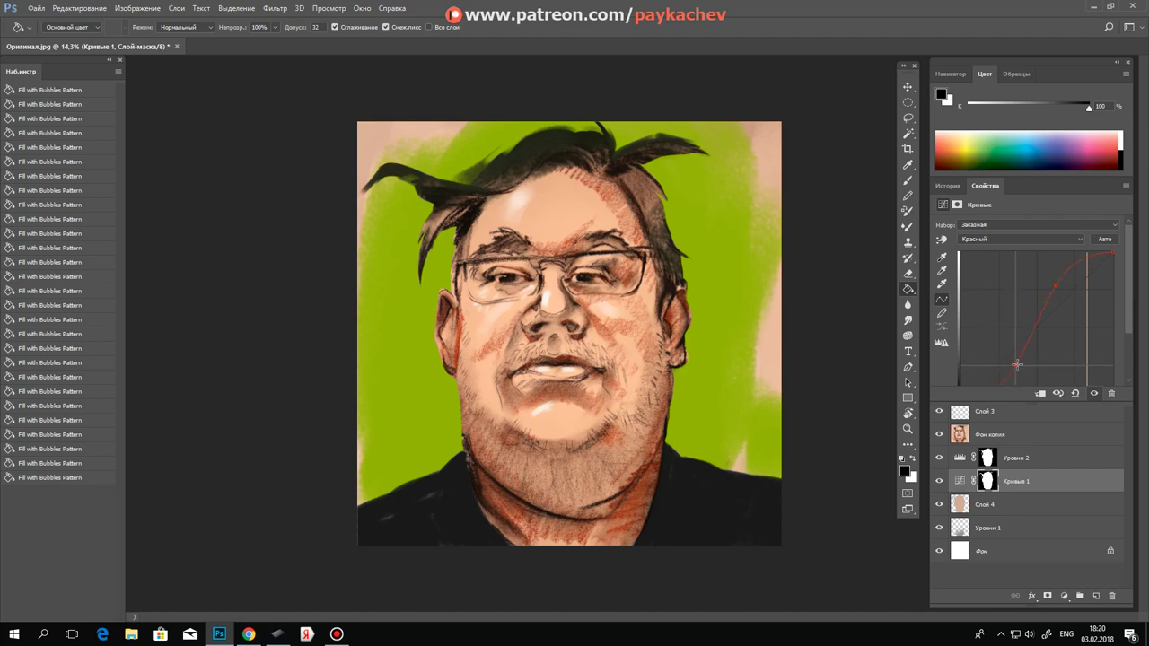
pyautogui.click(940, 505)
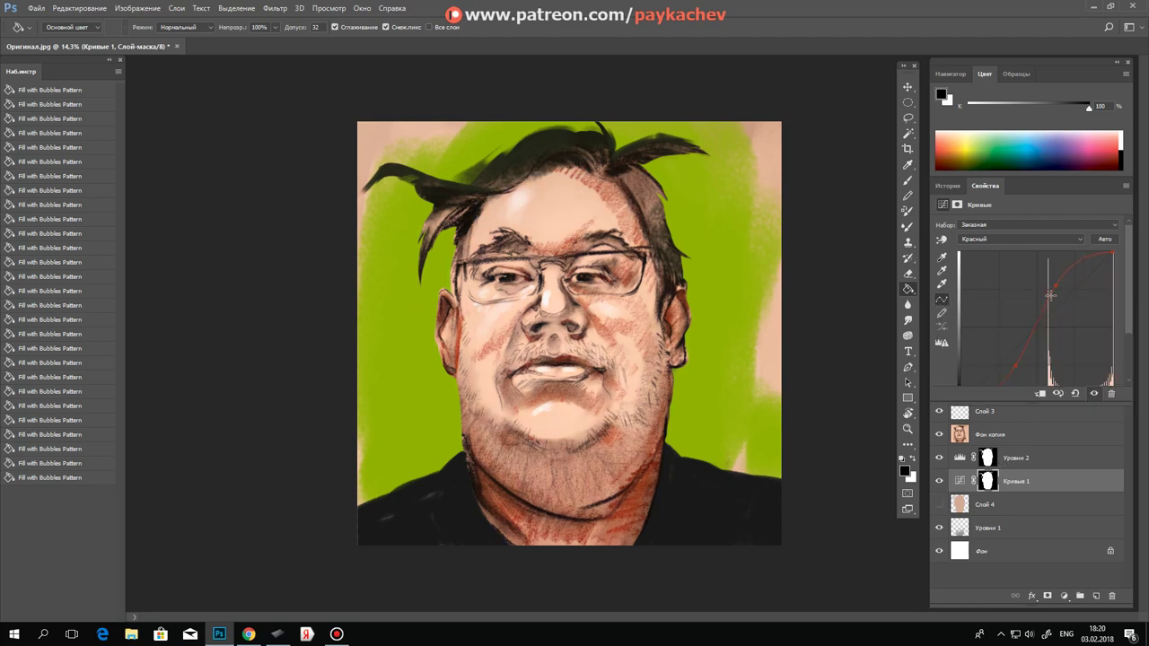
pyautogui.moveTo(1057, 285); pyautogui.dragTo(1062, 301)
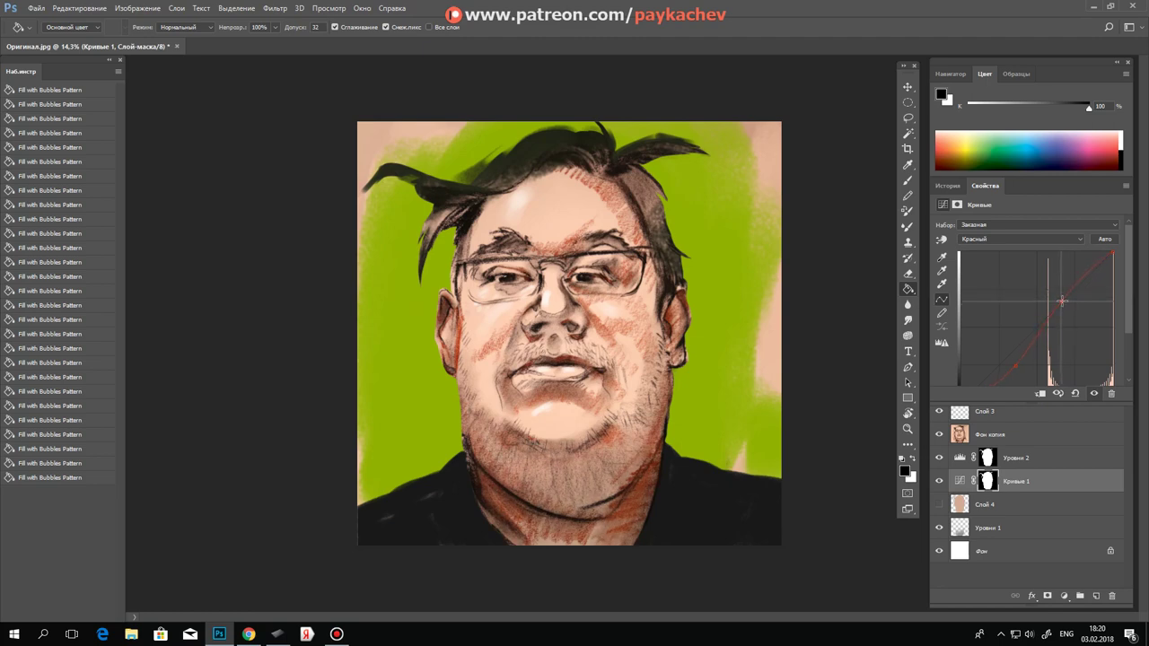
pyautogui.click(939, 507)
pyautogui.click(940, 529)
pyautogui.click(940, 529)
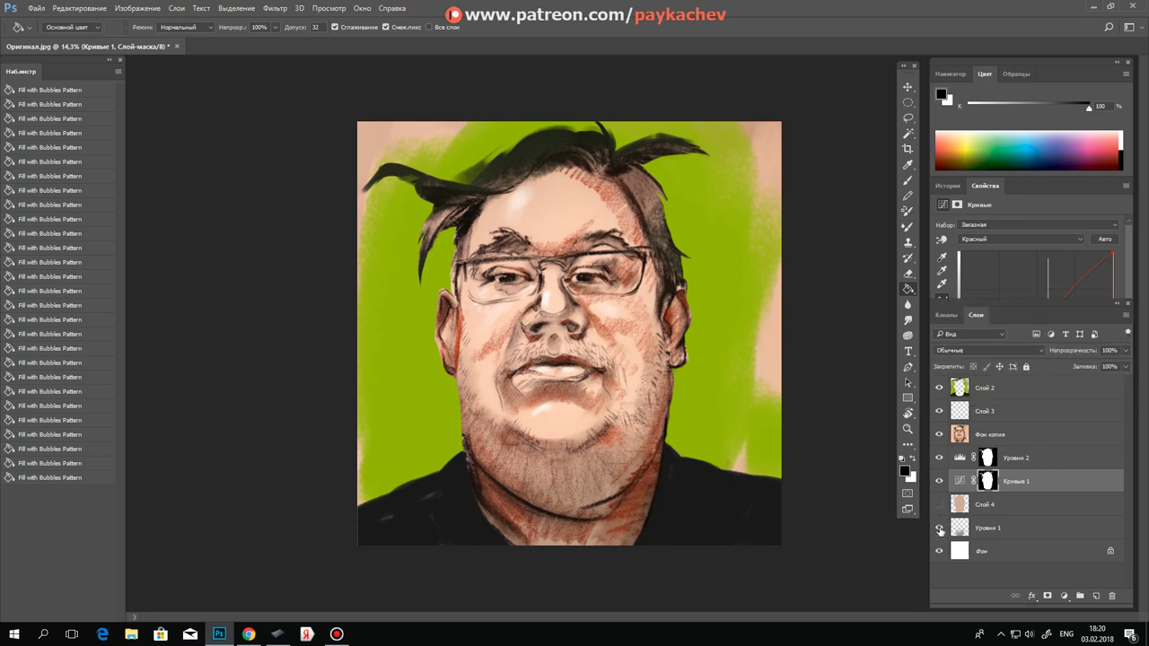
pyautogui.click(939, 530)
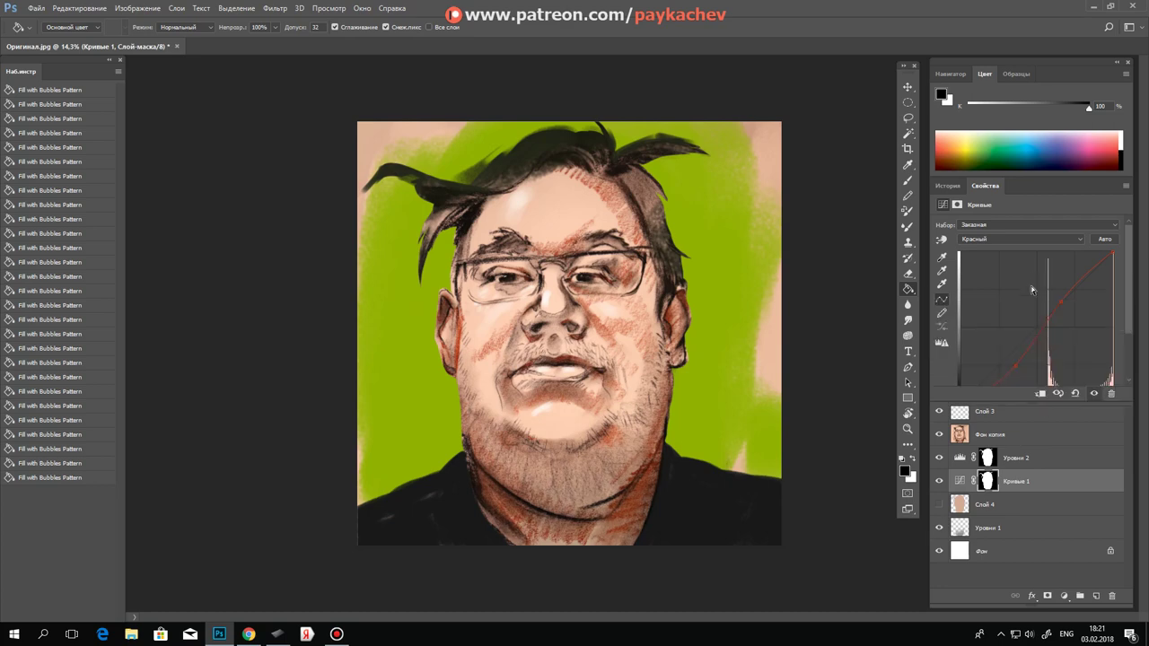
pyautogui.moveTo(1016, 368)
pyautogui.mouseDown()
pyautogui.moveTo(996, 343)
pyautogui.moveTo(1032, 376)
pyautogui.mouseUp()
# Step: Reshape the green curve, pulling its lower part down and lifting the upper part
pyautogui.click(1005, 239)
pyautogui.click(1000, 261)
pyautogui.moveTo(1019, 345); pyautogui.dragTo(1024, 357)
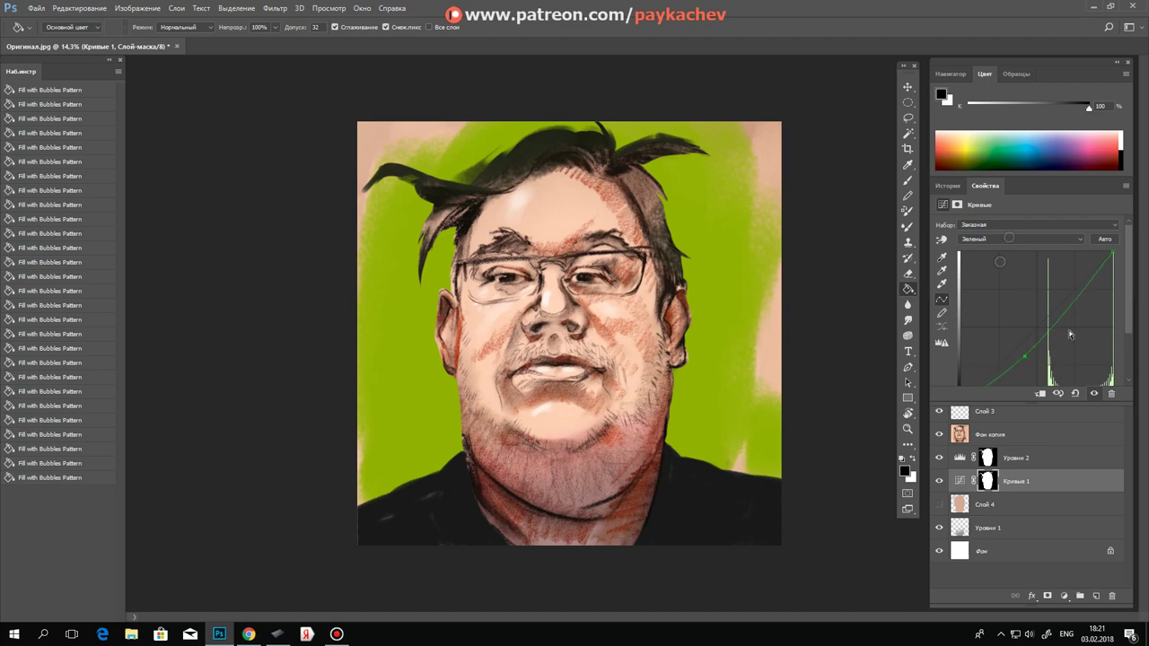
pyautogui.moveTo(1076, 301); pyautogui.dragTo(1065, 289)
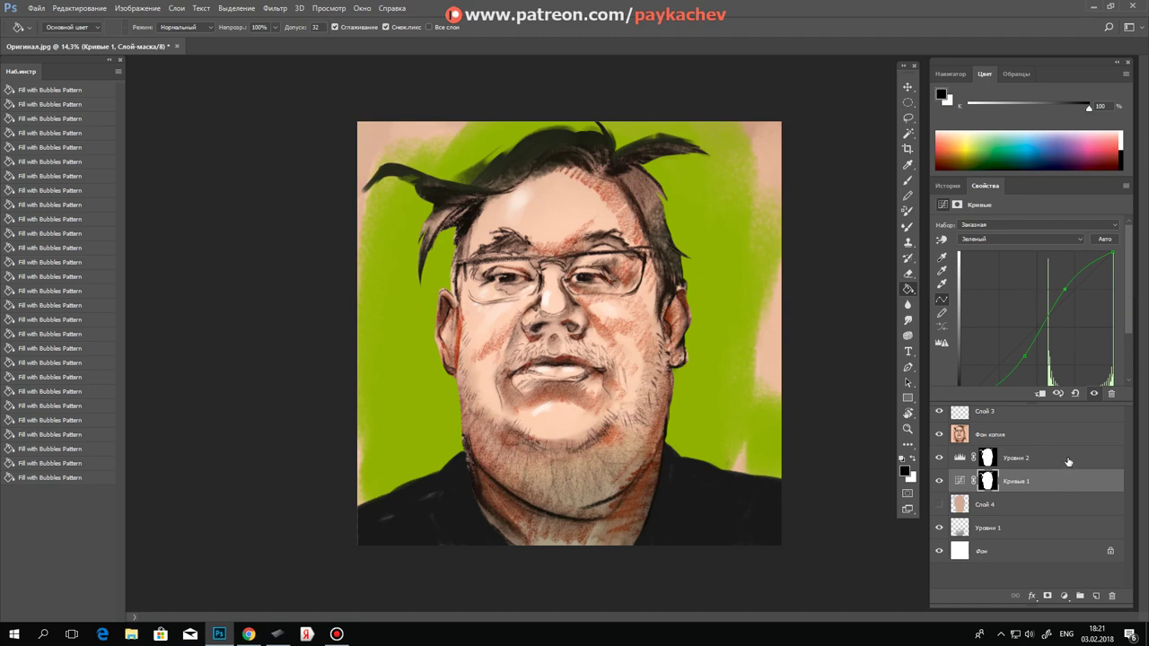
pyautogui.click(1021, 349)
# Step: Bend the blue curve, lowering its shadows and lifting its highlights
pyautogui.click(1002, 227)
pyautogui.click(1036, 226)
pyautogui.click(1015, 240)
pyautogui.click(981, 273)
pyautogui.moveTo(1011, 352)
pyautogui.mouseDown()
pyautogui.moveTo(1023, 366)
pyautogui.moveTo(1016, 358)
pyautogui.mouseUp()
pyautogui.moveTo(1075, 296); pyautogui.dragTo(1060, 285)
pyautogui.click(1045, 466)
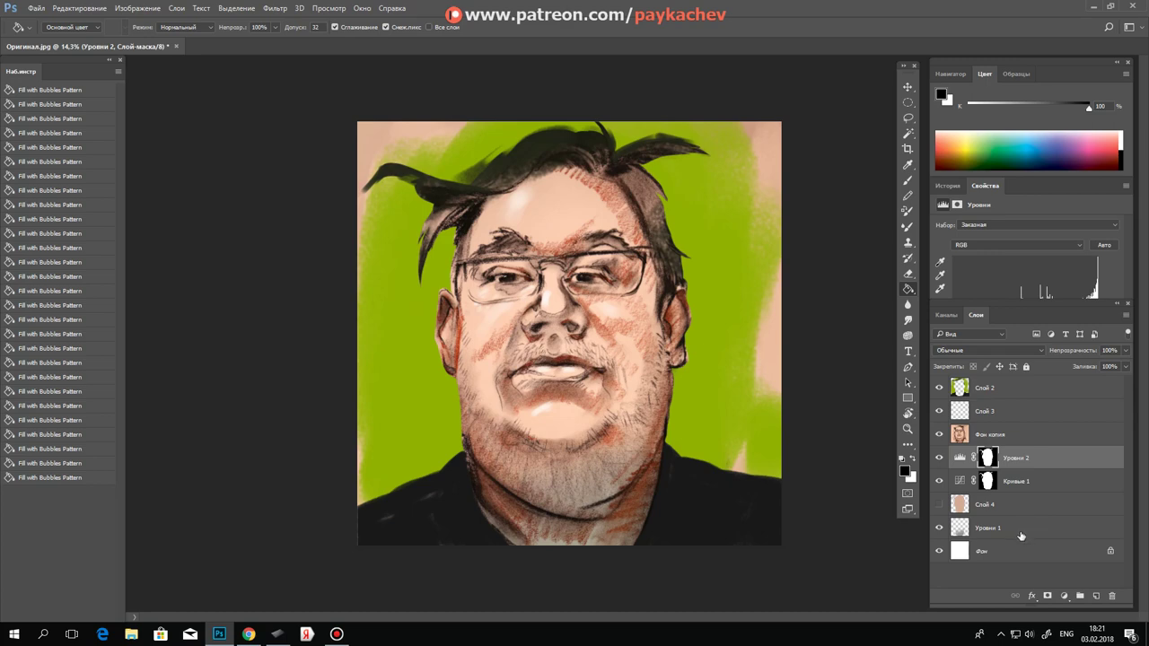
# Step: Merge Кривые 1, Уровни 1 and Уровни 2 into a single pixel layer Уровни 2
pyautogui.keyDown('ctrl'); pyautogui.click(1036, 482); pyautogui.keyUp('ctrl')
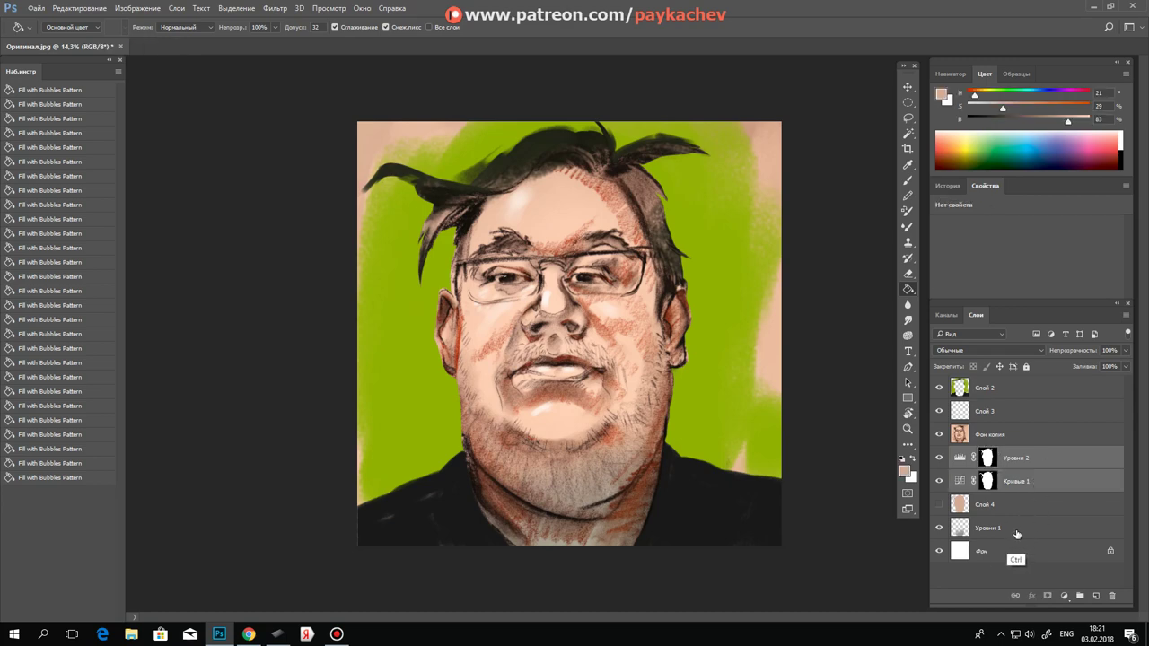
pyautogui.keyDown('ctrl'); pyautogui.click(1028, 529); pyautogui.keyUp('ctrl')
pyautogui.rightClick(1027, 529)
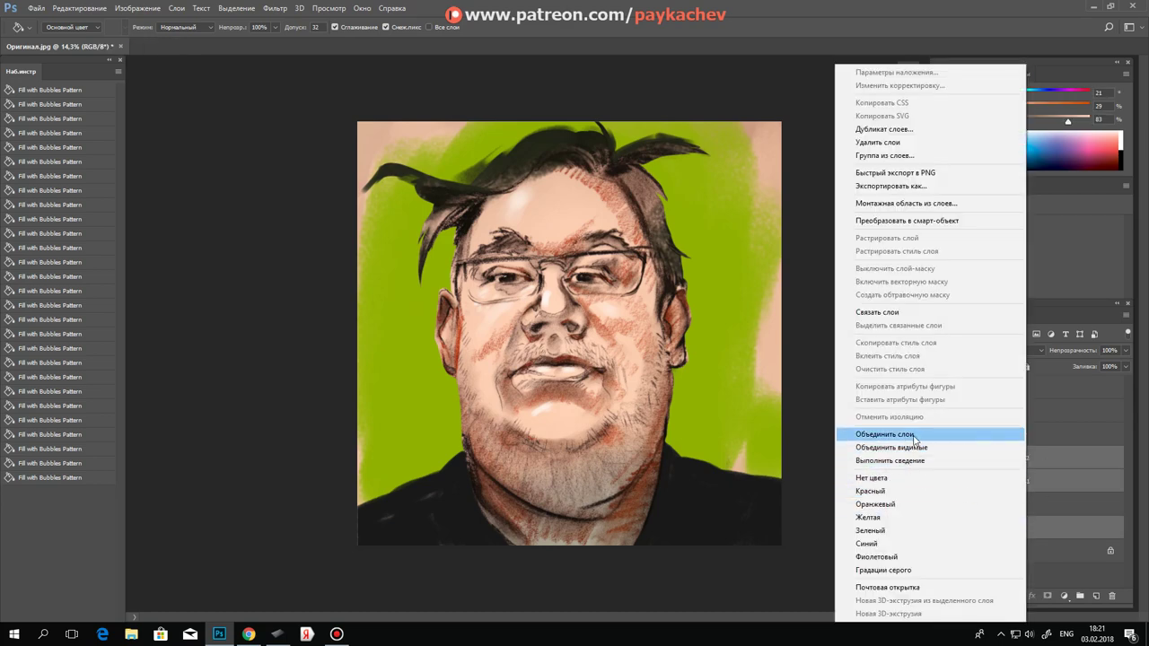
pyautogui.click(918, 438)
pyautogui.click(336, 634)
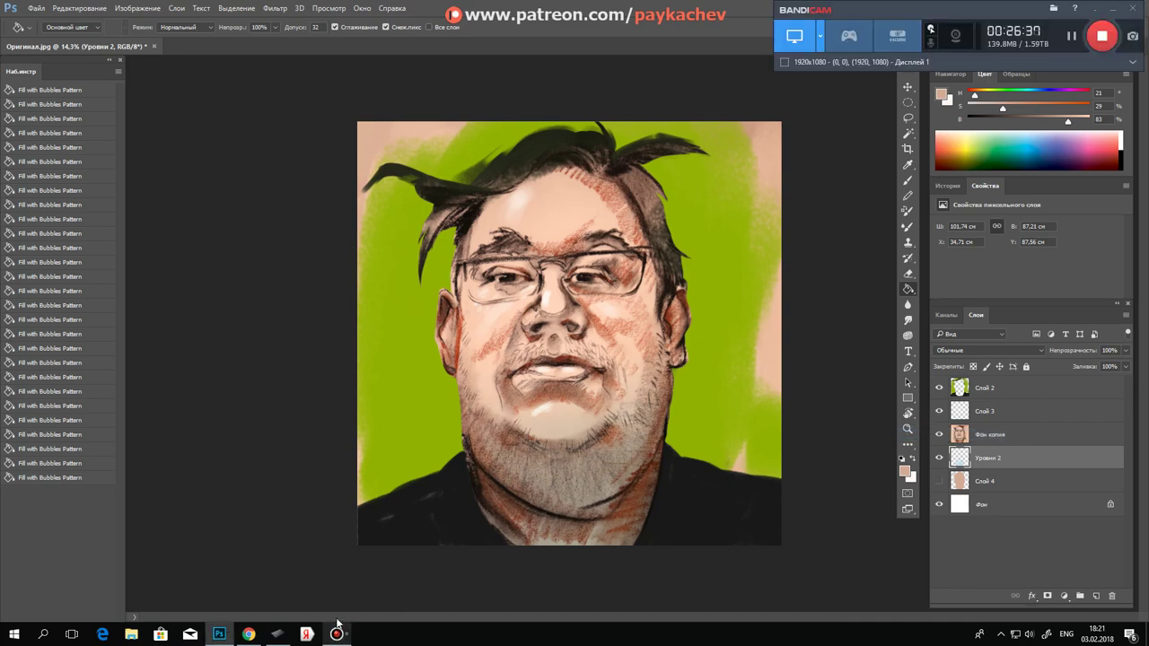
pyautogui.click(338, 621)
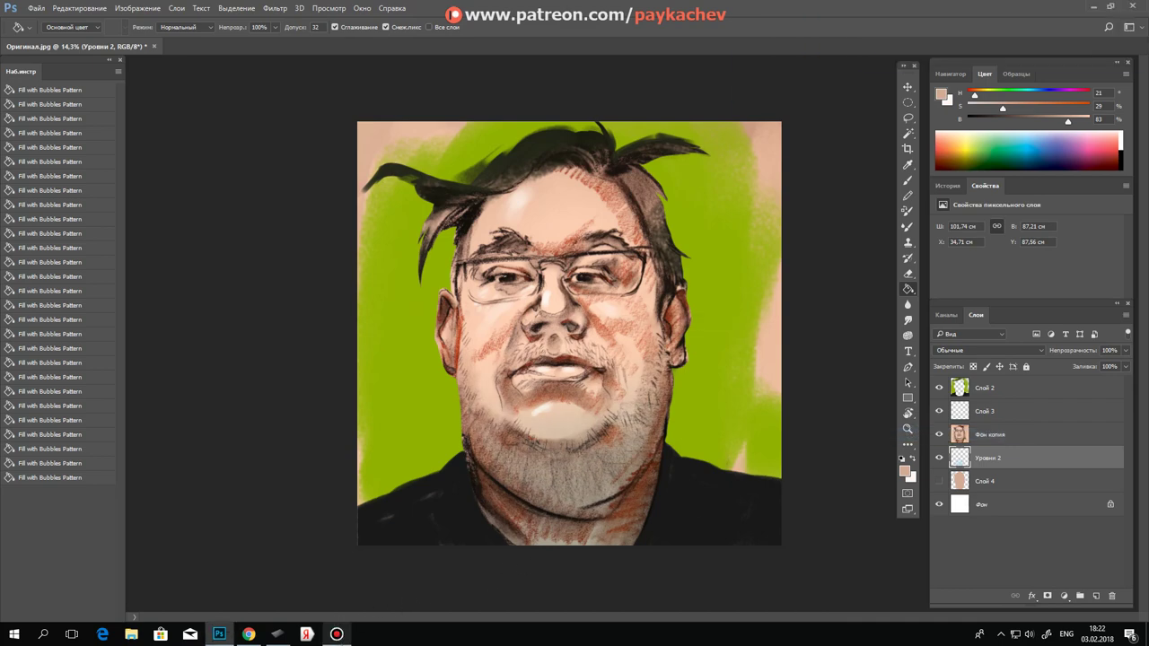
pyautogui.moveTo(337, 633)
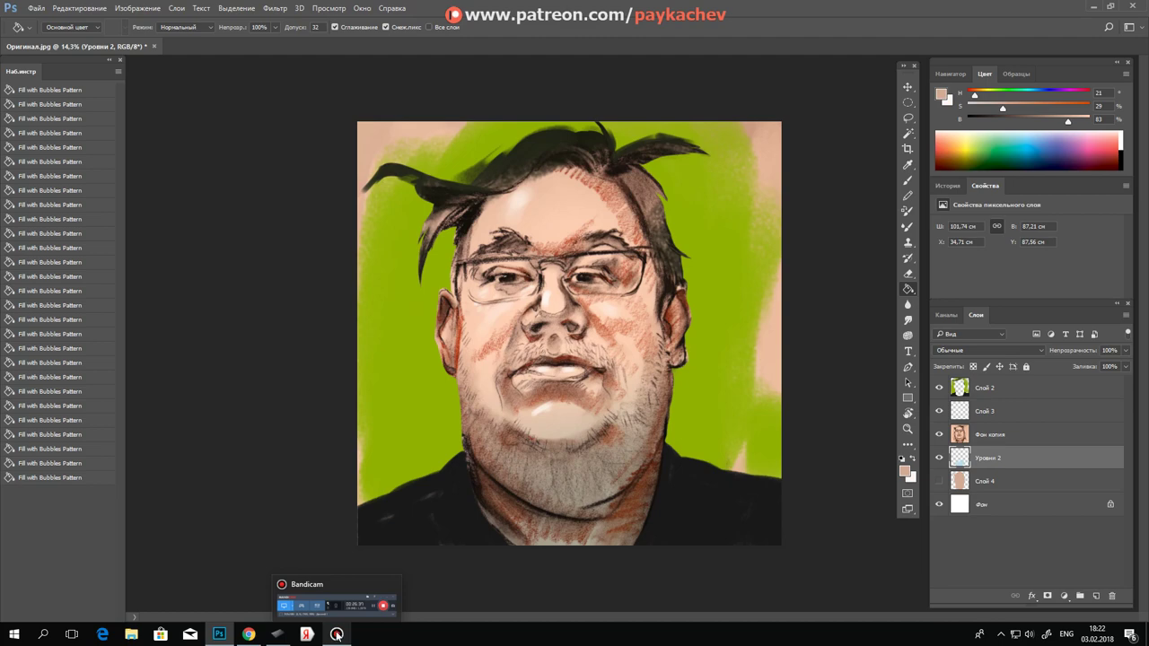
pyautogui.click(337, 634)
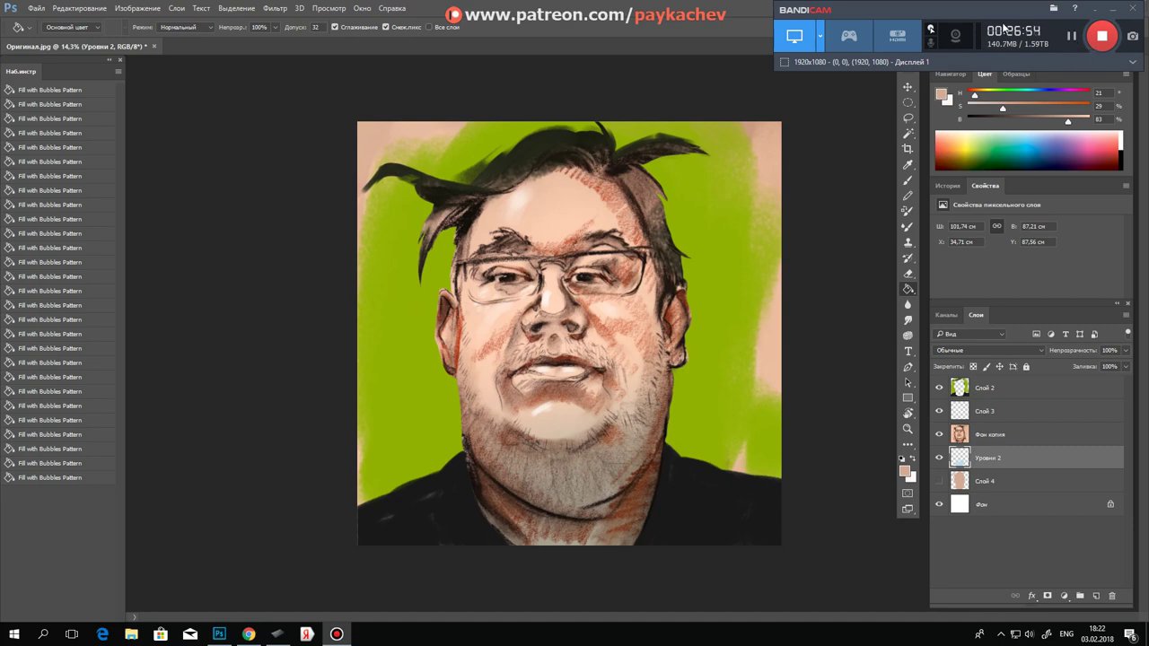
pyautogui.click(1112, 9)
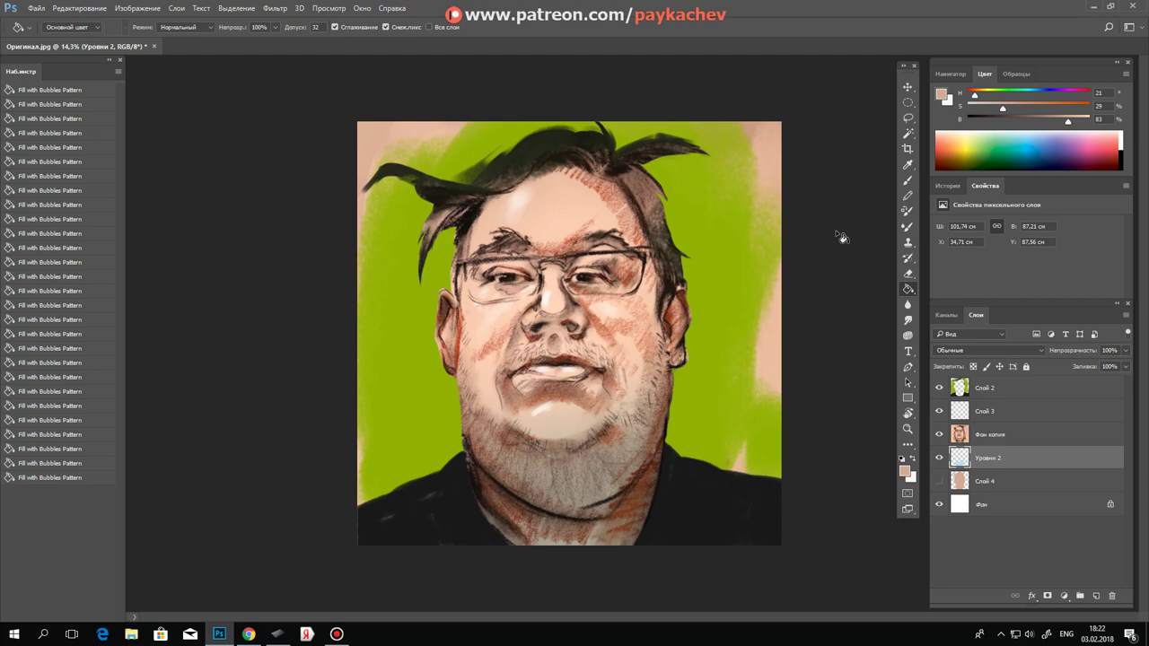
# Step: Compare Уровни 2 and Слой 4 visibility, leaving Слой 4 hidden below Уровни 2
pyautogui.click(938, 459)
pyautogui.click(940, 460)
pyautogui.click(940, 459)
pyautogui.moveTo(996, 485); pyautogui.dragTo(1014, 450)
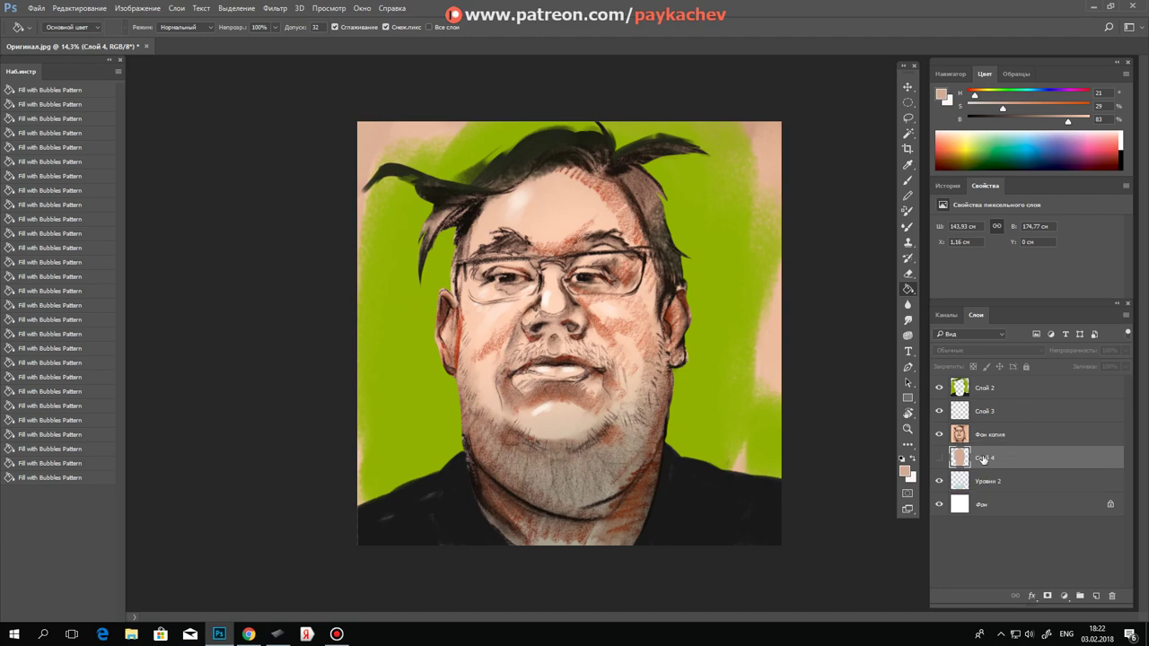
pyautogui.click(939, 459)
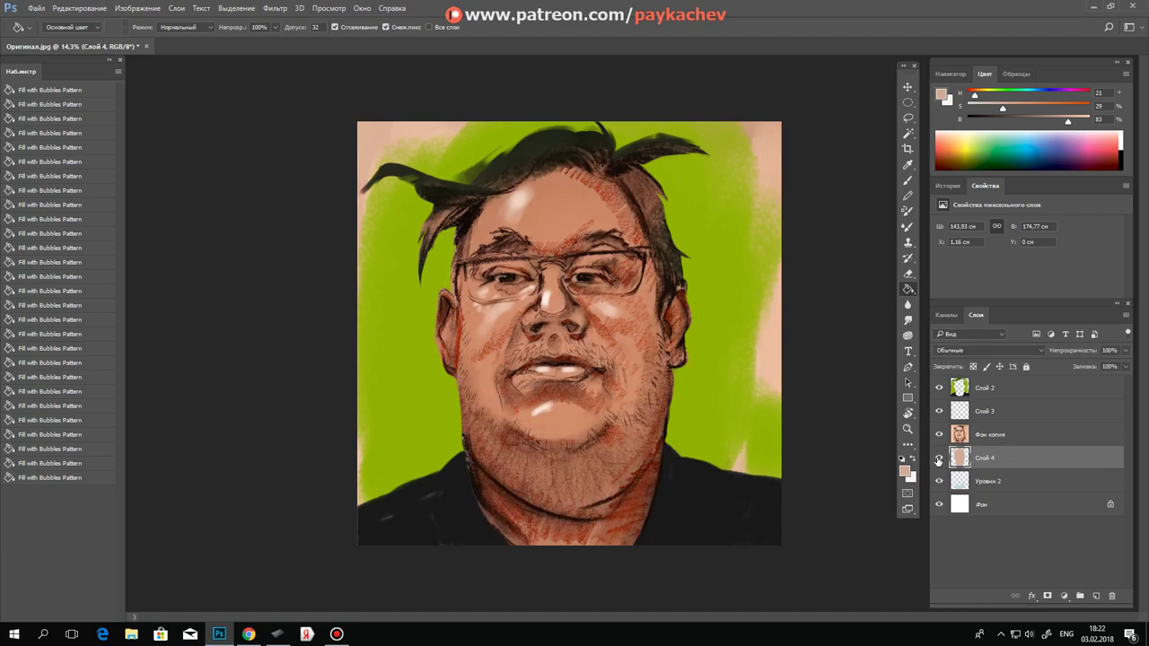
pyautogui.click(939, 459)
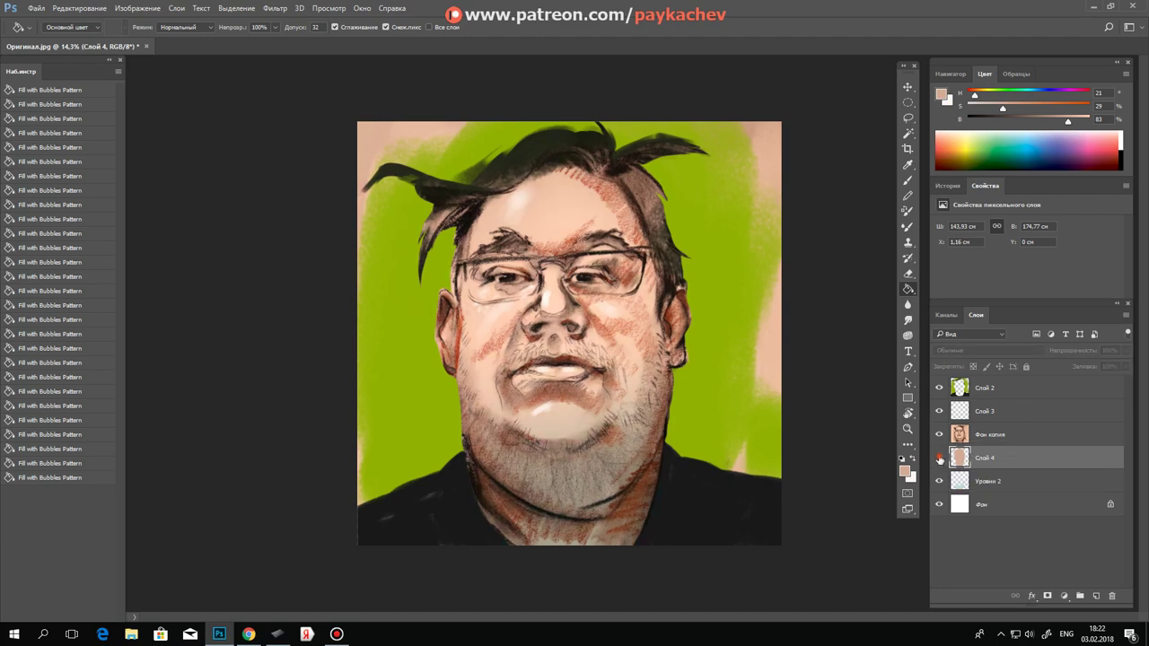
pyautogui.click(938, 459)
pyautogui.click(939, 459)
pyautogui.moveTo(999, 459); pyautogui.dragTo(998, 485)
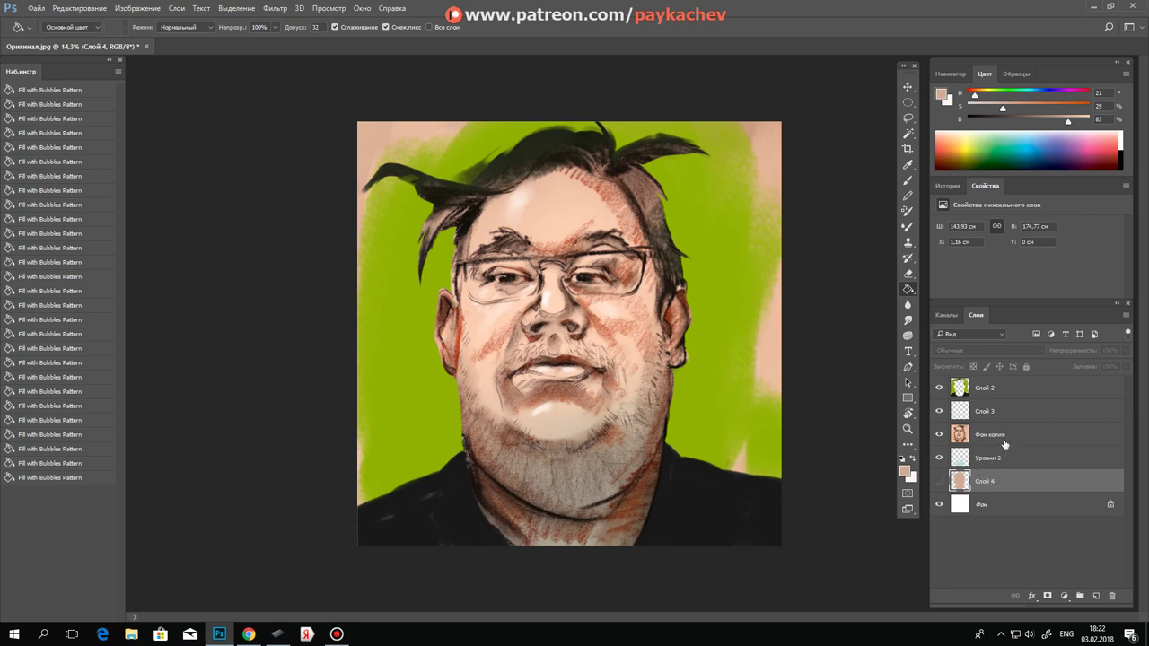
# Step: Create a new empty layer, Слой 5, directly above Слой 4
pyautogui.click(1007, 459)
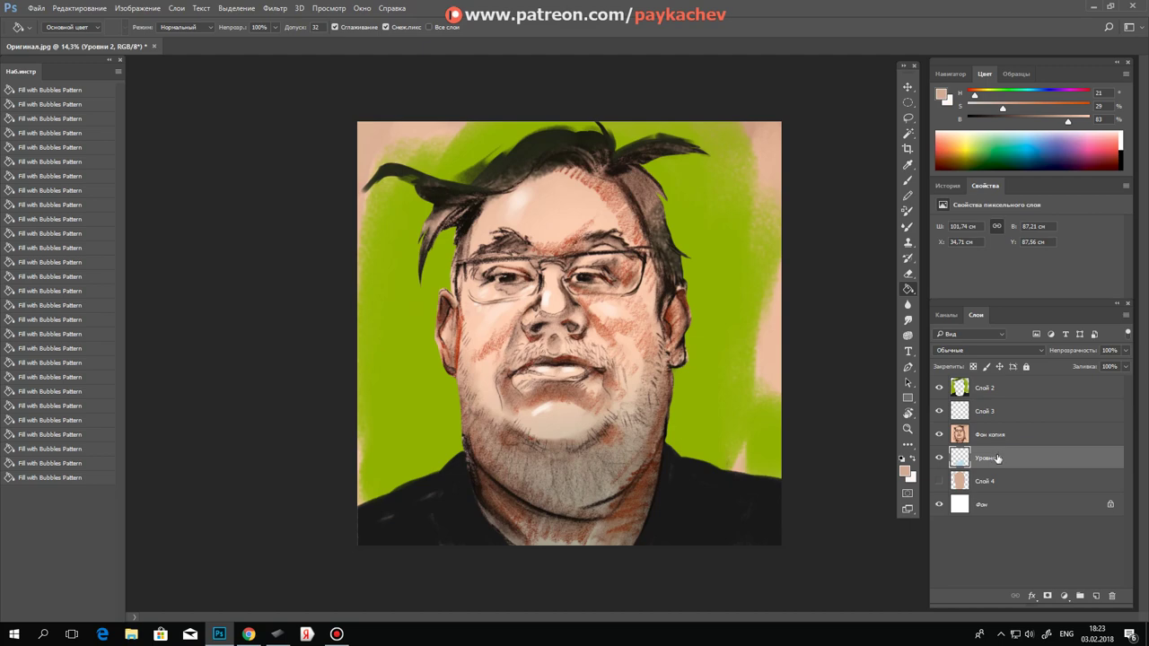
pyautogui.click(939, 458)
pyautogui.click(1007, 481)
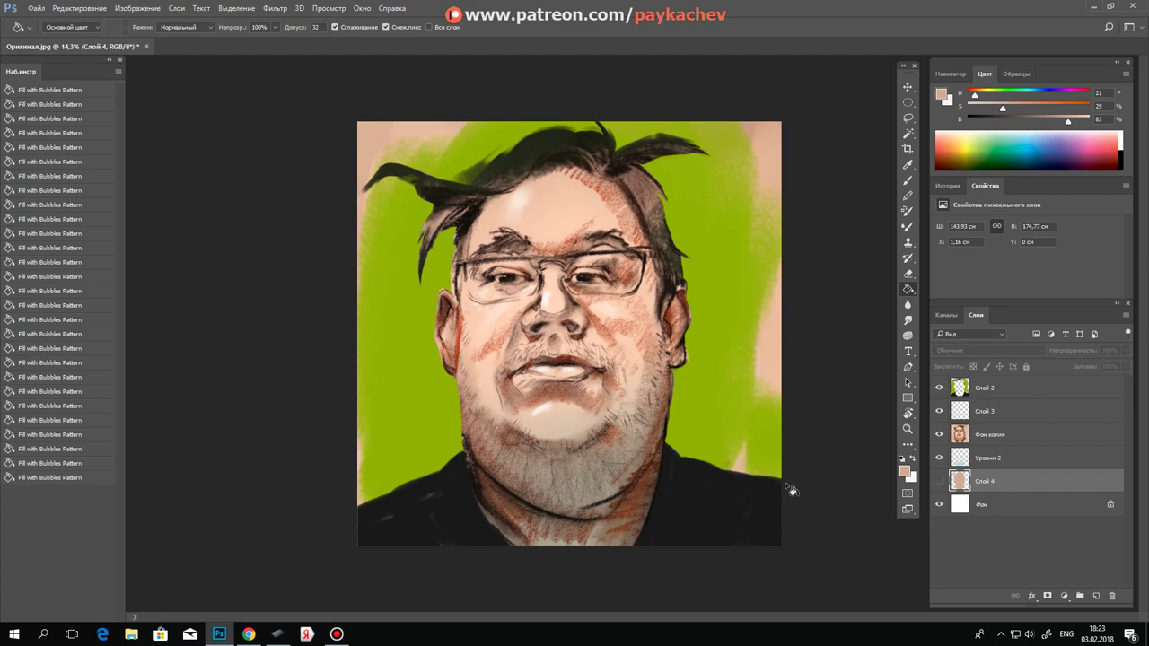
pyautogui.click(1097, 598)
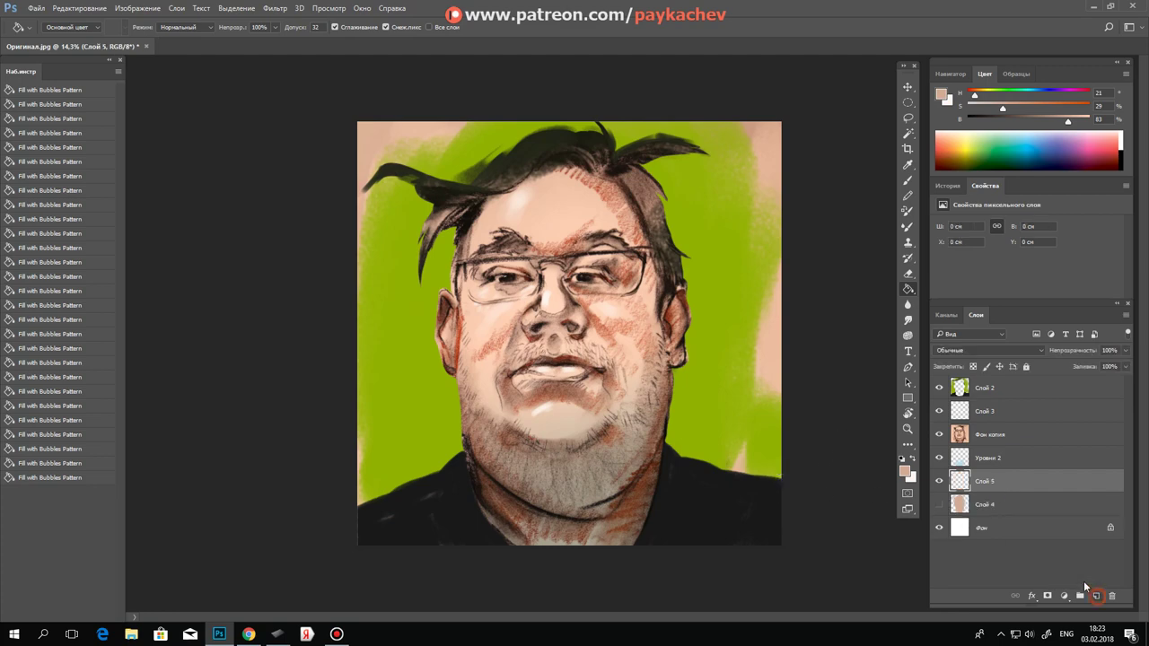
# Step: Set up an enlarged 100 px hard elliptical brush with a dynamic painting preset
pyautogui.press('b')
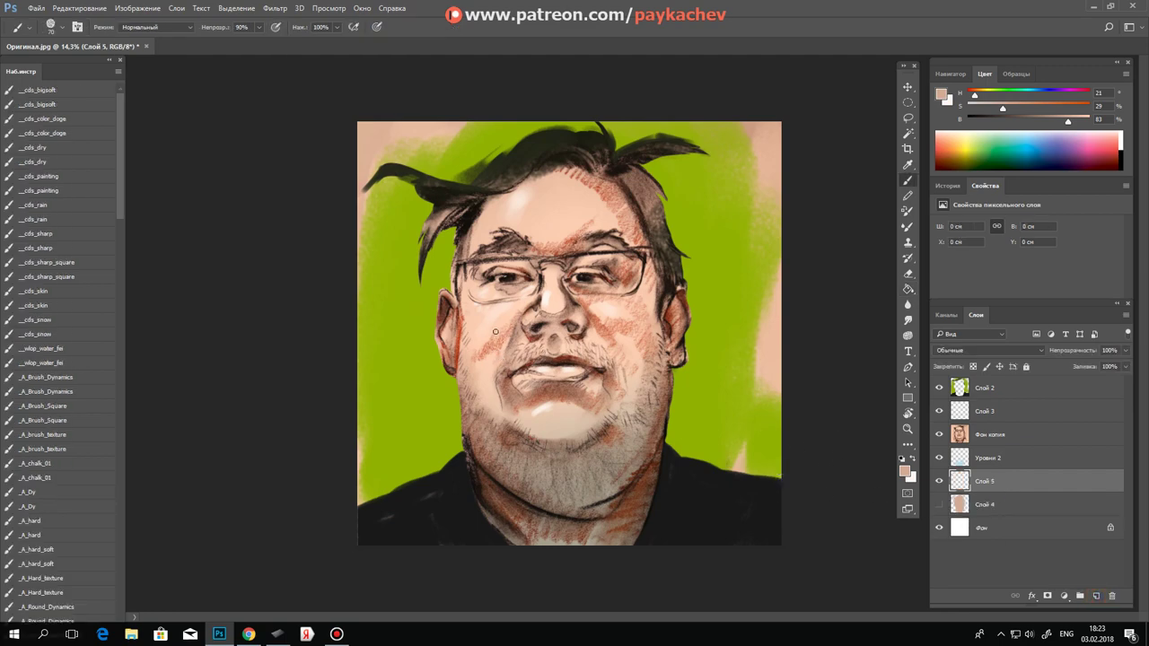
pyautogui.rightClick(503, 334)
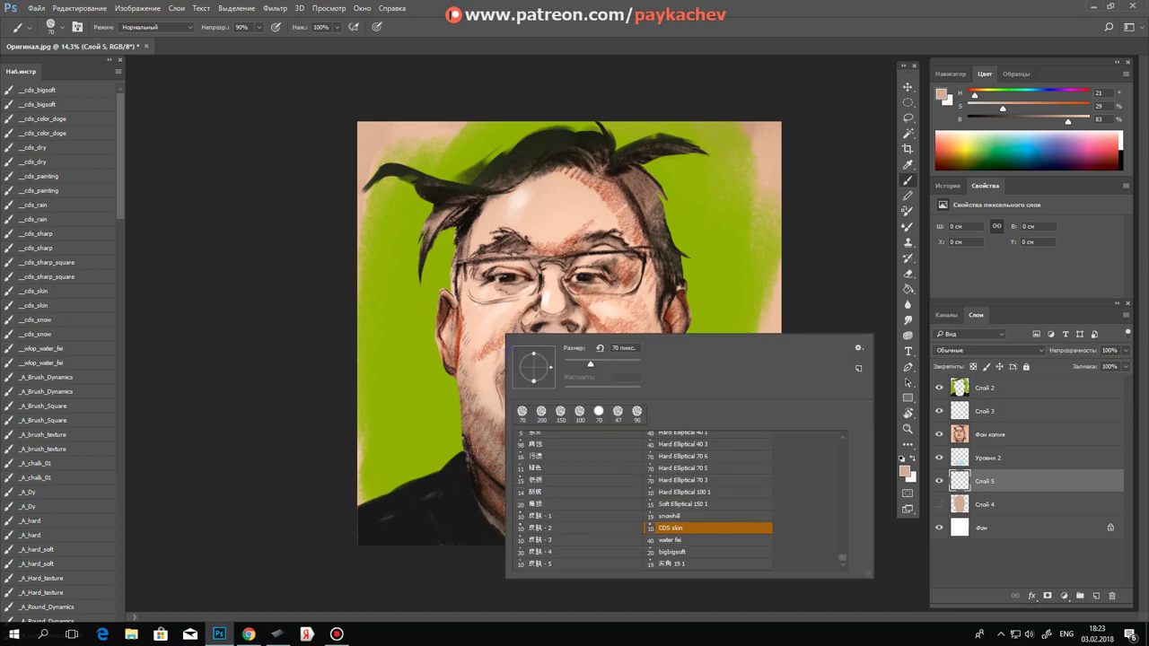
pyautogui.click(682, 493)
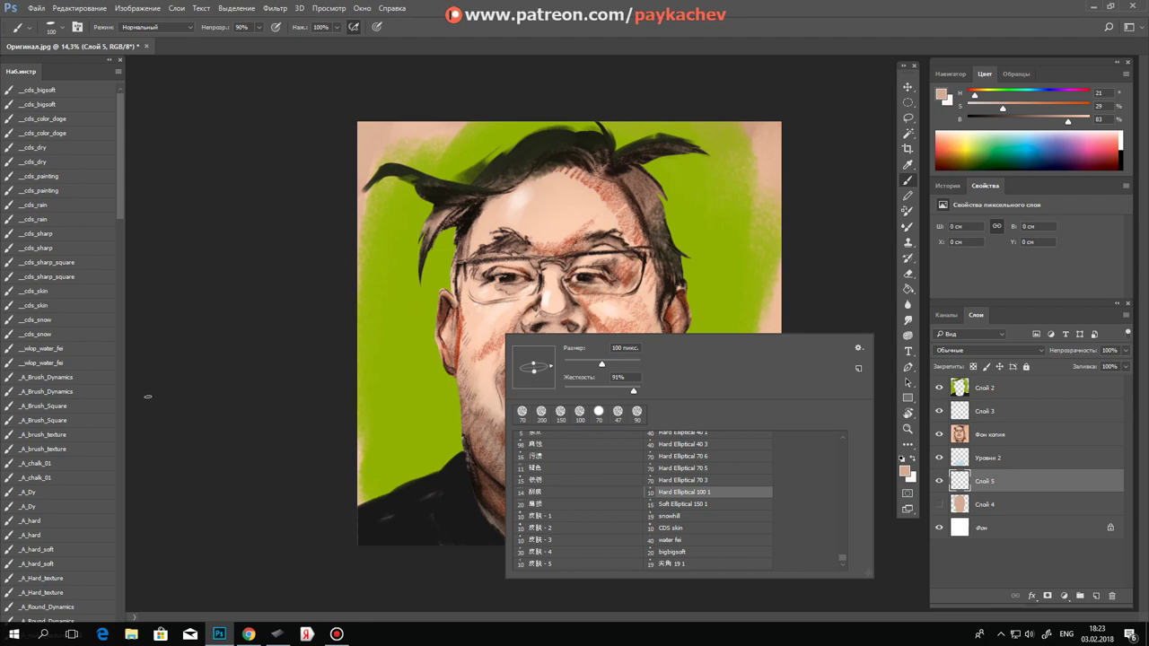
pyautogui.click(36, 350)
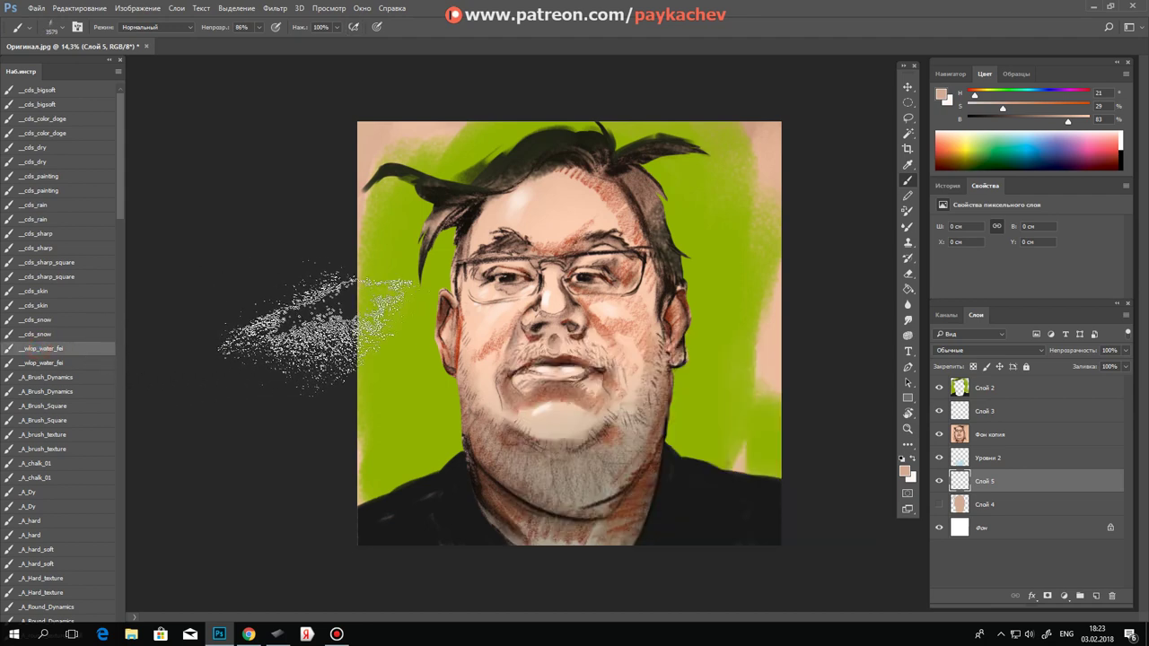
pyautogui.click(44, 378)
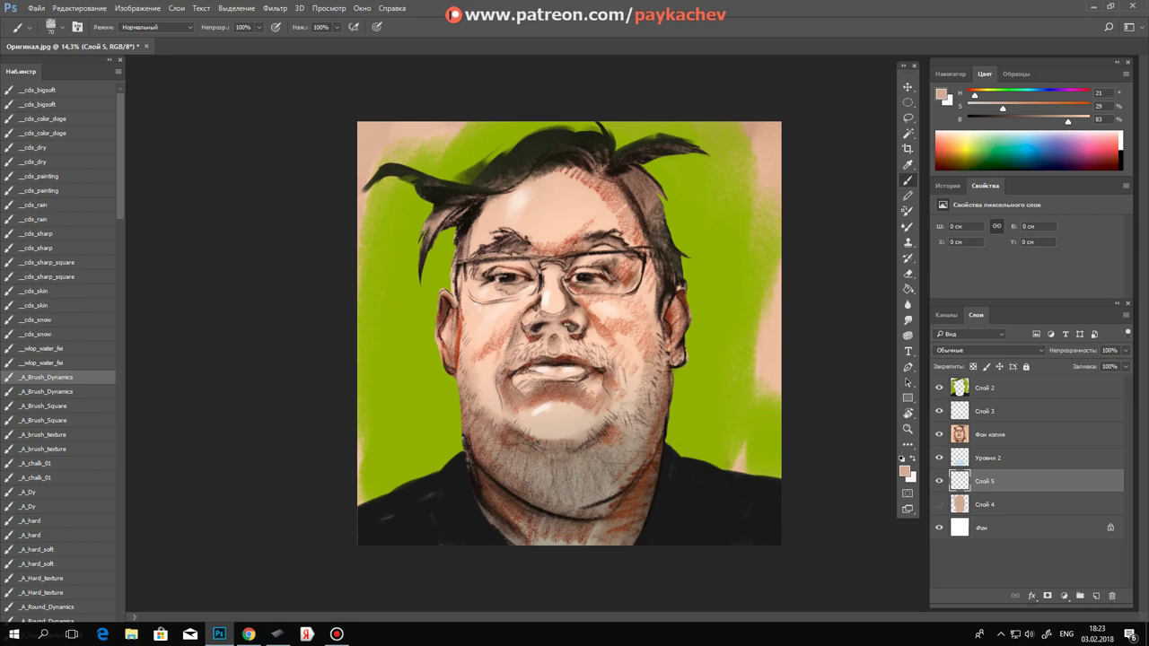
pyautogui.press(']')
pyautogui.press(']')
pyautogui.press(']')
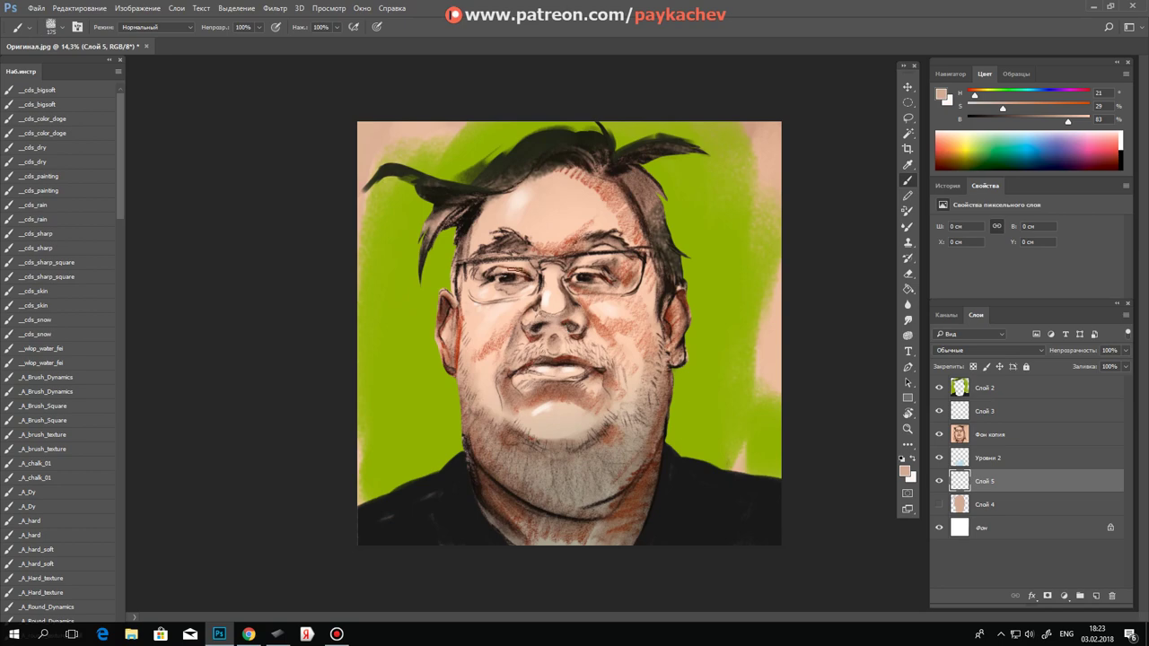
# Step: Sample a warm skin tone and paint strokes at the right eyebrow and nose bridge
pyautogui.keyDown('alt'); pyautogui.click(584, 311); pyautogui.keyUp('alt')
pyautogui.moveTo(608, 284)
pyautogui.mouseDown()
pyautogui.moveTo(593, 297)
pyautogui.moveTo(599, 289)
pyautogui.moveTo(614, 310)
pyautogui.mouseUp()
pyautogui.moveTo(617, 255); pyautogui.dragTo(619, 246)
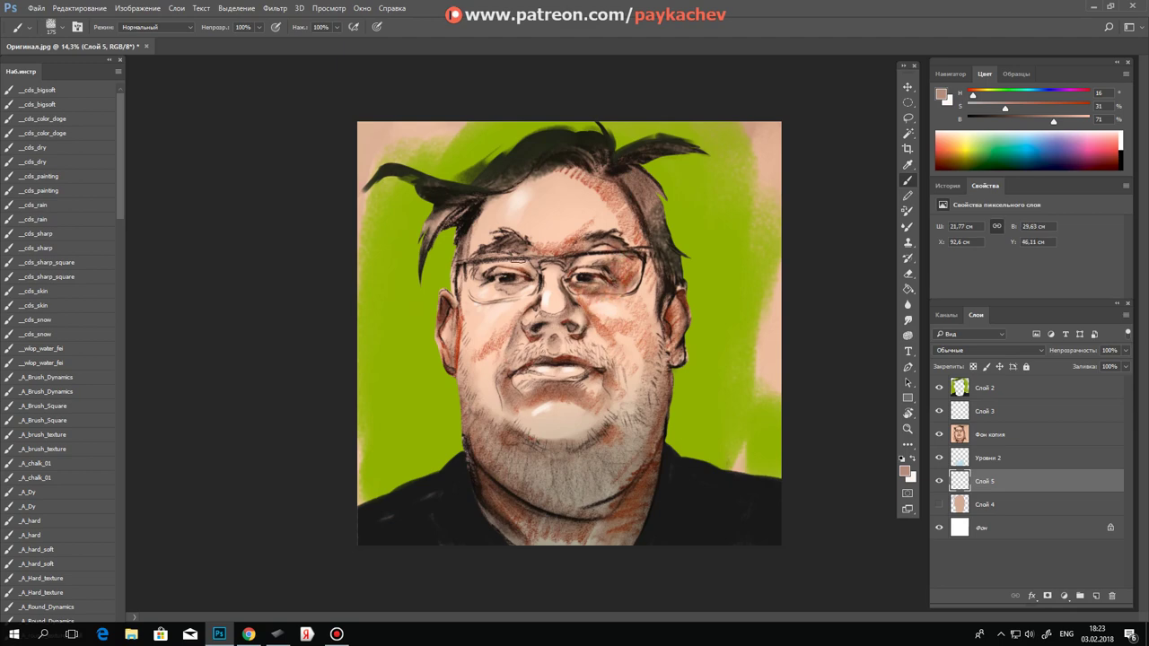
pyautogui.moveTo(533, 262)
pyautogui.mouseDown()
pyautogui.moveTo(500, 297)
pyautogui.moveTo(478, 271)
pyautogui.mouseUp()
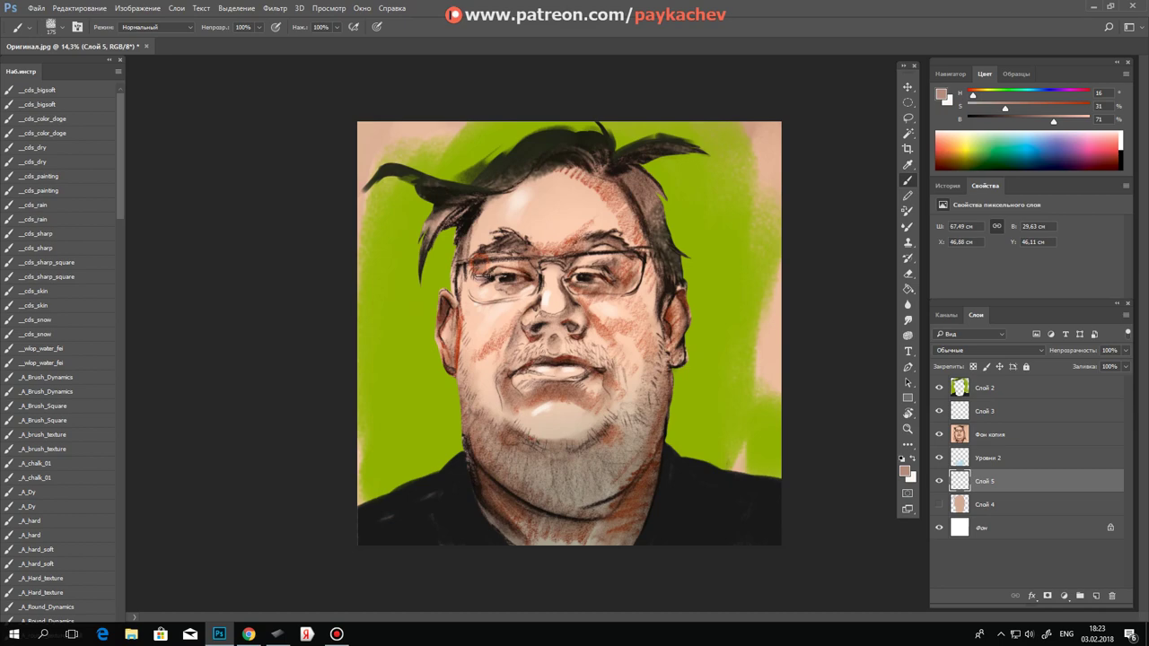
pyautogui.press('z')
pyautogui.click(591, 348)
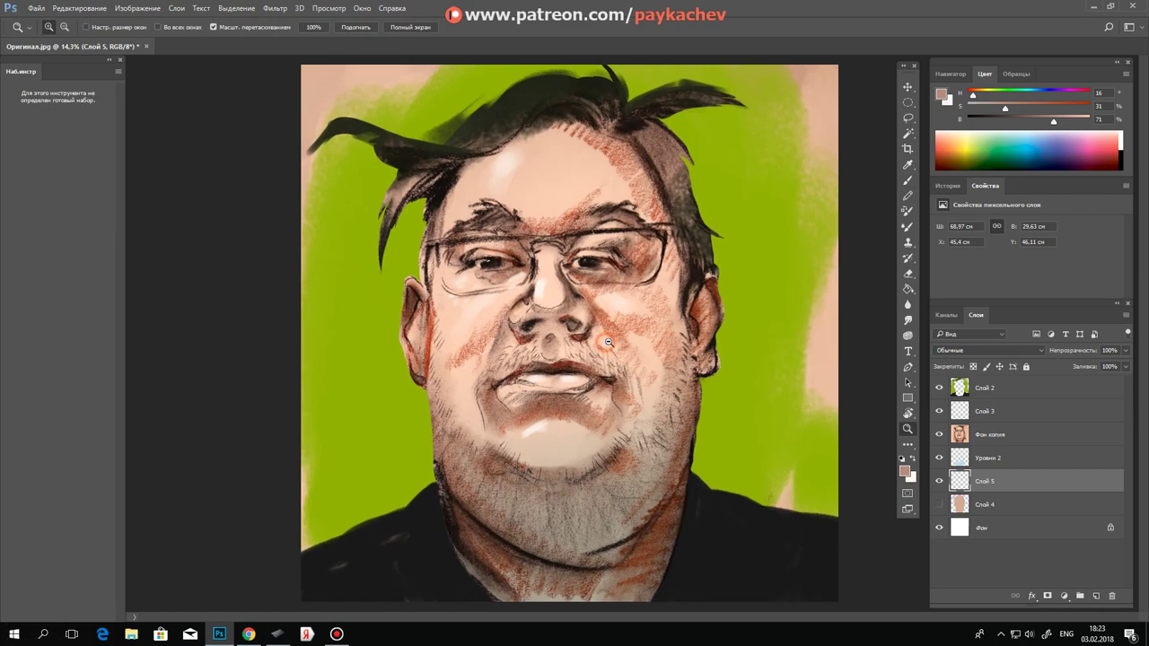
# Step: Paint small strokes on Слой 5 under the nose and at both mouth corners
pyautogui.press('b')
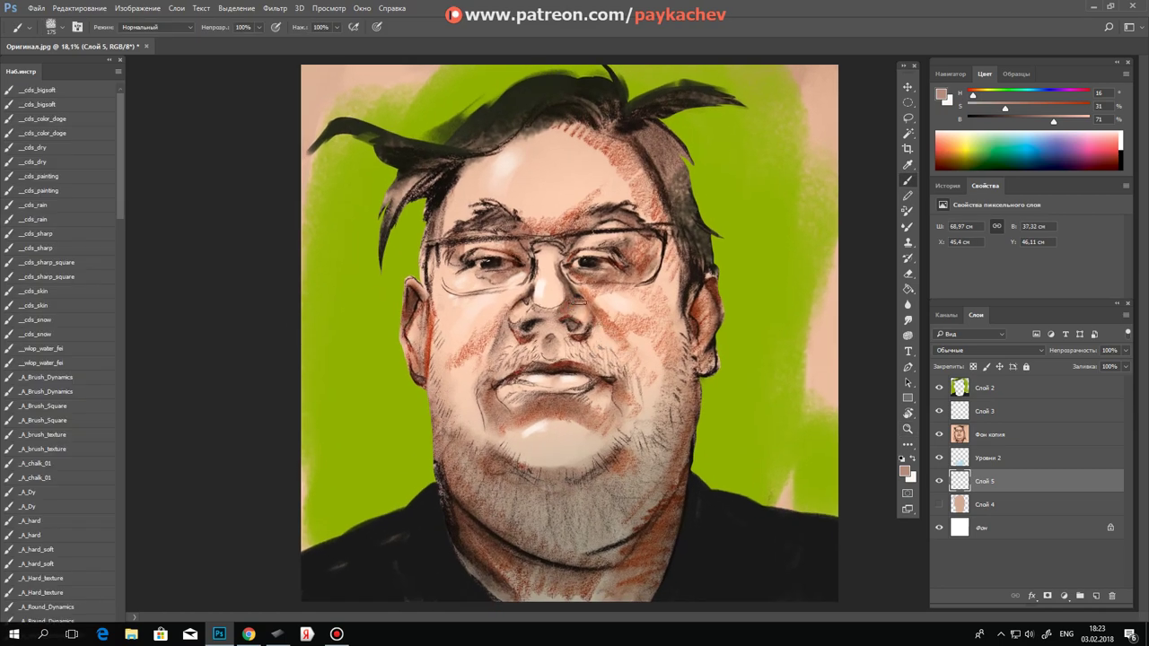
pyautogui.moveTo(582, 315)
pyautogui.mouseDown()
pyautogui.moveTo(571, 330)
pyautogui.moveTo(520, 325)
pyautogui.moveTo(579, 323)
pyautogui.mouseUp()
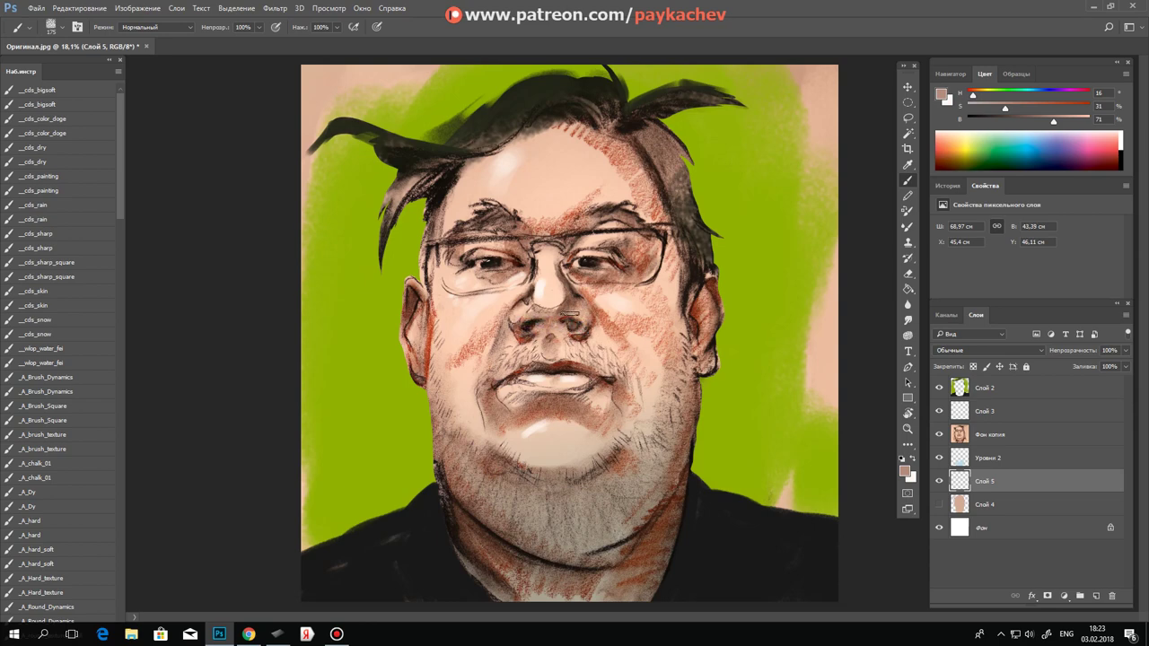
pyautogui.hotkey('ctrl', 'z')
pyautogui.moveTo(538, 325); pyautogui.dragTo(564, 342)
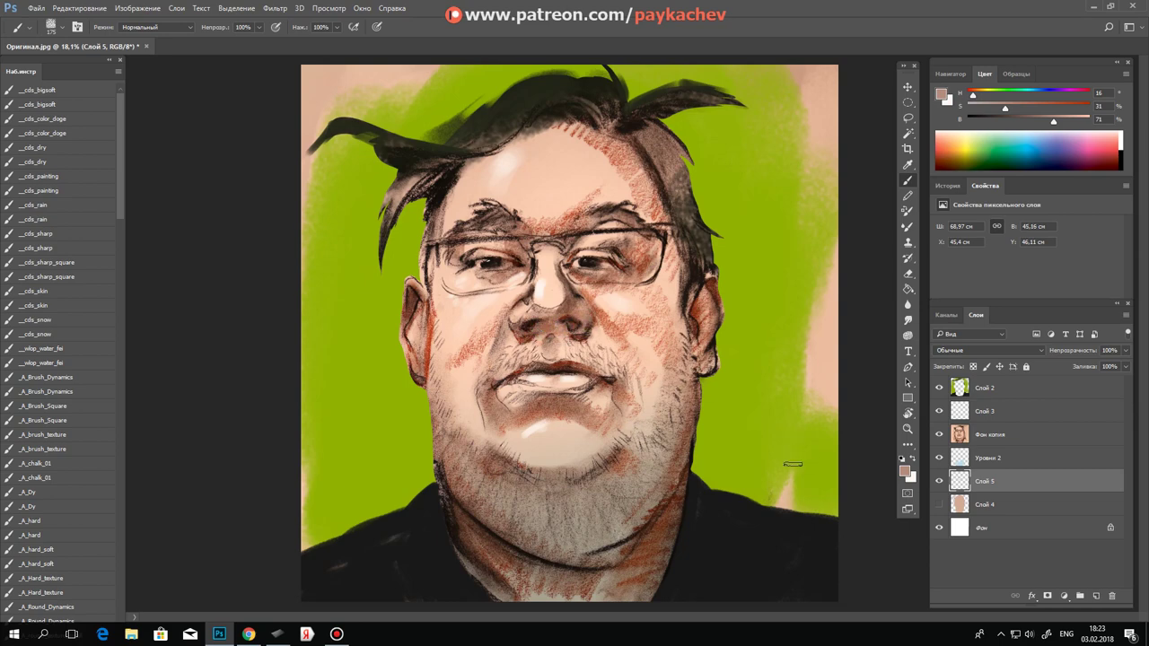
pyautogui.click(1000, 434)
pyautogui.click(1010, 477)
pyautogui.moveTo(594, 331)
pyautogui.mouseDown()
pyautogui.moveTo(585, 336)
pyautogui.moveTo(619, 368)
pyautogui.moveTo(606, 404)
pyautogui.mouseUp()
pyautogui.moveTo(489, 366)
pyautogui.mouseDown()
pyautogui.moveTo(498, 388)
pyautogui.moveTo(502, 351)
pyautogui.mouseUp()
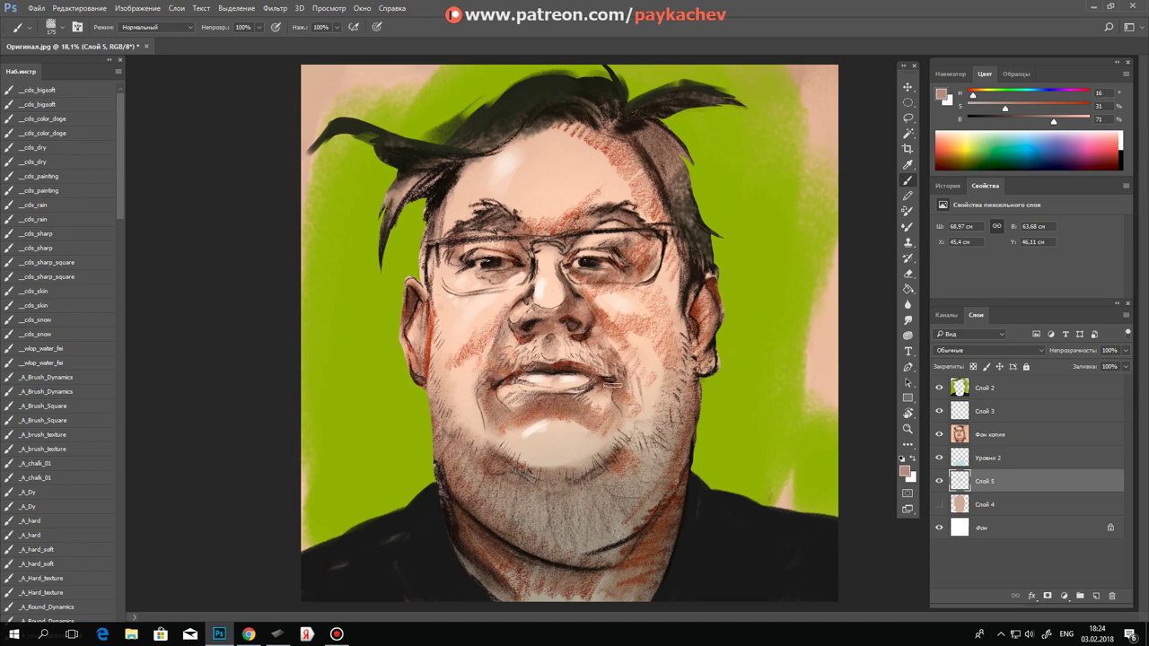
pyautogui.moveTo(598, 374); pyautogui.dragTo(604, 372)
# Step: Paint small darkening strokes by the glasses temple and right ear
pyautogui.moveTo(675, 235); pyautogui.dragTo(669, 248)
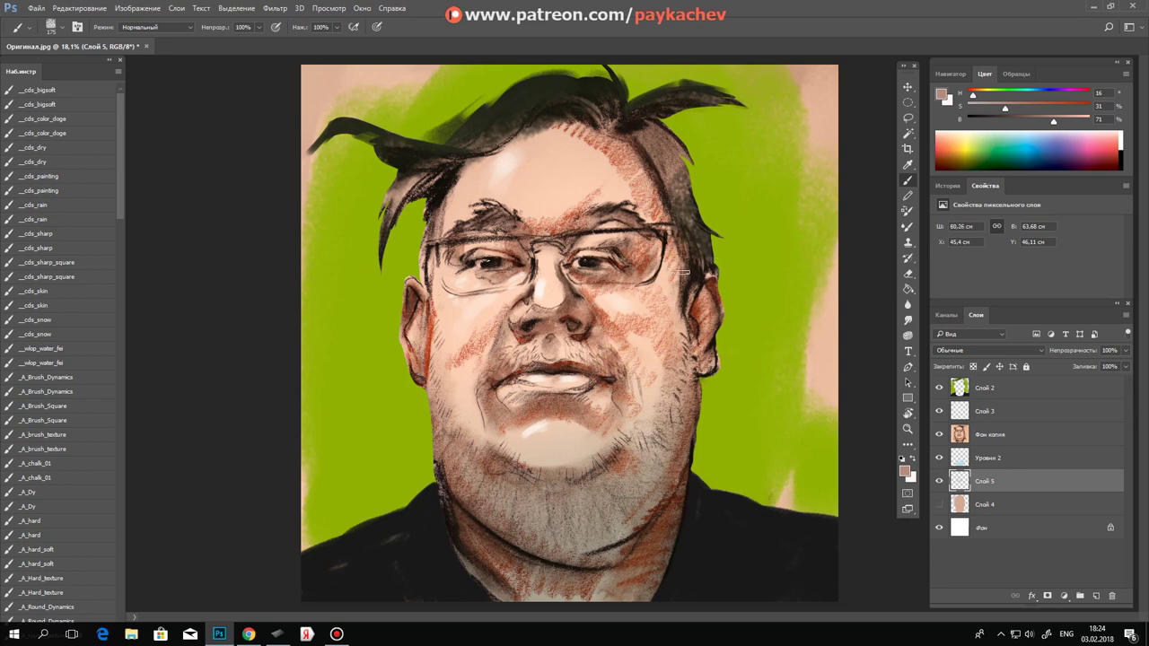
pyautogui.moveTo(686, 321); pyautogui.dragTo(700, 382)
pyautogui.hotkey('ctrl', 'z')
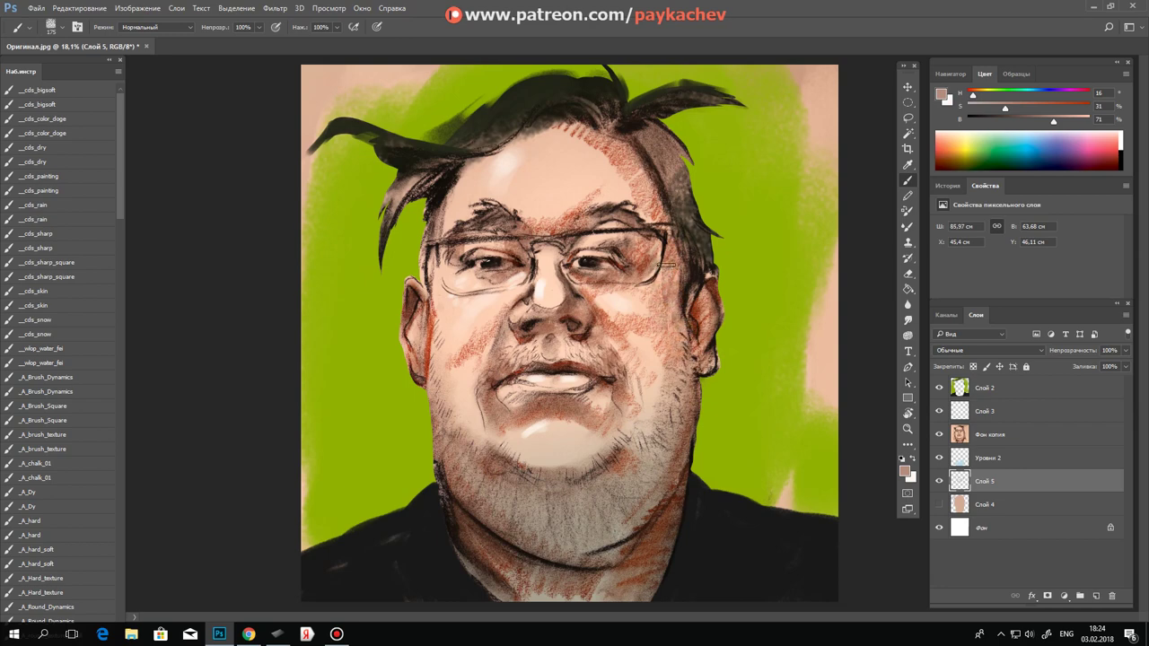
pyautogui.moveTo(709, 309); pyautogui.dragTo(715, 321)
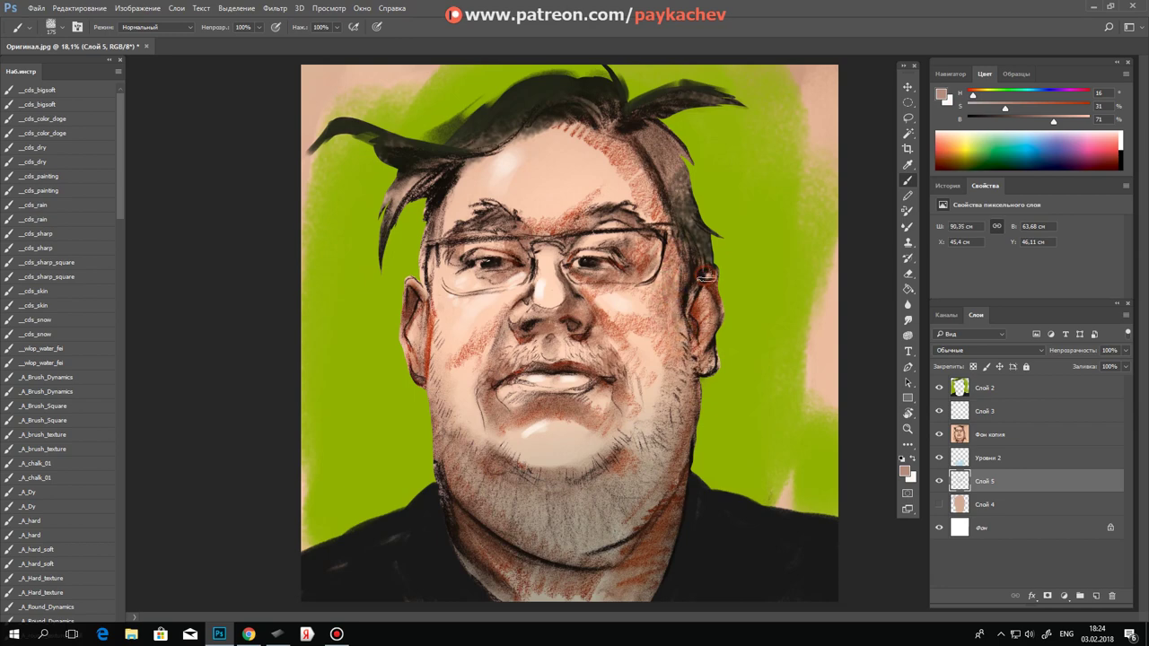
pyautogui.moveTo(708, 271); pyautogui.dragTo(717, 315)
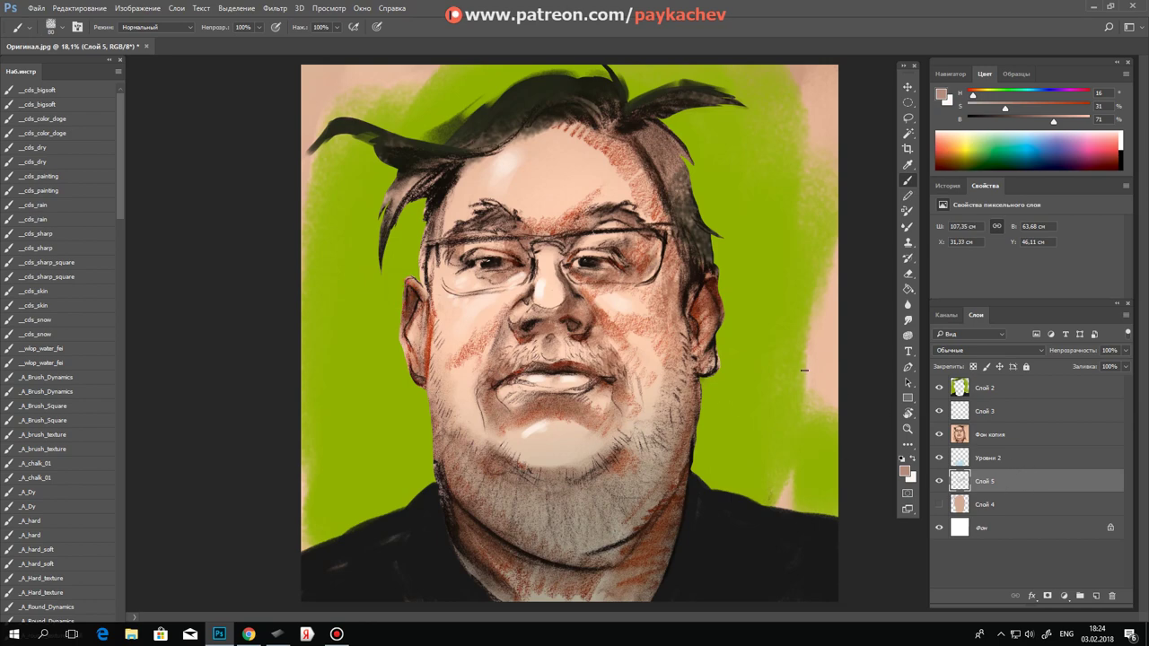
pyautogui.moveTo(1009, 391); pyautogui.dragTo(1004, 510)
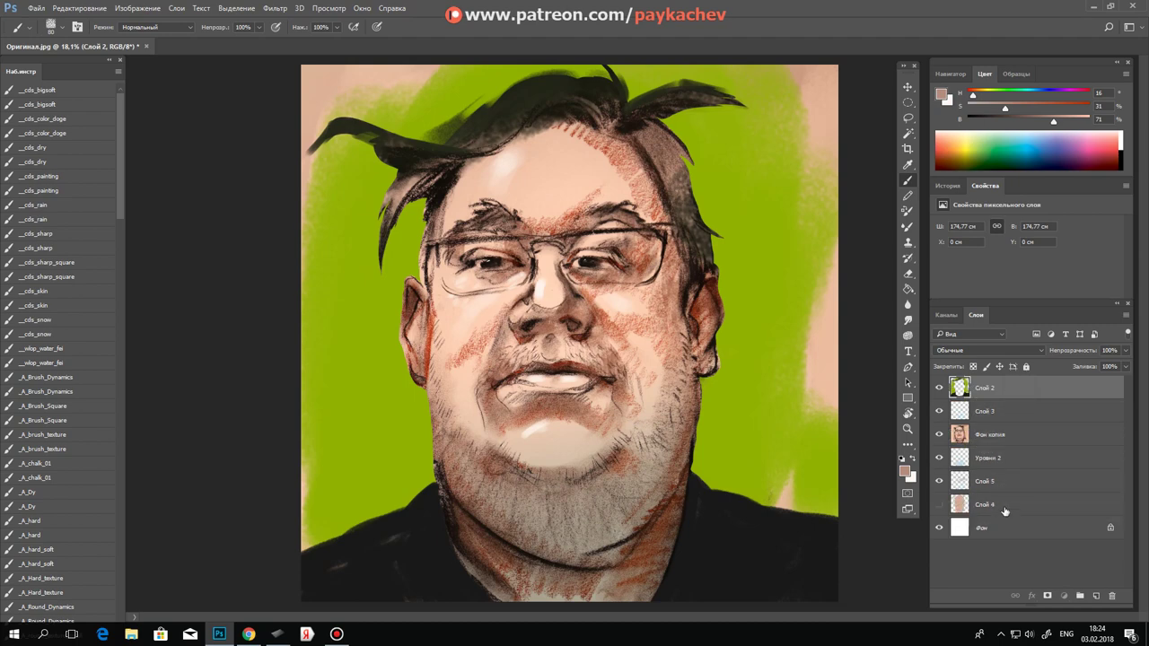
# Step: Drag Слой 2 beneath Фон копия so the green background turns muted olive
pyautogui.moveTo(1023, 394); pyautogui.dragTo(999, 520)
pyautogui.moveTo(1018, 392); pyautogui.dragTo(991, 494)
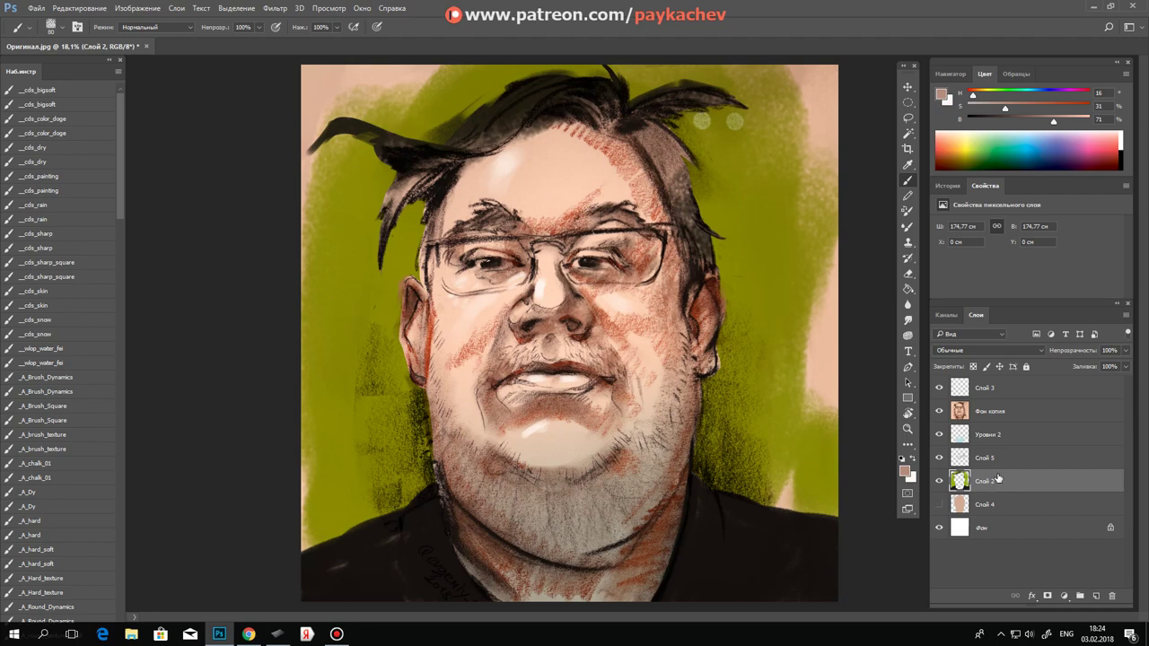
pyautogui.moveTo(1005, 482); pyautogui.dragTo(1007, 419)
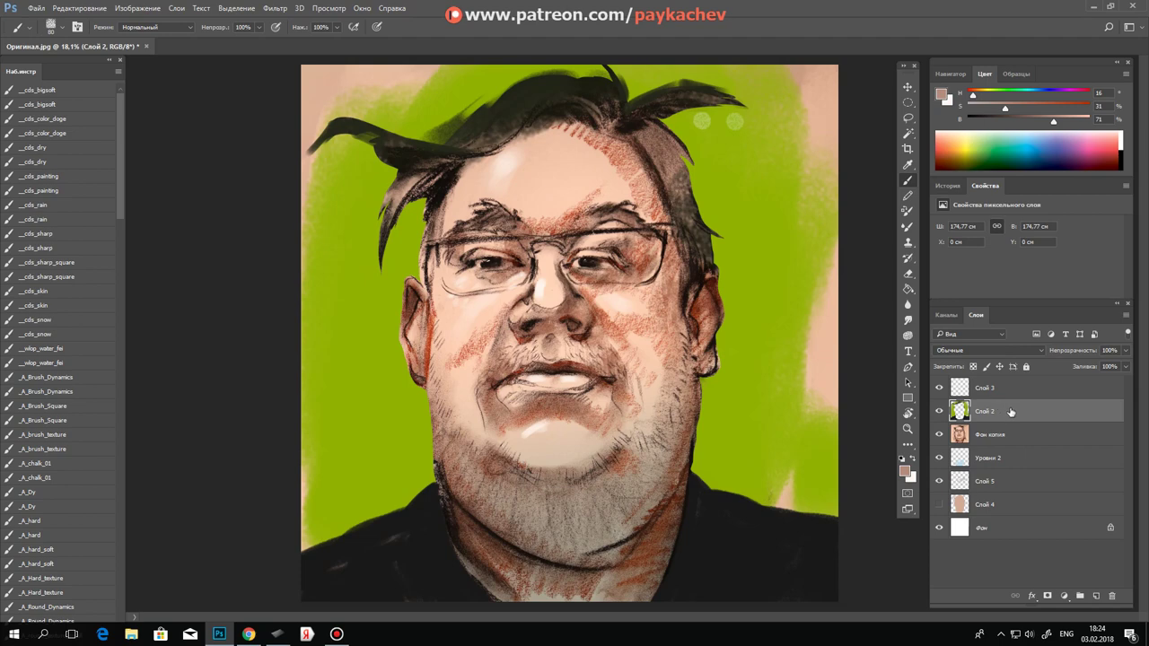
pyautogui.moveTo(1010, 411); pyautogui.dragTo(1002, 438)
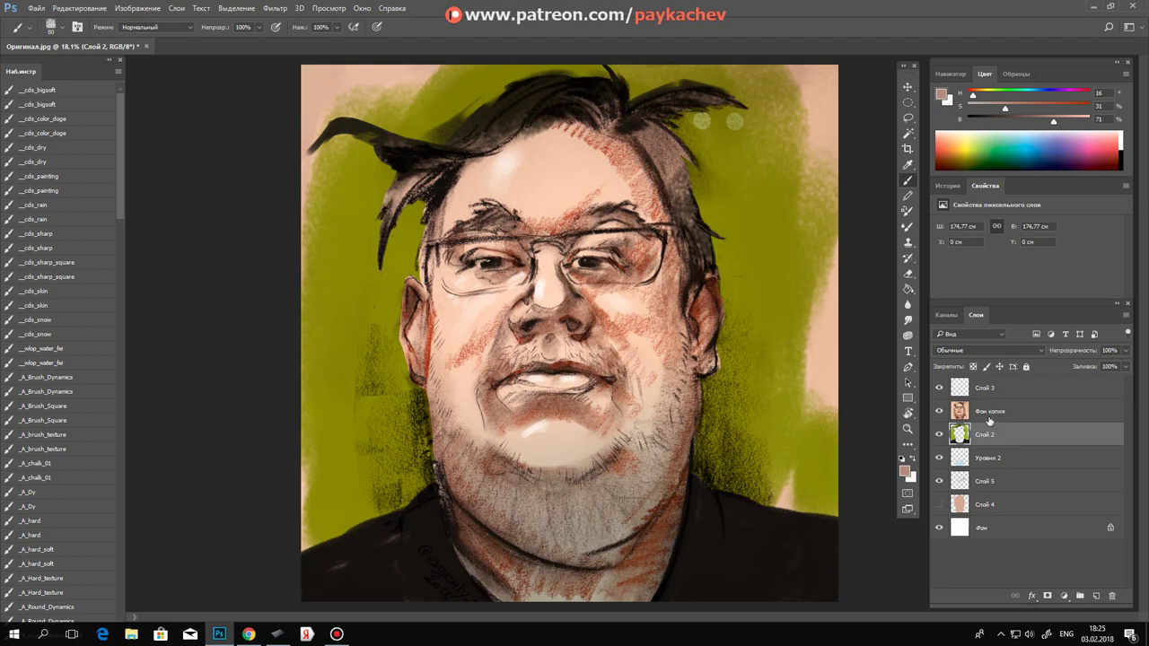
pyautogui.press('e')
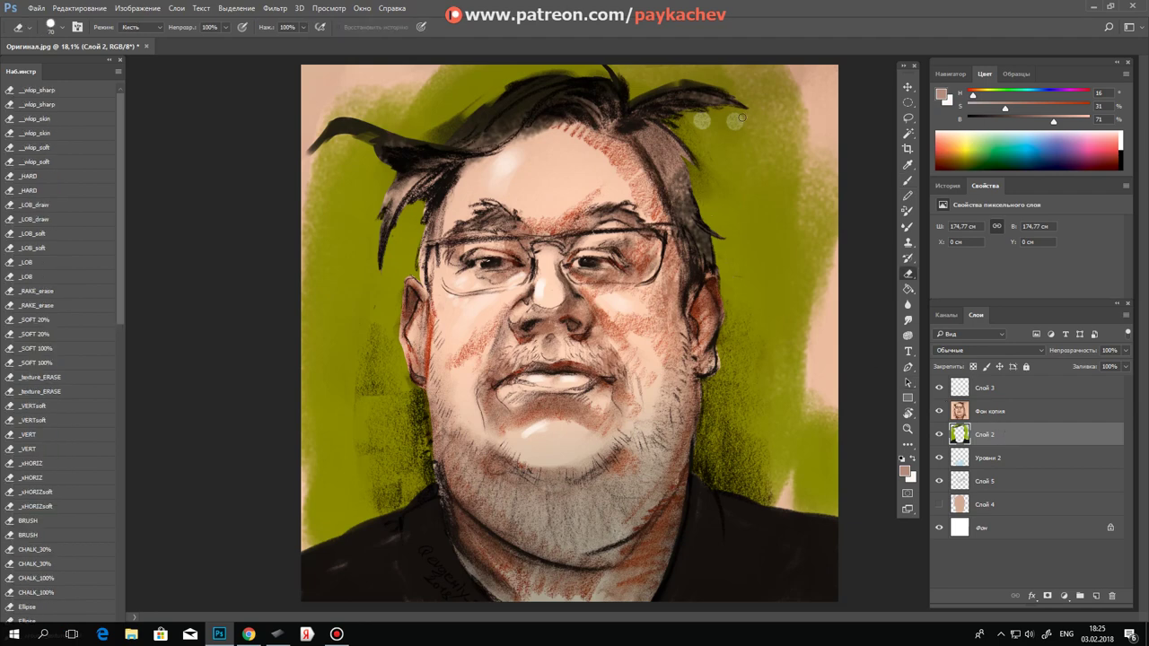
pyautogui.moveTo(735, 127)
pyautogui.mouseDown()
pyautogui.moveTo(734, 115)
pyautogui.moveTo(723, 130)
pyautogui.mouseUp()
pyautogui.hotkey('ctrl', 'z')
pyautogui.press('z')
pyautogui.click(413, 263)
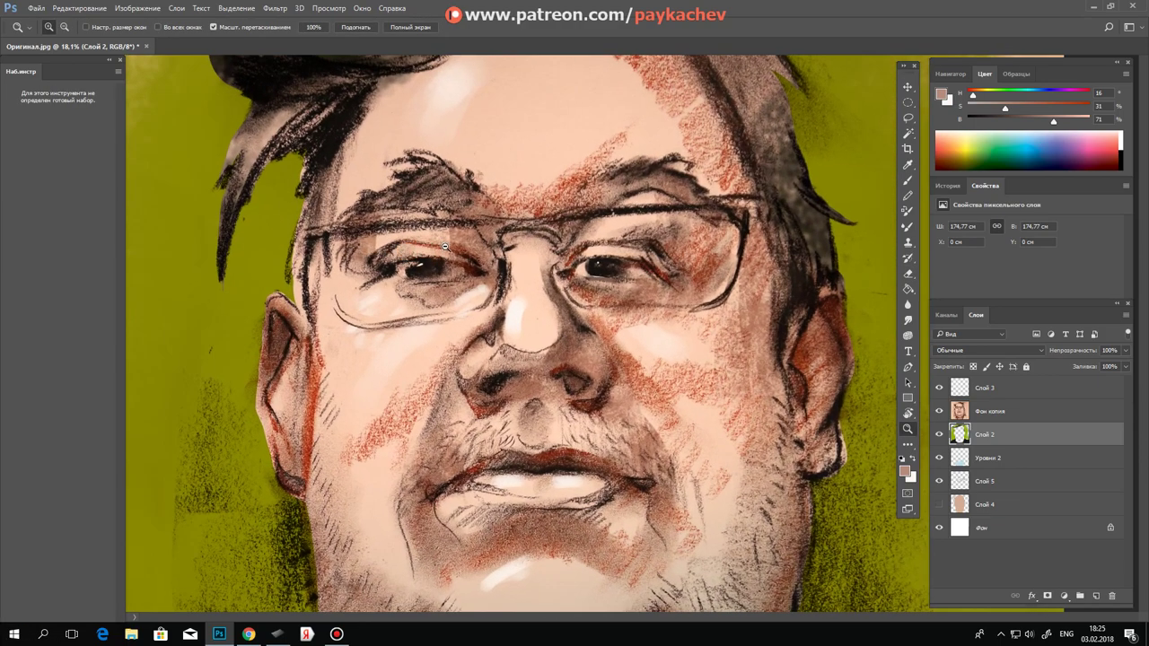
pyautogui.click(442, 249)
pyautogui.press('e')
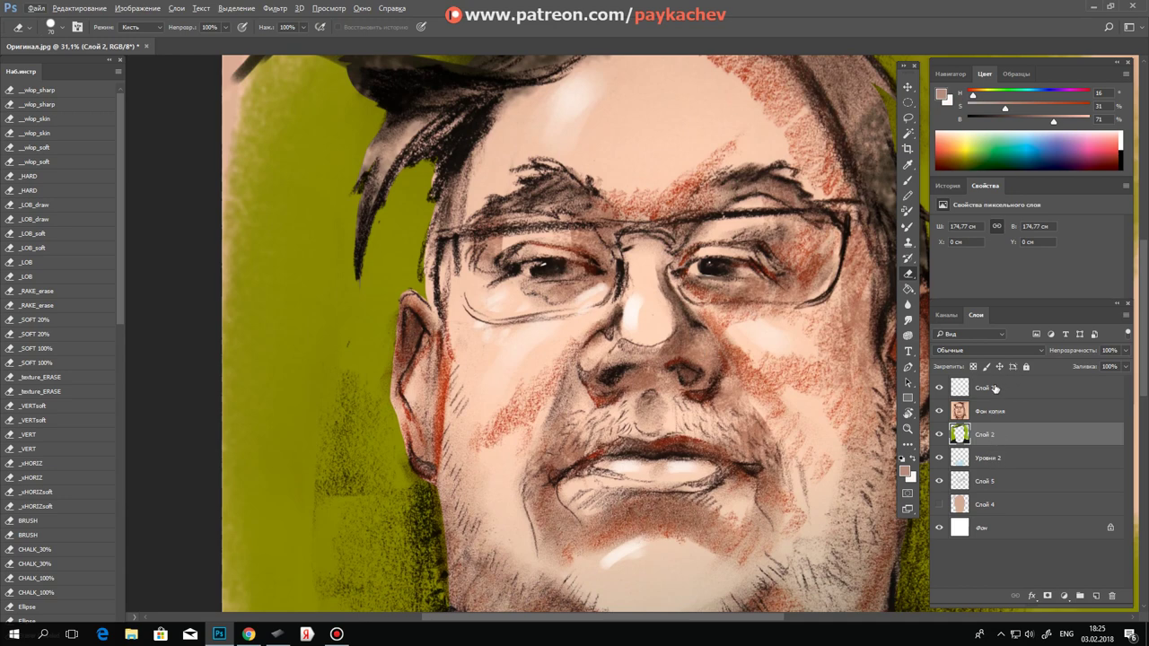
pyautogui.click(998, 387)
pyautogui.click(940, 388)
pyautogui.click(940, 388)
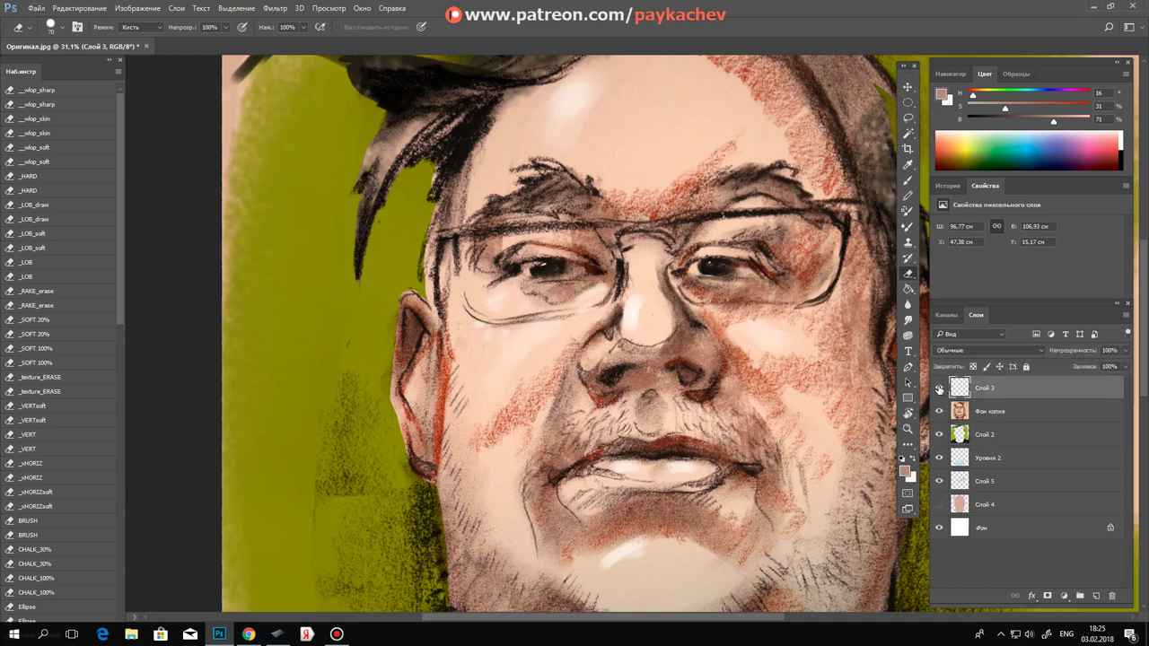
# Step: Show the face highlights layer and paint red-brown strokes along the left cheek and ear
pyautogui.click(940, 388)
pyautogui.press('z')
pyautogui.moveTo(642, 350); pyautogui.dragTo(617, 363)
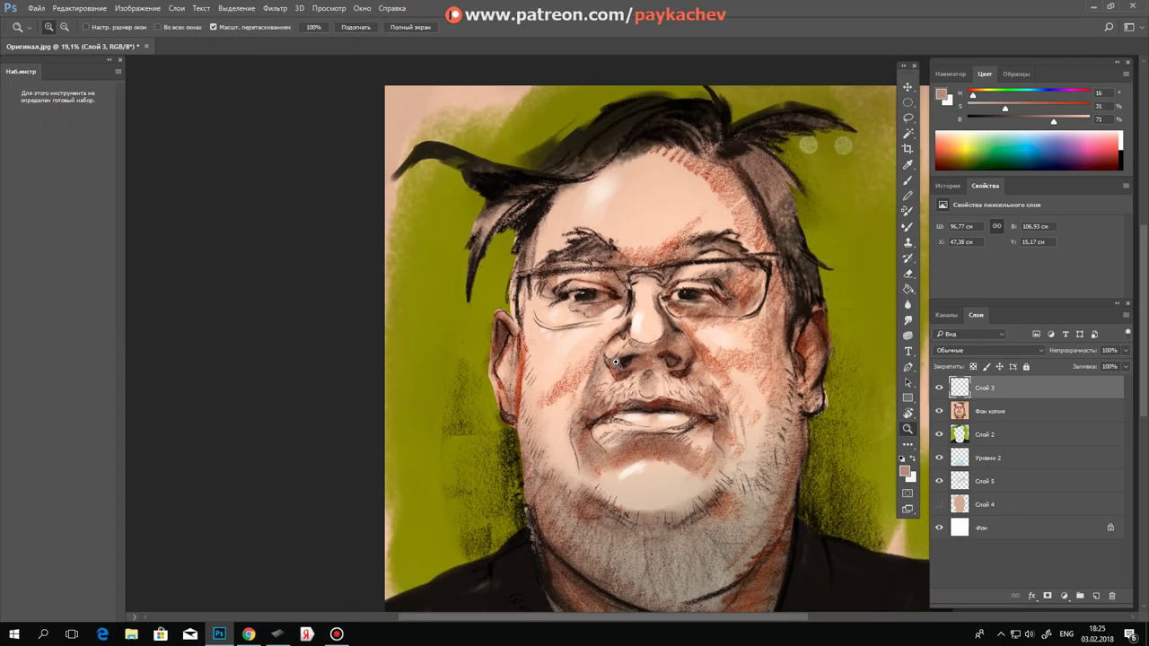
pyautogui.press('e')
pyautogui.press('b')
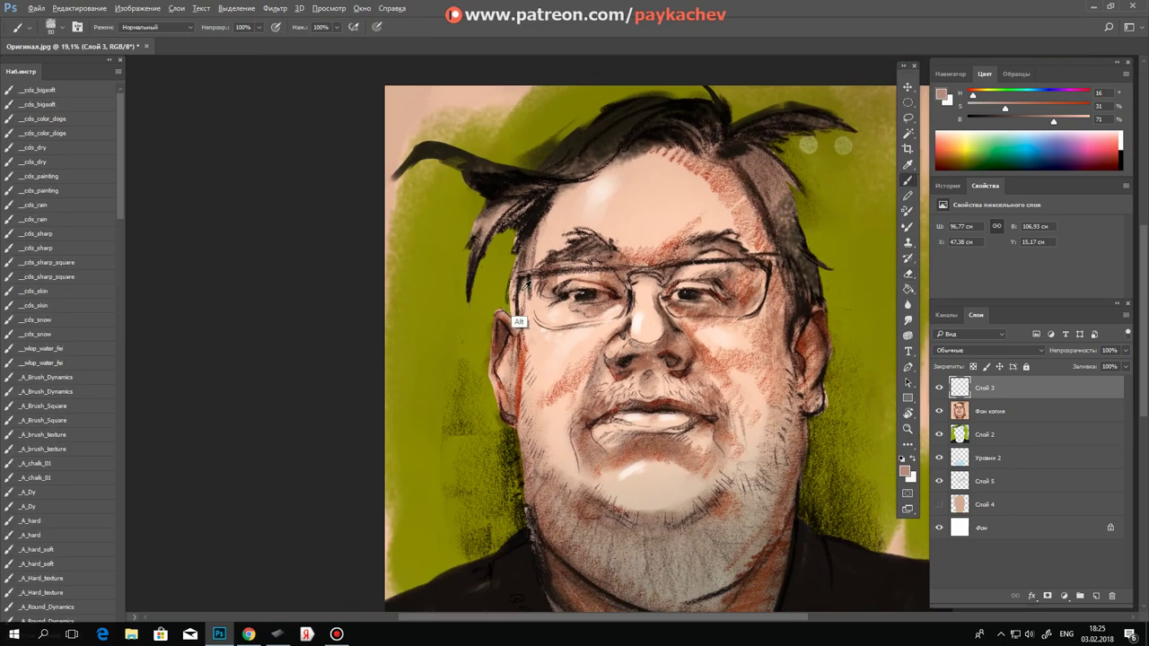
pyautogui.keyDown('alt'); pyautogui.click(636, 286); pyautogui.keyUp('alt')
pyautogui.moveTo(521, 263)
pyautogui.mouseDown()
pyautogui.moveTo(515, 323)
pyautogui.moveTo(513, 286)
pyautogui.mouseUp()
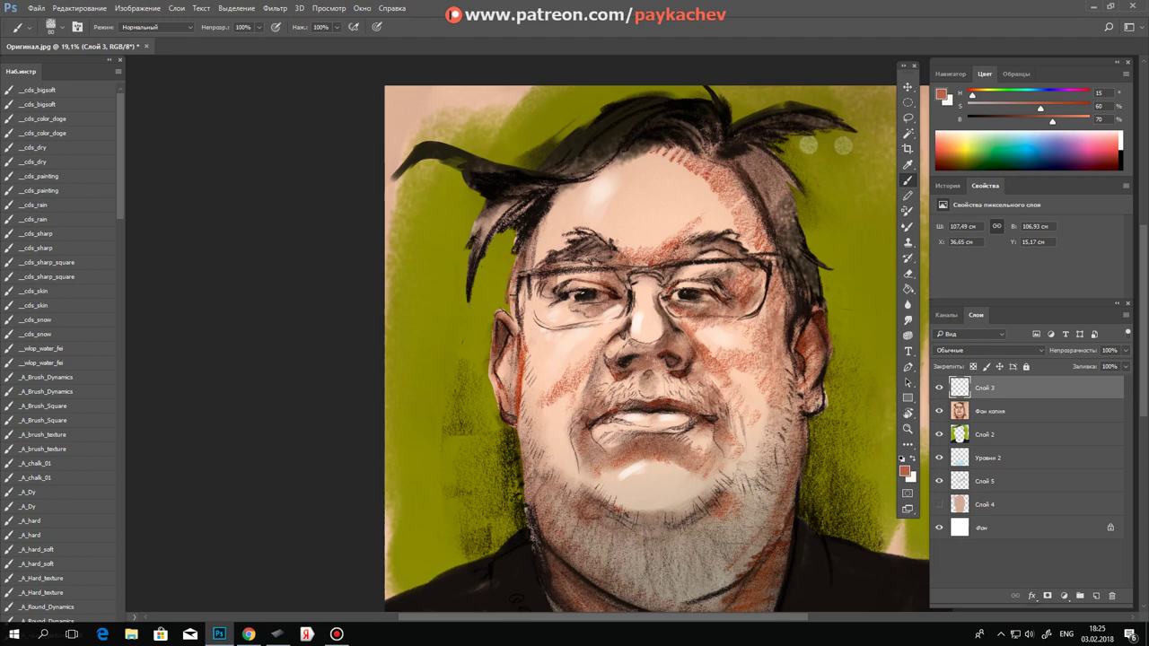
# Step: Paint near-black hair strands at the left temple and define the ear with dark and skin tones
pyautogui.keyDown('alt'); pyautogui.click(527, 256); pyautogui.keyUp('alt')
pyautogui.moveTo(516, 266)
pyautogui.mouseDown()
pyautogui.moveTo(512, 229)
pyautogui.moveTo(508, 296)
pyautogui.mouseUp()
pyautogui.moveTo(513, 252); pyautogui.dragTo(509, 314)
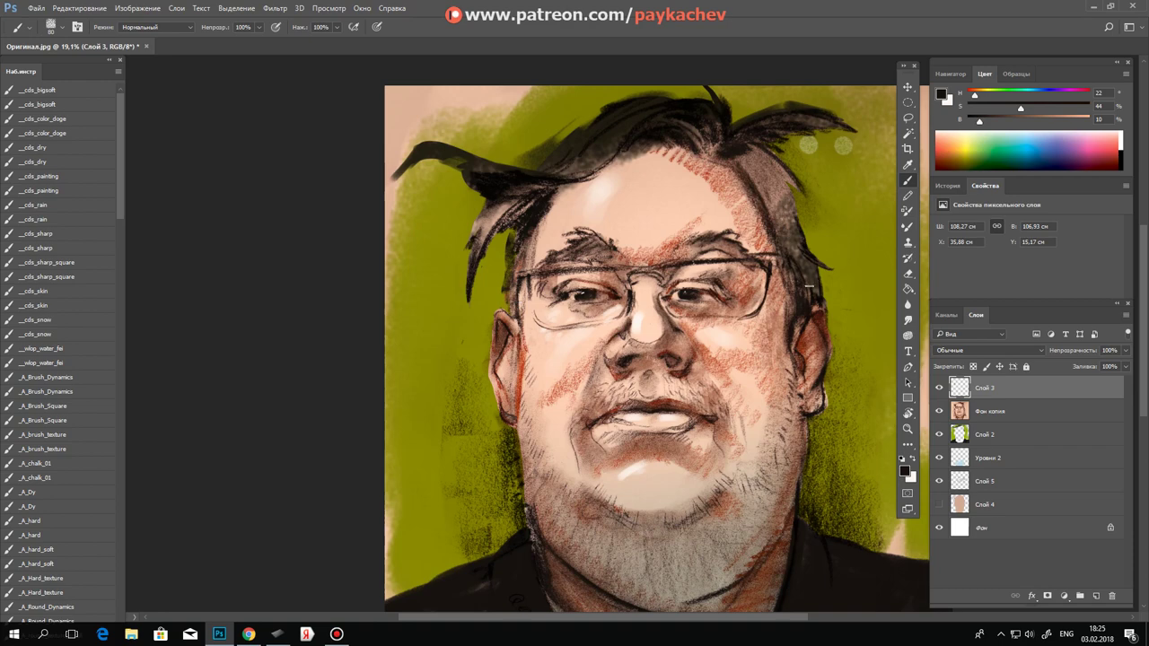
pyautogui.moveTo(512, 228); pyautogui.dragTo(500, 287)
pyautogui.moveTo(518, 219); pyautogui.dragTo(506, 240)
pyautogui.scroll(2, 527, 314)
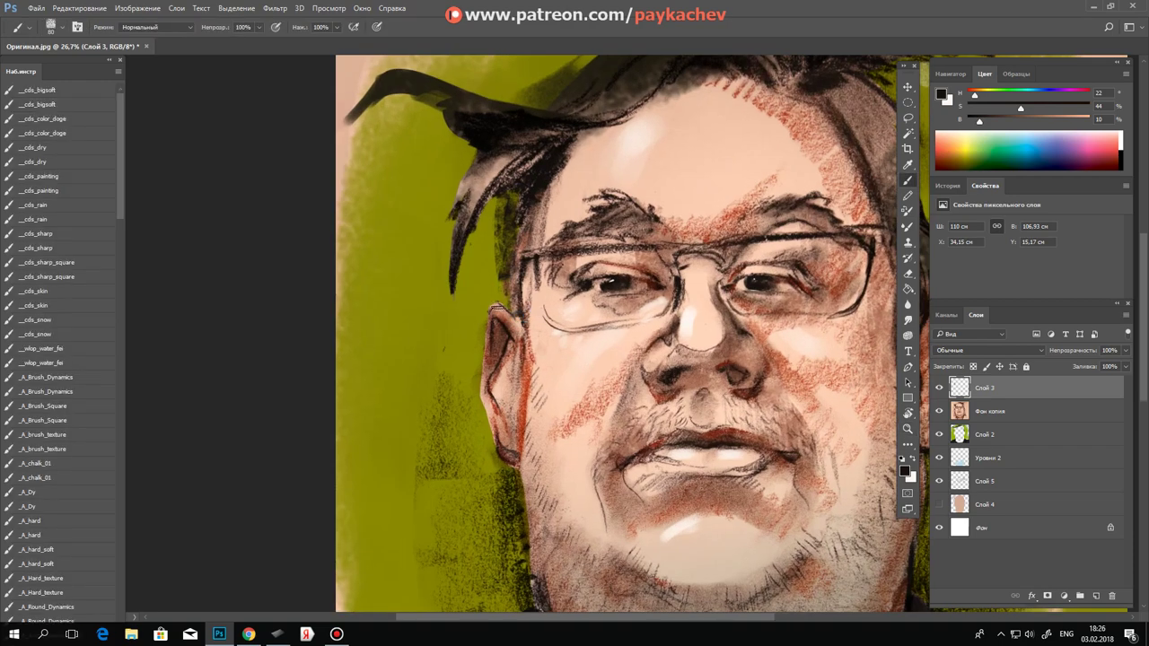
pyautogui.moveTo(498, 306); pyautogui.dragTo(486, 413)
pyautogui.keyDown('alt'); pyautogui.click(508, 350); pyautogui.keyUp('alt')
pyautogui.keyDown('alt'); pyautogui.click(500, 330); pyautogui.keyUp('alt')
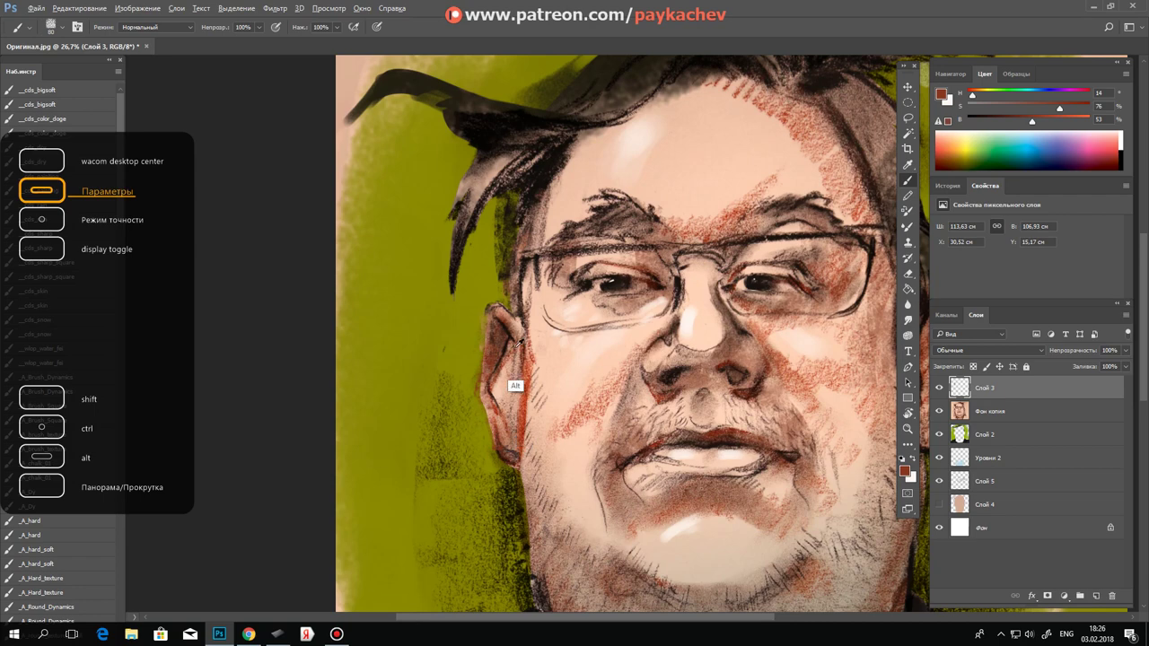
# Step: Paint dark brown hair strands, extending the left hair tip toward the upper-left canvas edge
pyautogui.keyDown('alt'); pyautogui.click(528, 386); pyautogui.keyUp('alt')
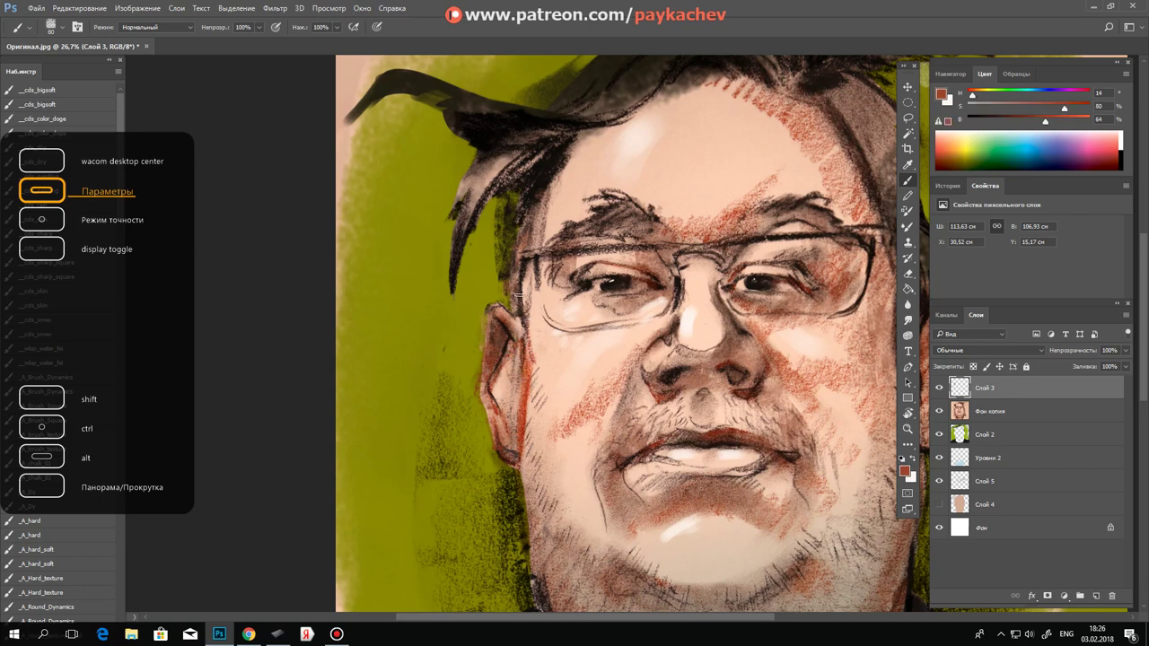
pyautogui.keyDown('alt'); pyautogui.click(524, 367); pyautogui.keyUp('alt')
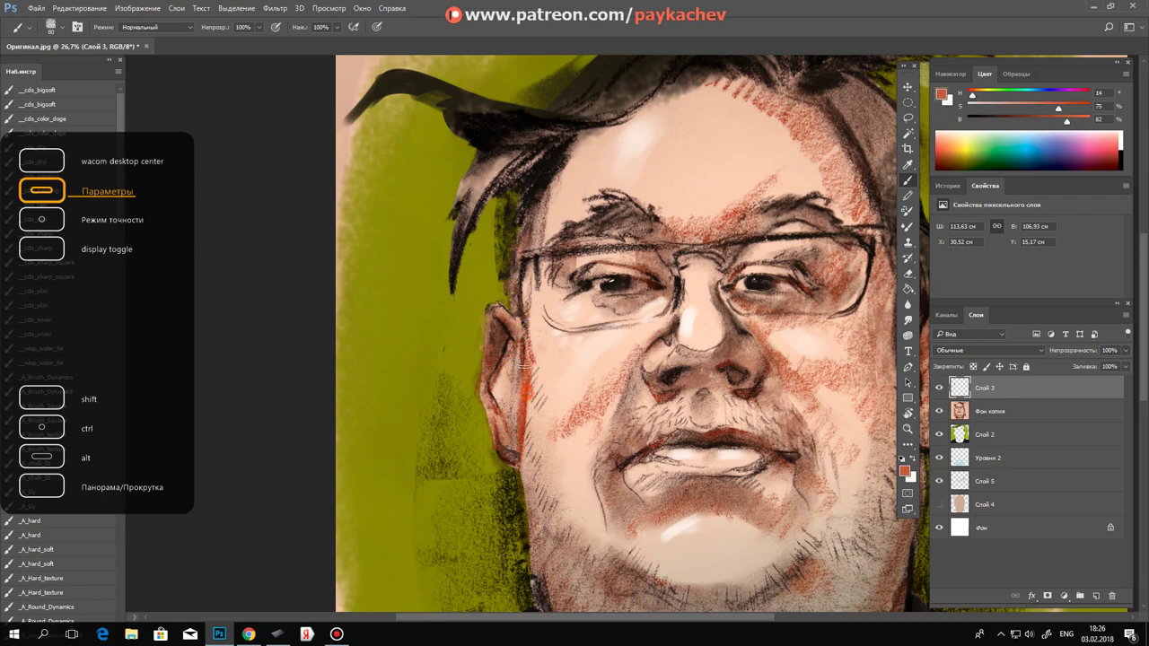
pyautogui.moveTo(506, 291); pyautogui.dragTo(500, 266)
pyautogui.keyDown('alt'); pyautogui.click(536, 173); pyautogui.keyUp('alt')
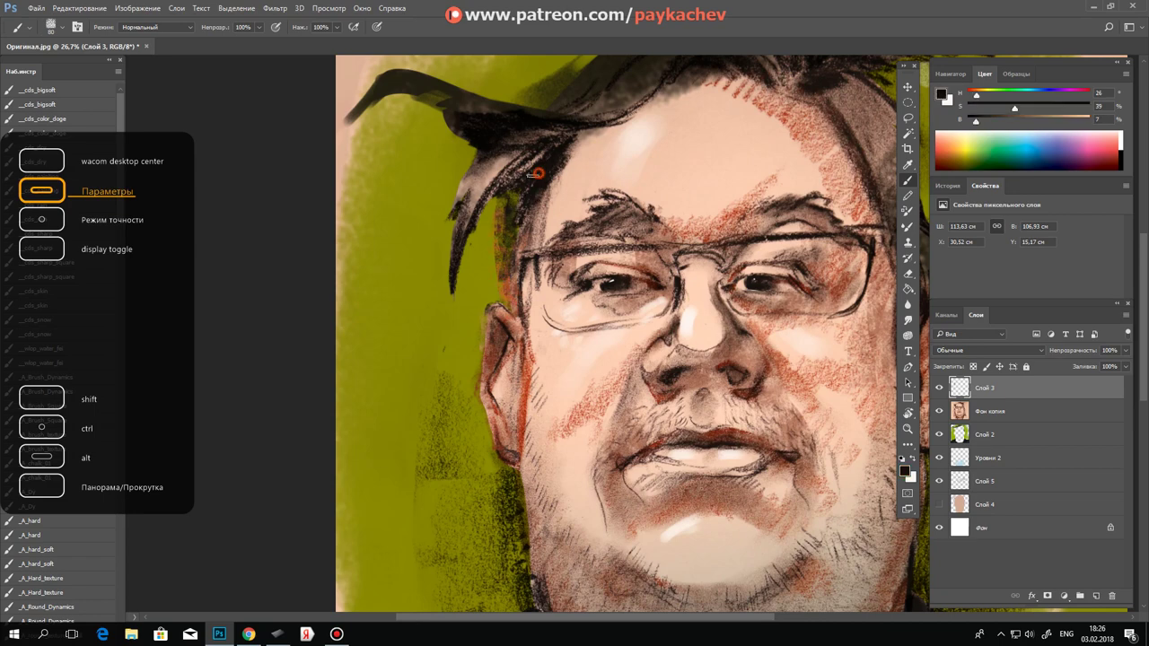
pyautogui.moveTo(511, 187)
pyautogui.mouseDown()
pyautogui.moveTo(456, 266)
pyautogui.moveTo(476, 230)
pyautogui.moveTo(448, 296)
pyautogui.mouseUp()
pyautogui.moveTo(472, 216); pyautogui.dragTo(451, 303)
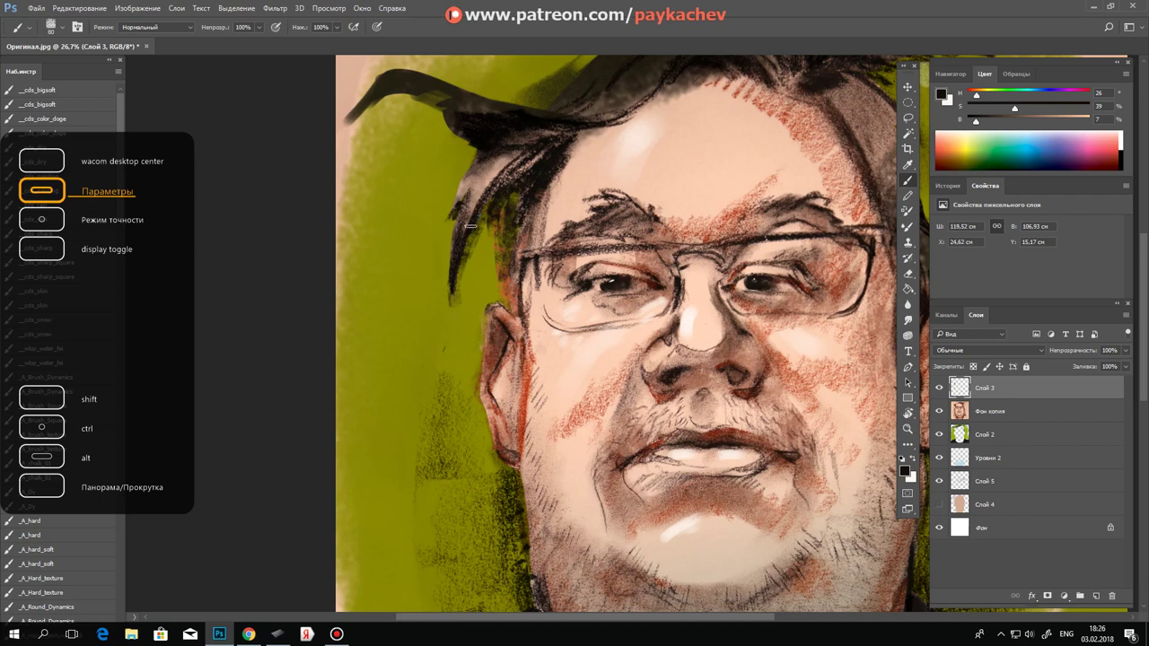
pyautogui.moveTo(370, 93)
pyautogui.mouseDown()
pyautogui.moveTo(338, 143)
pyautogui.moveTo(403, 100)
pyautogui.moveTo(417, 115)
pyautogui.mouseUp()
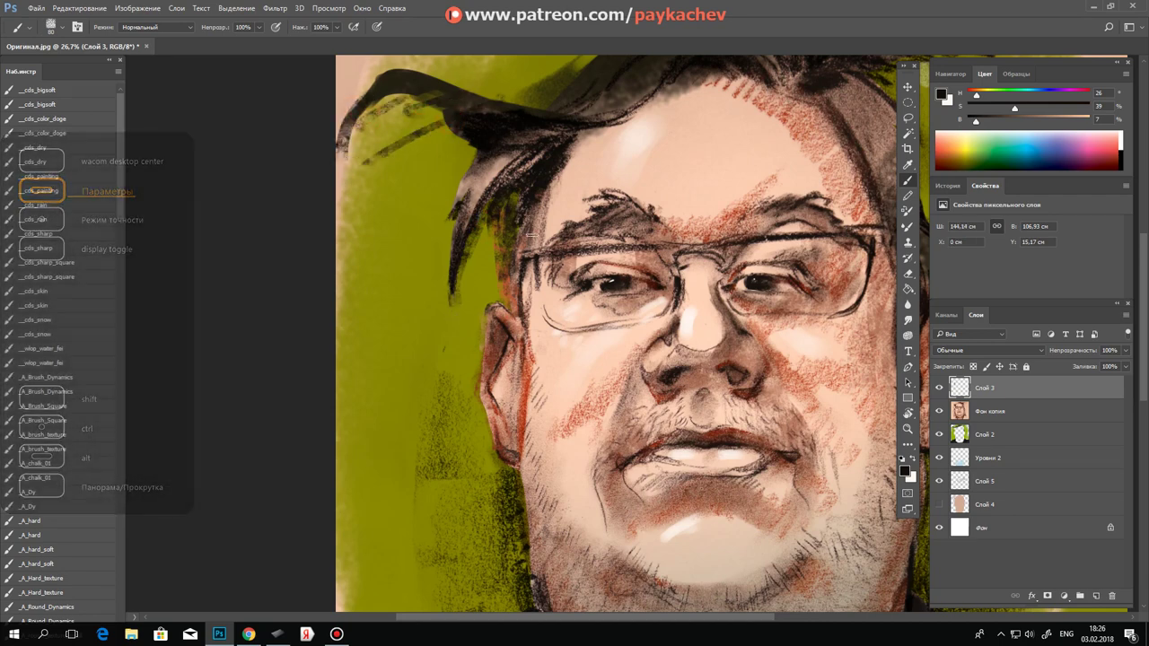
pyautogui.press('z')
pyautogui.keyDown('alt'); pyautogui.click(507, 304); pyautogui.keyUp('alt')
pyautogui.press('b')
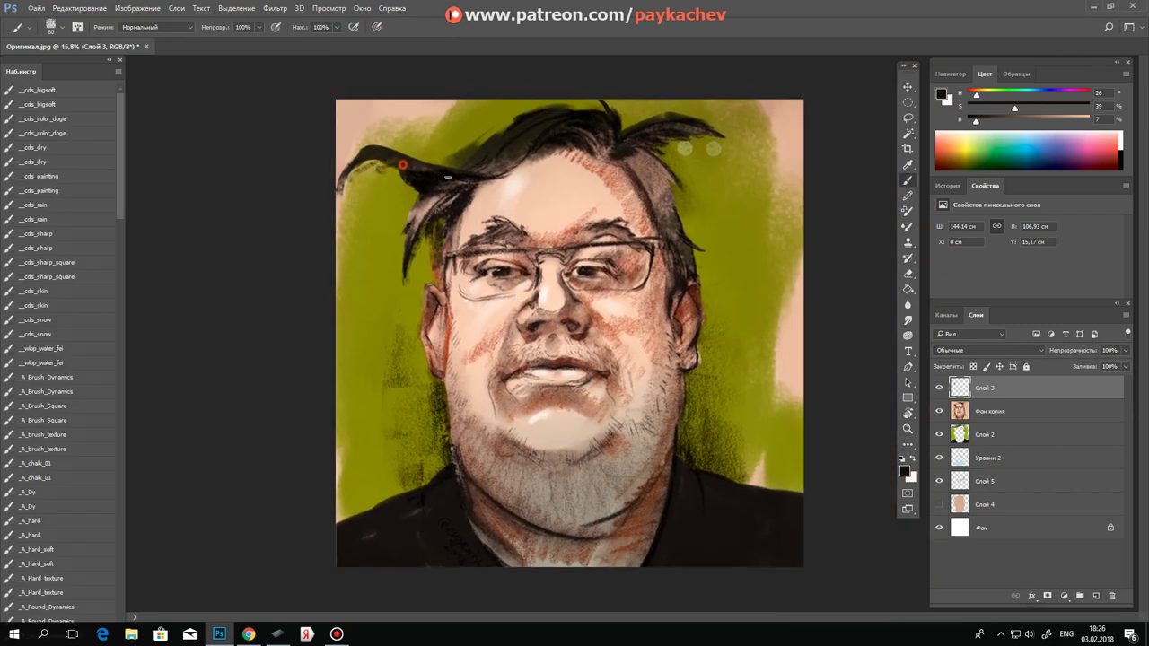
# Step: Darken the hair edge and paint near-black over the red earring highlight
pyautogui.moveTo(666, 168); pyautogui.dragTo(692, 213)
pyautogui.keyDown('alt'); pyautogui.click(693, 303); pyautogui.keyUp('alt')
pyautogui.press('z')
pyautogui.moveTo(693, 300)
pyautogui.mouseDown()
pyautogui.moveTo(721, 283)
pyautogui.moveTo(705, 314)
pyautogui.mouseUp()
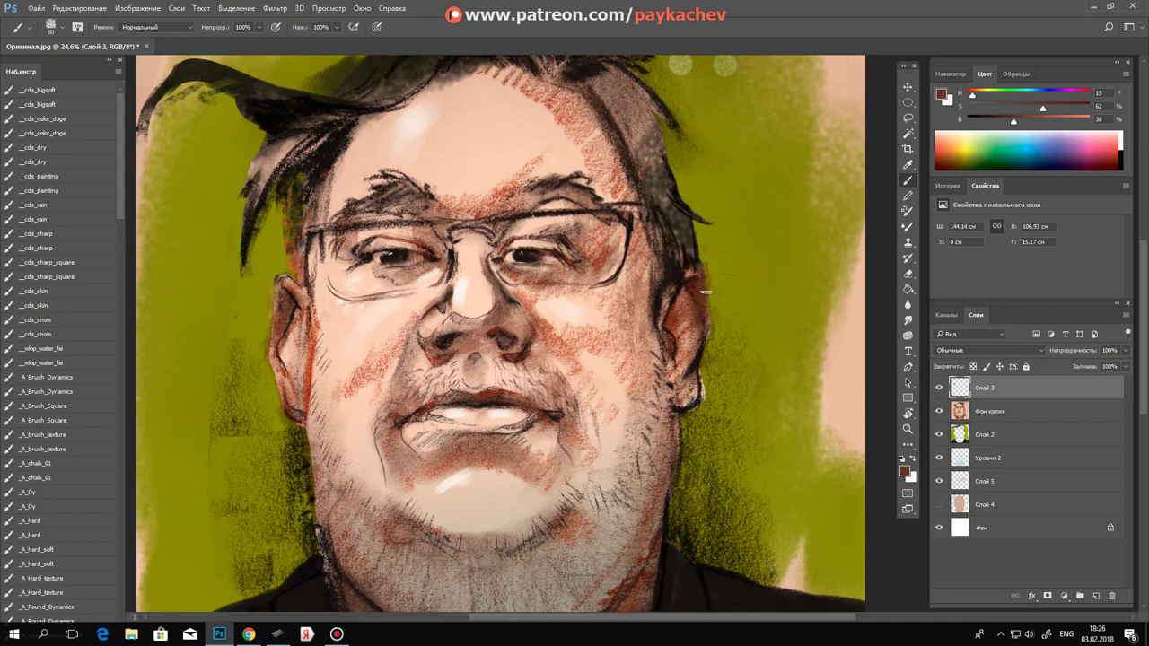
pyautogui.keyDown('alt'); pyautogui.click(699, 356); pyautogui.keyUp('alt')
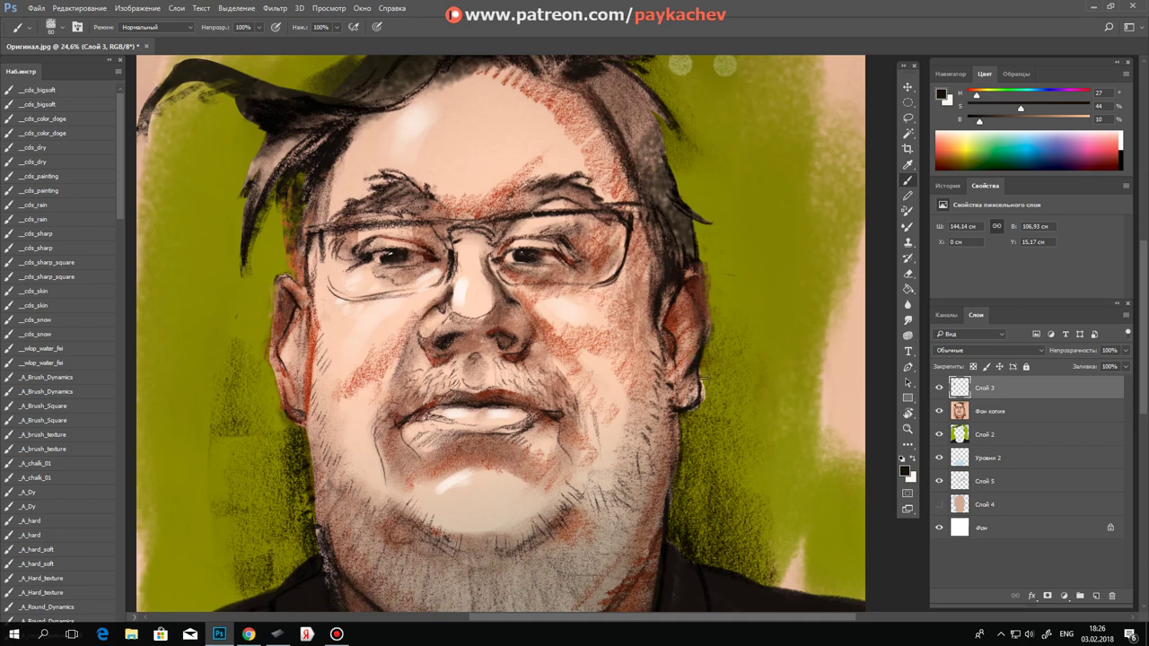
pyautogui.moveTo(700, 392); pyautogui.dragTo(697, 363)
# Step: Paint brown and red-brown strokes along the jaw and neck edge below the ear
pyautogui.moveTo(668, 435); pyautogui.dragTo(680, 359)
pyautogui.keyDown('alt'); pyautogui.click(312, 365); pyautogui.keyUp('alt')
pyautogui.moveTo(317, 348); pyautogui.dragTo(340, 465)
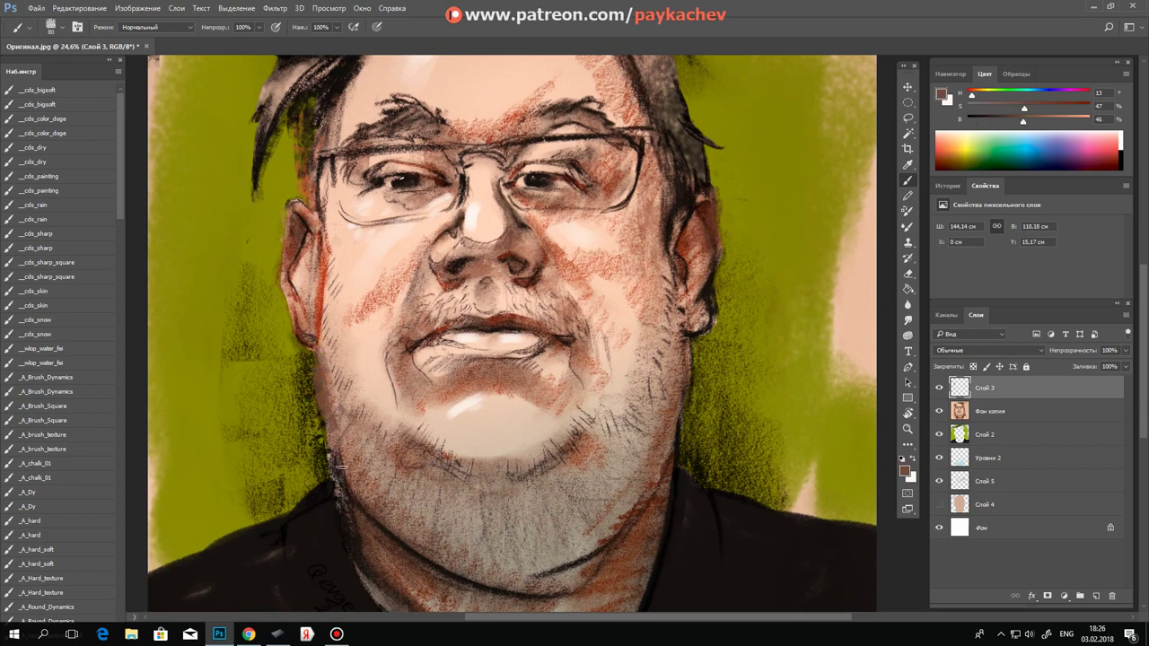
pyautogui.keyDown('alt'); pyautogui.click(328, 344); pyautogui.keyUp('alt')
pyautogui.hotkey('ctrl', 'z')
pyautogui.hotkey('ctrl', 'z')
pyautogui.moveTo(318, 363); pyautogui.dragTo(325, 426)
pyautogui.hotkey('ctrl', 'z')
pyautogui.moveTo(348, 394)
pyautogui.mouseDown()
pyautogui.moveTo(329, 420)
pyautogui.moveTo(319, 362)
pyautogui.mouseUp()
pyautogui.keyDown('alt'); pyautogui.click(321, 389); pyautogui.keyUp('alt')
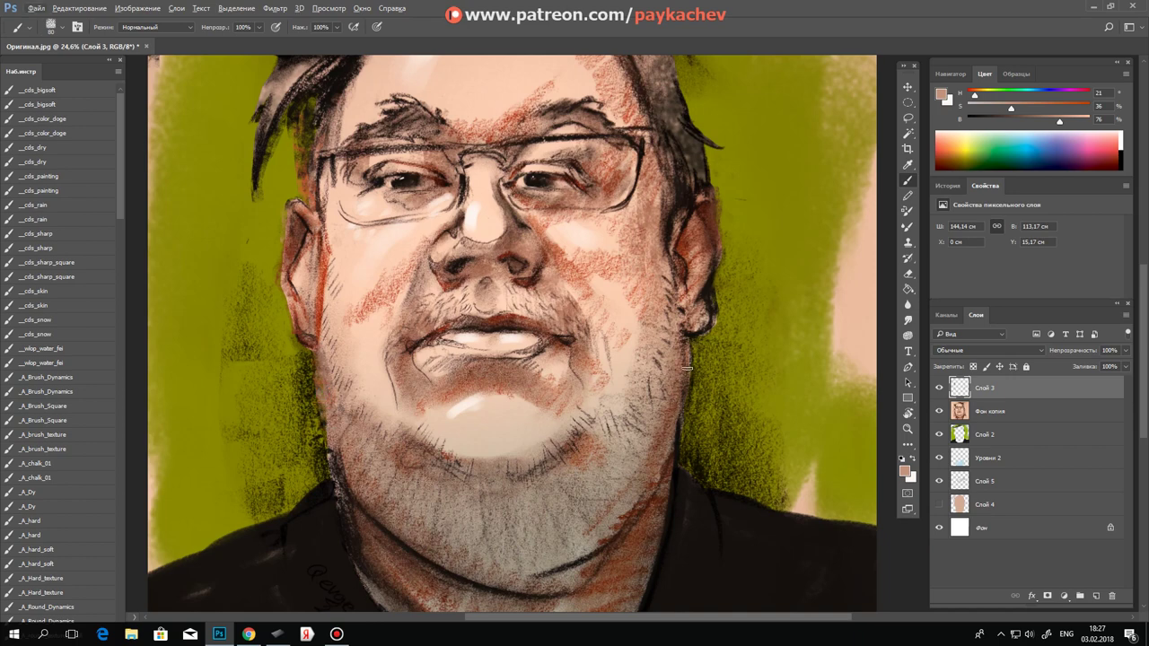
# Step: Sample the olive background and paint it over the jaw edge
pyautogui.keyDown('alt'); pyautogui.click(687, 412); pyautogui.keyUp('alt')
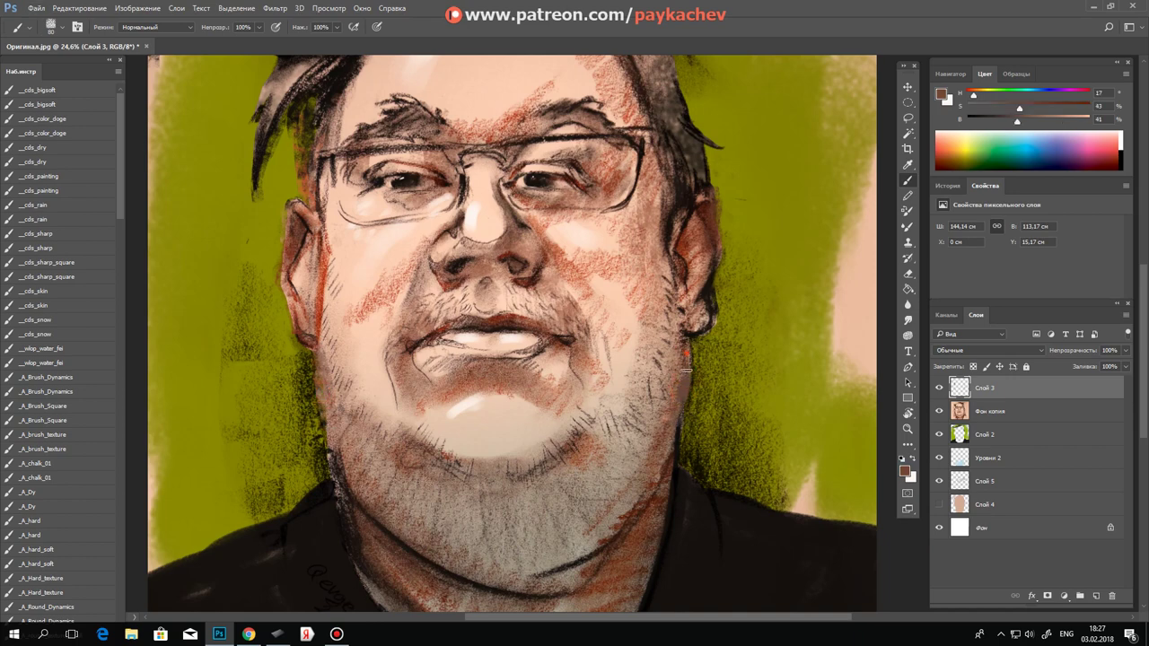
pyautogui.keyDown('alt'); pyautogui.click(732, 420); pyautogui.keyUp('alt')
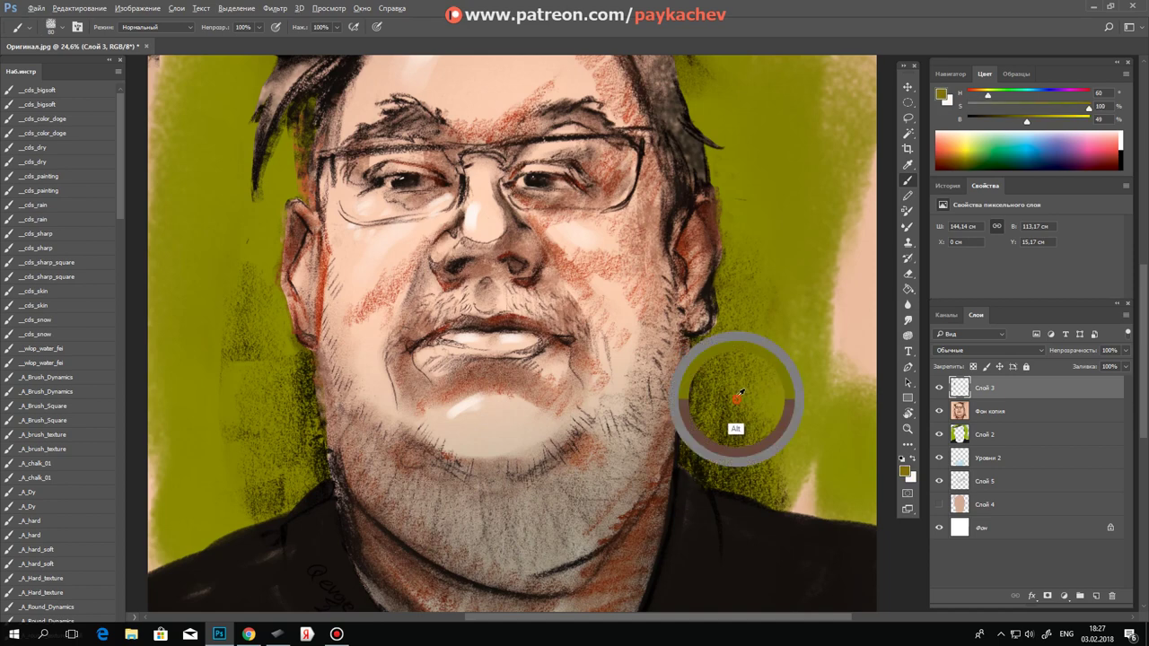
pyautogui.moveTo(690, 339)
pyautogui.mouseDown()
pyautogui.moveTo(687, 364)
pyautogui.moveTo(741, 359)
pyautogui.mouseUp()
pyautogui.hotkey('ctrl', 'space')
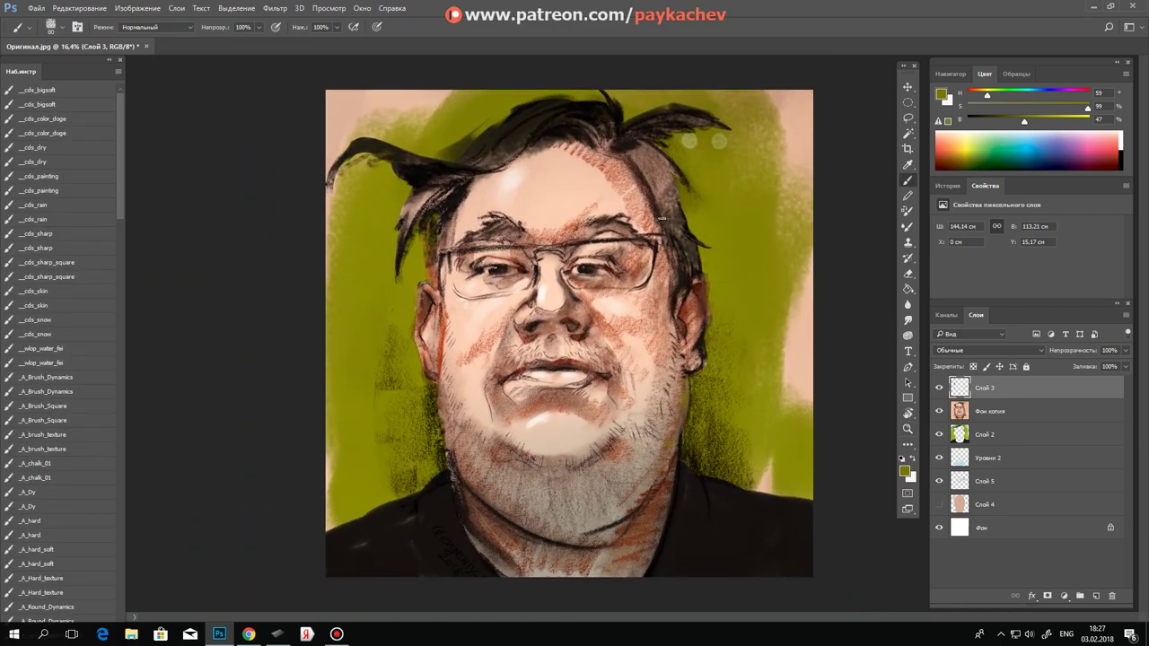
# Step: Darken the hair outline on the right side and across the top with near-black strokes
pyautogui.keyDown('alt'); pyautogui.click(665, 190); pyautogui.keyUp('alt')
pyautogui.keyDown('alt'); pyautogui.click(664, 154); pyautogui.keyUp('alt')
pyautogui.moveTo(680, 189); pyautogui.dragTo(699, 215)
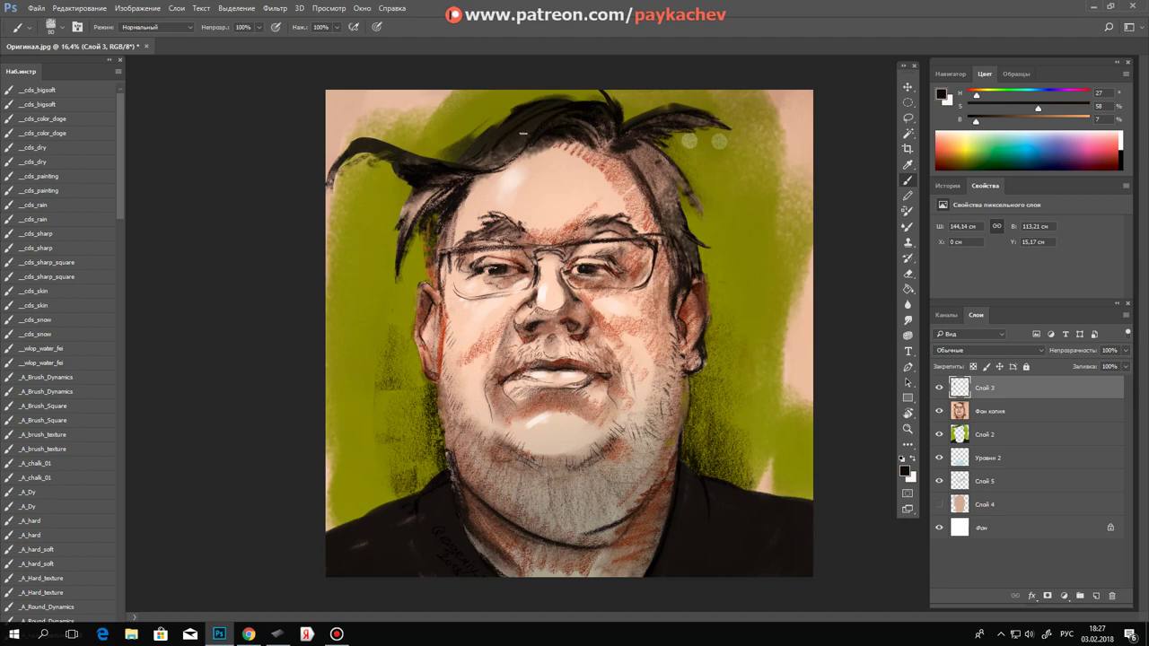
pyautogui.moveTo(467, 133); pyautogui.dragTo(454, 146)
pyautogui.click(476, 134)
pyautogui.moveTo(522, 119); pyautogui.dragTo(454, 114)
pyautogui.press('z')
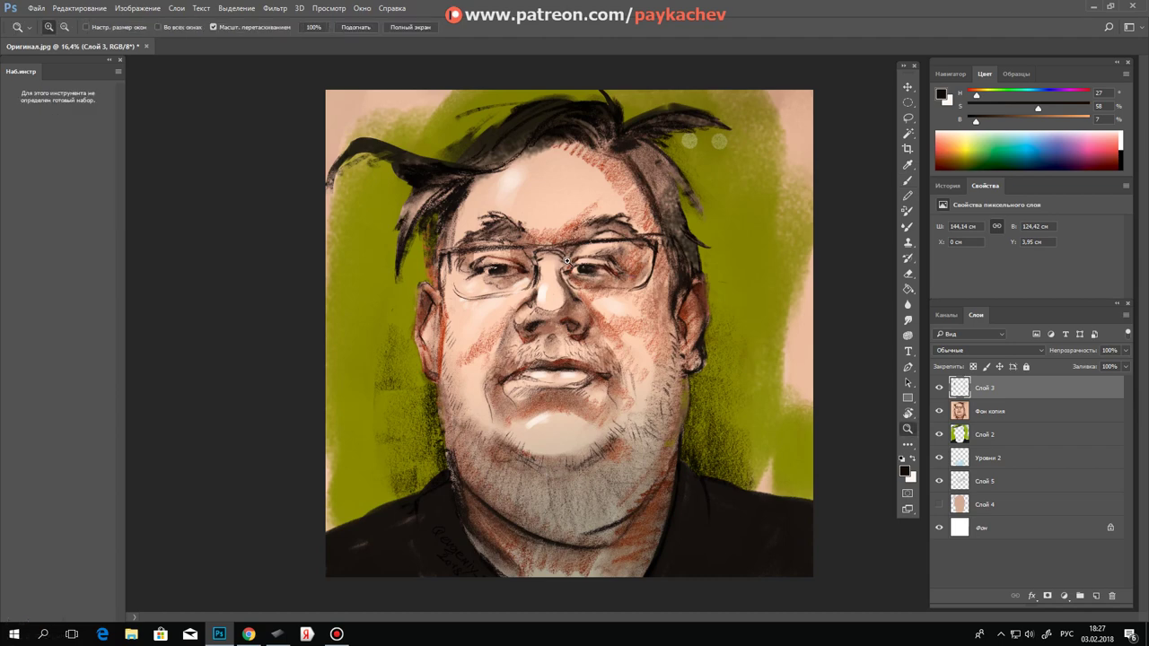
pyautogui.click(577, 254)
# Step: Paint sampled dark strokes over the glasses bridge and the top and lower rims of the left lens
pyautogui.press('b')
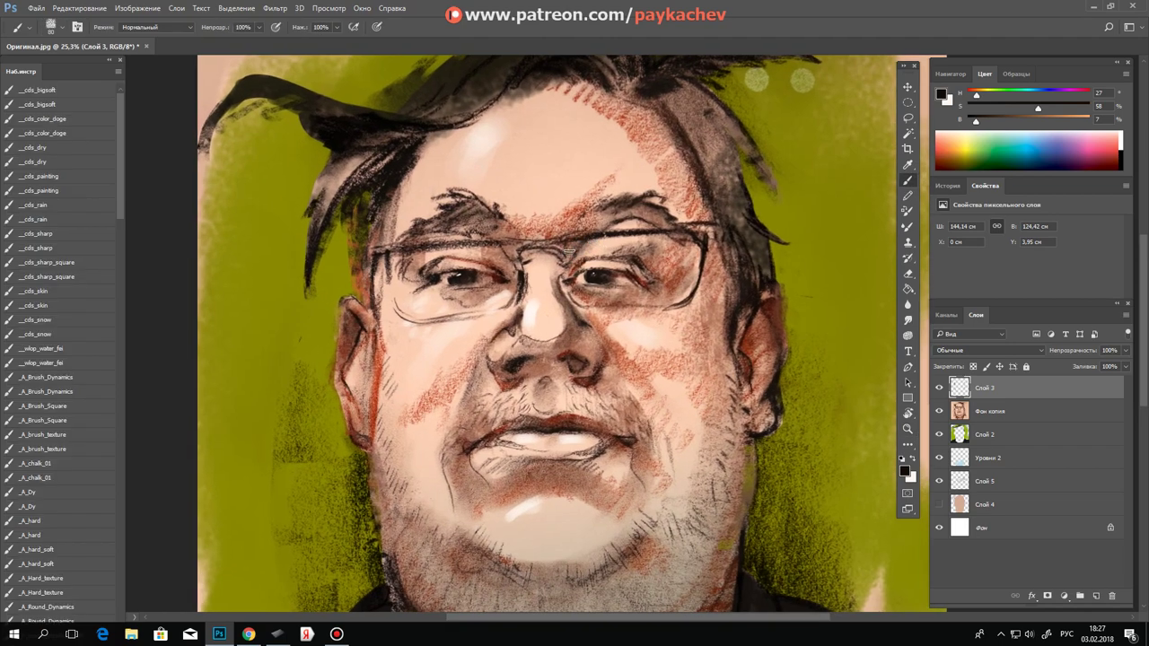
pyautogui.keyDown('alt'); pyautogui.click(706, 270); pyautogui.keyUp('alt')
pyautogui.moveTo(567, 243); pyautogui.dragTo(558, 249)
pyautogui.moveTo(516, 245)
pyautogui.mouseDown()
pyautogui.moveTo(562, 253)
pyautogui.moveTo(522, 254)
pyautogui.mouseUp()
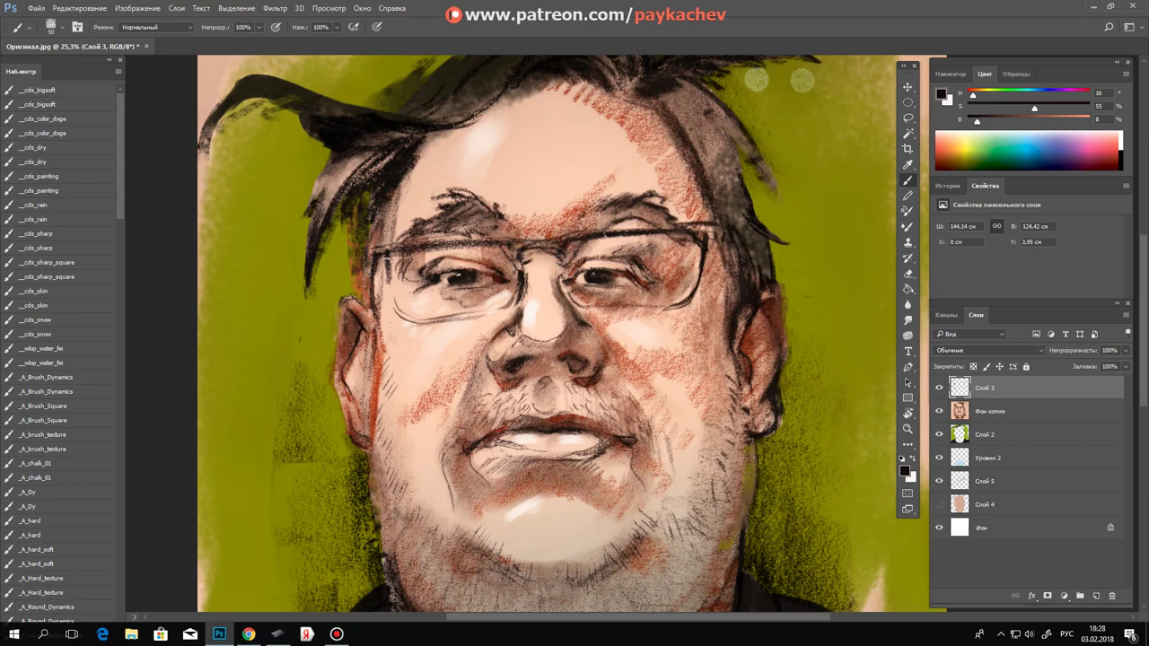
pyautogui.moveTo(380, 246)
pyautogui.mouseDown()
pyautogui.moveTo(422, 241)
pyautogui.moveTo(392, 242)
pyautogui.mouseUp()
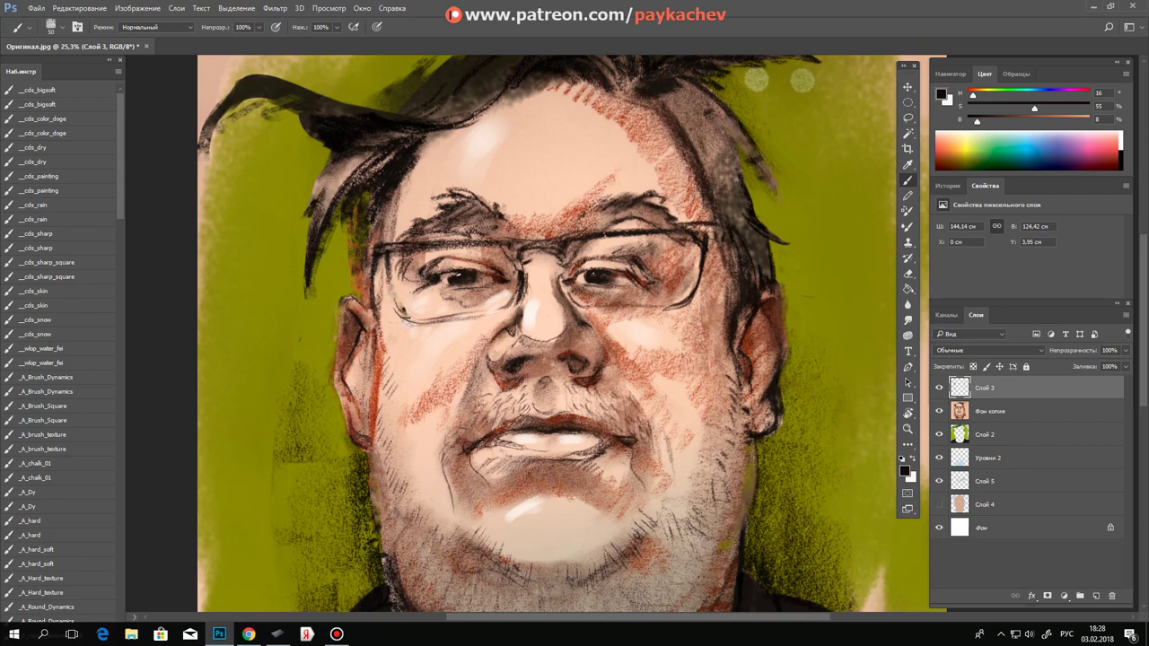
pyautogui.moveTo(393, 304); pyautogui.dragTo(424, 321)
pyautogui.keyDown('alt'); pyautogui.click(531, 305); pyautogui.keyUp('alt')
pyautogui.click(938, 388)
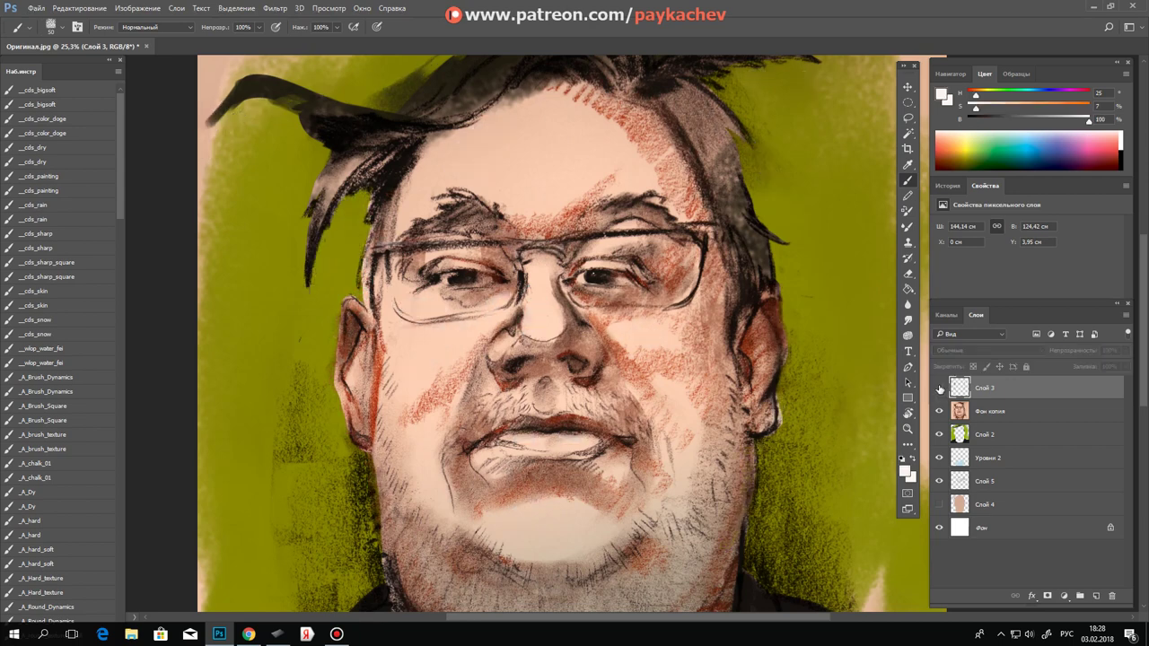
# Step: Try a rake and a soft 20% eraser at size 200, then load a size-124 smudge preset
pyautogui.press('e')
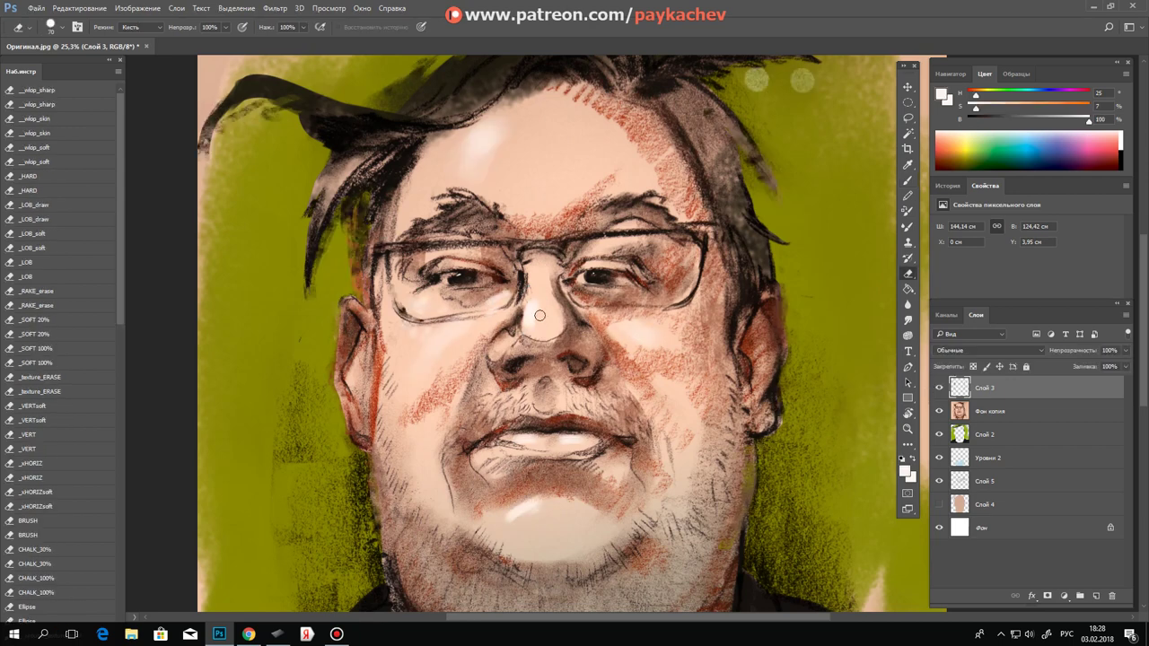
pyautogui.click(79, 295)
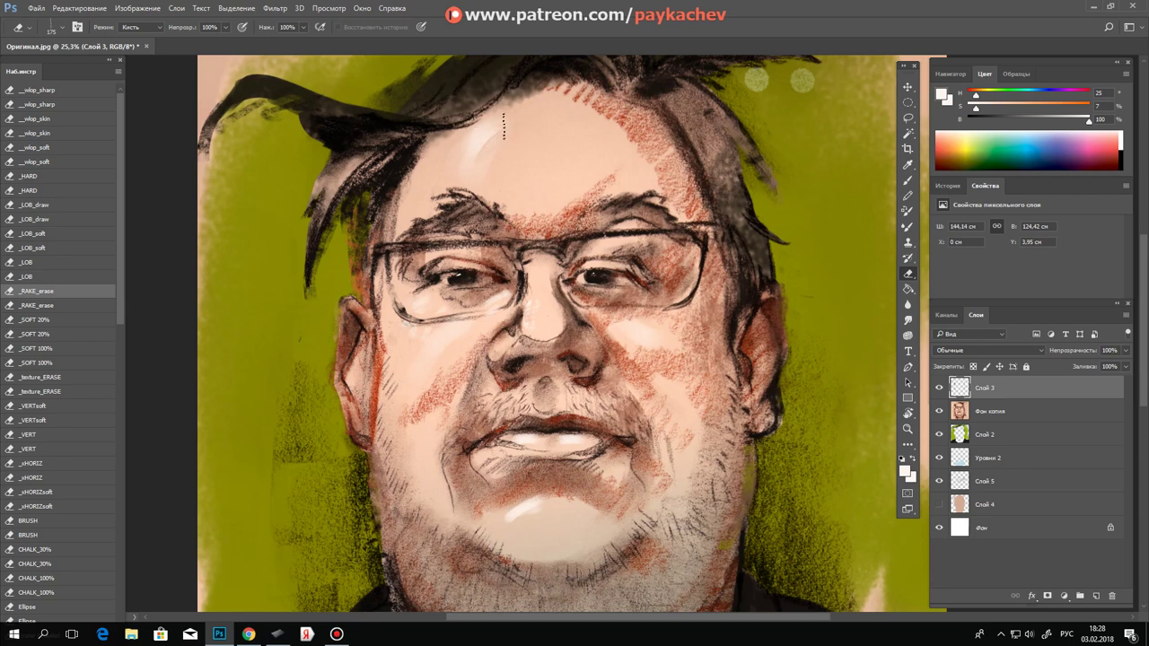
pyautogui.press(']')
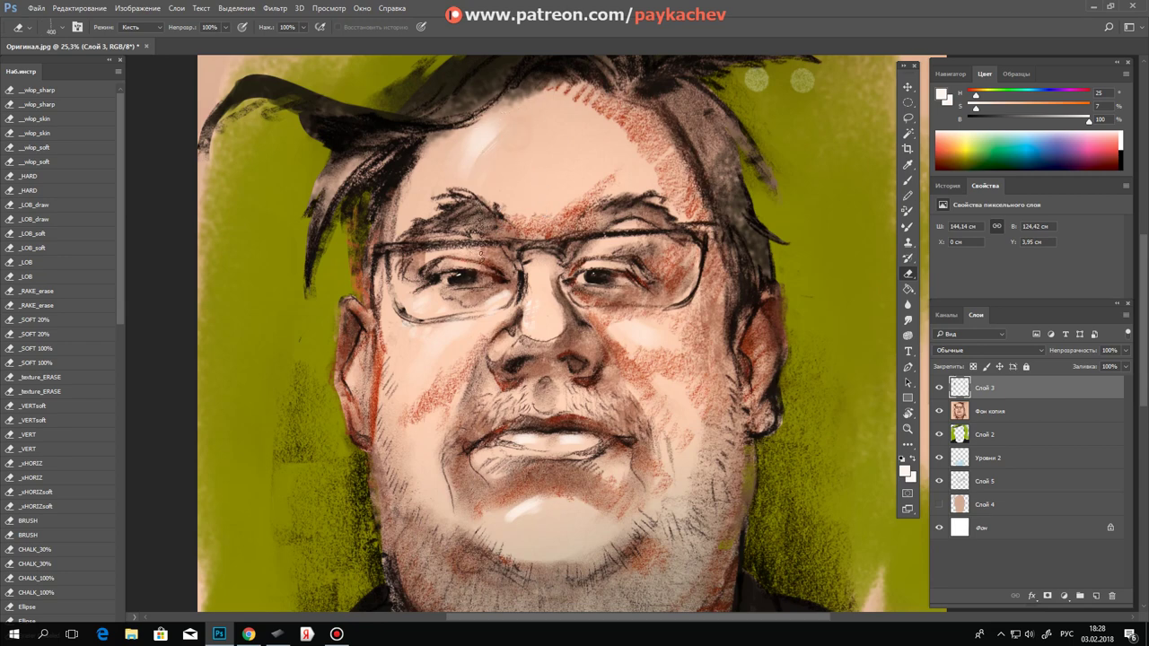
pyautogui.click(45, 335)
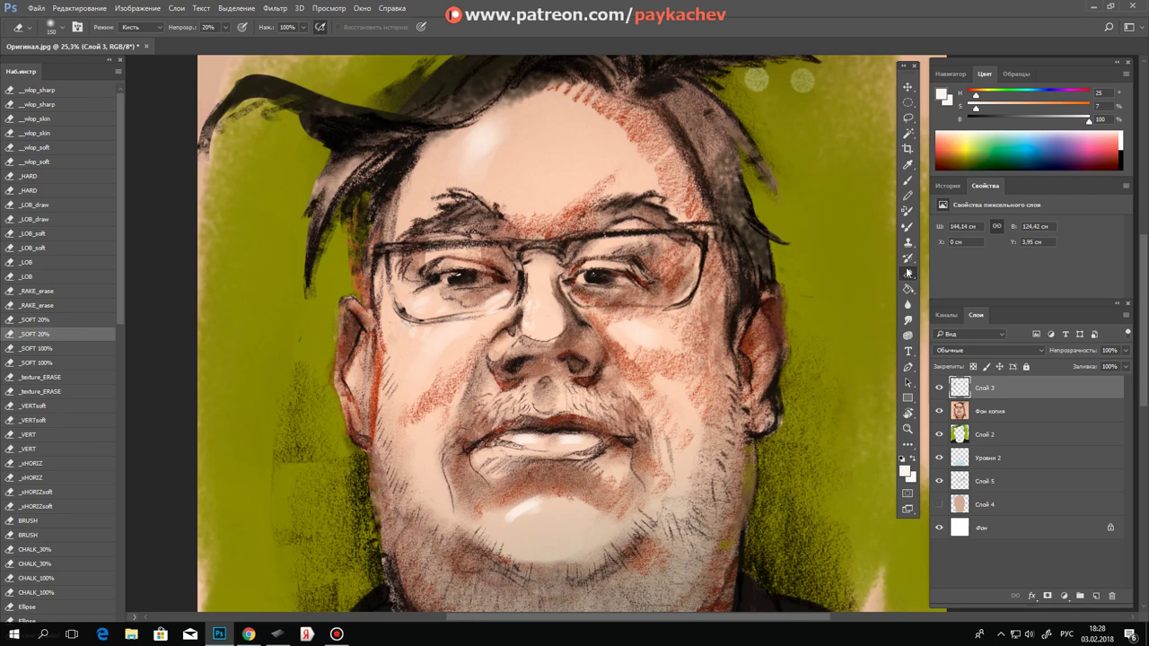
pyautogui.click(908, 321)
pyautogui.click(29, 292)
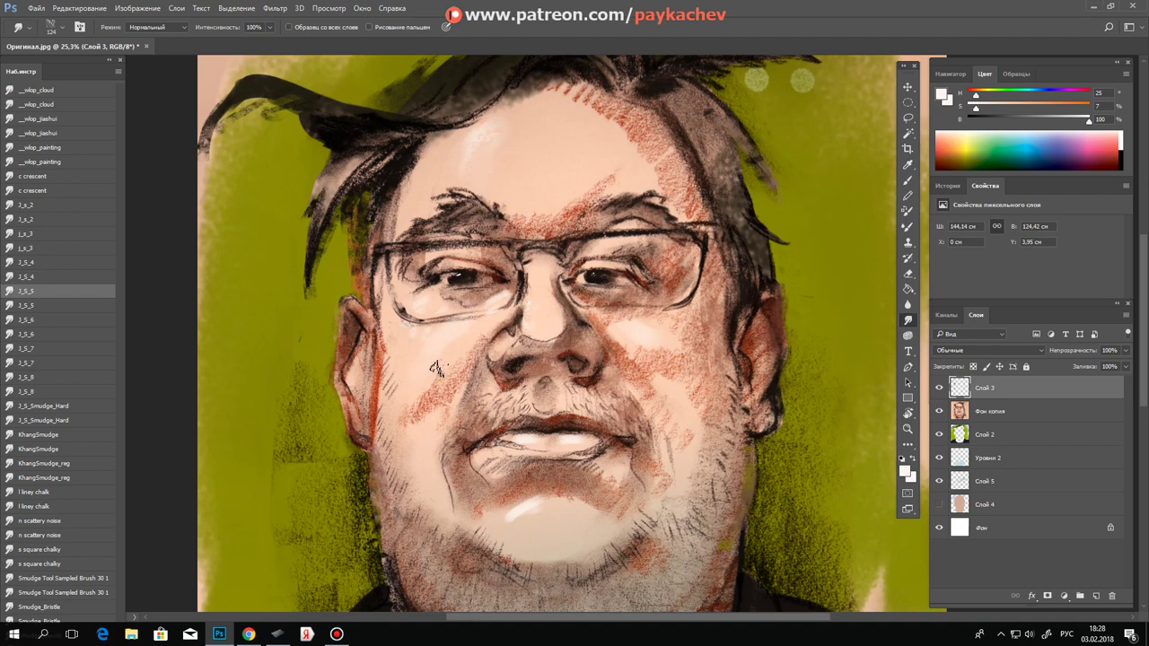
# Step: Compare the Уровни 2 layer hidden and shown, then lower its opacity to about 62%
pyautogui.click(996, 414)
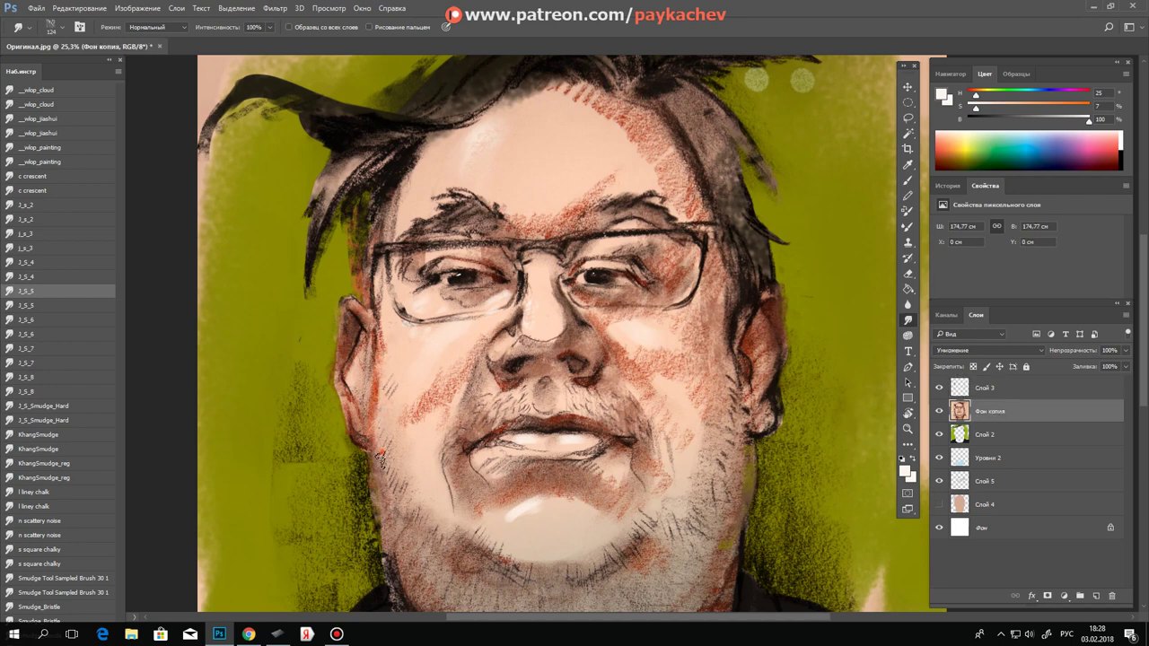
pyautogui.scroll(-3, 560, 408)
pyautogui.scroll(2, 559, 409)
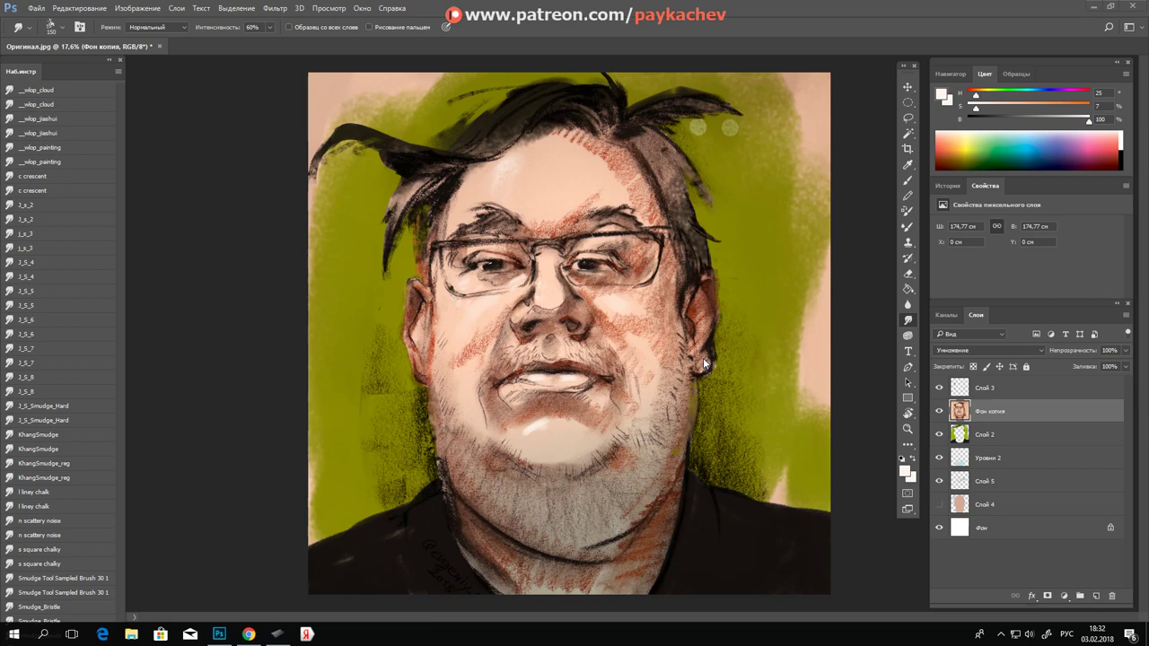
pyautogui.click(997, 458)
pyautogui.click(939, 458)
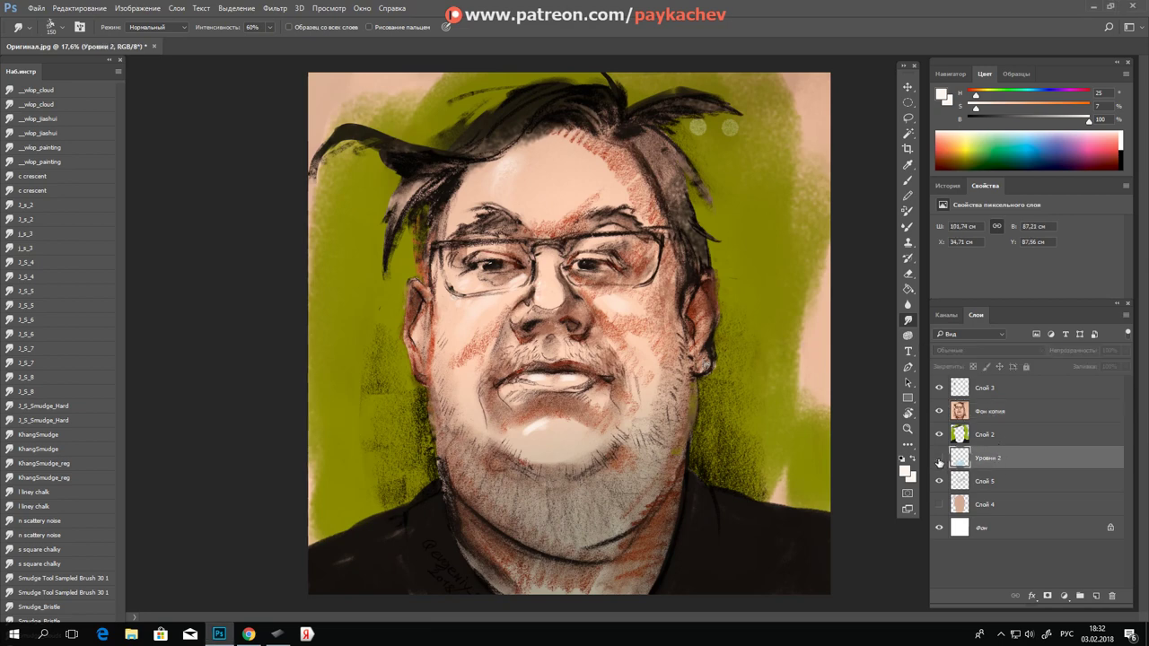
pyautogui.click(940, 459)
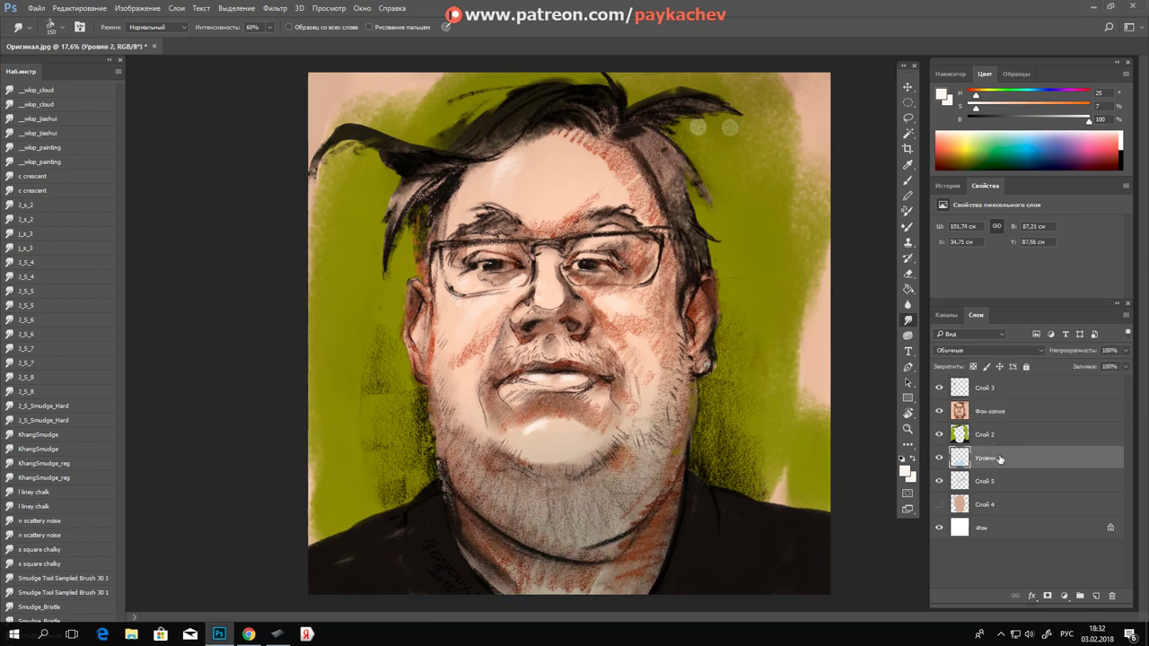
pyautogui.click(1126, 351)
pyautogui.moveTo(1126, 364); pyautogui.dragTo(1108, 367)
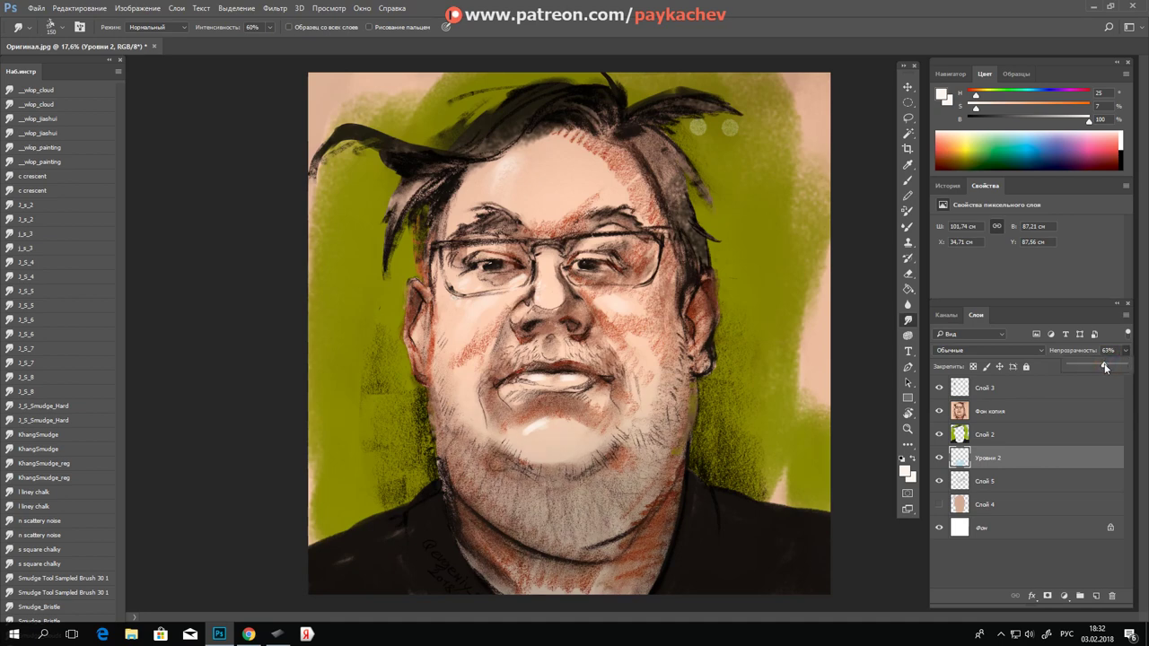
pyautogui.click(858, 404)
# Step: On Фон копия, smudge the left cheek down toward the jaw and along the jawline
pyautogui.click(992, 411)
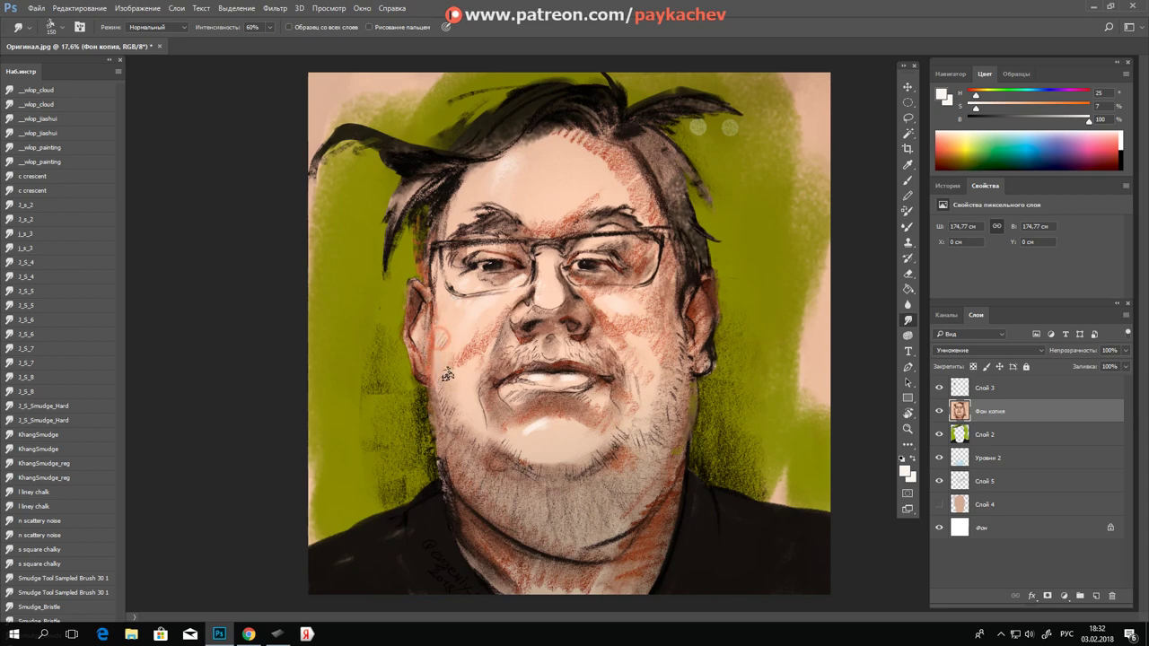
pyautogui.moveTo(441, 328); pyautogui.dragTo(440, 381)
pyautogui.moveTo(458, 512); pyautogui.dragTo(446, 493)
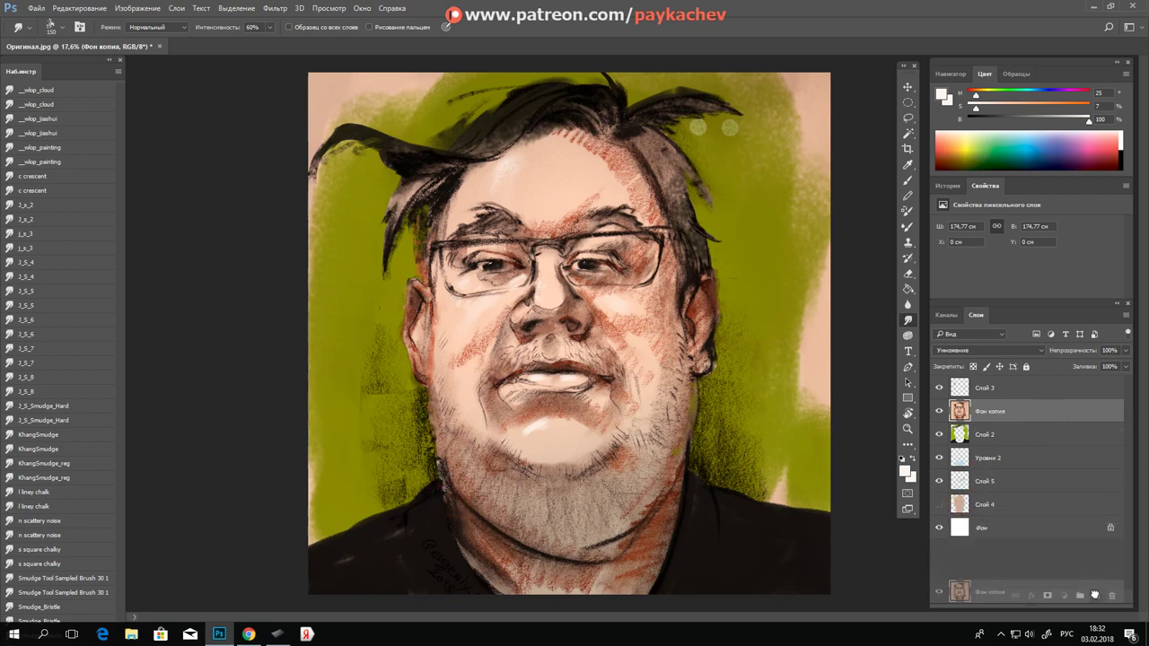
# Step: Duplicate Фон копия, set the copy to Multiply blending and merge it down
pyautogui.moveTo(1051, 410); pyautogui.dragTo(1094, 596)
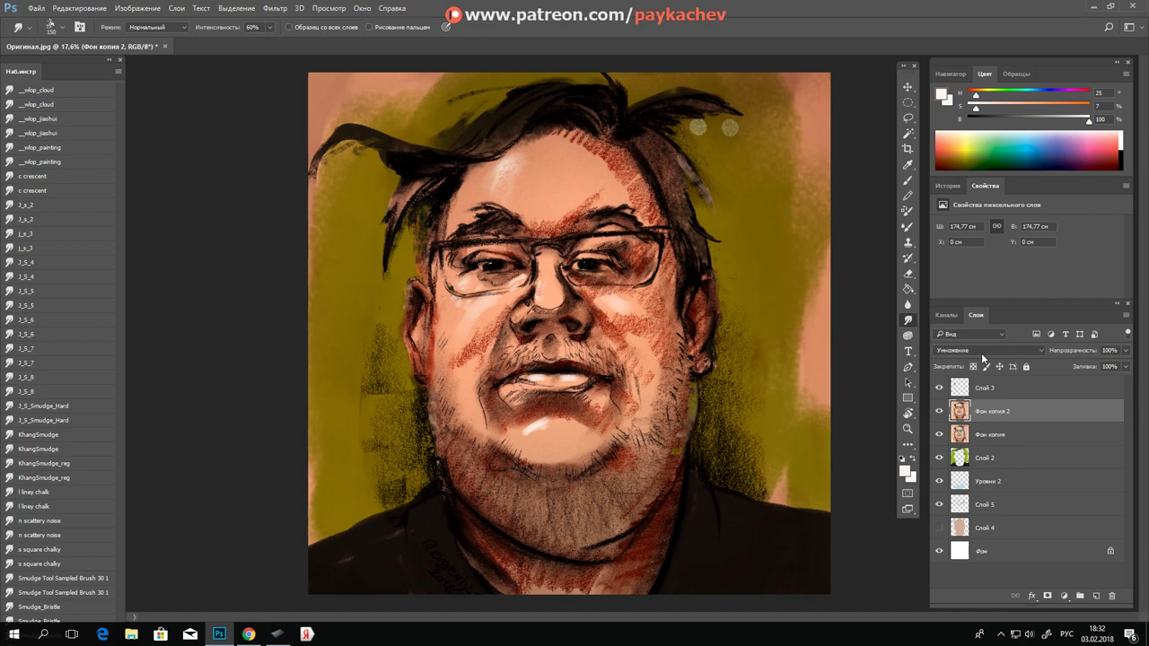
pyautogui.click(983, 351)
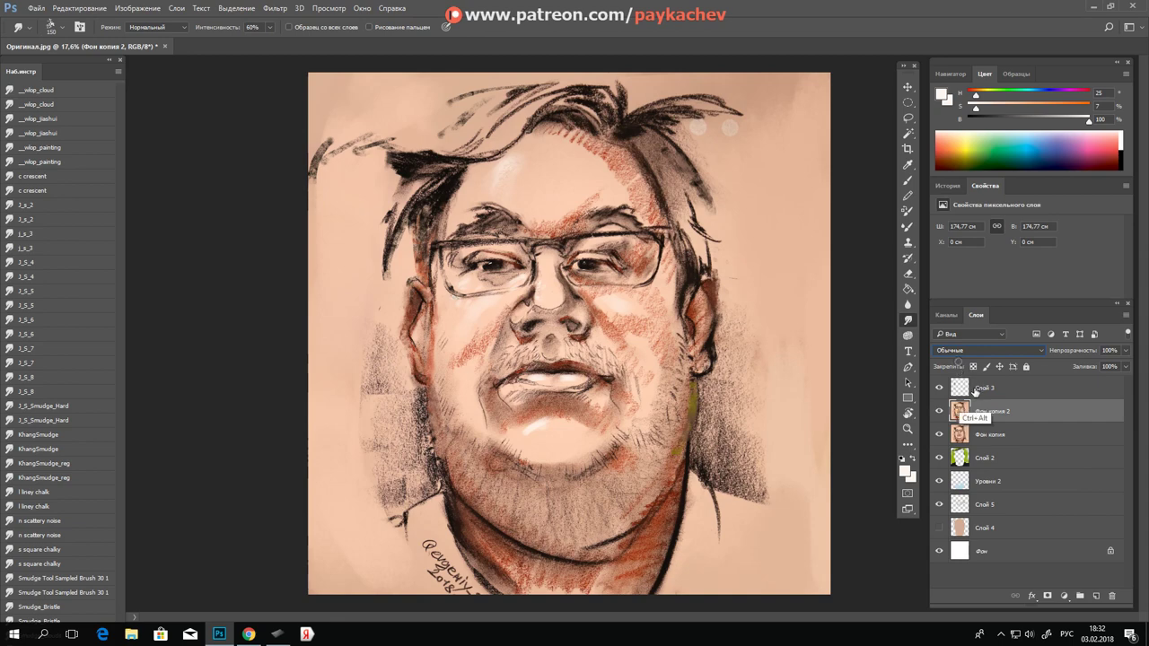
pyautogui.hotkey('shift', 'alt', 'm')
pyautogui.hotkey('ctrl', 'e')
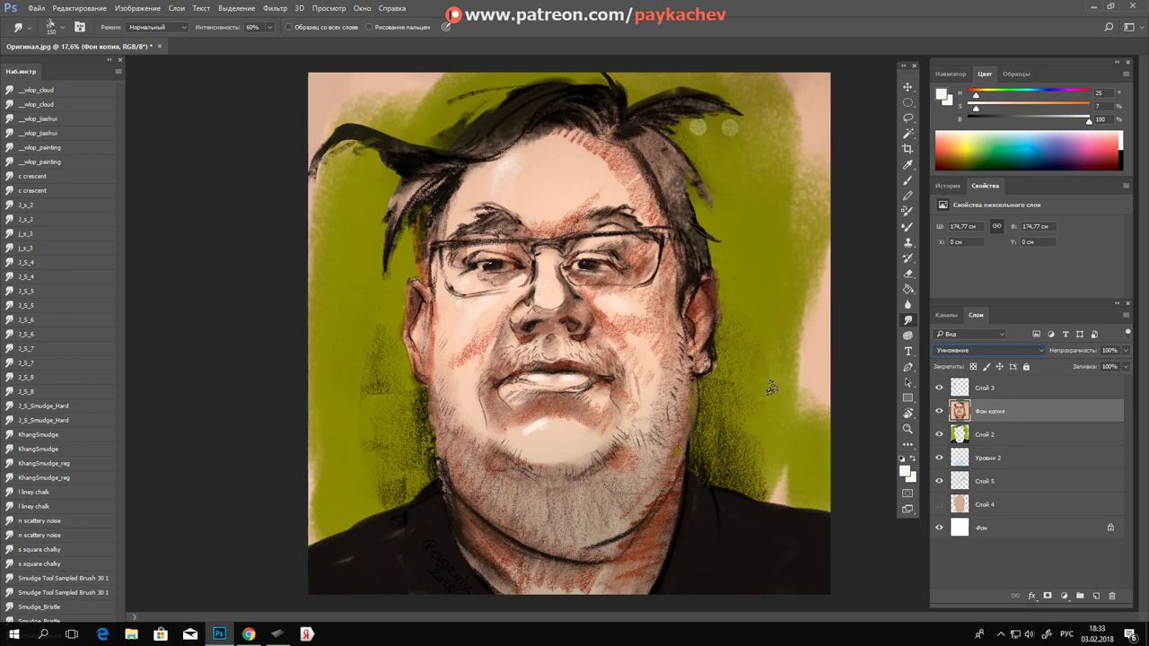
# Step: Pick a large 300-size smudge preset, zoom in to 26% on the face, and ready the Brush
pyautogui.click(45, 407)
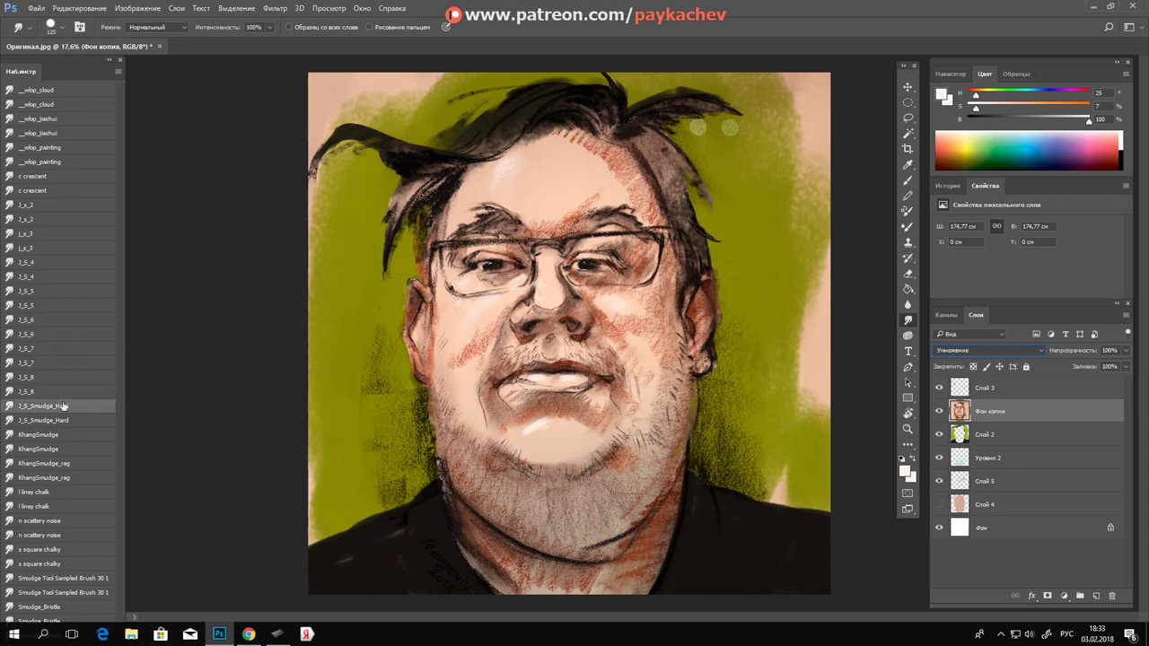
pyautogui.click(31, 364)
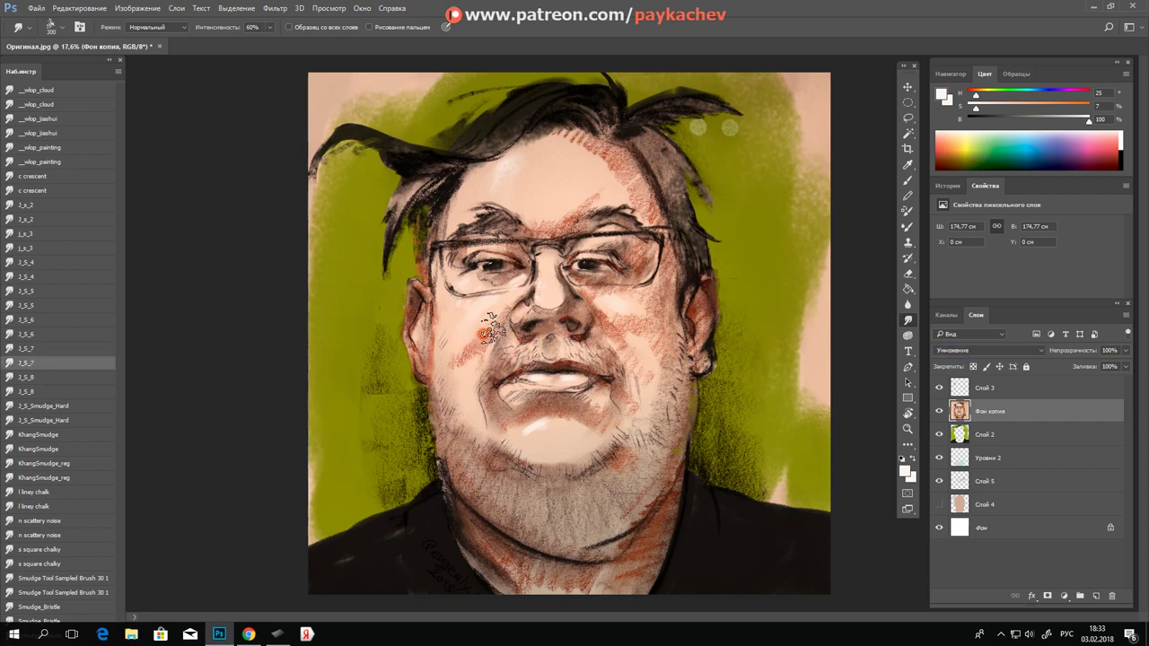
pyautogui.press('z')
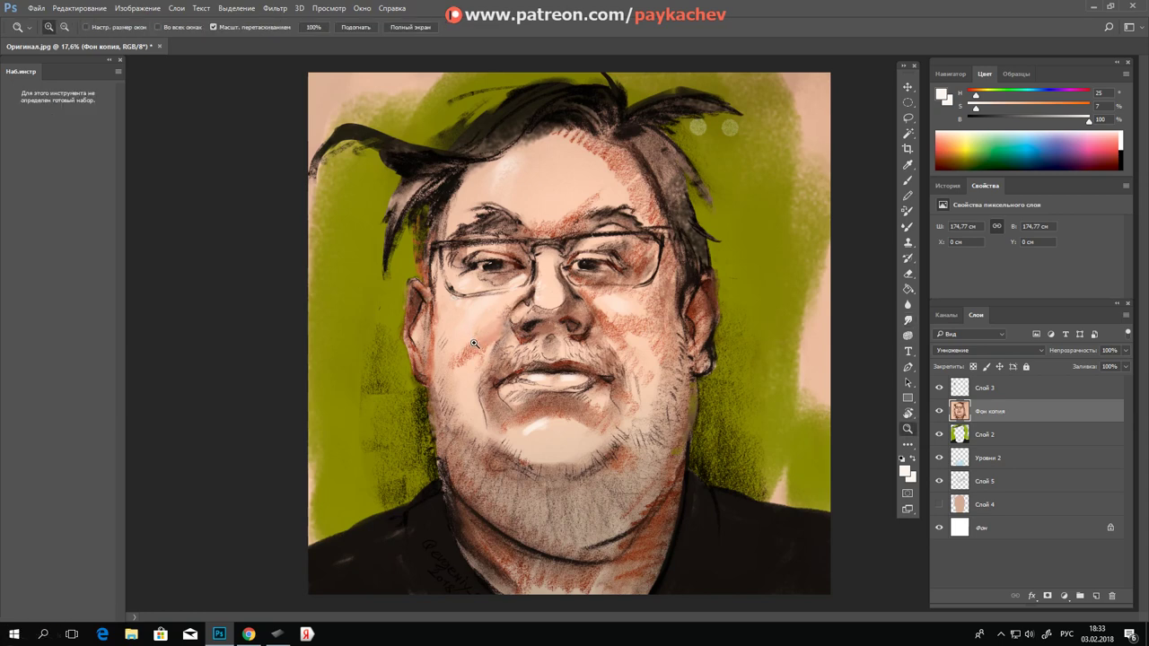
pyautogui.moveTo(474, 343); pyautogui.dragTo(496, 331)
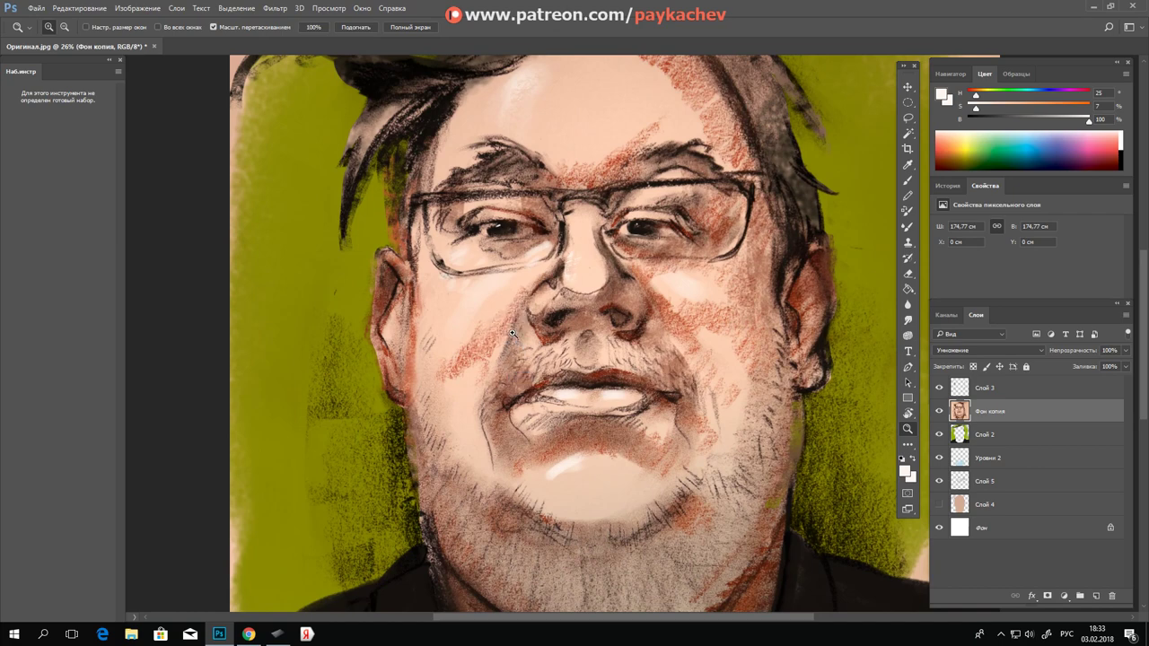
pyautogui.press('b')
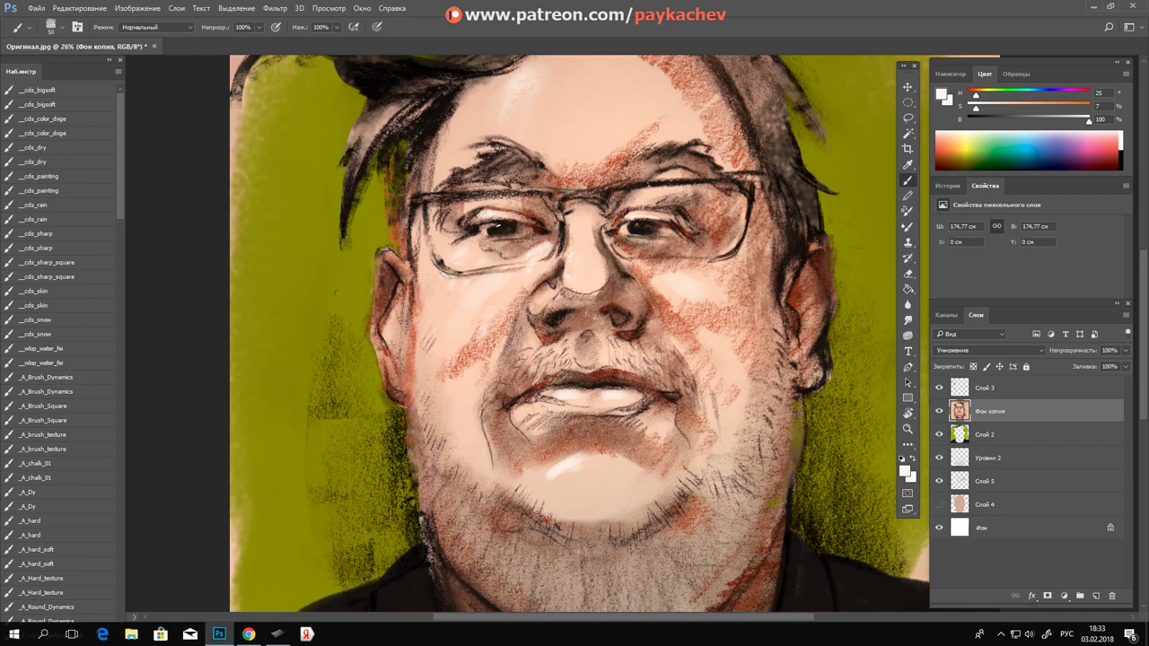
# Step: Paint light highlights on the glasses bridge, the upper rim and down the nose bridge
pyautogui.moveTo(592, 190); pyautogui.dragTo(673, 181)
pyautogui.moveTo(419, 197)
pyautogui.mouseDown()
pyautogui.moveTo(459, 207)
pyautogui.moveTo(414, 216)
pyautogui.mouseUp()
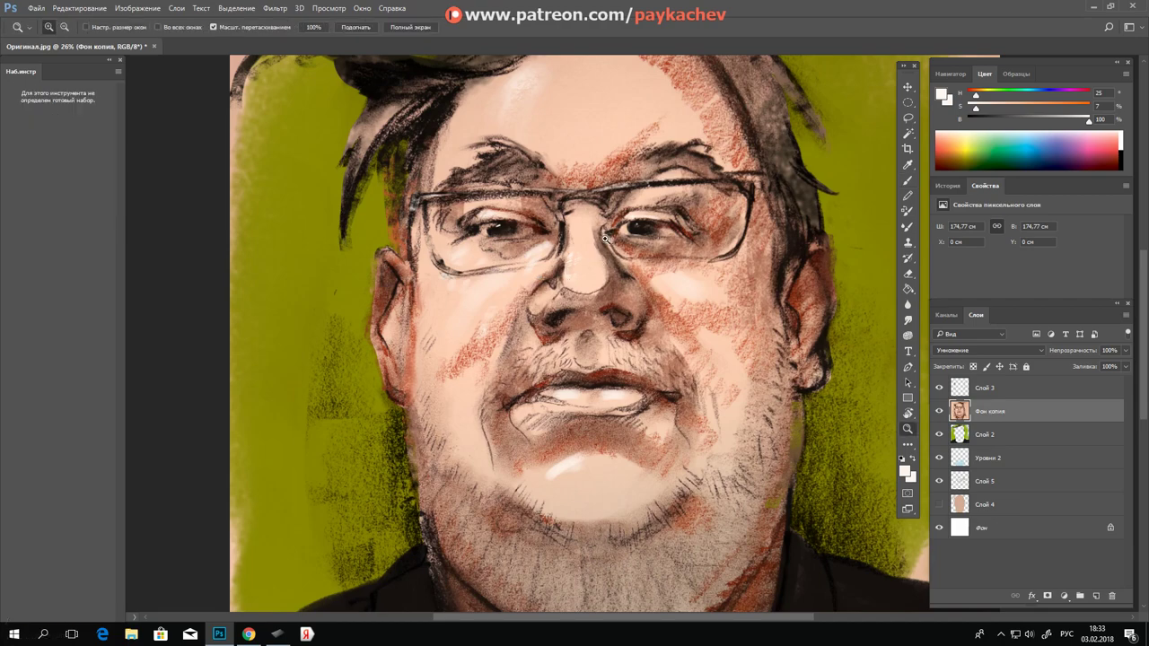
pyautogui.moveTo(601, 249); pyautogui.dragTo(633, 251)
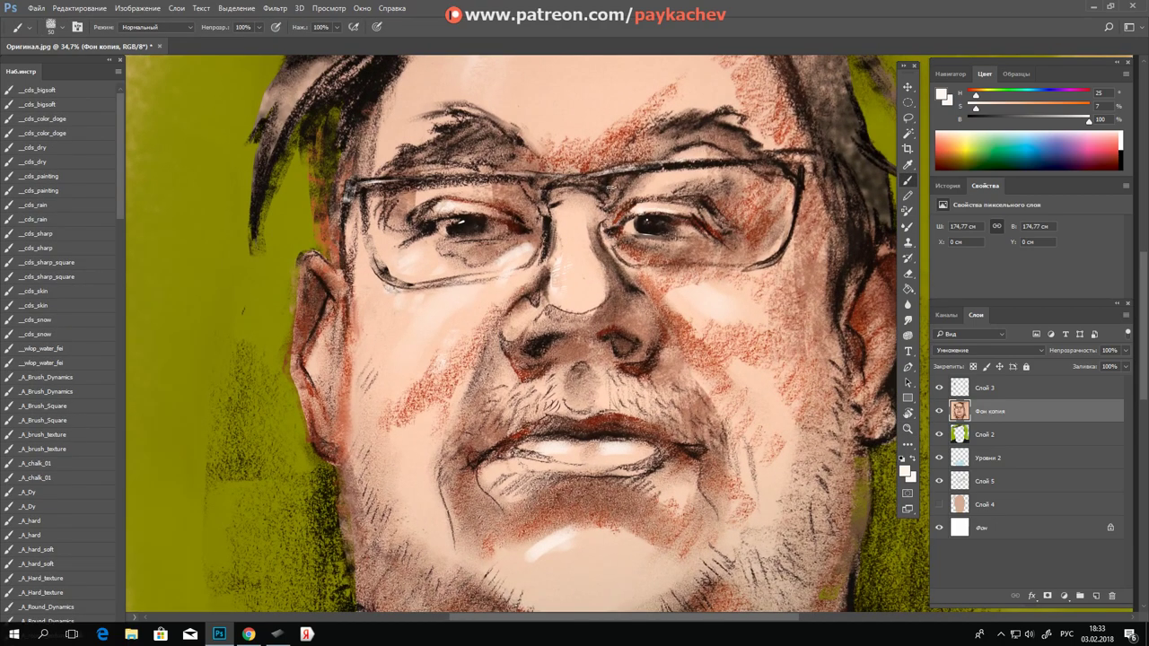
pyautogui.moveTo(609, 187); pyautogui.dragTo(620, 237)
pyautogui.hotkey('ctrl', 'z')
pyautogui.moveTo(607, 185)
pyautogui.mouseDown()
pyautogui.moveTo(598, 221)
pyautogui.moveTo(614, 254)
pyautogui.mouseUp()
pyautogui.moveTo(614, 255); pyautogui.dragTo(606, 218)
# Step: Paint whitish glare over the left lens, then sample a pink skin tone from the face
pyautogui.moveTo(382, 188); pyautogui.dragTo(403, 256)
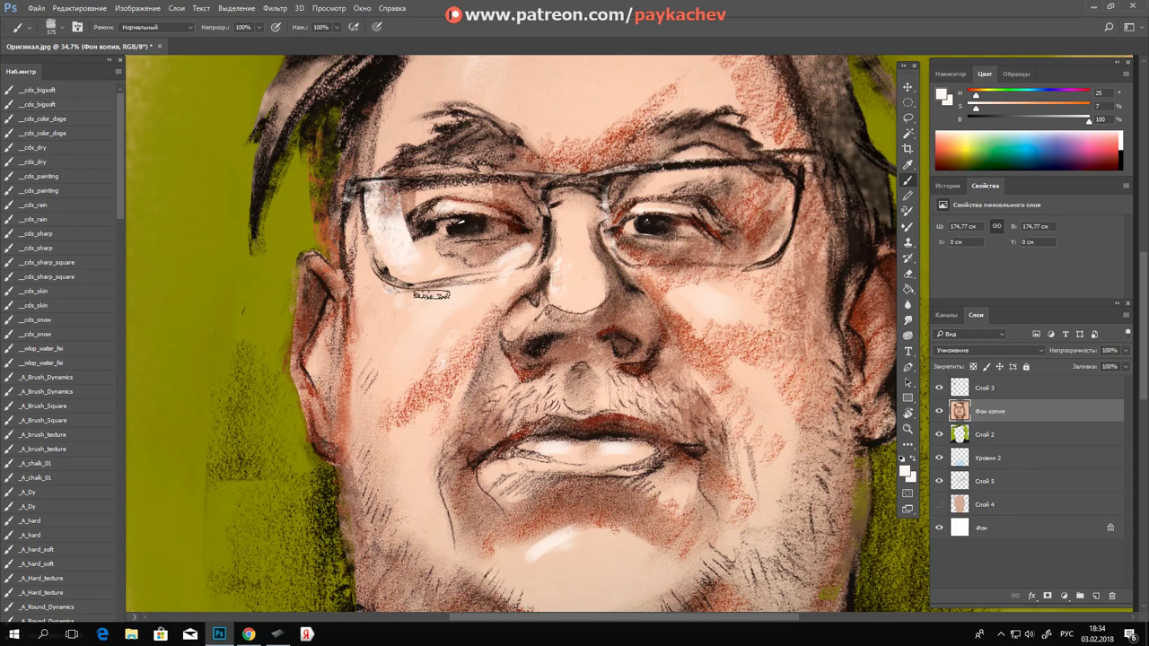
pyautogui.hotkey('ctrl', 'z')
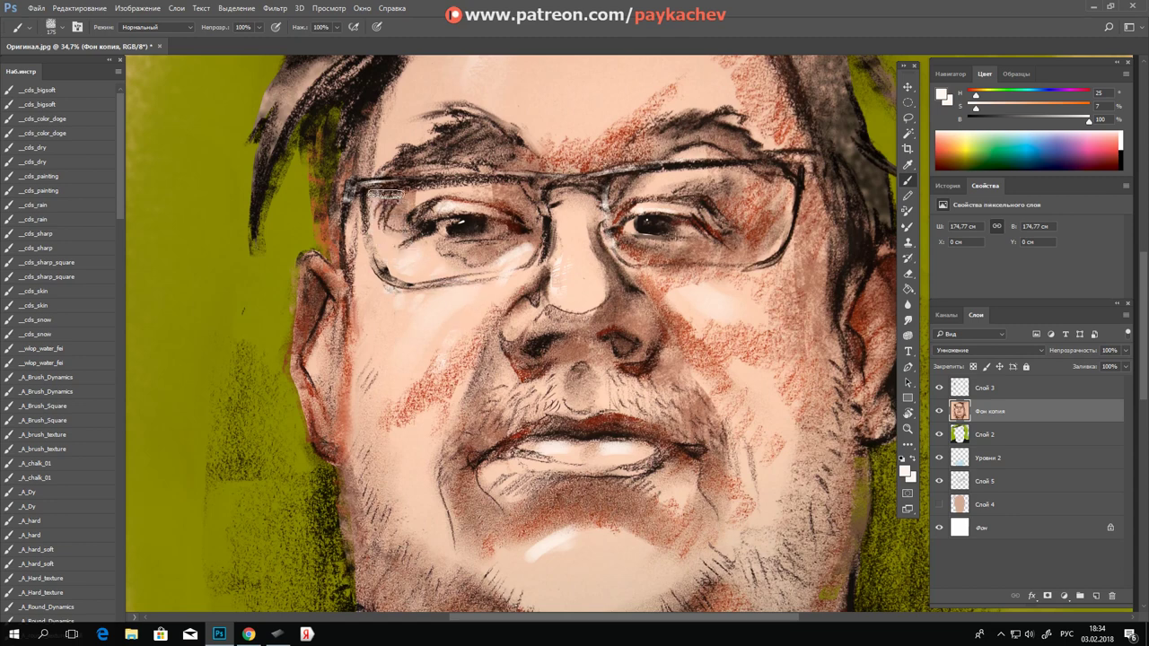
pyautogui.moveTo(384, 194); pyautogui.dragTo(405, 253)
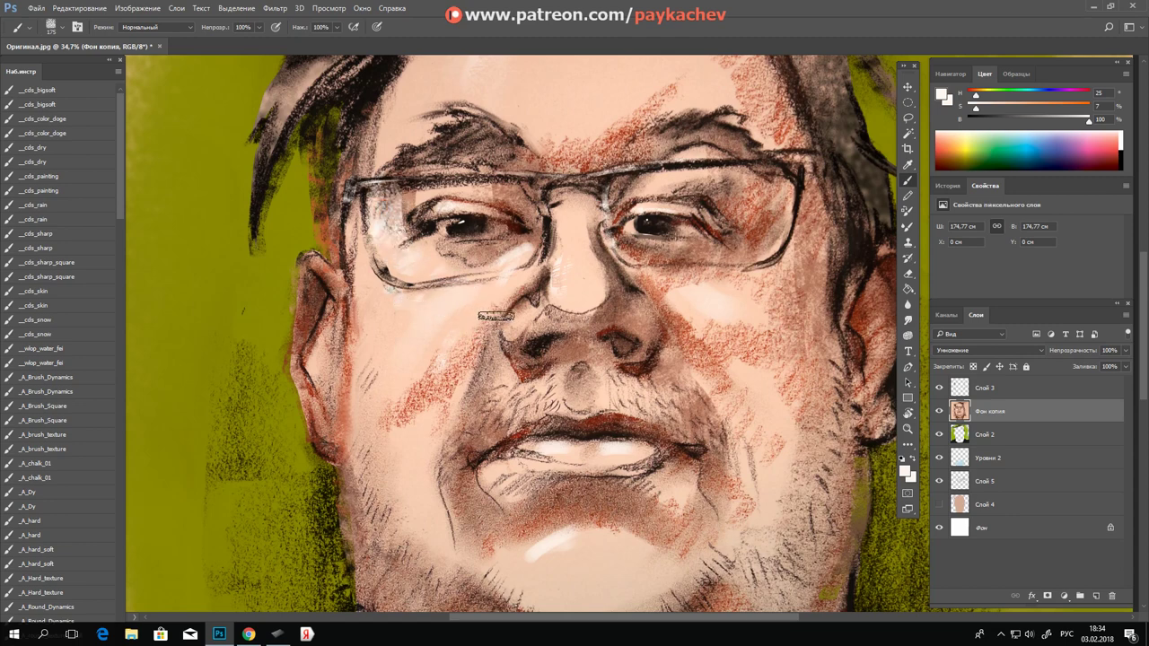
pyautogui.press('z')
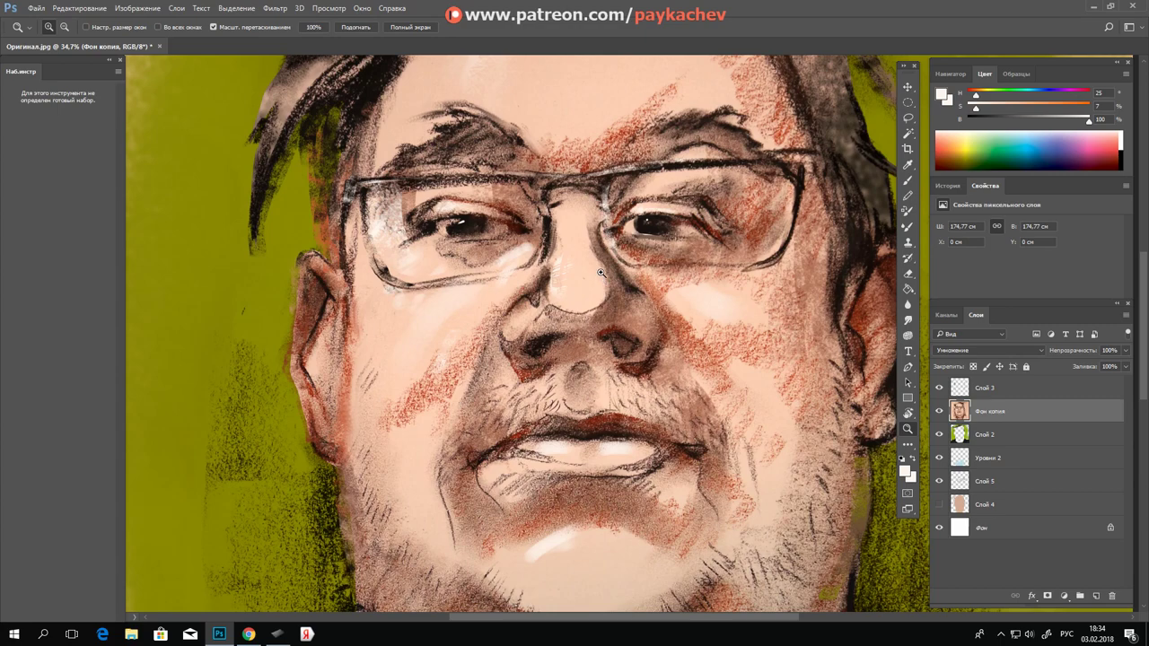
pyautogui.moveTo(600, 273); pyautogui.dragTo(584, 311)
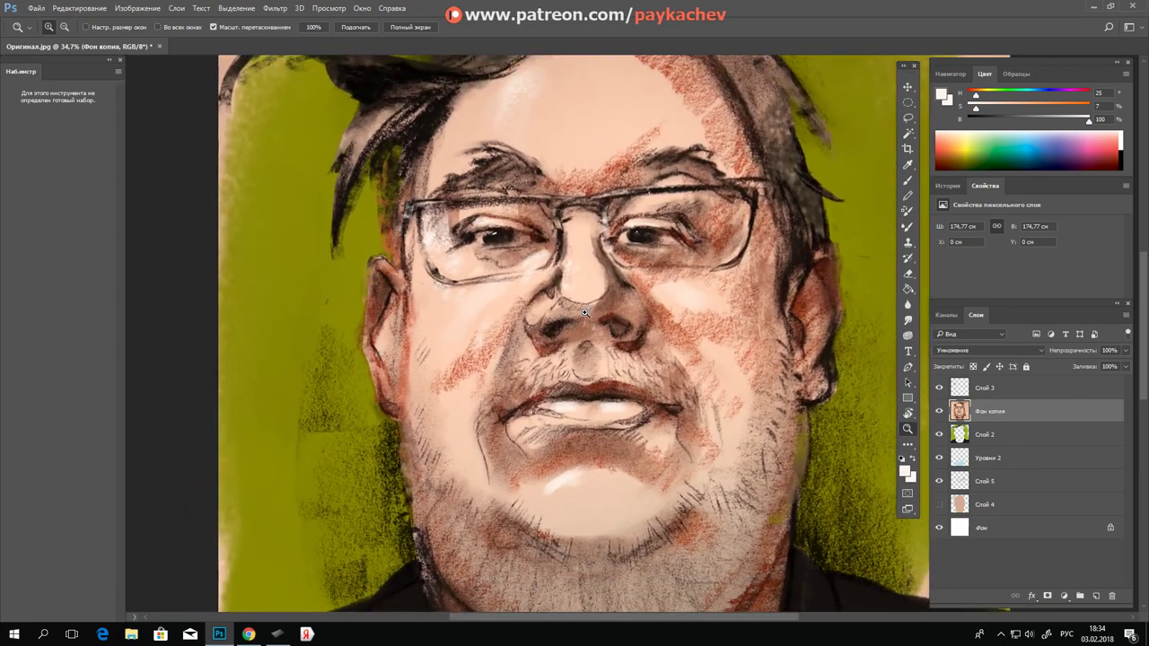
pyautogui.press('b')
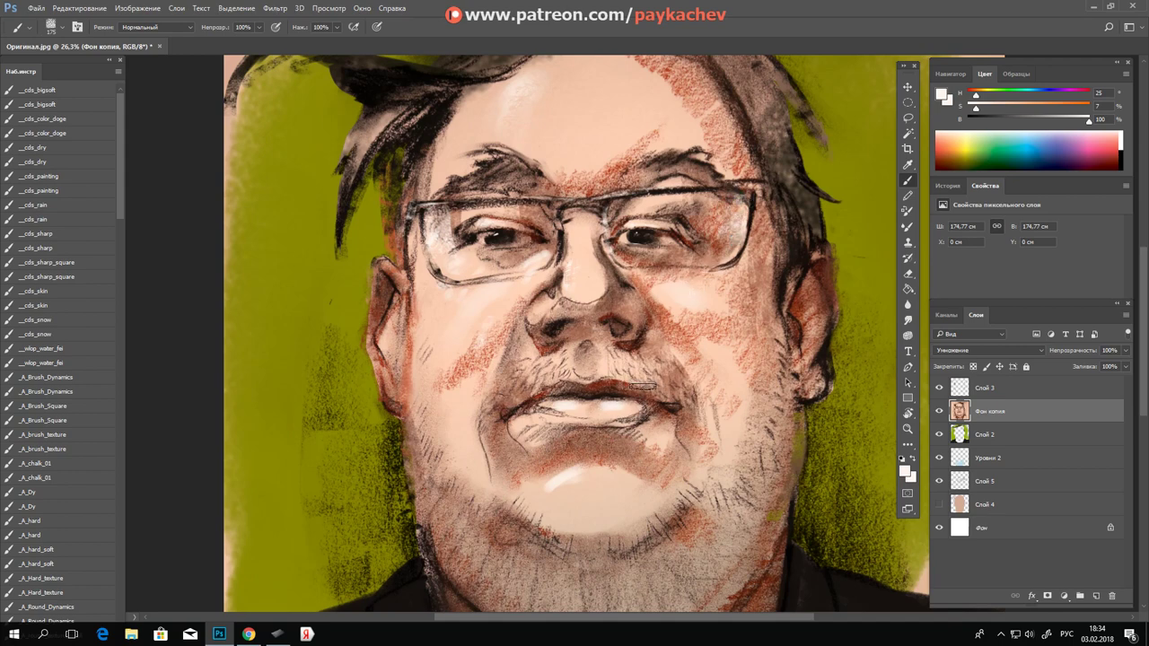
pyautogui.keyDown('alt'); pyautogui.click(639, 419); pyautogui.keyUp('alt')
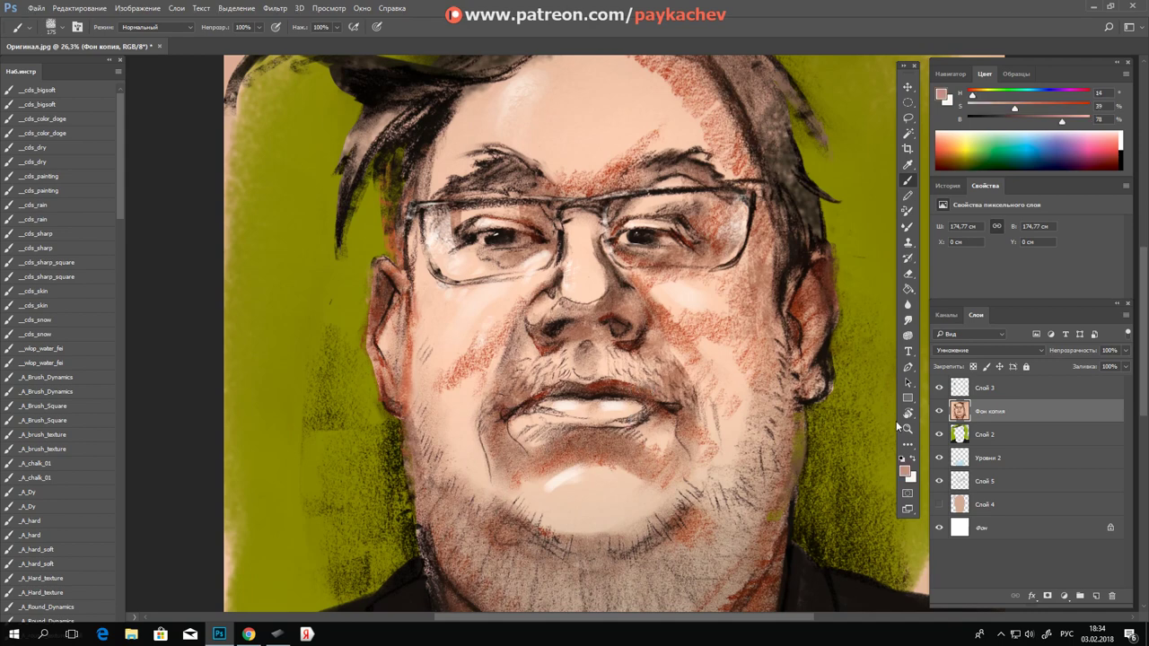
# Step: On a new layer with a smaller brush, paint skin tone and a white highlight on the lips
pyautogui.click(1095, 595)
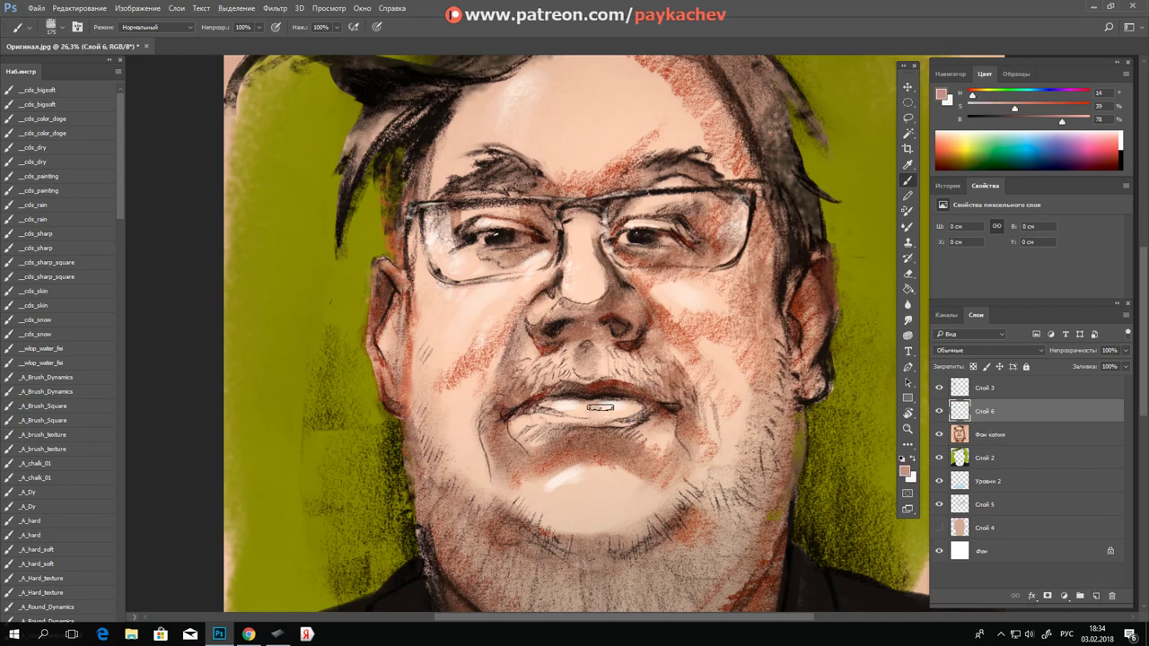
pyautogui.press('[')
pyautogui.press('[')
pyautogui.press('[')
pyautogui.moveTo(599, 398); pyautogui.dragTo(604, 414)
pyautogui.moveTo(626, 416); pyautogui.dragTo(605, 414)
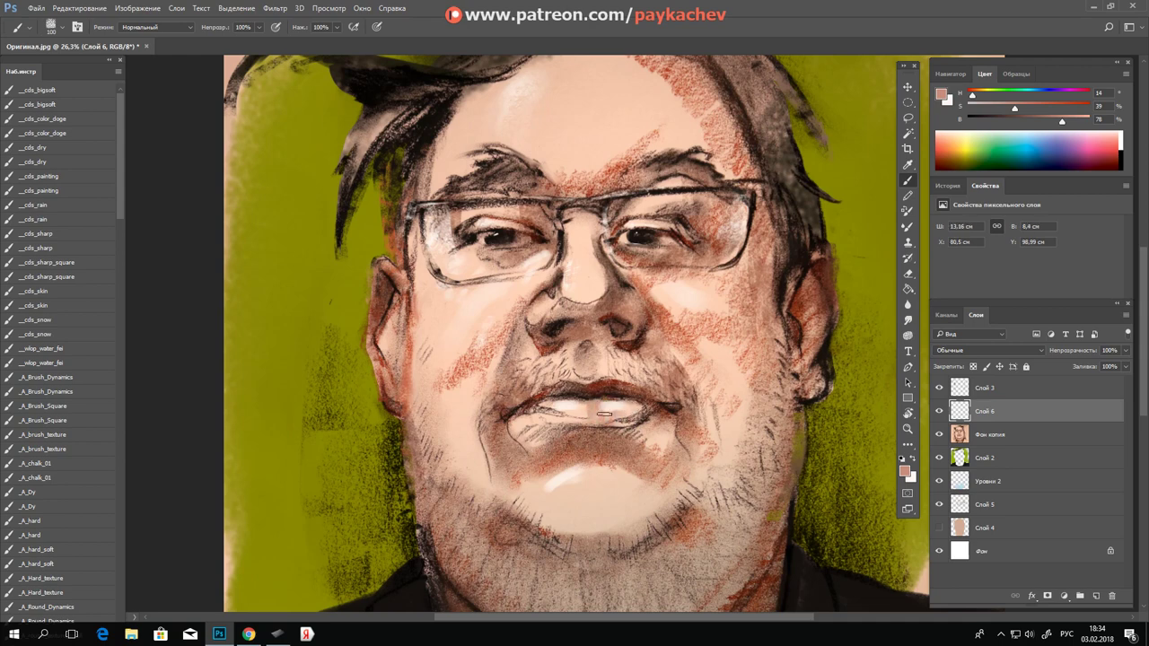
pyautogui.keyDown('alt'); pyautogui.click(639, 392); pyautogui.keyUp('alt')
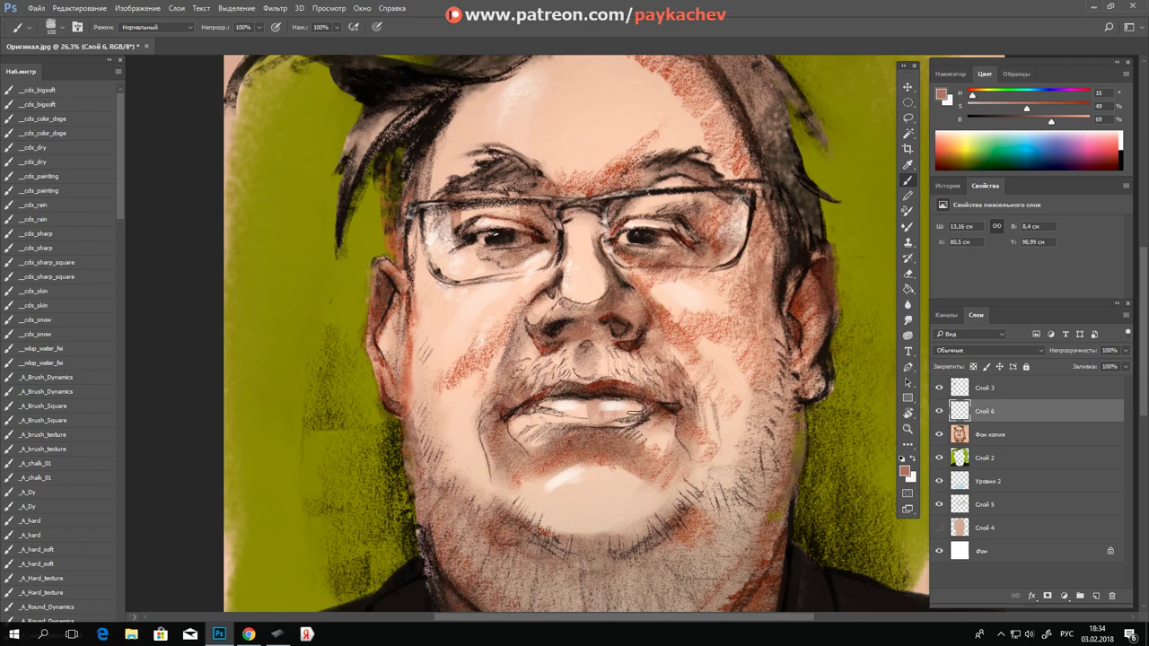
pyautogui.keyDown('alt'); pyautogui.click(677, 323); pyautogui.keyUp('alt')
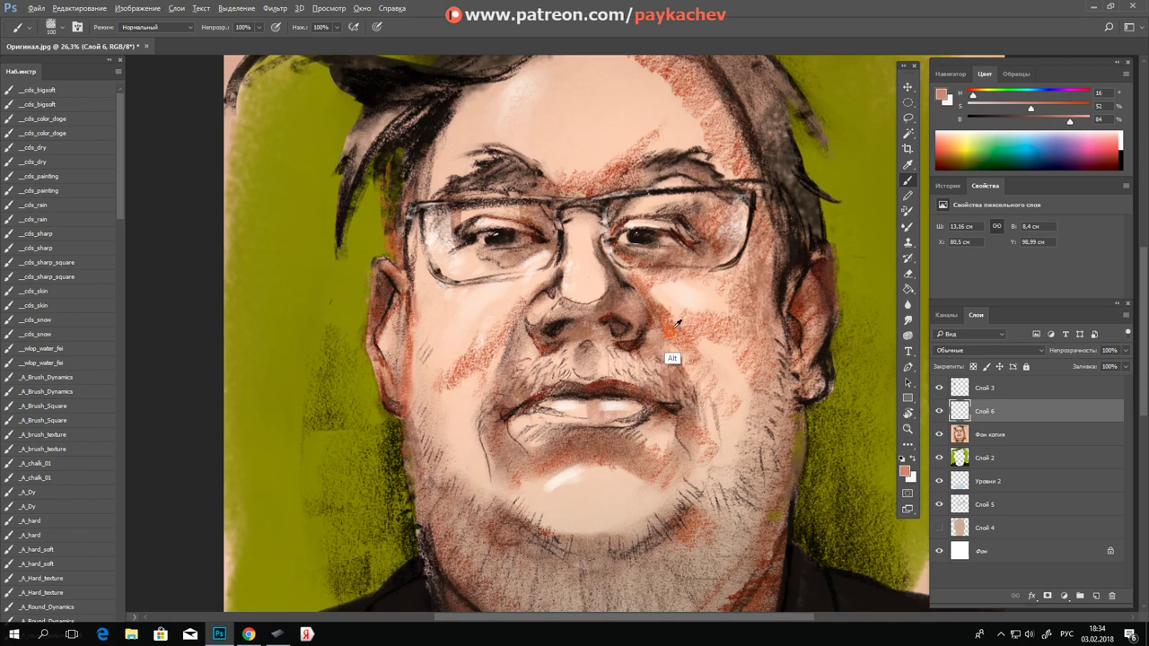
pyautogui.keyDown('alt'); pyautogui.click(631, 405); pyautogui.keyUp('alt')
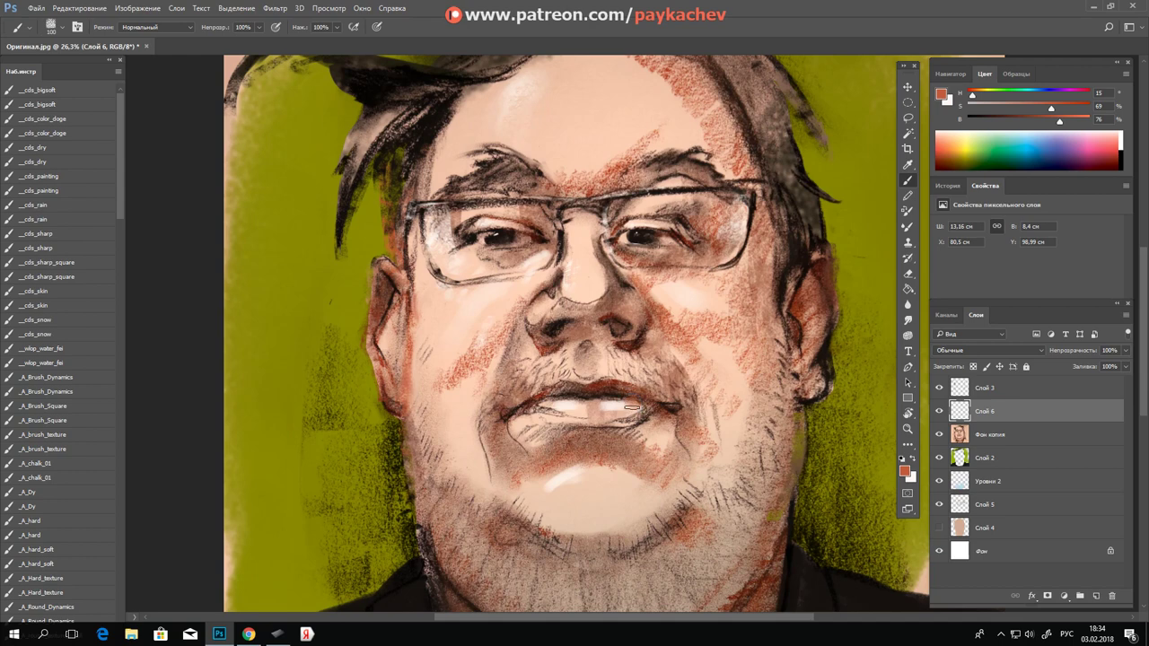
pyautogui.moveTo(614, 405)
pyautogui.mouseDown()
pyautogui.moveTo(638, 405)
pyautogui.moveTo(533, 415)
pyautogui.moveTo(558, 419)
pyautogui.mouseUp()
# Step: Paint dark brown and dark red lines along the upper lip, plus a small dark accent
pyautogui.keyDown('alt'); pyautogui.click(567, 389); pyautogui.keyUp('alt')
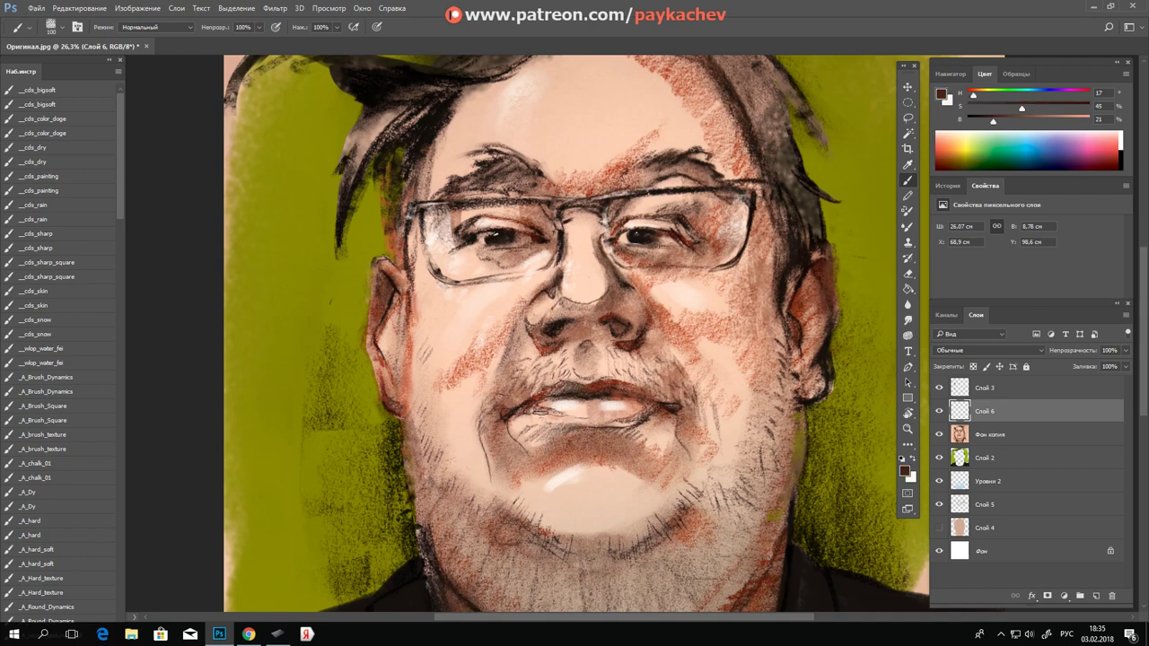
pyautogui.moveTo(545, 402); pyautogui.dragTo(542, 416)
pyautogui.keyDown('alt'); pyautogui.click(620, 384); pyautogui.keyUp('alt')
pyautogui.moveTo(616, 384); pyautogui.dragTo(636, 391)
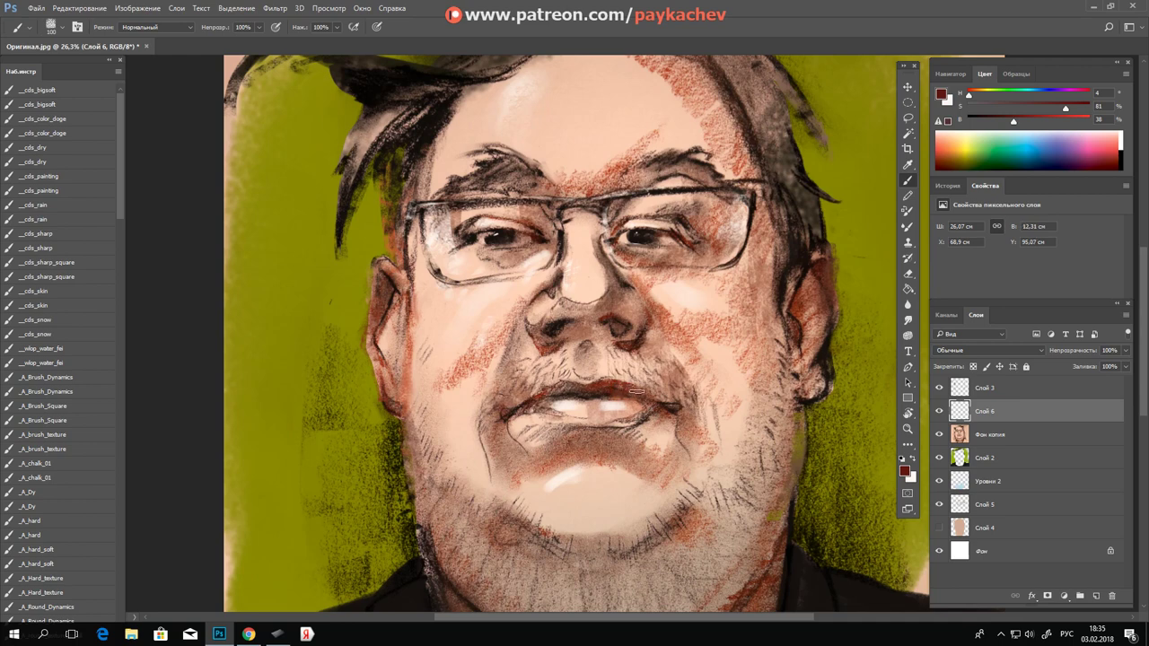
pyautogui.keyDown('alt'); pyautogui.click(608, 393); pyautogui.keyUp('alt')
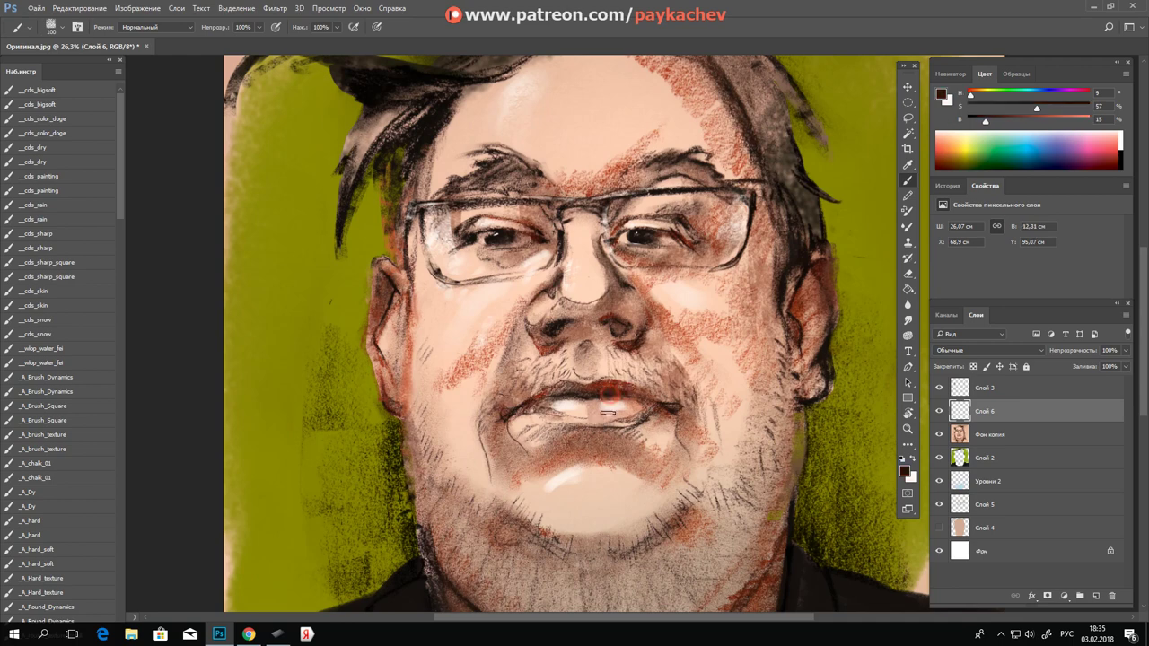
pyautogui.moveTo(674, 404); pyautogui.dragTo(641, 405)
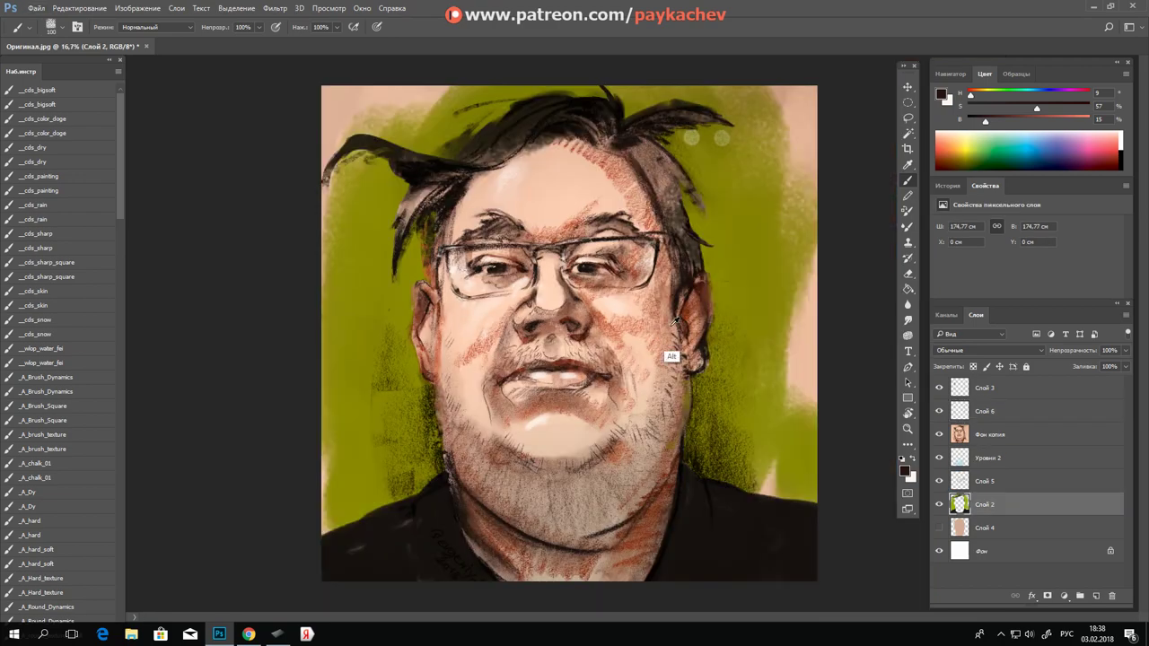
# Step: Paint a sampled reddish-brown mark on the left ear, zoom in, and switch to Слой 6
pyautogui.keyDown('alt'); pyautogui.click(685, 354); pyautogui.keyUp('alt')
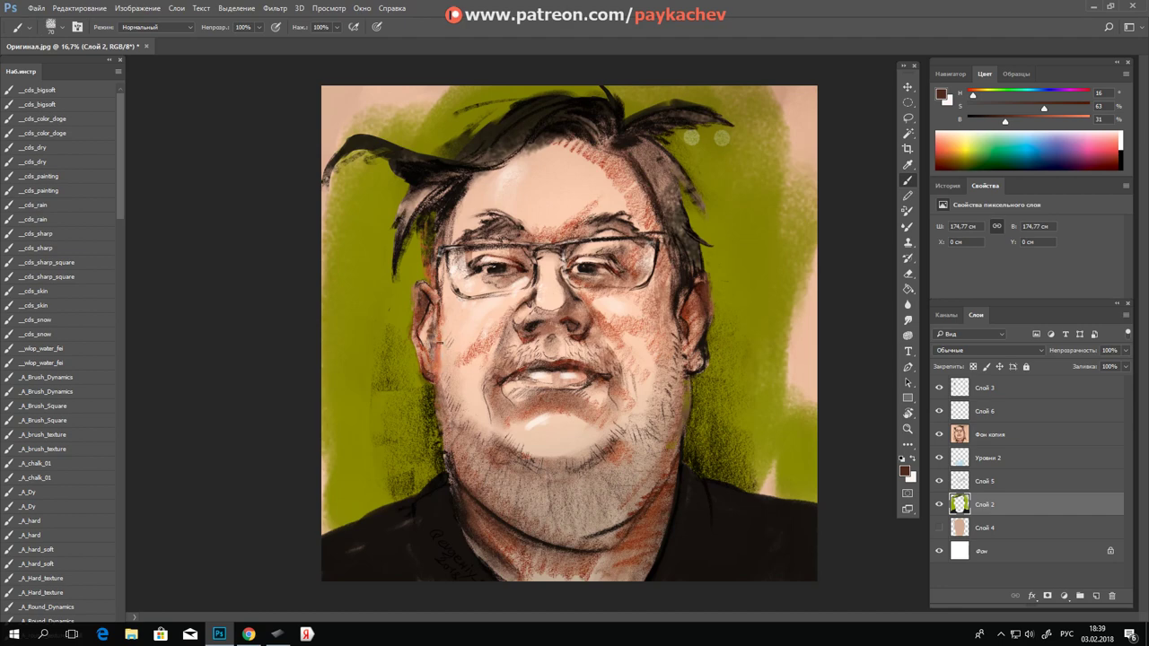
pyautogui.keyDown('alt'); pyautogui.click(686, 312); pyautogui.keyUp('alt')
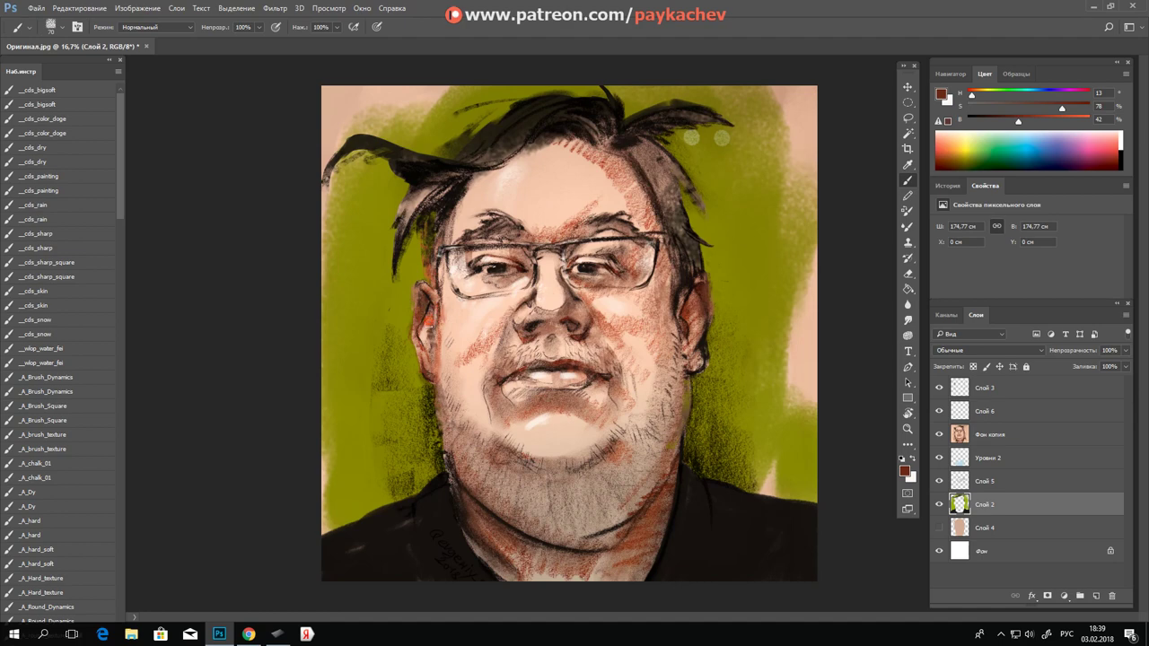
pyautogui.moveTo(429, 313); pyautogui.dragTo(427, 325)
pyautogui.keyDown('alt'); pyautogui.click(686, 342); pyautogui.keyUp('alt')
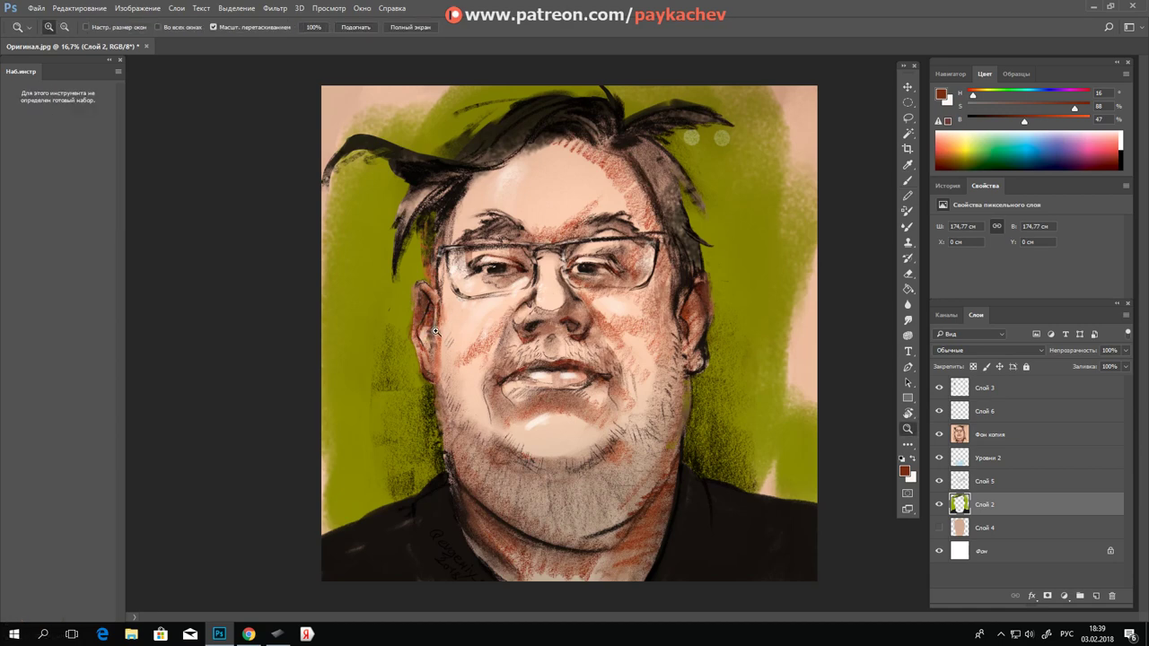
pyautogui.scroll(2, 446, 339)
pyautogui.scroll(1, 449, 342)
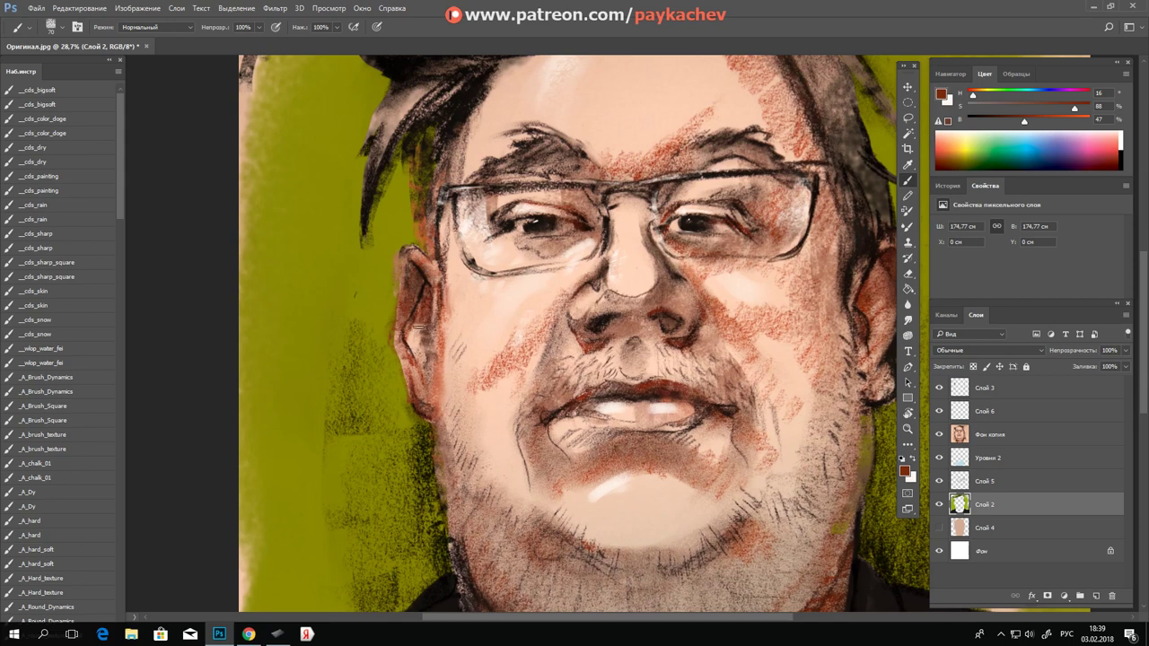
pyautogui.keyDown('alt'); pyautogui.click(411, 371); pyautogui.keyUp('alt')
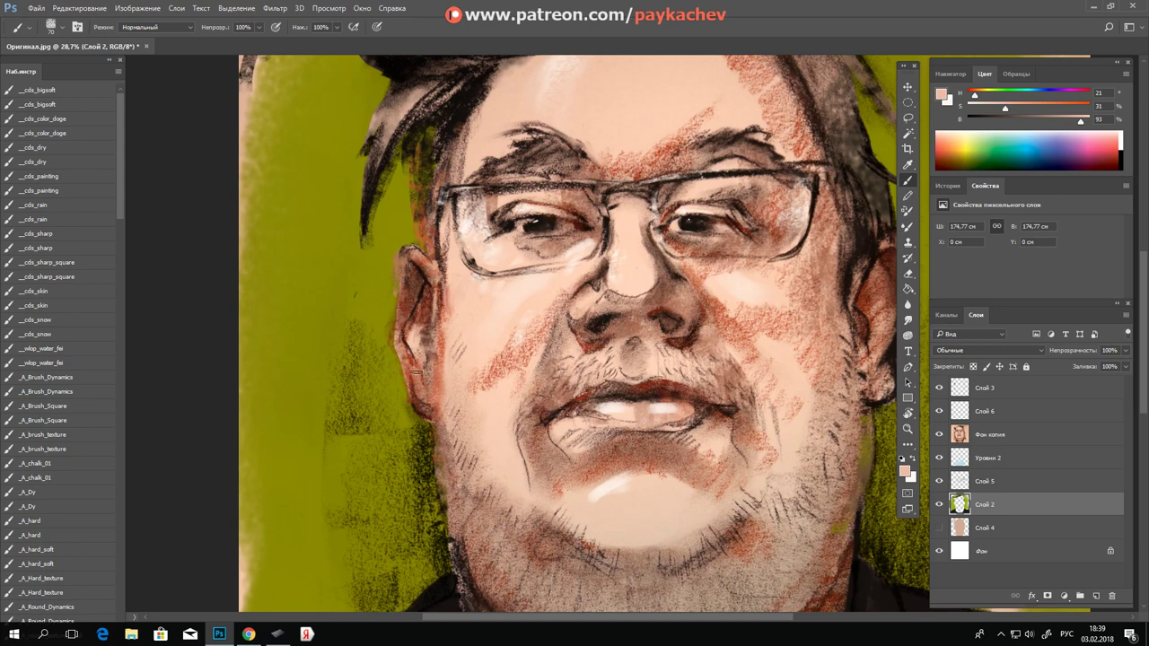
pyautogui.hotkey('ctrl', 'alt')
pyautogui.keyDown('ctrl'); pyautogui.keyDown('alt'); pyautogui.rightClick(527, 362); pyautogui.keyUp('alt'); pyautogui.keyUp('ctrl')
pyautogui.keyDown('alt'); pyautogui.click(418, 367); pyautogui.keyUp('alt')
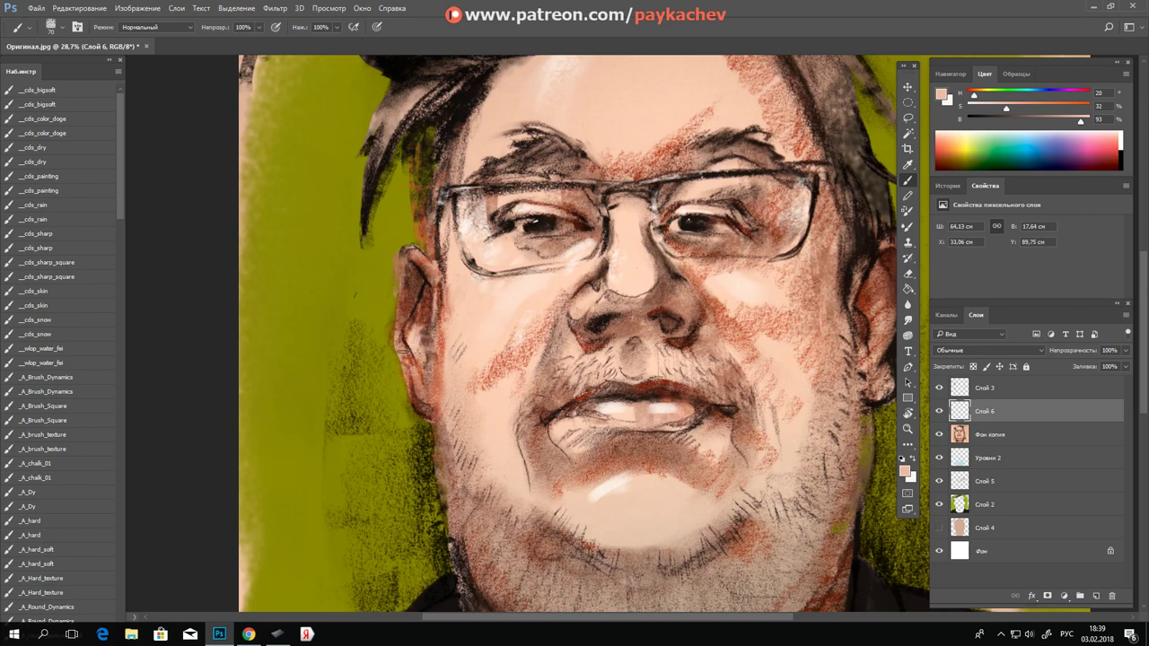
# Step: Define the ear's edge with dark reddish-brown strokes beside a light peach skin dab
pyautogui.click(408, 362)
pyautogui.hotkey('ctrl', 'z')
pyautogui.press('z')
pyautogui.moveTo(490, 368); pyautogui.dragTo(466, 375)
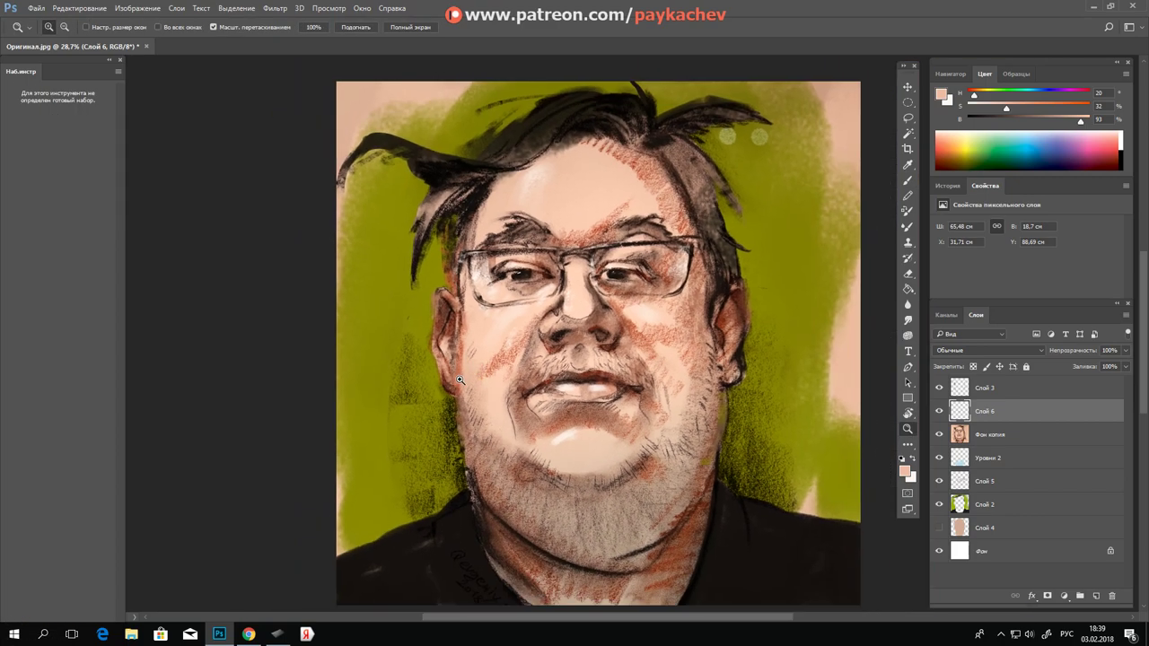
pyautogui.press('b')
pyautogui.keyDown('alt'); pyautogui.click(761, 346); pyautogui.keyUp('alt')
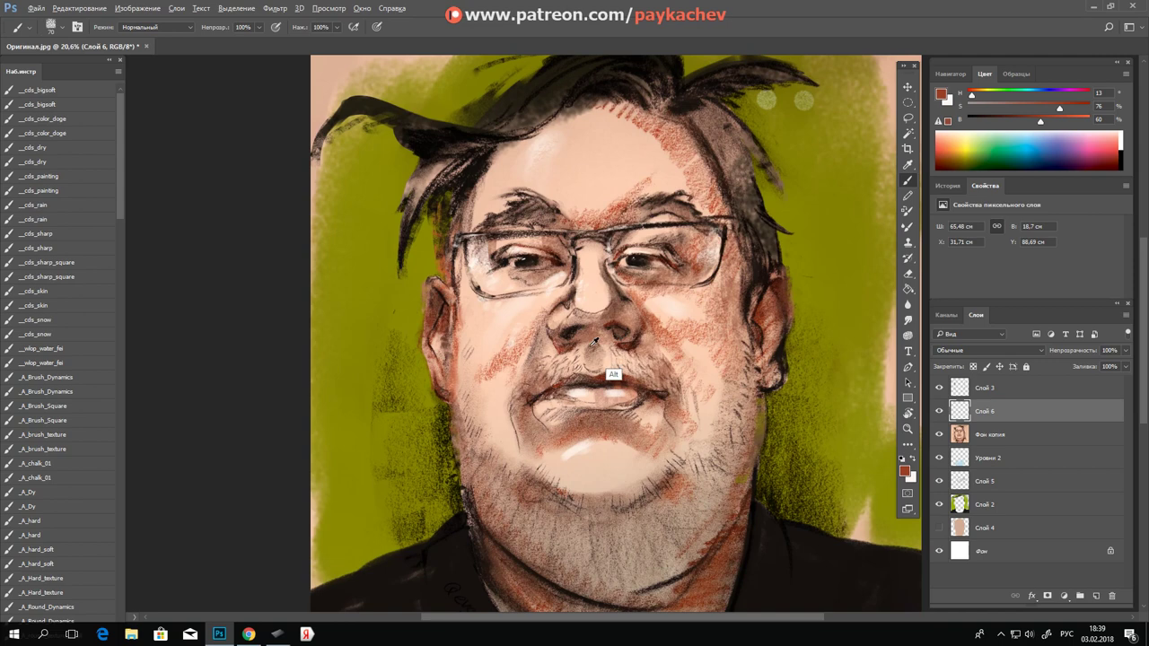
pyautogui.keyDown('alt'); pyautogui.click(439, 337); pyautogui.keyUp('alt')
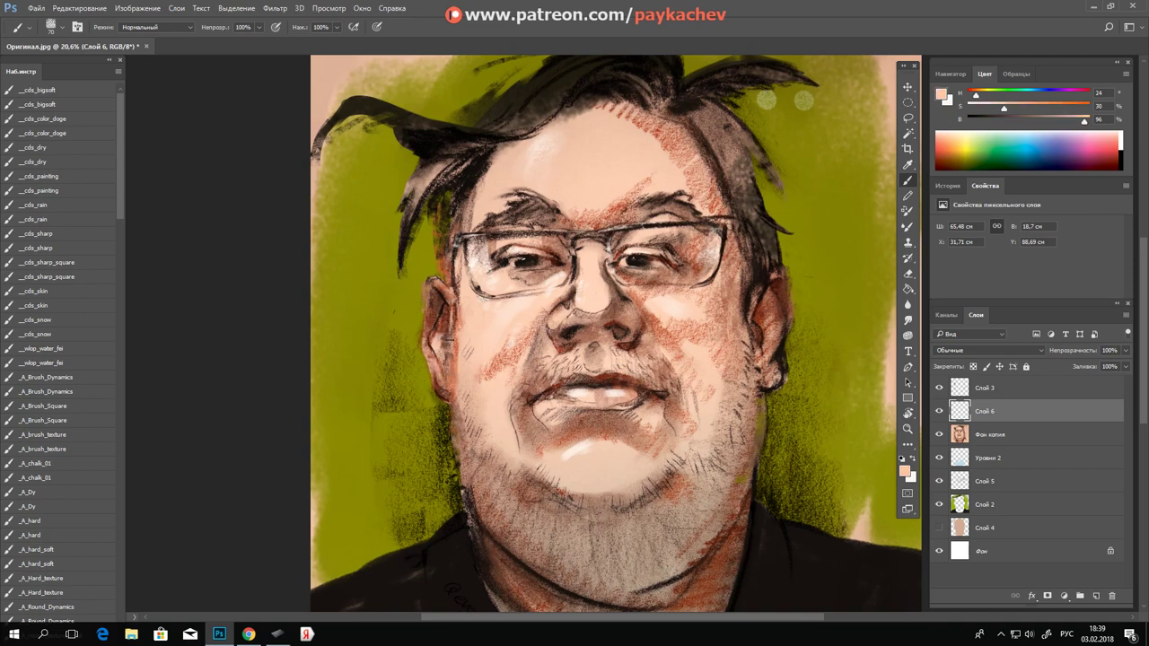
pyautogui.click(445, 337)
pyautogui.keyDown('alt'); pyautogui.click(451, 341); pyautogui.keyUp('alt')
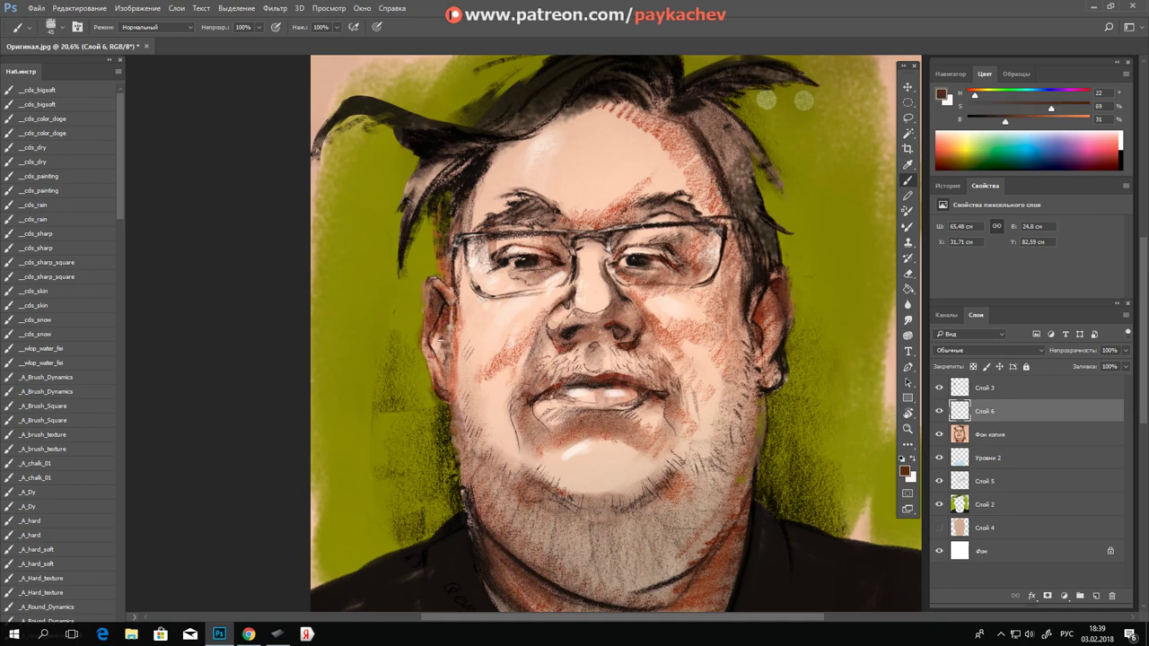
pyautogui.click(443, 354)
pyautogui.moveTo(445, 357); pyautogui.dragTo(437, 342)
pyautogui.keyDown('alt'); pyautogui.click(433, 289); pyautogui.keyUp('alt')
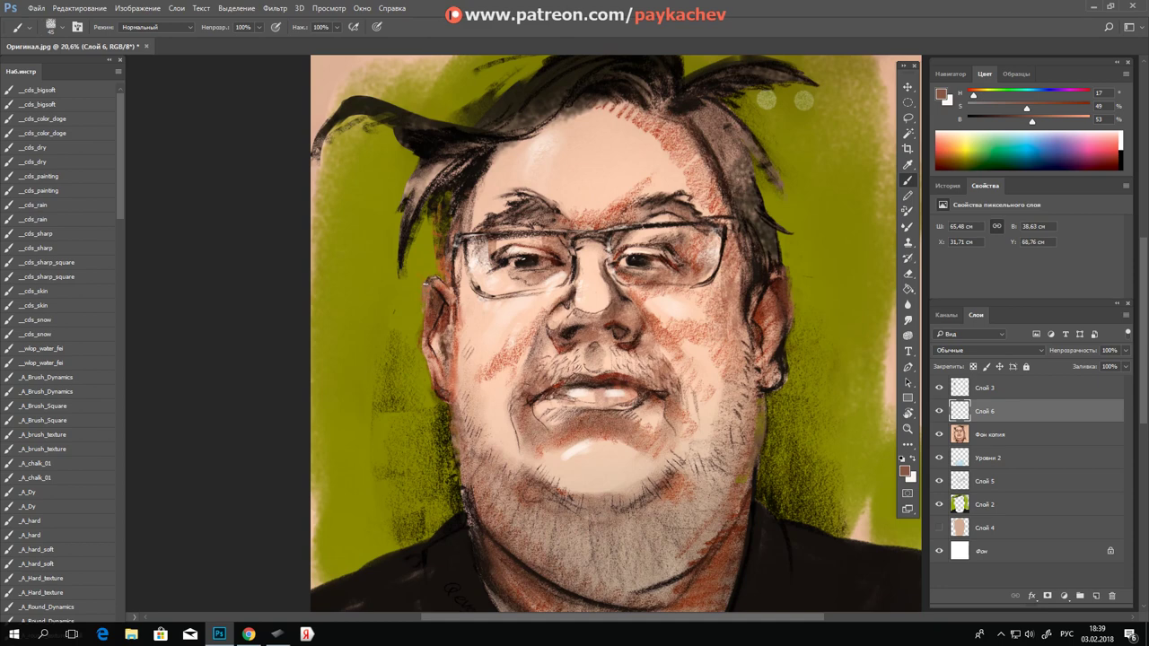
pyautogui.keyDown('alt'); pyautogui.click(445, 299); pyautogui.keyUp('alt')
pyautogui.keyDown('alt'); pyautogui.click(432, 287); pyautogui.keyUp('alt')
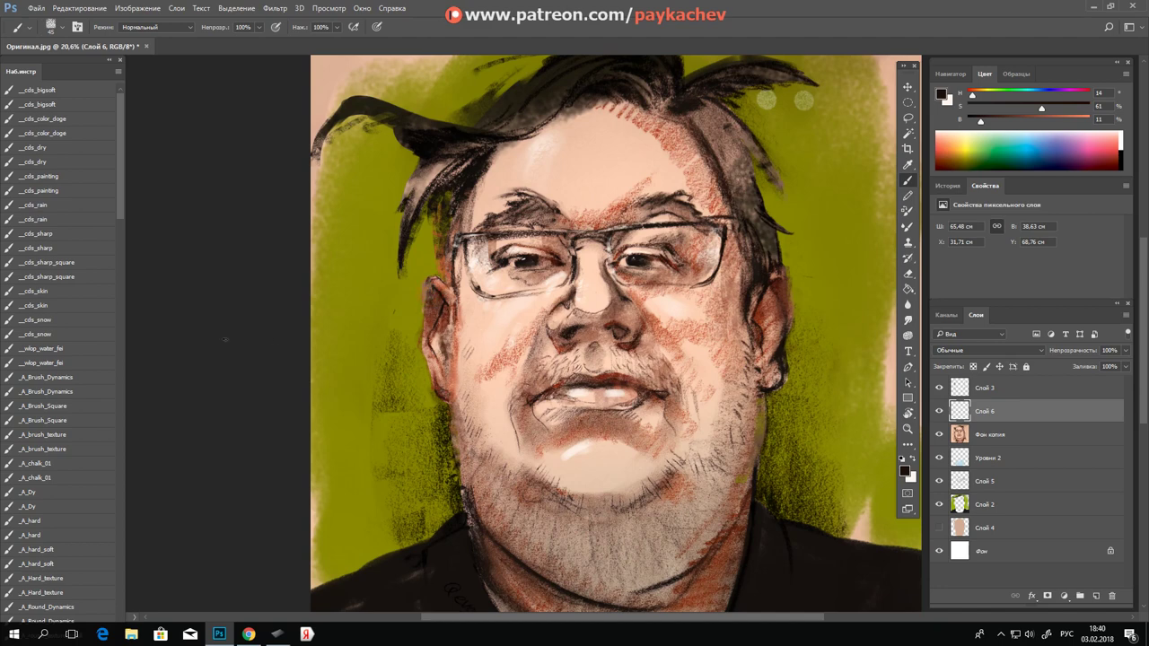
# Step: With an enlarged cds_snow brush, add a dark reddish chalk stroke on the forehead's right side
pyautogui.click(43, 335)
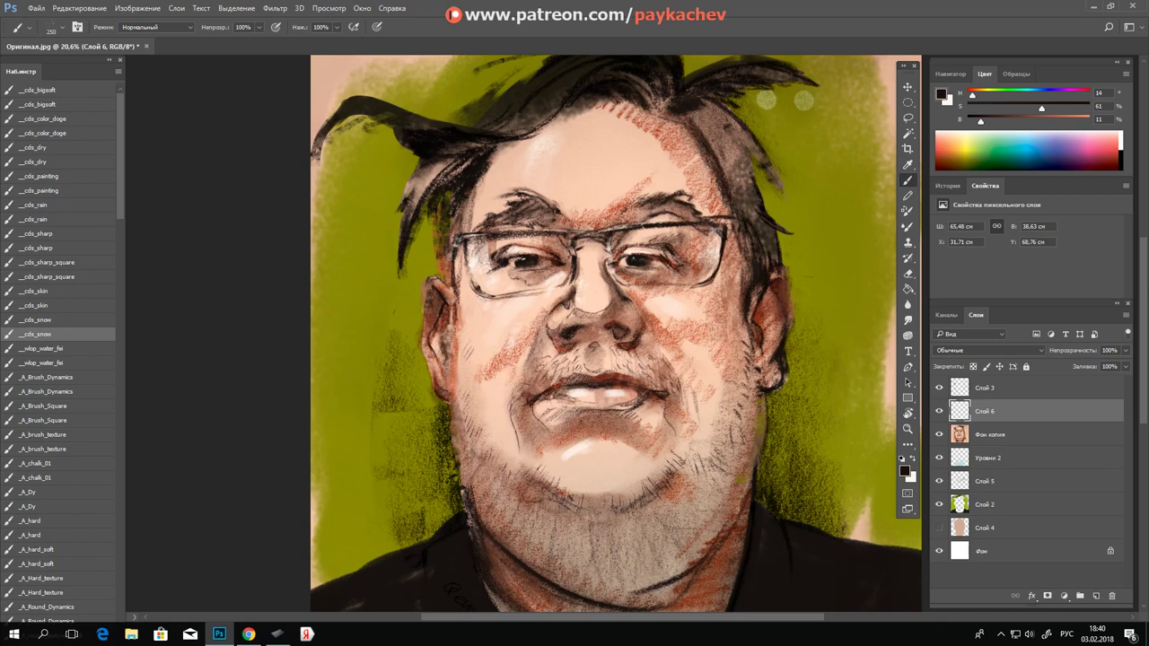
pyautogui.keyDown('alt'); pyautogui.click(645, 215); pyautogui.keyUp('alt')
pyautogui.press(']')
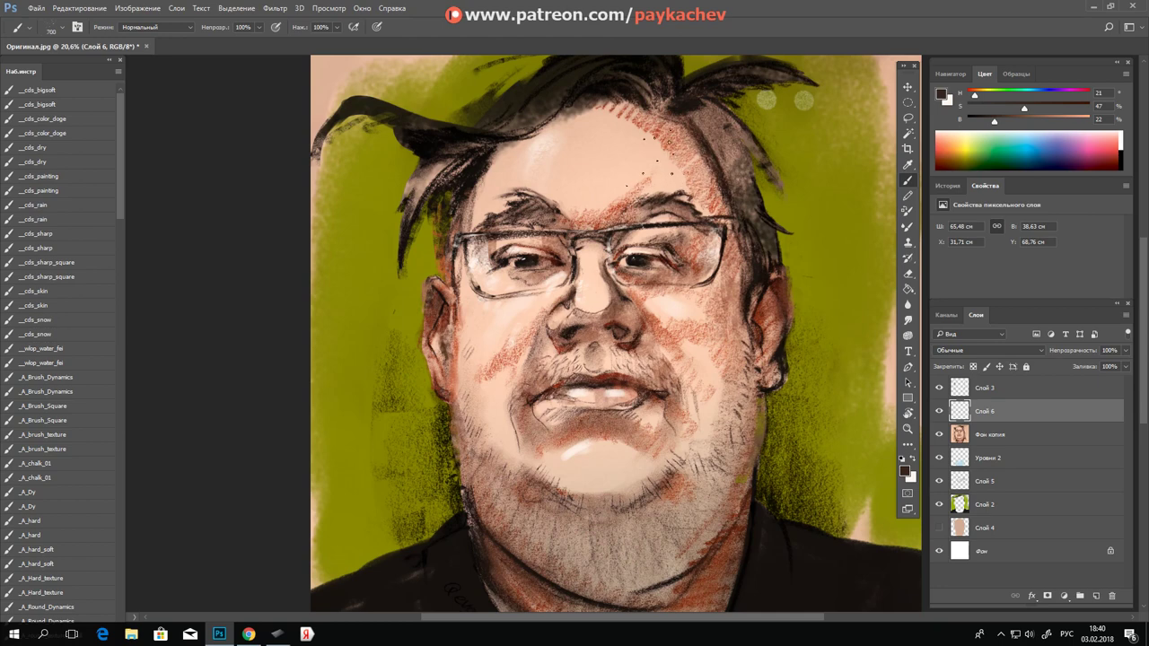
pyautogui.moveTo(695, 165); pyautogui.dragTo(709, 179)
pyautogui.scroll(-3, 819, 338)
pyautogui.scroll(1, 819, 338)
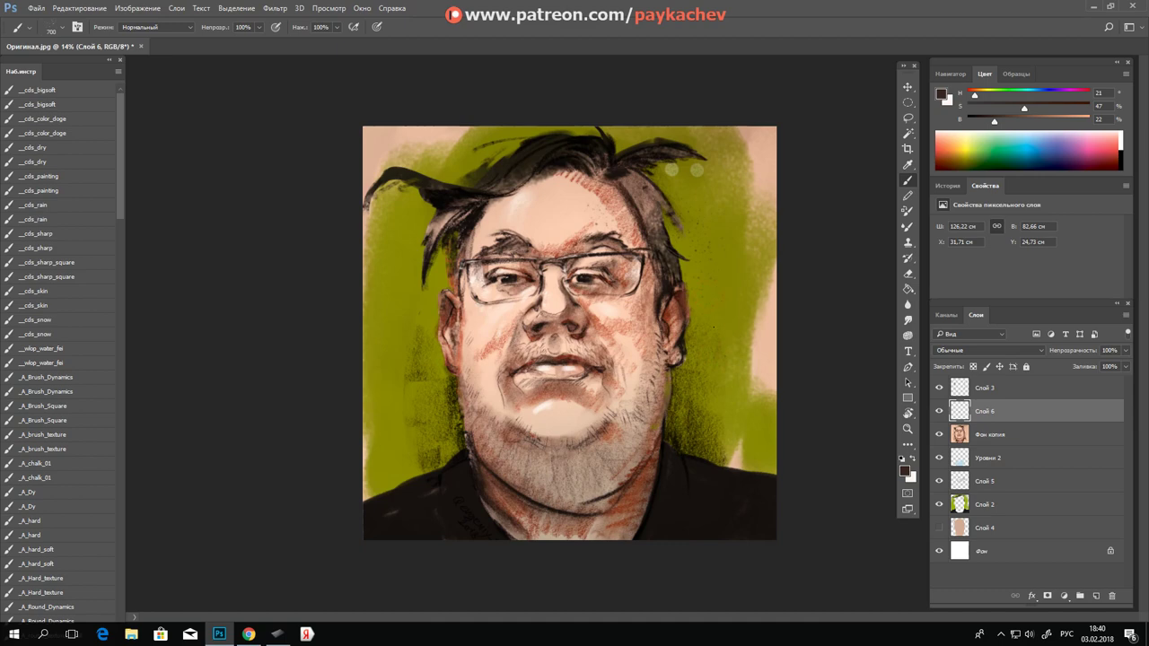
pyautogui.scroll(1, 688, 284)
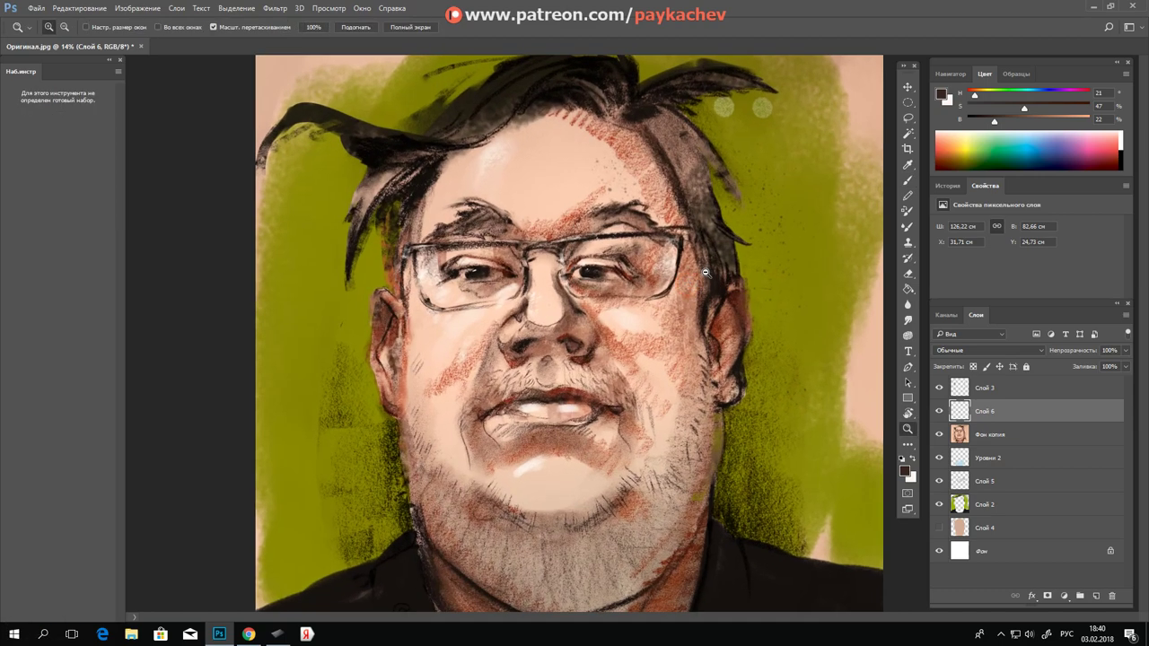
pyautogui.scroll(1, 687, 284)
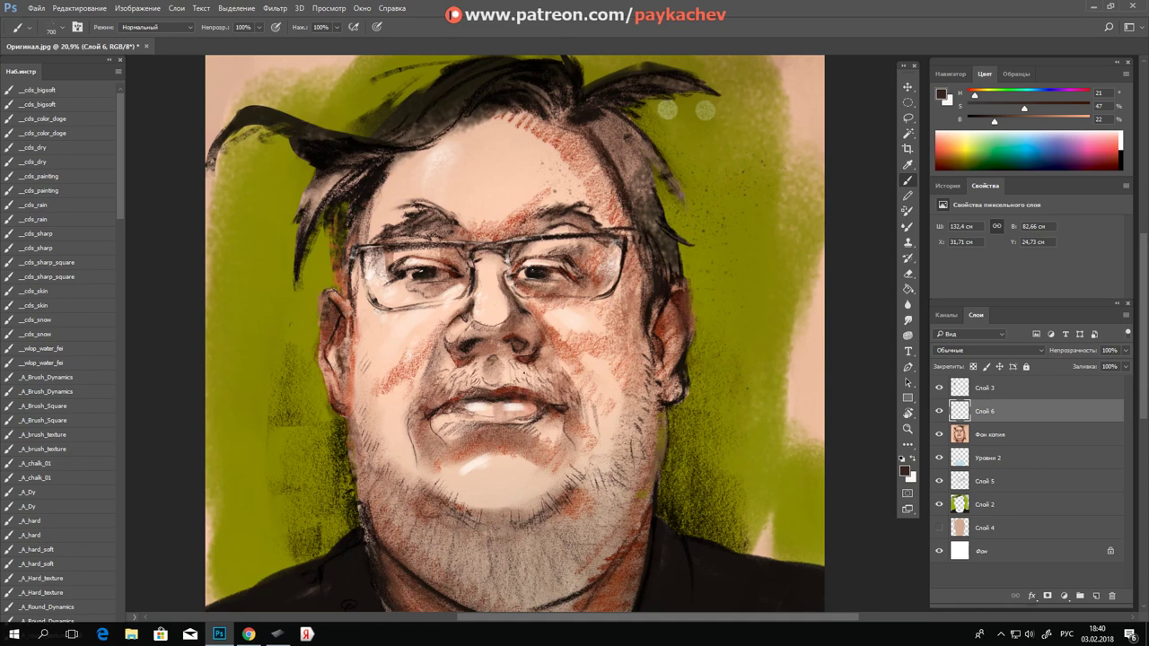
# Step: Load the _A_chalk_01 brush and push light forehead skin tone up into the hairline
pyautogui.click(46, 392)
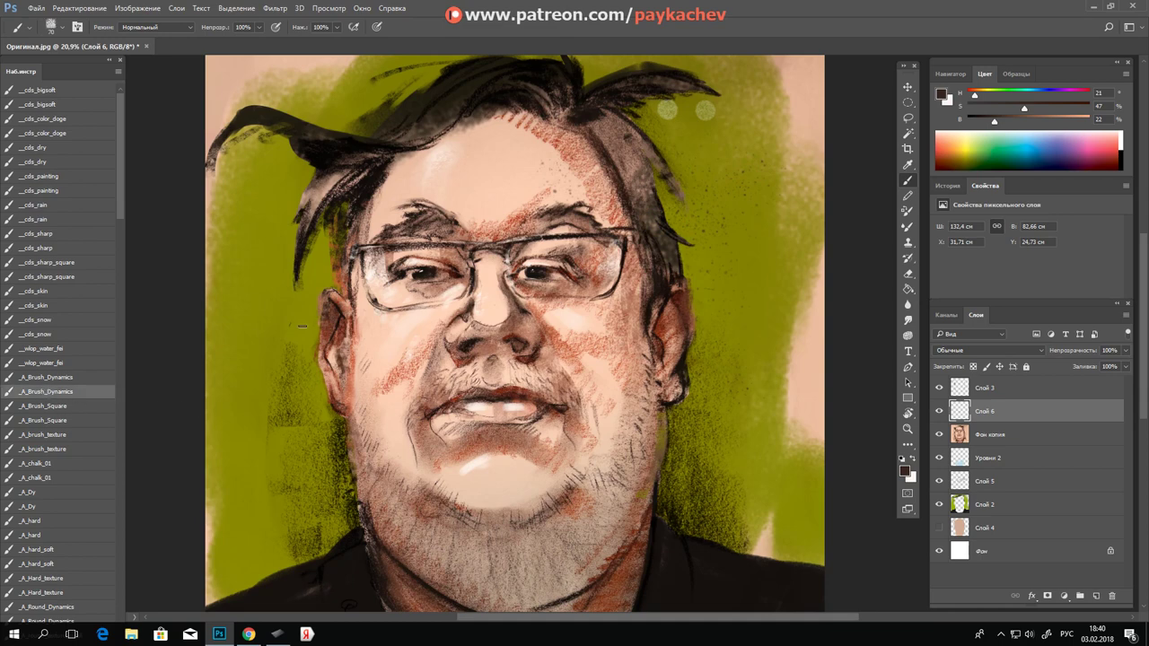
pyautogui.click(47, 465)
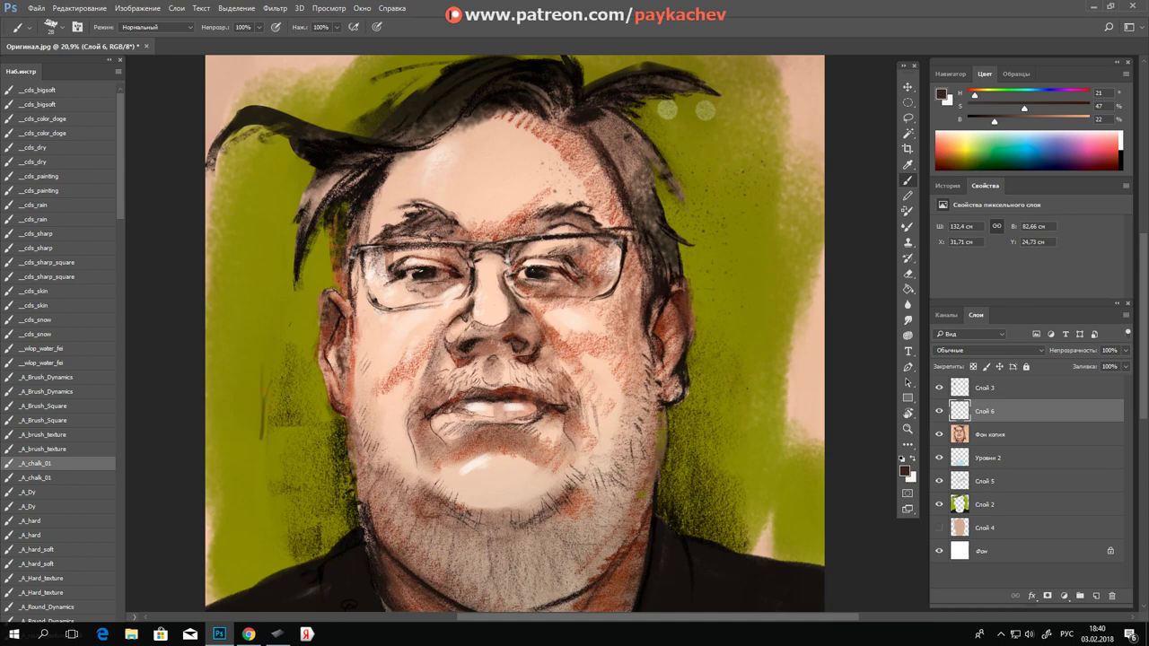
pyautogui.hotkey('ctrl', 'alt')
pyautogui.keyDown('alt'); pyautogui.click(368, 223); pyautogui.keyUp('alt')
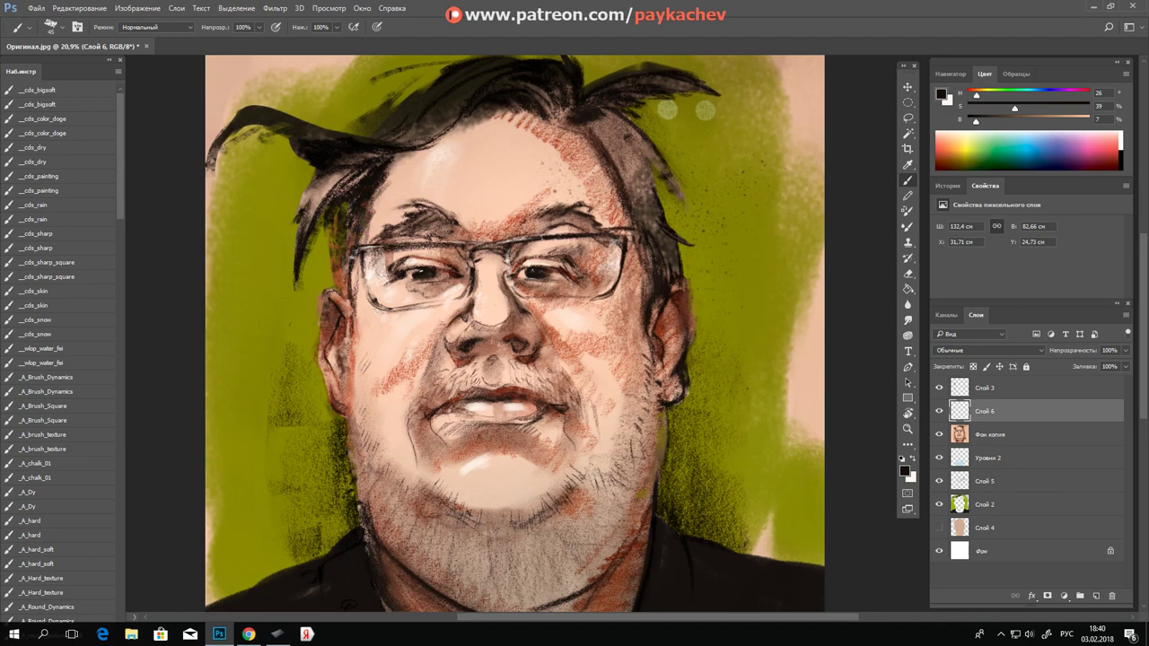
pyautogui.keyDown('alt'); pyautogui.click(490, 133); pyautogui.keyUp('alt')
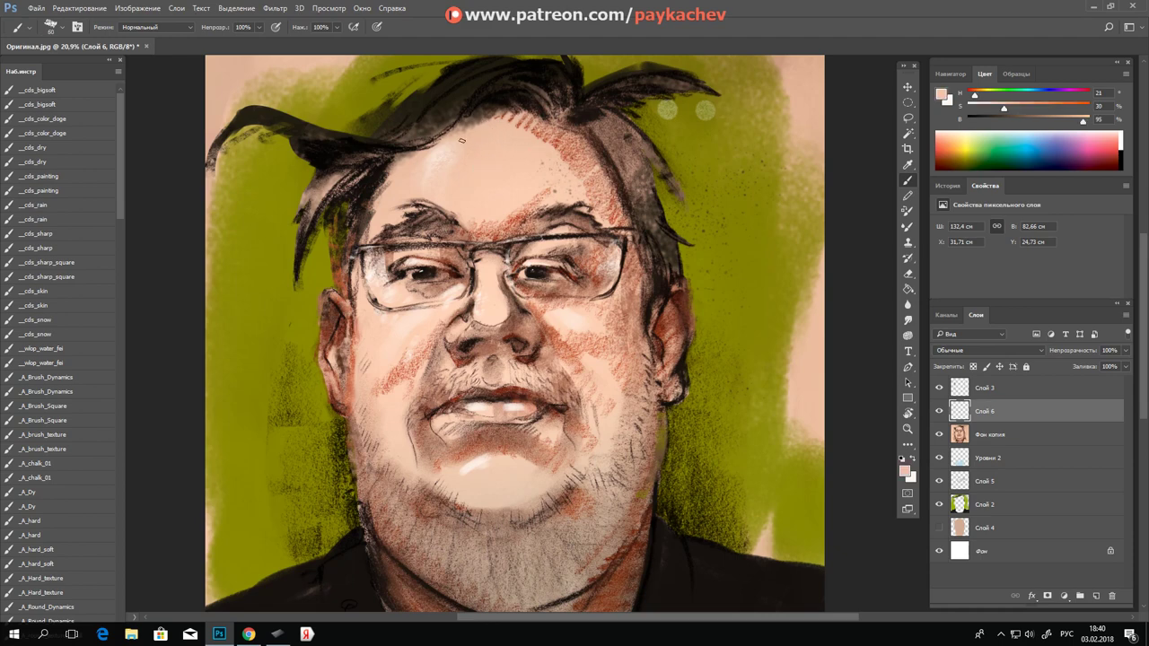
pyautogui.moveTo(463, 133); pyautogui.dragTo(505, 108)
pyautogui.moveTo(490, 126); pyautogui.dragTo(507, 109)
# Step: Paint near-black hair strokes along the left and top hairline, plus a stroke along the jaw
pyautogui.keyDown('alt'); pyautogui.click(524, 87); pyautogui.keyUp('alt')
pyautogui.press(']')
pyautogui.press(']')
pyautogui.press(']')
pyautogui.moveTo(464, 117); pyautogui.dragTo(399, 163)
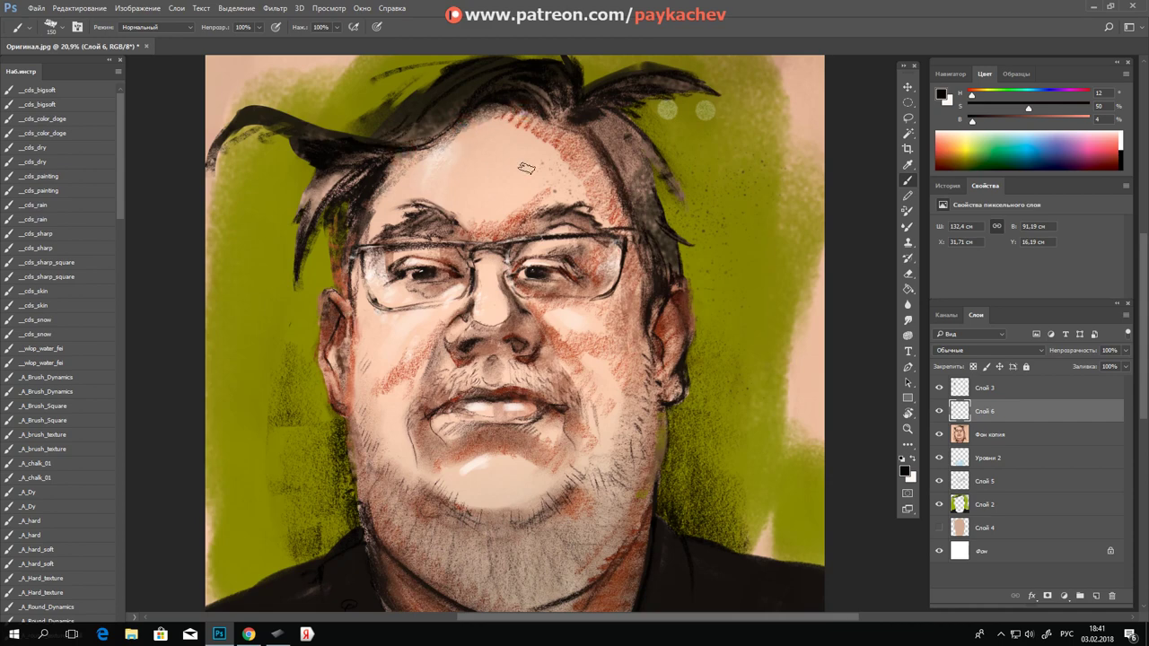
pyautogui.moveTo(539, 135)
pyautogui.mouseDown()
pyautogui.moveTo(558, 118)
pyautogui.moveTo(597, 170)
pyautogui.mouseUp()
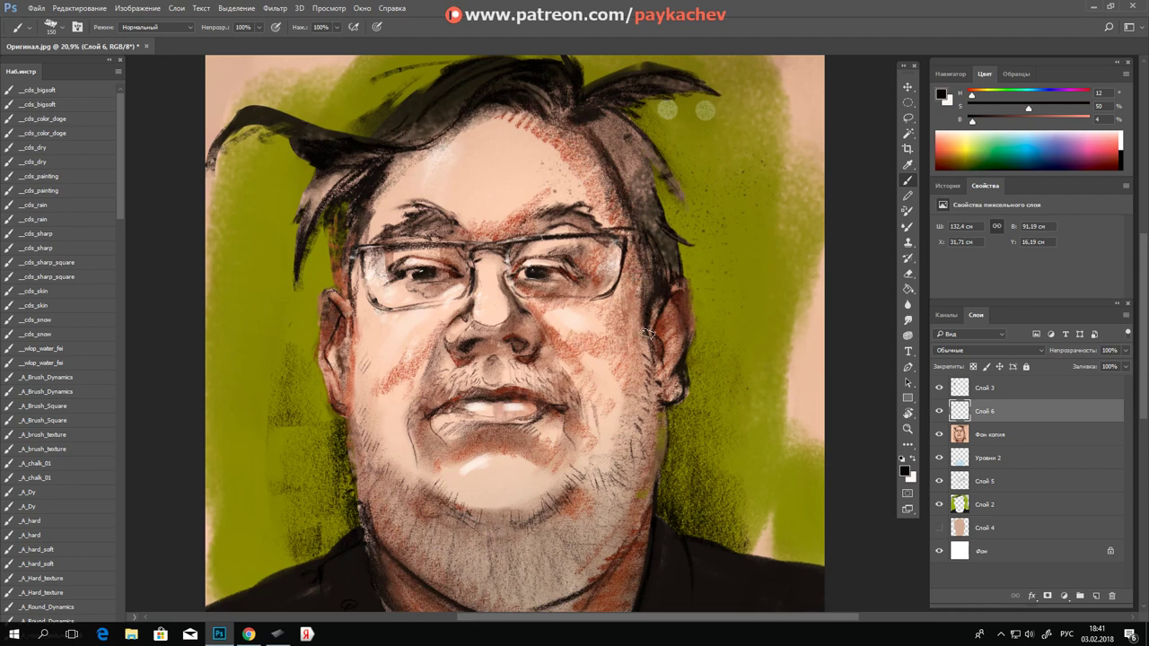
pyautogui.moveTo(659, 407); pyautogui.dragTo(642, 459)
# Step: Shift the view up toward the neck and paint a stroke along the jaw
pyautogui.press('z')
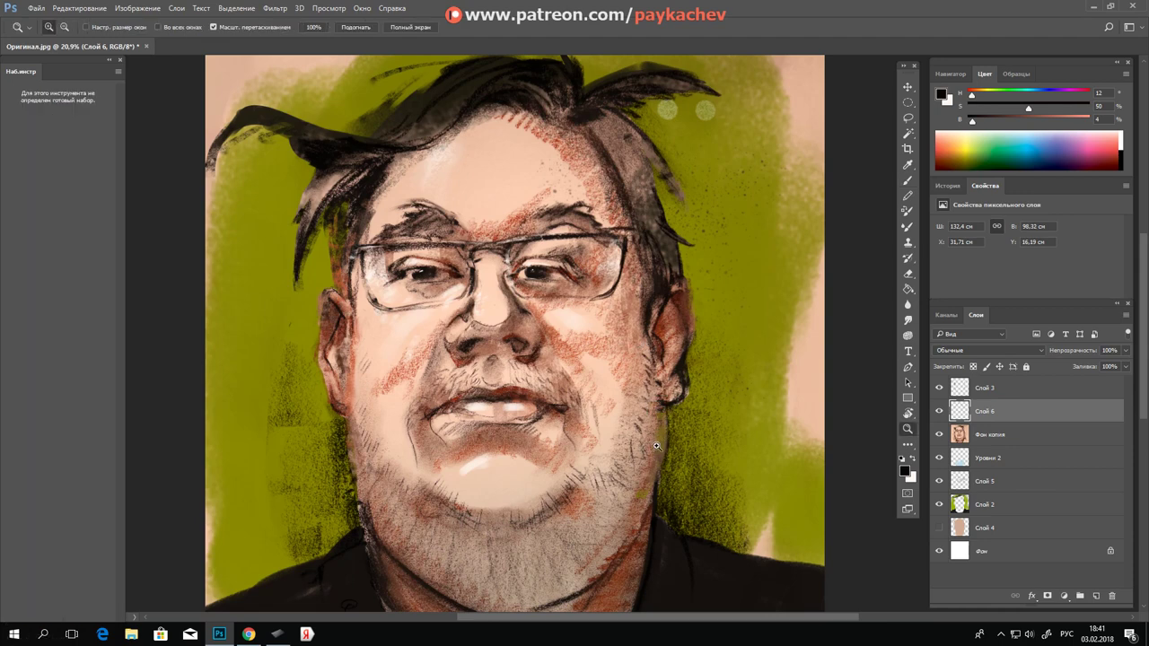
pyautogui.moveTo(655, 467); pyautogui.dragTo(662, 436)
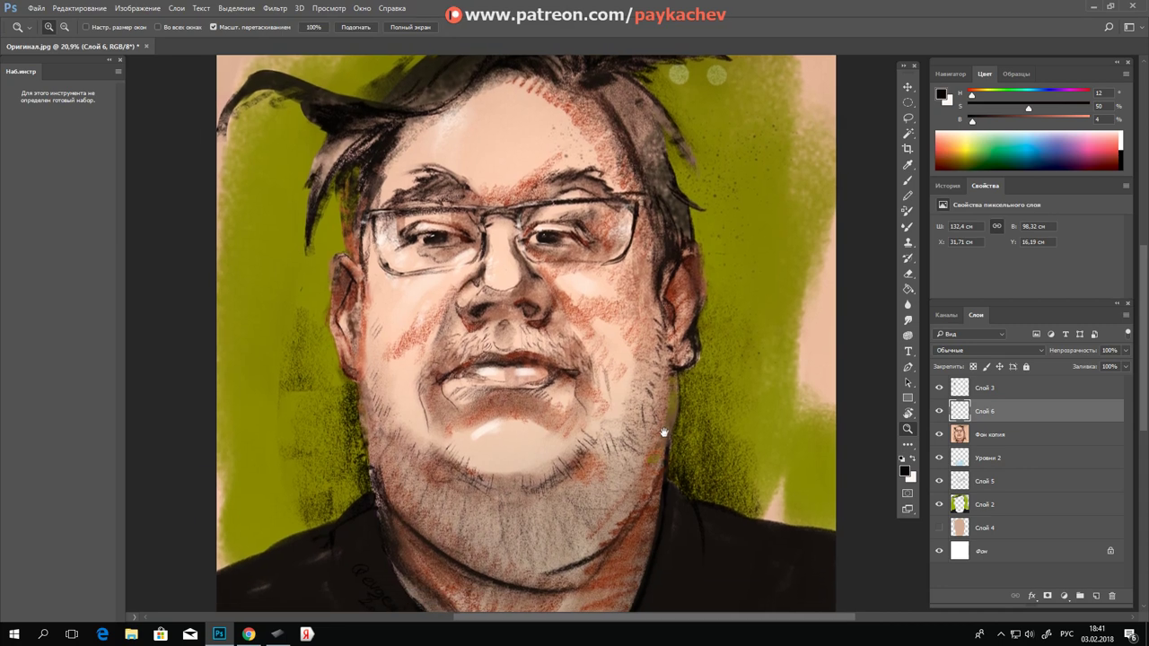
pyautogui.press('b')
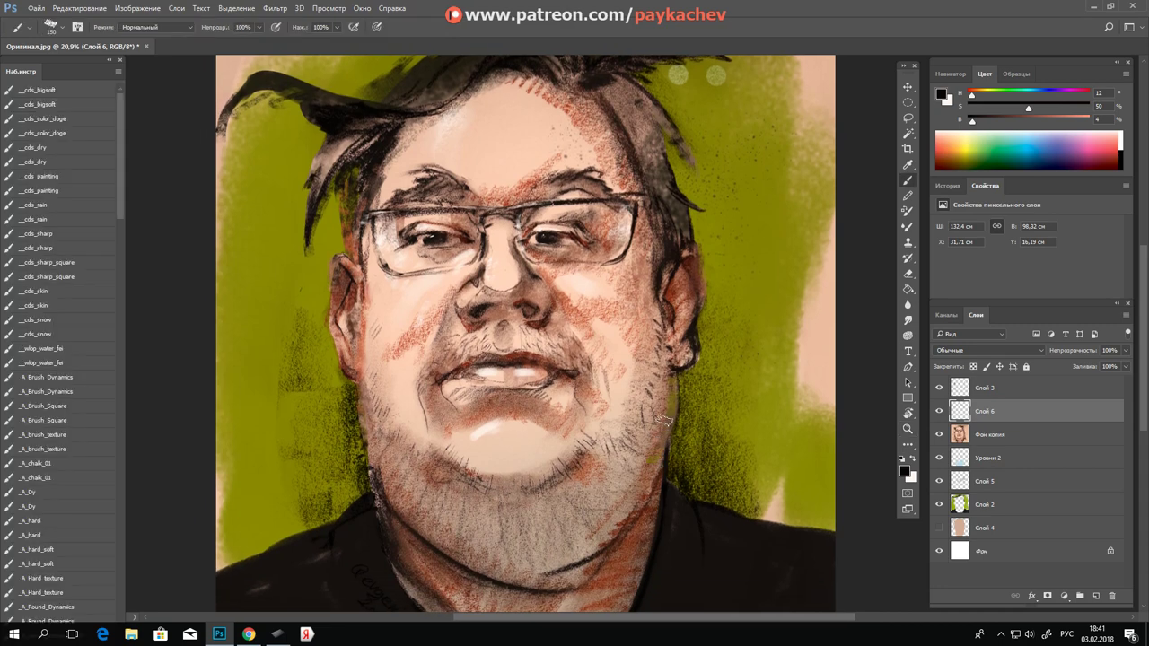
pyautogui.moveTo(635, 503); pyautogui.dragTo(601, 557)
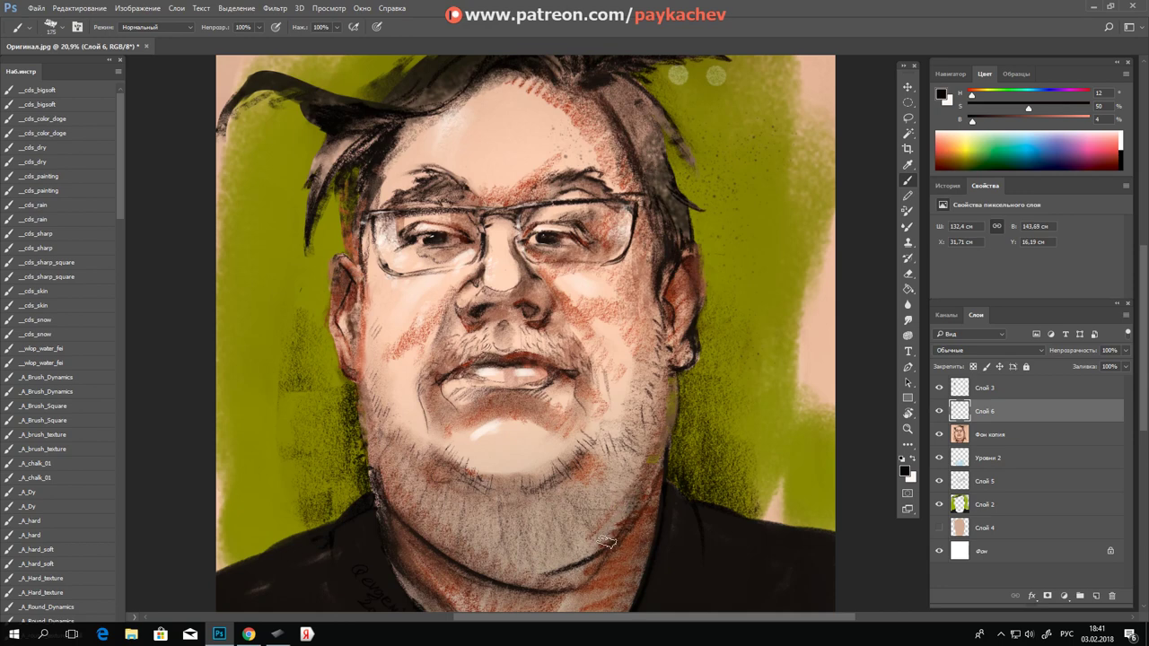
# Step: With a larger brush, paint a dark line under the beard marking the neck
pyautogui.press(']')
pyautogui.press(']')
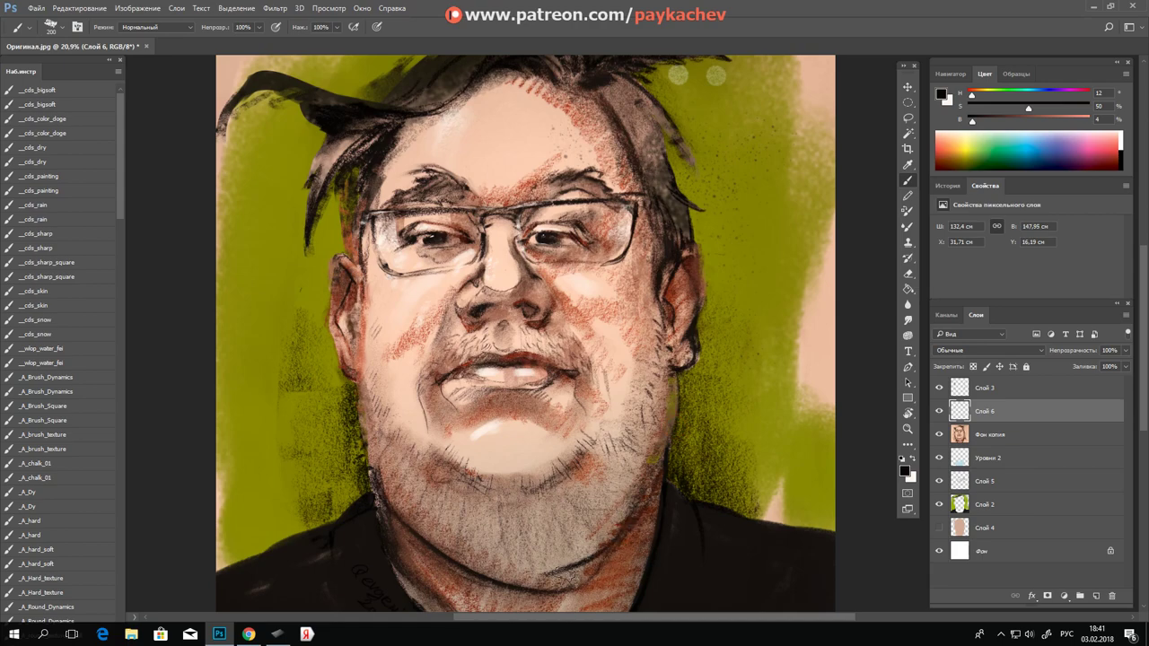
pyautogui.press('z')
pyautogui.moveTo(593, 536)
pyautogui.mouseDown()
pyautogui.moveTo(530, 550)
pyautogui.moveTo(517, 484)
pyautogui.mouseUp()
pyautogui.press('b')
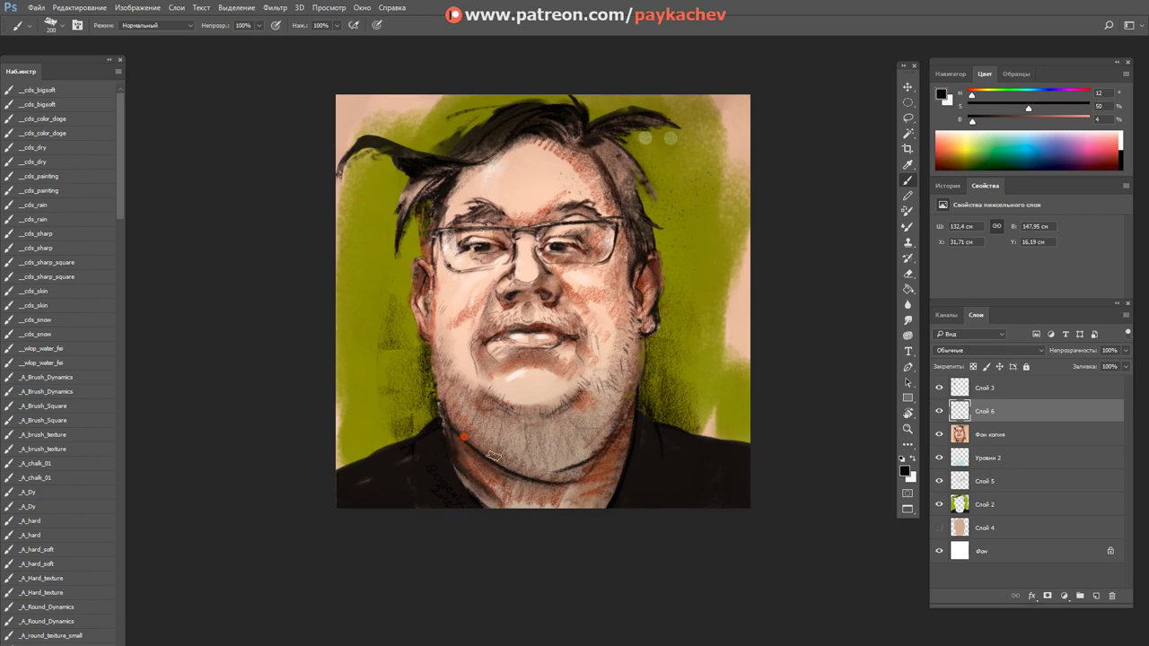
pyautogui.moveTo(519, 476); pyautogui.dragTo(570, 467)
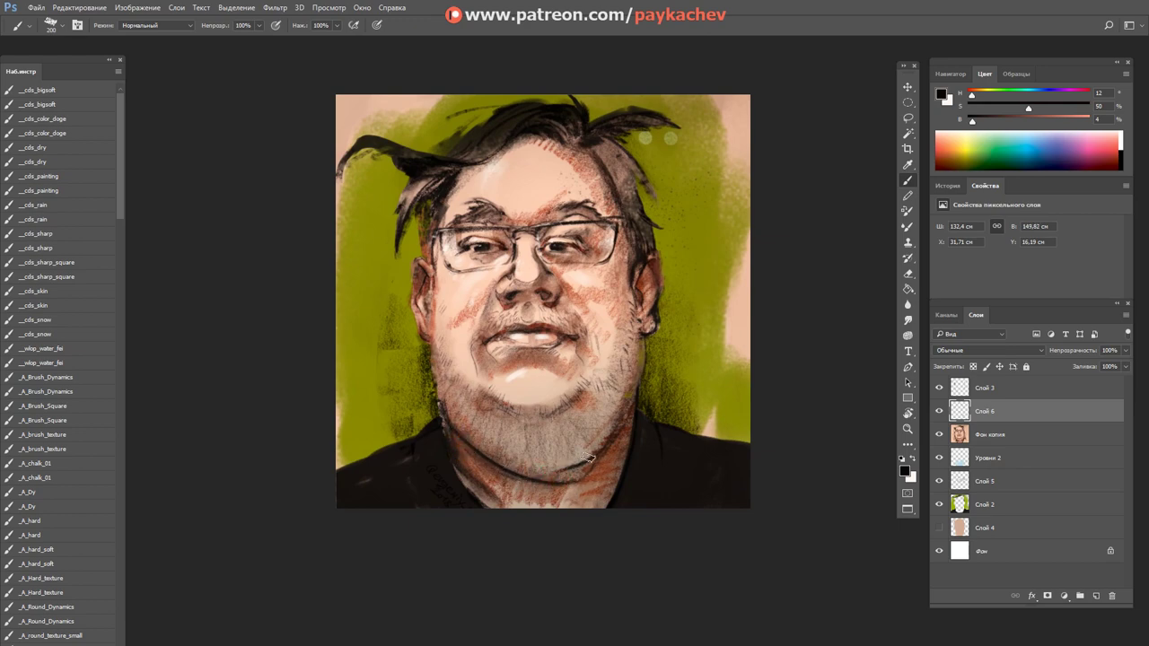
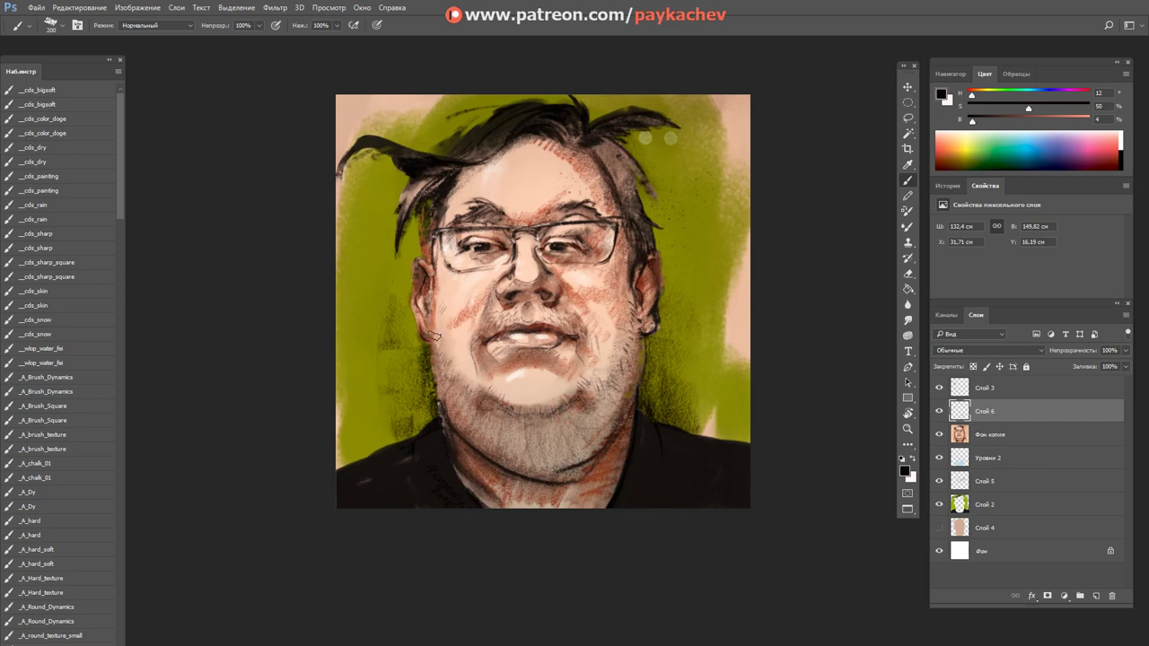
# Step: Add dark hatch strokes down the right jaw
pyautogui.moveTo(634, 318)
pyautogui.mouseDown()
pyautogui.moveTo(628, 361)
pyautogui.moveTo(600, 412)
pyautogui.mouseUp()
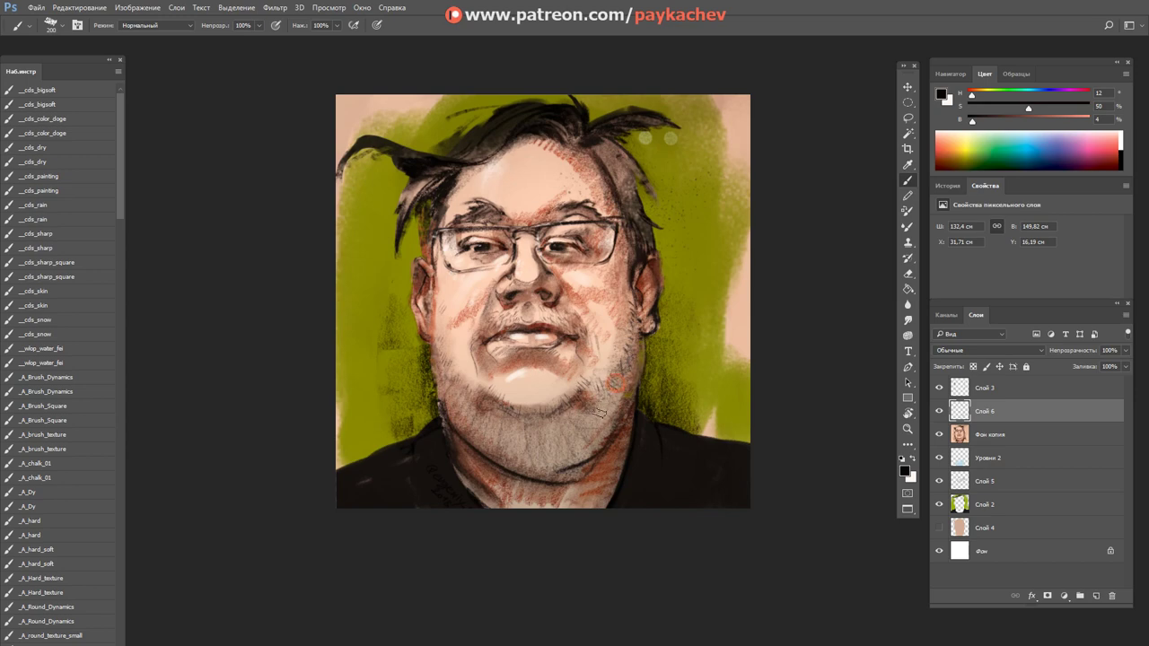
pyautogui.moveTo(623, 373); pyautogui.dragTo(591, 433)
pyautogui.scroll(3, 593, 430)
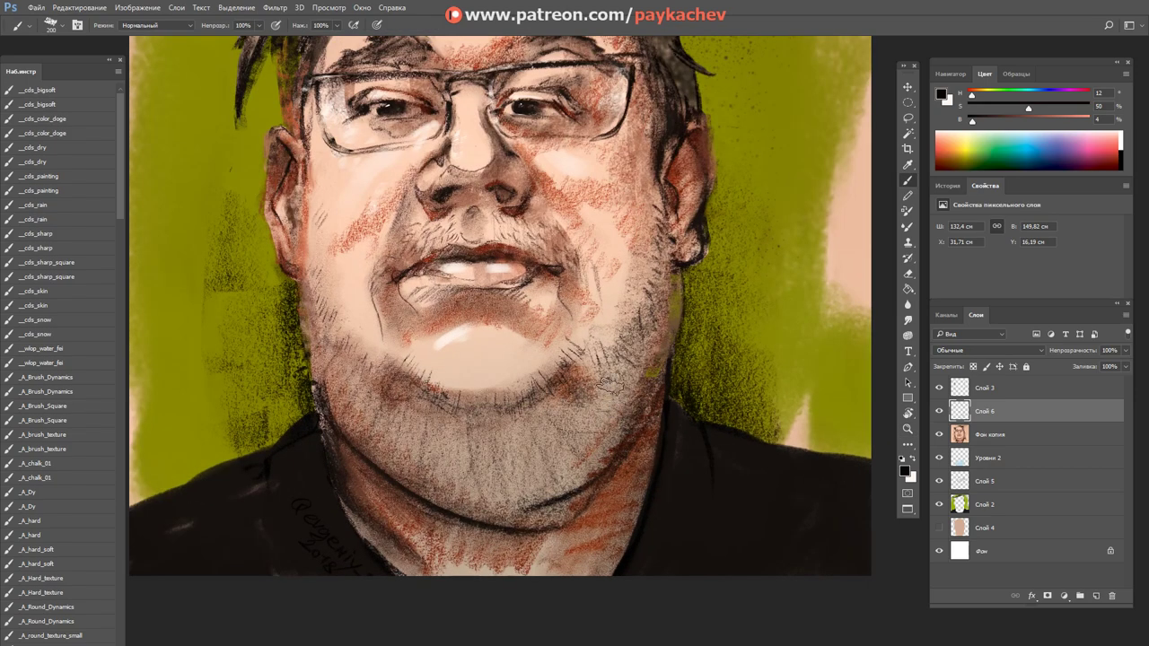
pyautogui.moveTo(600, 393); pyautogui.dragTo(578, 449)
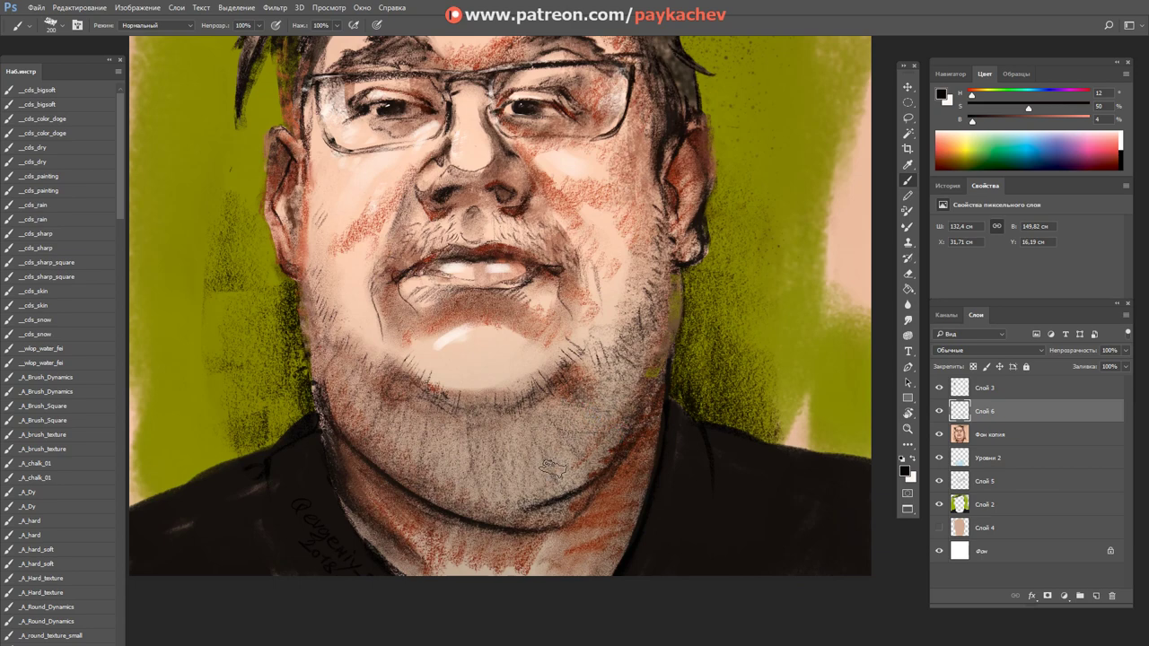
# Step: Zoom out to the whole portrait and bring the brush down to size 175
pyautogui.press('z')
pyautogui.keyDown('alt'); pyautogui.click(584, 432); pyautogui.keyUp('alt')
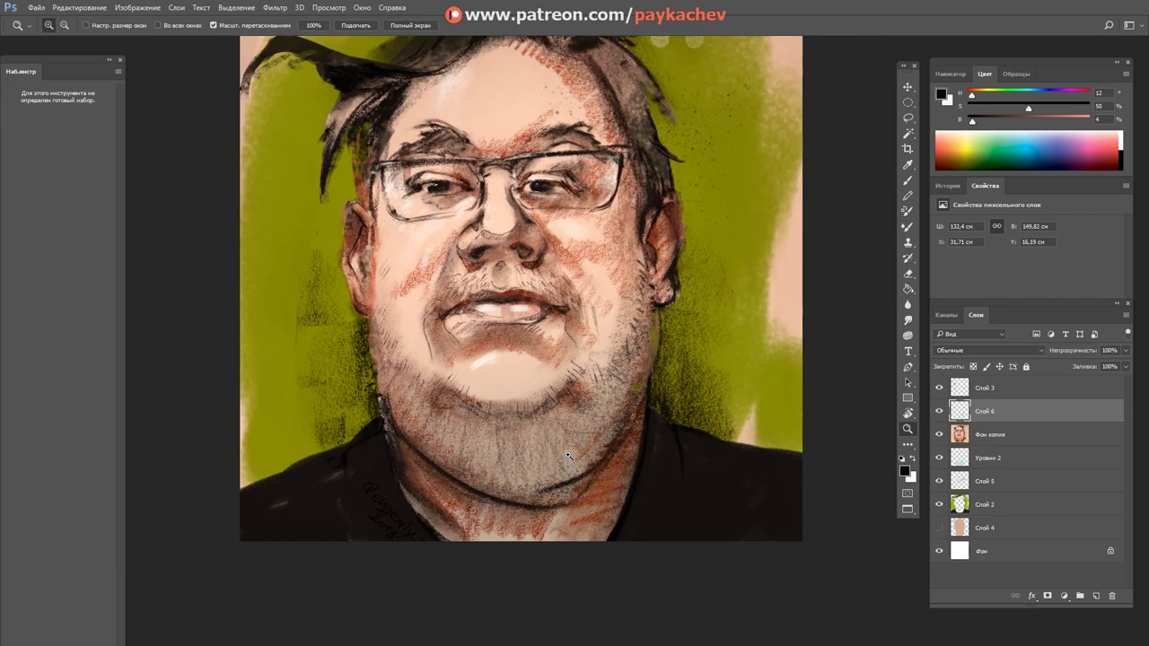
pyautogui.press('b')
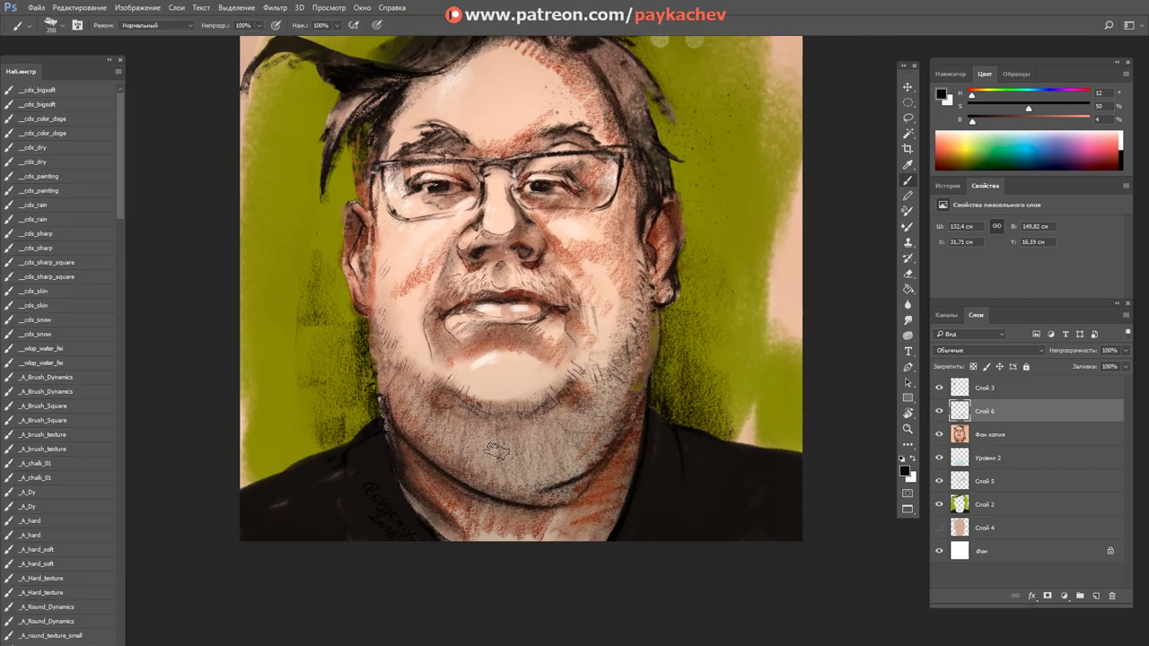
pyautogui.press(']')
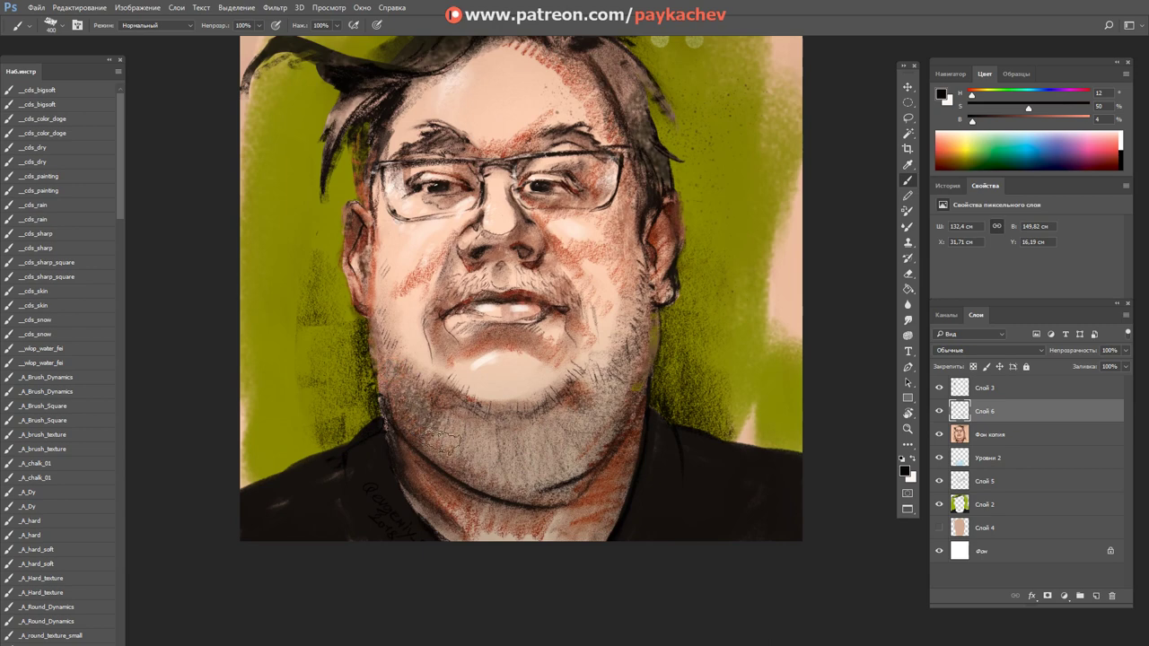
pyautogui.moveTo(528, 469); pyautogui.dragTo(380, 365)
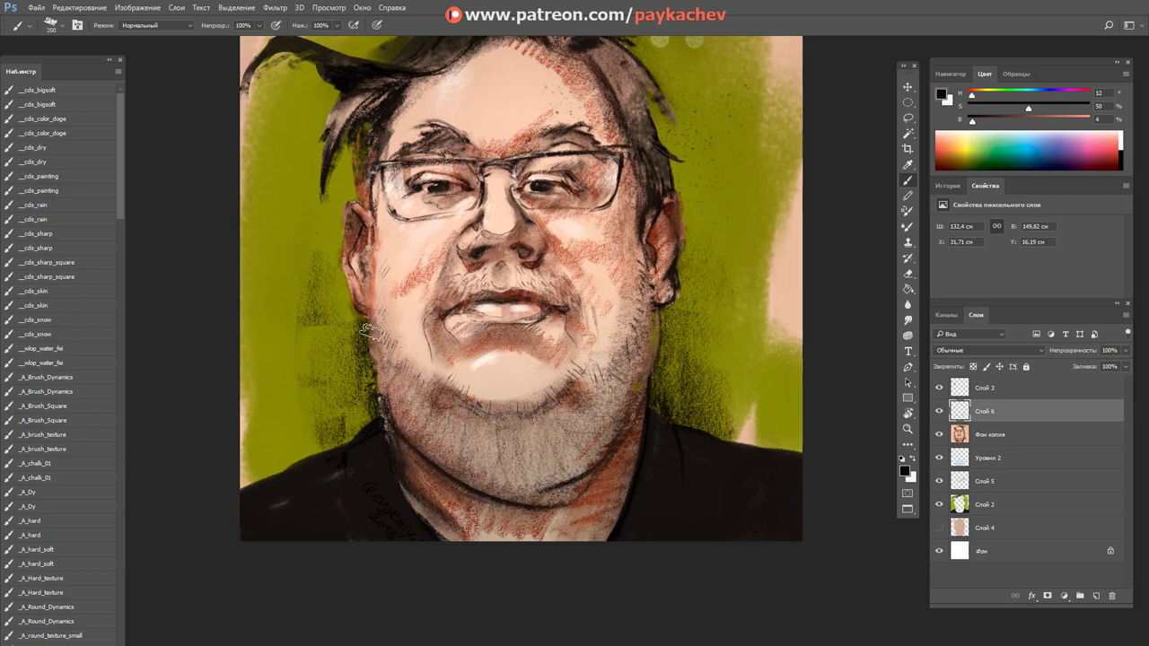
pyautogui.press('[')
pyautogui.press('[')
# Step: Paint orange-red strokes on the cheek below the ear and dark-orange strokes along the neck and collar
pyautogui.moveTo(369, 298); pyautogui.dragTo(372, 289)
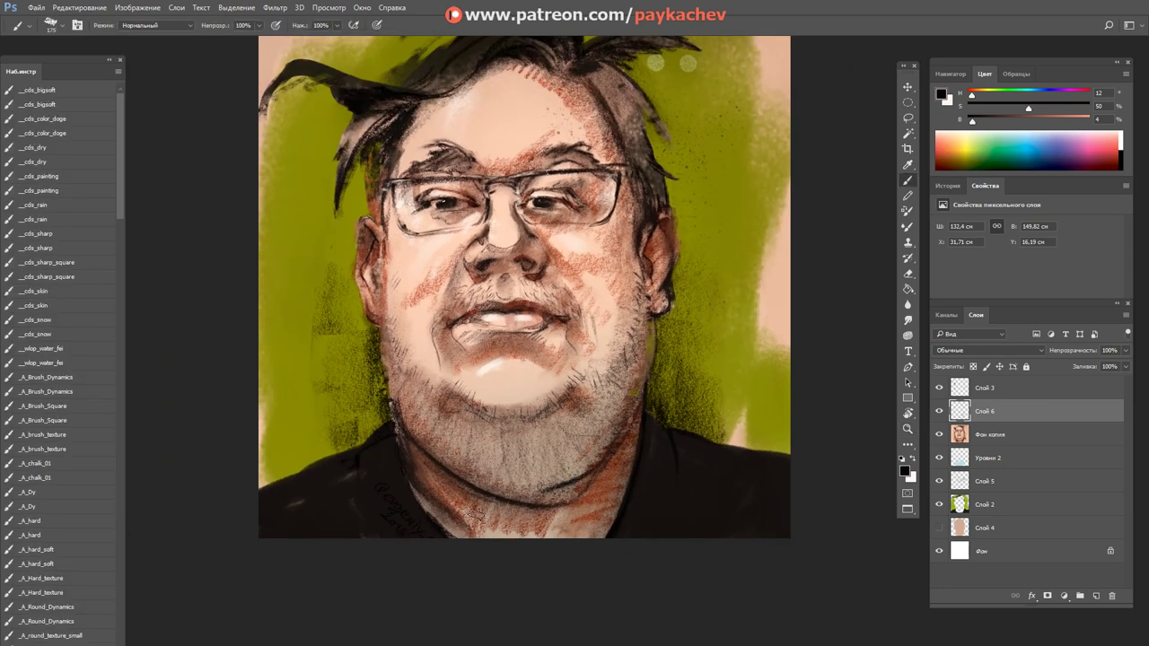
pyautogui.moveTo(475, 513)
pyautogui.mouseDown()
pyautogui.moveTo(597, 538)
pyautogui.moveTo(554, 502)
pyautogui.mouseUp()
pyautogui.press(']')
pyautogui.press(']')
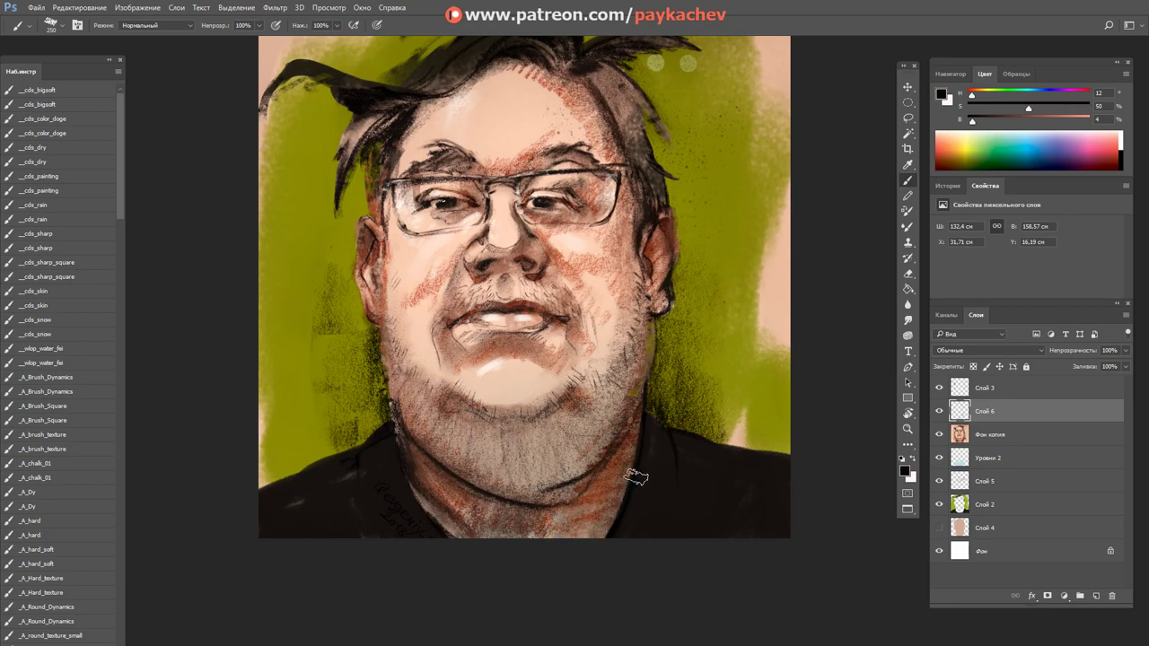
pyautogui.press('z')
pyautogui.moveTo(628, 382); pyautogui.dragTo(631, 378)
# Step: Reframe the whole face, sample the light cheek skin tone, and shrink the brush to 90
pyautogui.keyDown('alt'); pyautogui.click(631, 377); pyautogui.keyUp('alt')
pyautogui.keyDown('alt'); pyautogui.click(626, 352); pyautogui.keyUp('alt')
pyautogui.press('b')
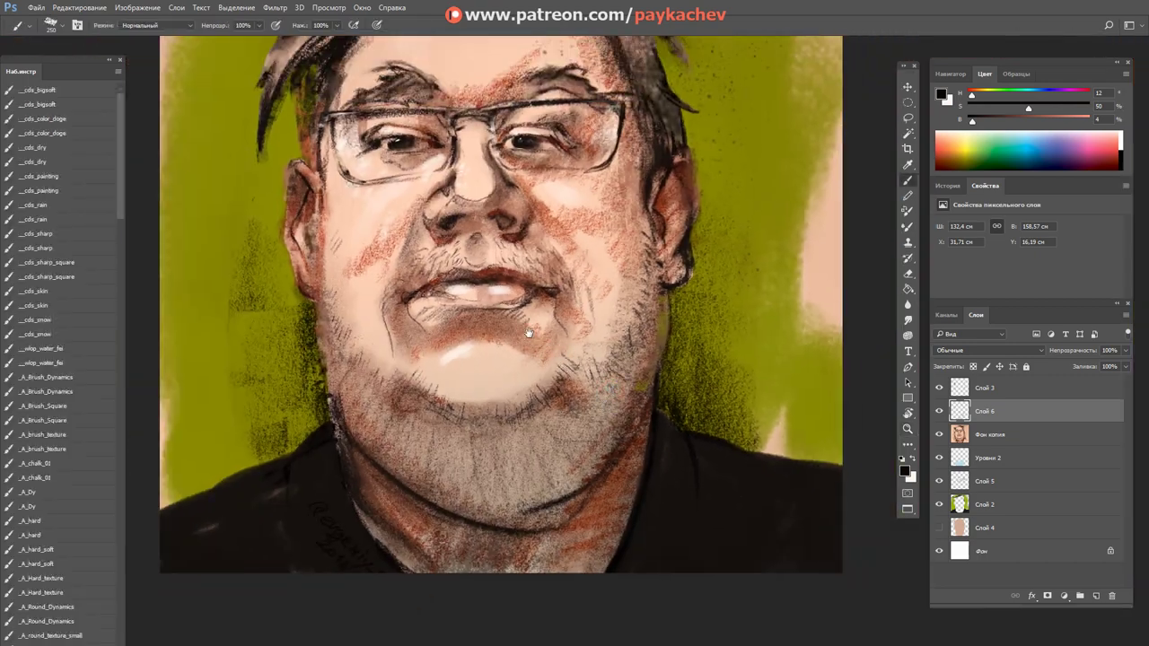
pyautogui.moveTo(529, 333); pyautogui.dragTo(607, 410)
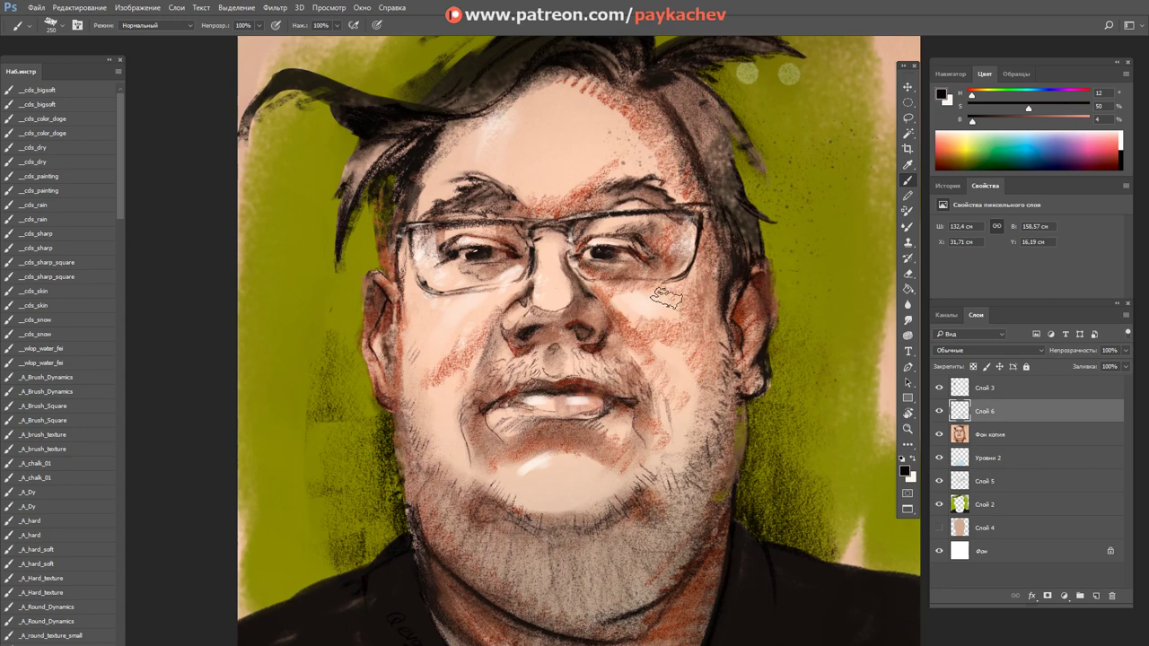
pyautogui.keyDown('alt'); pyautogui.click(639, 299); pyautogui.keyUp('alt')
pyautogui.press('[')
pyautogui.press('[')
pyautogui.press('[')
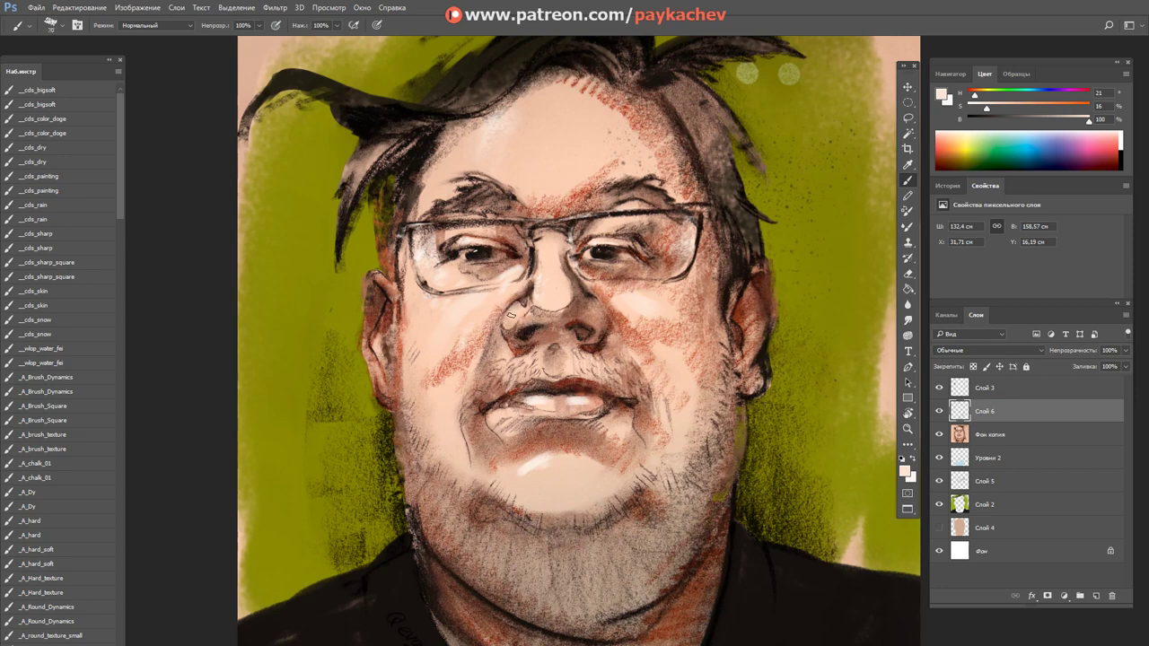
pyautogui.keyDown('alt'); pyautogui.click(639, 298); pyautogui.keyUp('alt')
# Step: Try a near-black _A_Dy brush stroke along the nostril's left edge, then undo it
pyautogui.click(37, 490)
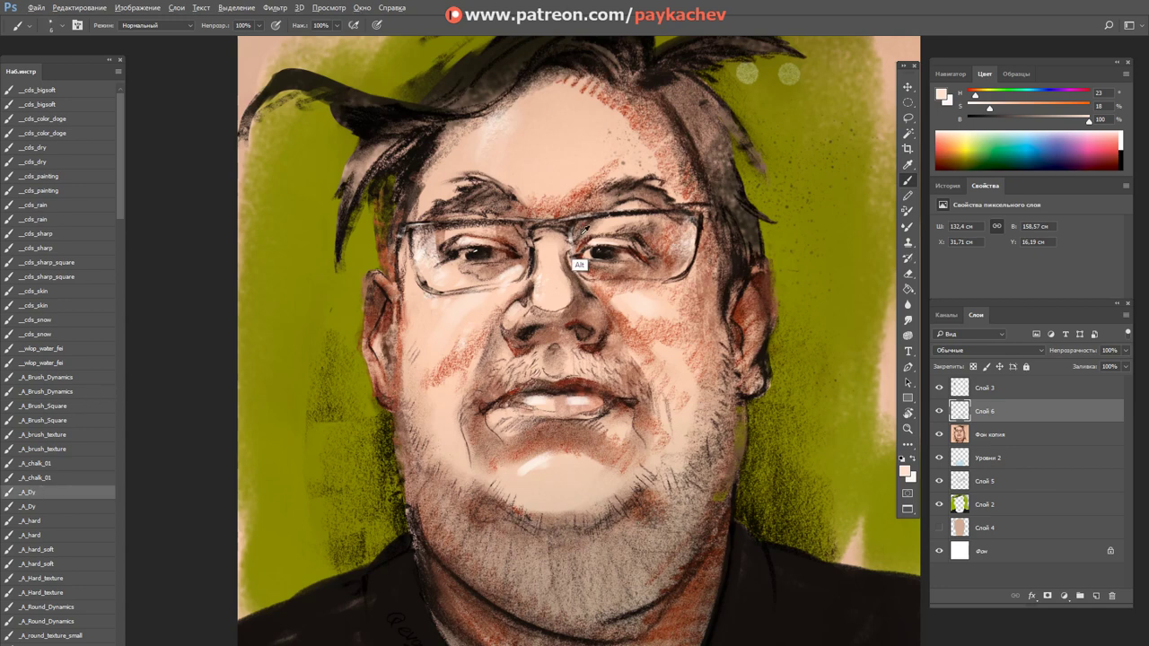
pyautogui.keyDown('alt'); pyautogui.click(588, 49); pyautogui.keyUp('alt')
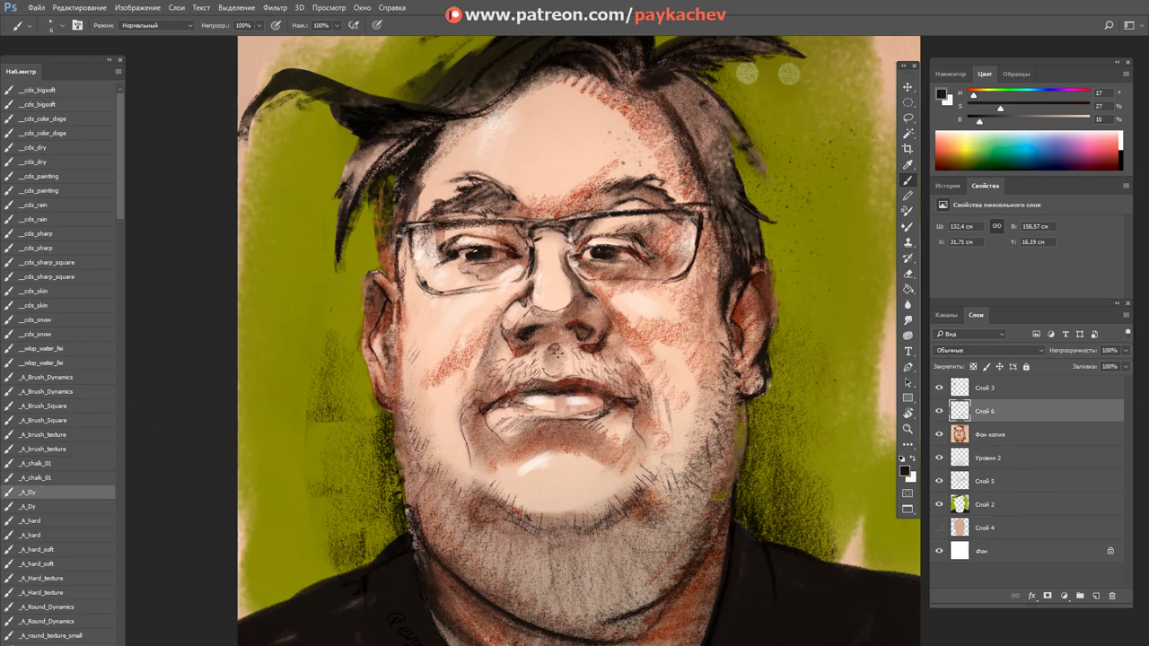
pyautogui.scroll(4, 484, 331)
pyautogui.scroll(1, 485, 330)
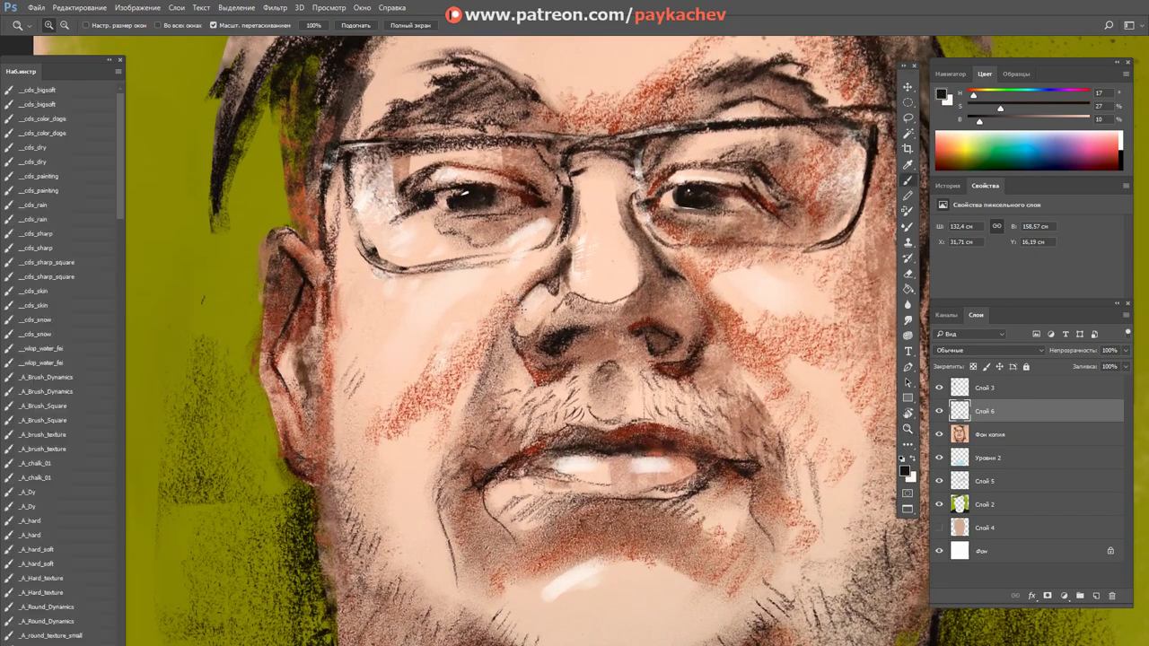
pyautogui.moveTo(517, 323); pyautogui.dragTo(512, 348)
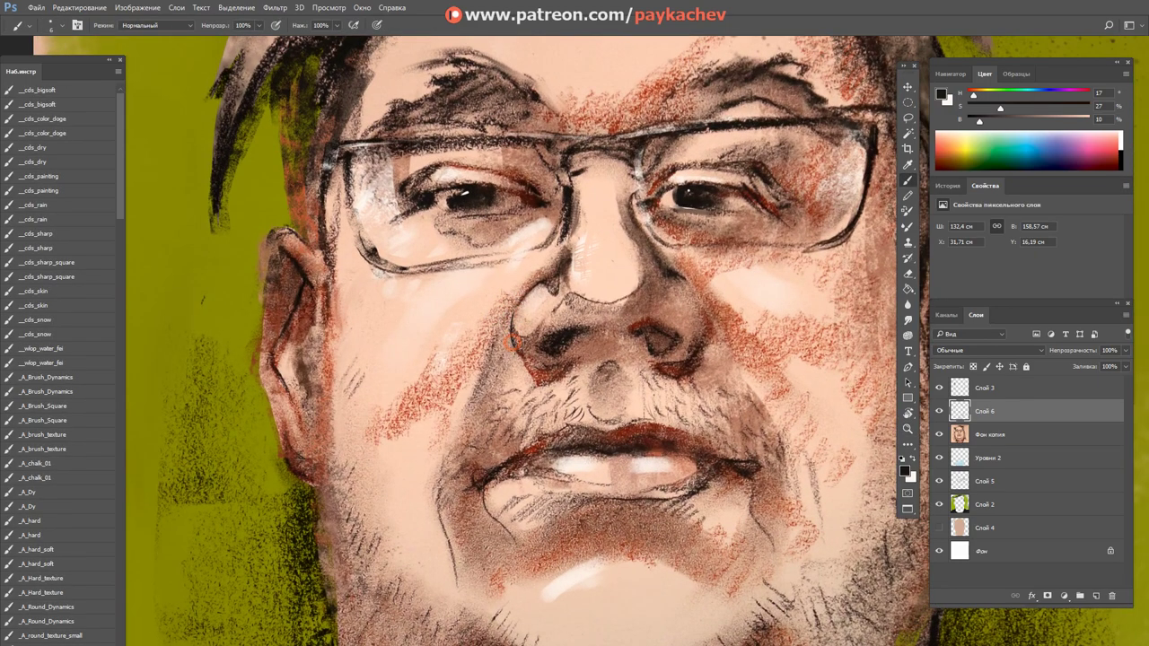
pyautogui.hotkey('ctrl', 'z')
# Step: Pick the _cds_skin preset at 90, switch to the J_S_6 smudge preset, and target layer Фон копия
pyautogui.click(34, 350)
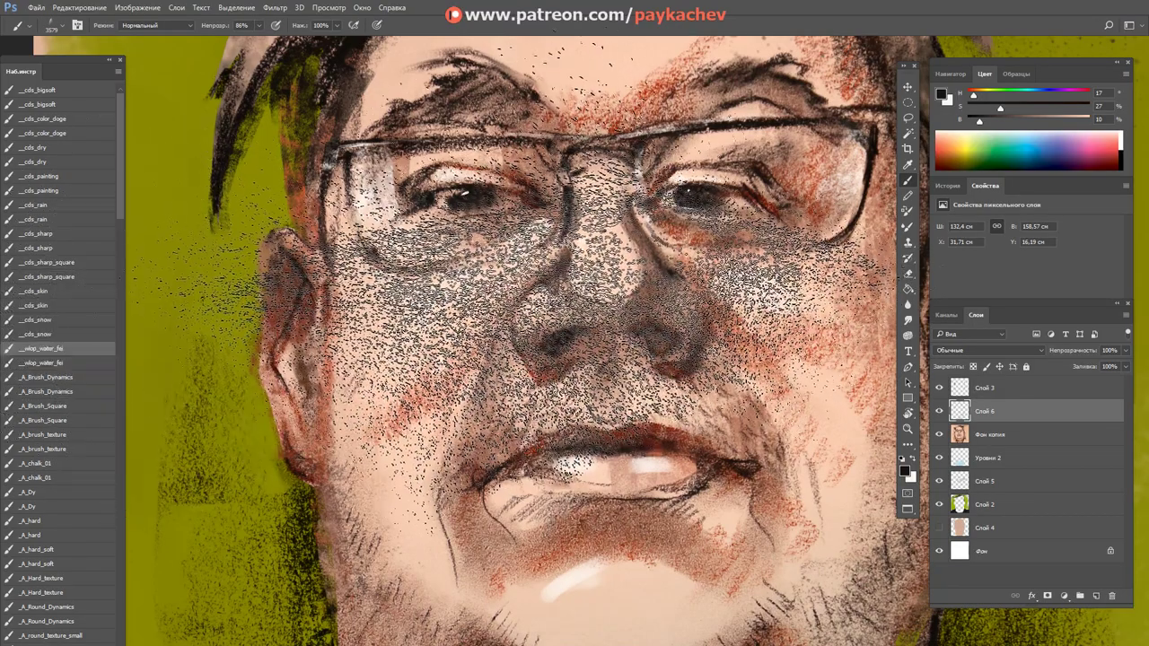
pyautogui.click(40, 291)
pyautogui.press('[')
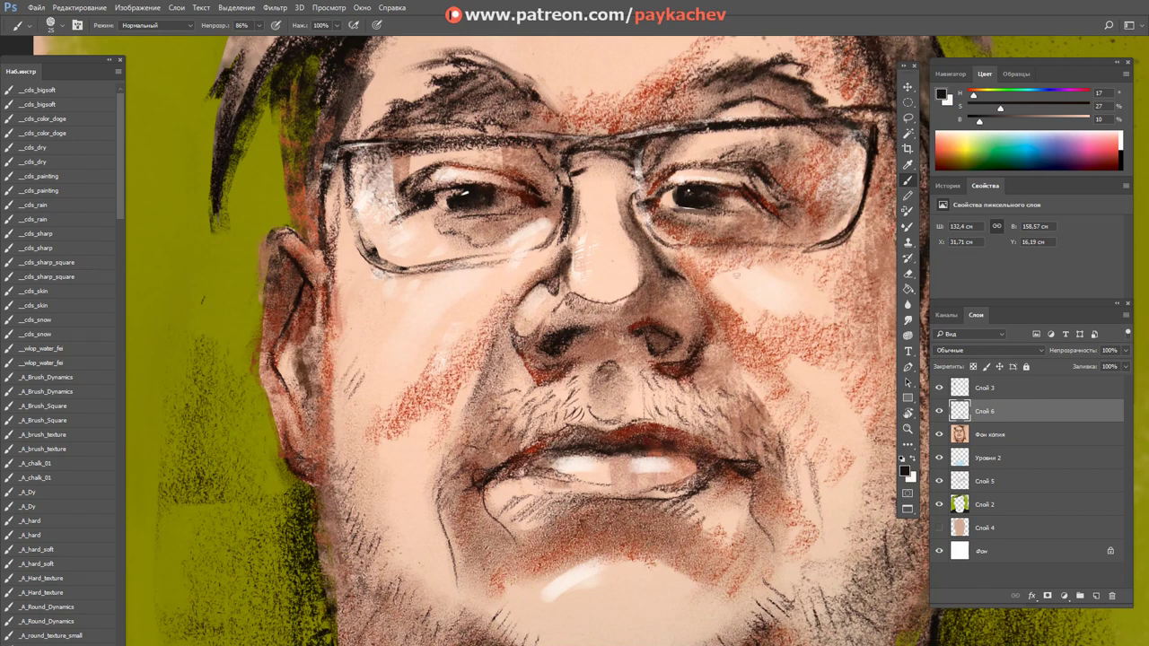
pyautogui.click(908, 319)
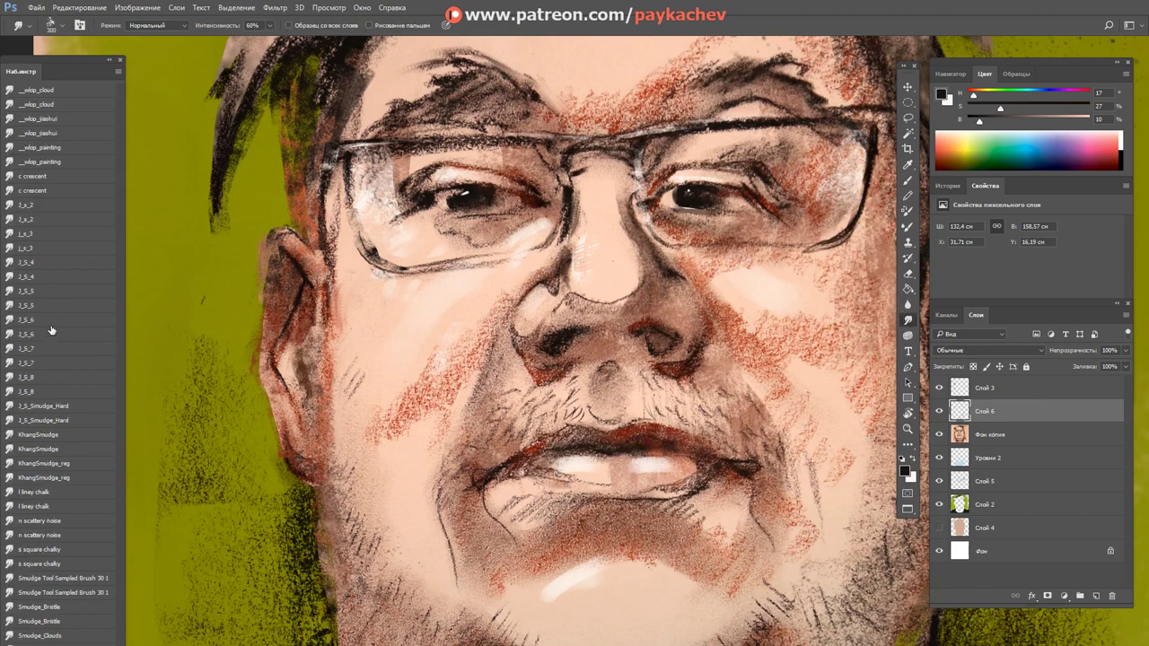
pyautogui.click(49, 320)
pyautogui.click(1007, 436)
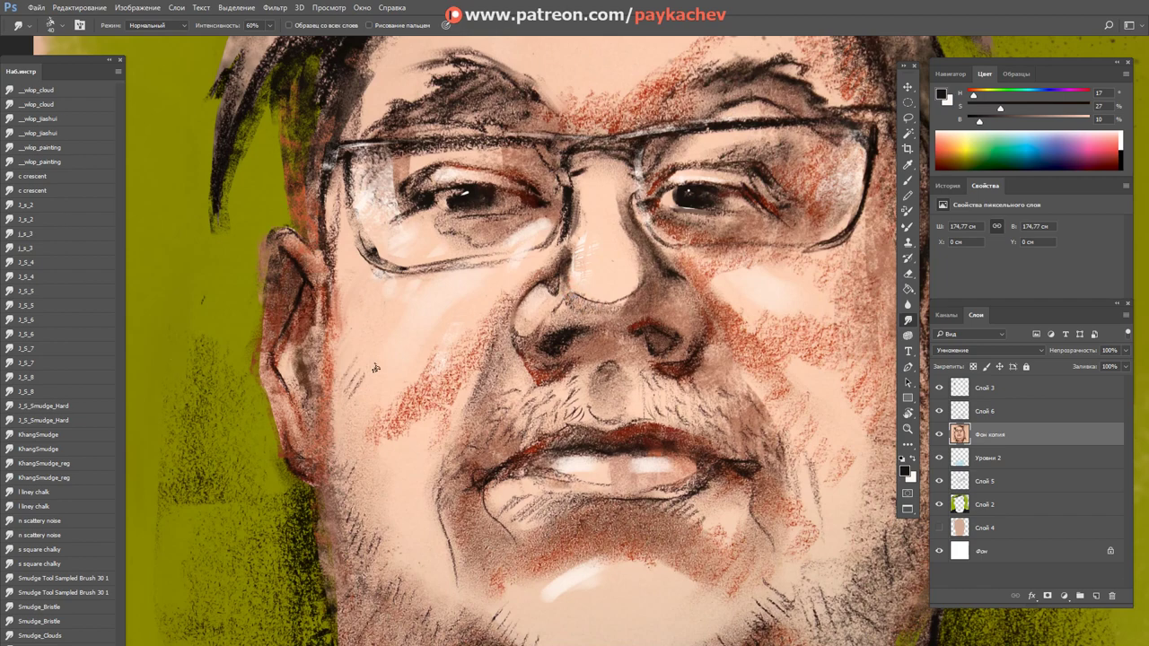
# Step: Darken the nose's left side with the _A_texture_09 brush at 175, covering the red-orange dot
pyautogui.press('b')
pyautogui.moveTo(118, 206); pyautogui.dragTo(120, 305)
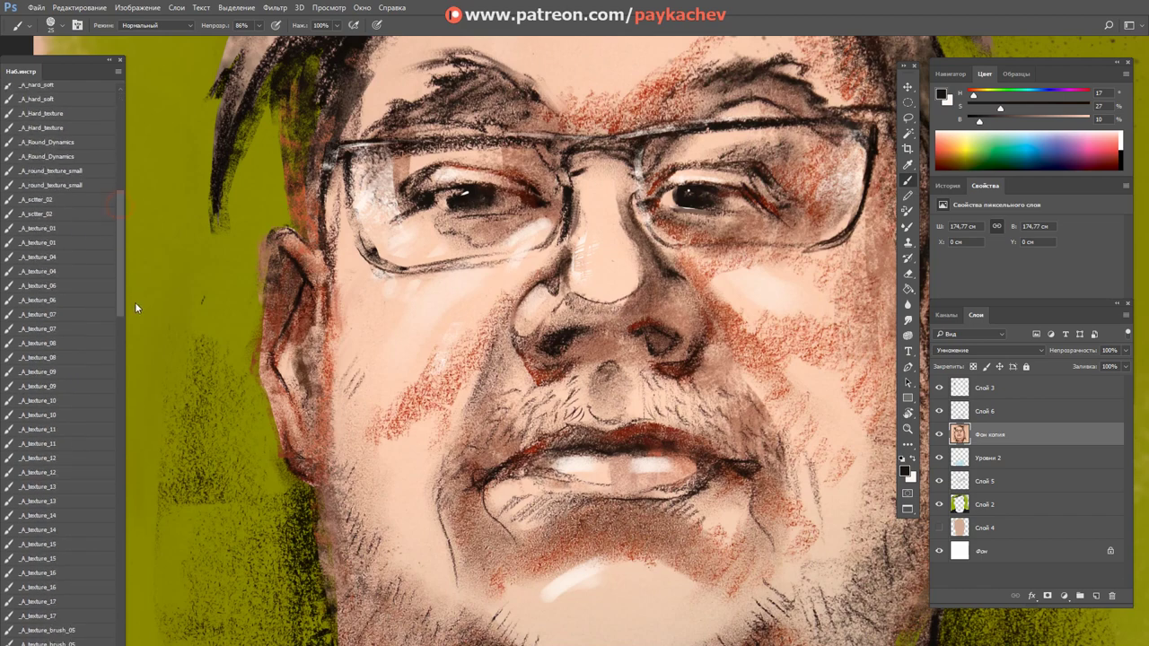
pyautogui.click(41, 388)
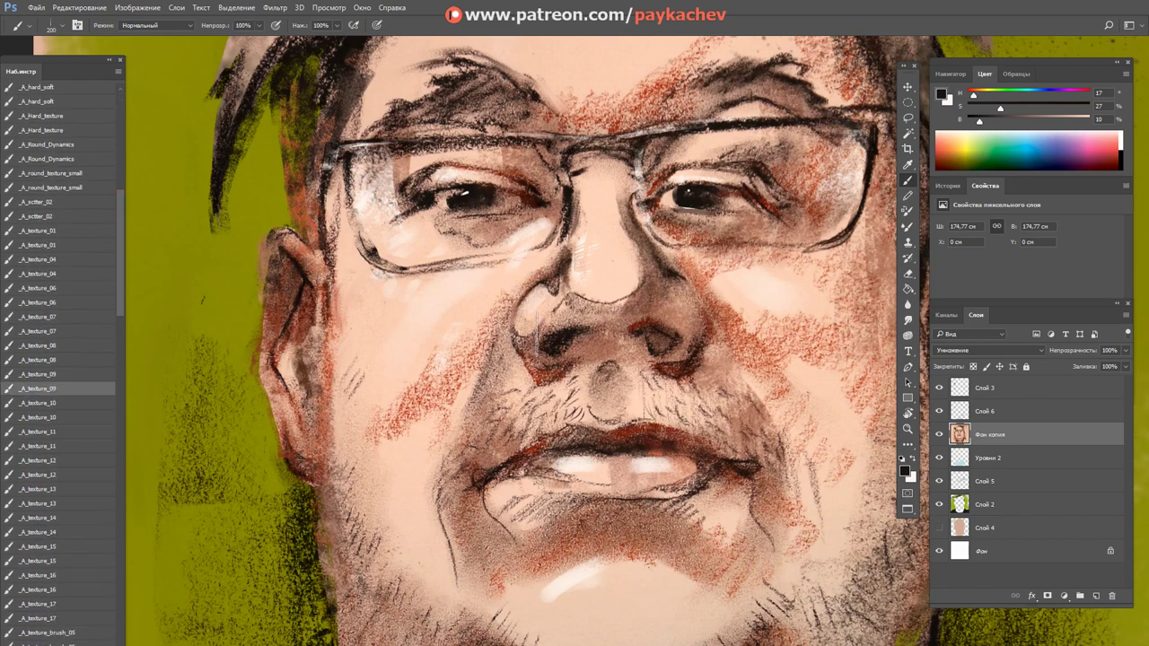
pyautogui.press('[')
pyautogui.moveTo(514, 315); pyautogui.dragTo(508, 343)
pyautogui.keyDown('alt'); pyautogui.click(567, 204); pyautogui.keyUp('alt')
pyautogui.moveTo(510, 341)
pyautogui.mouseDown()
pyautogui.moveTo(516, 310)
pyautogui.moveTo(513, 325)
pyautogui.mouseUp()
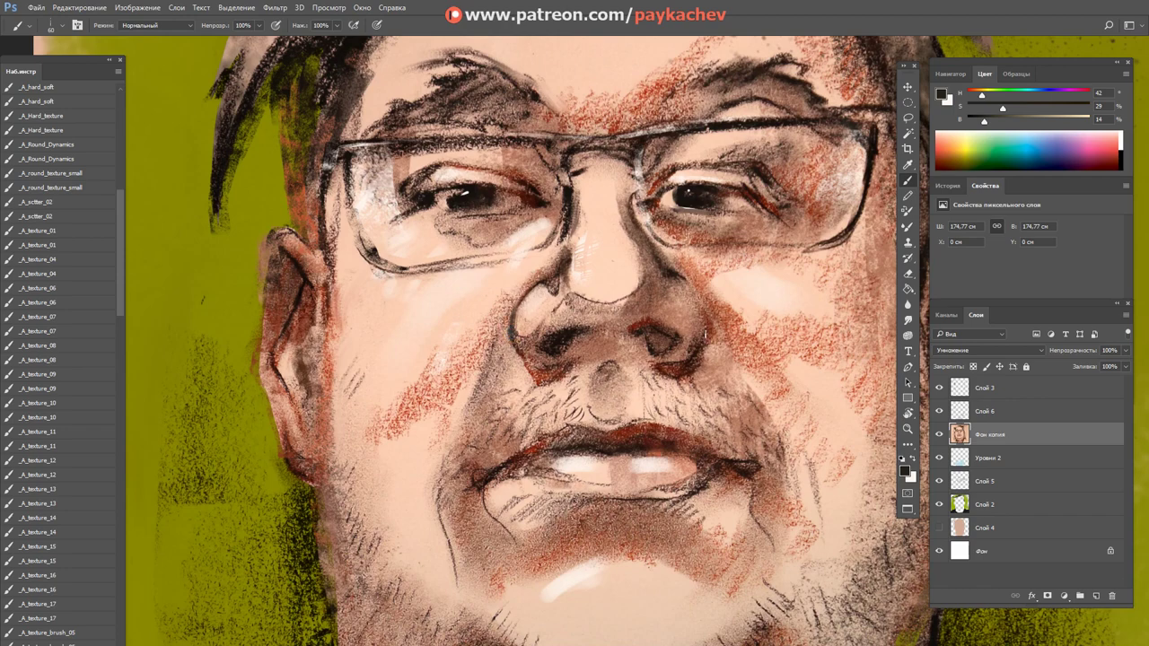
pyautogui.moveTo(706, 330)
pyautogui.mouseDown()
pyautogui.moveTo(709, 339)
pyautogui.moveTo(702, 296)
pyautogui.mouseUp()
# Step: Shrink the _A_texture_08 brush to about 45, sample near-white, and choose a hard round 19 px tip
pyautogui.click(42, 349)
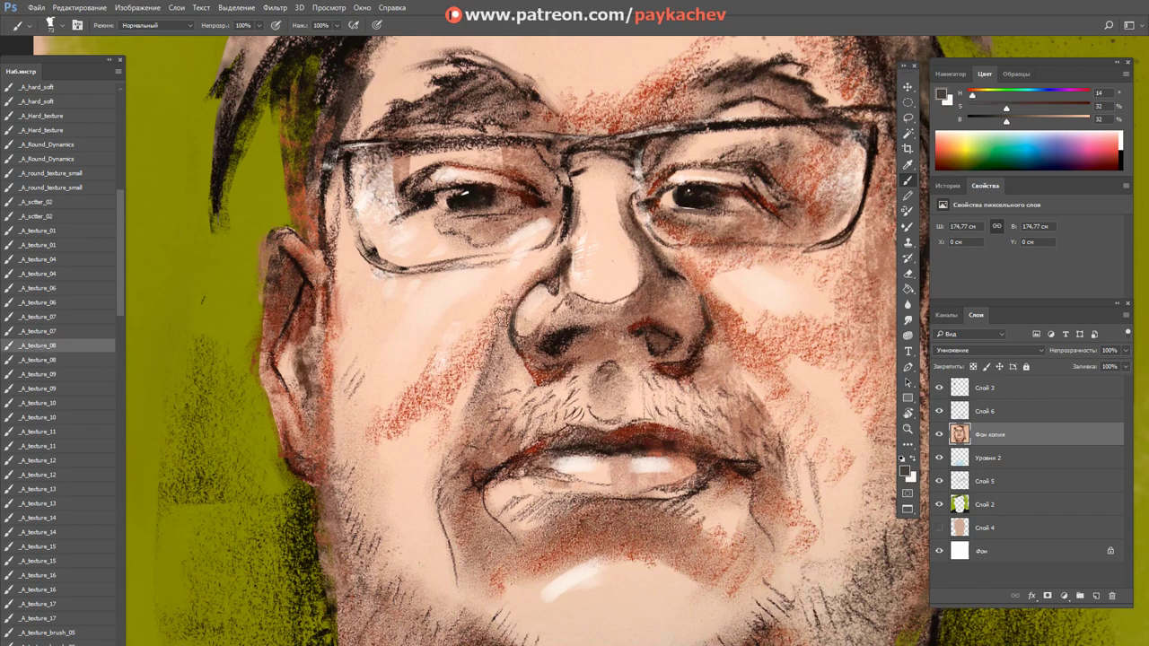
pyautogui.hotkey('ctrl', 'alt')
pyautogui.moveTo(508, 347); pyautogui.dragTo(493, 343)
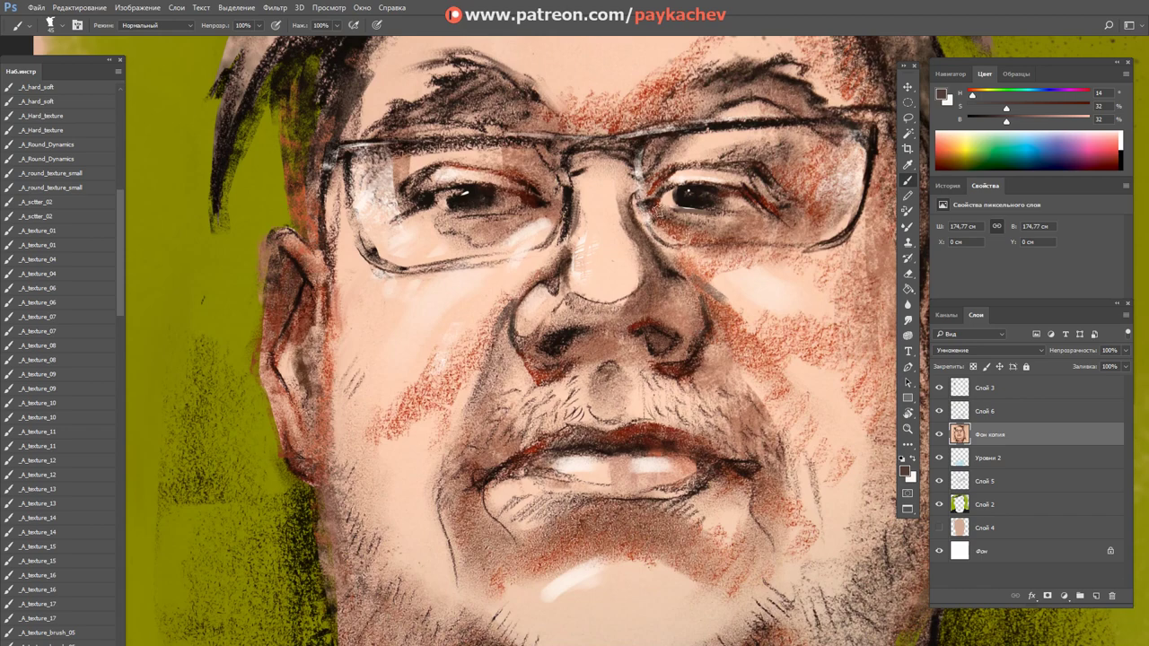
pyautogui.keyDown('alt'); pyautogui.click(465, 221); pyautogui.keyUp('alt')
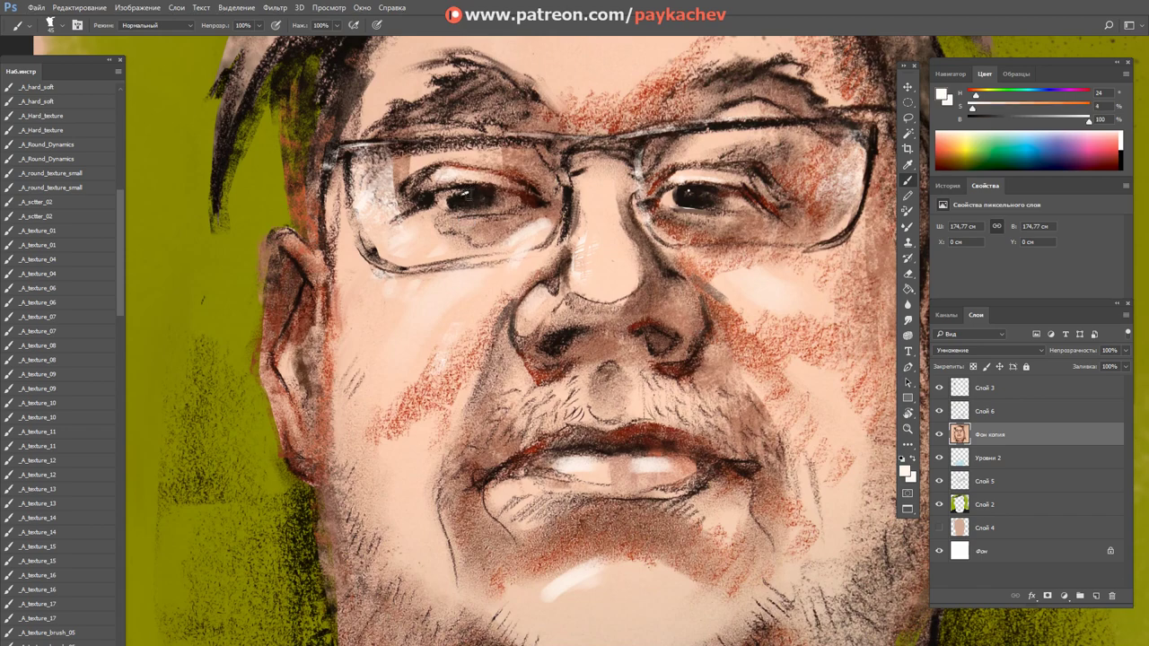
pyautogui.rightClick(651, 346)
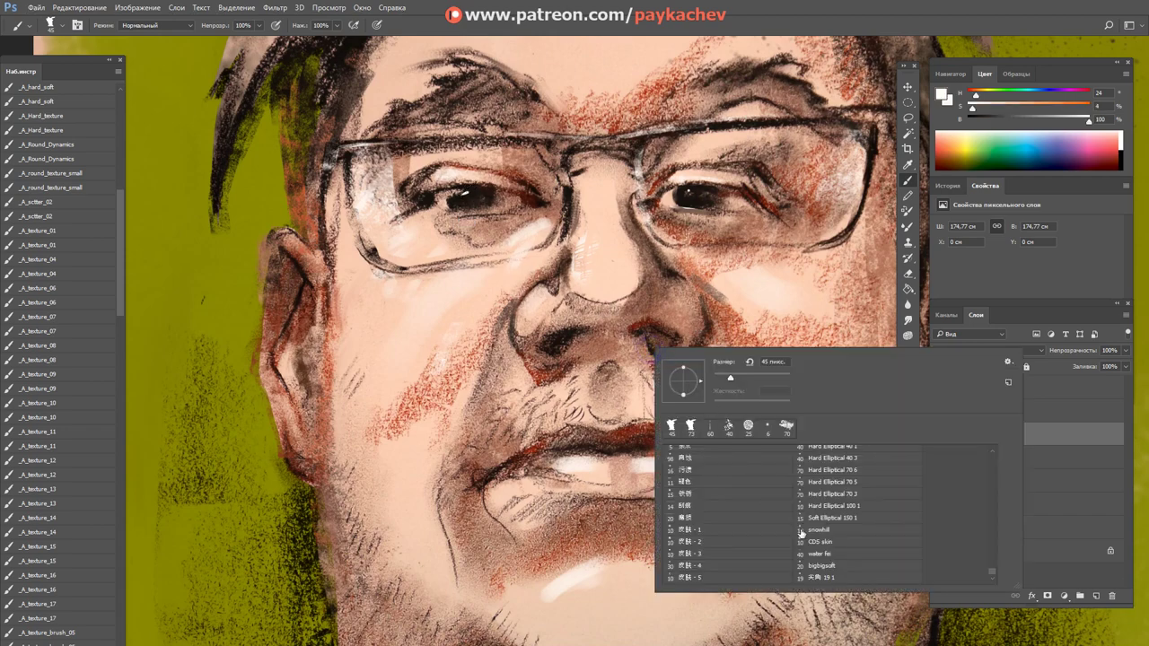
pyautogui.click(843, 577)
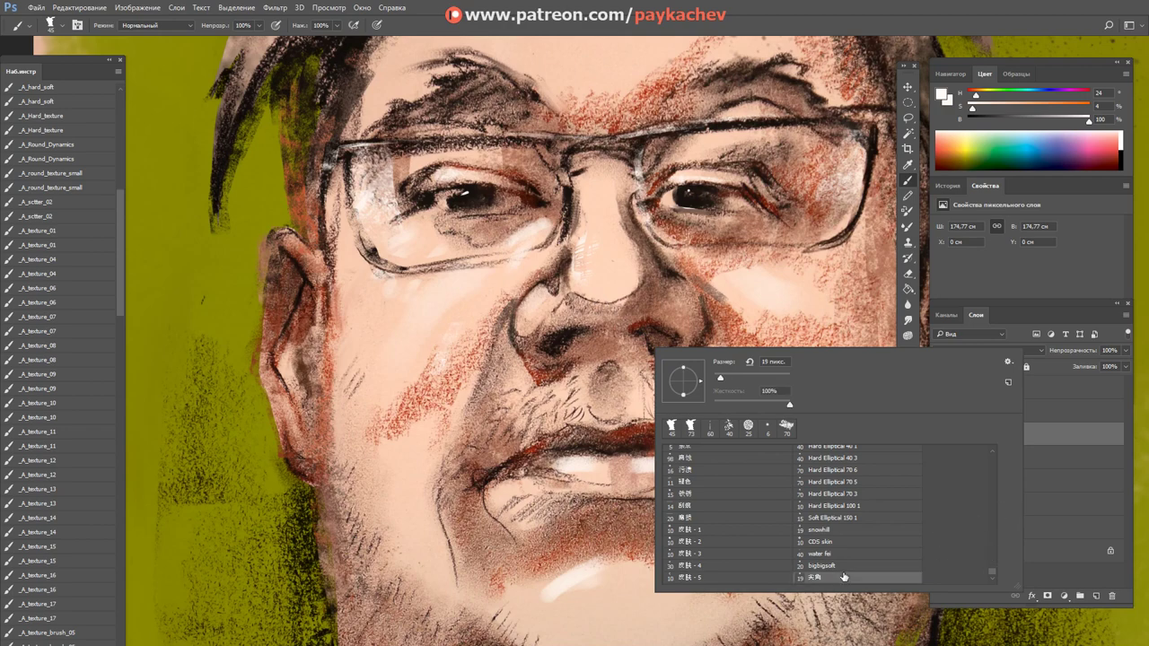
pyautogui.click(649, 202)
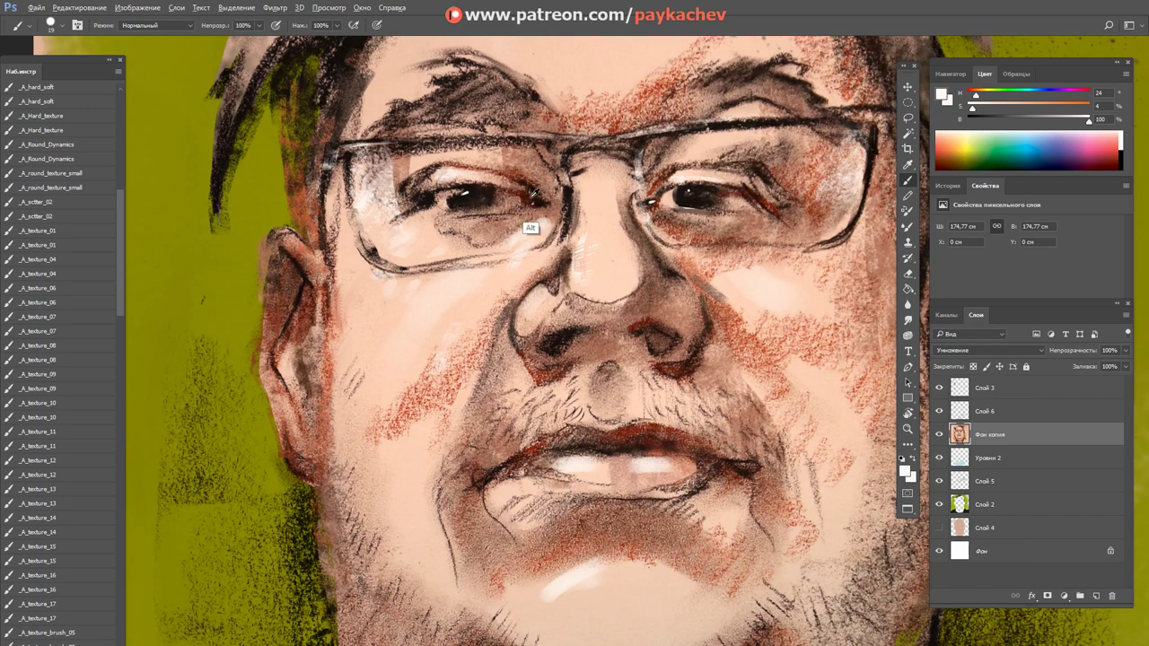
# Step: With _A_texture_11 and dark reddish brown, stroke under the left eye and the right eye's inner corner
pyautogui.keyDown('alt'); pyautogui.click(530, 230); pyautogui.keyUp('alt')
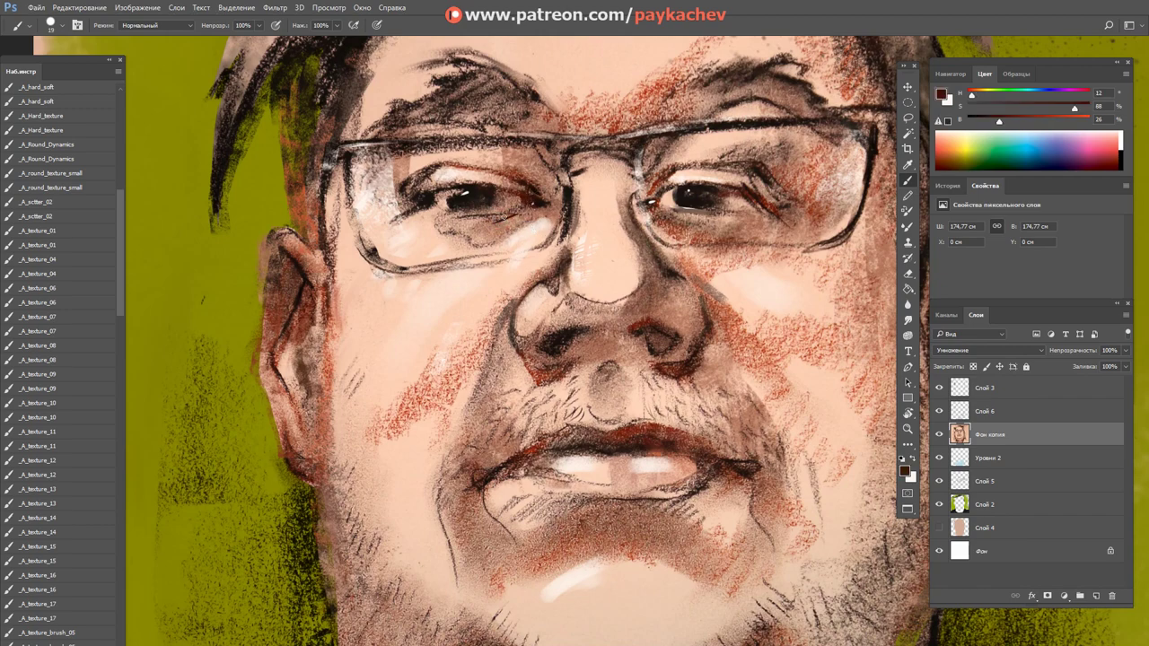
pyautogui.hotkey('ctrl', 'z')
pyautogui.click(49, 431)
pyautogui.moveTo(519, 219)
pyautogui.mouseDown()
pyautogui.moveTo(546, 216)
pyautogui.moveTo(524, 206)
pyautogui.moveTo(481, 223)
pyautogui.mouseUp()
pyautogui.moveTo(654, 207); pyautogui.dragTo(639, 214)
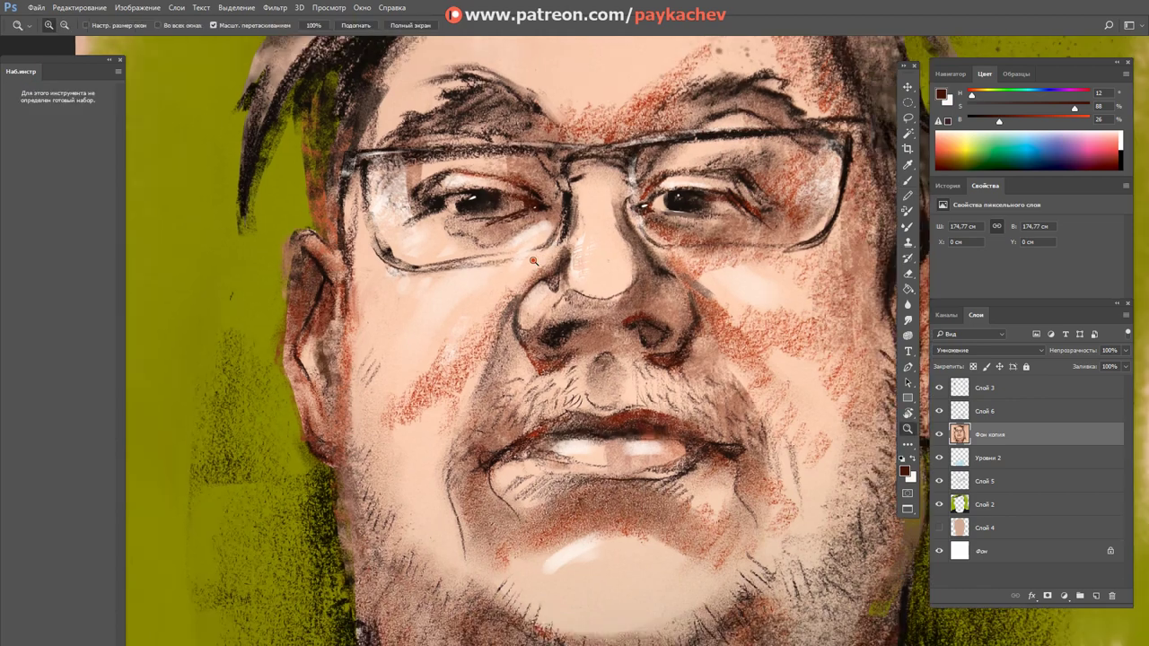
pyautogui.press('z')
pyautogui.moveTo(542, 257); pyautogui.dragTo(595, 252)
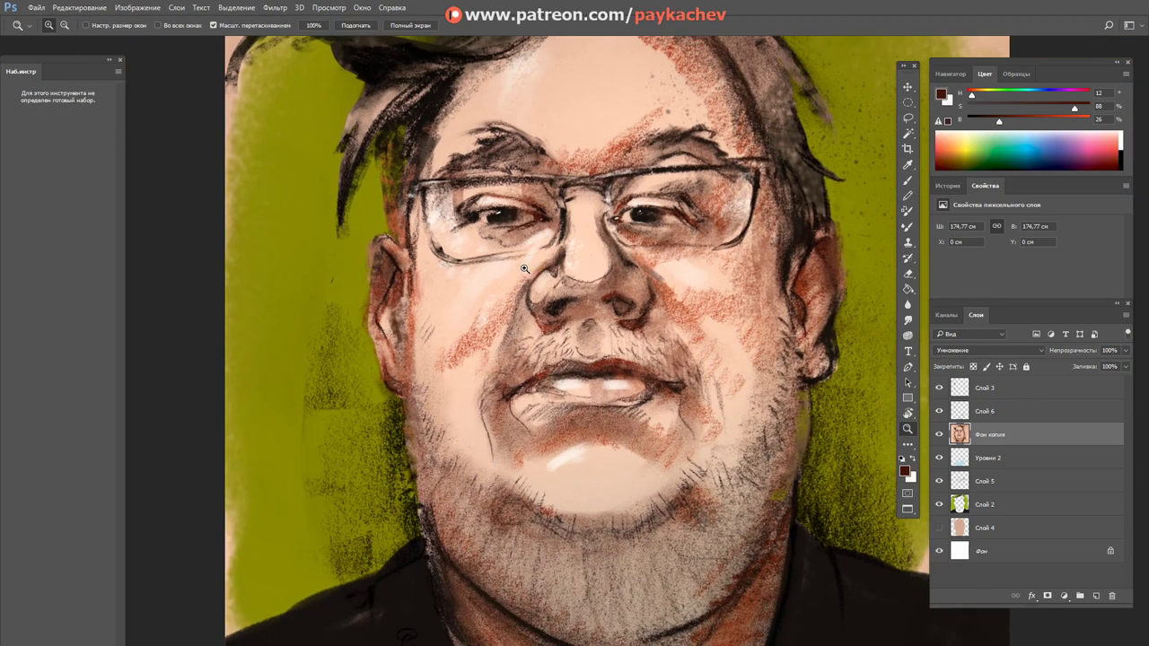
# Step: Re-centre the face, select layer Слой 2, and fit the whole image on screen
pyautogui.press('b')
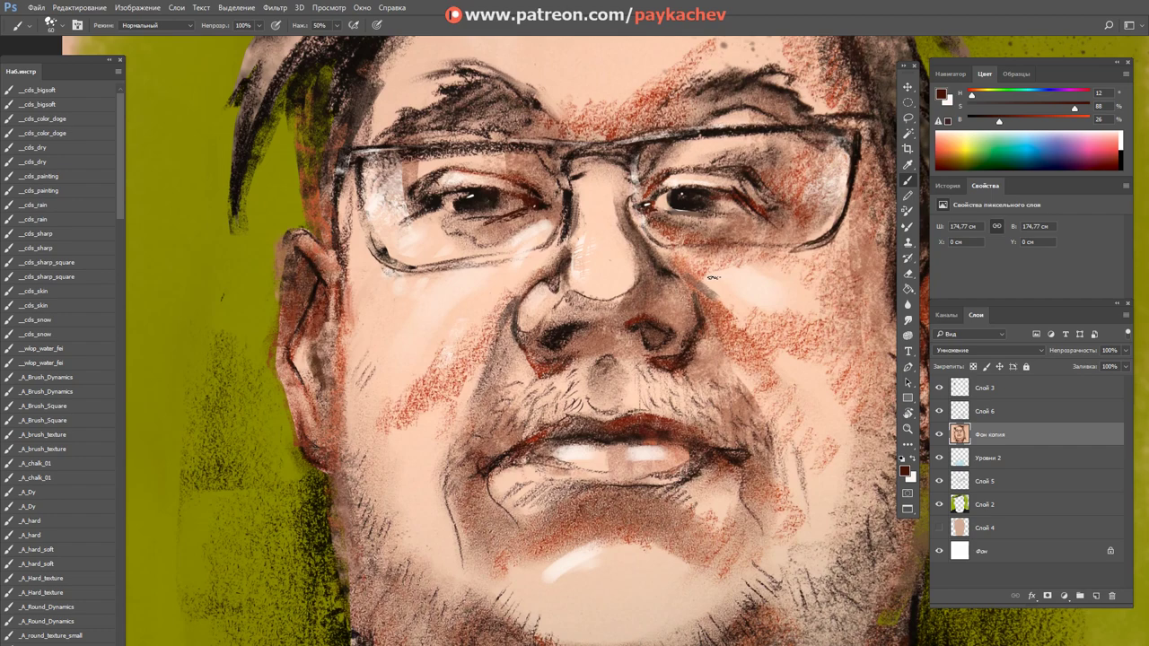
pyautogui.press('z')
pyautogui.moveTo(712, 278); pyautogui.dragTo(677, 297)
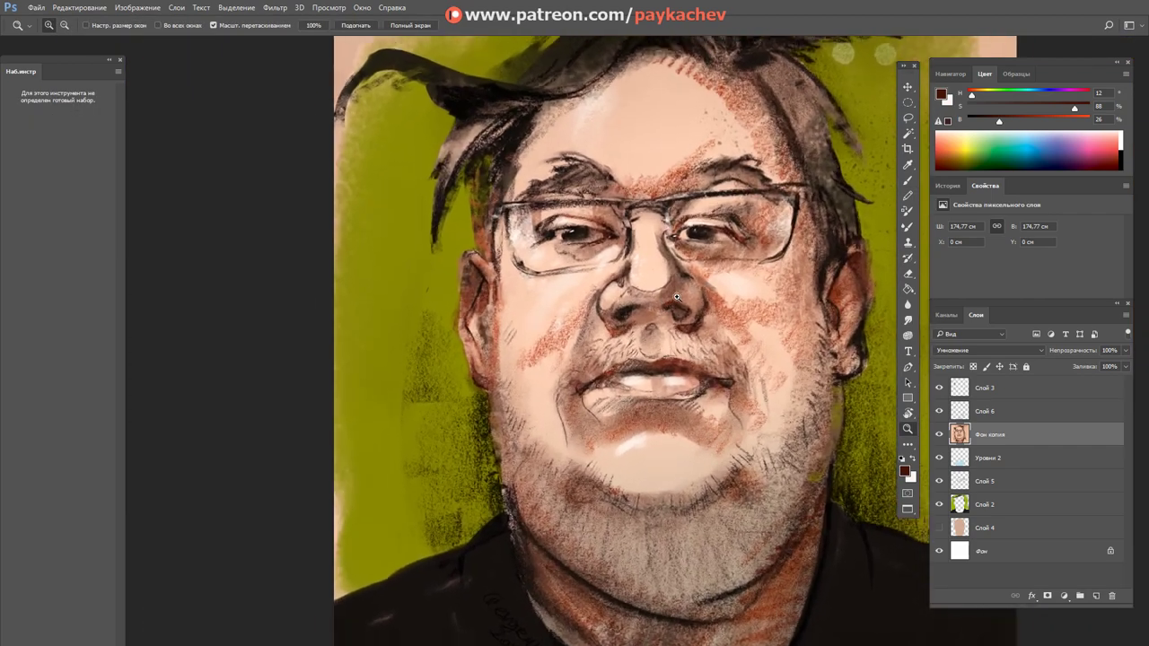
pyautogui.click(676, 297)
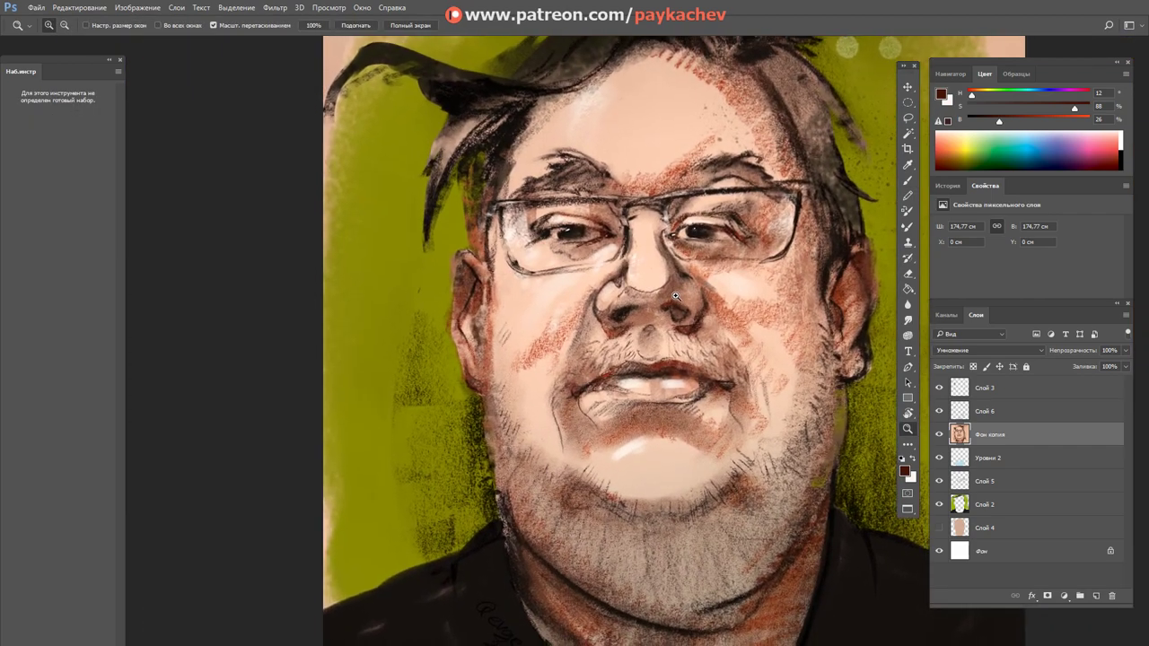
pyautogui.press('b')
pyautogui.moveTo(709, 309); pyautogui.dragTo(591, 319)
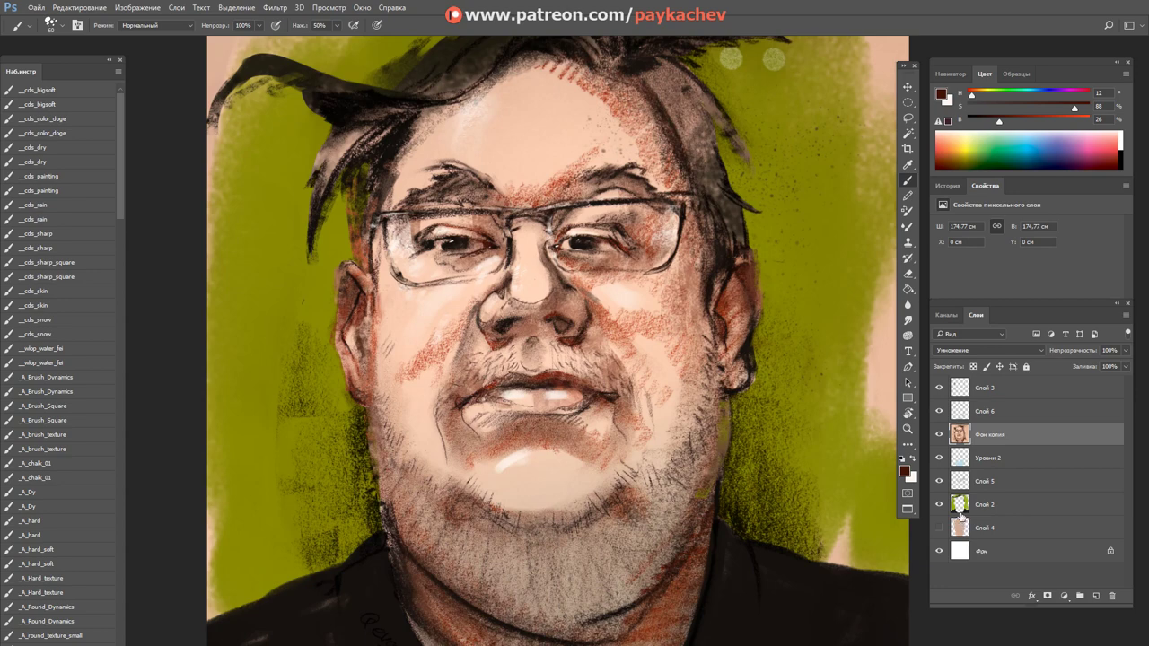
pyautogui.click(961, 507)
pyautogui.hotkey('ctrl', '-')
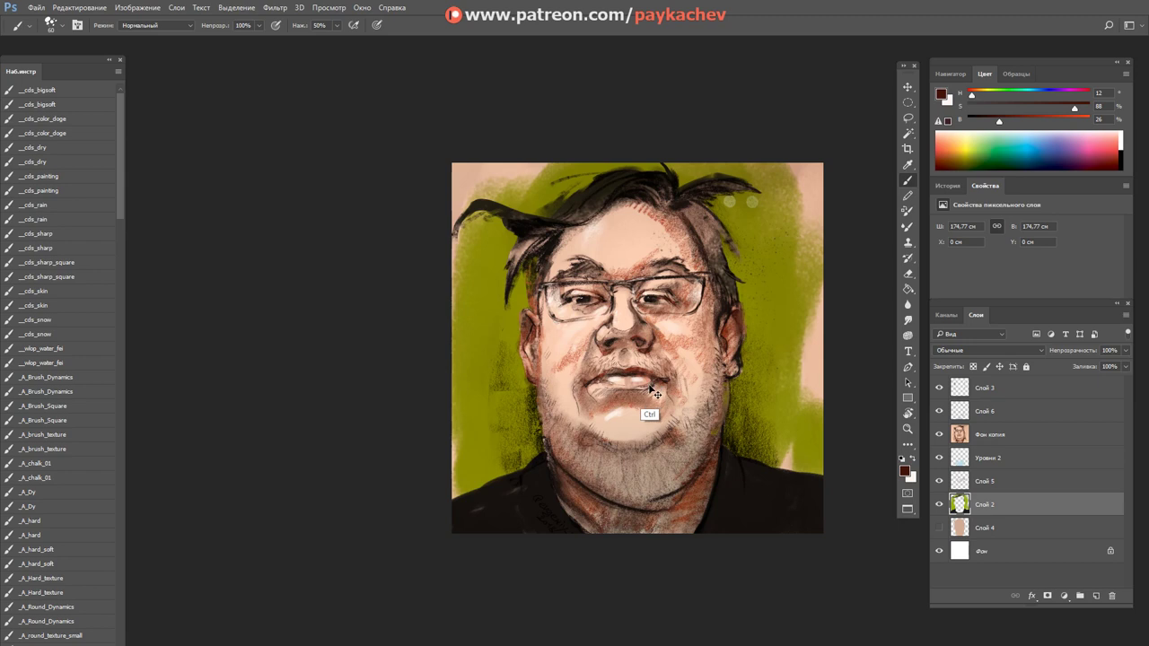
# Step: In Hue/Saturation (Ctrl+U), test Colorize and try hue and lightness shifts on the background
pyautogui.hotkey('ctrl', 'u')
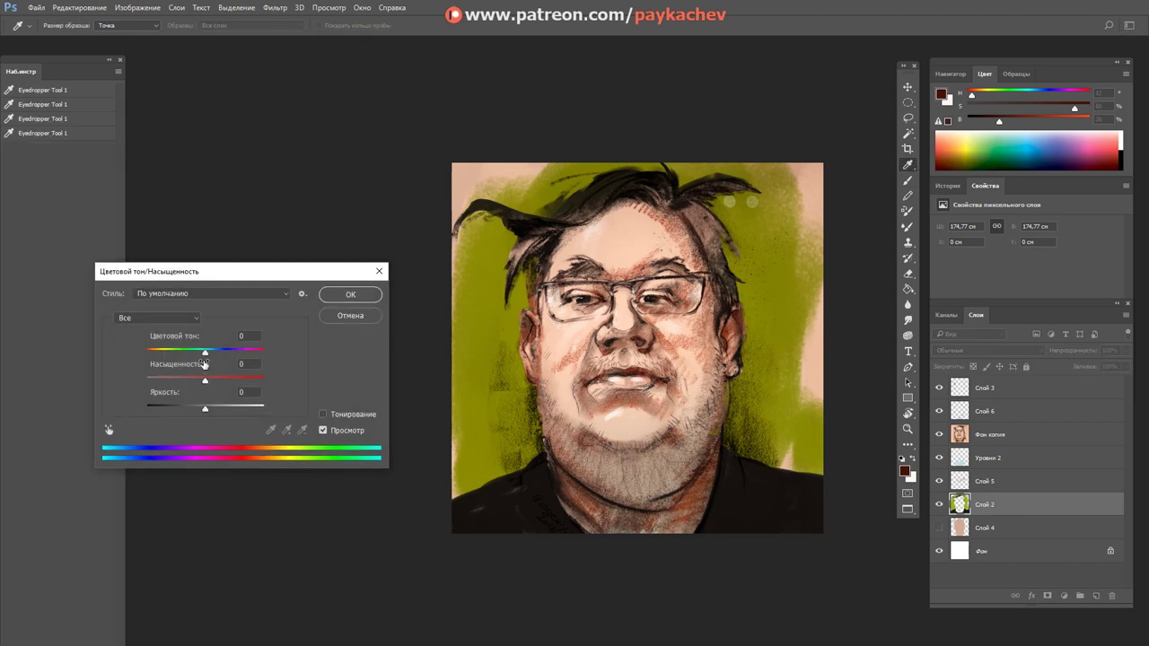
pyautogui.click(324, 415)
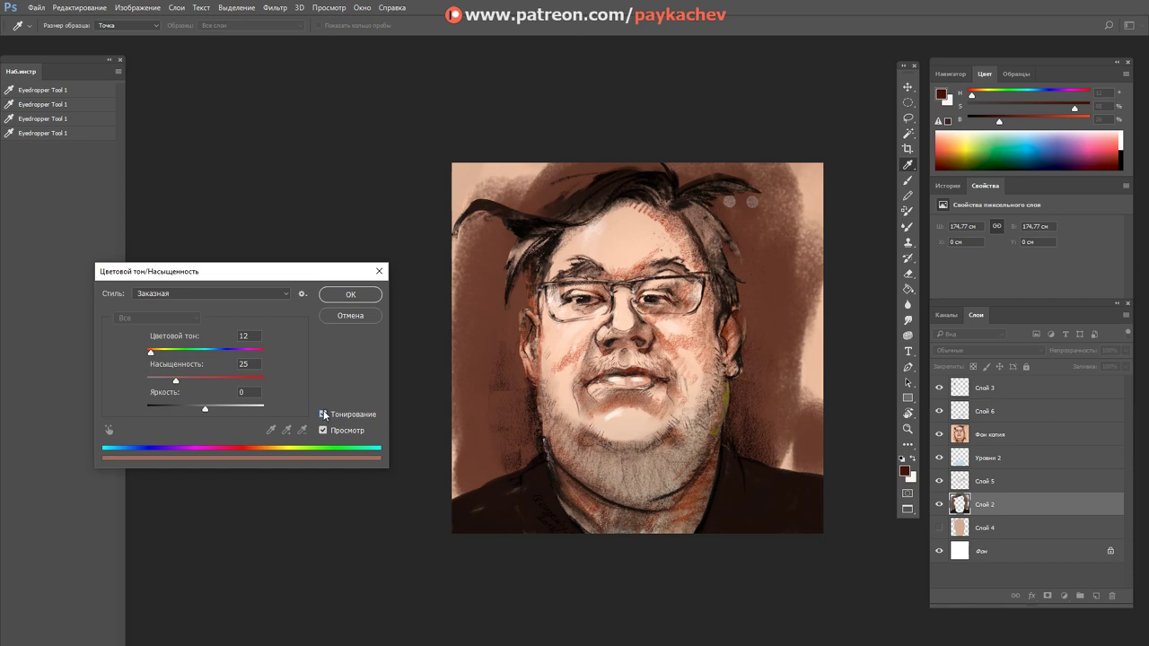
pyautogui.click(323, 414)
pyautogui.moveTo(205, 351)
pyautogui.mouseDown()
pyautogui.moveTo(193, 356)
pyautogui.moveTo(227, 354)
pyautogui.moveTo(157, 352)
pyautogui.moveTo(209, 351)
pyautogui.moveTo(217, 382)
pyautogui.moveTo(243, 359)
pyautogui.mouseUp()
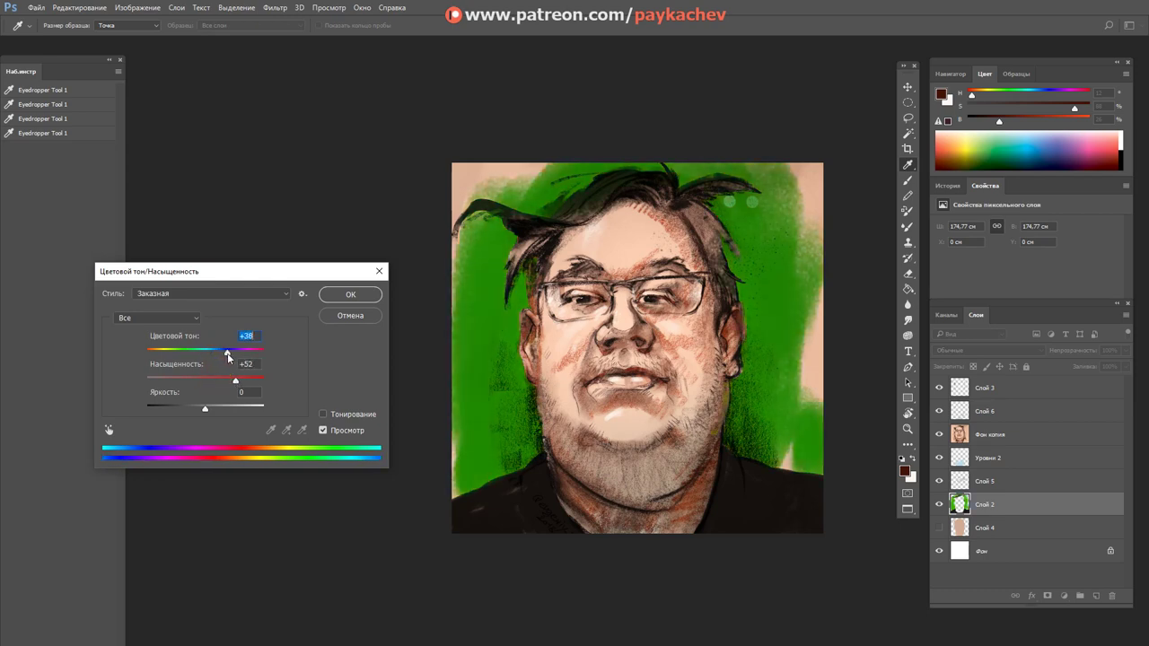
pyautogui.moveTo(242, 358); pyautogui.dragTo(200, 355)
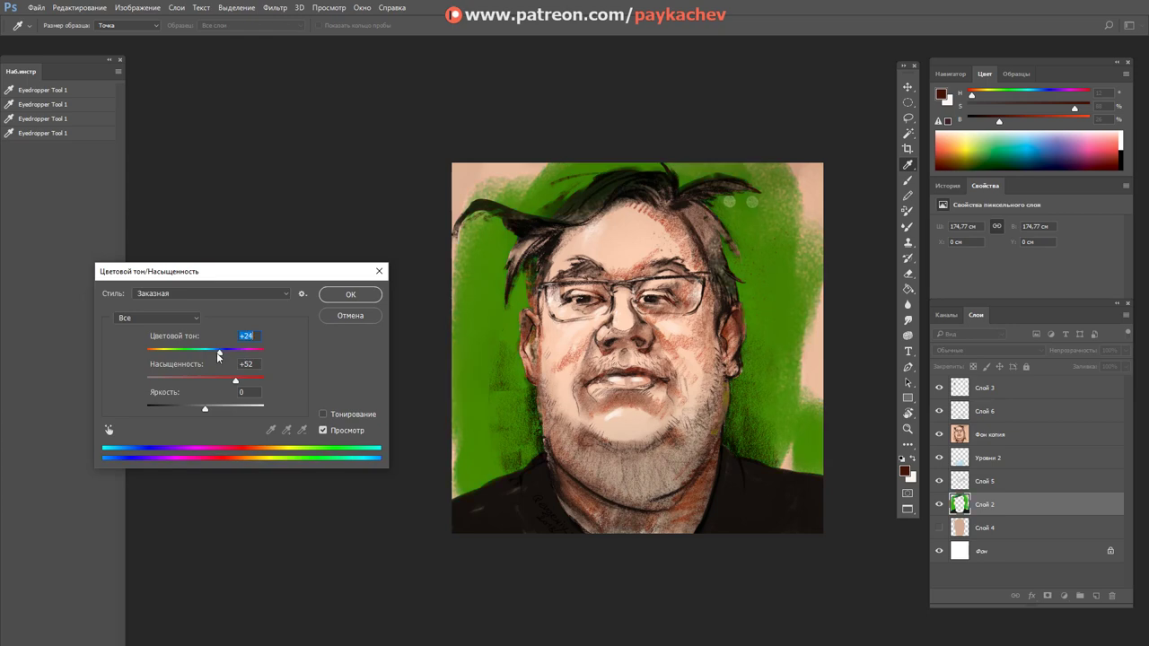
pyautogui.moveTo(206, 410)
pyautogui.mouseDown()
pyautogui.moveTo(226, 410)
pyautogui.moveTo(212, 408)
pyautogui.mouseUp()
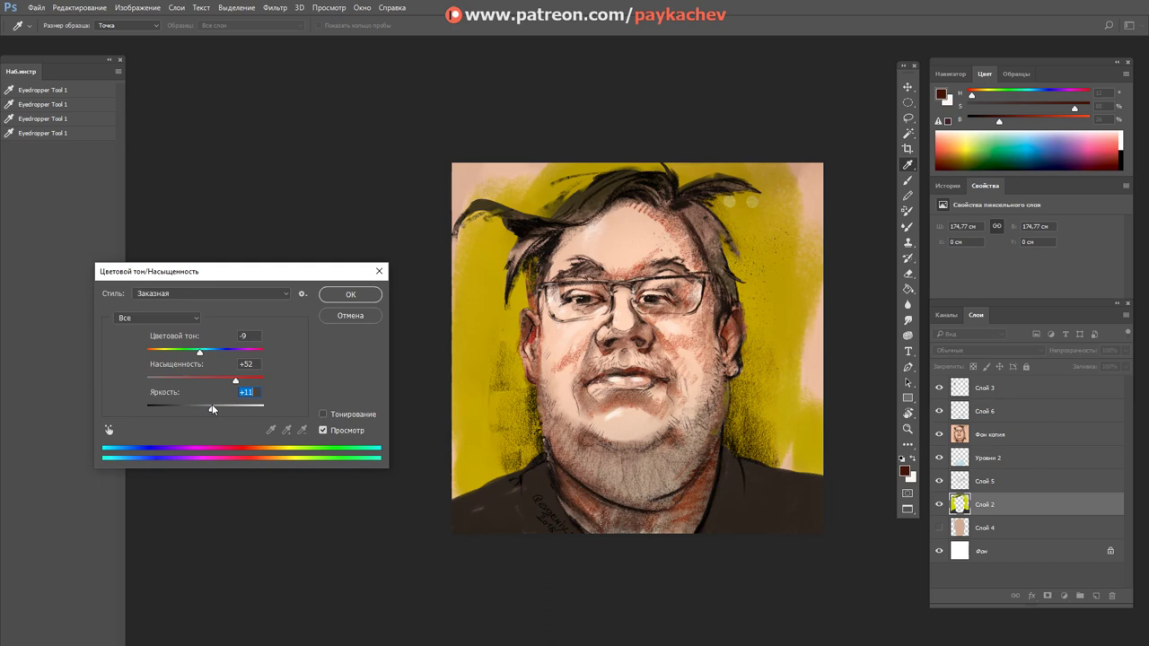
pyautogui.moveTo(211, 408); pyautogui.dragTo(216, 409)
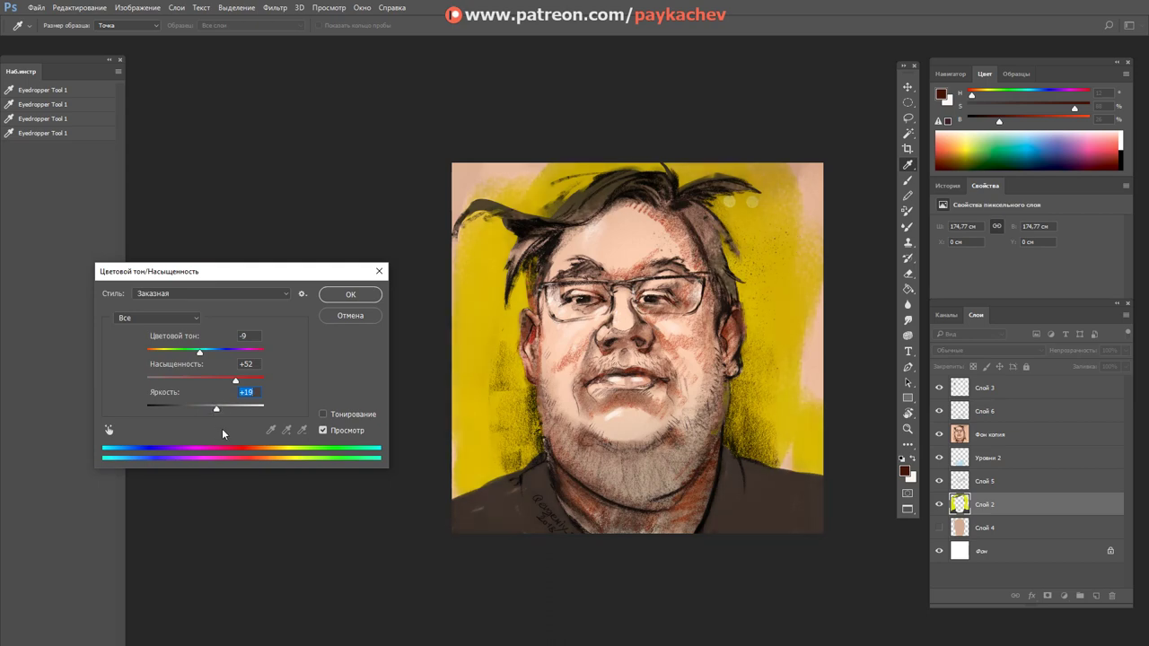
pyautogui.moveTo(210, 408)
pyautogui.mouseDown()
pyautogui.moveTo(181, 400)
pyautogui.moveTo(214, 404)
pyautogui.moveTo(246, 383)
pyautogui.mouseUp()
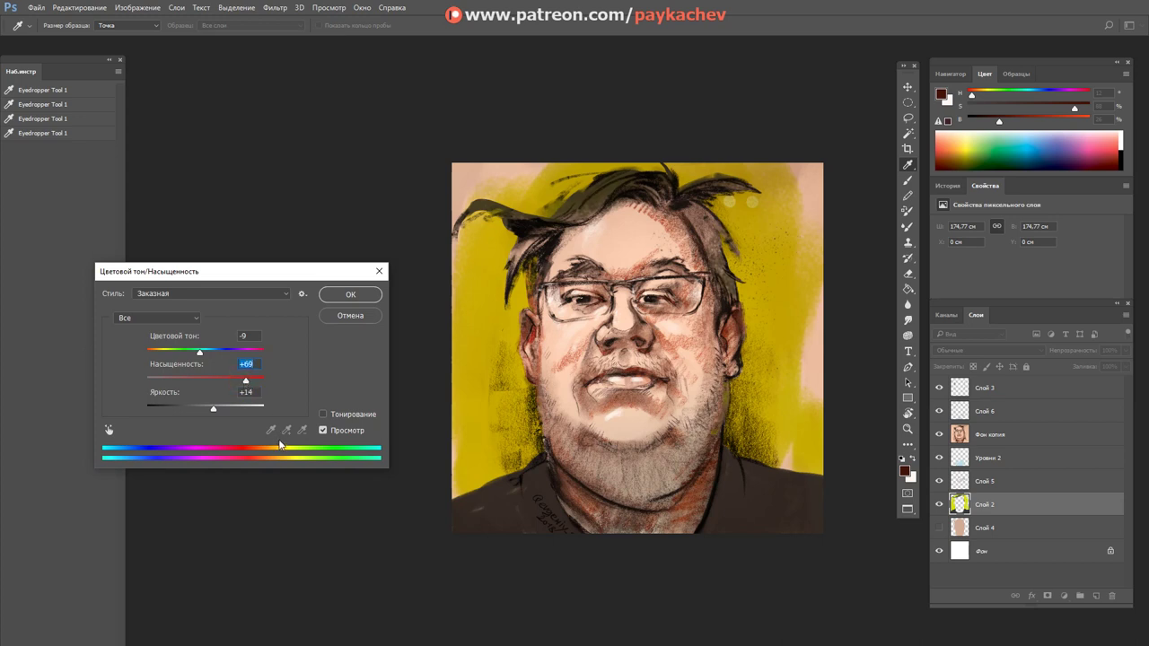
# Step: Compare Colorize and preview, then settle on Hue -9, Saturation +58, Lightness +16 for yellow
pyautogui.click(323, 413)
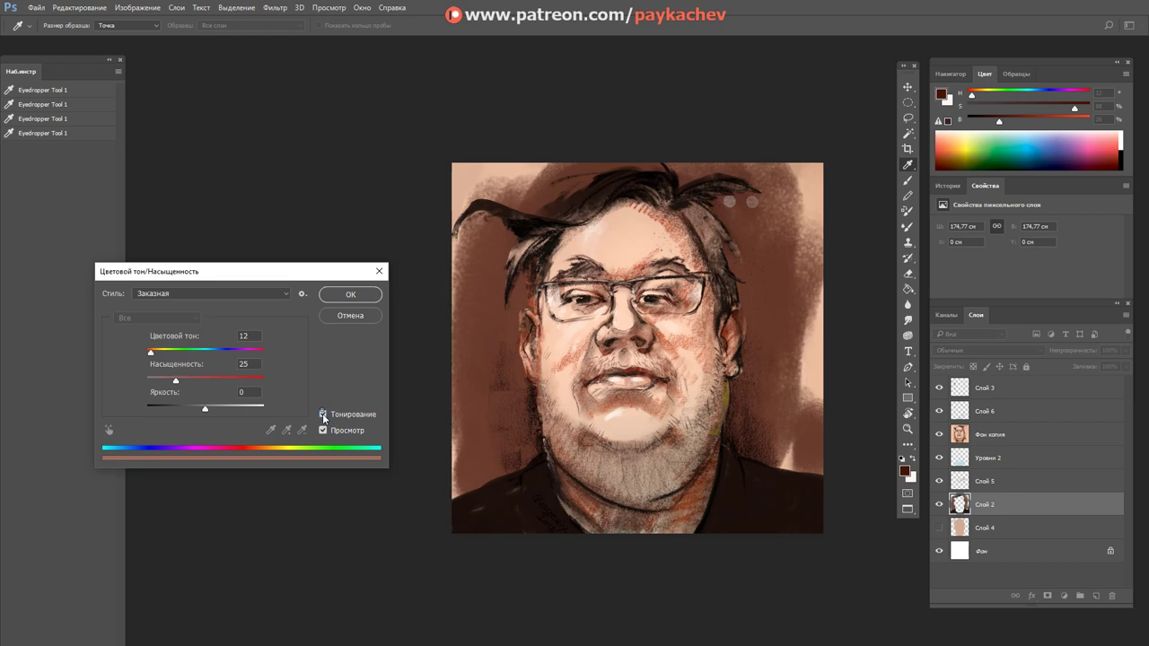
pyautogui.click(324, 413)
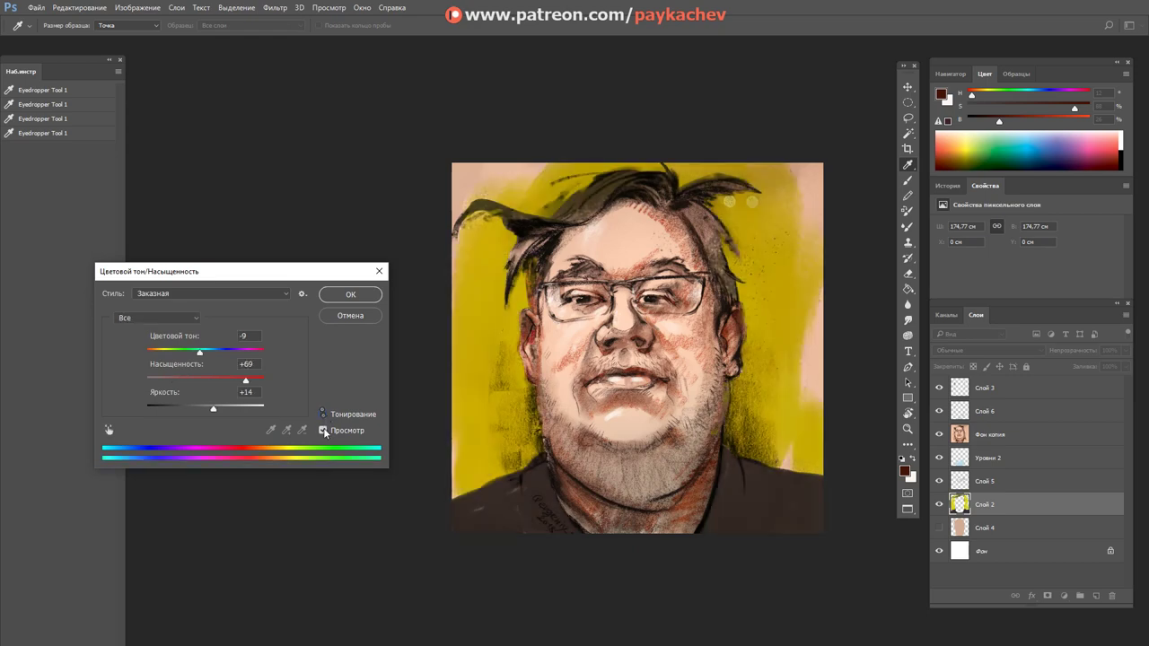
pyautogui.click(323, 427)
pyautogui.click(324, 414)
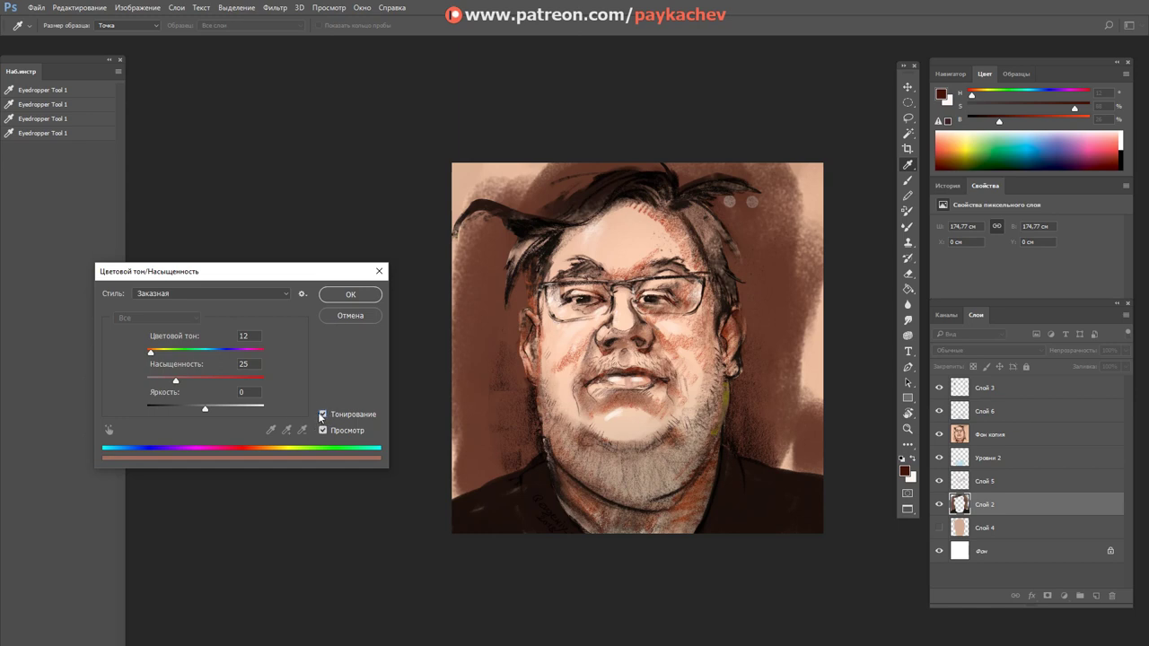
pyautogui.click(322, 414)
pyautogui.moveTo(212, 408); pyautogui.dragTo(221, 410)
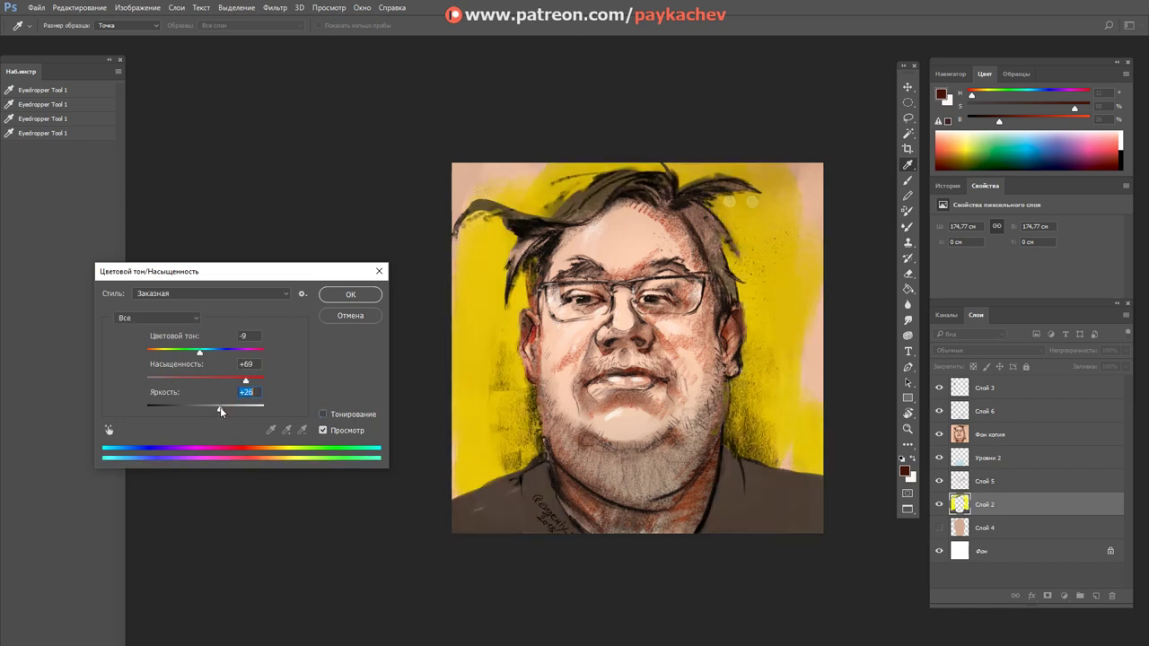
pyautogui.moveTo(220, 411); pyautogui.dragTo(219, 410)
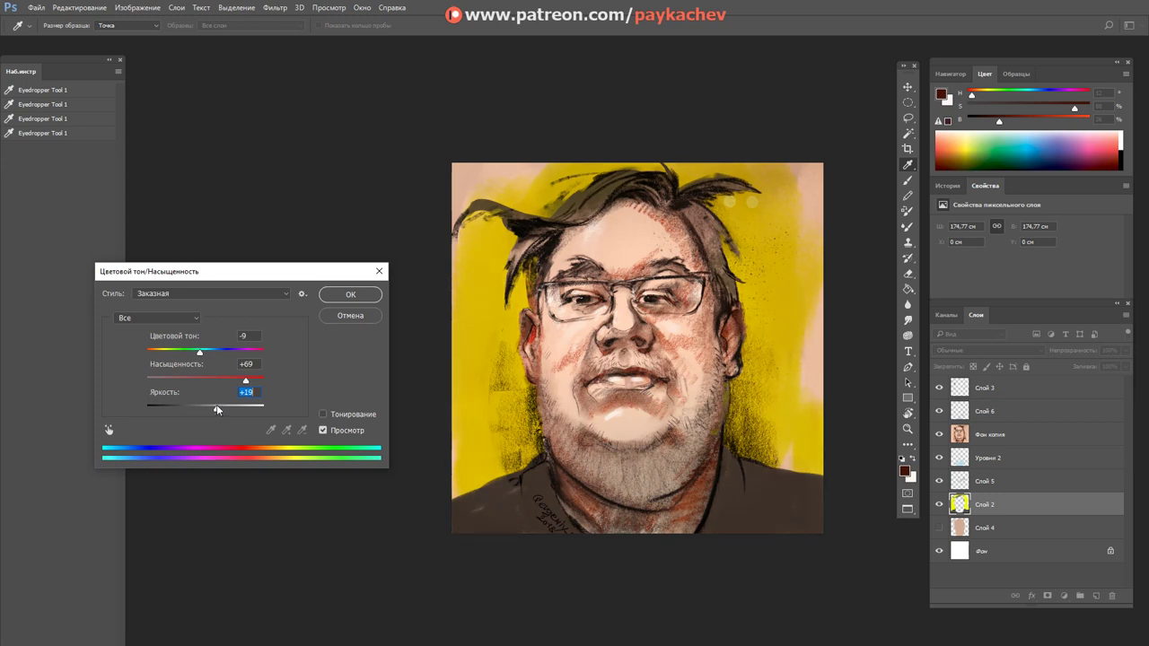
pyautogui.moveTo(246, 383); pyautogui.dragTo(251, 384)
pyautogui.moveTo(217, 410)
pyautogui.mouseDown()
pyautogui.moveTo(261, 382)
pyautogui.moveTo(240, 382)
pyautogui.mouseUp()
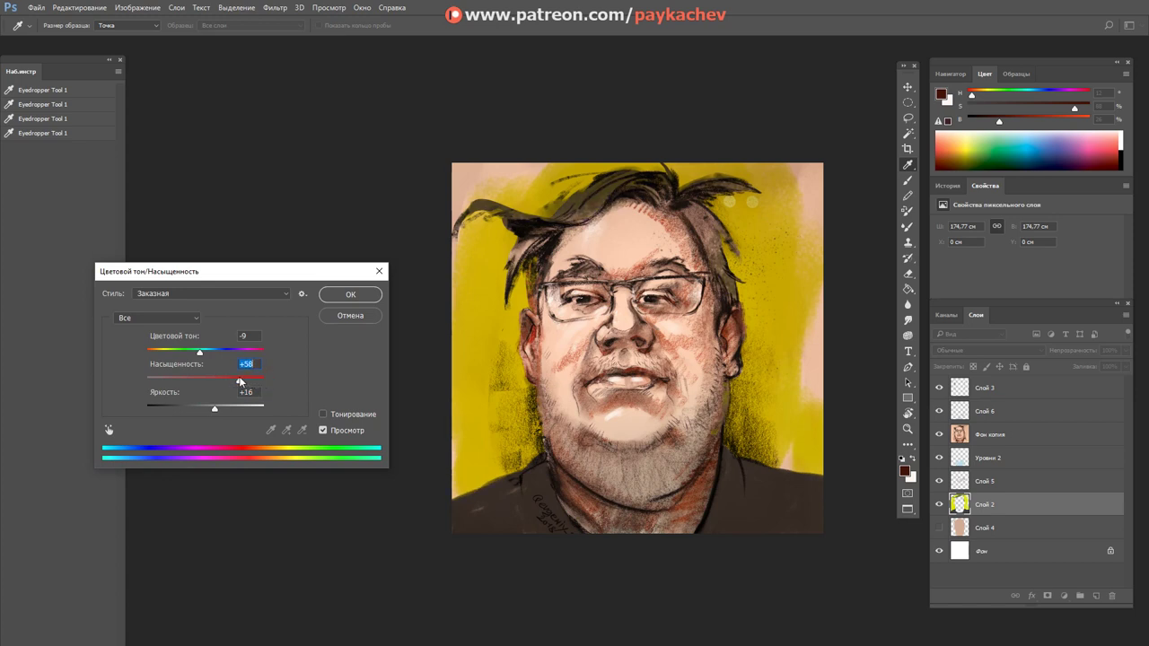
# Step: Set Hue to -32 (Saturation +68, Lightness +16) for an orange background and confirm with OK
pyautogui.moveTo(201, 353); pyautogui.dragTo(240, 352)
pyautogui.doubleClick(244, 364)
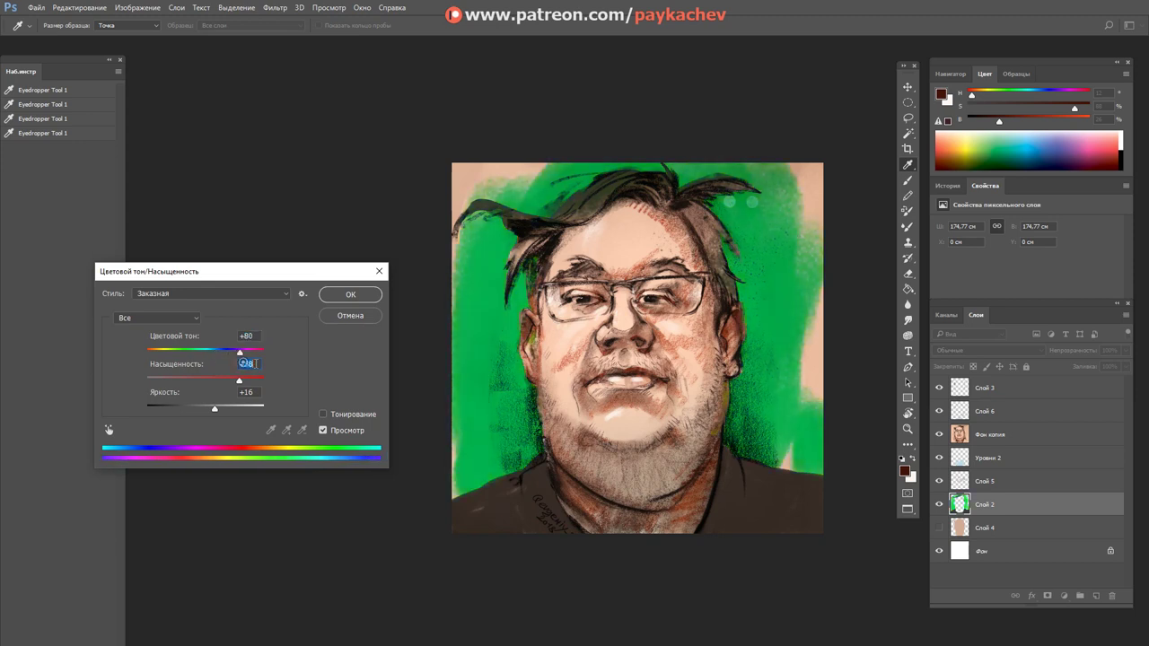
pyautogui.moveTo(240, 352)
pyautogui.mouseDown()
pyautogui.moveTo(251, 353)
pyautogui.moveTo(191, 356)
pyautogui.mouseUp()
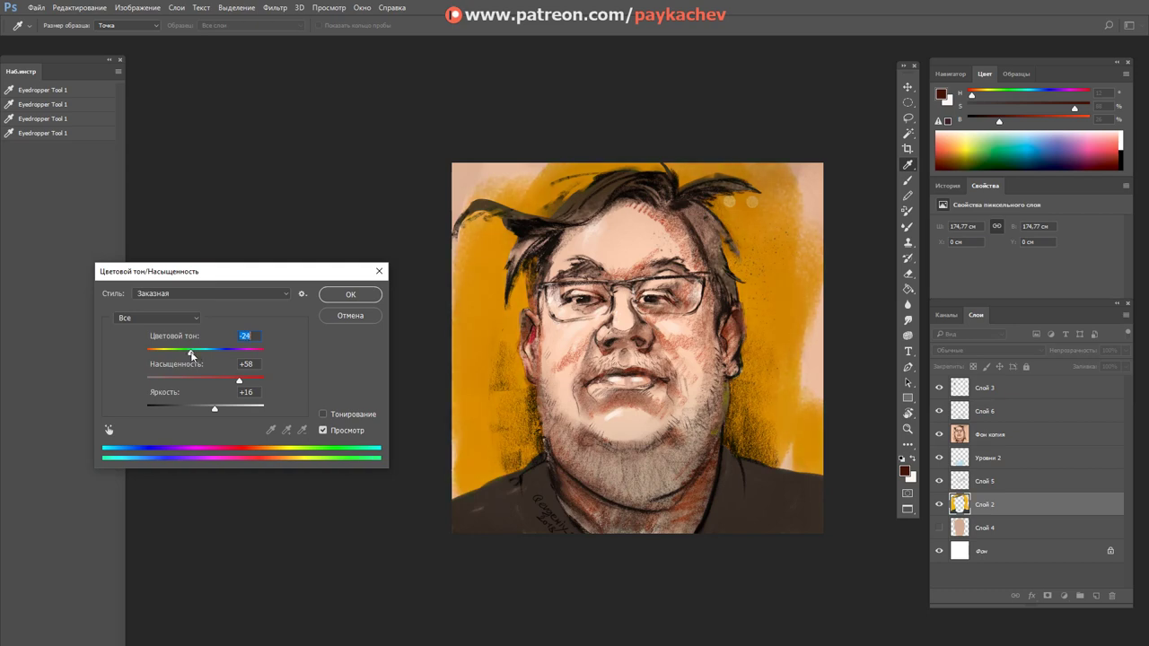
pyautogui.moveTo(192, 355)
pyautogui.mouseDown()
pyautogui.moveTo(178, 354)
pyautogui.moveTo(189, 355)
pyautogui.mouseUp()
pyautogui.moveTo(188, 355); pyautogui.dragTo(246, 383)
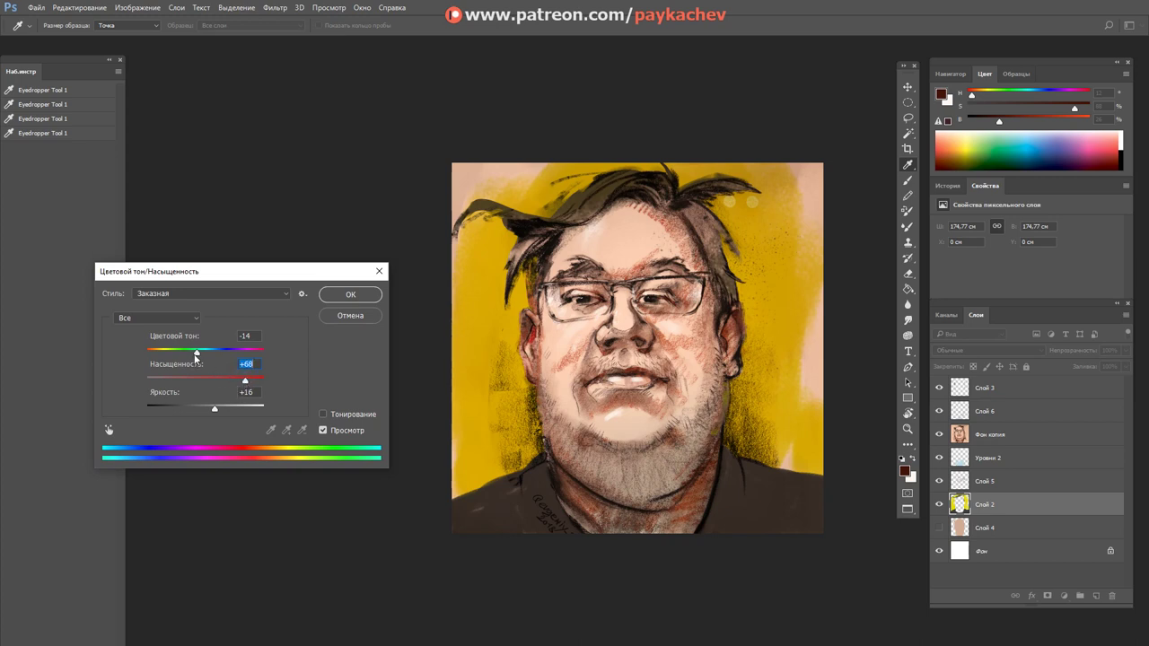
pyautogui.moveTo(196, 357); pyautogui.dragTo(197, 358)
pyautogui.click(349, 297)
pyautogui.moveTo(199, 353); pyautogui.dragTo(191, 355)
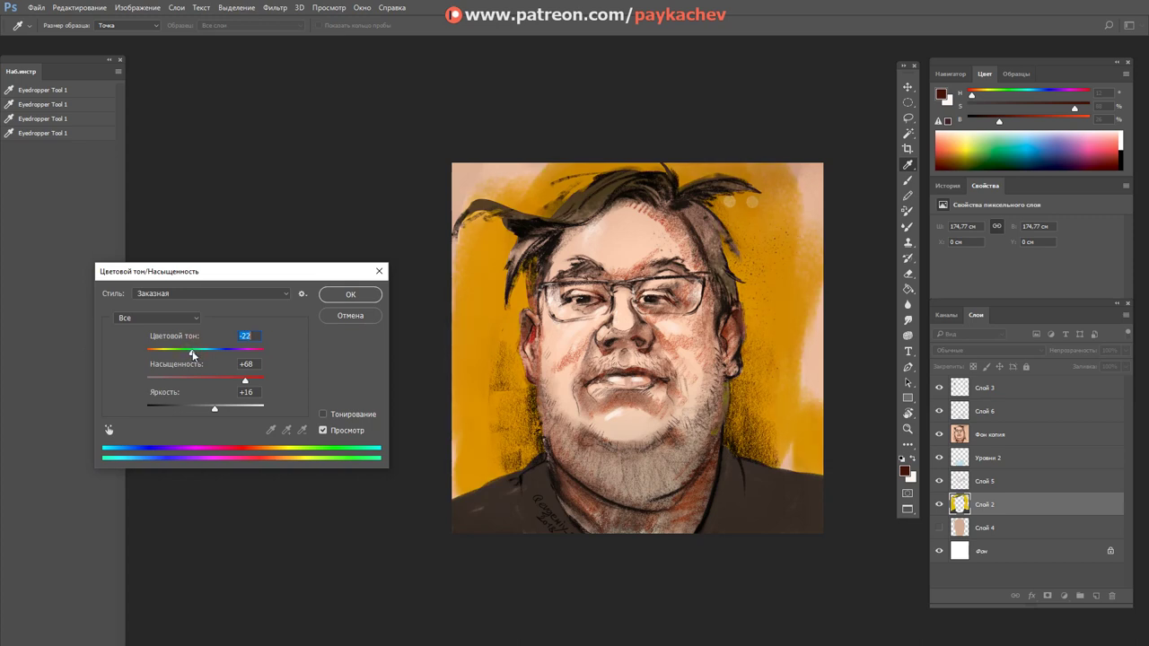
pyautogui.moveTo(191, 355); pyautogui.dragTo(187, 354)
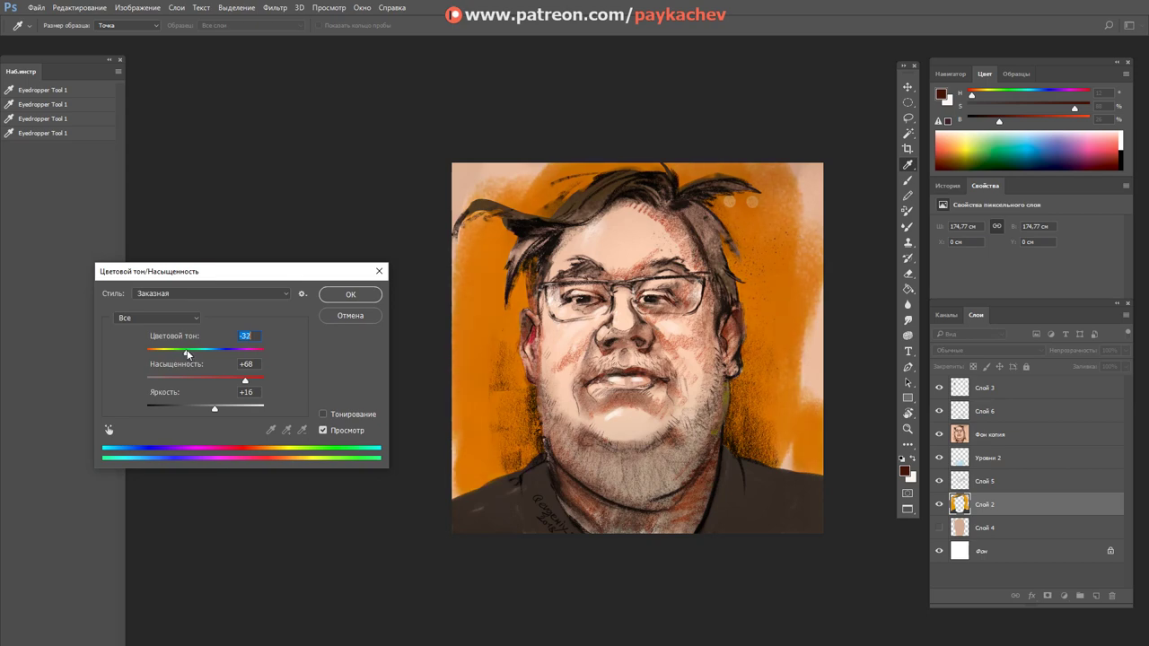
pyautogui.click(348, 296)
pyautogui.press('b')
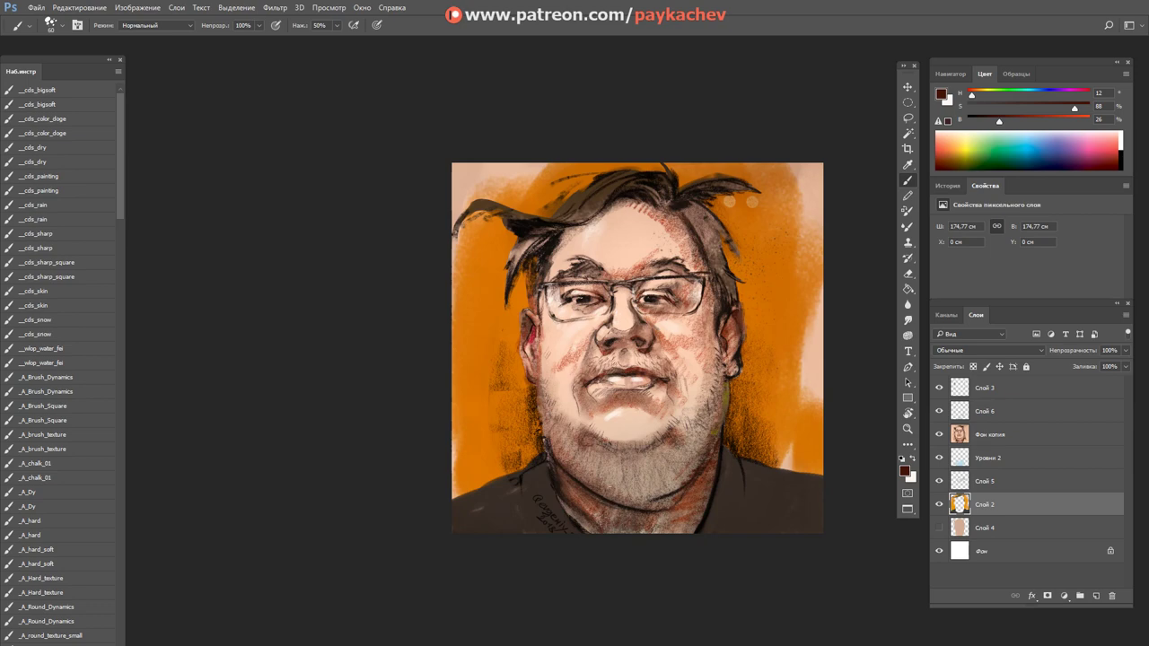
# Step: Zoom in on the chin and set up the CDS skin brush at size 100 with a sampled dark brown
pyautogui.press('z')
pyautogui.moveTo(562, 462)
pyautogui.mouseDown()
pyautogui.moveTo(596, 442)
pyautogui.moveTo(482, 440)
pyautogui.mouseUp()
pyautogui.press('b')
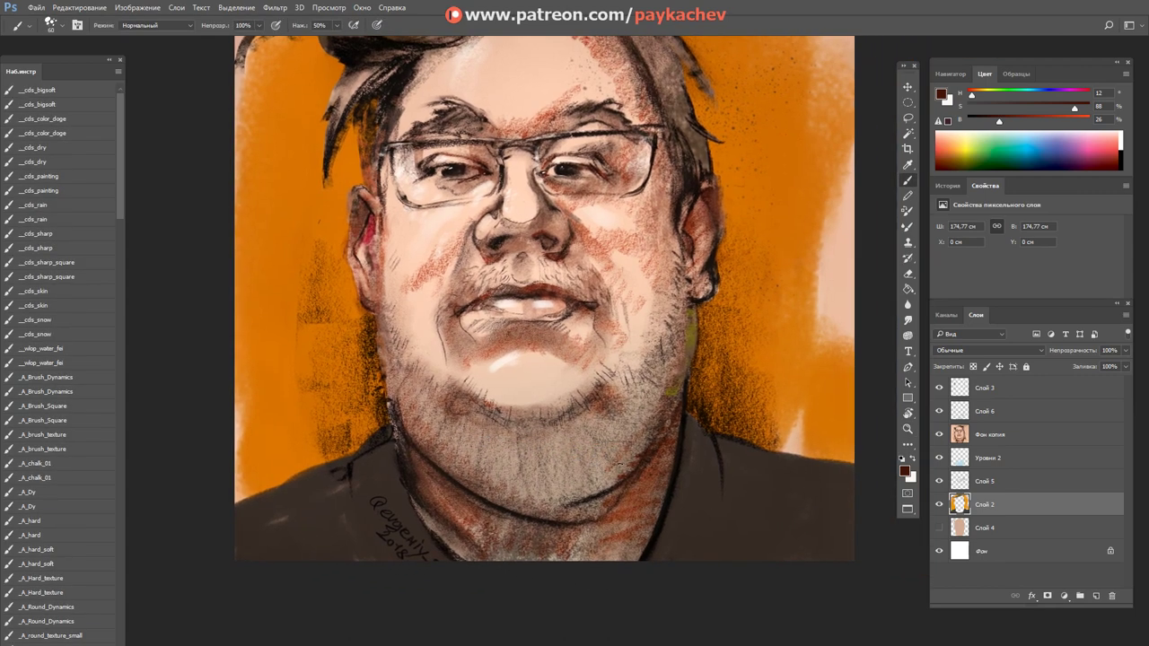
pyautogui.click(1012, 501)
pyautogui.rightClick(703, 485)
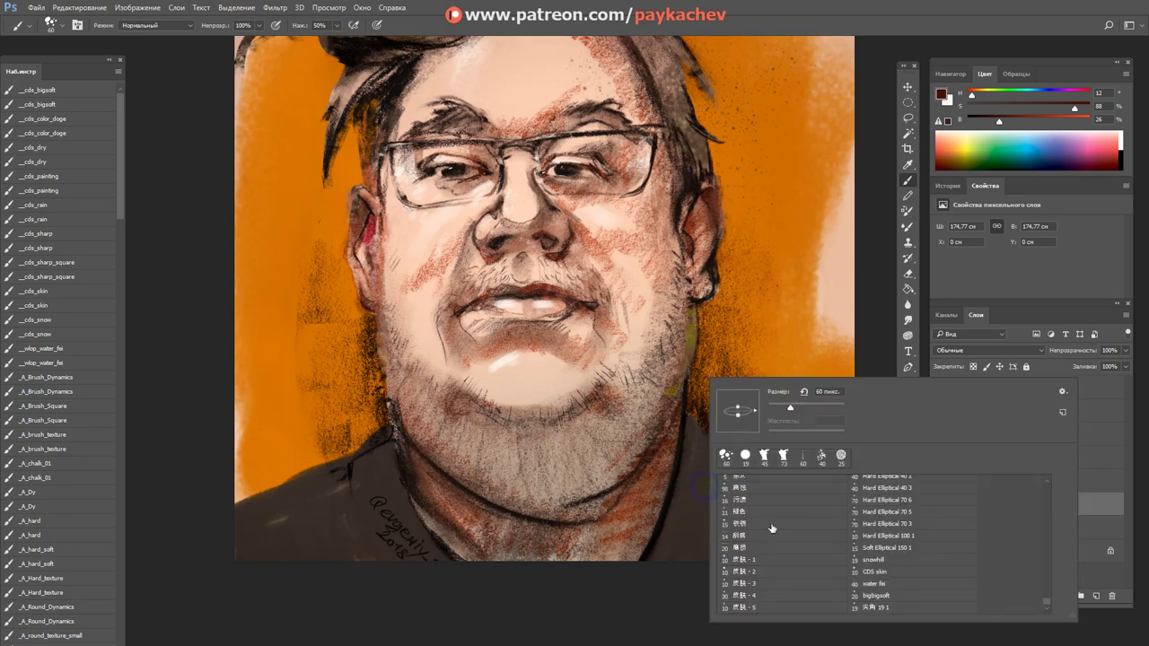
pyautogui.click(888, 575)
pyautogui.click(646, 583)
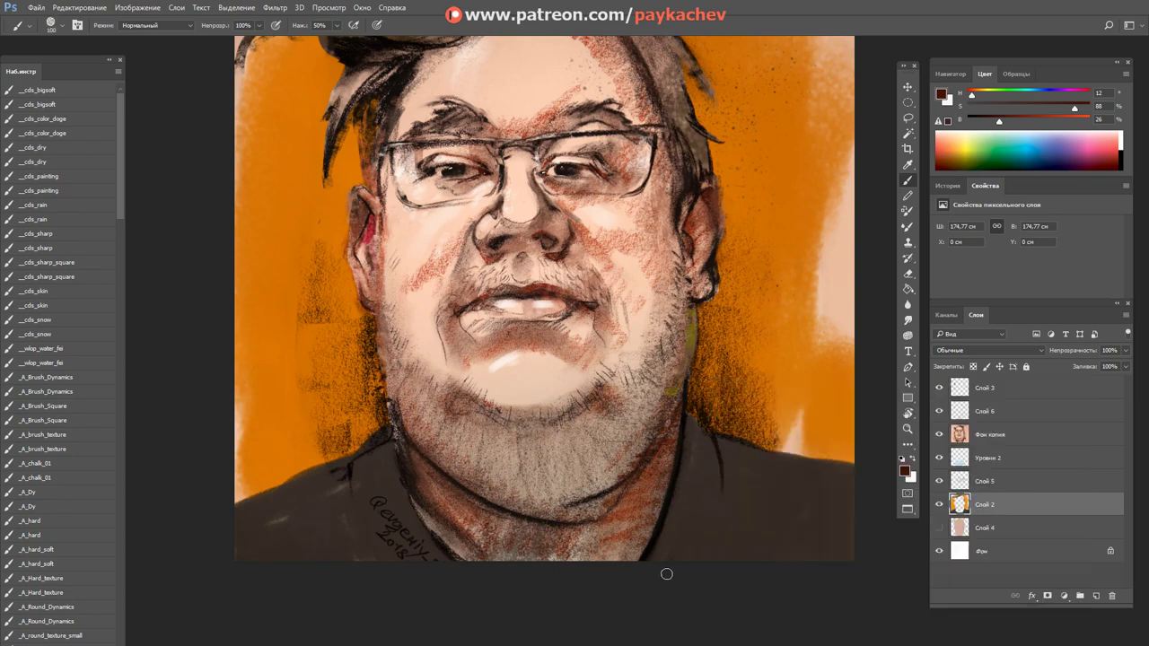
pyautogui.keyDown('alt'); pyautogui.click(703, 500); pyautogui.keyUp('alt')
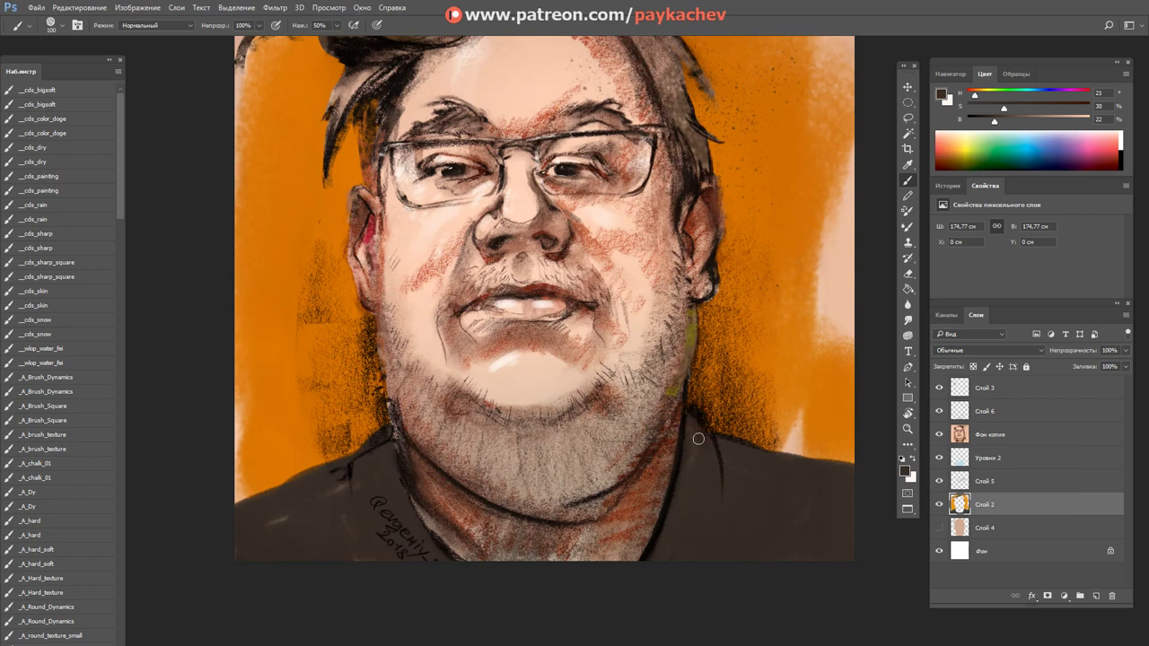
# Step: Darken the right and left neck edges, then target layer Слой 6 with a darker brown
pyautogui.moveTo(689, 406); pyautogui.dragTo(709, 449)
pyautogui.moveTo(388, 431); pyautogui.dragTo(347, 472)
pyautogui.click(998, 411)
pyautogui.keyDown('alt'); pyautogui.click(406, 473); pyautogui.keyUp('alt')
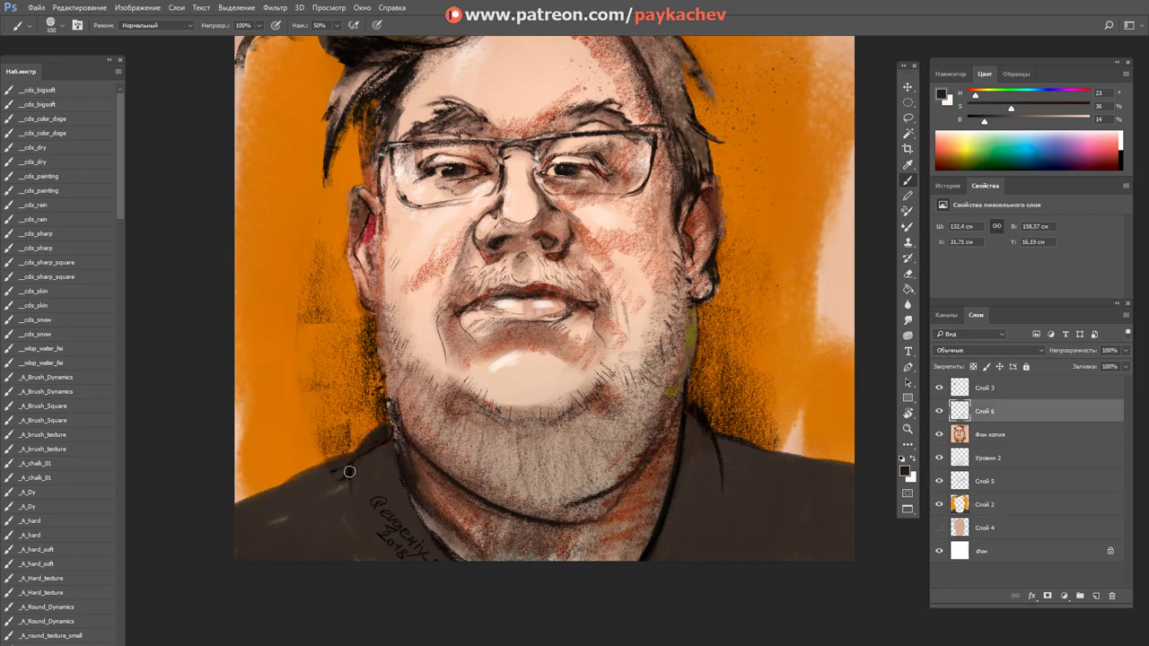
# Step: Paint dark brown lines down the neck to the shirt edge and across the shoulder
pyautogui.keyDown('alt'); pyautogui.click(678, 428); pyautogui.keyUp('alt')
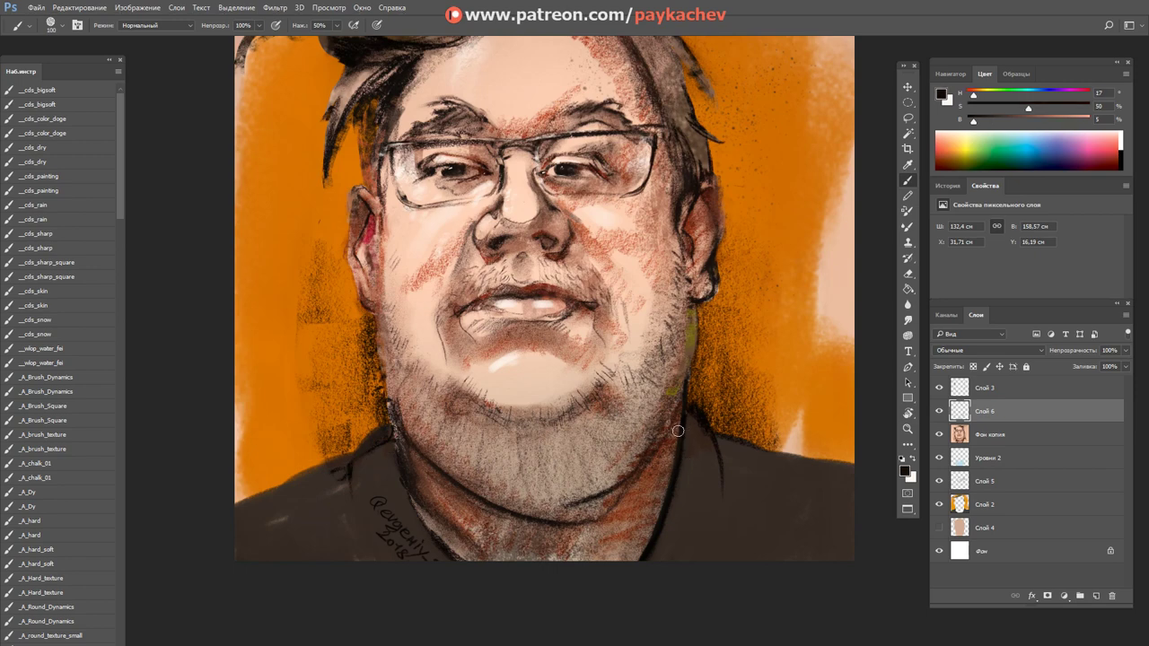
pyautogui.press('[')
pyautogui.press('[')
pyautogui.press('[')
pyautogui.moveTo(391, 425); pyautogui.dragTo(327, 468)
pyautogui.click(54, 392)
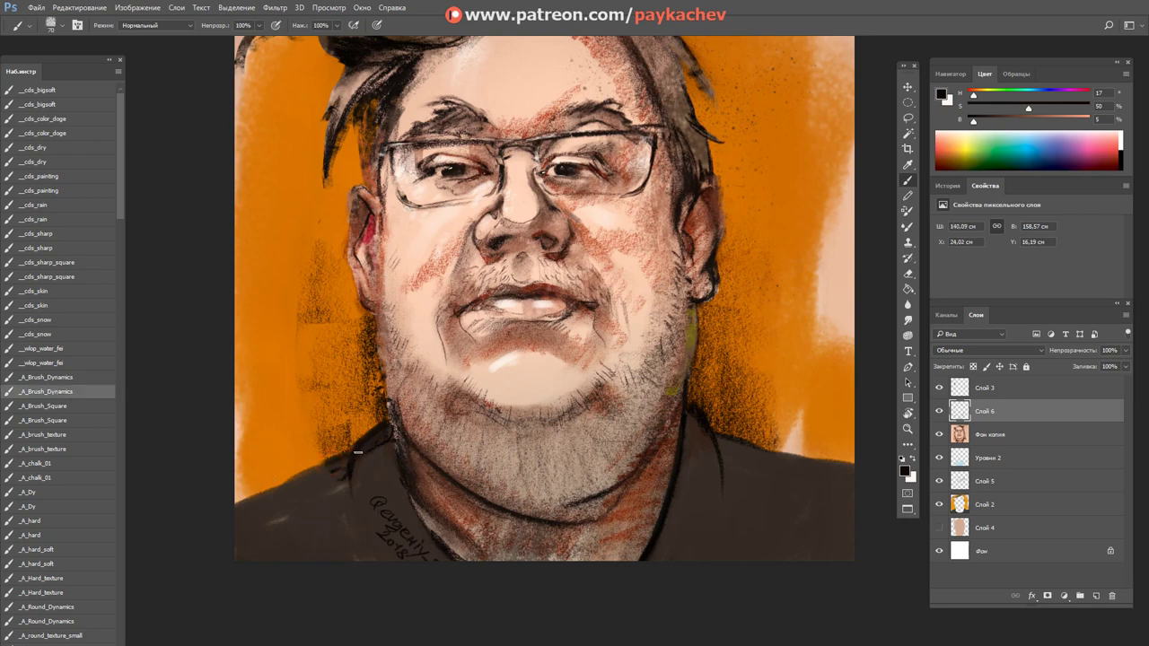
pyautogui.hotkey('ctrl', 'z')
pyautogui.hotkey('ctrl', 'z')
pyautogui.moveTo(389, 421); pyautogui.dragTo(353, 456)
pyautogui.keyDown('alt'); pyautogui.click(390, 104); pyautogui.keyUp('alt')
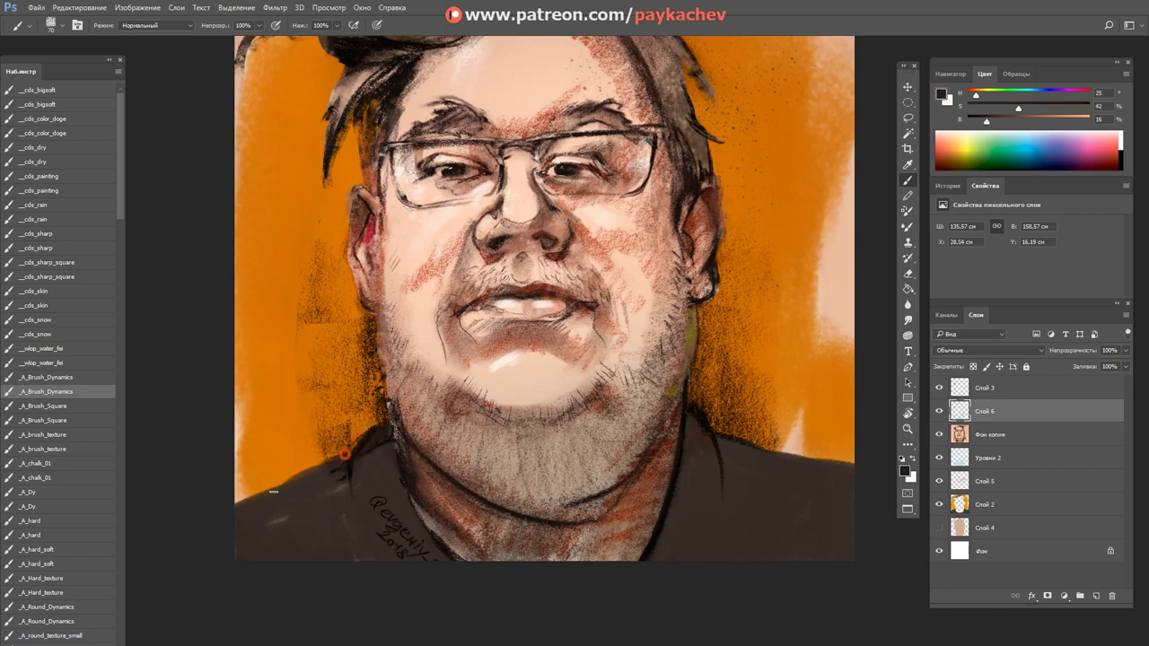
pyautogui.moveTo(344, 451); pyautogui.dragTo(302, 474)
pyautogui.moveTo(467, 456); pyautogui.dragTo(520, 510)
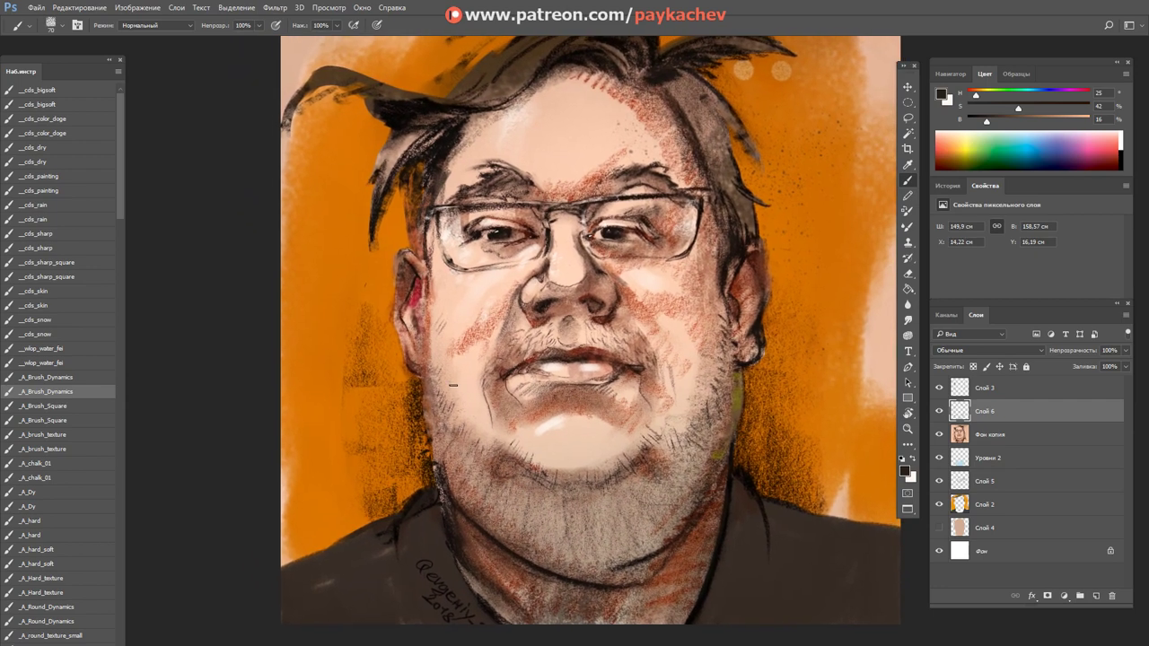
# Step: Add red strokes on the ear, darken around both eyes, and touch up the lips in pink and dark red
pyautogui.keyDown('alt'); pyautogui.click(415, 289); pyautogui.keyUp('alt')
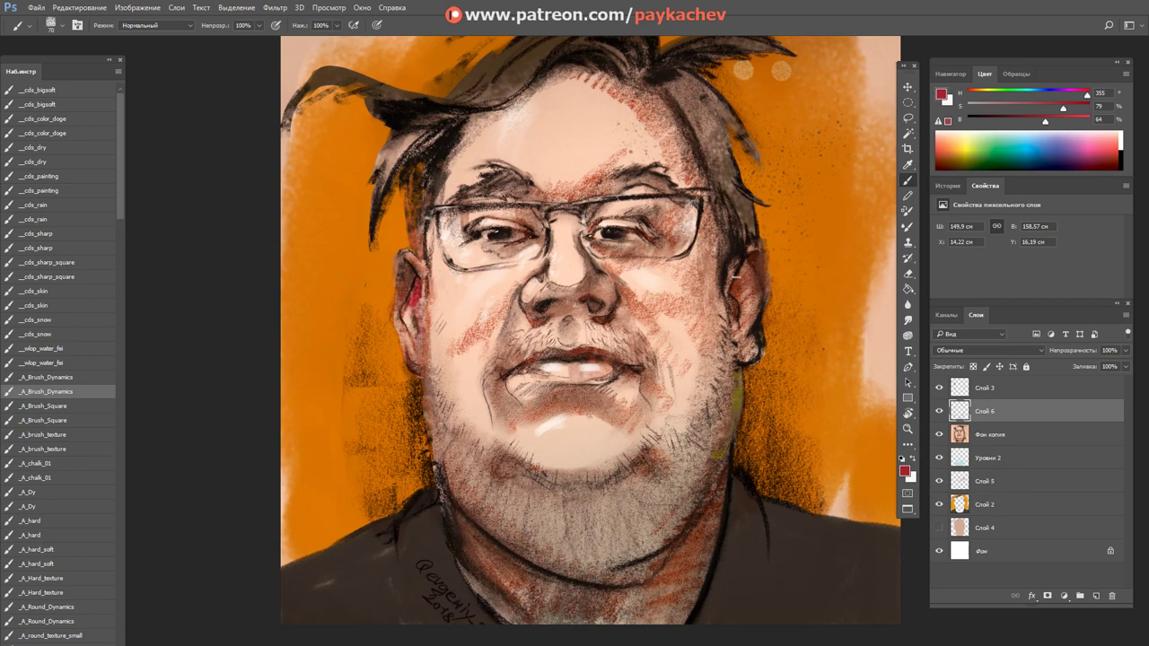
pyautogui.moveTo(739, 282)
pyautogui.mouseDown()
pyautogui.moveTo(736, 293)
pyautogui.moveTo(742, 258)
pyautogui.moveTo(756, 270)
pyautogui.mouseUp()
pyautogui.moveTo(608, 232)
pyautogui.mouseDown()
pyautogui.moveTo(593, 229)
pyautogui.moveTo(607, 227)
pyautogui.mouseUp()
pyautogui.moveTo(523, 247); pyautogui.dragTo(521, 231)
pyautogui.moveTo(502, 372); pyautogui.dragTo(515, 366)
pyautogui.keyDown('alt'); pyautogui.click(603, 394); pyautogui.keyUp('alt')
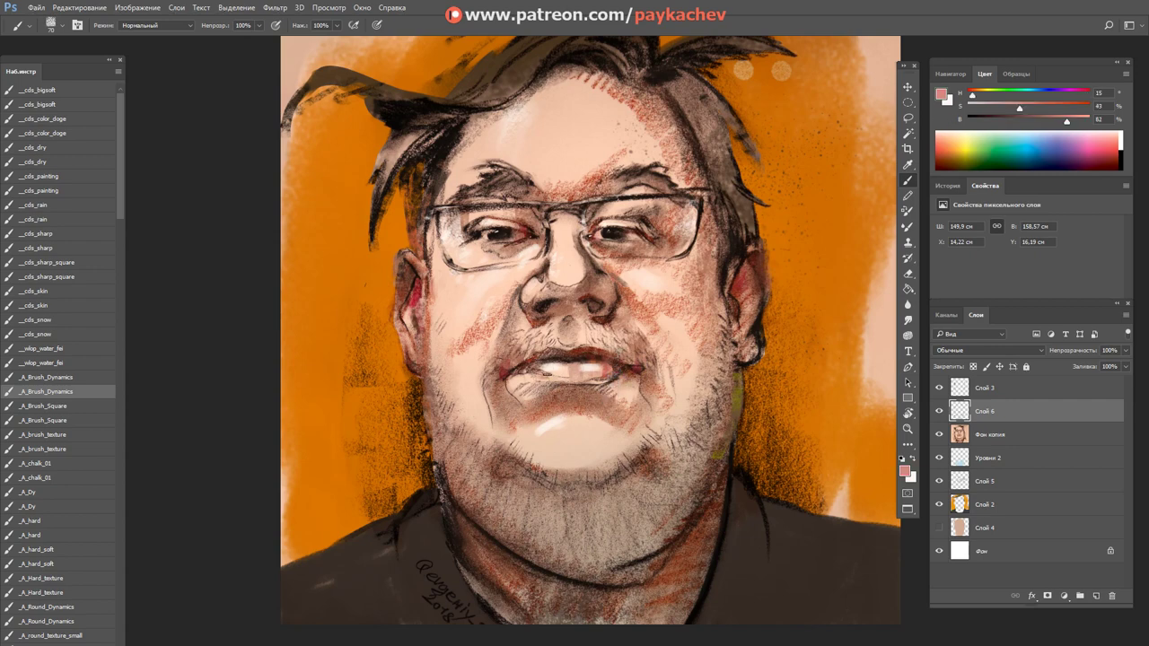
pyautogui.moveTo(549, 372); pyautogui.dragTo(524, 364)
pyautogui.keyDown('alt'); pyautogui.click(727, 296); pyautogui.keyUp('alt')
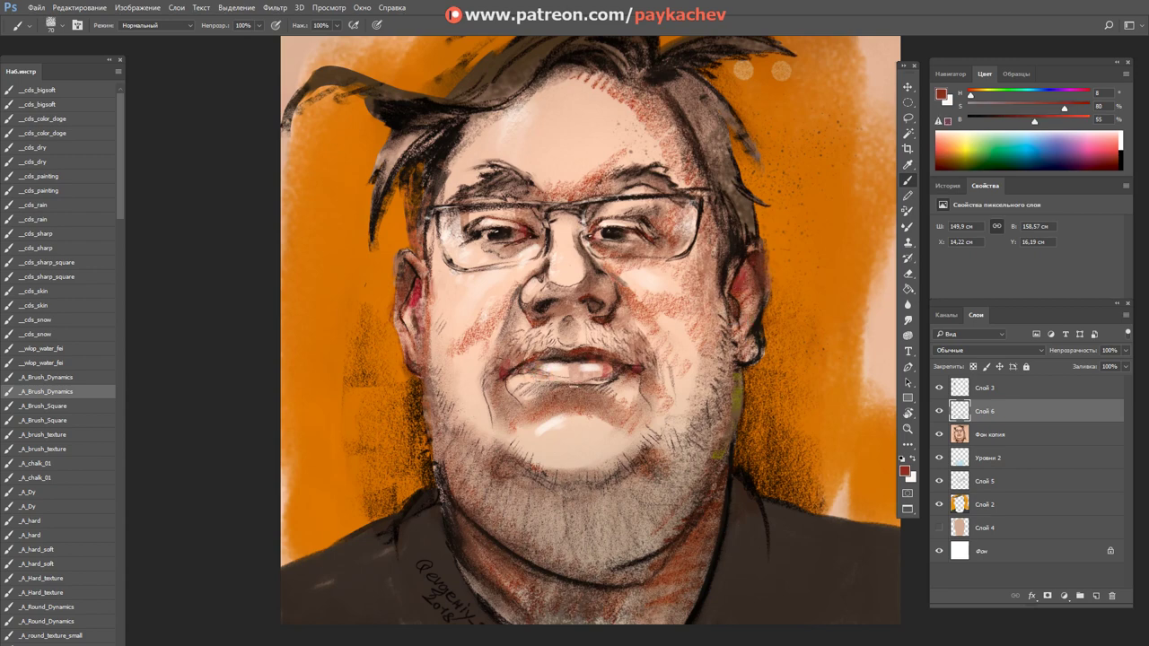
pyautogui.moveTo(525, 366); pyautogui.dragTo(546, 359)
# Step: Set the painting layer's blend mode to Multiply (Умножение)
pyautogui.click(985, 350)
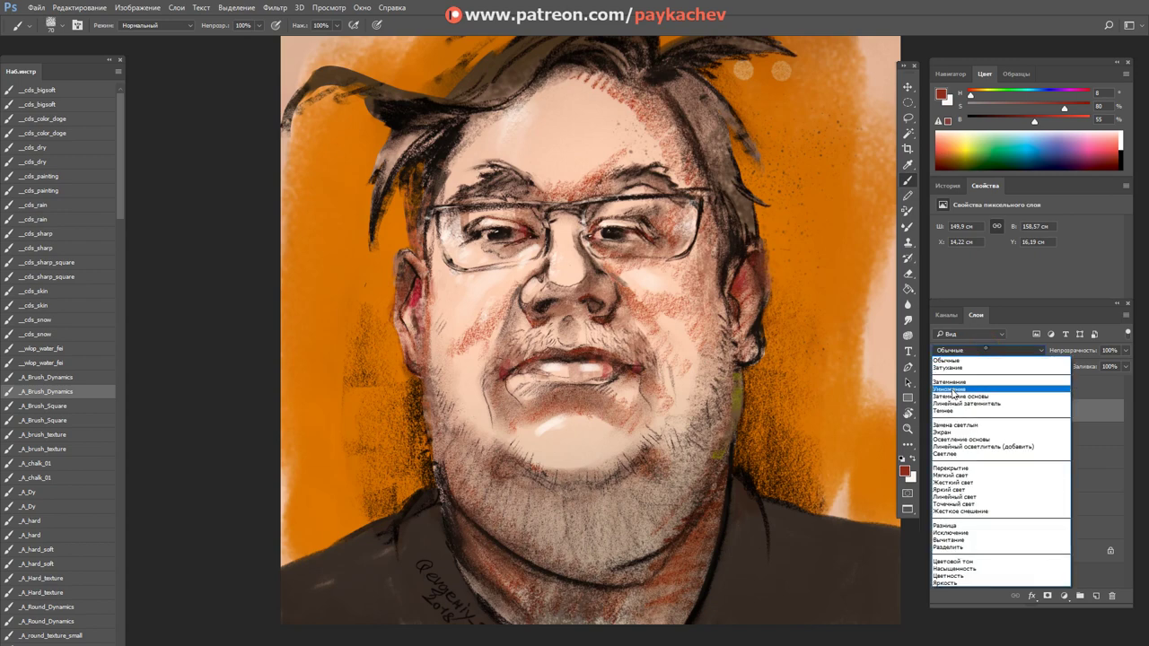
pyautogui.click(953, 388)
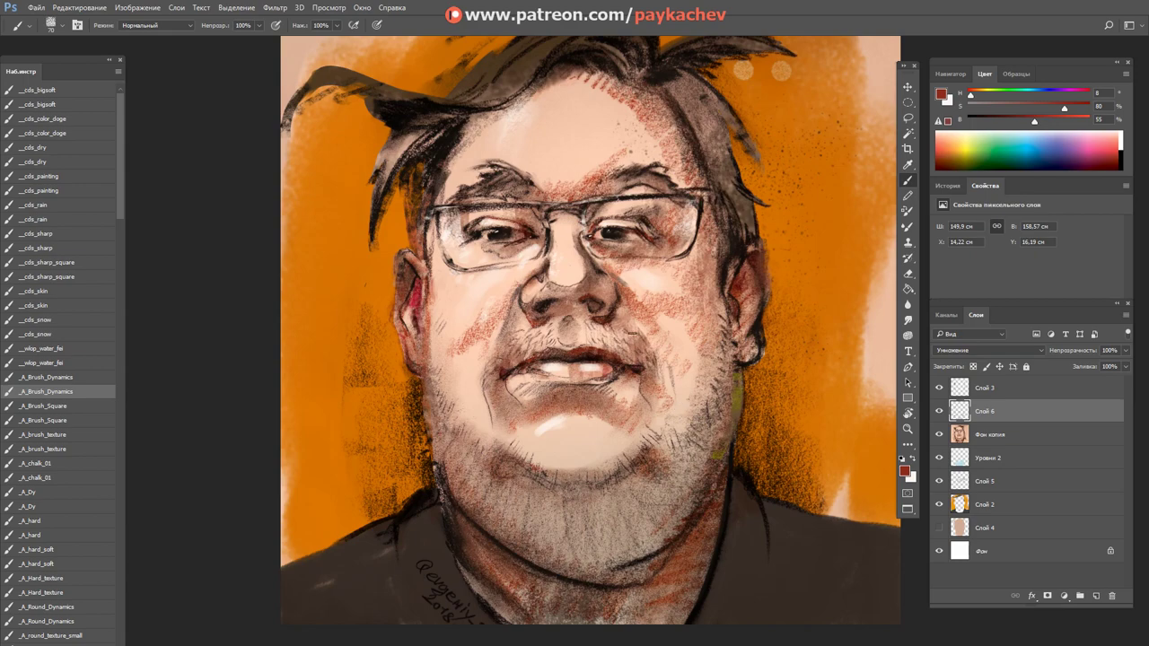
pyautogui.keyDown('alt'); pyautogui.click(626, 236); pyautogui.keyUp('alt')
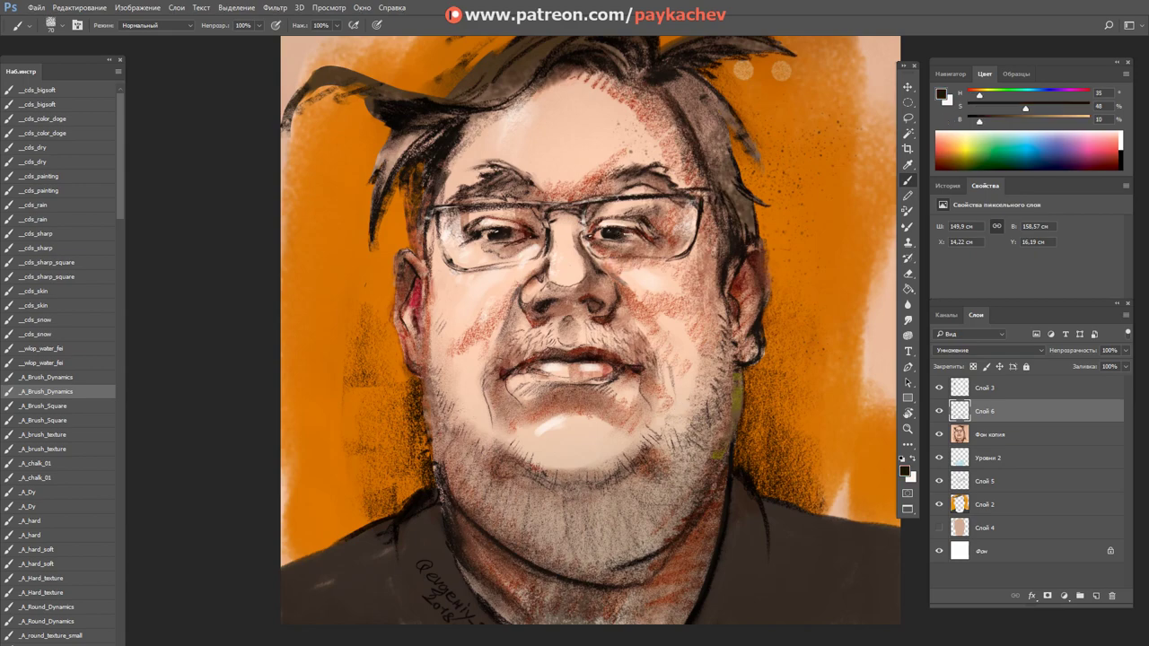
pyautogui.press('z')
pyautogui.click(625, 248)
# Step: Rotate the brush tip angle in the Brush panel (F5) and shrink the brush to 45
pyautogui.press('b')
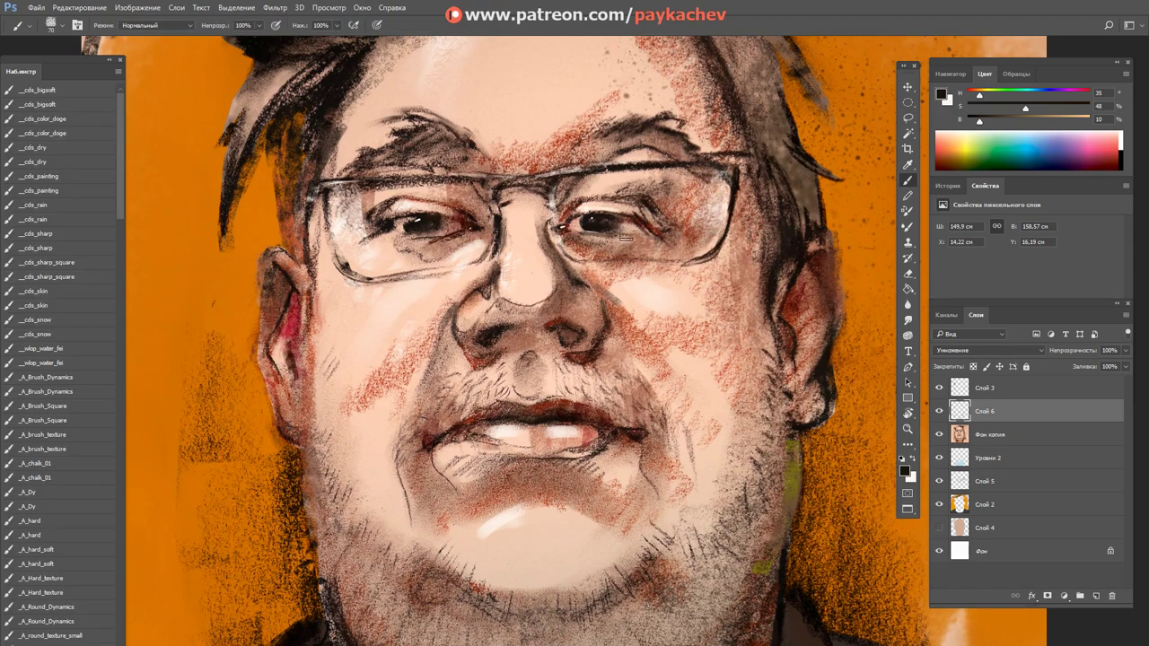
pyautogui.press('F5')
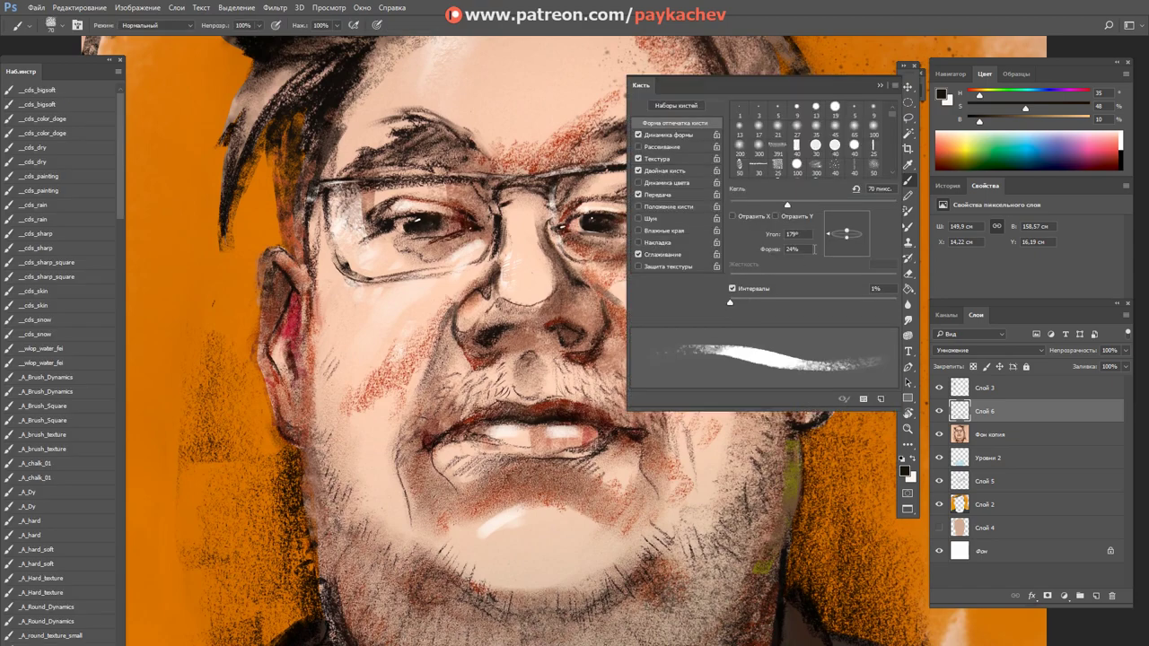
pyautogui.moveTo(827, 235)
pyautogui.mouseDown()
pyautogui.moveTo(860, 232)
pyautogui.moveTo(839, 253)
pyautogui.mouseUp()
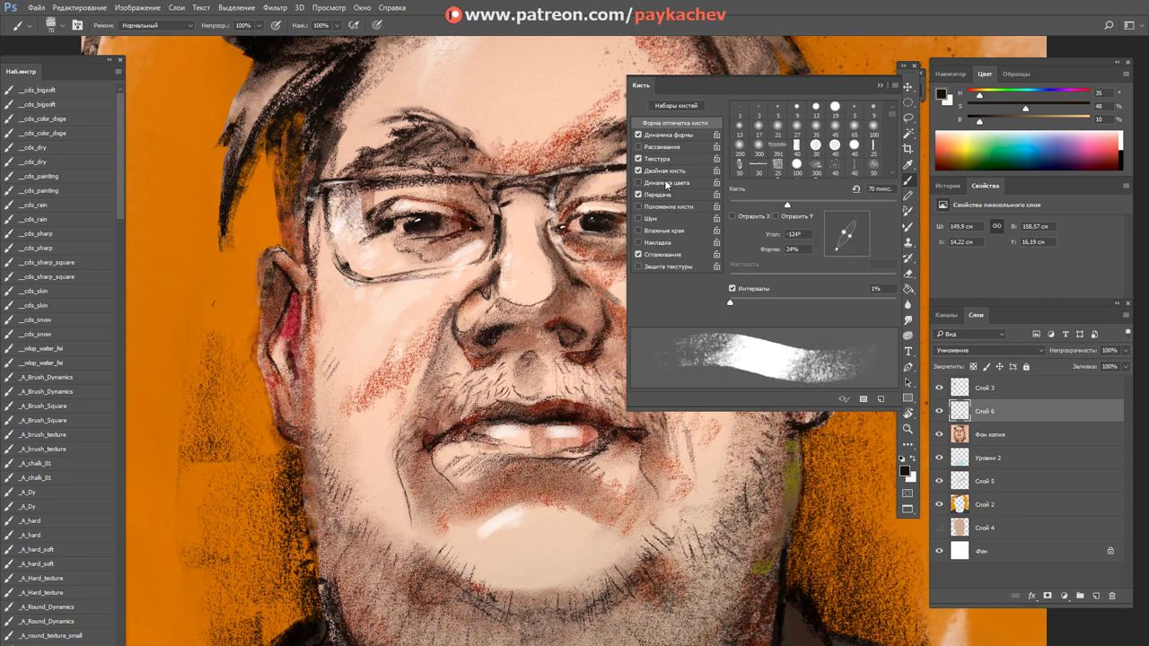
pyautogui.press('F5')
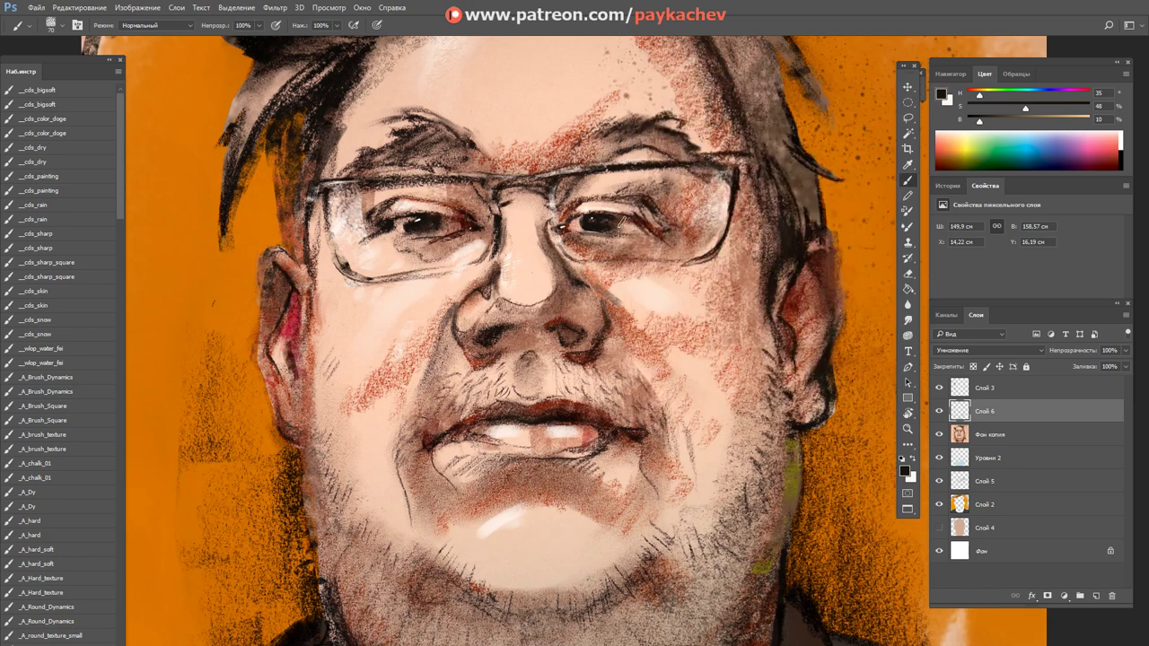
pyautogui.press('[')
pyautogui.press('[')
pyautogui.press('[')
# Step: Paint dark strokes along the right lower eyelid and dark red above the left eye
pyautogui.moveTo(641, 219); pyautogui.dragTo(679, 234)
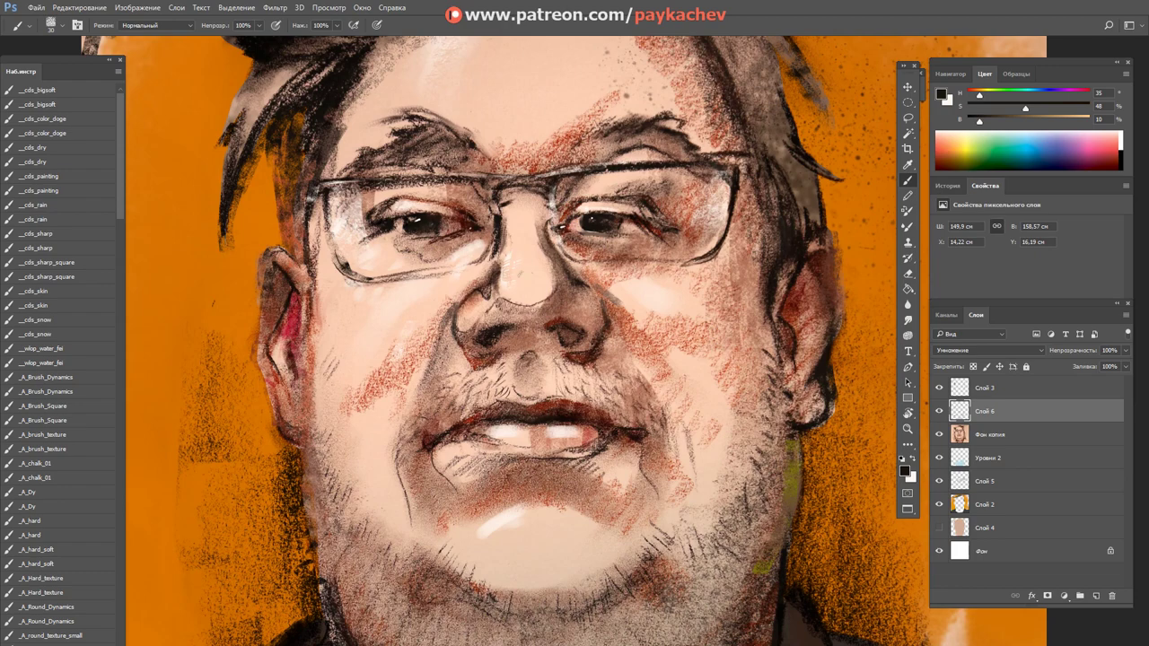
pyautogui.keyDown('alt'); pyautogui.click(801, 297); pyautogui.keyUp('alt')
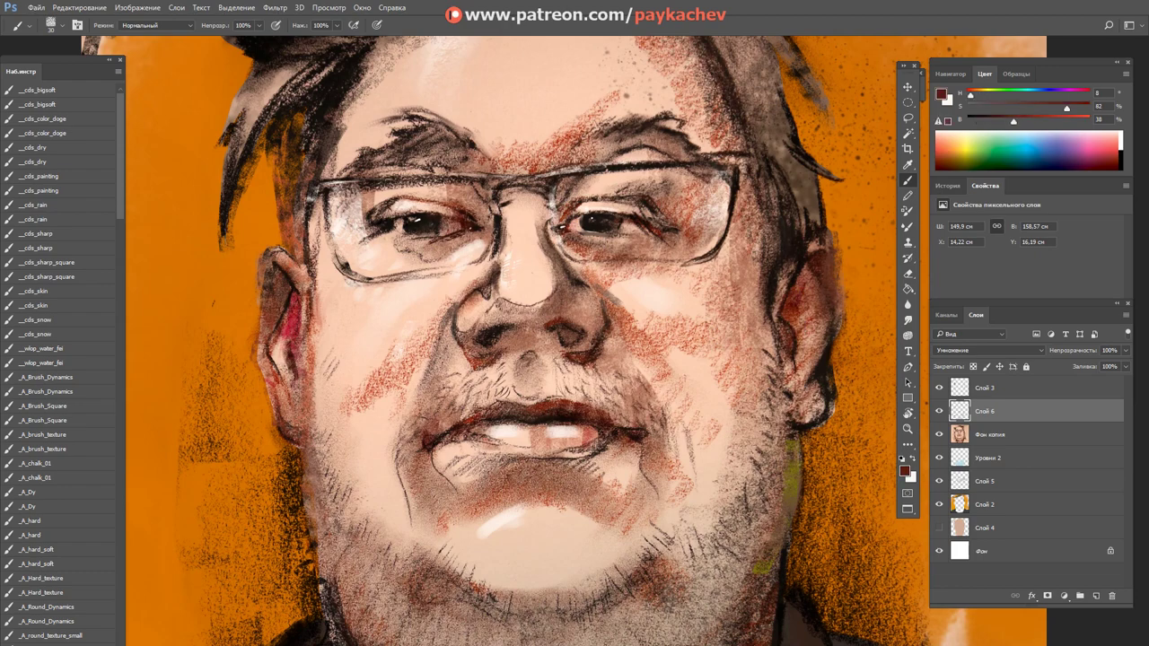
pyautogui.moveTo(364, 207); pyautogui.dragTo(401, 192)
pyautogui.keyDown('alt'); pyautogui.click(794, 325); pyautogui.keyUp('alt')
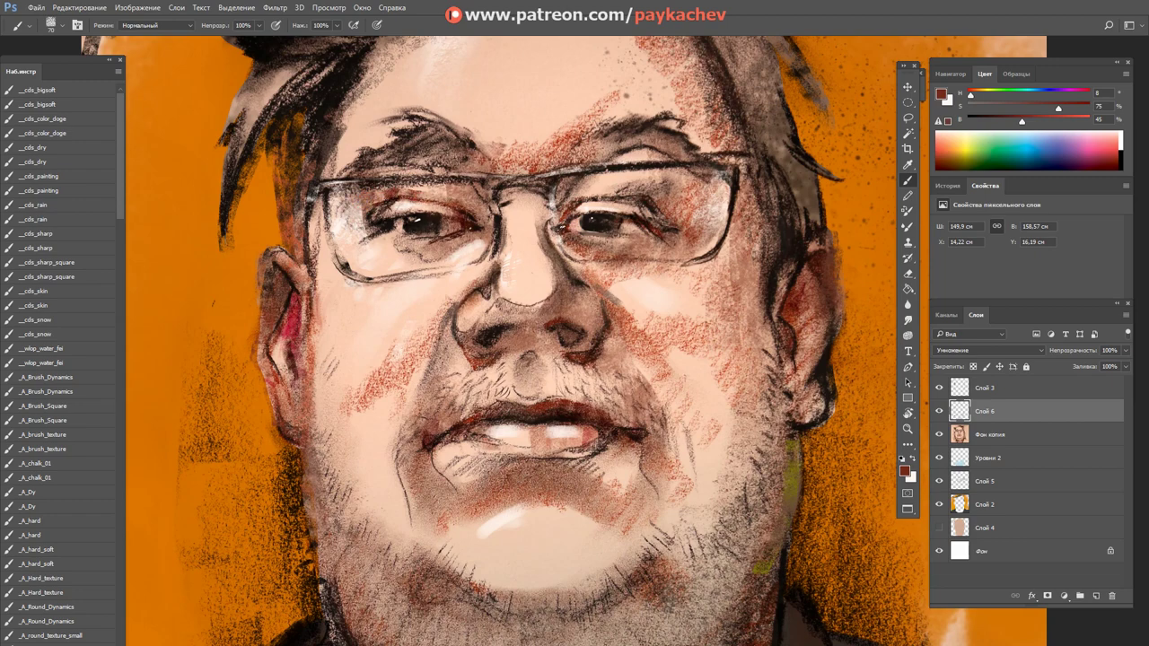
pyautogui.press('z')
pyautogui.moveTo(583, 247); pyautogui.dragTo(563, 270)
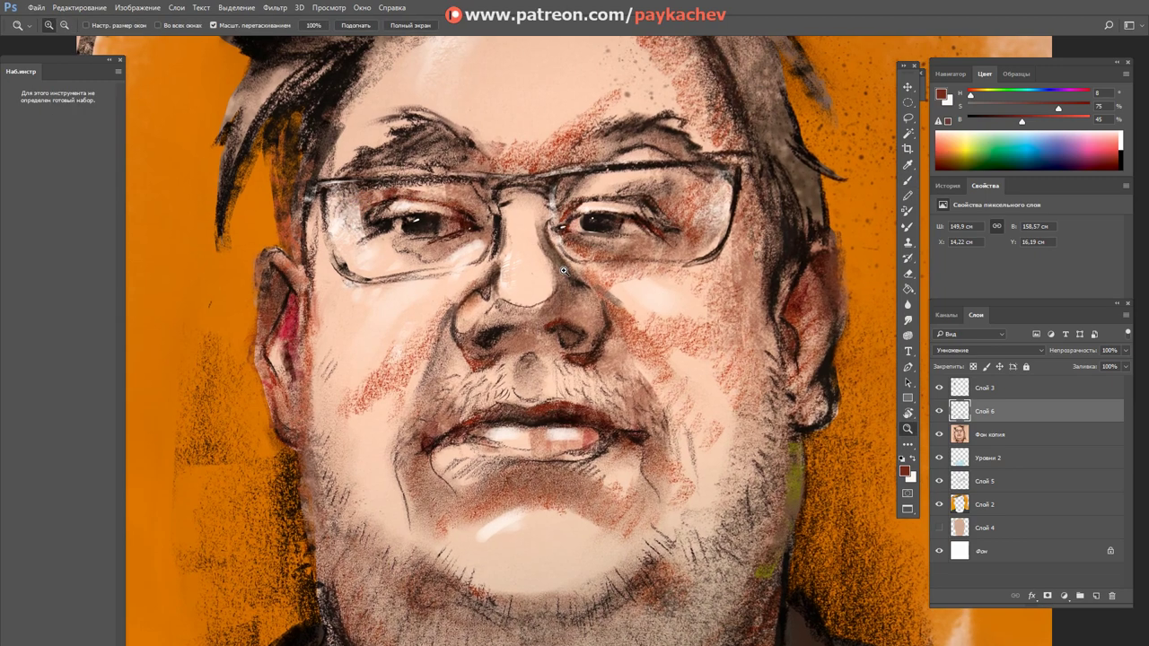
# Step: With the whole portrait in view, dab a reddish-orange touch on the left cheek beside the nose
pyautogui.hotkey('ctrl', '0')
pyautogui.press('b')
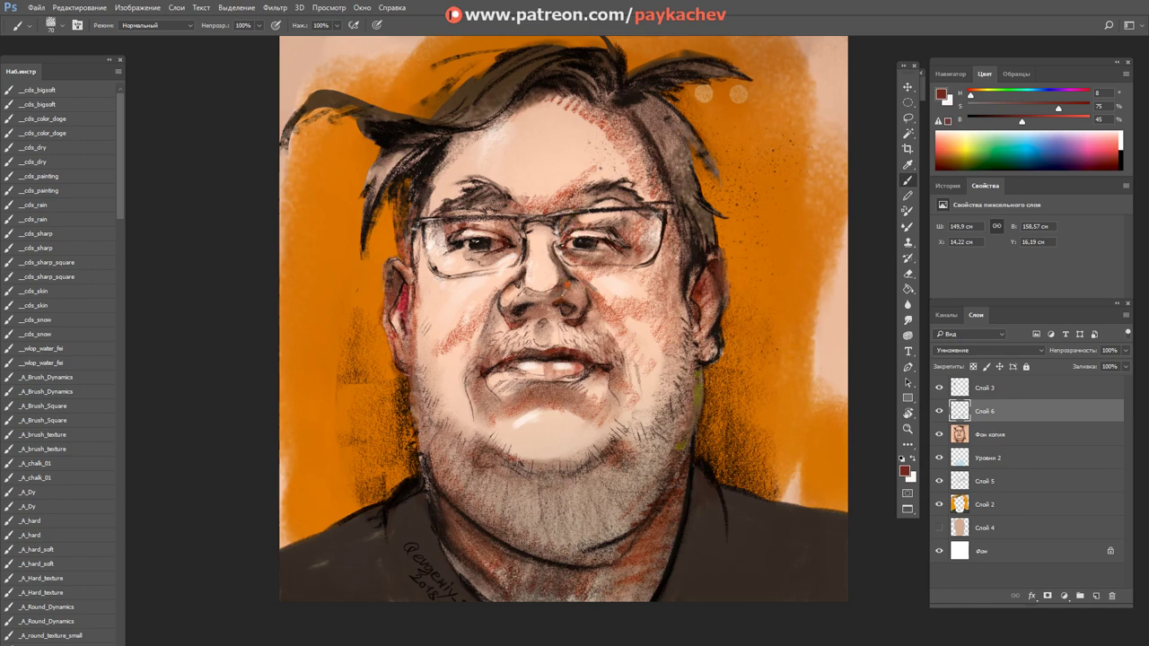
pyautogui.click(574, 292)
pyautogui.press('z')
pyautogui.keyDown('alt'); pyautogui.click(686, 429); pyautogui.keyUp('alt')
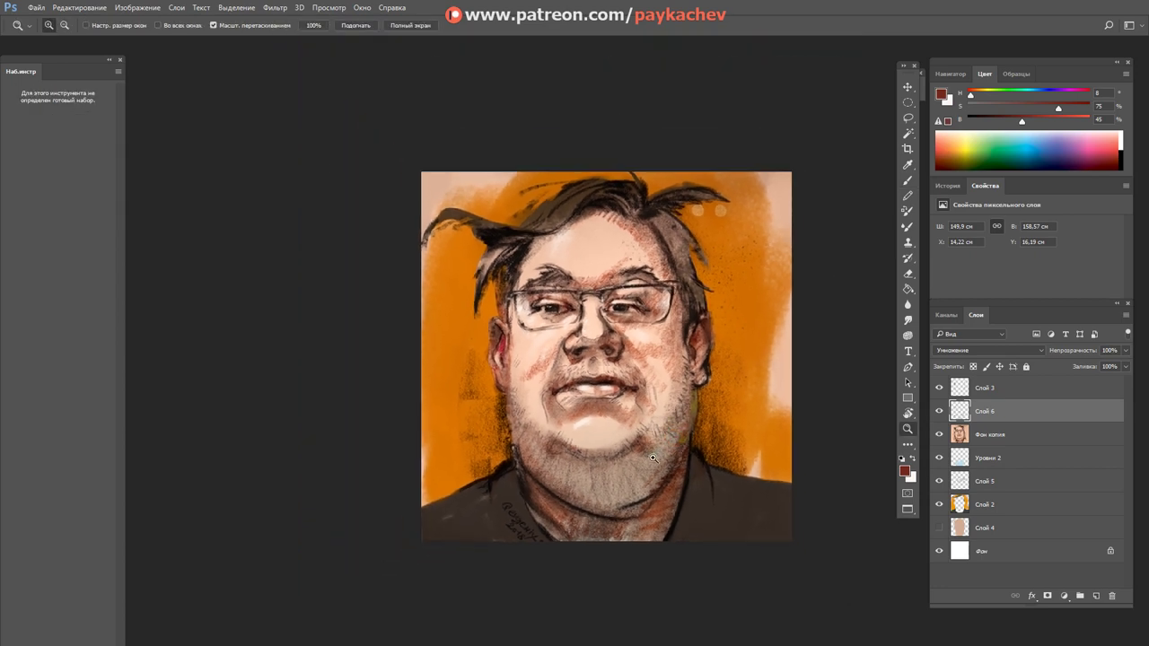
pyautogui.press('b')
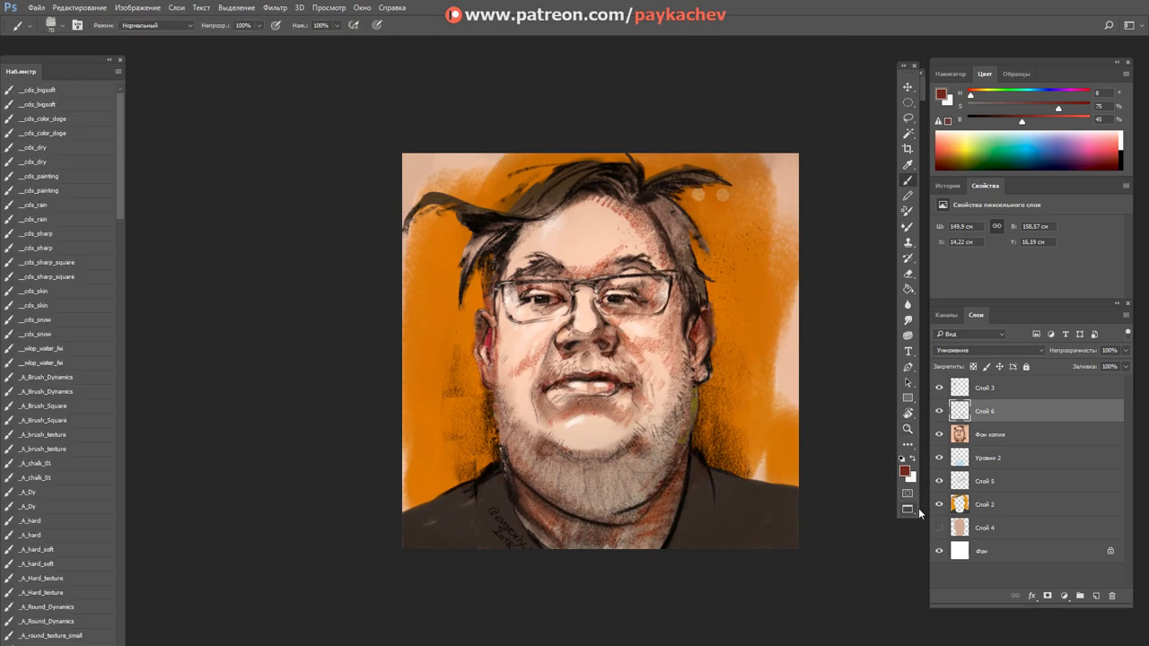
# Step: Recolour the Слой 2 background layer from orange to mustard yellow with Hue +21
pyautogui.click(994, 502)
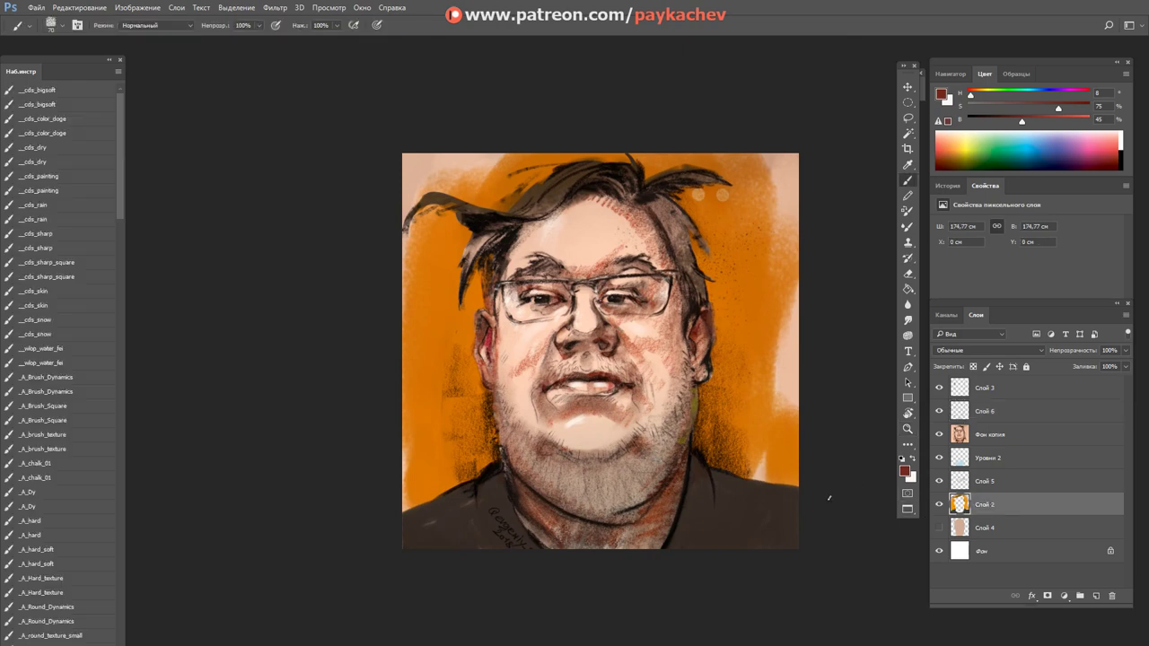
pyautogui.hotkey('ctrl', 'u')
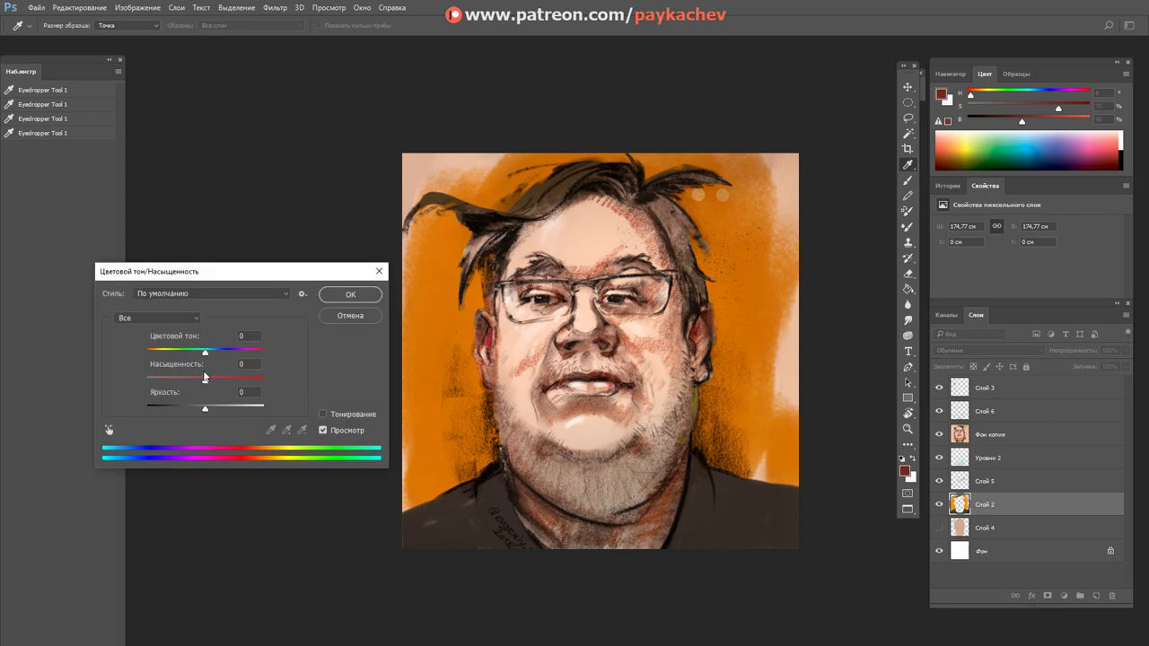
pyautogui.moveTo(205, 352); pyautogui.dragTo(216, 356)
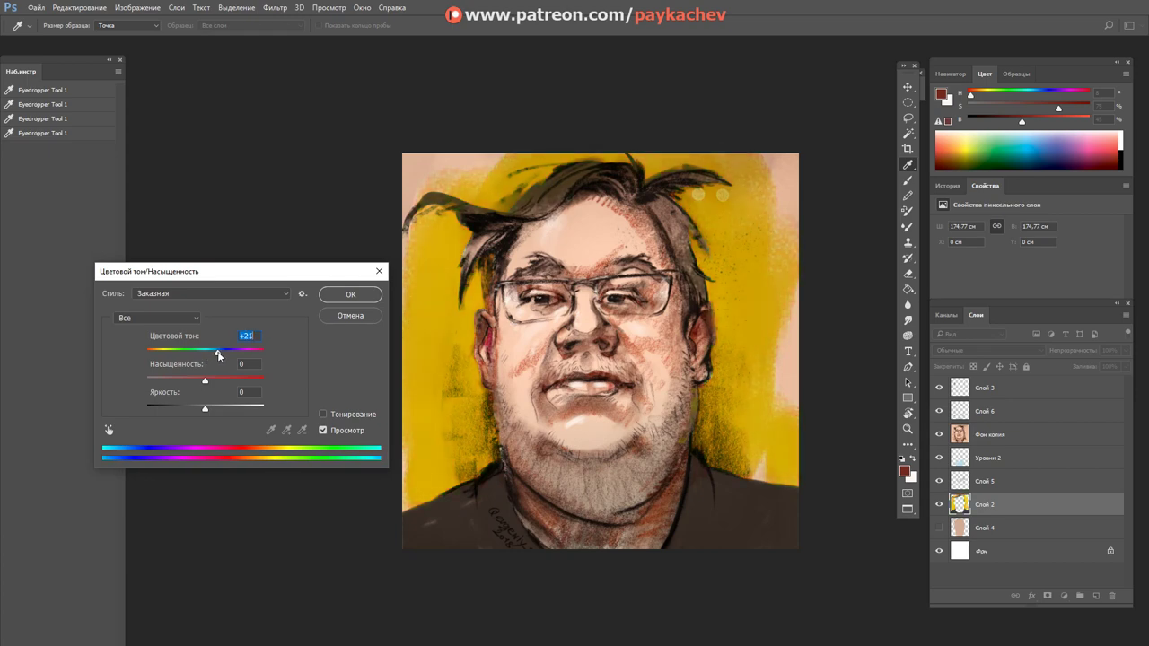
pyautogui.moveTo(220, 353); pyautogui.dragTo(217, 352)
pyautogui.click(358, 297)
# Step: On Слой 6, sample dark brown and darken the upper-left hair strands with brush sizes 100 and 200
pyautogui.click(1009, 411)
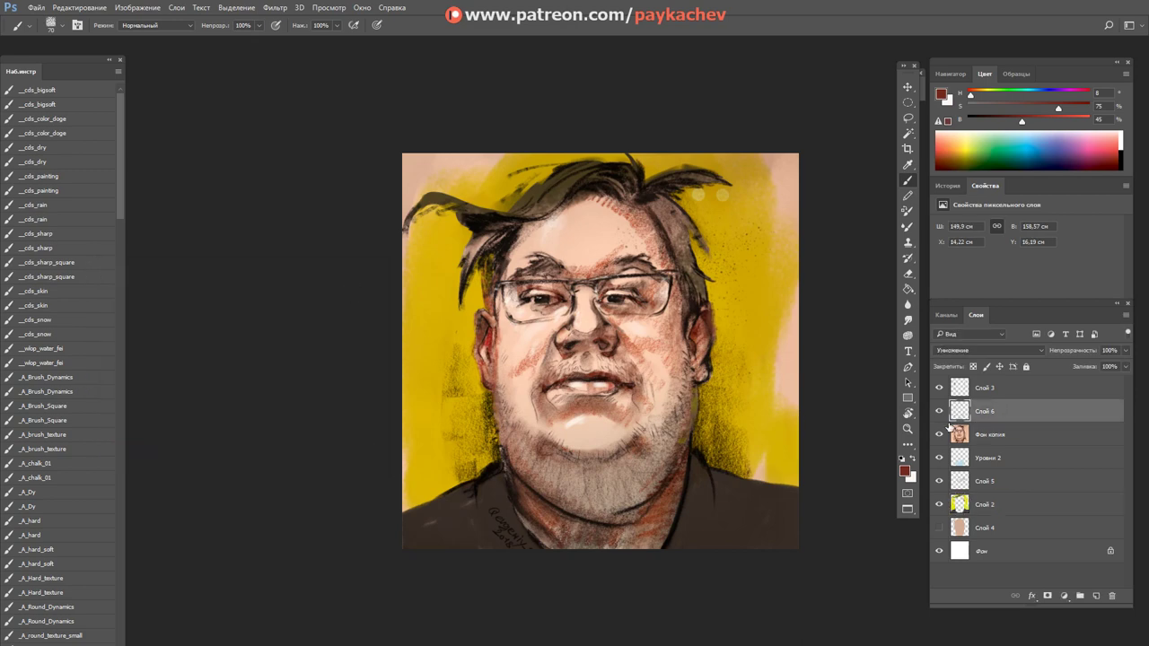
pyautogui.keyDown('alt'); pyautogui.click(596, 187); pyautogui.keyUp('alt')
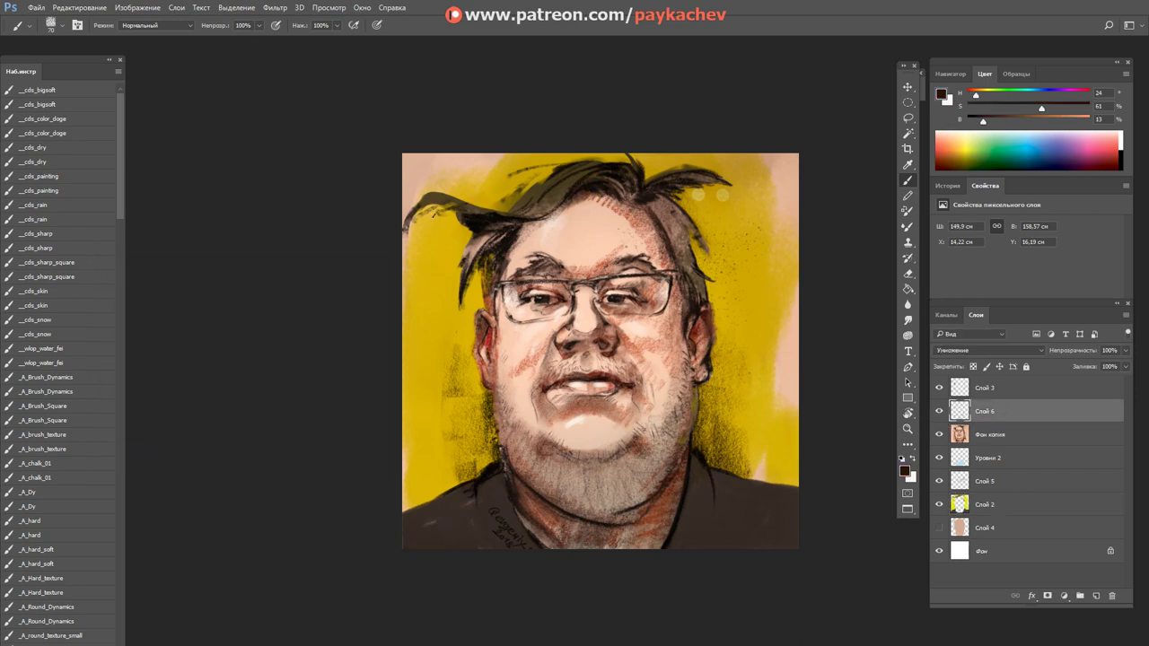
pyautogui.keyDown('alt'); pyautogui.click(482, 249); pyautogui.keyUp('alt')
pyautogui.moveTo(480, 215)
pyautogui.mouseDown()
pyautogui.moveTo(450, 206)
pyautogui.moveTo(415, 226)
pyautogui.mouseUp()
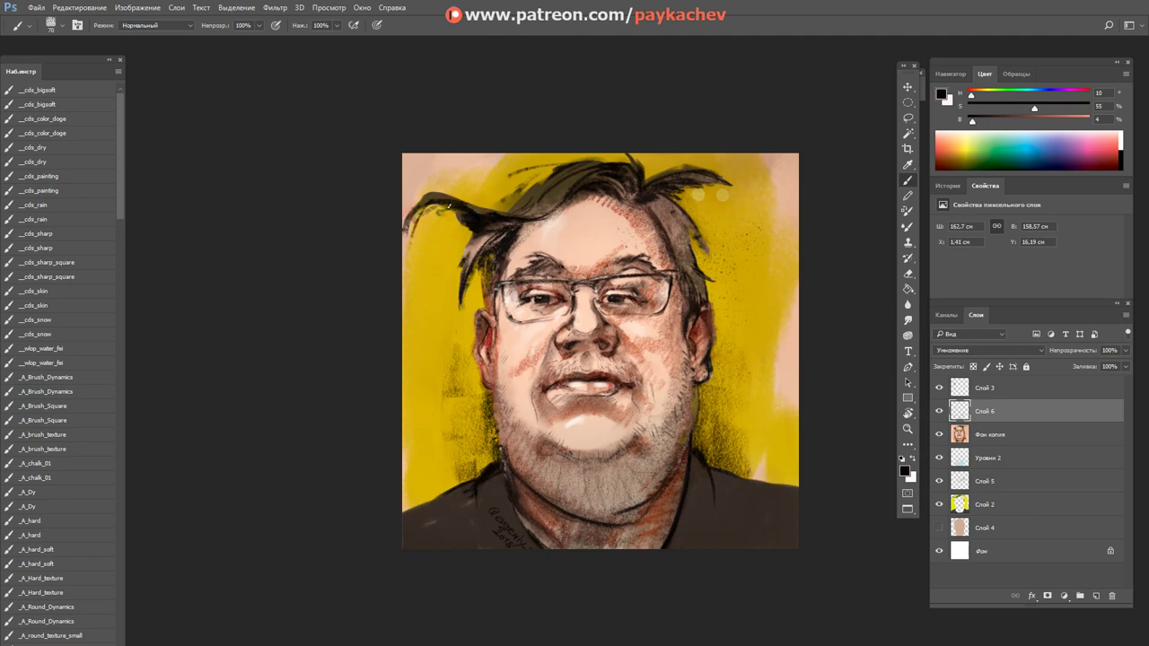
pyautogui.press(']')
pyautogui.press(']')
pyautogui.press(']')
pyautogui.moveTo(433, 202); pyautogui.dragTo(420, 235)
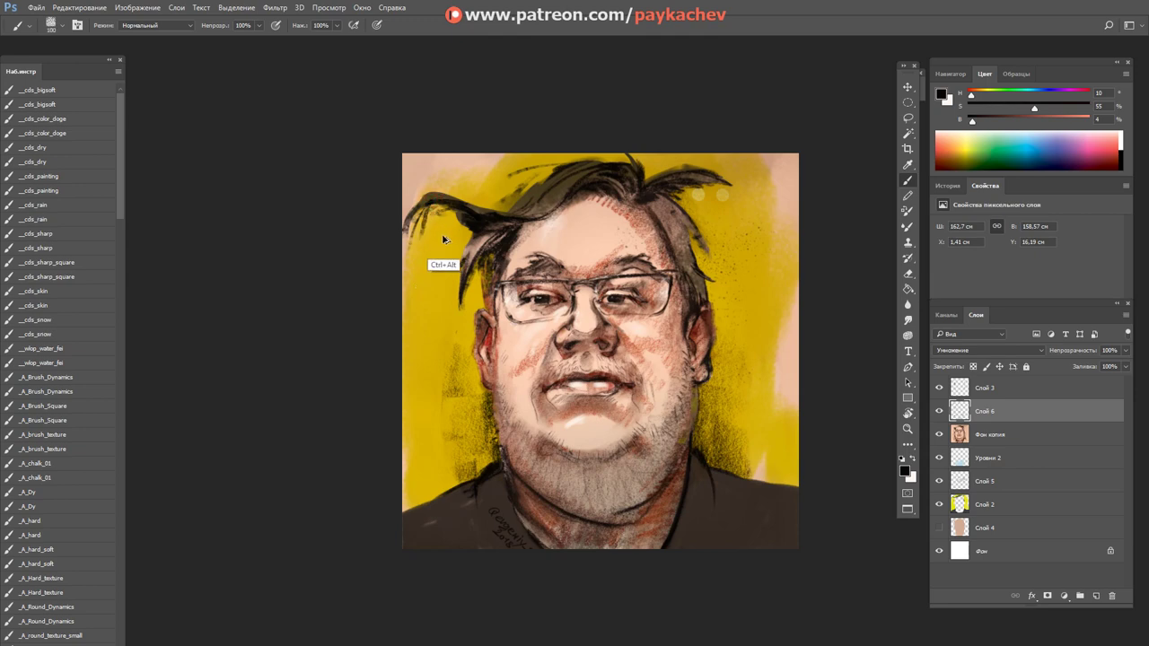
pyautogui.press(']')
pyautogui.press(']')
pyautogui.press(']')
pyautogui.moveTo(440, 202); pyautogui.dragTo(408, 227)
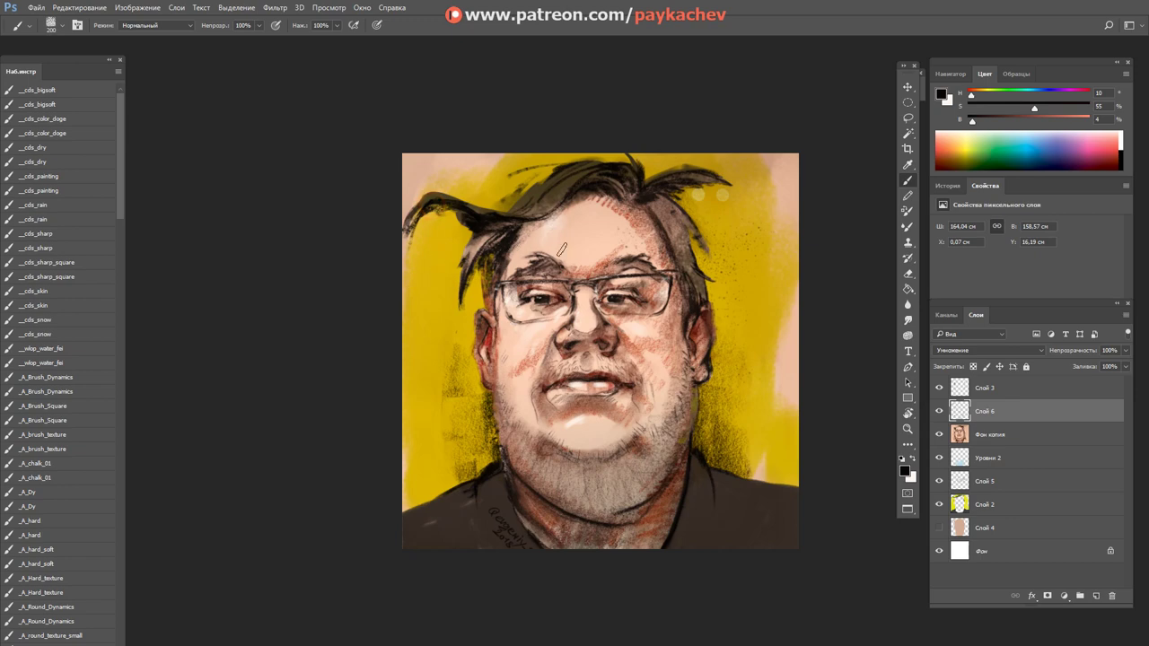
# Step: Sweep dark brown strokes across the upper-right hair and hatch down its right side
pyautogui.moveTo(695, 175); pyautogui.dragTo(750, 231)
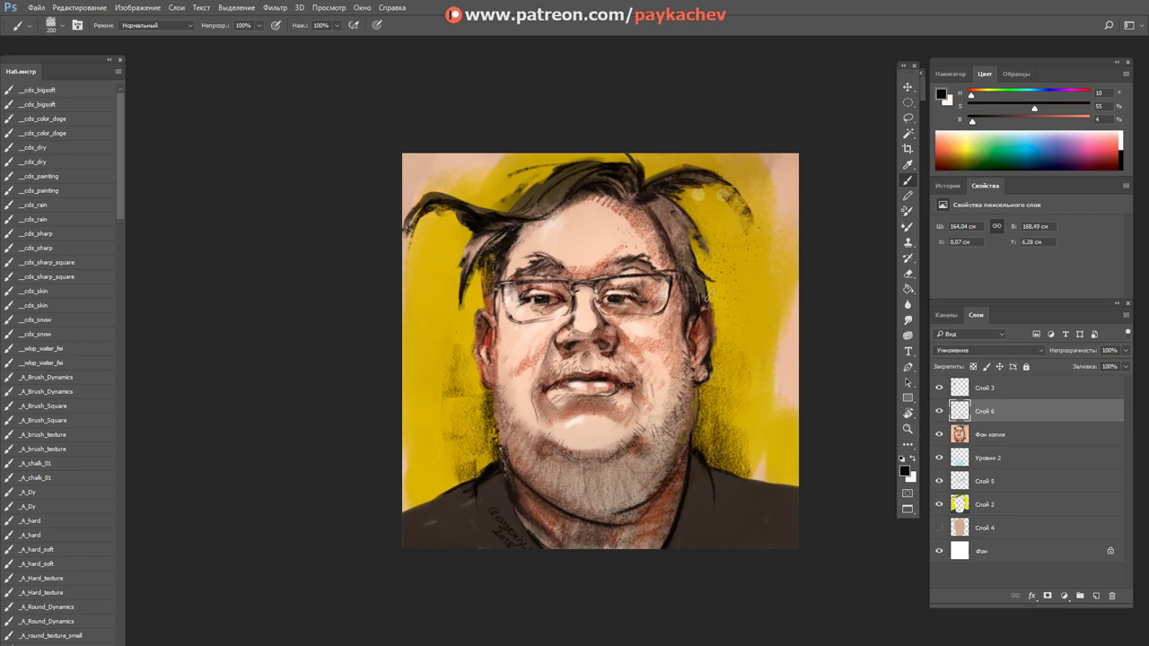
pyautogui.hotkey('ctrl', 'z')
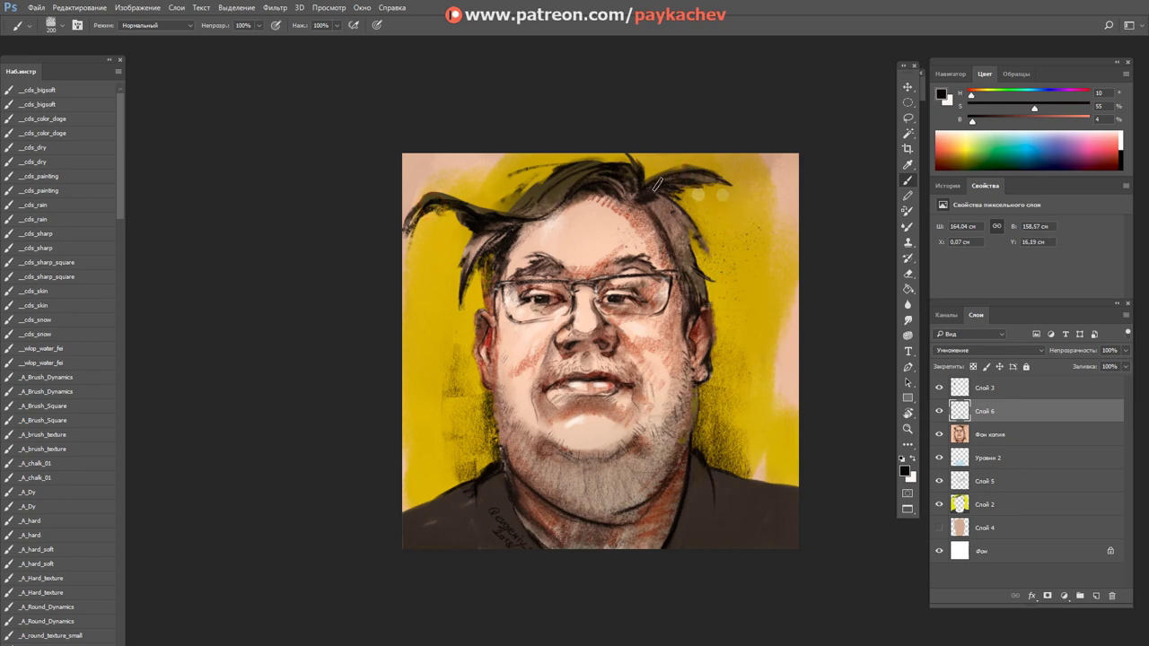
pyautogui.moveTo(658, 182); pyautogui.dragTo(731, 175)
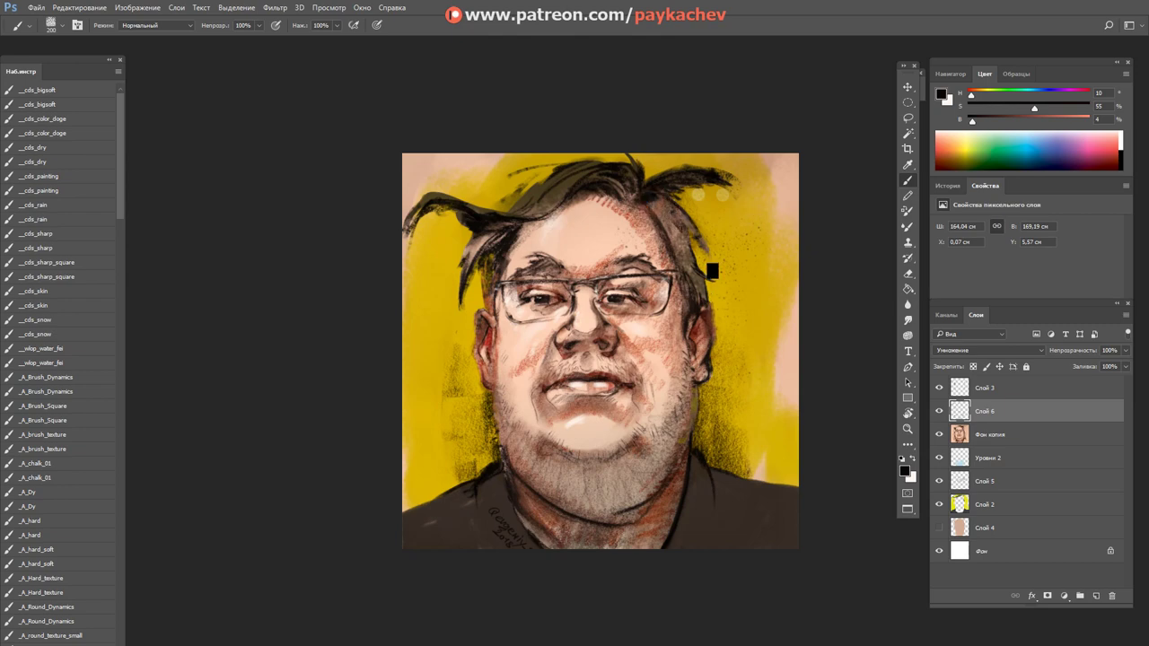
pyautogui.moveTo(653, 197); pyautogui.dragTo(691, 253)
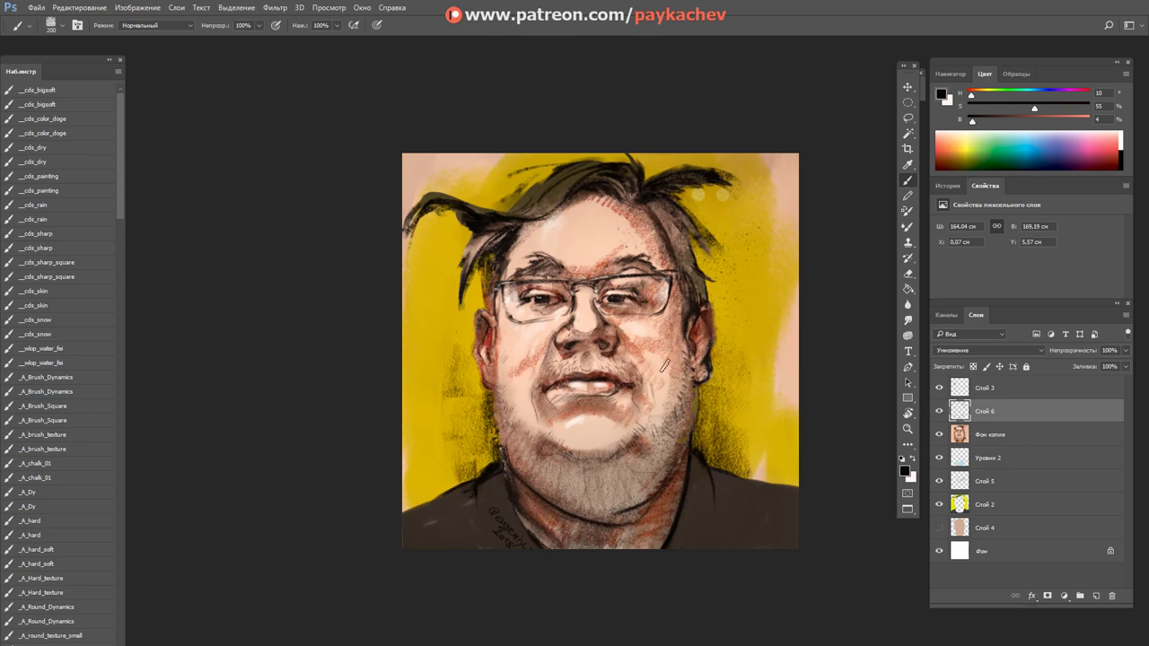
pyautogui.press('z')
pyautogui.moveTo(648, 309); pyautogui.dragTo(663, 297)
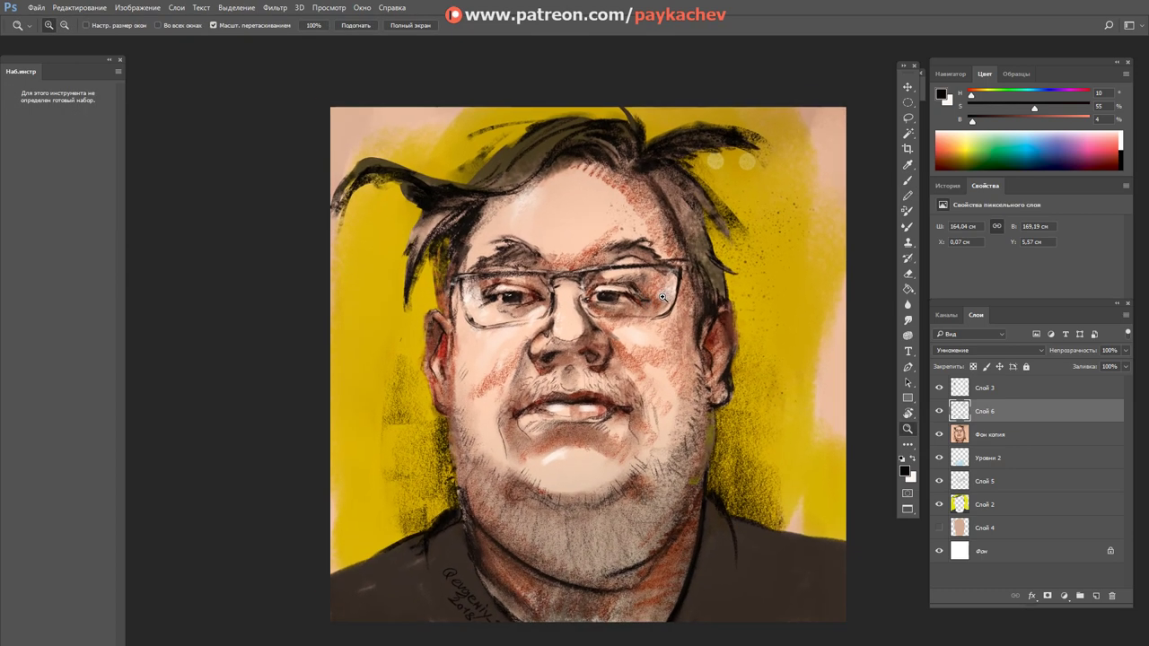
# Step: Add a short dark hair stroke at the top of the head, then toggle Фон копия to compare
pyautogui.keyDown('alt'); pyautogui.click(662, 298); pyautogui.keyUp('alt')
pyautogui.press('b')
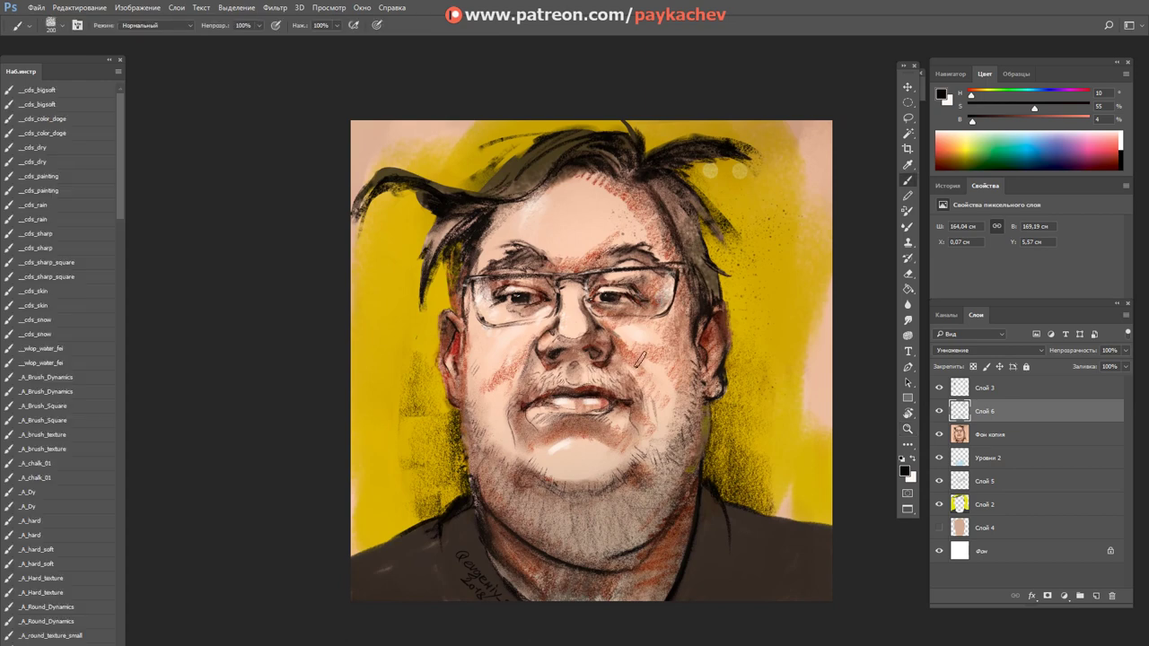
pyautogui.moveTo(492, 144); pyautogui.dragTo(486, 162)
pyautogui.moveTo(608, 439); pyautogui.dragTo(597, 384)
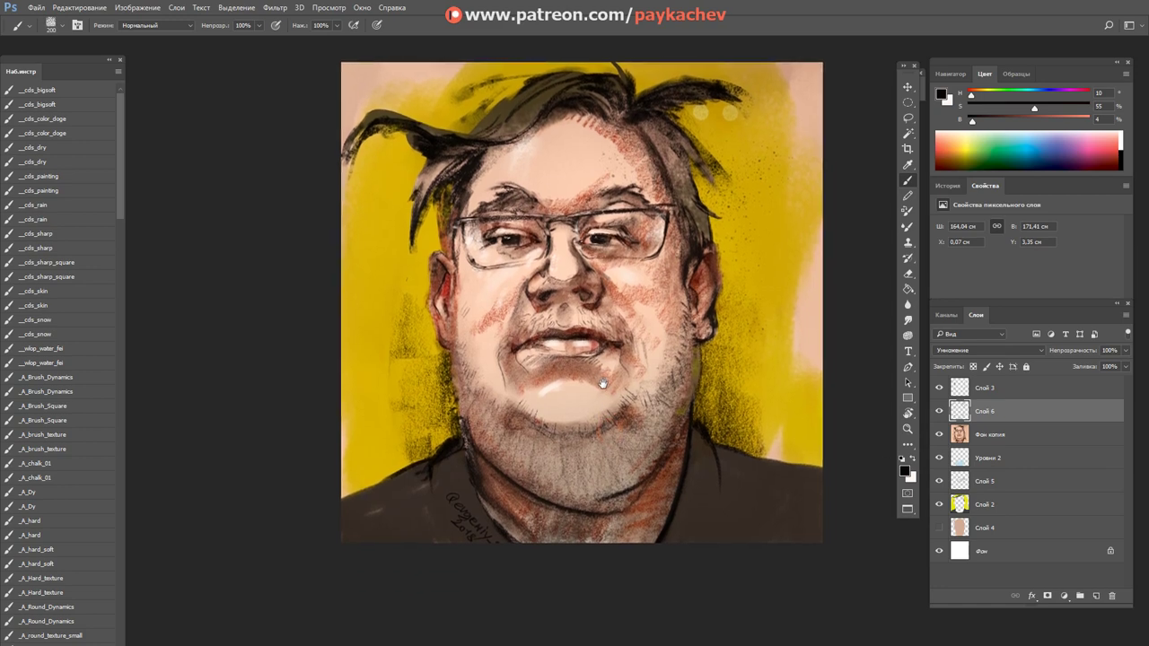
pyautogui.click(939, 434)
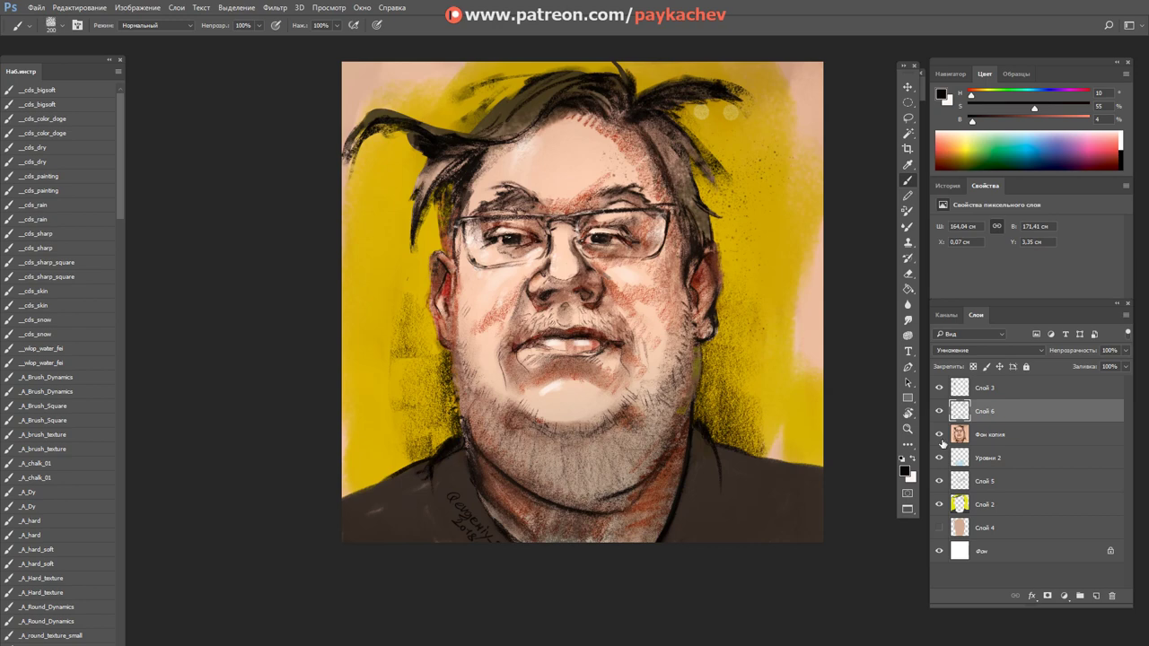
# Step: Erase around the chest signature on Фон копия at 99% opacity, then undo the erasing
pyautogui.press('e')
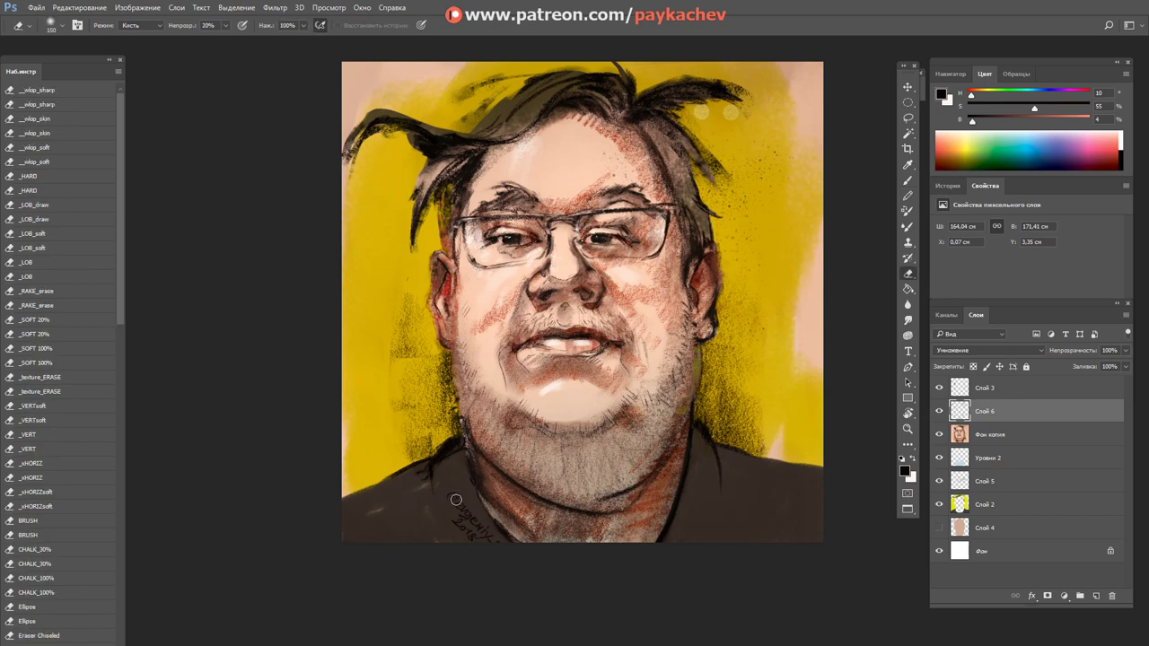
pyautogui.moveTo(461, 506); pyautogui.dragTo(461, 526)
pyautogui.click(939, 434)
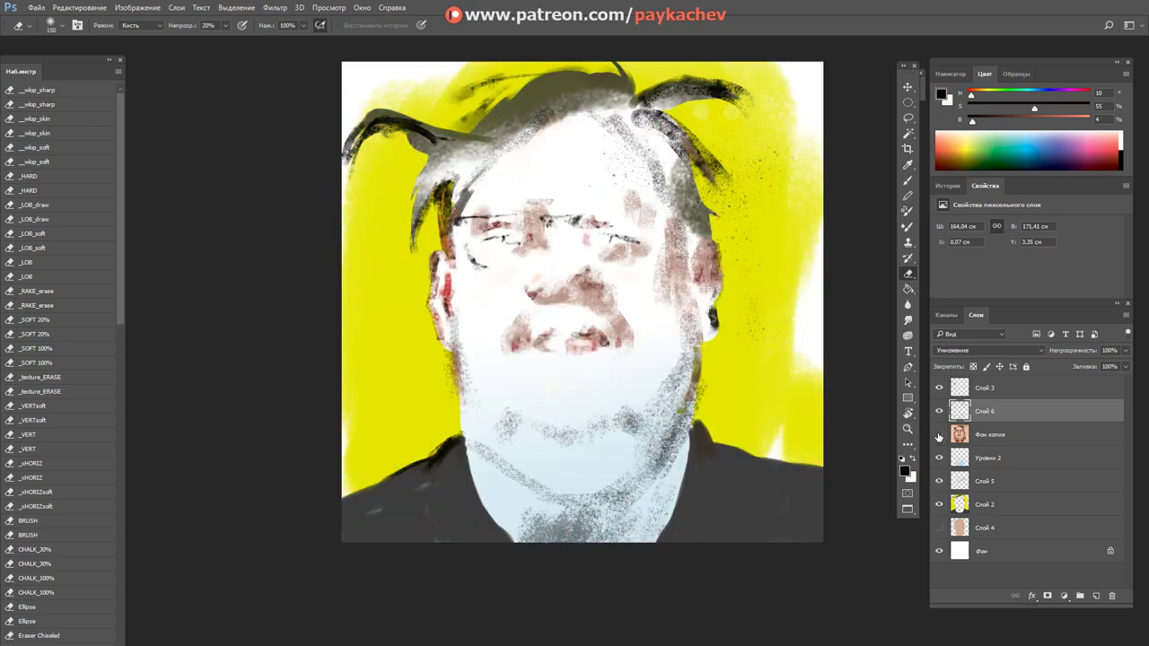
pyautogui.click(939, 434)
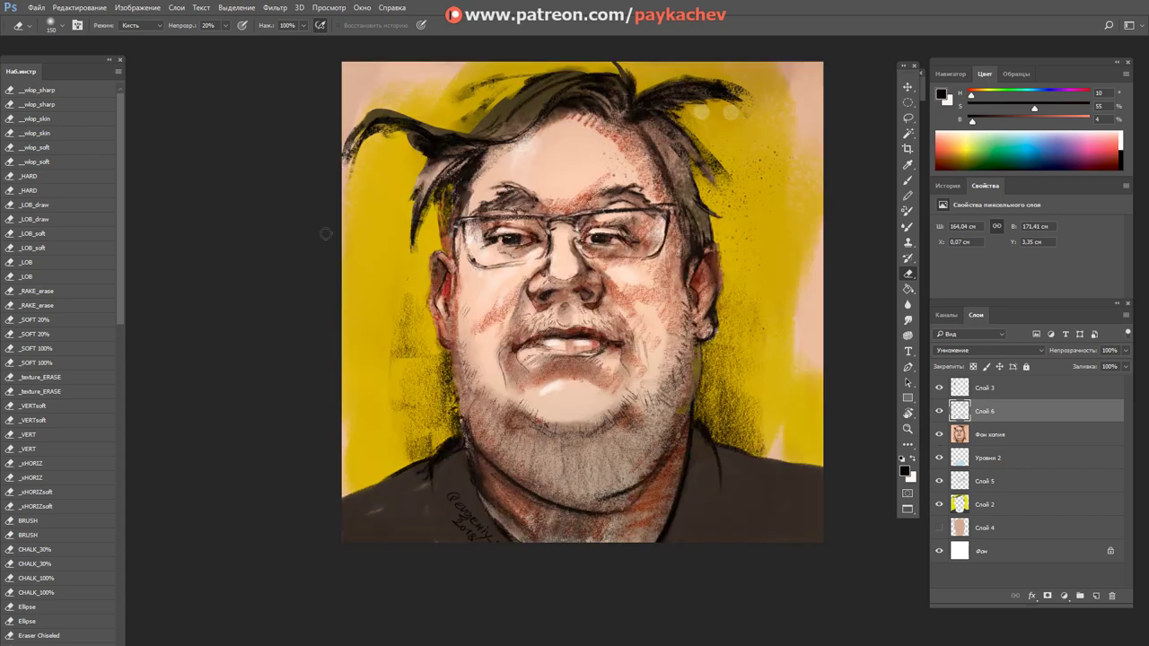
pyautogui.click(226, 27)
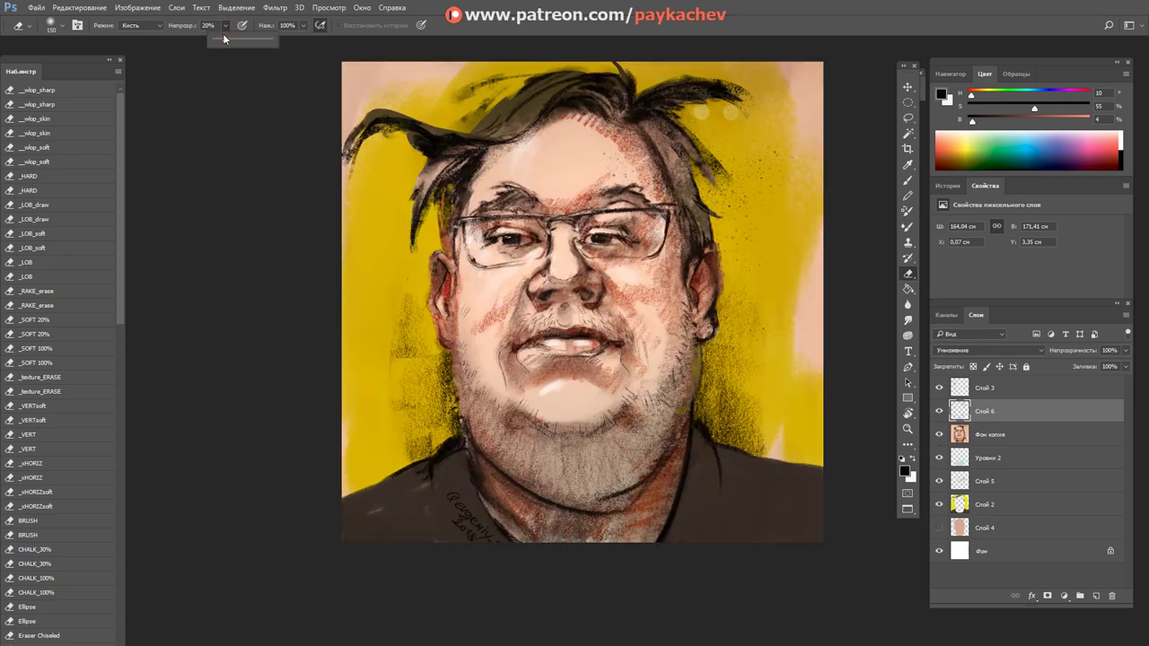
pyautogui.click(270, 41)
pyautogui.moveTo(463, 502)
pyautogui.mouseDown()
pyautogui.moveTo(484, 533)
pyautogui.moveTo(465, 538)
pyautogui.mouseUp()
pyautogui.click(993, 435)
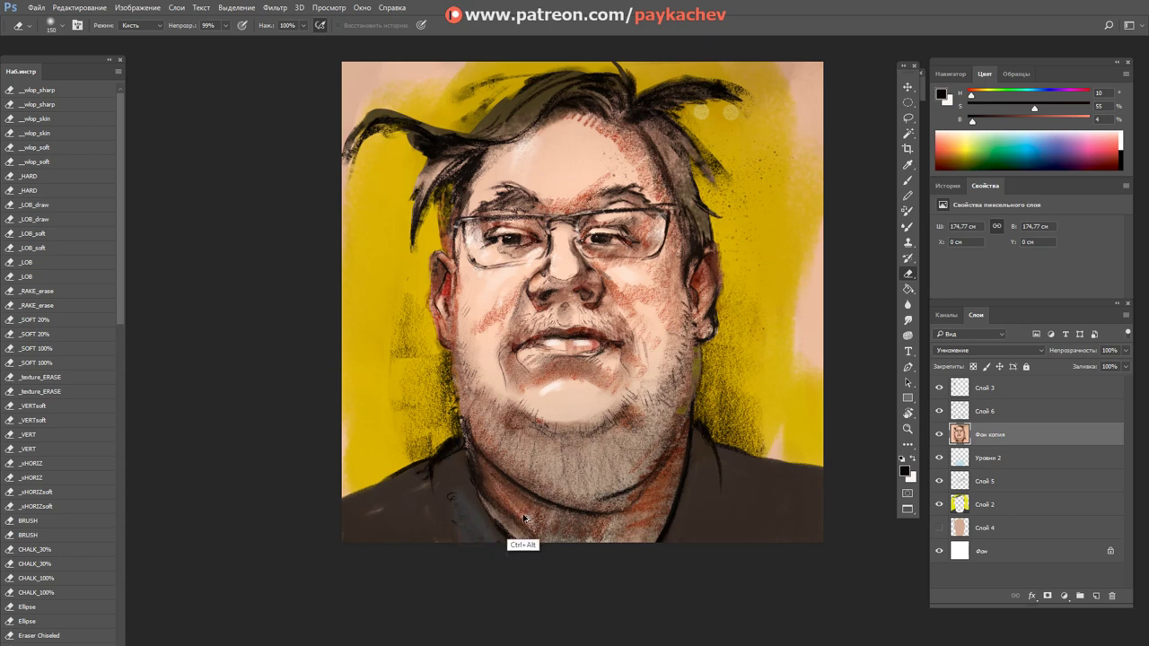
pyautogui.hotkey('ctrl', 'alt', 'z')
pyautogui.hotkey('ctrl', 'alt', 'z')
# Step: Remove the chest signature and paint near-black strokes on the left chest and shoulder at size 150
pyautogui.press('b')
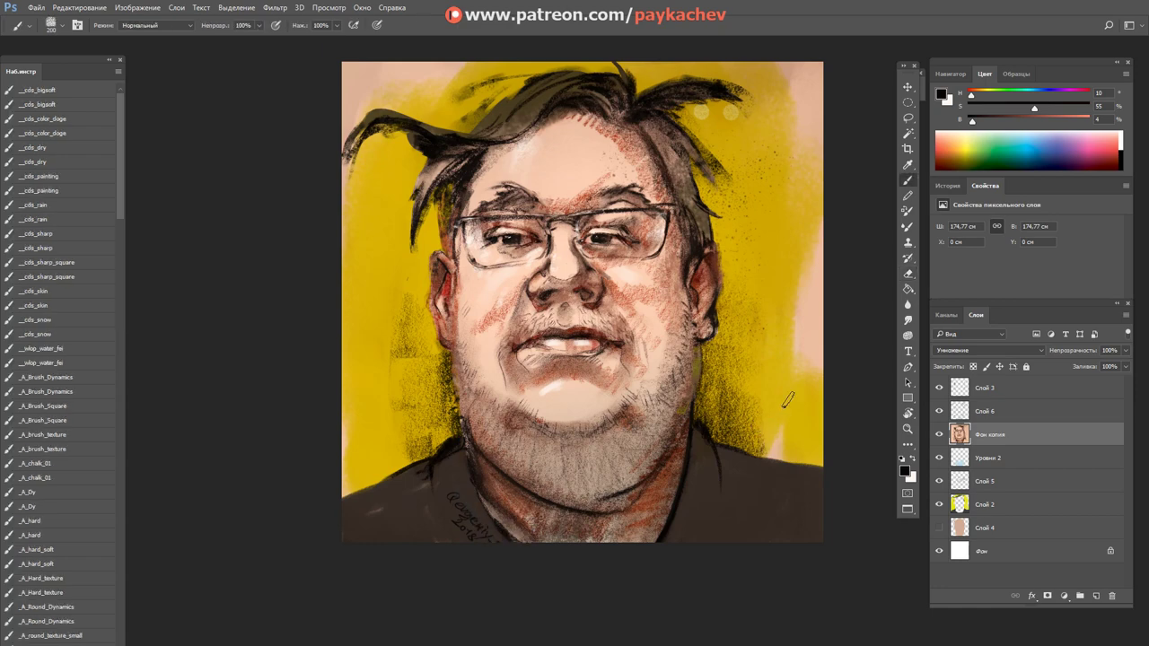
pyautogui.keyDown('alt'); pyautogui.click(808, 329); pyautogui.keyUp('alt')
pyautogui.hotkey('ctrl', 'shift', 'z')
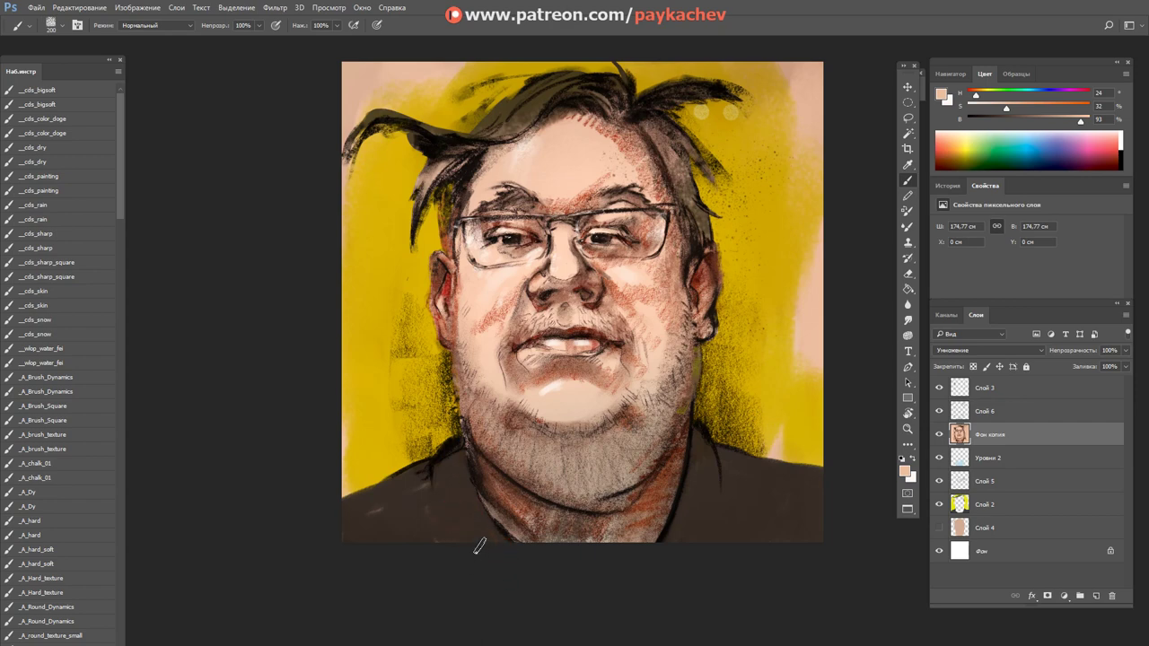
pyautogui.press('alt')
pyautogui.keyDown('alt'); pyautogui.click(437, 461); pyautogui.keyUp('alt')
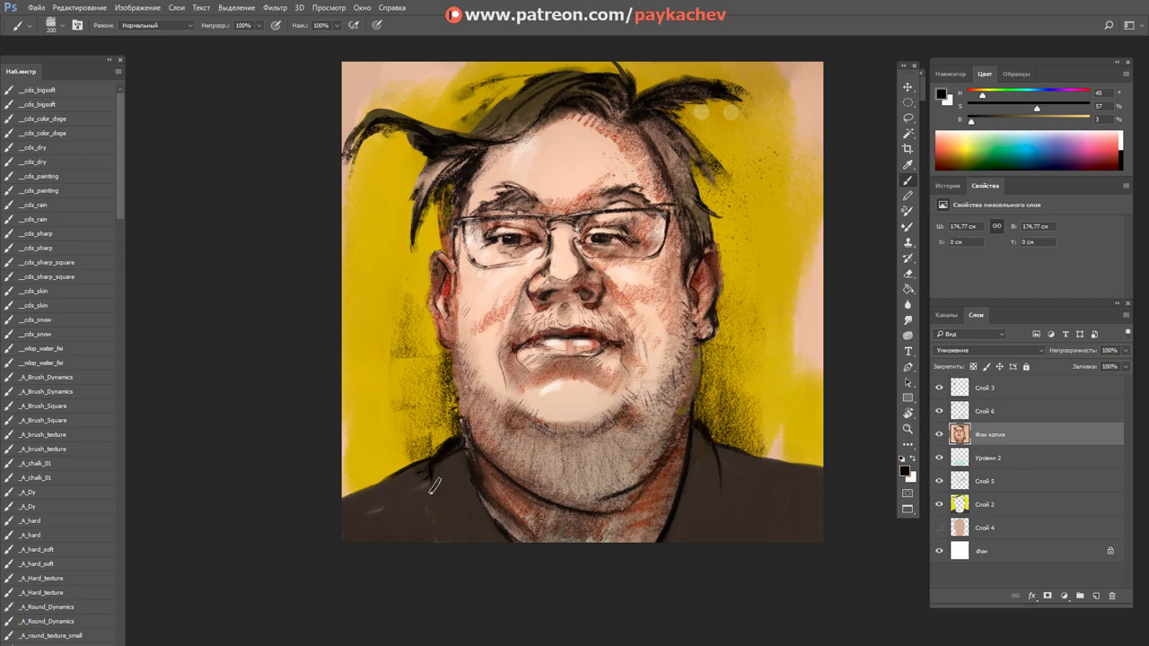
pyautogui.moveTo(431, 476); pyautogui.dragTo(442, 537)
pyautogui.press('[')
pyautogui.press('[')
pyautogui.moveTo(429, 459)
pyautogui.mouseDown()
pyautogui.moveTo(360, 492)
pyautogui.moveTo(413, 528)
pyautogui.moveTo(399, 503)
pyautogui.moveTo(458, 518)
pyautogui.mouseUp()
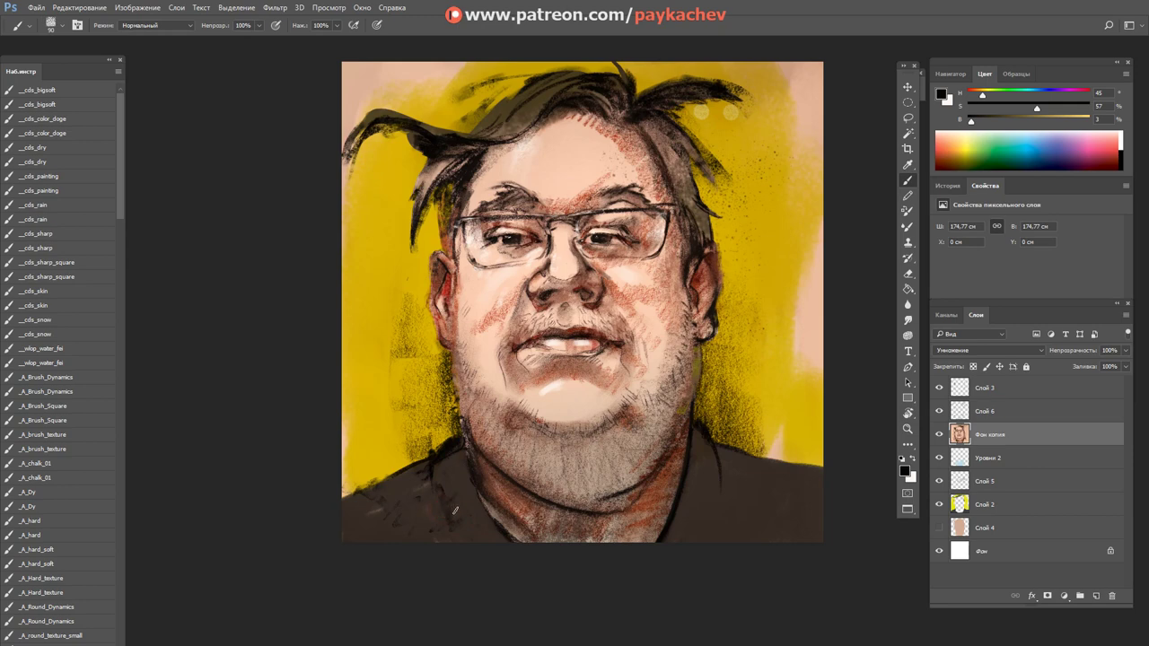
# Step: Darken the collar and right shoulder, hatch the background right of the face, and set Точечный свет blending
pyautogui.moveTo(714, 449)
pyautogui.mouseDown()
pyautogui.moveTo(746, 493)
pyautogui.moveTo(752, 528)
pyautogui.mouseUp()
pyautogui.press('e')
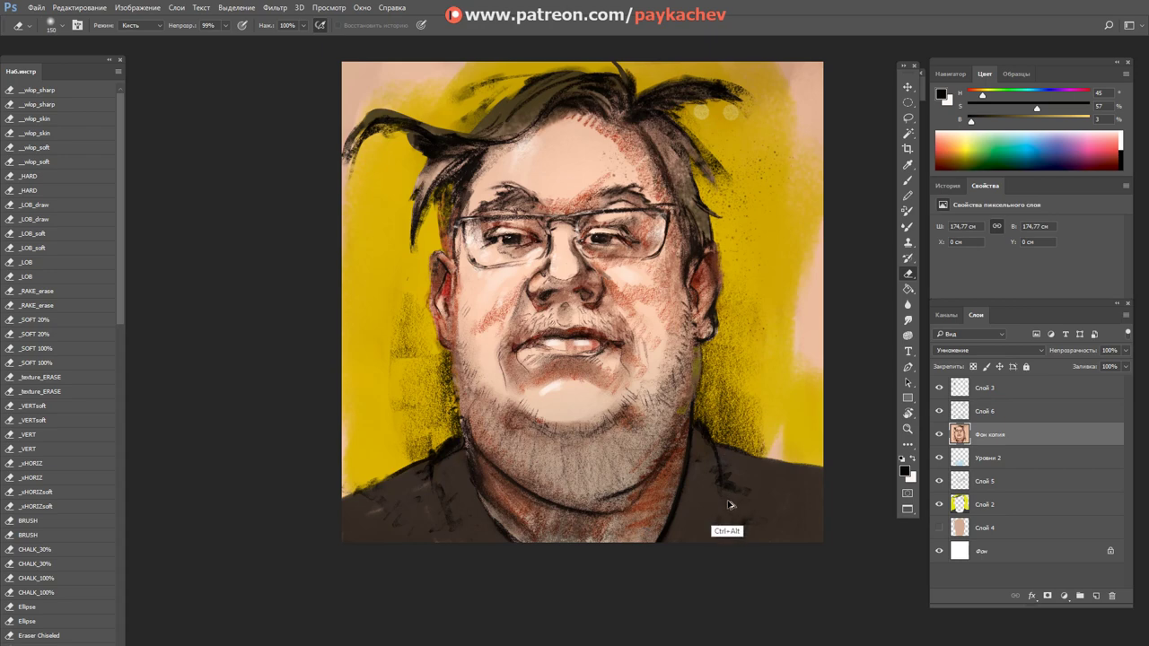
pyautogui.press('b')
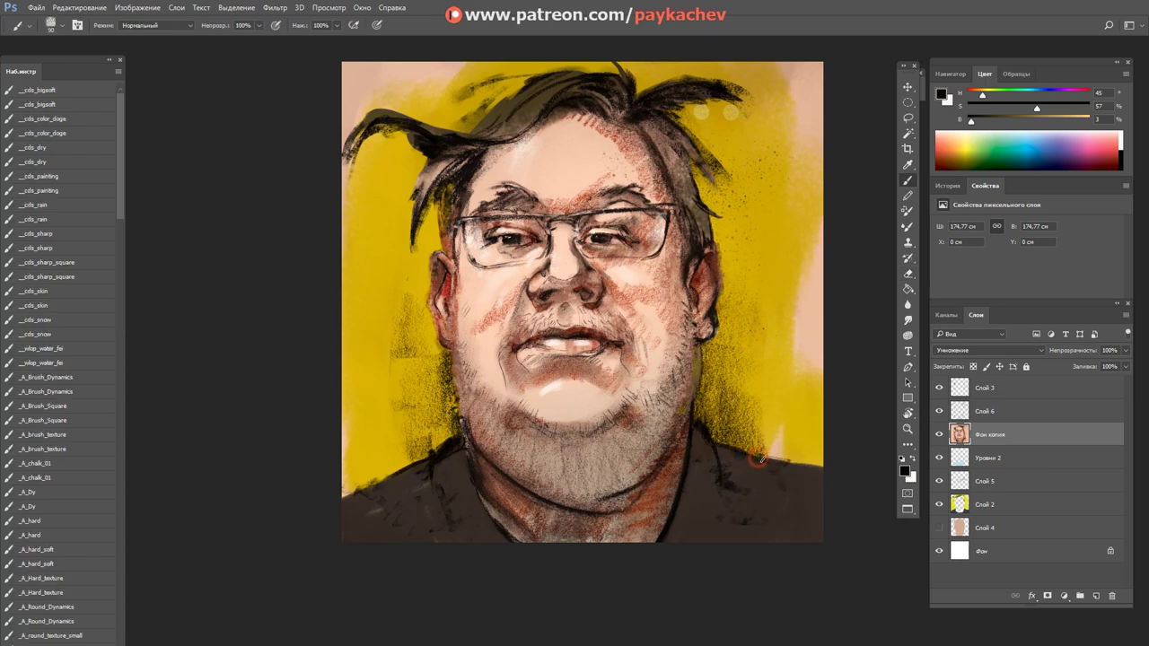
pyautogui.moveTo(783, 490); pyautogui.dragTo(790, 508)
pyautogui.moveTo(788, 381); pyautogui.dragTo(789, 434)
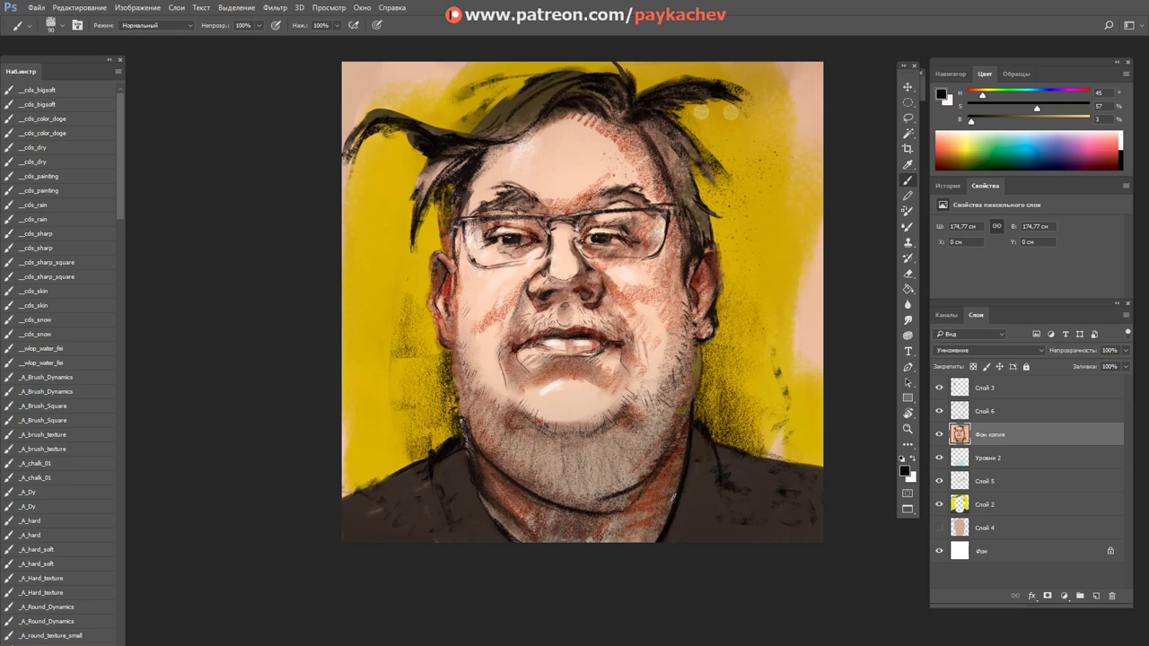
pyautogui.hotkey('shift', 'alt', 'z')
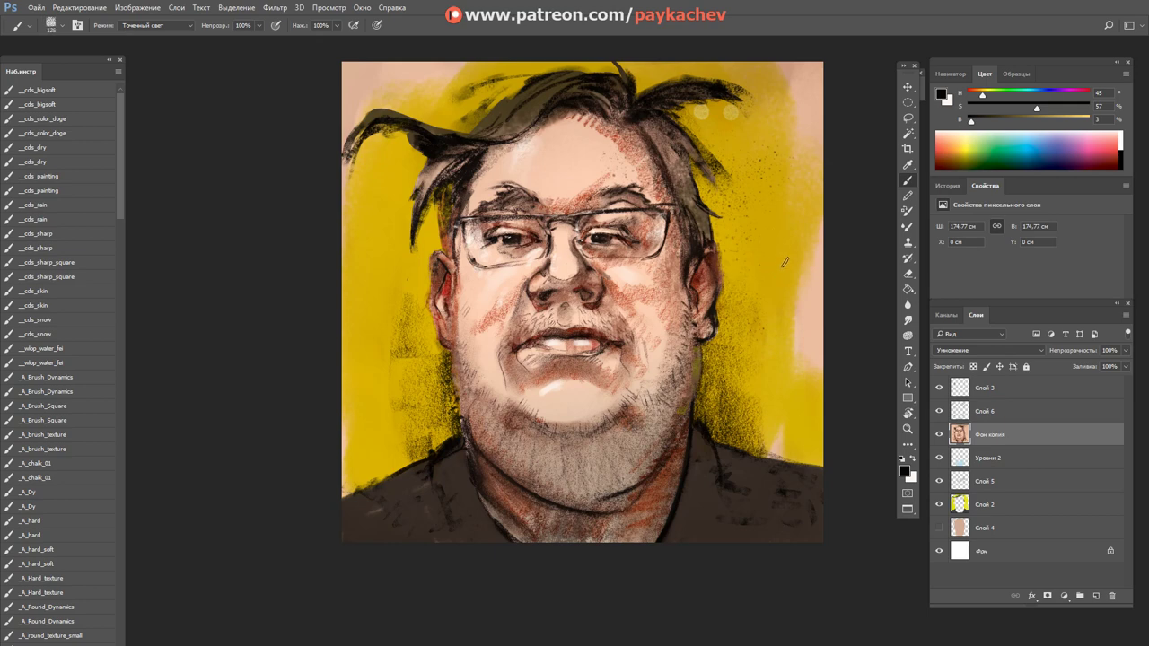
# Step: With a size-300 brush, paint dark strokes down the right edge and along the top and left edges
pyautogui.press(']')
pyautogui.press(']')
pyautogui.press(']')
pyautogui.moveTo(808, 79); pyautogui.dragTo(802, 375)
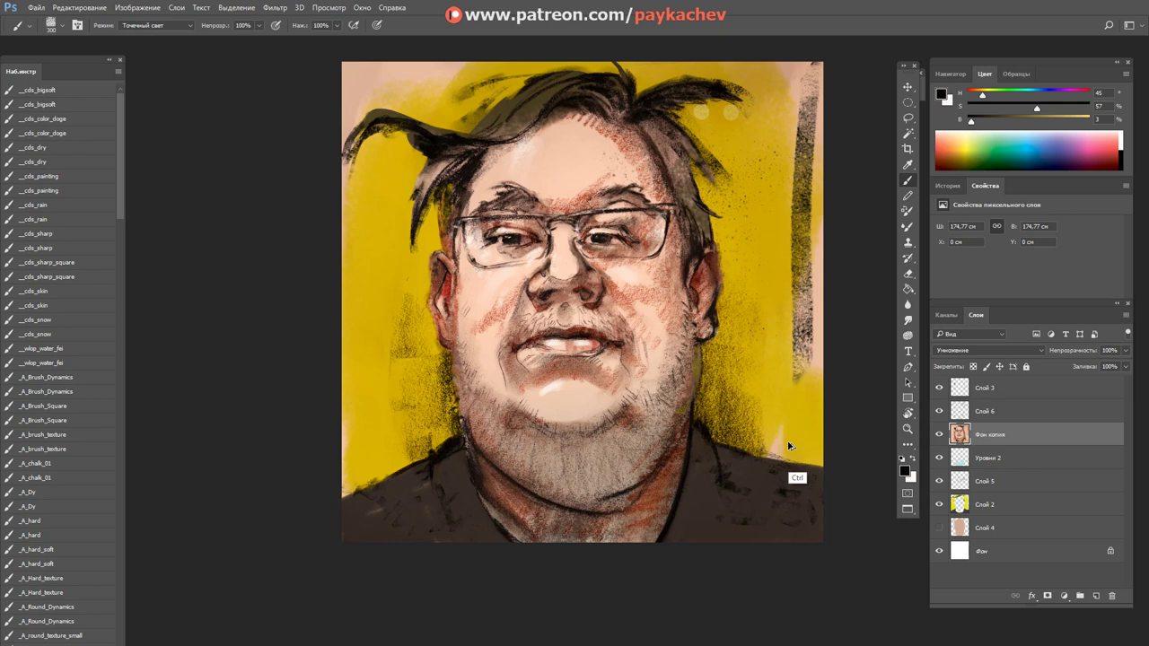
pyautogui.hotkey('ctrl', 'z')
pyautogui.press('z')
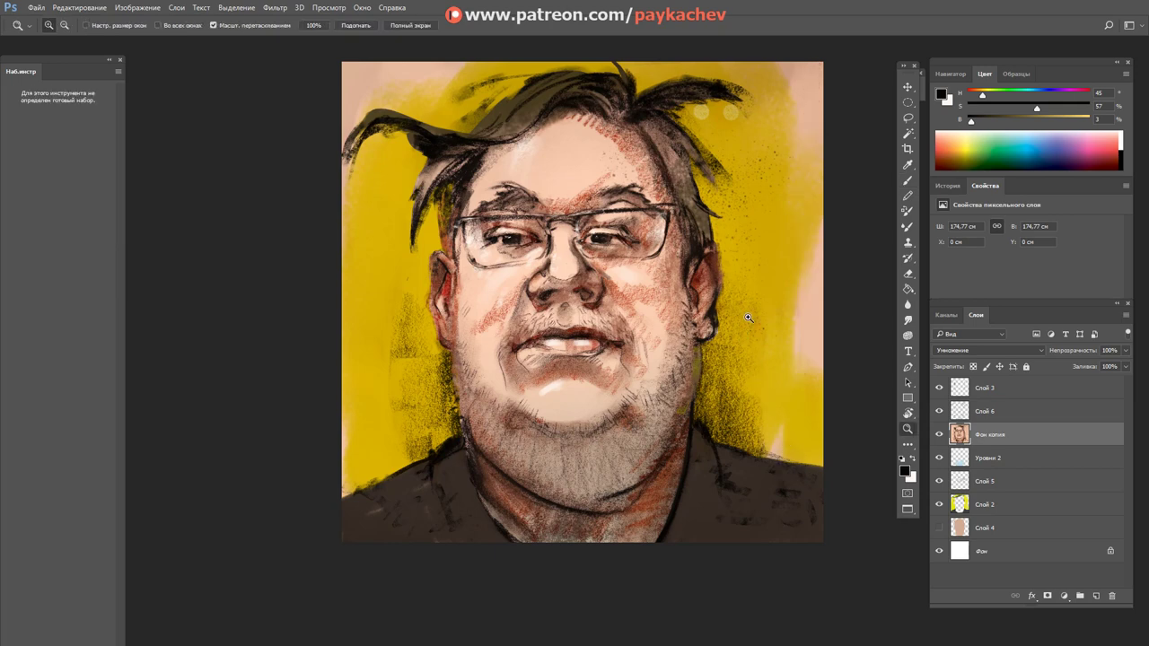
pyautogui.moveTo(747, 317); pyautogui.dragTo(741, 377)
pyautogui.press('b')
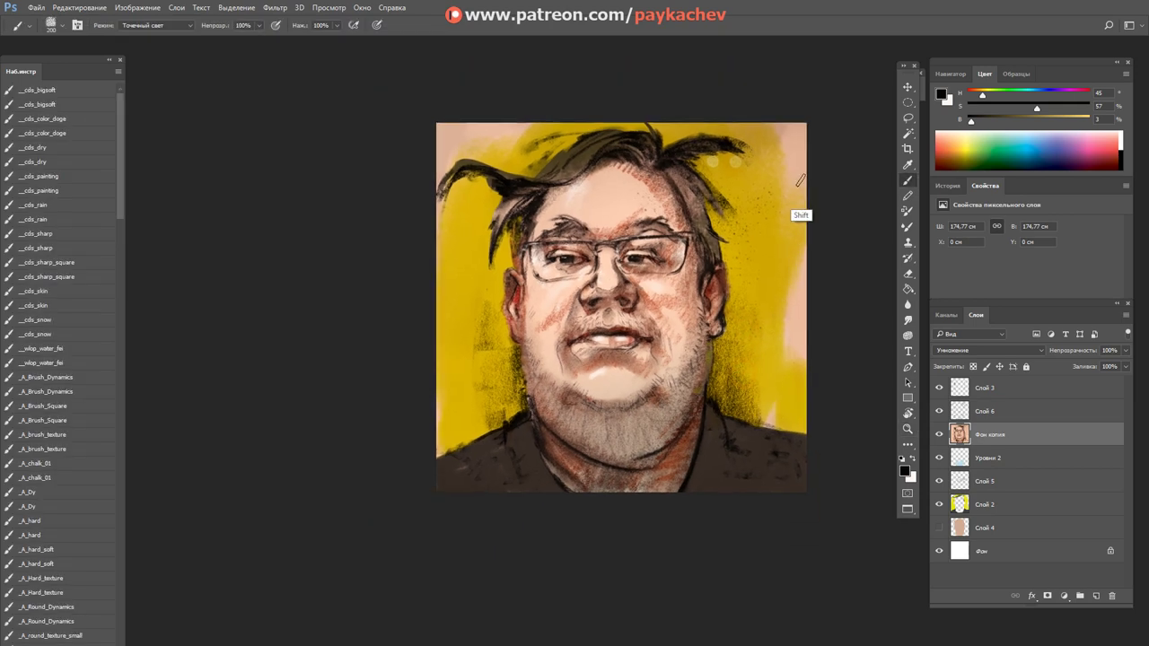
pyautogui.moveTo(797, 127); pyautogui.dragTo(787, 526)
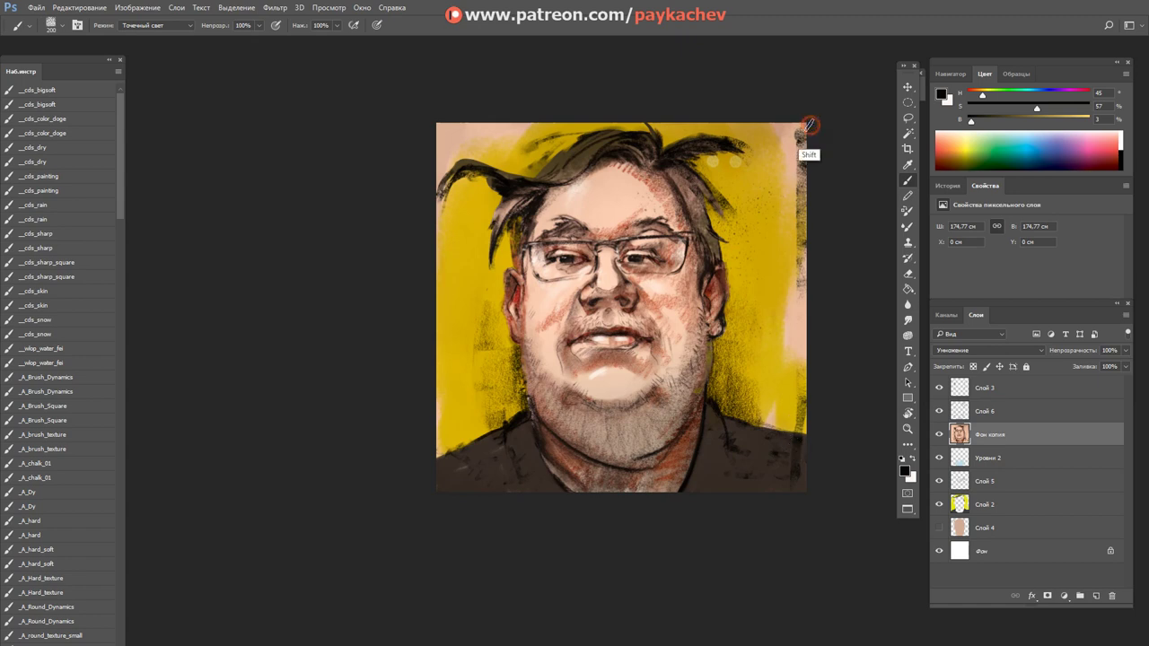
pyautogui.moveTo(811, 135); pyautogui.dragTo(684, 127)
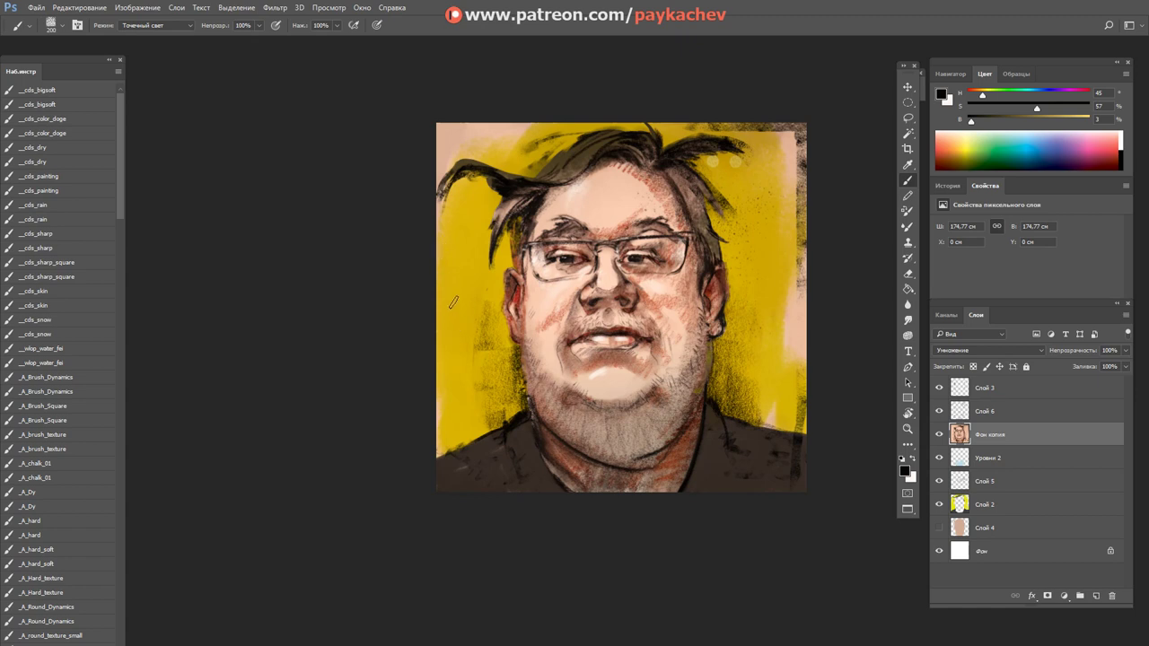
pyautogui.moveTo(443, 265); pyautogui.dragTo(442, 489)
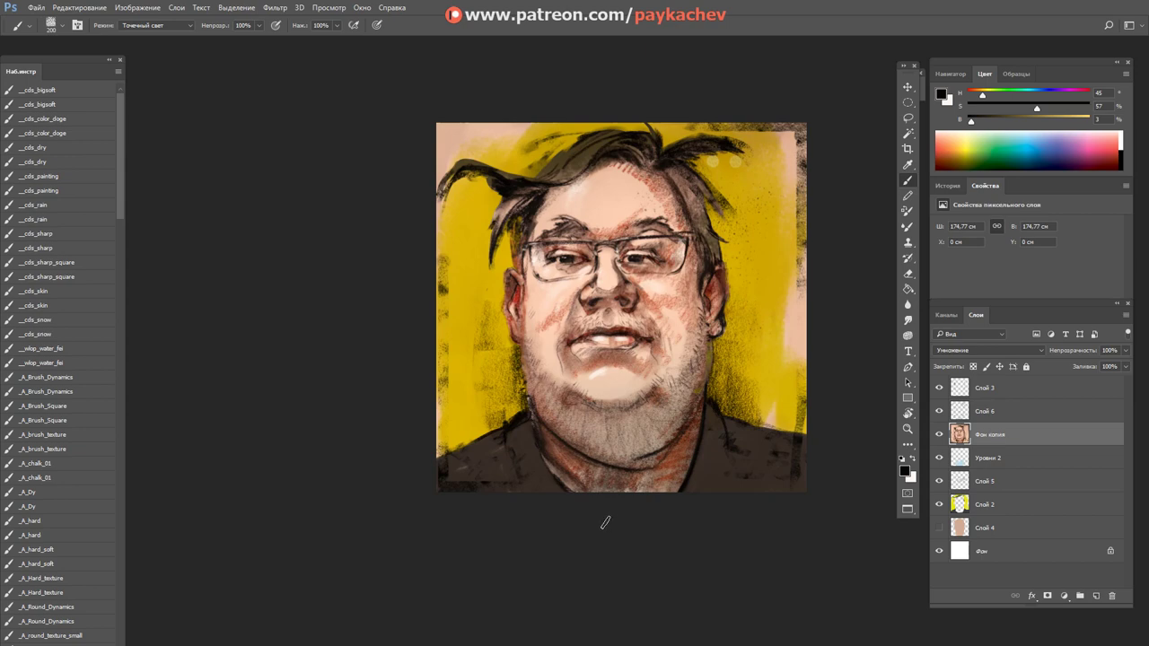
# Step: Repaint the left edge as a straight stroke and darken the bottom edge and lower right edge
pyautogui.hotkey('ctrl', 'alt', 'z')
pyautogui.hotkey('ctrl', 'alt', 'z')
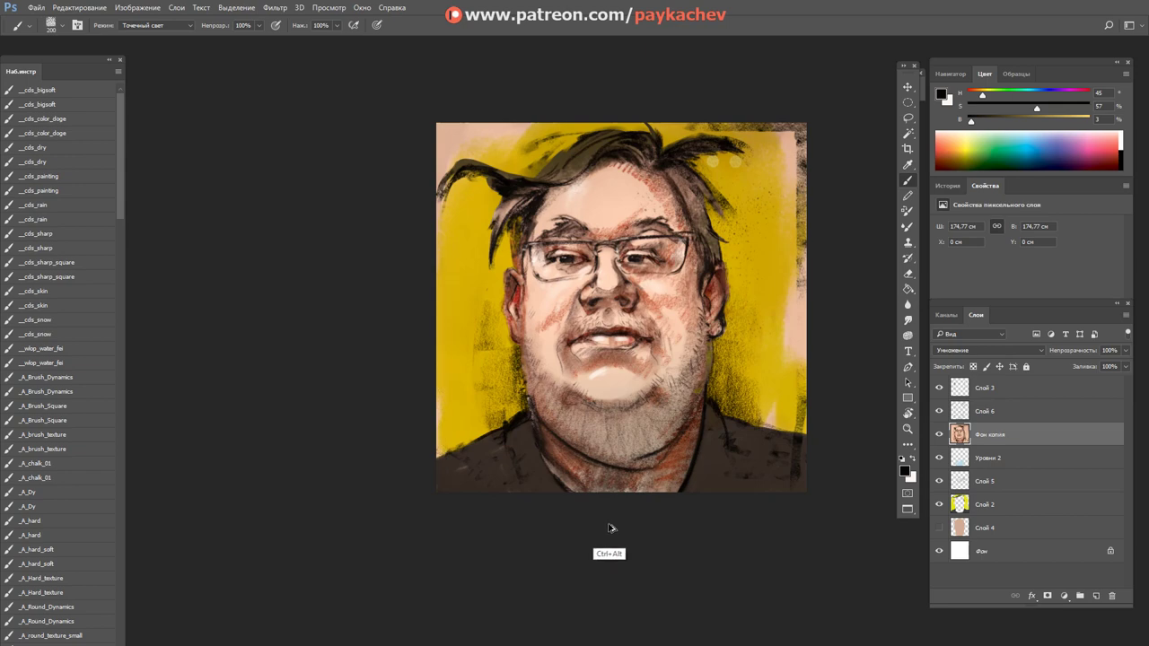
pyautogui.hotkey('ctrl', 'alt', 'z')
pyautogui.hotkey('ctrl', 'alt', 'z')
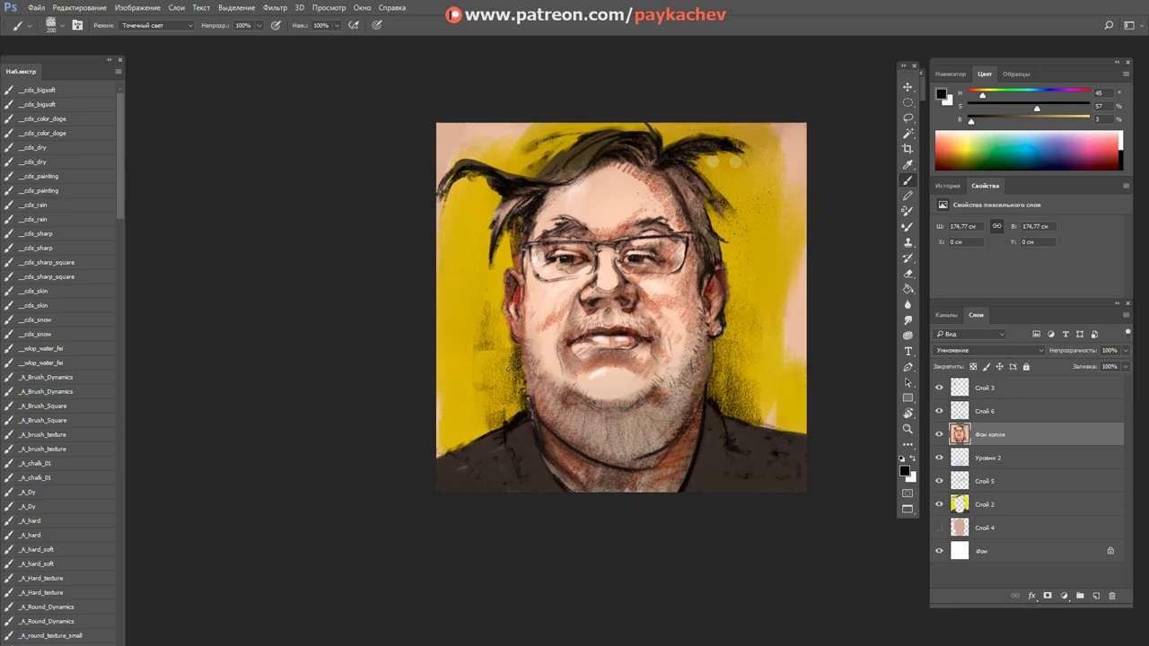
pyautogui.moveTo(441, 254); pyautogui.dragTo(441, 489)
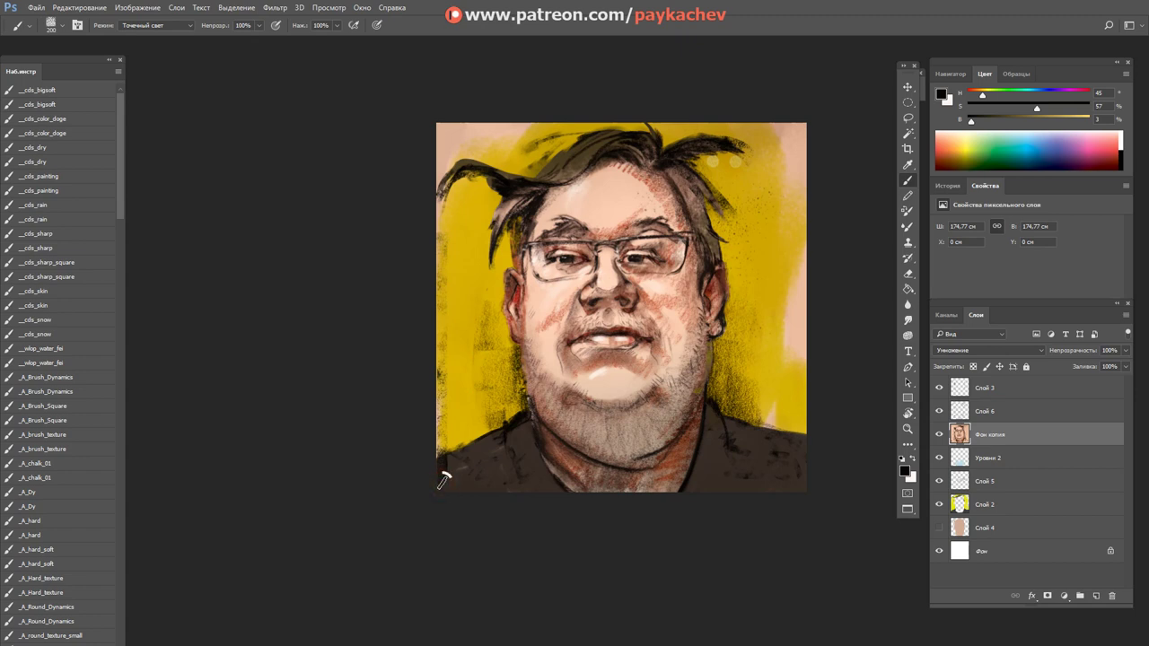
pyautogui.moveTo(442, 482); pyautogui.dragTo(705, 489)
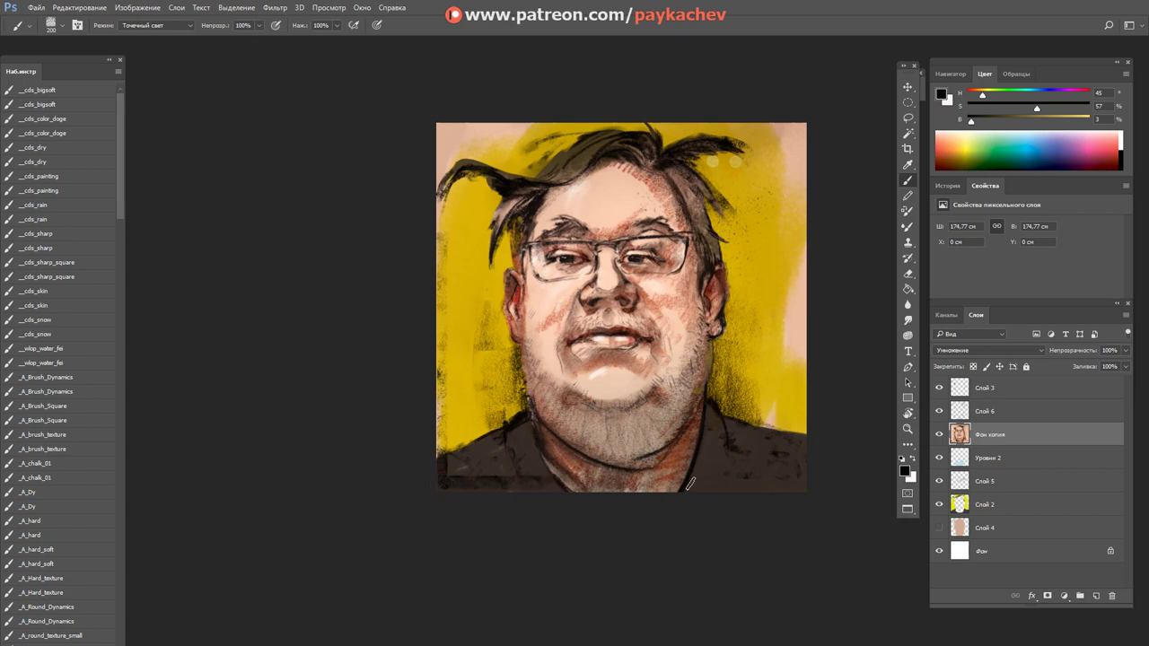
pyautogui.moveTo(701, 482); pyautogui.dragTo(796, 482)
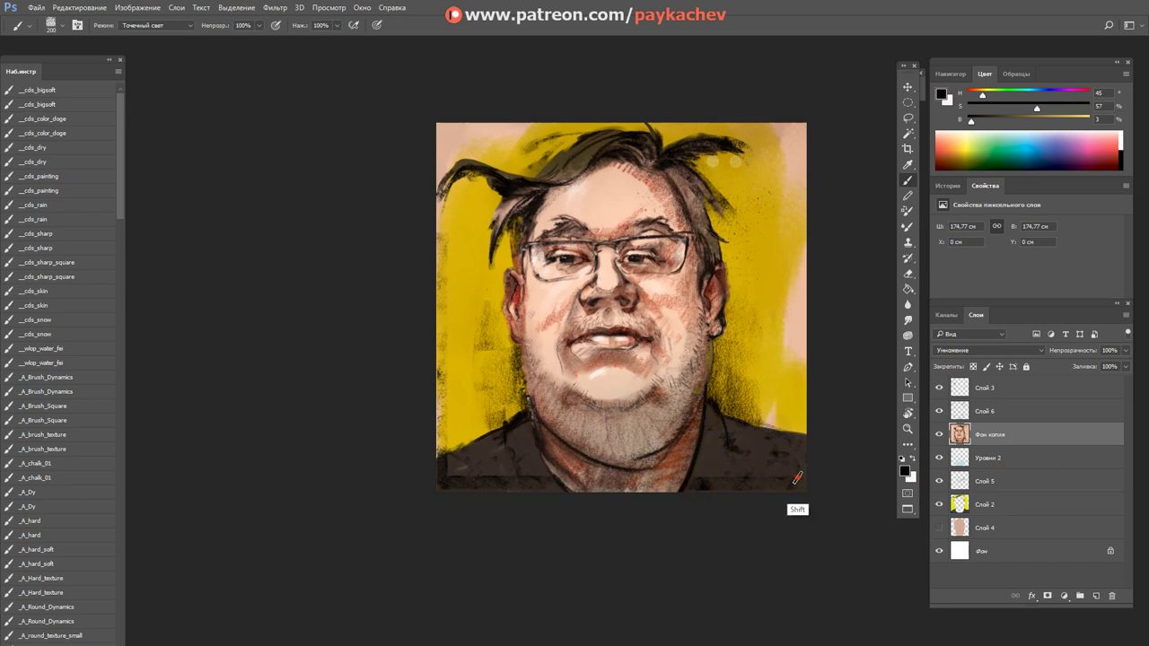
pyautogui.keyDown('shift'); pyautogui.click(800, 201); pyautogui.keyUp('shift')
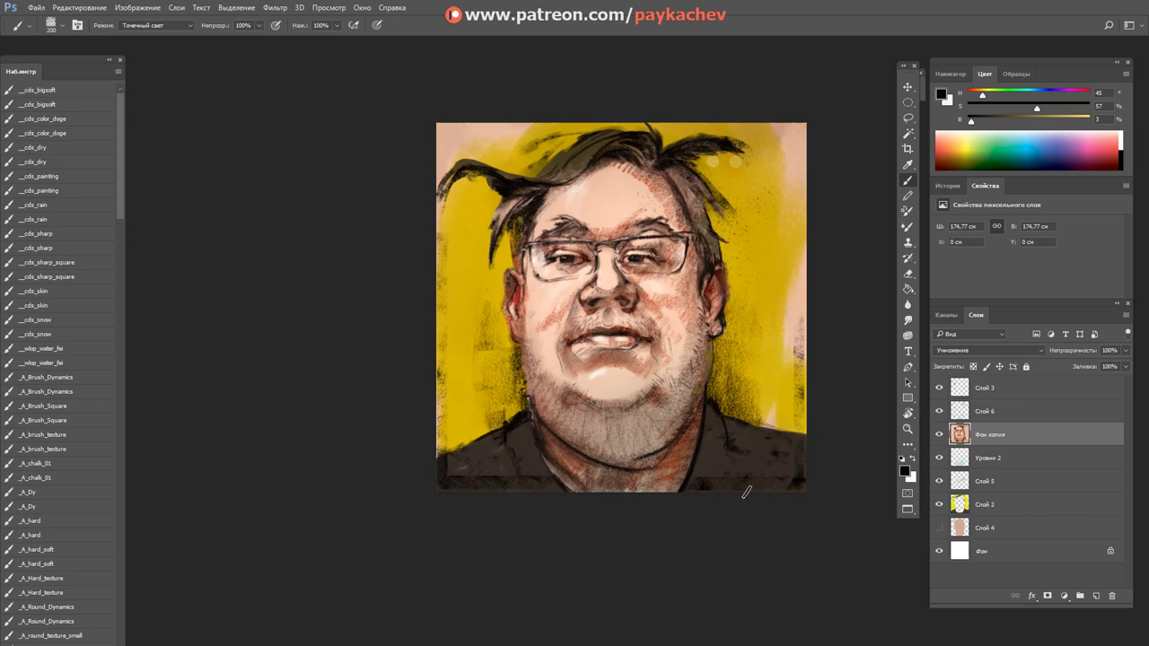
# Step: Rework the dark stroke along the bottom-right edge until it sits right
pyautogui.hotkey('ctrl', 'alt', 'z')
pyautogui.hotkey('ctrl', 'alt', 'z')
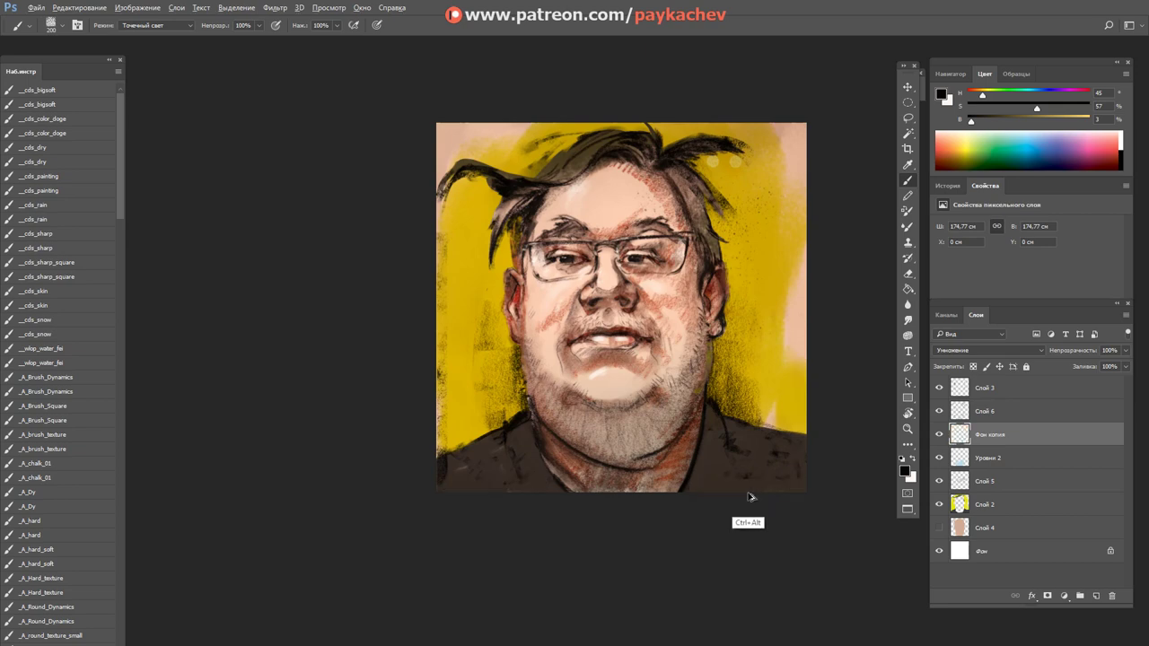
pyautogui.hotkey('ctrl', 'alt', 'z')
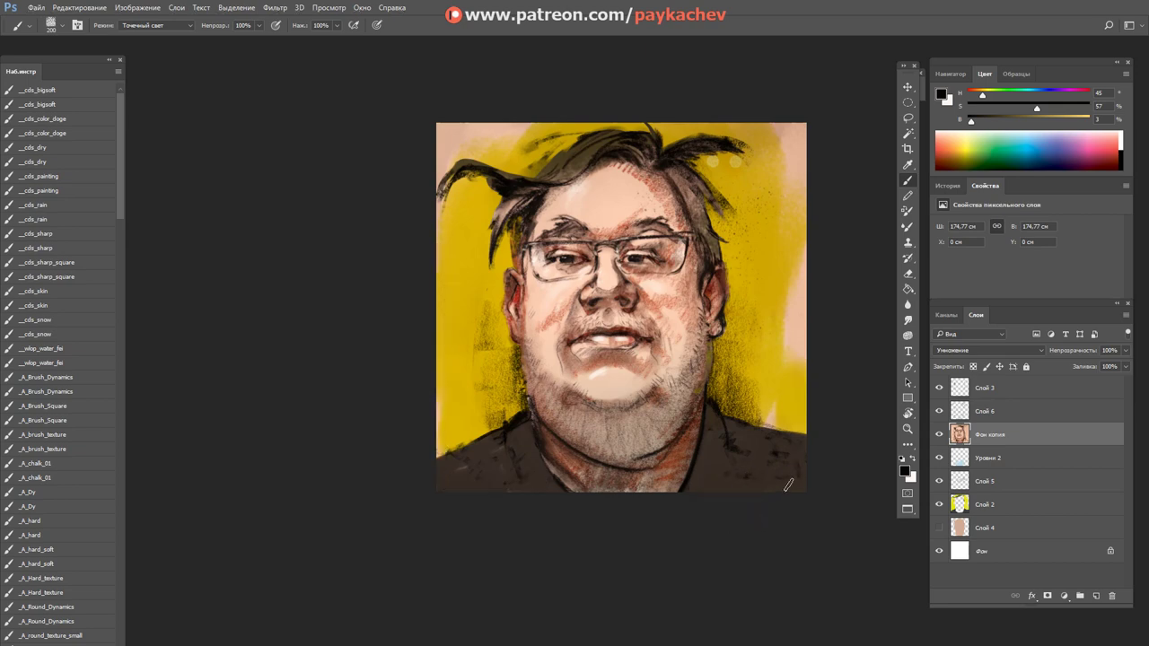
pyautogui.moveTo(803, 484); pyautogui.dragTo(628, 485)
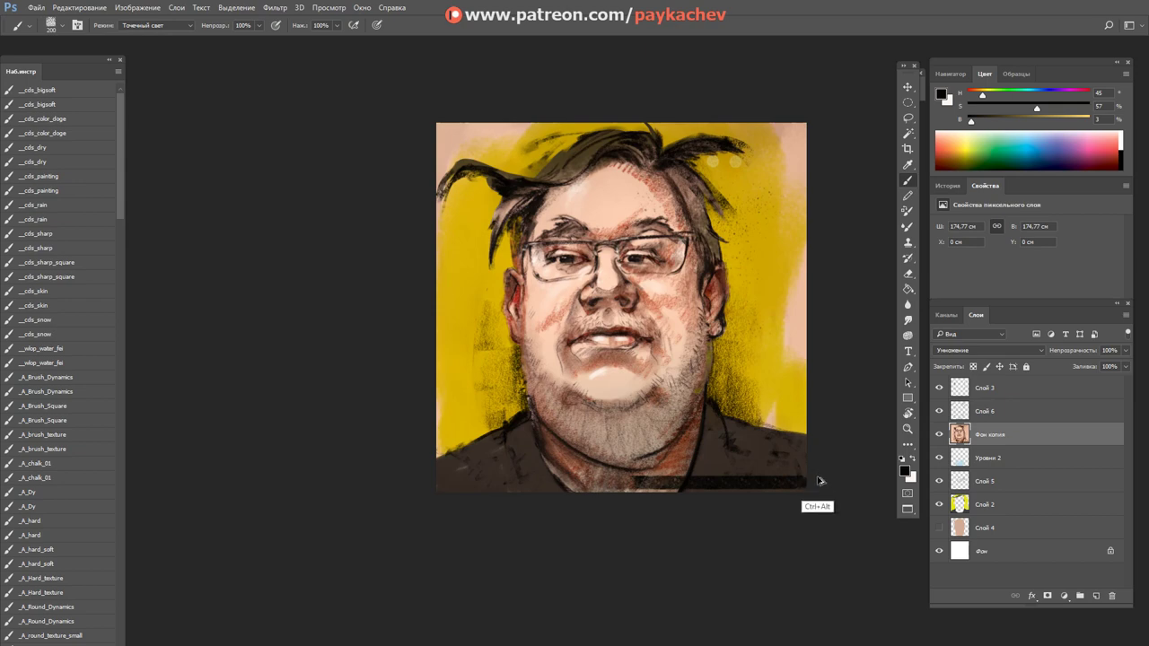
pyautogui.hotkey('ctrl', 'alt', 'z')
pyautogui.moveTo(804, 485); pyautogui.dragTo(592, 485)
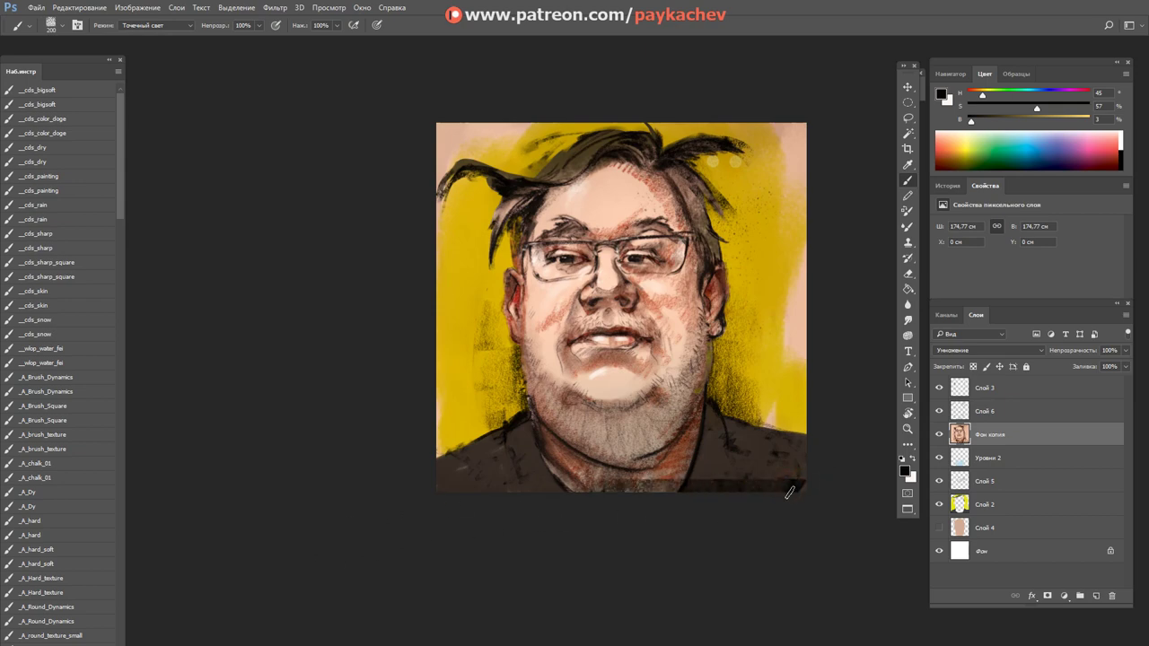
pyautogui.hotkey('ctrl', 'alt', 'z')
pyautogui.moveTo(796, 485); pyautogui.dragTo(617, 486)
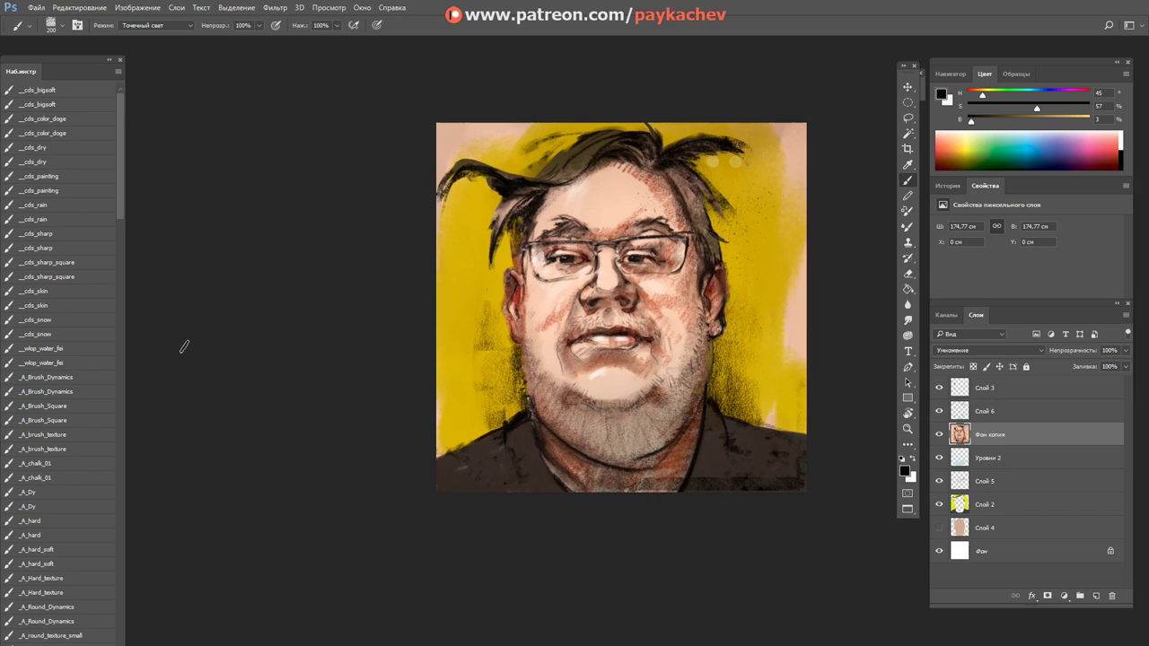
# Step: Switch to the 19 px hard brush and sample a dark colour from the painting
pyautogui.rightClick(707, 366)
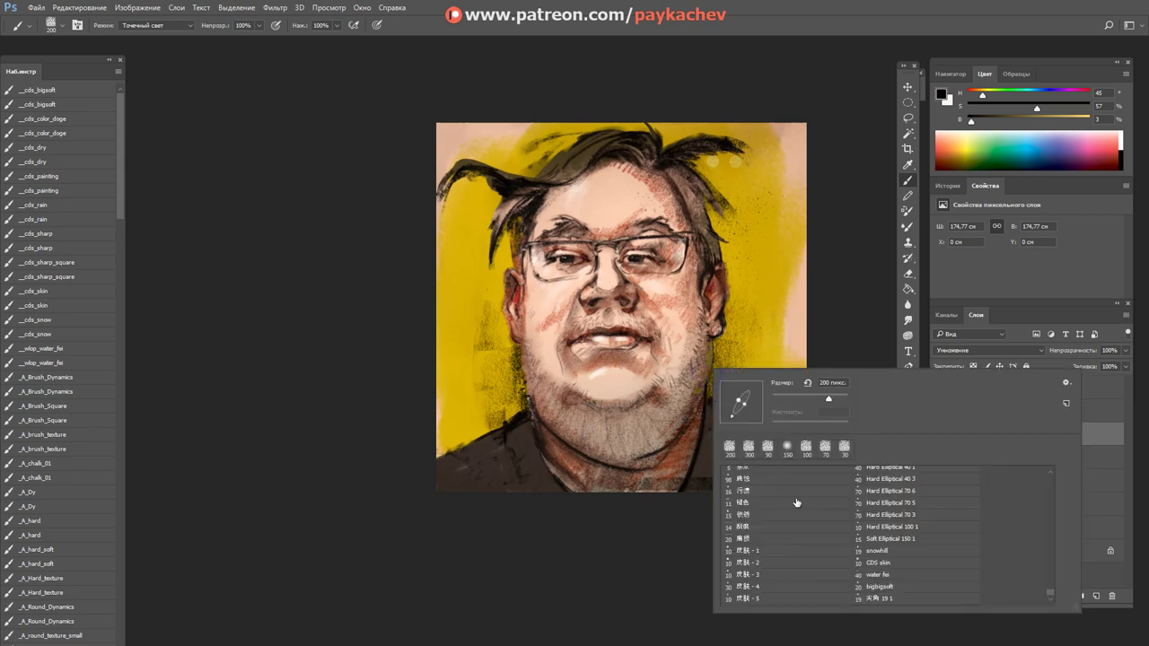
pyautogui.click(868, 599)
pyautogui.click(848, 341)
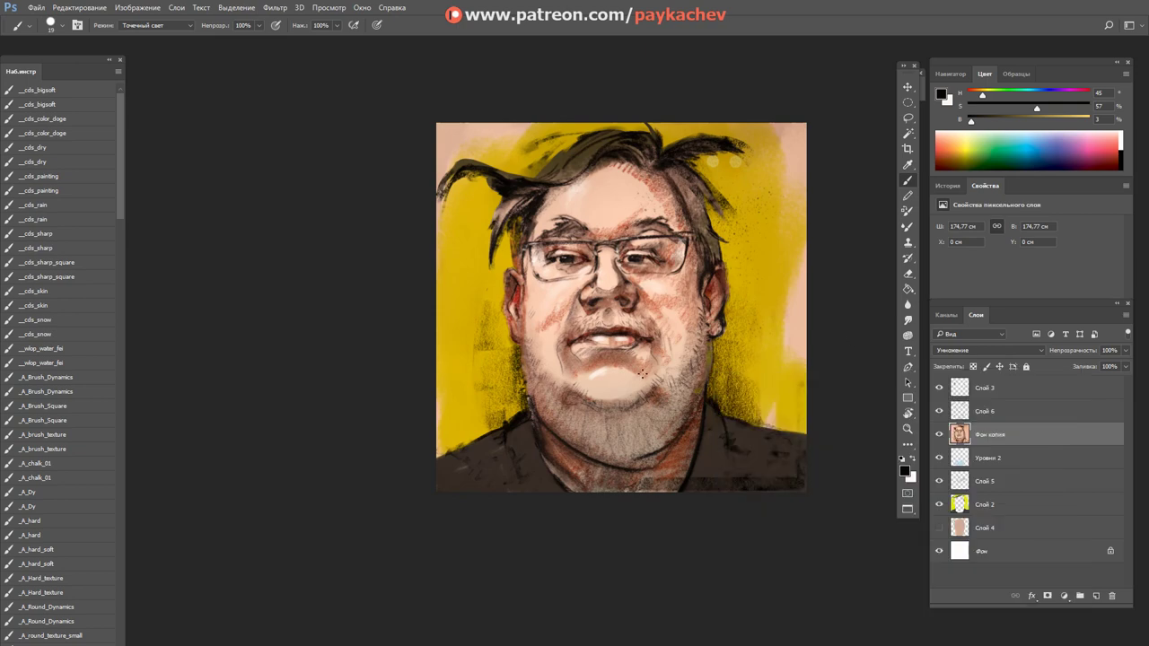
pyautogui.keyDown('alt'); pyautogui.click(628, 185); pyautogui.keyUp('alt')
pyautogui.press('z')
pyautogui.press('b')
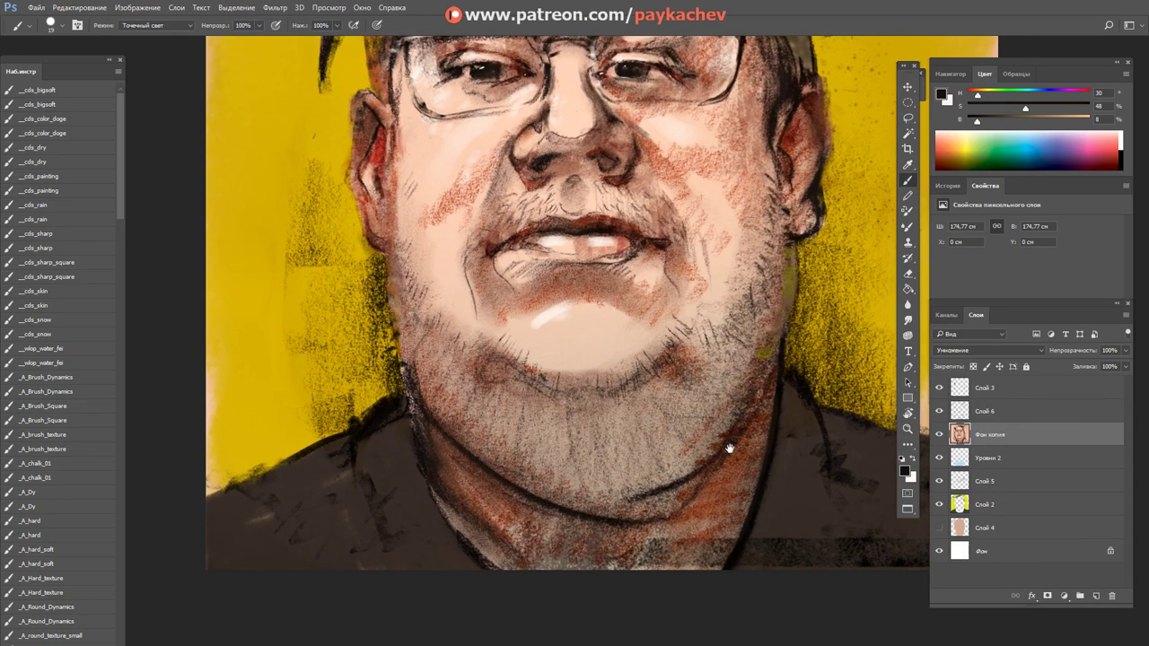
# Step: Hand-letter the @ handle signature across the shirt below the neck
pyautogui.moveTo(731, 440); pyautogui.dragTo(545, 353)
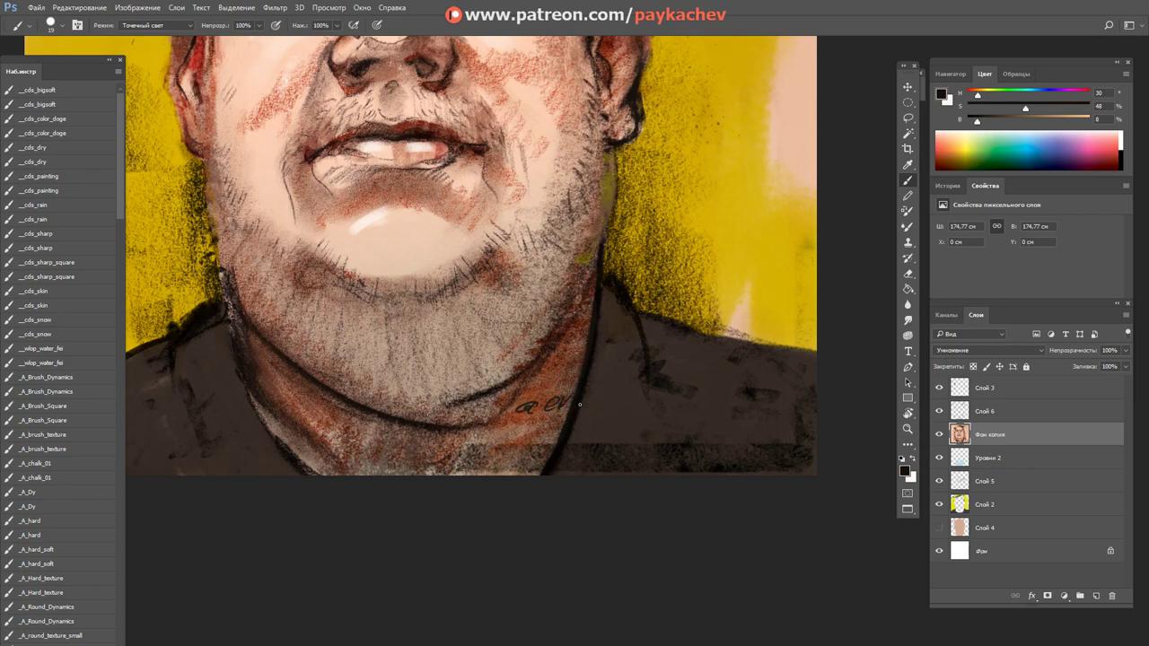
pyautogui.moveTo(585, 400)
pyautogui.mouseDown()
pyautogui.moveTo(549, 420)
pyautogui.moveTo(623, 395)
pyautogui.mouseUp()
pyautogui.moveTo(632, 393)
pyautogui.mouseDown()
pyautogui.moveTo(628, 414)
pyautogui.moveTo(669, 406)
pyautogui.moveTo(660, 426)
pyautogui.moveTo(681, 401)
pyautogui.moveTo(705, 403)
pyautogui.moveTo(692, 419)
pyautogui.mouseUp()
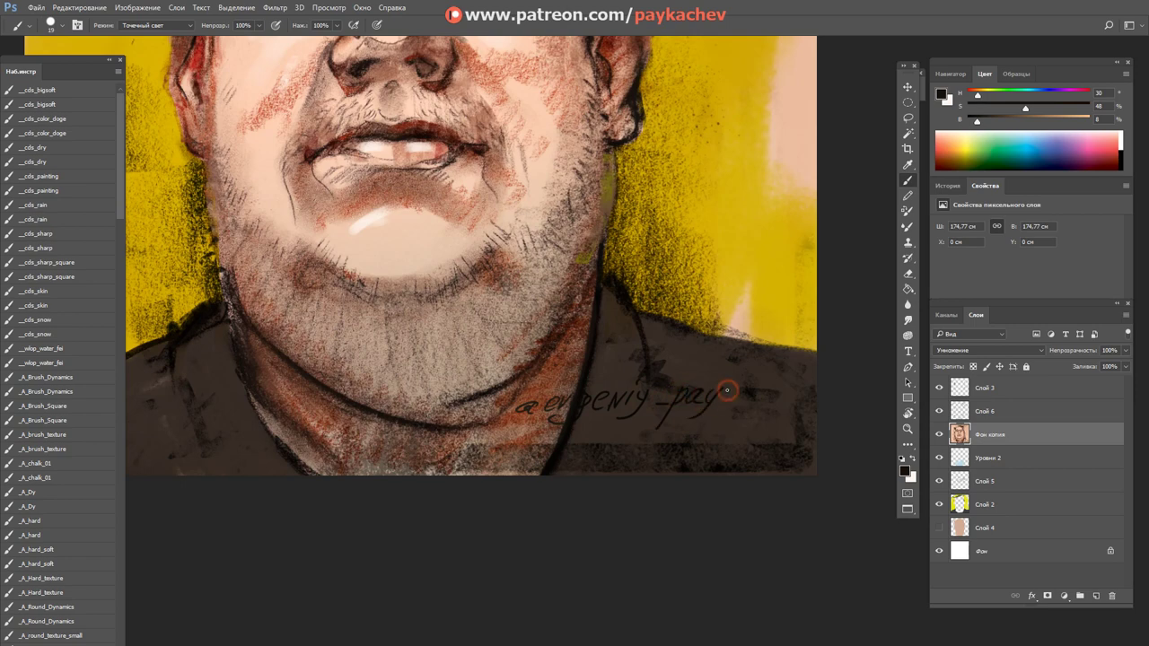
pyautogui.moveTo(730, 381)
pyautogui.mouseDown()
pyautogui.moveTo(718, 407)
pyautogui.moveTo(747, 391)
pyautogui.mouseUp()
pyautogui.press('c')
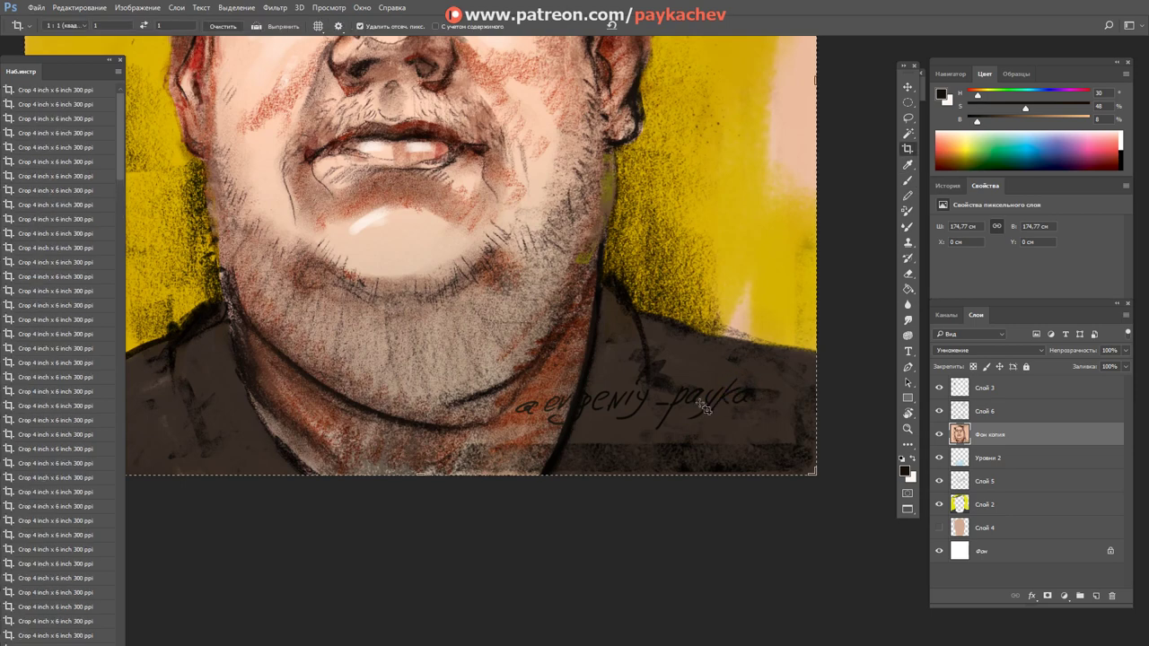
# Step: Undo an accidental layer move and step back to remove the later neck-signature strokes
pyautogui.click(907, 87)
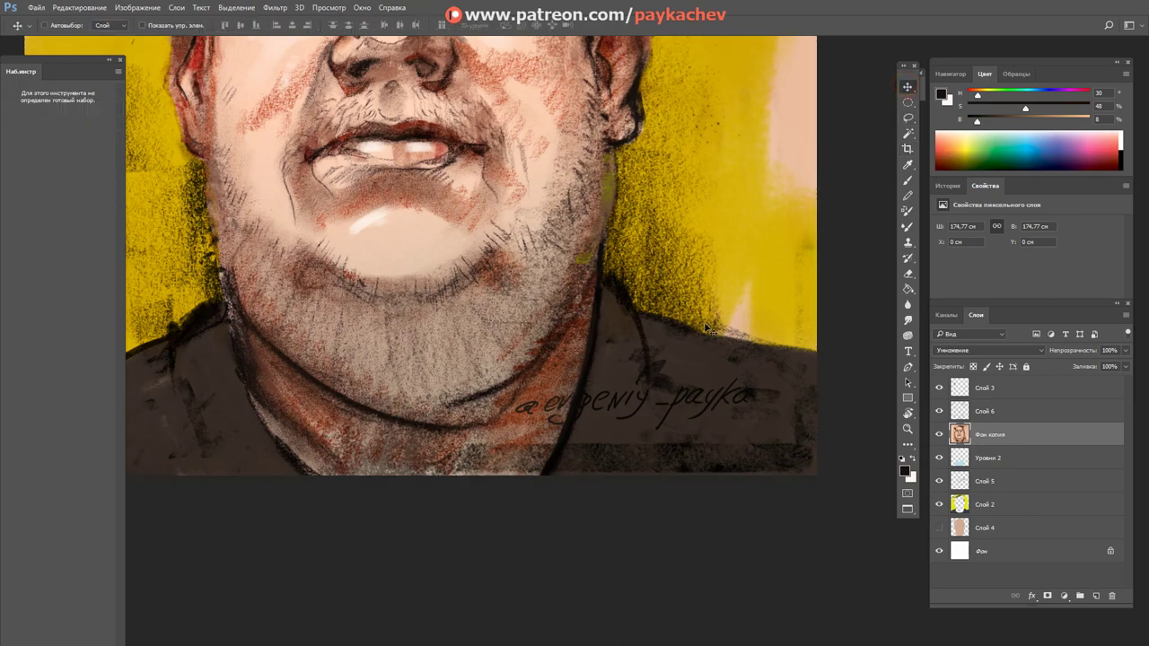
pyautogui.moveTo(669, 398); pyautogui.dragTo(641, 385)
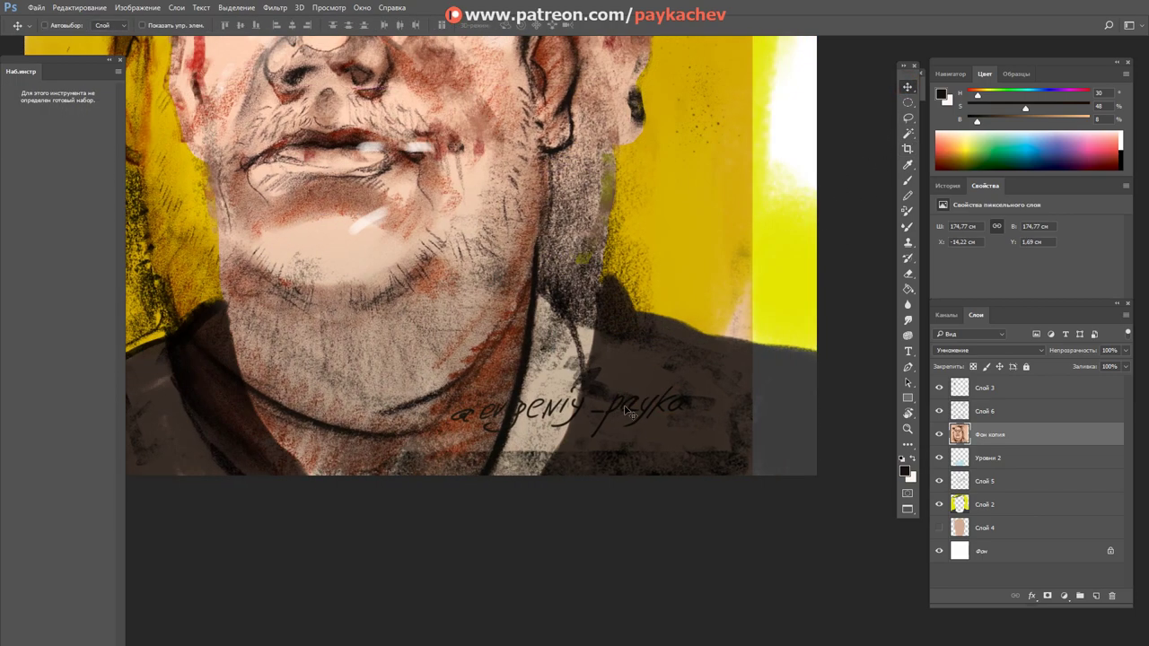
pyautogui.hotkey('ctrl', 'z')
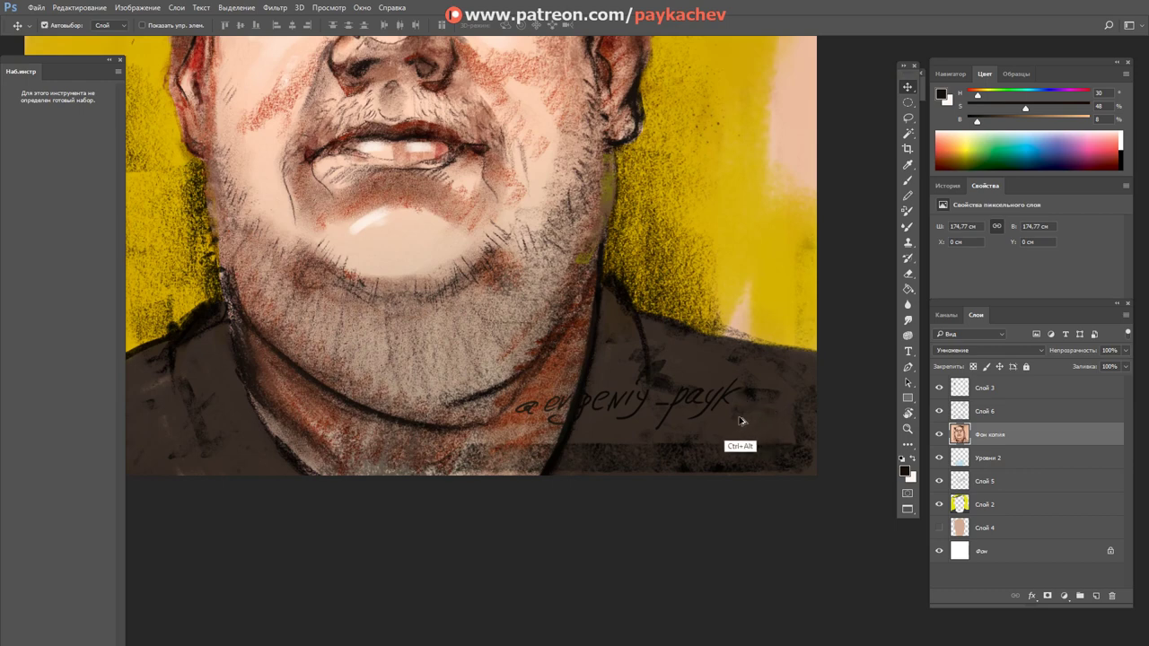
pyautogui.hotkey('ctrl', 'alt', 'z')
pyautogui.hotkey('ctrl', 'alt', 'z')
pyautogui.hotkey('ctrl', 'alt', 'z')
pyautogui.hotkey('ctrl', 'alt', 'z')
pyautogui.hotkey('ctrl', 'alt', 'z')
pyautogui.hotkey('ctrl', 'alt', 'z')
pyautogui.hotkey('ctrl', 'alt', 'z')
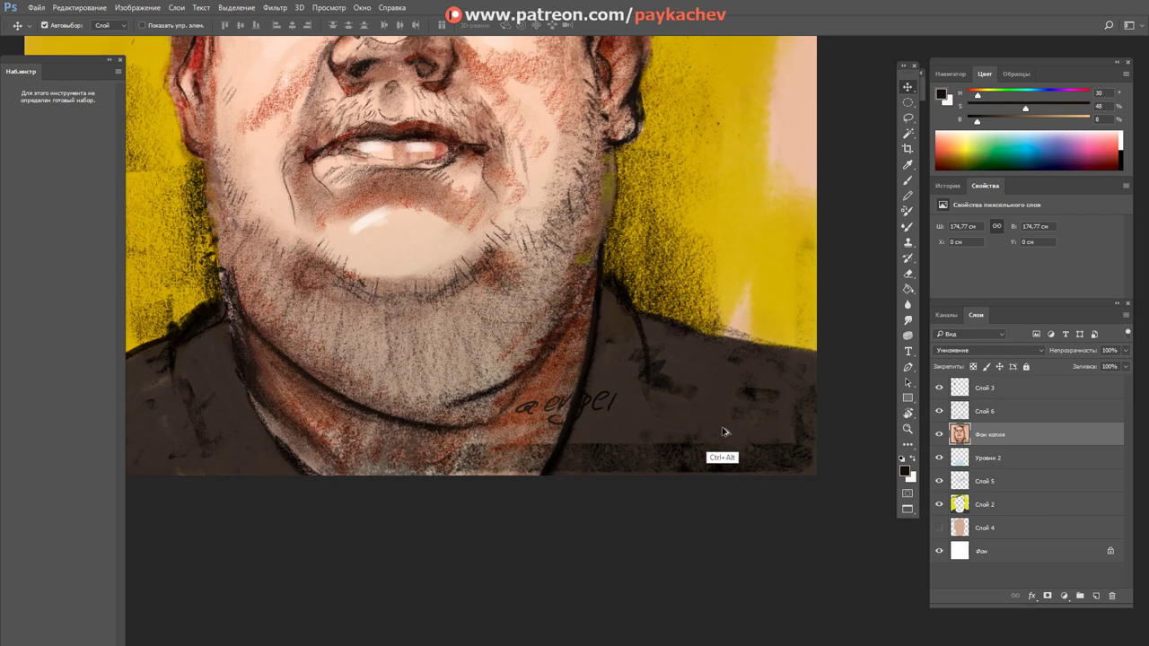
pyautogui.hotkey('ctrl', 'alt', 'z')
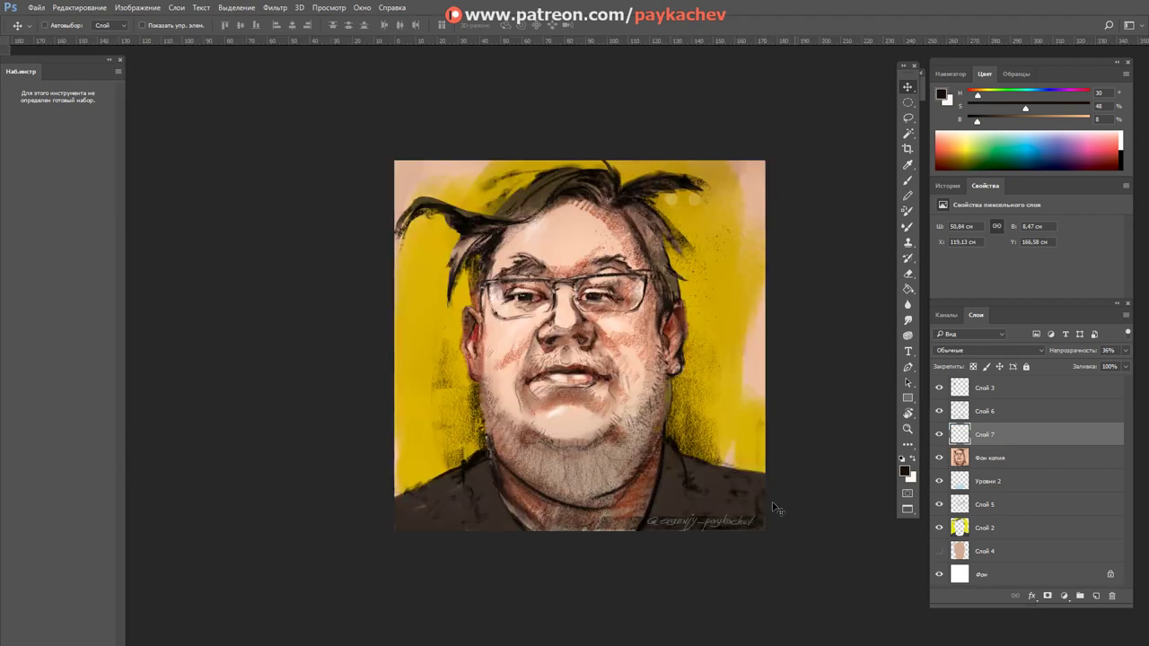
# Step: Nudge the Слой 7 signature slightly upward and toggle Слой 6 visibility to compare
pyautogui.press('Up')
pyautogui.click(1019, 406)
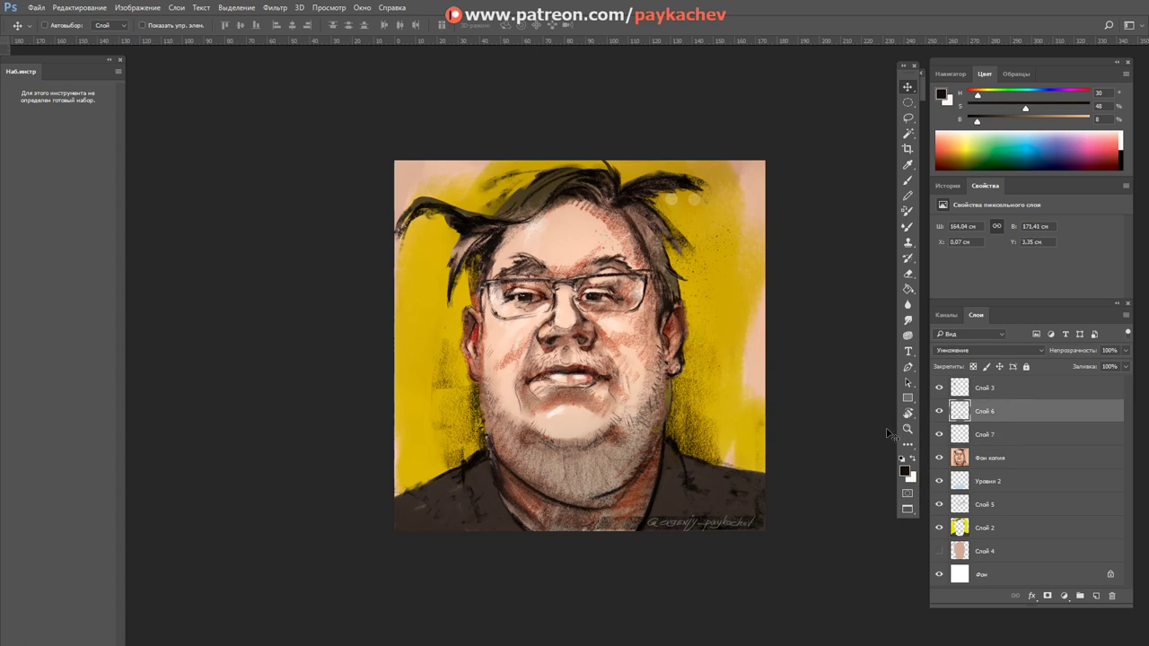
pyautogui.click(939, 411)
pyautogui.click(939, 411)
pyautogui.click(939, 412)
pyautogui.click(938, 411)
pyautogui.click(938, 411)
pyautogui.press('b')
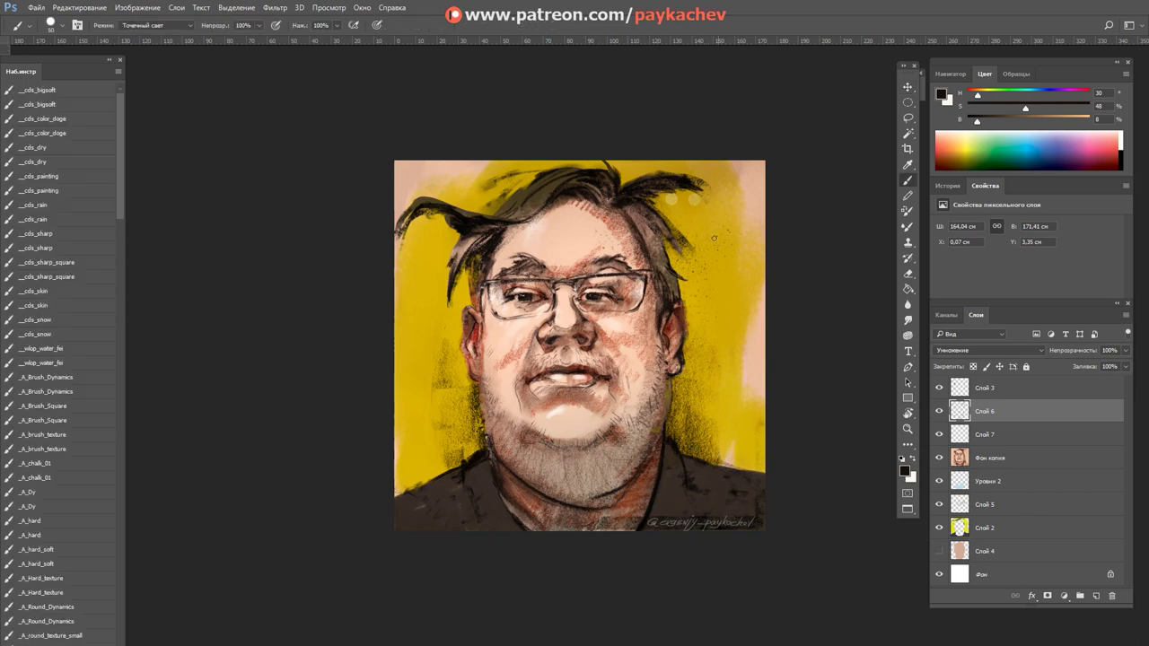
# Step: Paint sampled background yellow over the dark marks by the left shoulder with a larger brush
pyautogui.keyDown('alt'); pyautogui.click(691, 234); pyautogui.keyUp('alt')
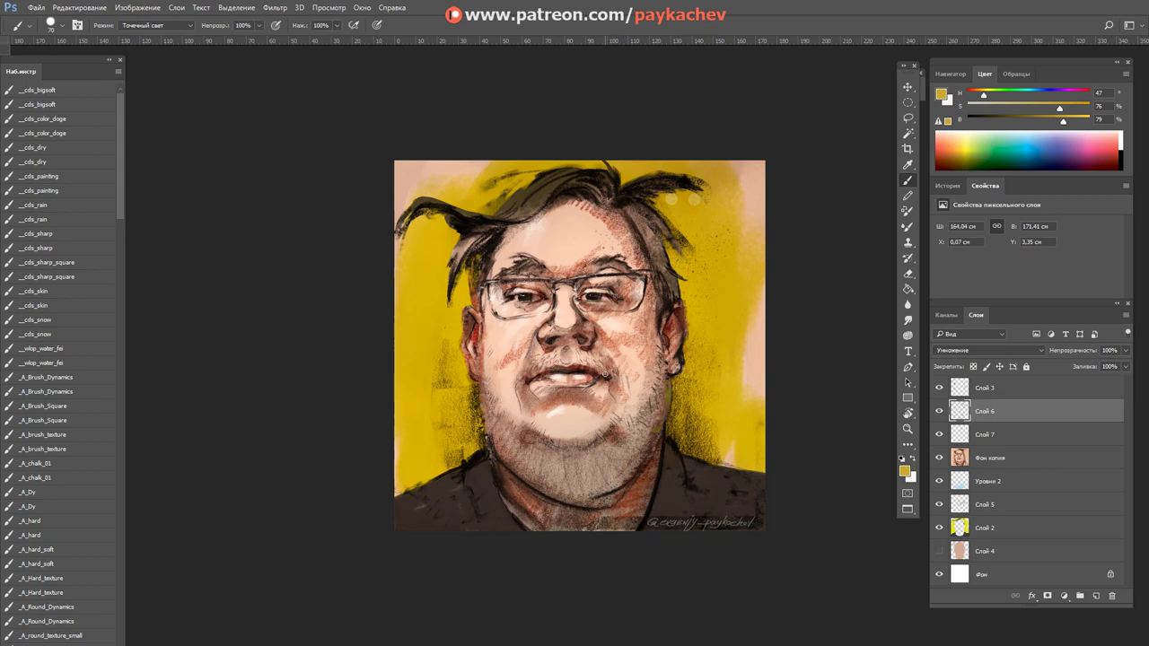
pyautogui.click(418, 445)
pyautogui.press(']')
pyautogui.press(']')
pyautogui.press(']')
pyautogui.moveTo(467, 477); pyautogui.dragTo(489, 421)
# Step: Switch to the CDS skin brush, sample light peach, and enlarge the brush to 500
pyautogui.rightClick(657, 396)
pyautogui.click(835, 575)
pyautogui.press('Return')
pyautogui.keyDown('alt'); pyautogui.click(761, 397); pyautogui.keyUp('alt')
pyautogui.press(']')
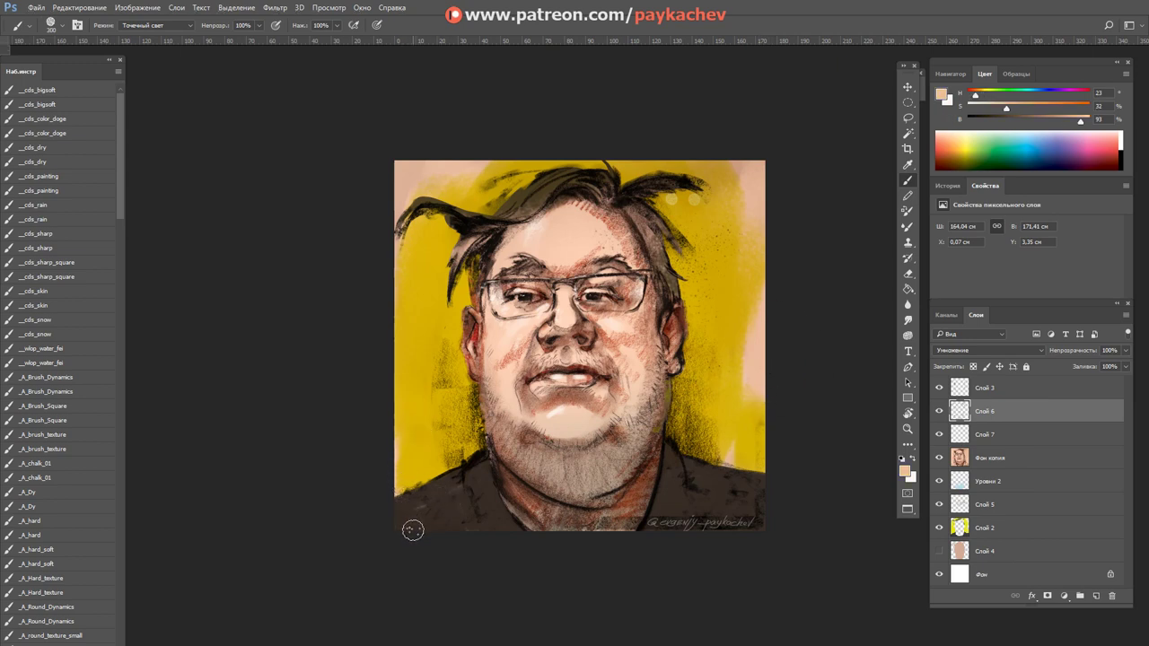
pyautogui.press(']')
pyautogui.press(']')
pyautogui.press(']')
pyautogui.press(']')
pyautogui.press(']')
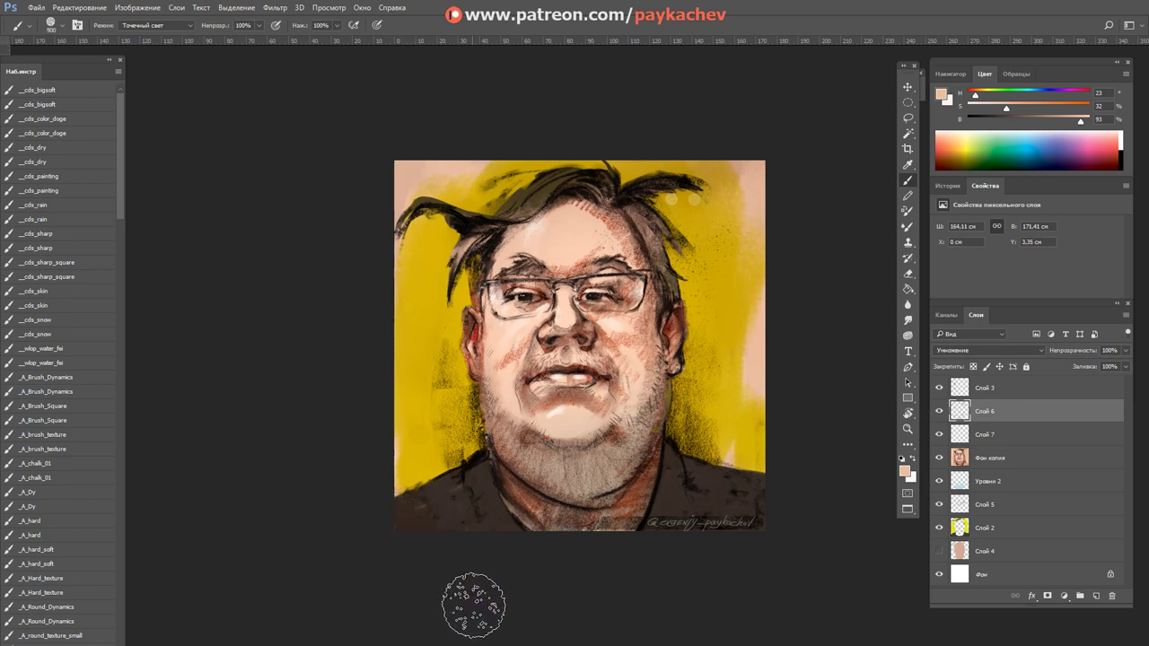
# Step: Resample skin, yellow and pale peach colours, and keep the layer on Multiply blending
pyautogui.keyDown('alt'); pyautogui.click(745, 386); pyautogui.keyUp('alt')
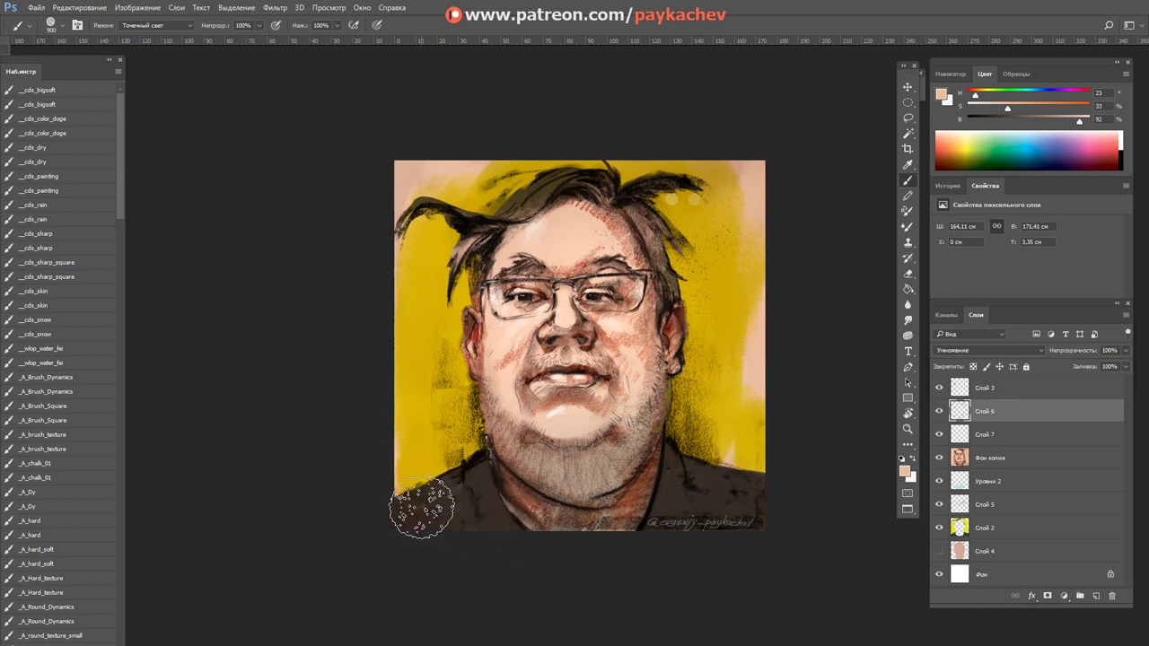
pyautogui.keyDown('alt'); pyautogui.click(692, 235); pyautogui.keyUp('alt')
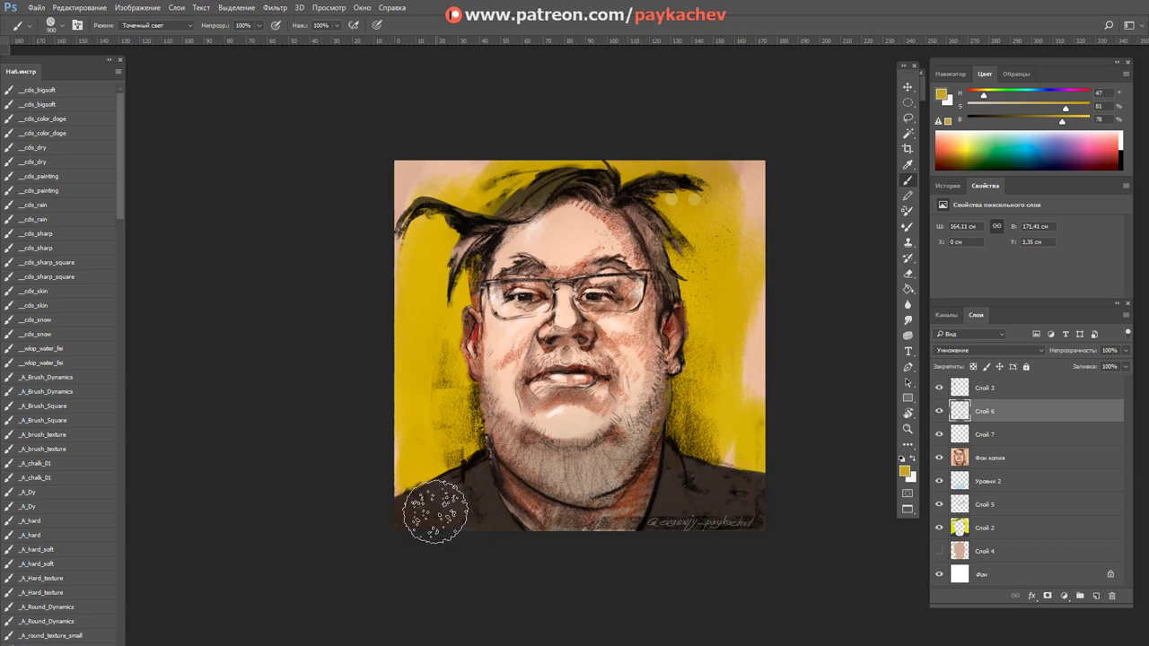
pyautogui.keyDown('alt'); pyautogui.click(759, 400); pyautogui.keyUp('alt')
pyautogui.click(998, 350)
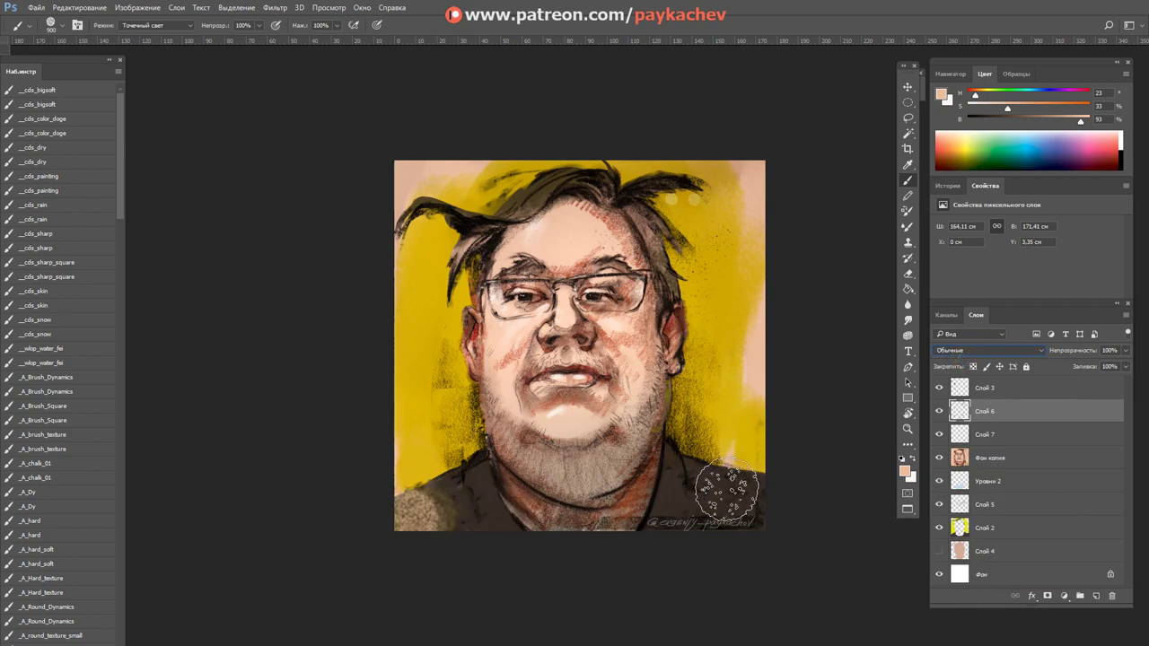
pyautogui.hotkey('ctrl', 'z')
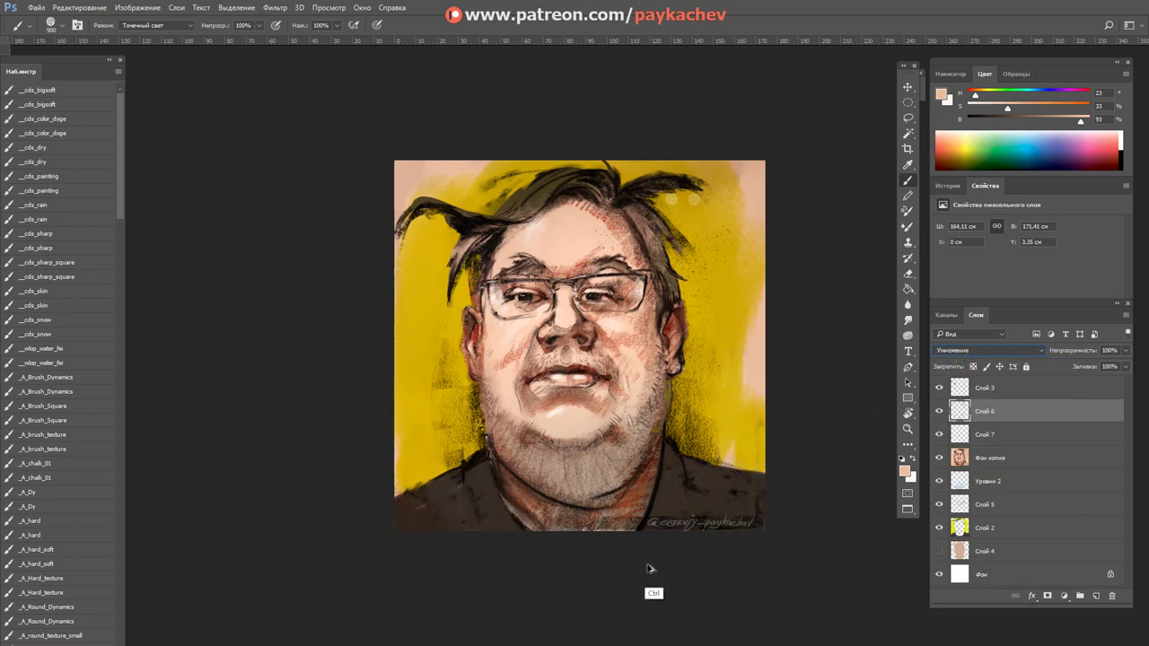
pyautogui.click(973, 351)
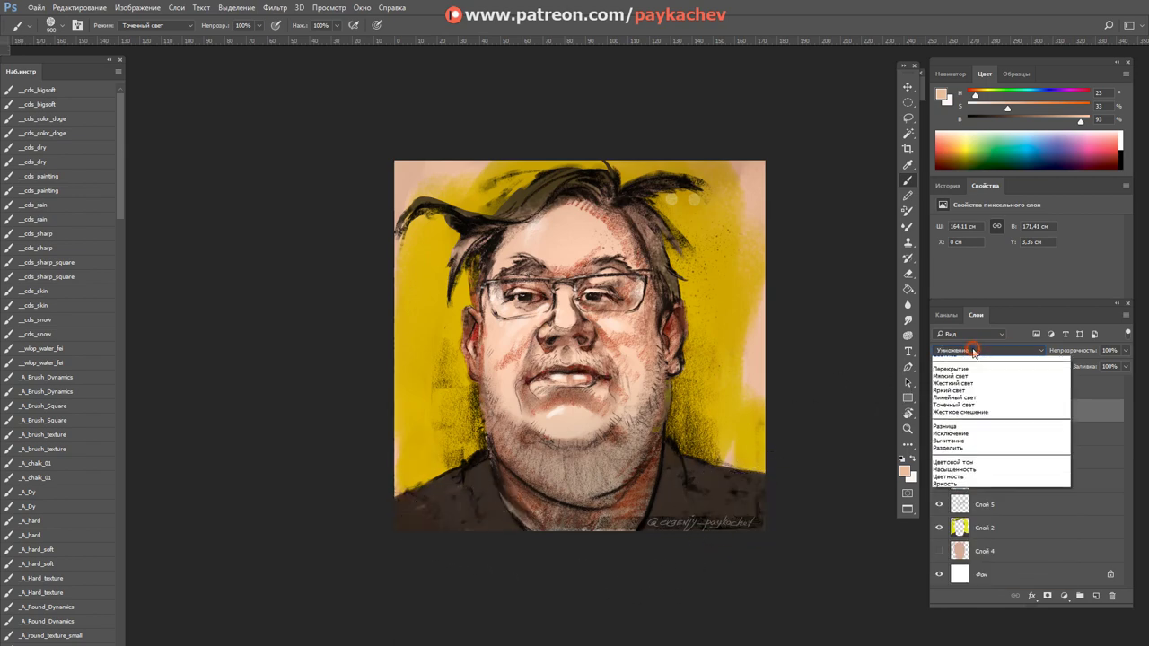
pyautogui.click(1100, 388)
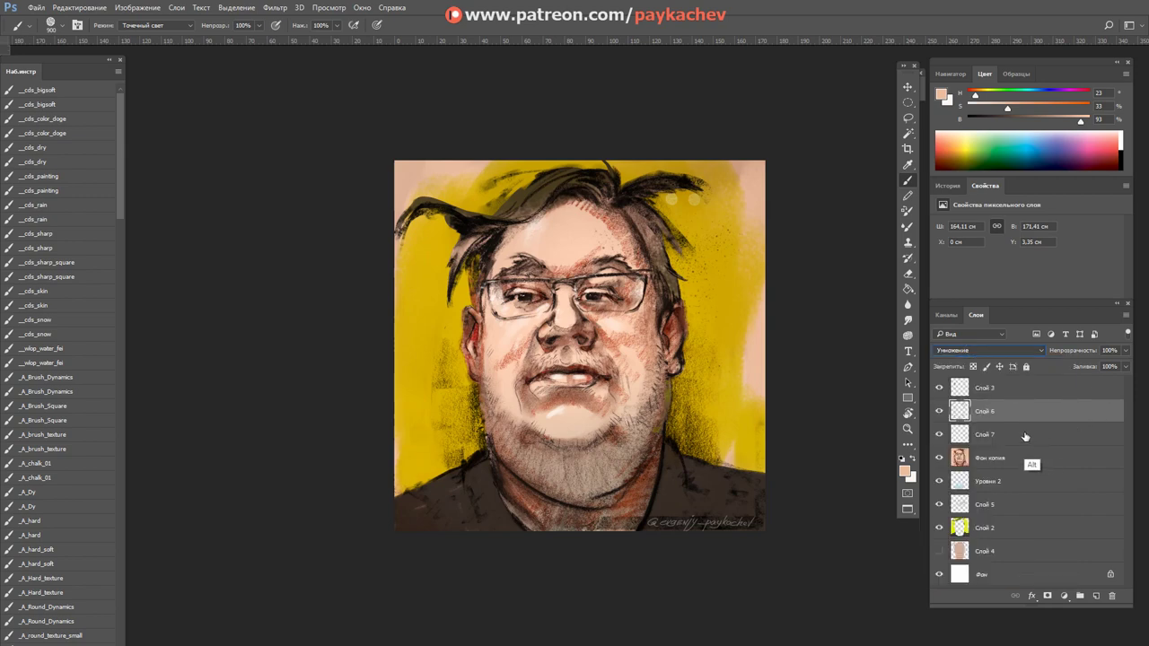
pyautogui.click(974, 350)
pyautogui.click(947, 359)
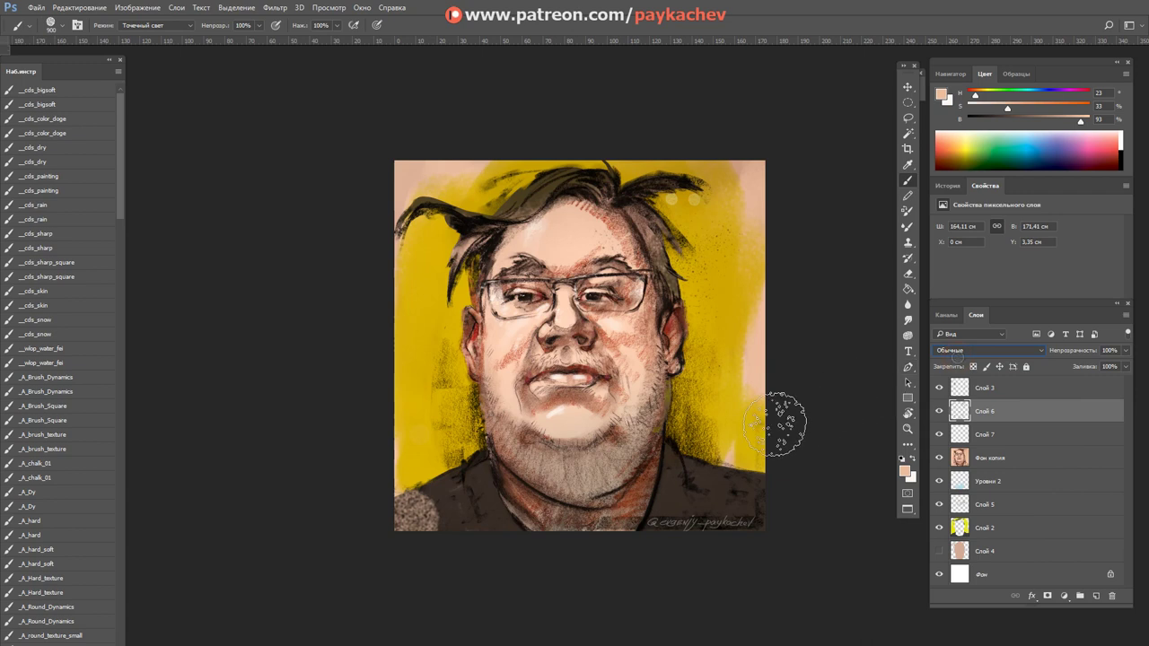
pyautogui.click(1126, 351)
pyautogui.moveTo(1109, 366)
pyautogui.mouseDown()
pyautogui.moveTo(1098, 368)
pyautogui.moveTo(1138, 365)
pyautogui.mouseUp()
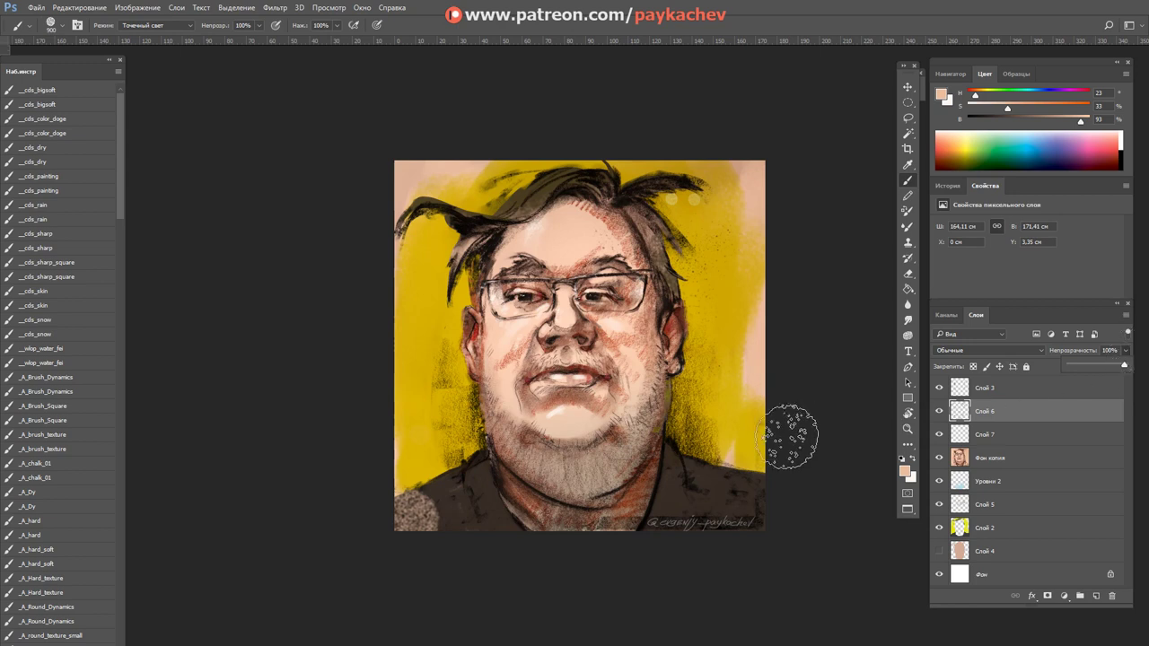
pyautogui.hotkey('shift', 'alt', 'm')
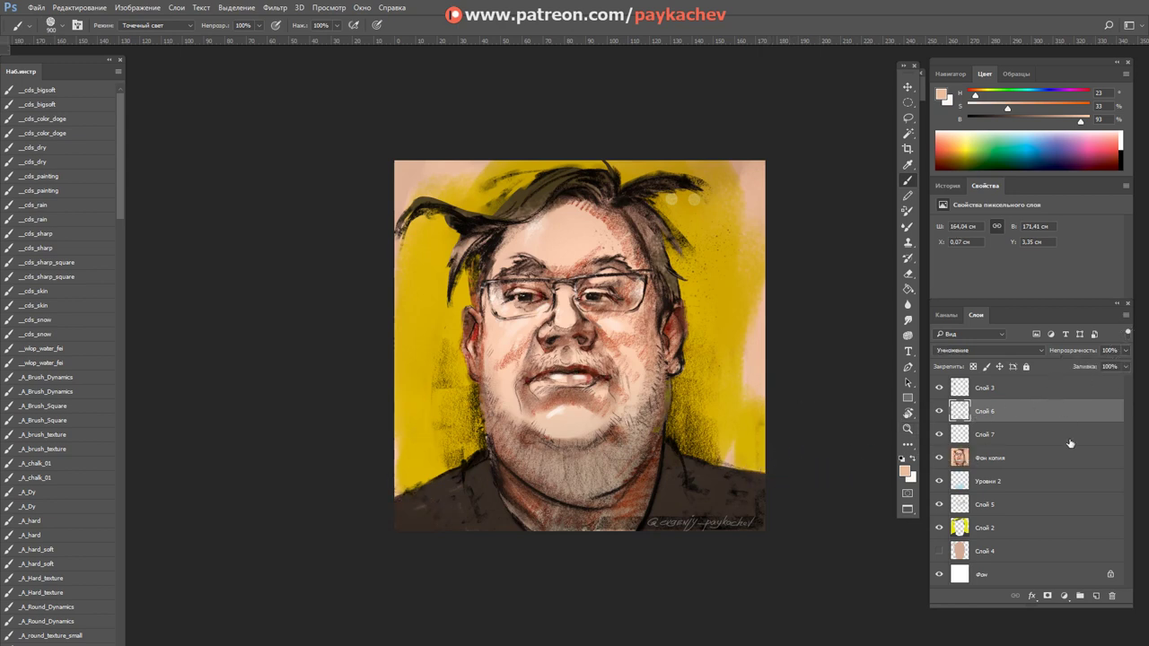
pyautogui.click(1096, 595)
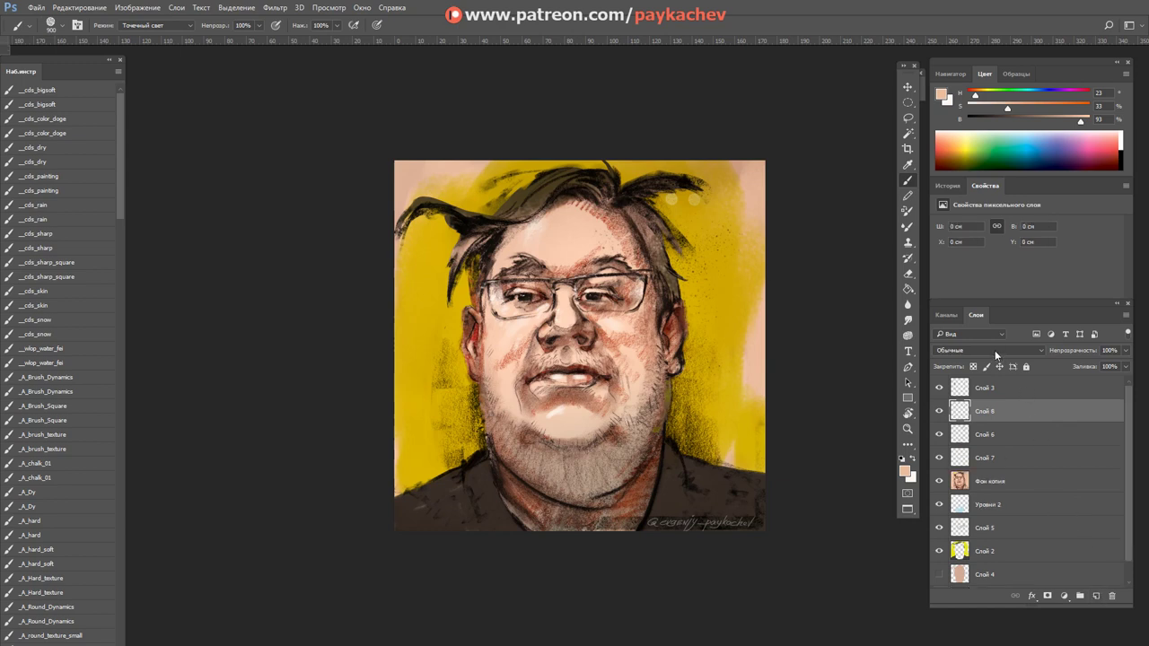
# Step: Try faint lower-left corner strokes at 30% opacity, undo them, and restore 100% opacity
pyautogui.moveTo(449, 506); pyautogui.dragTo(412, 523)
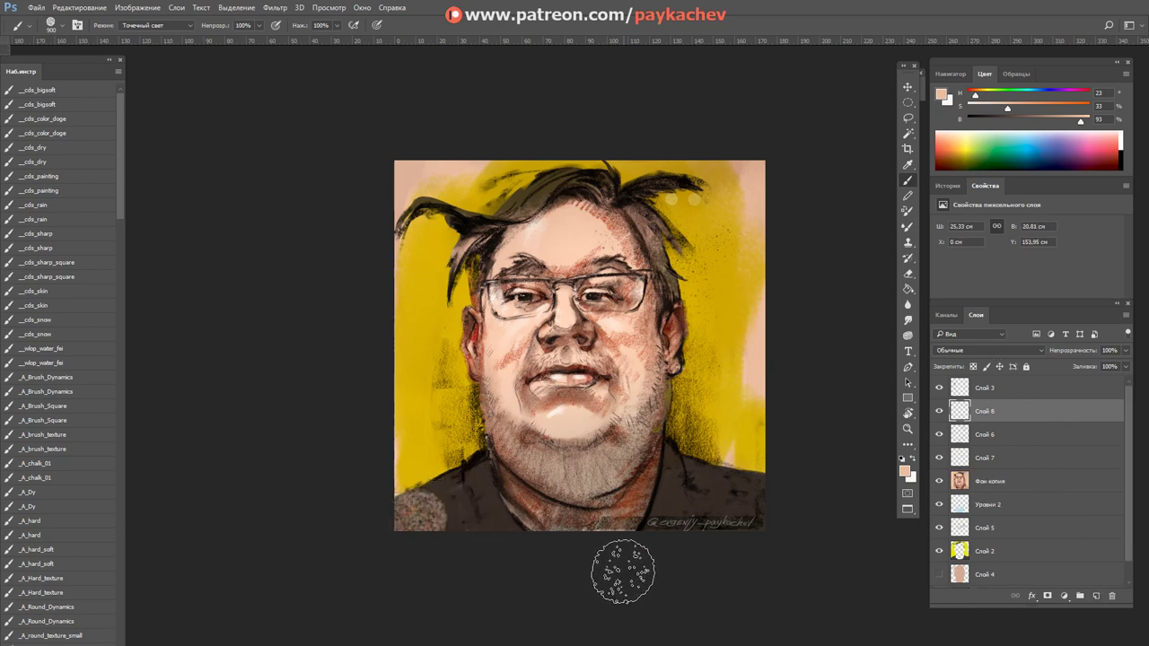
pyautogui.hotkey('ctrl', 'z')
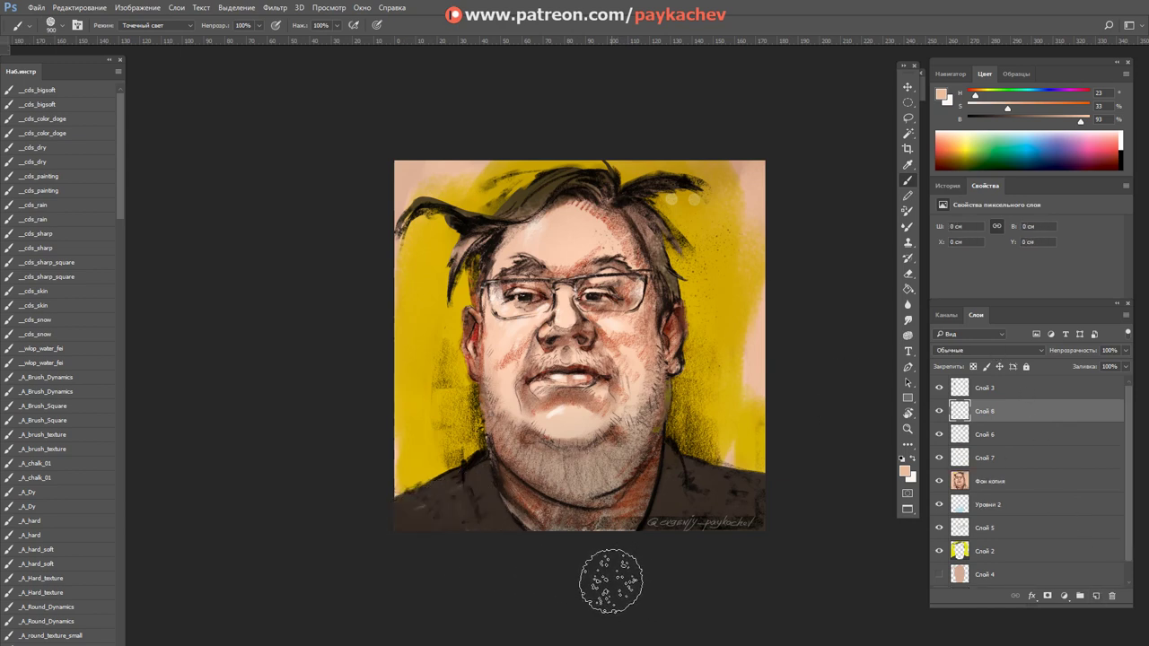
pyautogui.press(']')
pyautogui.press(']')
pyautogui.press(']')
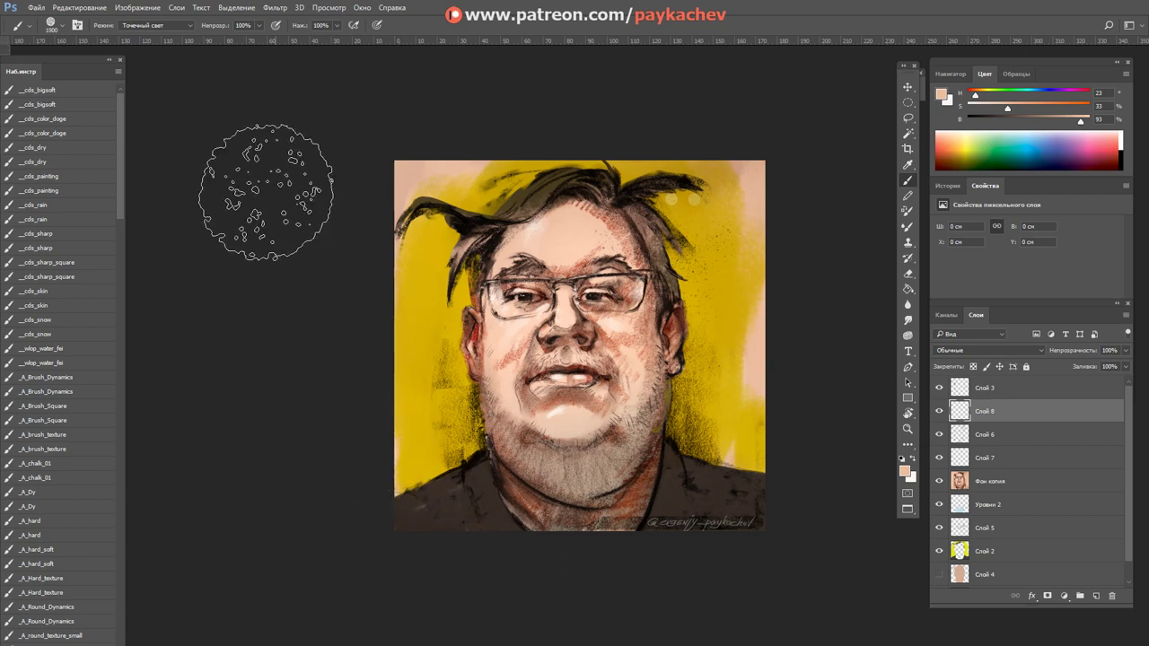
pyautogui.press('3')
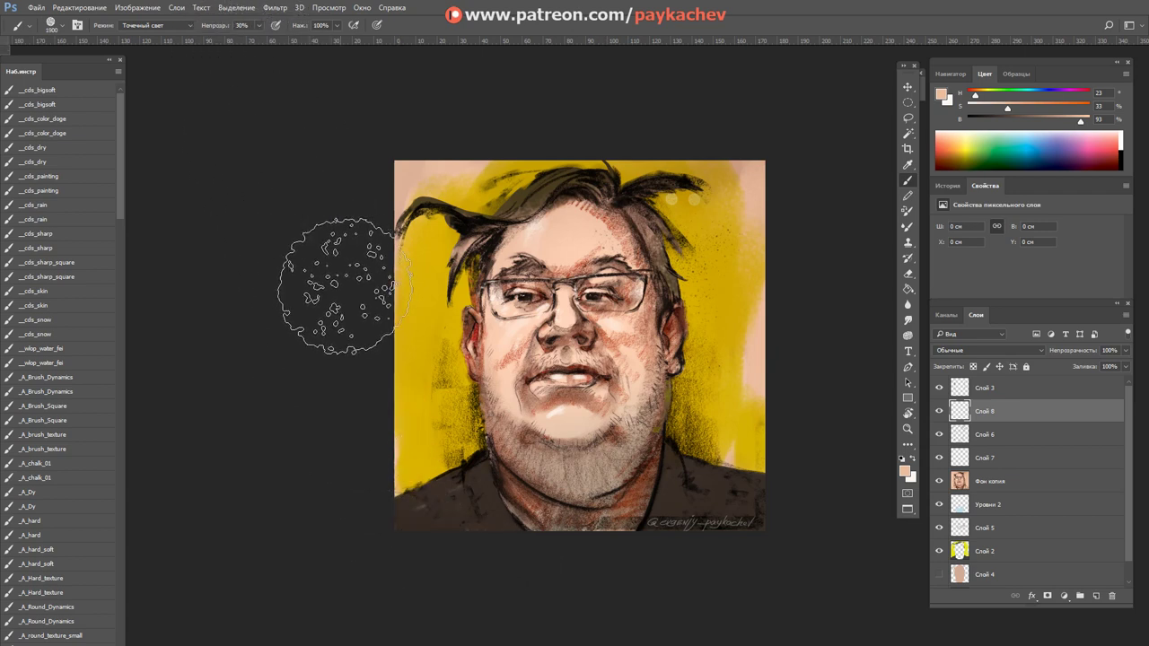
pyautogui.moveTo(416, 569); pyautogui.dragTo(403, 544)
pyautogui.moveTo(501, 594); pyautogui.dragTo(423, 526)
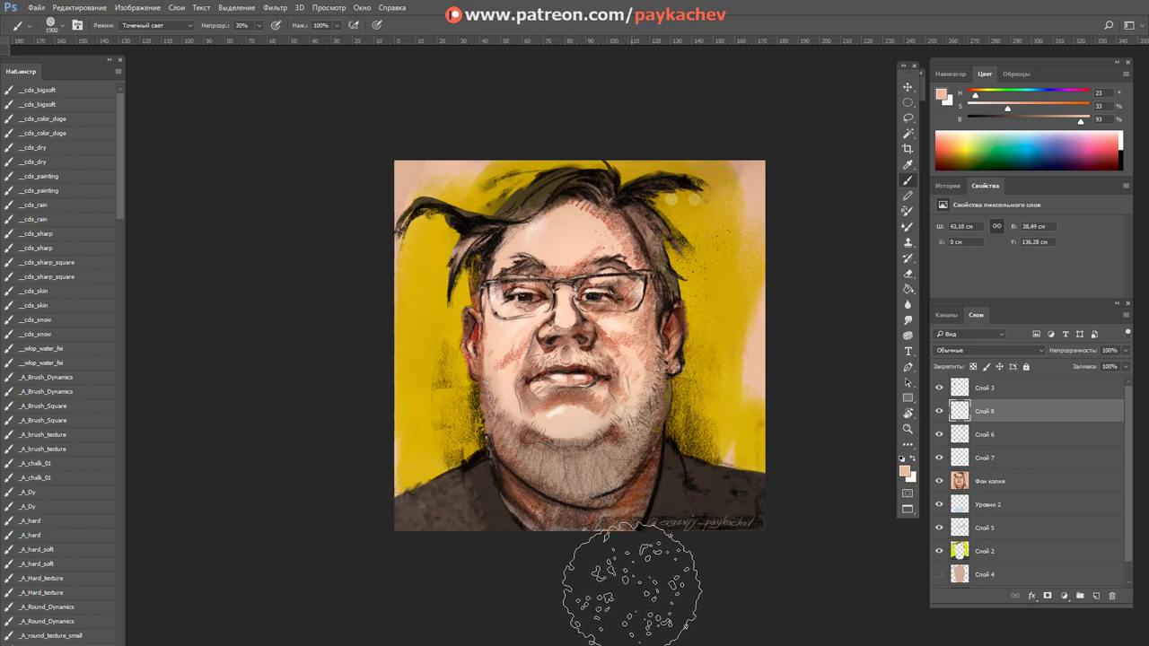
pyautogui.hotkey('ctrl', 'z')
pyautogui.press('0')
# Step: Paint light strokes along the left edge at size 400 and over the chin's beard
pyautogui.press('[')
pyautogui.press('[')
pyautogui.press('[')
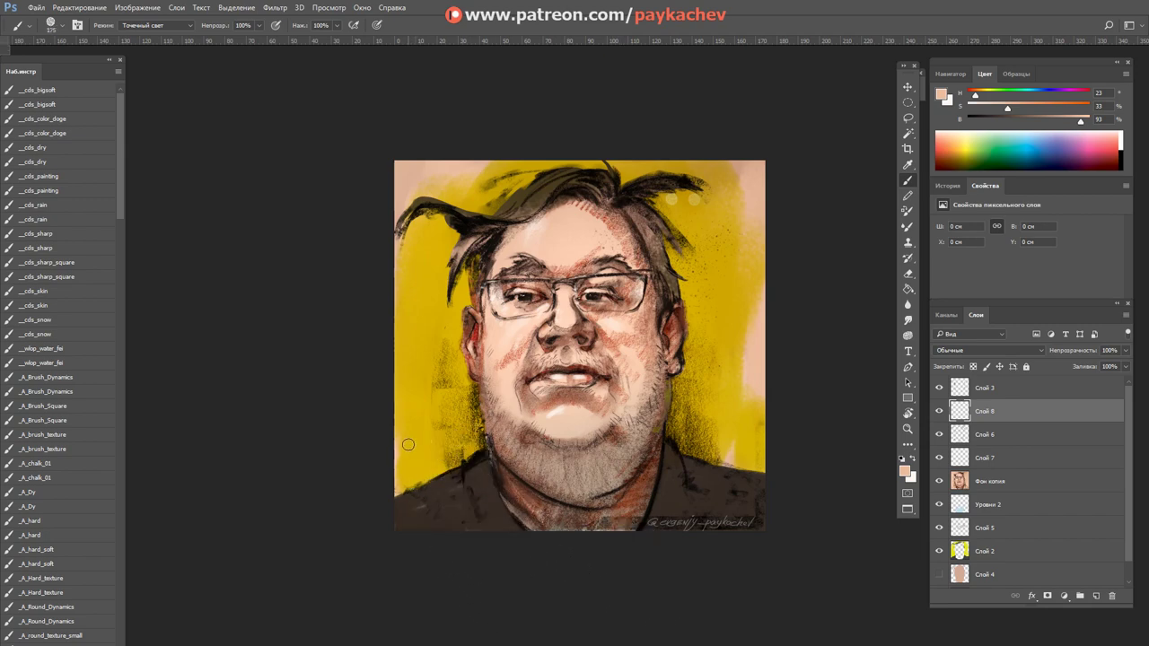
pyautogui.moveTo(405, 447); pyautogui.dragTo(427, 483)
pyautogui.press(']')
pyautogui.press(']')
pyautogui.moveTo(413, 418); pyautogui.dragTo(423, 444)
pyautogui.moveTo(546, 474); pyautogui.dragTo(552, 490)
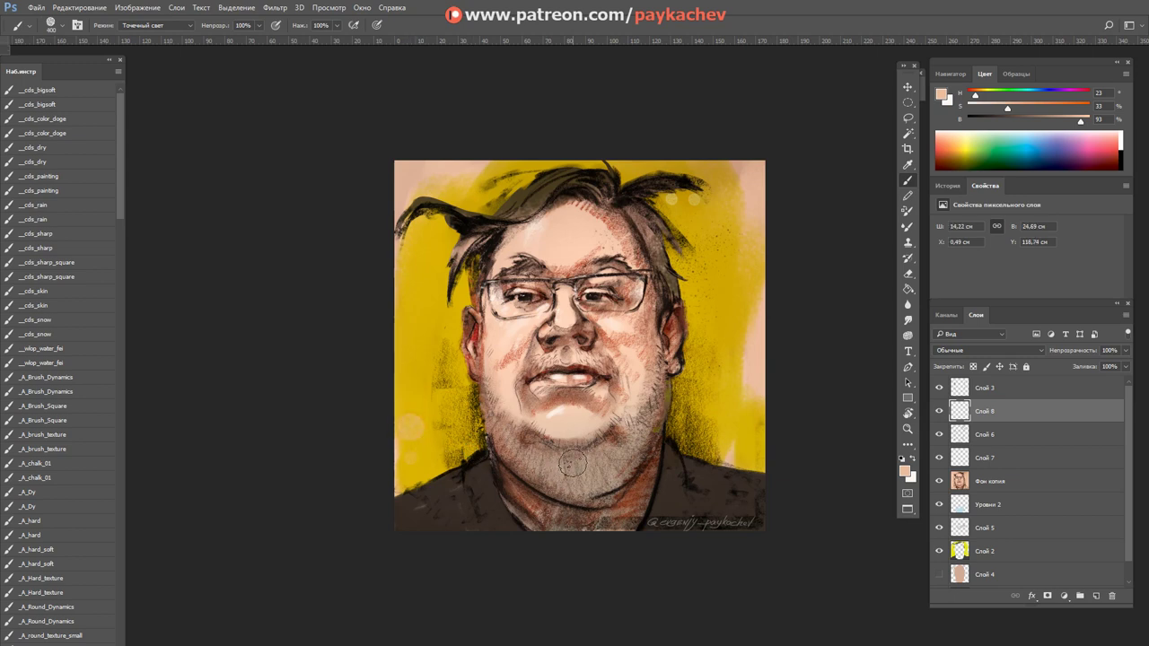